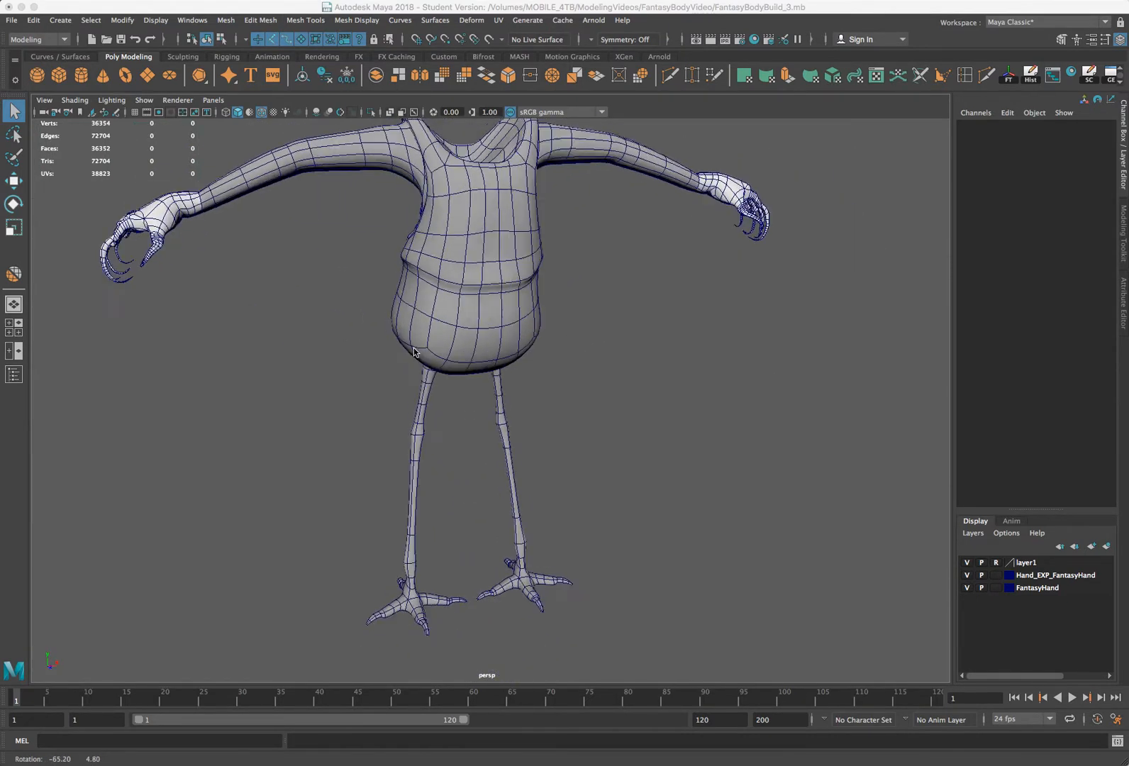
# Examine the full creature body mesh and its UV layout, with the UV Editor placed beside the model
pyautogui.scroll(-1, 393, 338)
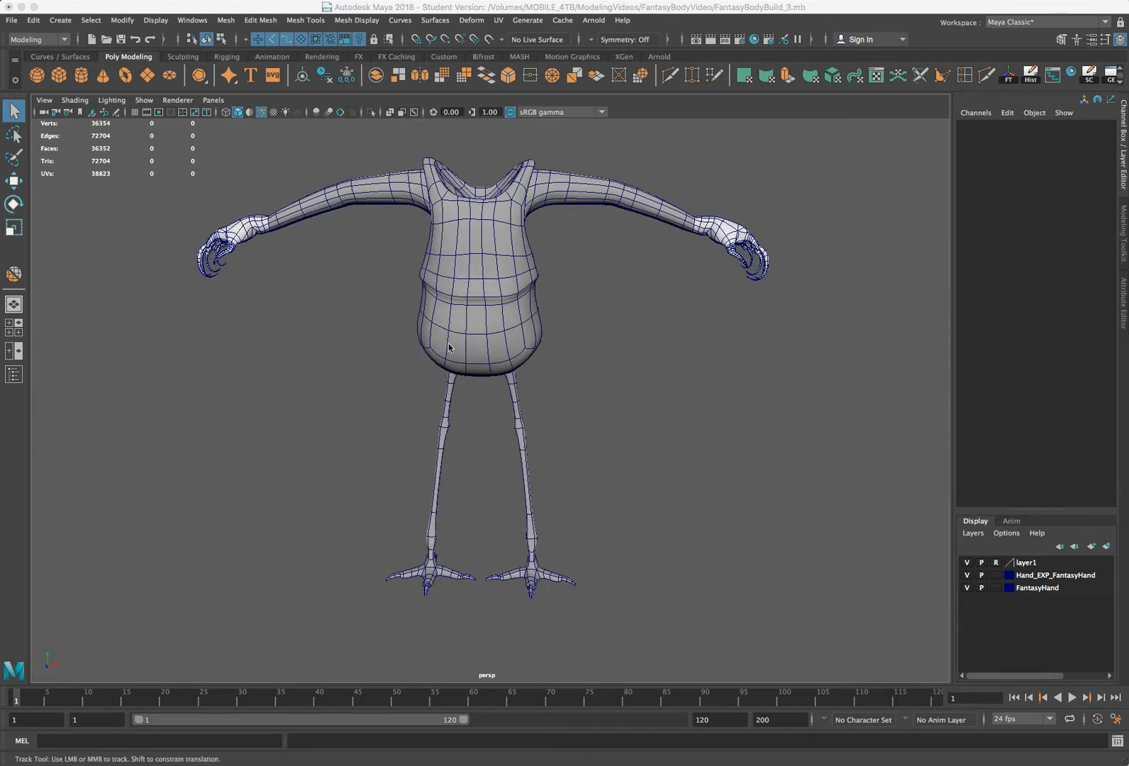
pyautogui.keyDown('alt'); pyautogui.moveTo(460, 328); pyautogui.dragTo(442, 350, button='middle'); pyautogui.keyUp('alt')
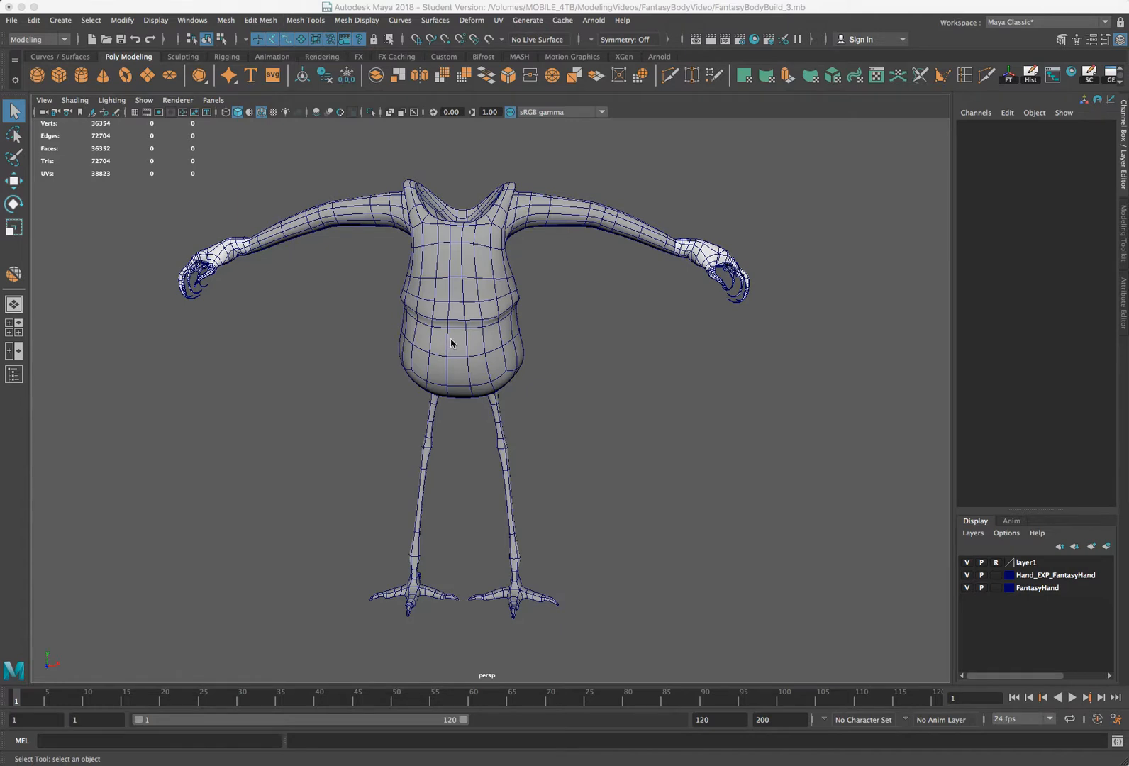
pyautogui.keyDown('alt'); pyautogui.moveTo(451, 343); pyautogui.dragTo(447, 338); pyautogui.keyUp('alt')
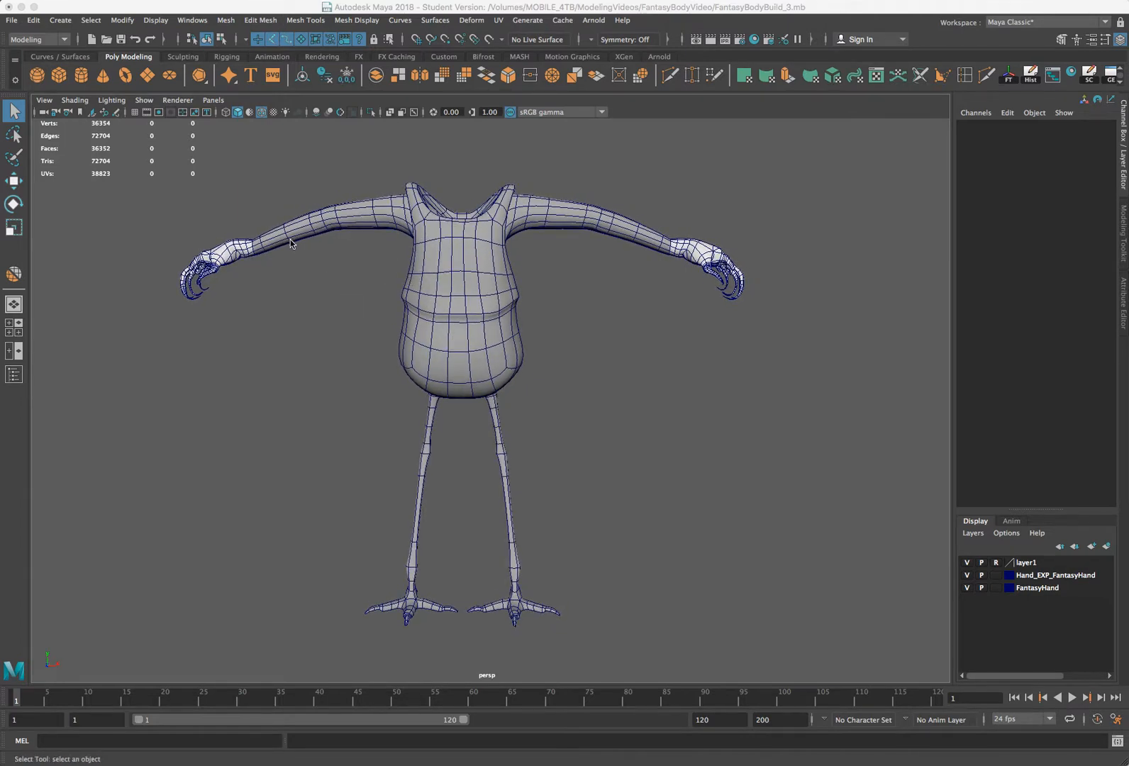
pyautogui.keyDown('alt'); pyautogui.moveTo(290, 239); pyautogui.dragTo(314, 250); pyautogui.keyUp('alt')
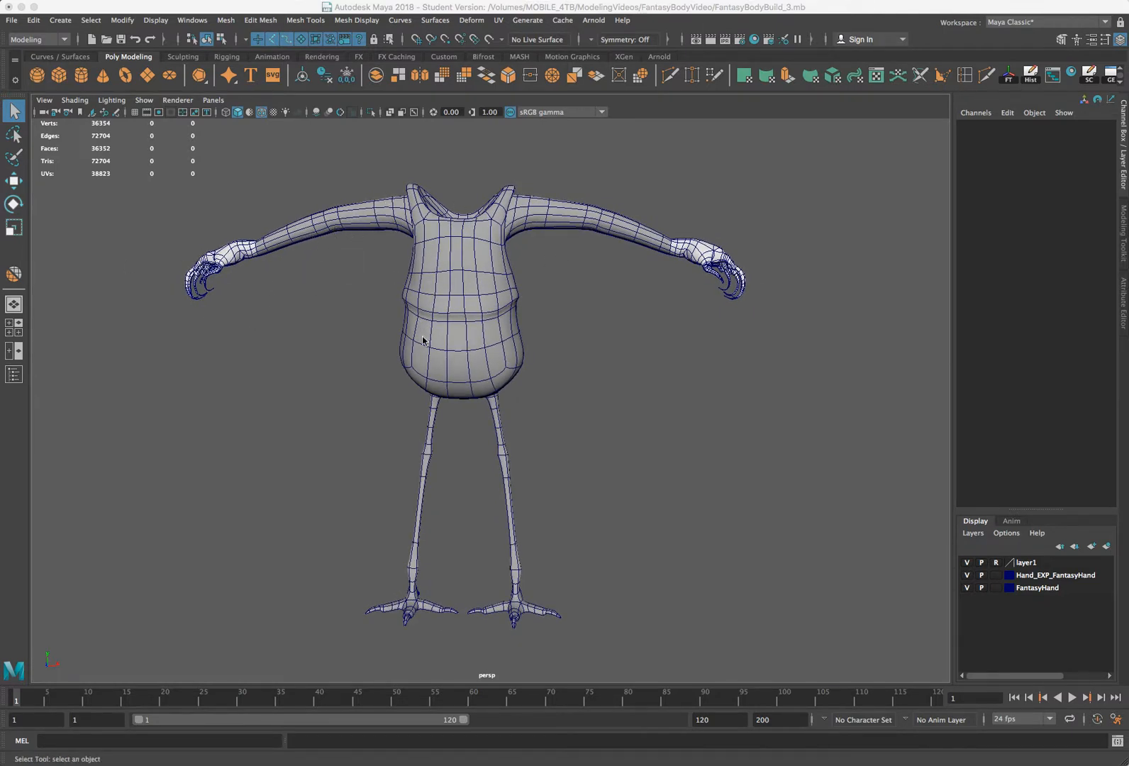
pyautogui.moveTo(449, 345)
pyautogui.keyDown('alt'); pyautogui.mouseDown()
pyautogui.moveTo(434, 342)
pyautogui.moveTo(455, 347)
pyautogui.mouseUp(); pyautogui.keyUp('alt')
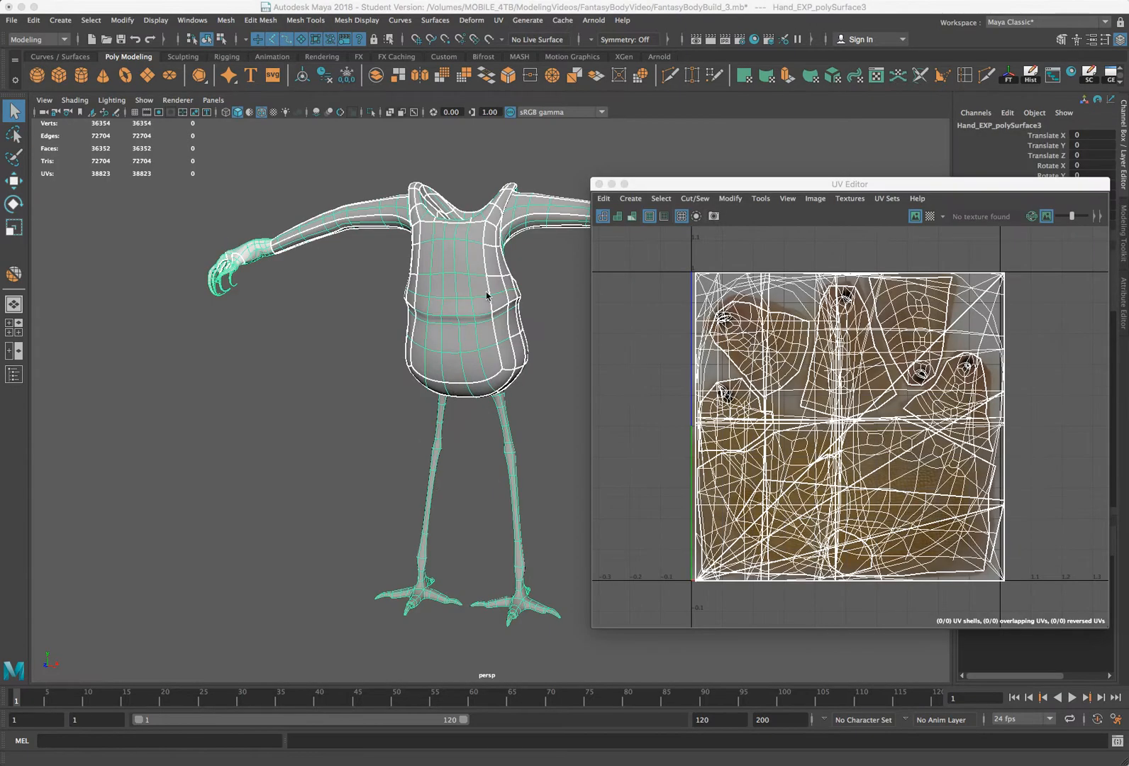
pyautogui.moveTo(743, 190); pyautogui.dragTo(705, 183)
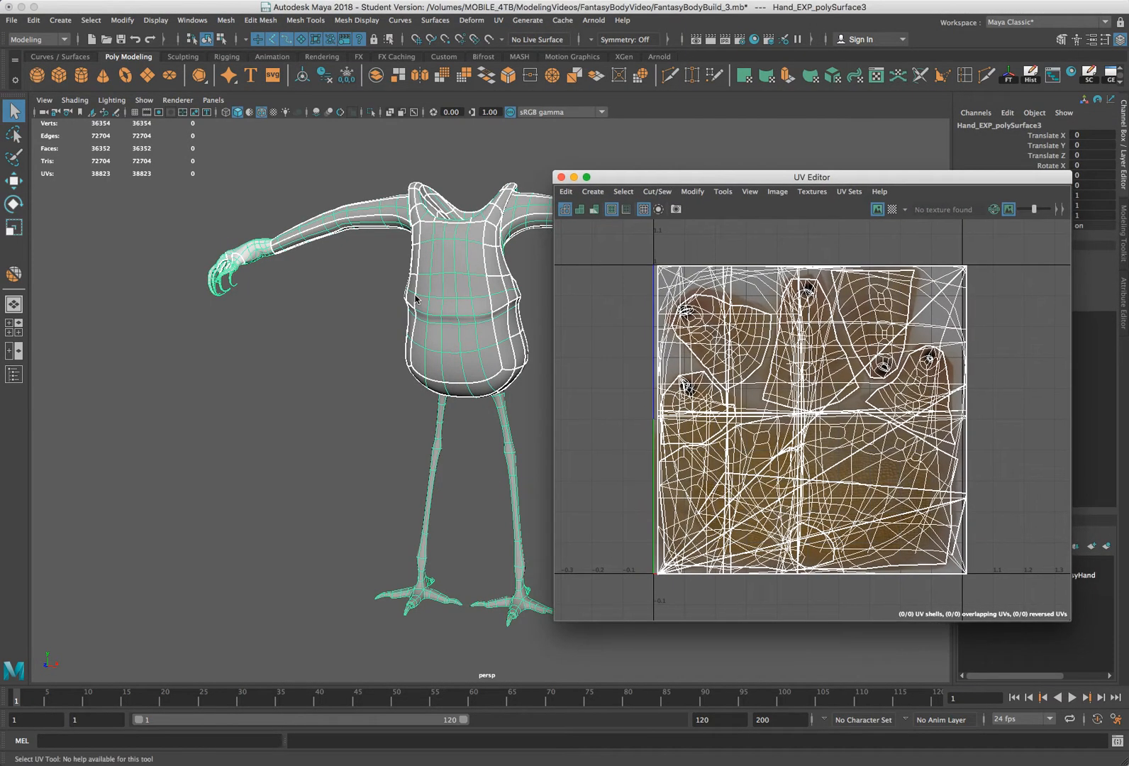
pyautogui.keyDown('alt'); pyautogui.moveTo(482, 355); pyautogui.dragTo(234, 281); pyautogui.keyUp('alt')
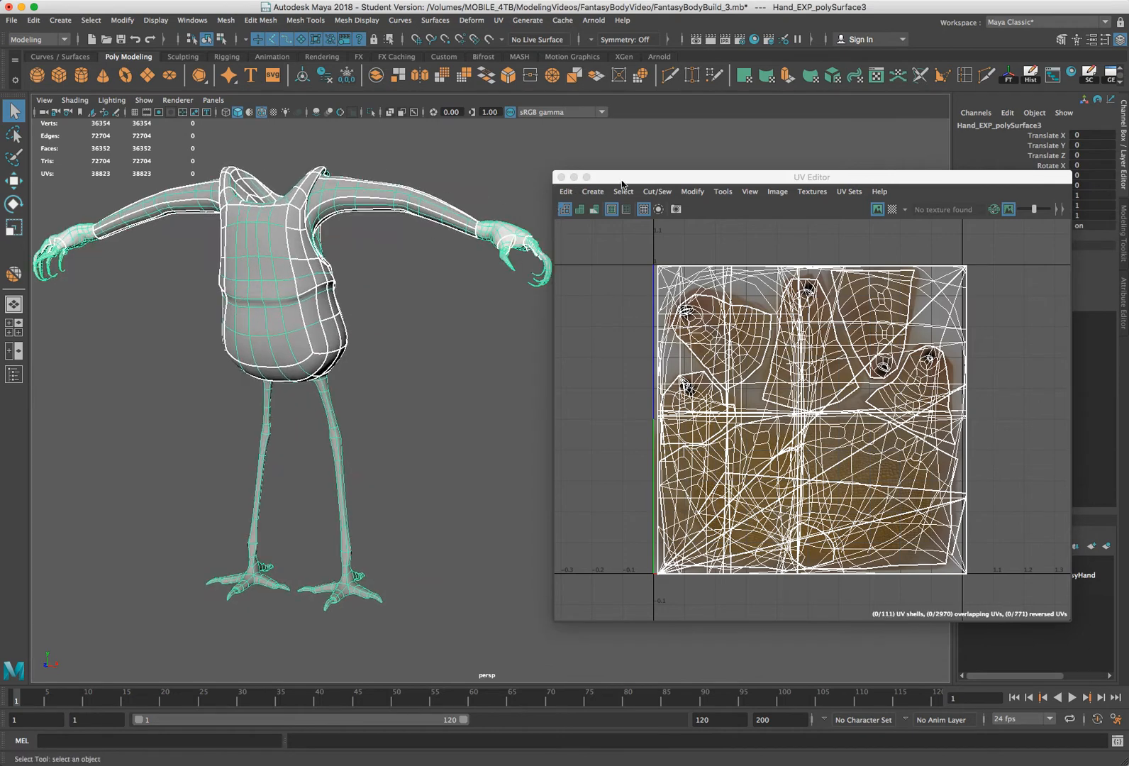
pyautogui.moveTo(625, 178)
pyautogui.mouseDown()
pyautogui.moveTo(587, 161)
pyautogui.moveTo(621, 165)
pyautogui.mouseUp()
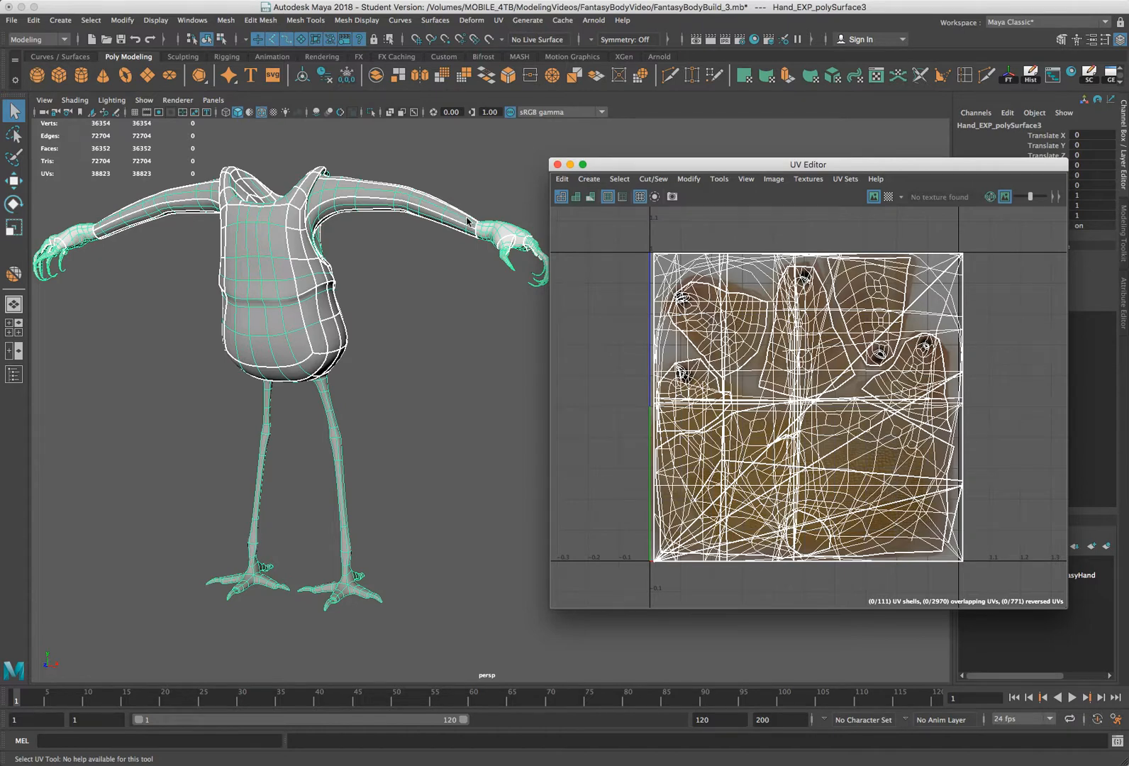
pyautogui.scroll(-2, 476, 199)
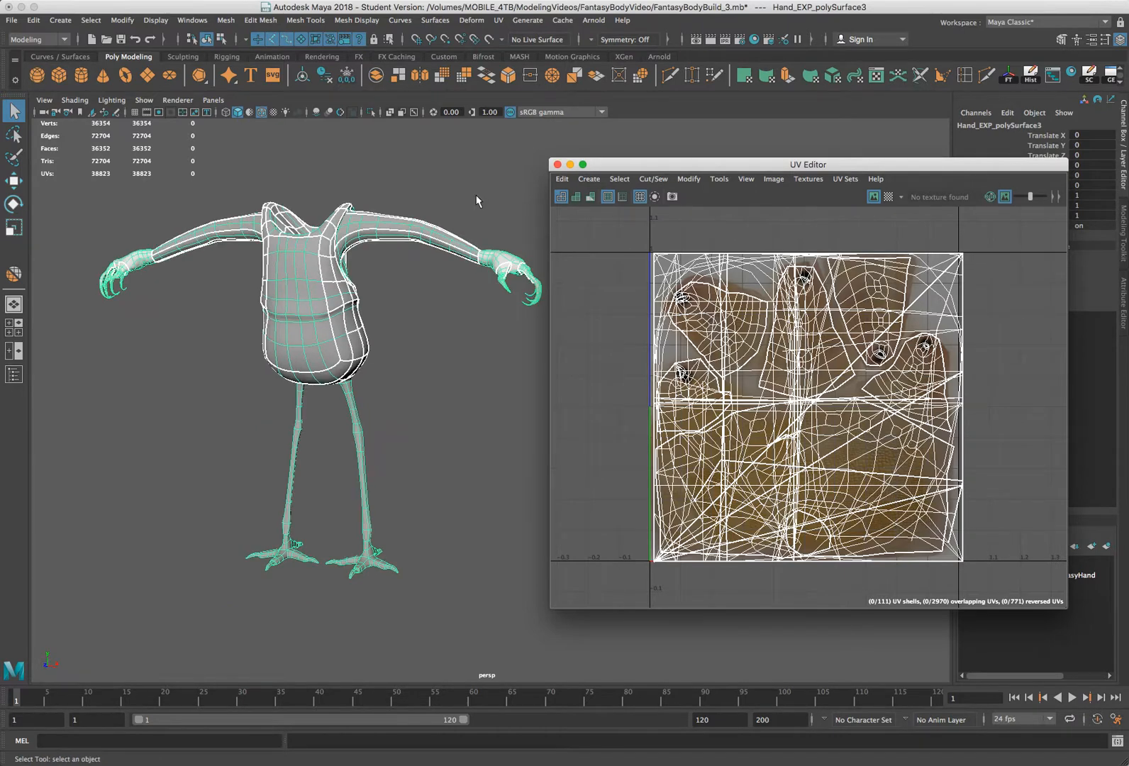
pyautogui.scroll(2, 476, 200)
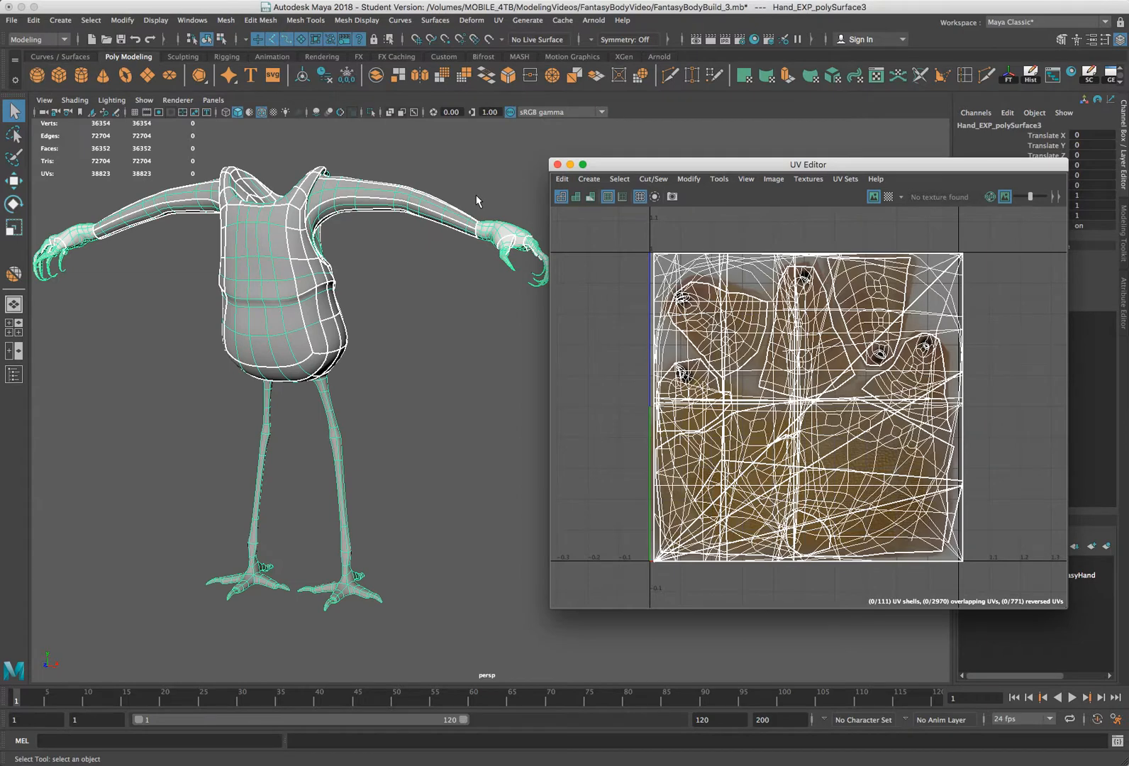
pyautogui.moveTo(476, 201)
pyautogui.keyDown('alt'); pyautogui.mouseDown()
pyautogui.moveTo(465, 195)
pyautogui.moveTo(474, 205)
pyautogui.mouseUp(); pyautogui.keyUp('alt')
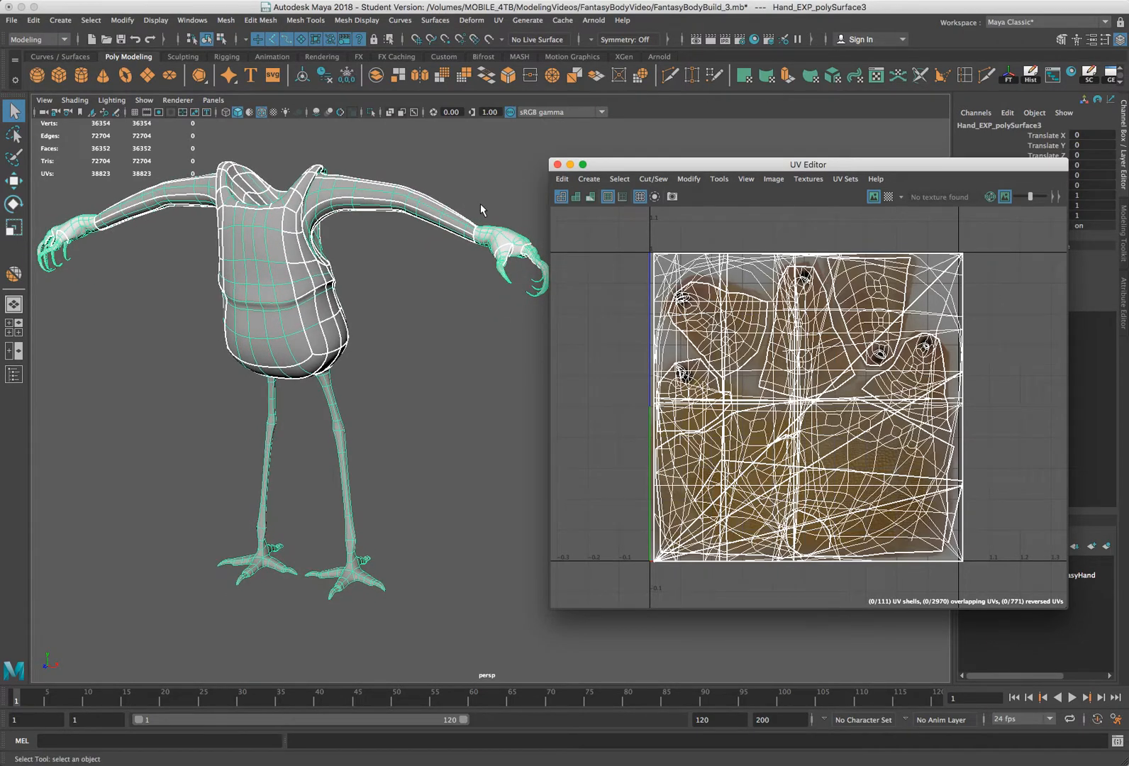
pyautogui.moveTo(764, 166); pyautogui.dragTo(550, 157)
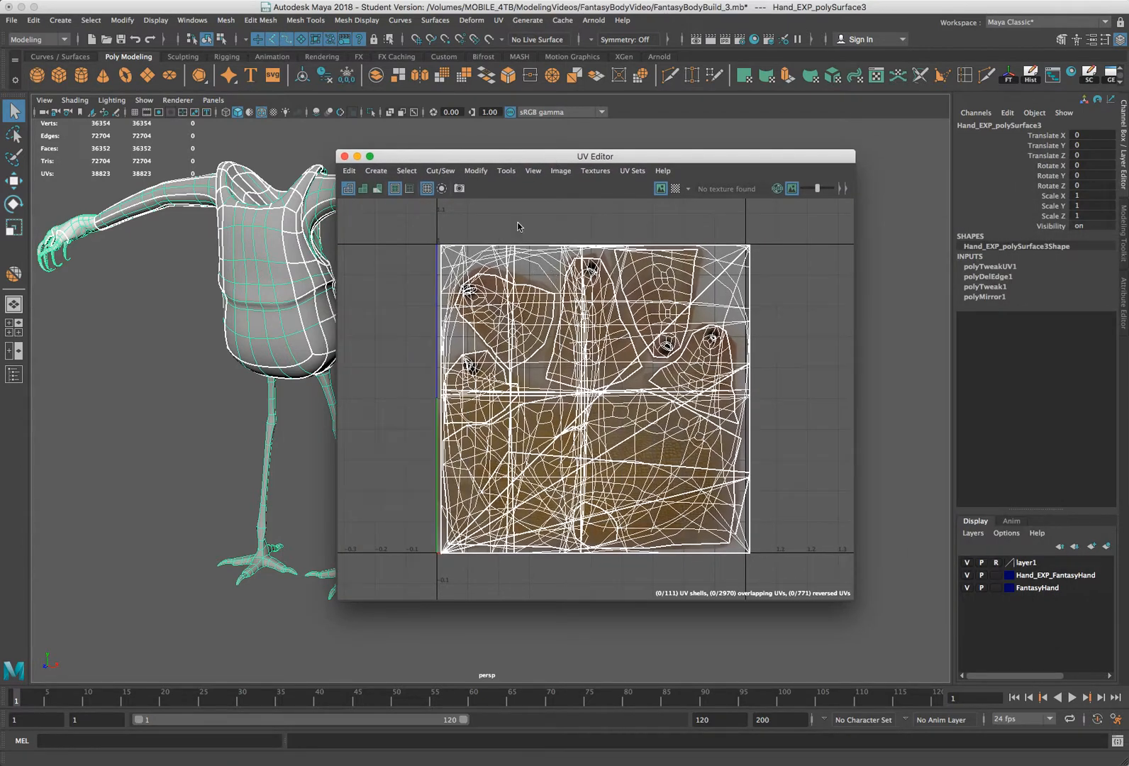
pyautogui.moveTo(497, 157); pyautogui.dragTo(660, 165)
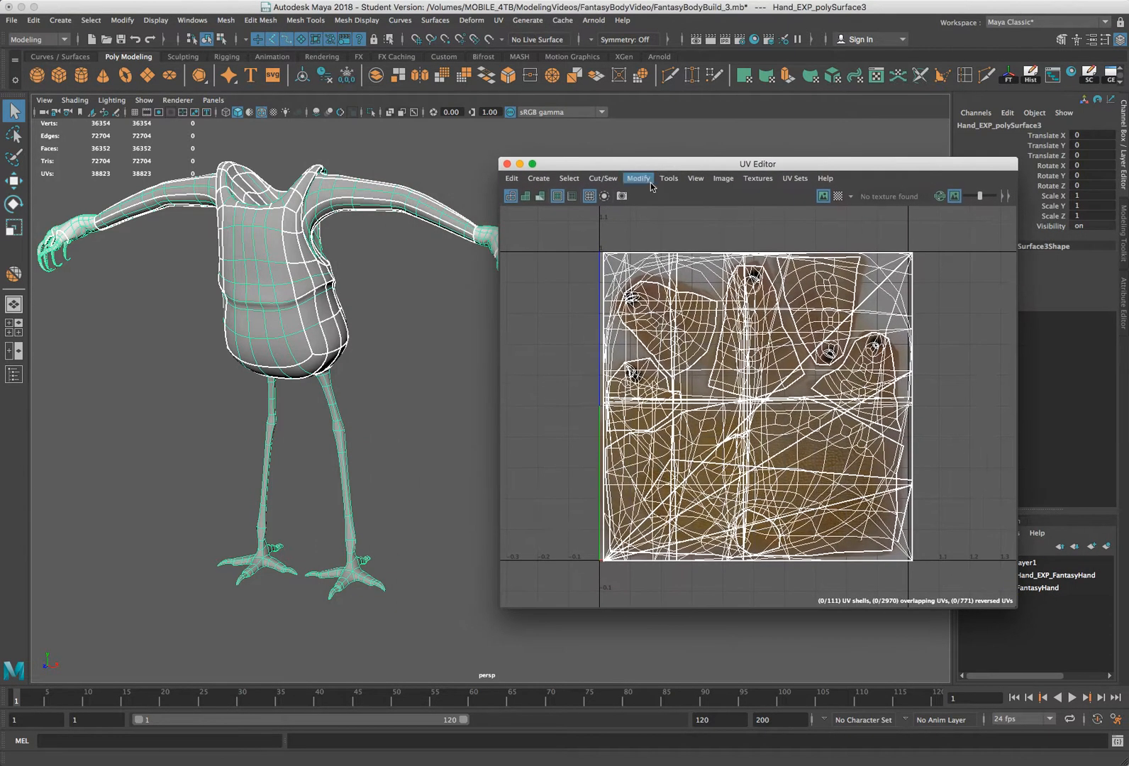
# With soft selection off, select the shells sharing the UV tile's upper-left corner and move them outside the tile to its right
pyautogui.moveTo(606, 260); pyautogui.dragTo(623, 247, button='right')
pyautogui.click(604, 256)
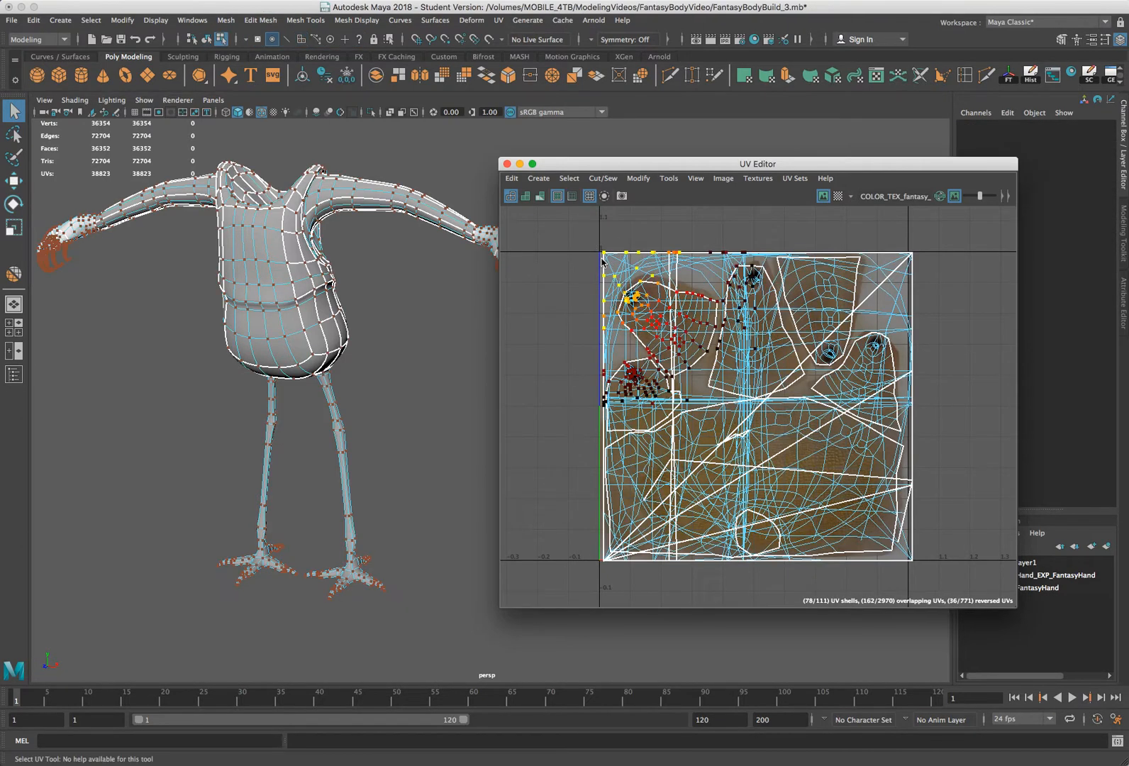
pyautogui.press('b')
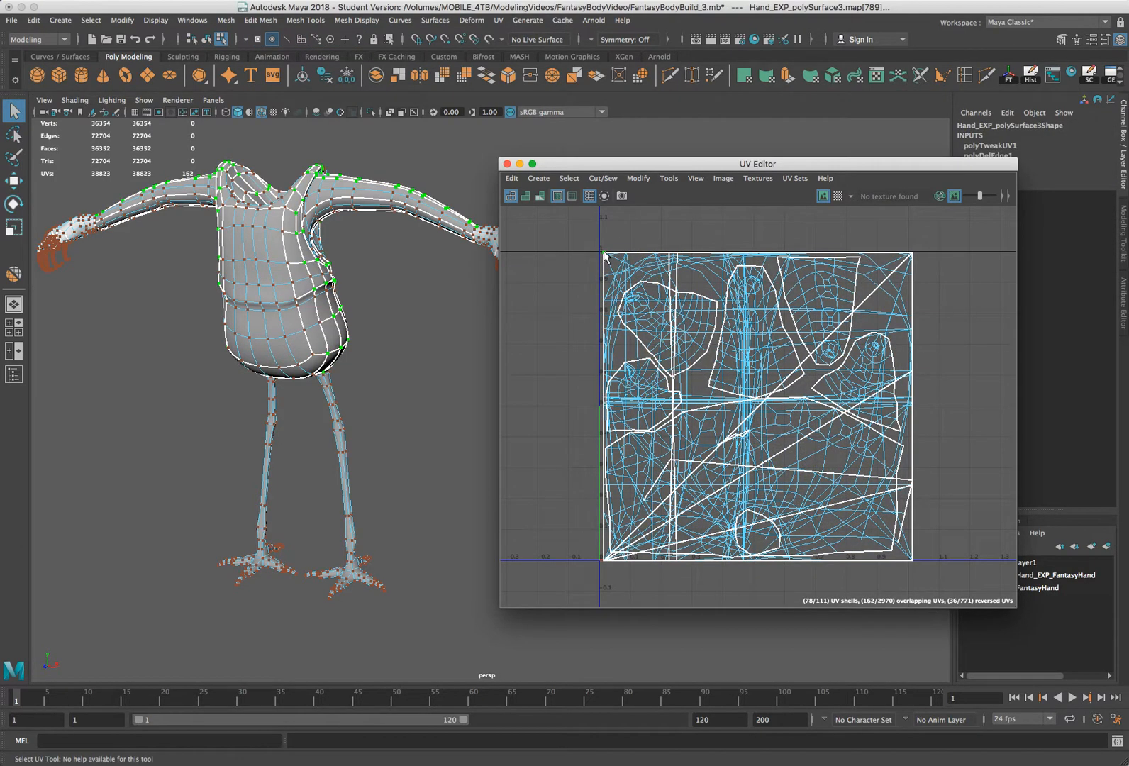
pyautogui.keyDown('ctrl'); pyautogui.moveTo(604, 250); pyautogui.dragTo(647, 272, button='right'); pyautogui.keyUp('ctrl')
pyautogui.press('w')
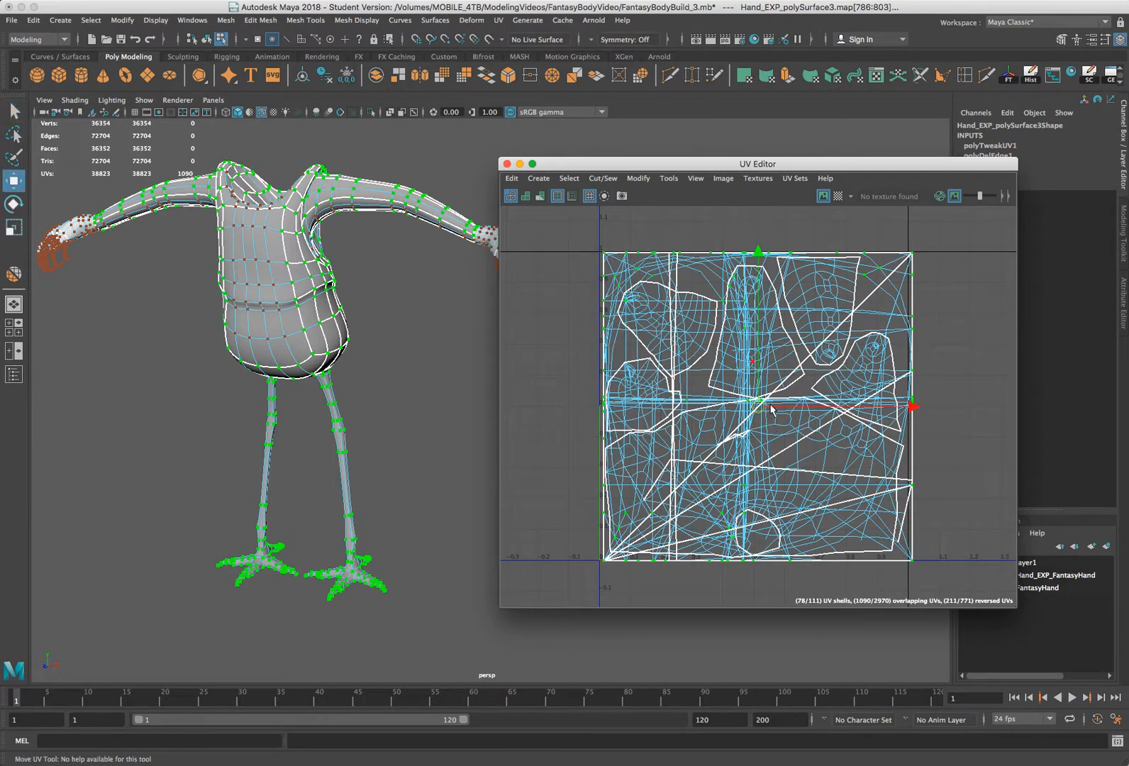
pyautogui.moveTo(838, 396); pyautogui.dragTo(1019, 391)
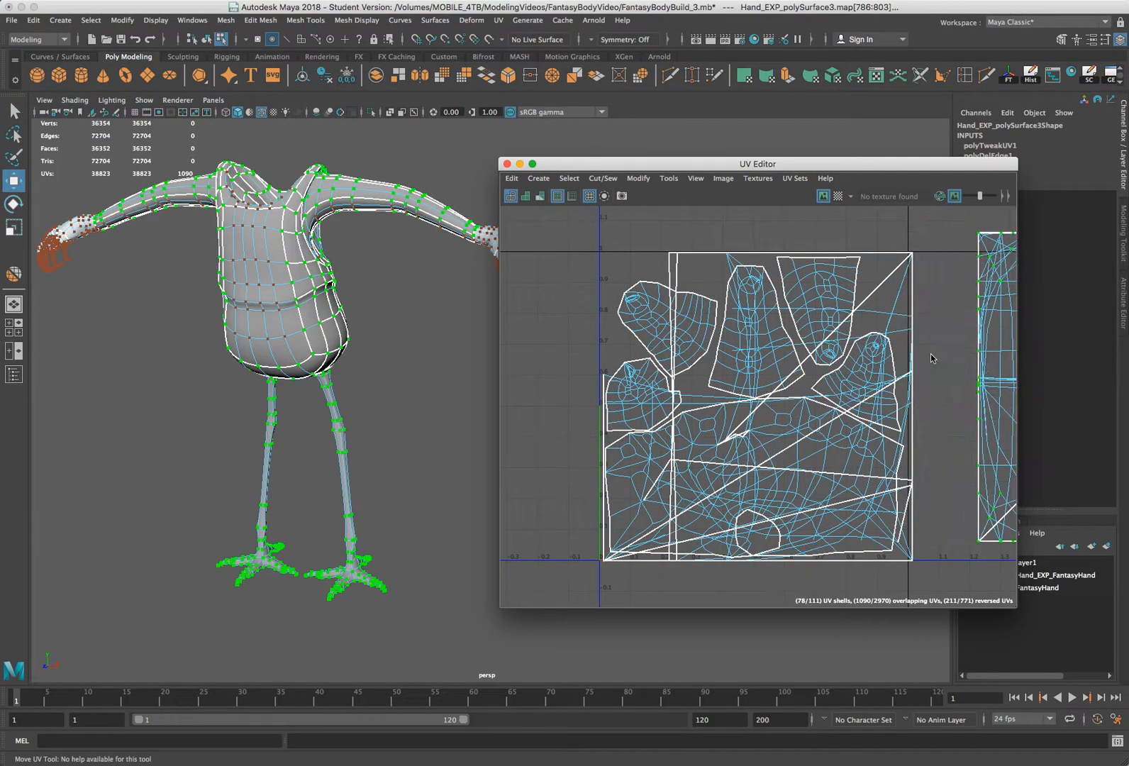
# Select the shells sharing the UV tile's upper-right corner and move them outside the tile to its left
pyautogui.scroll(-3, 927, 354)
pyautogui.scroll(-1, 892, 301)
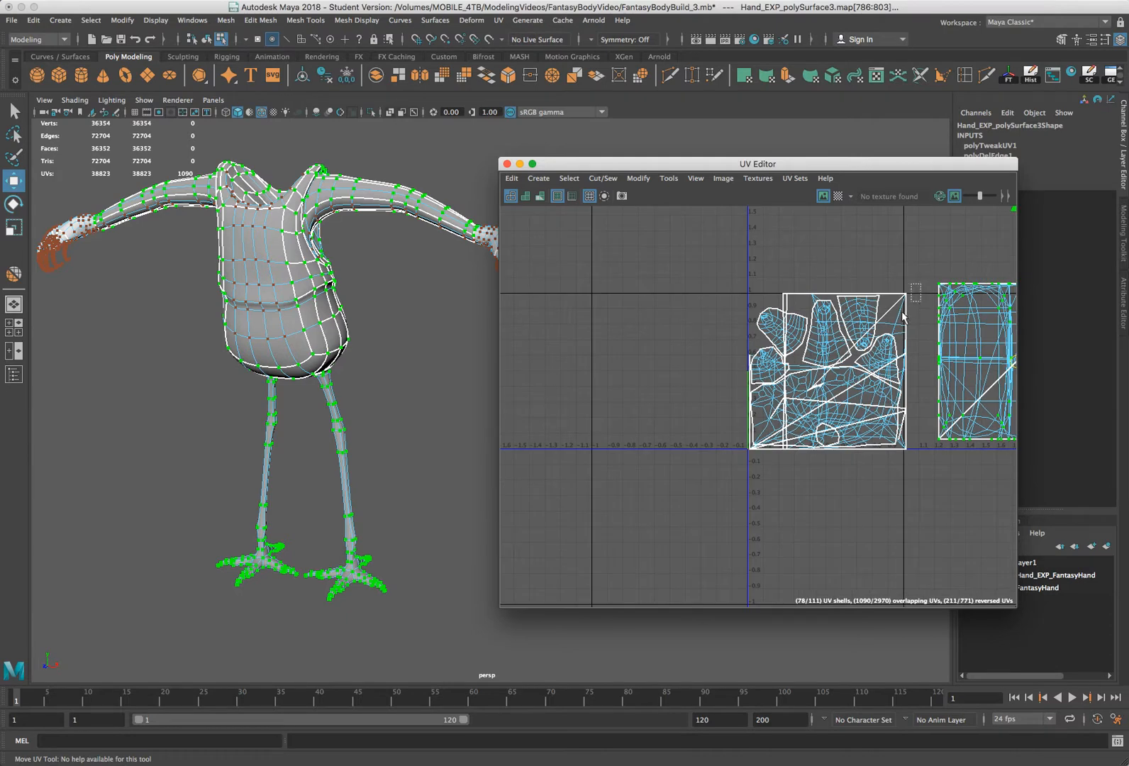
pyautogui.click(905, 293)
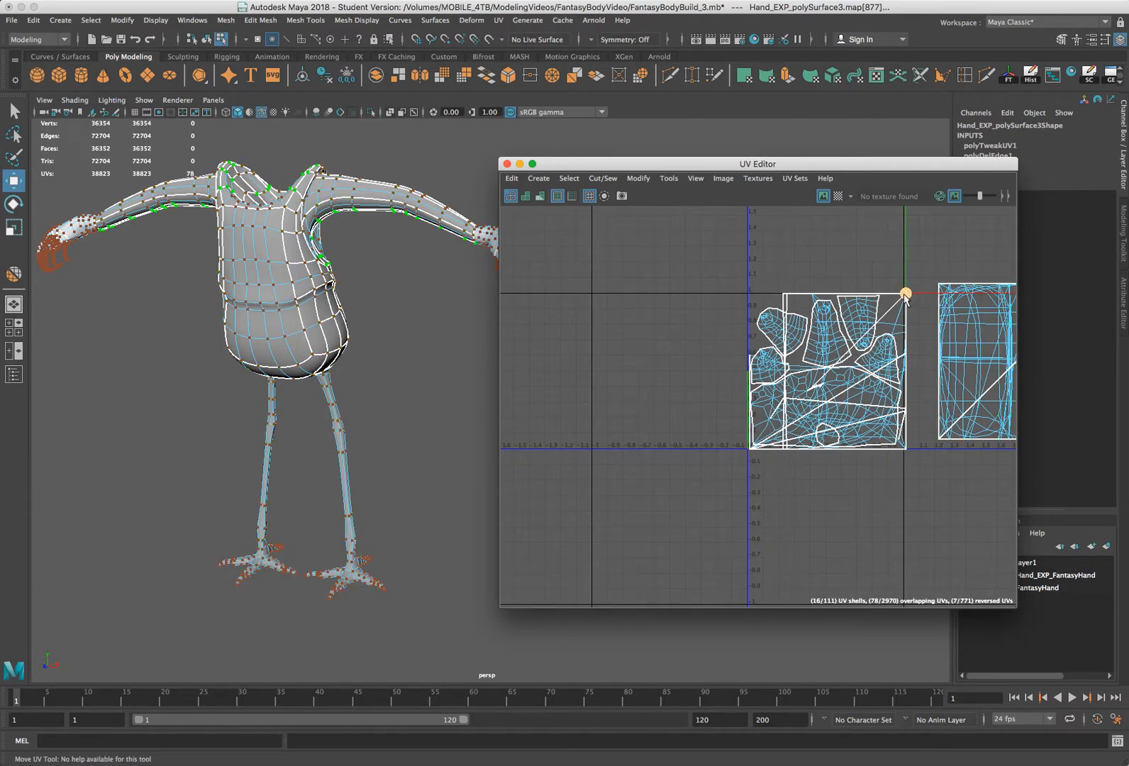
pyautogui.moveTo(905, 293)
pyautogui.keyDown('shift'); pyautogui.mouseDown(button='right')
pyautogui.moveTo(976, 282)
pyautogui.moveTo(906, 293)
pyautogui.mouseUp(button='right'); pyautogui.keyUp('shift')
pyautogui.hotkey('shift', '.')
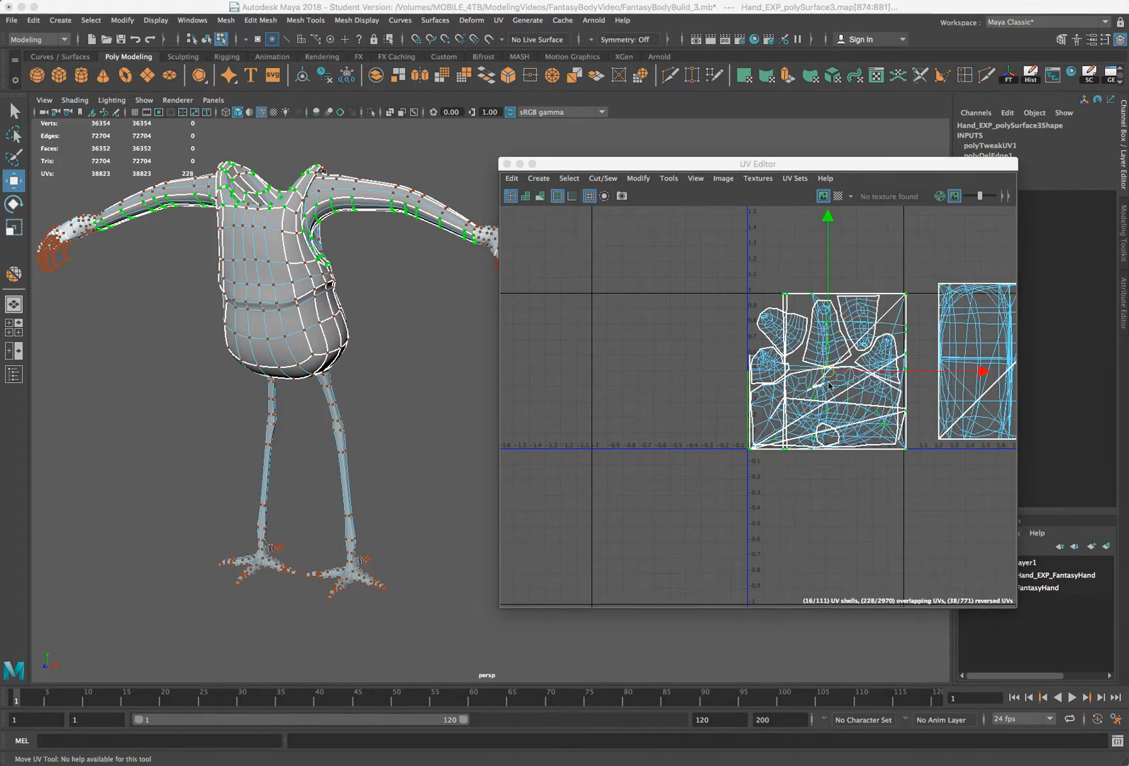
pyautogui.moveTo(827, 374); pyautogui.dragTo(616, 338)
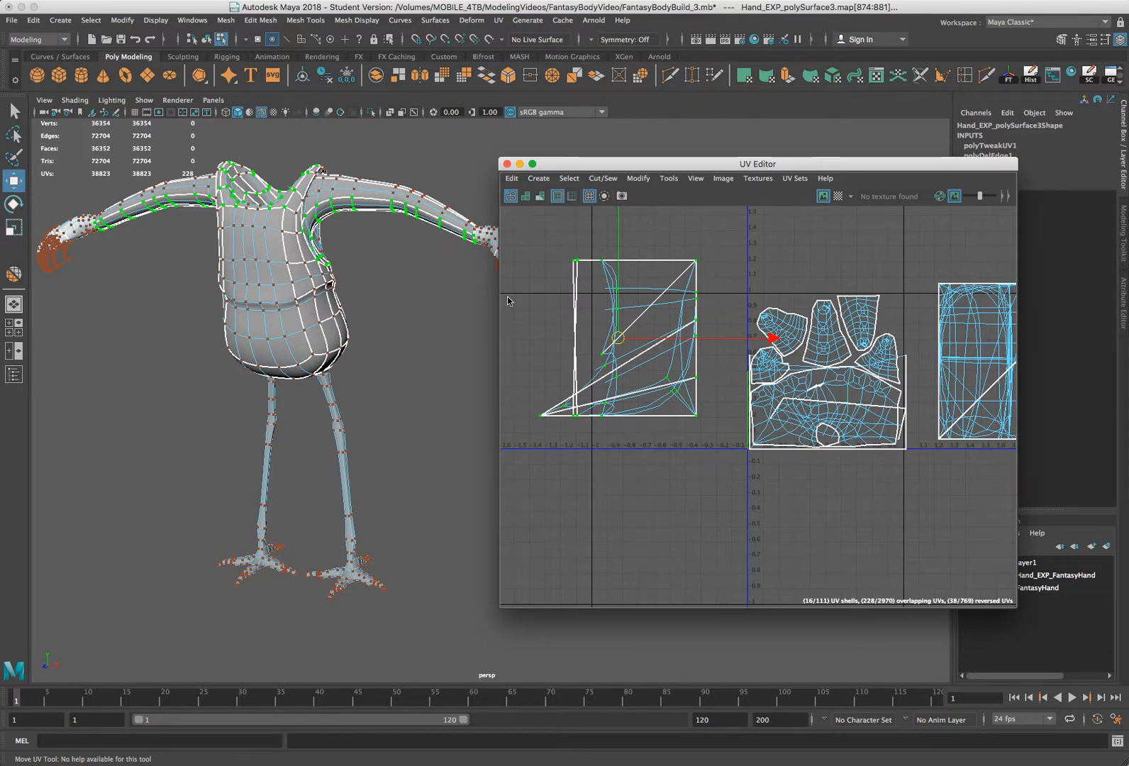
# Select the remaining U-shaped body shell around the hand UVs and move it outside the tile, below and to the left
pyautogui.click(905, 361)
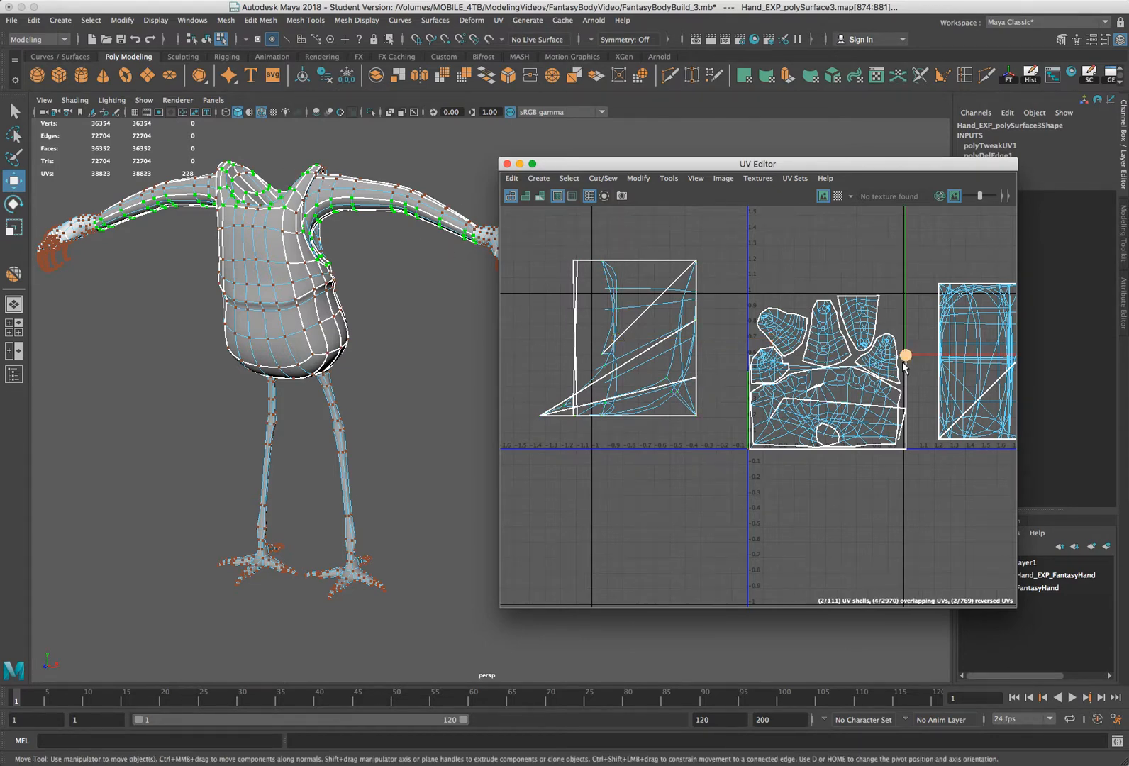
pyautogui.moveTo(924, 268); pyautogui.dragTo(739, 486)
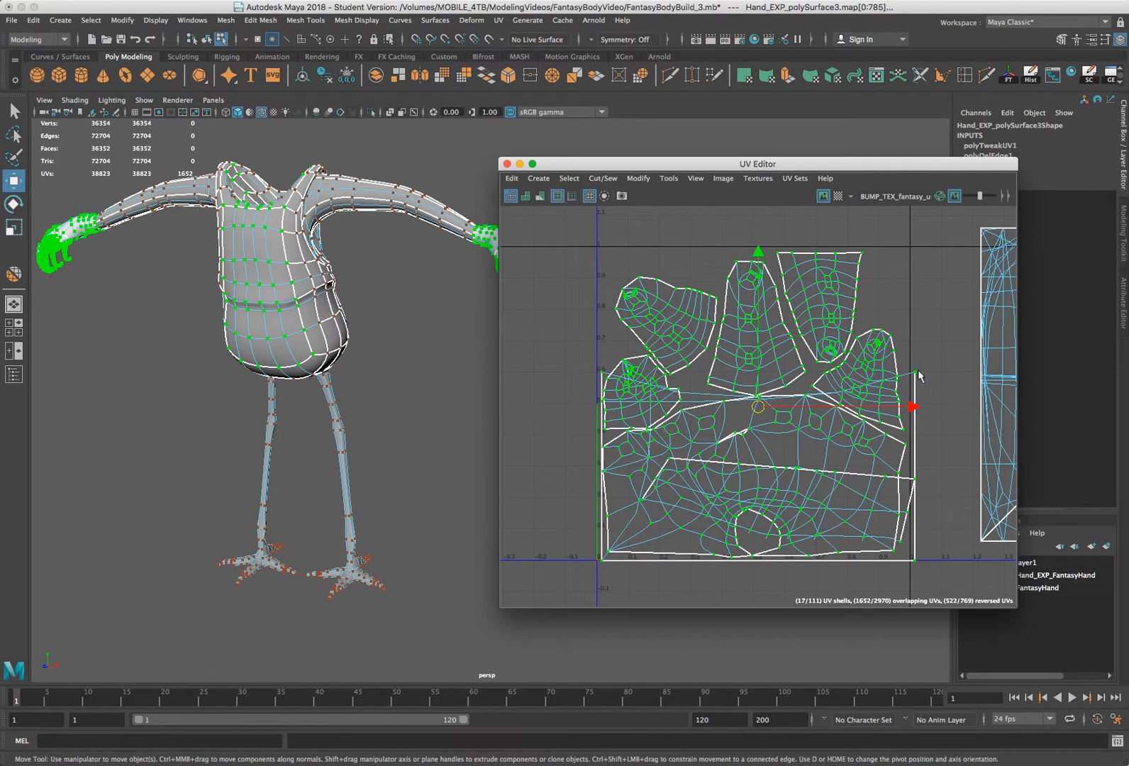
pyautogui.click(914, 372)
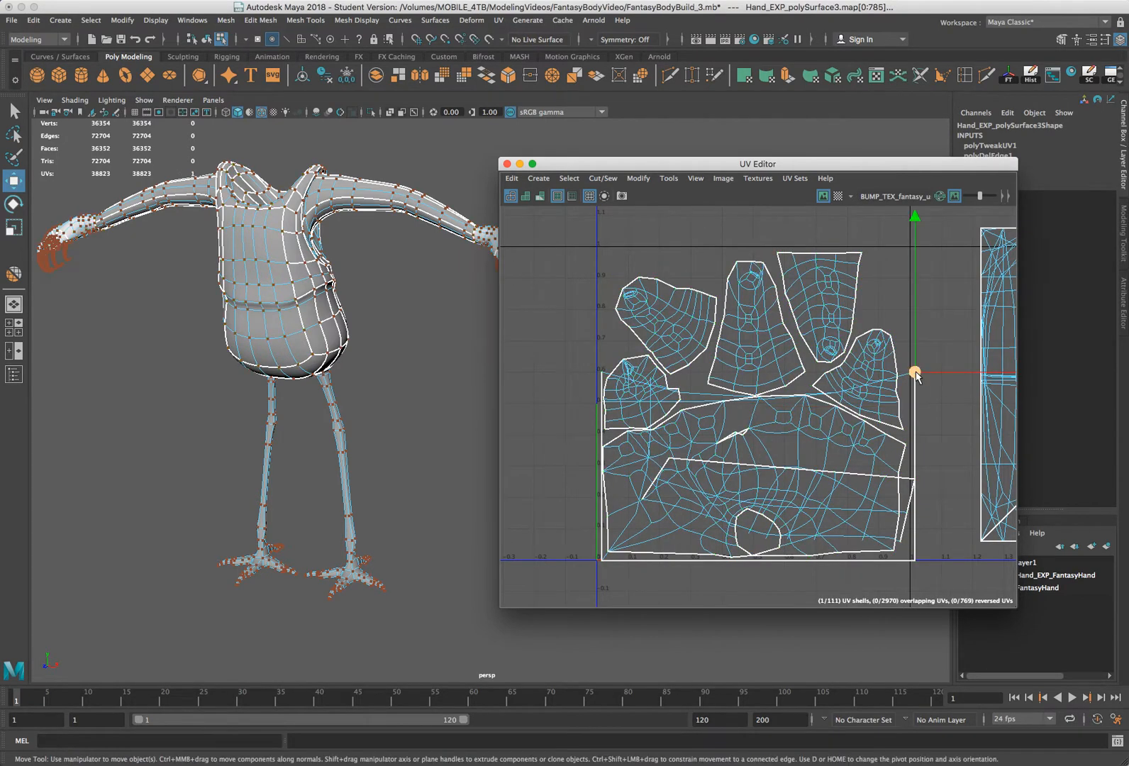
pyautogui.moveTo(916, 375); pyautogui.dragTo(968, 380, button='right')
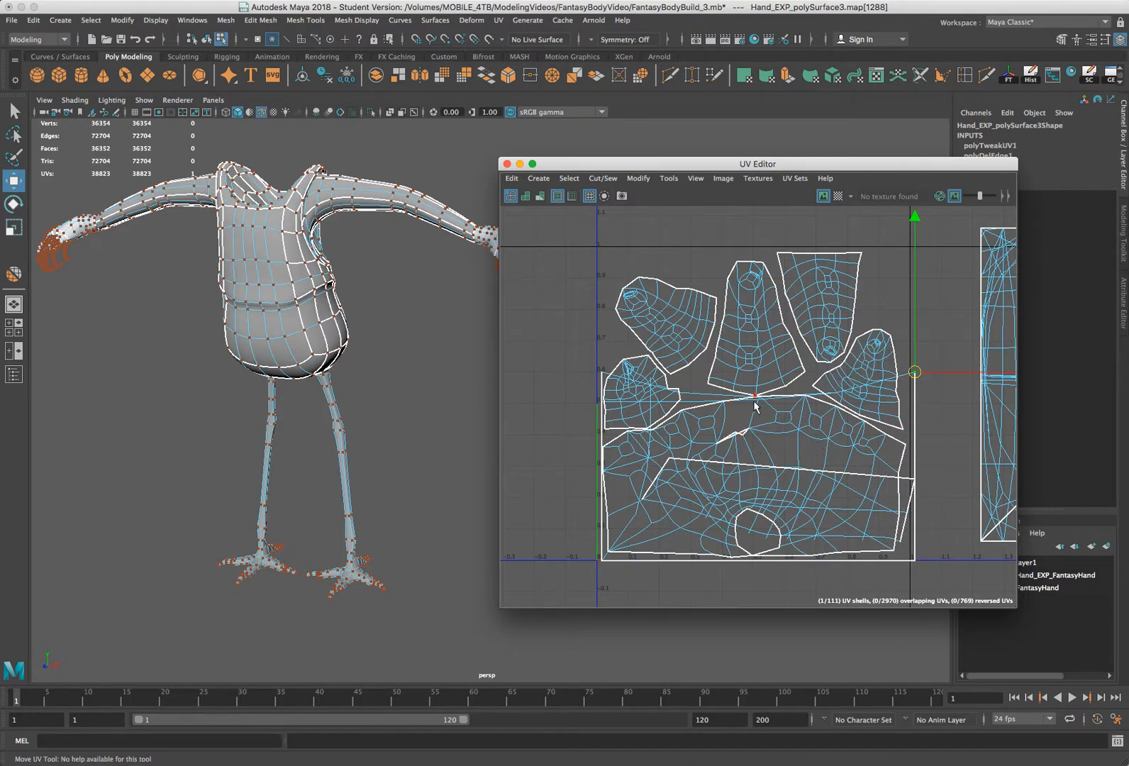
pyautogui.scroll(-4, 756, 406)
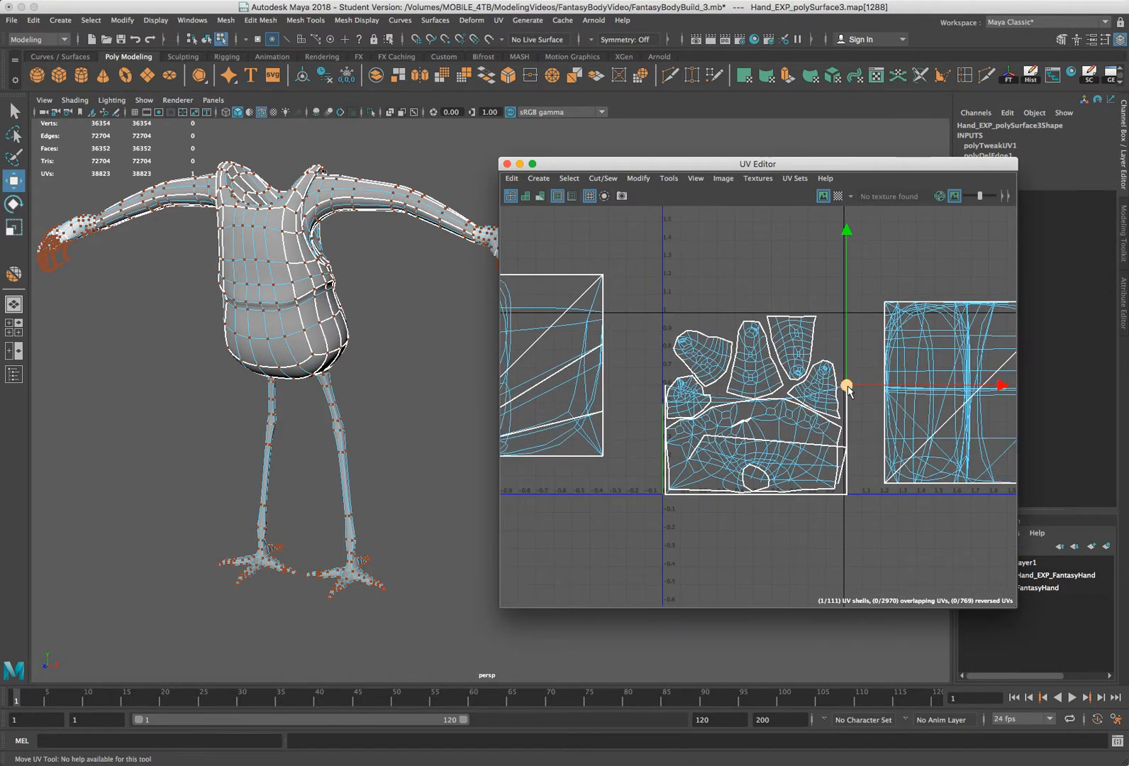
pyautogui.keyDown('ctrl'); pyautogui.moveTo(847, 386); pyautogui.dragTo(906, 405, button='right'); pyautogui.keyUp('ctrl')
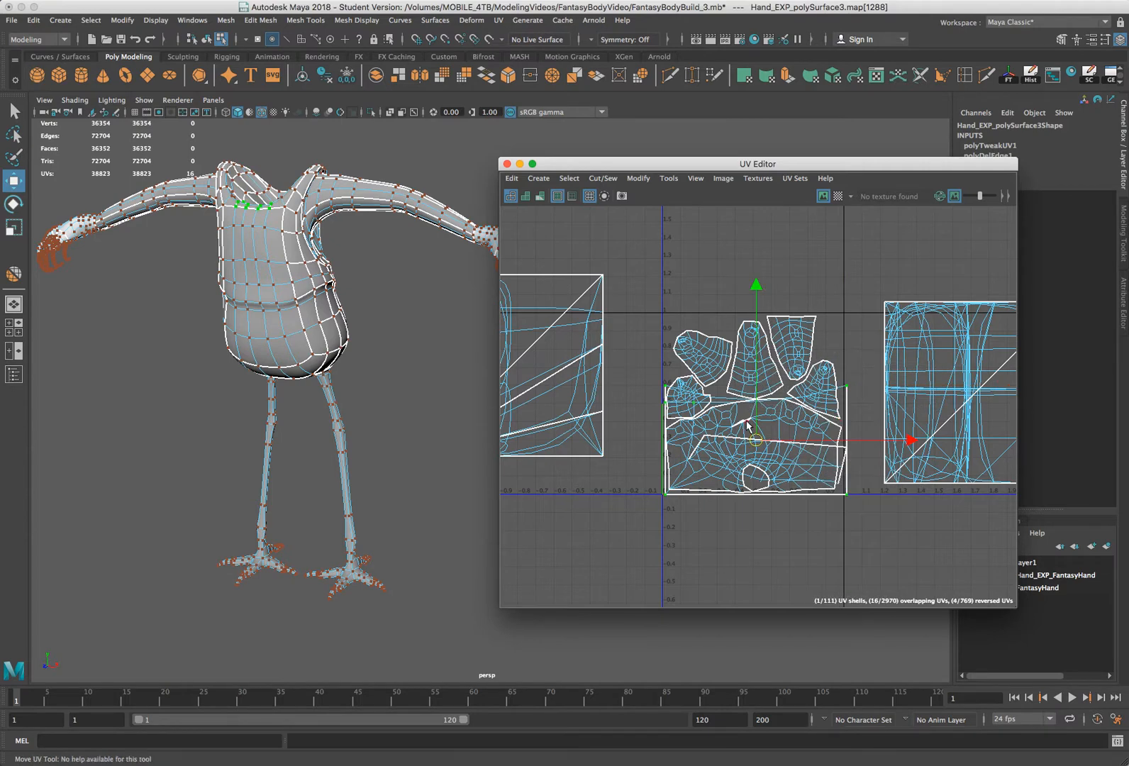
pyautogui.moveTo(757, 441); pyautogui.dragTo(495, 663)
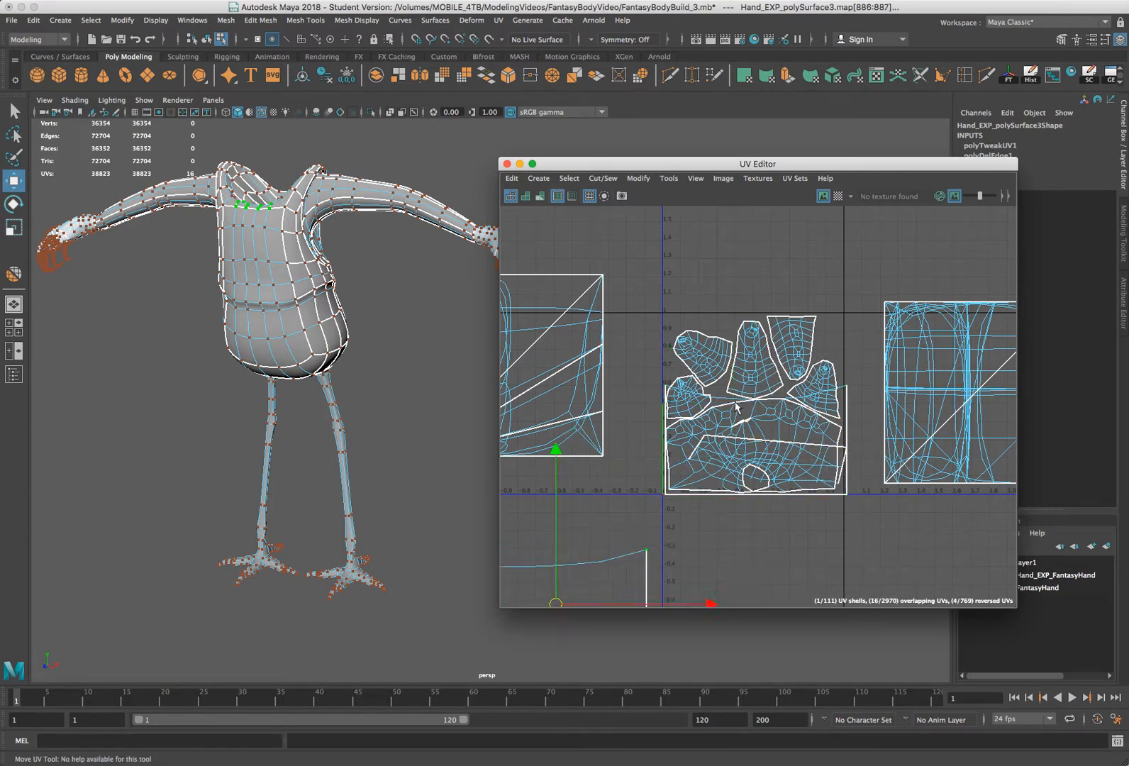
pyautogui.click(750, 213)
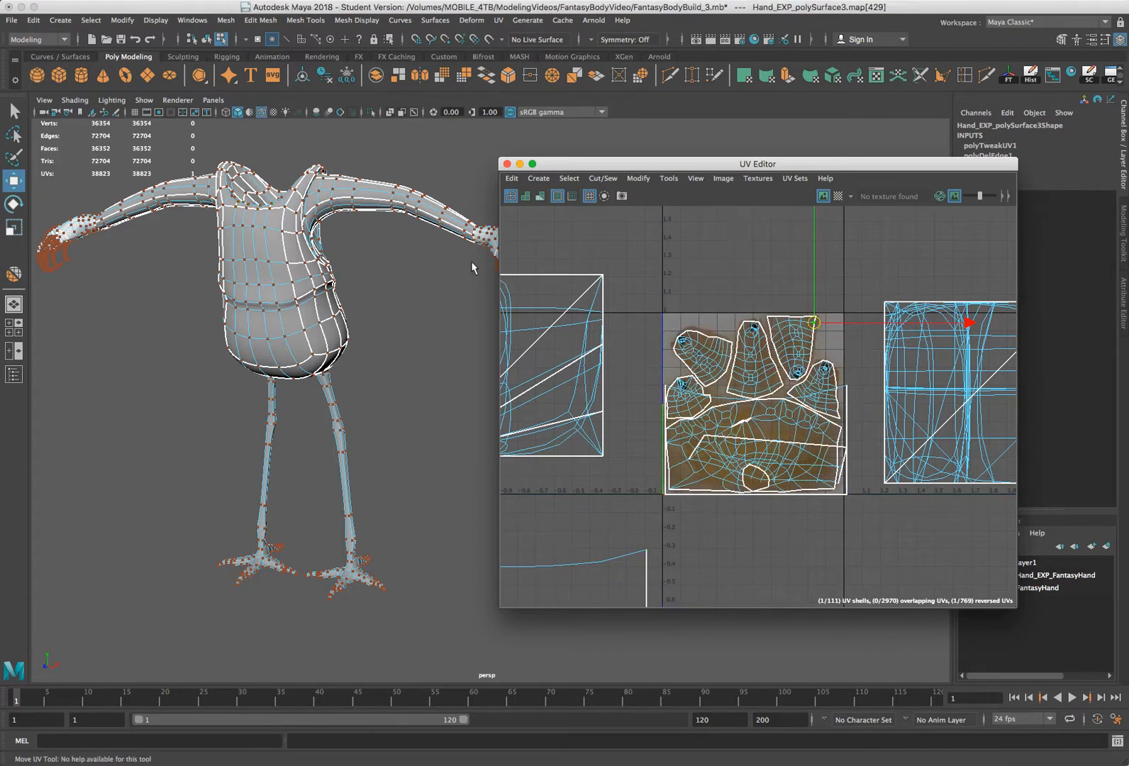
# Return to object mode with the body mesh selected and turn off dimming of the hand texture in the UV Editor
pyautogui.moveTo(556, 176); pyautogui.dragTo(640, 171)
pyautogui.moveTo(501, 241); pyautogui.dragTo(544, 221, button='right')
pyautogui.click(505, 242)
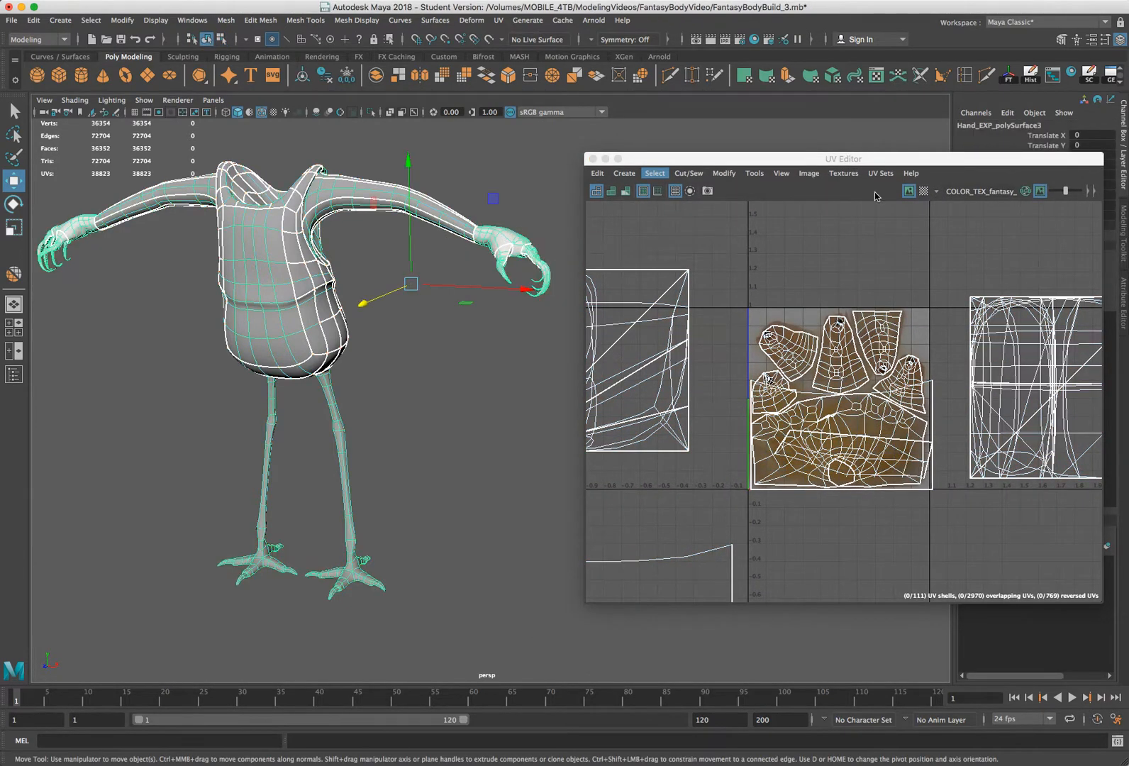
pyautogui.click(810, 175)
pyautogui.click(824, 212)
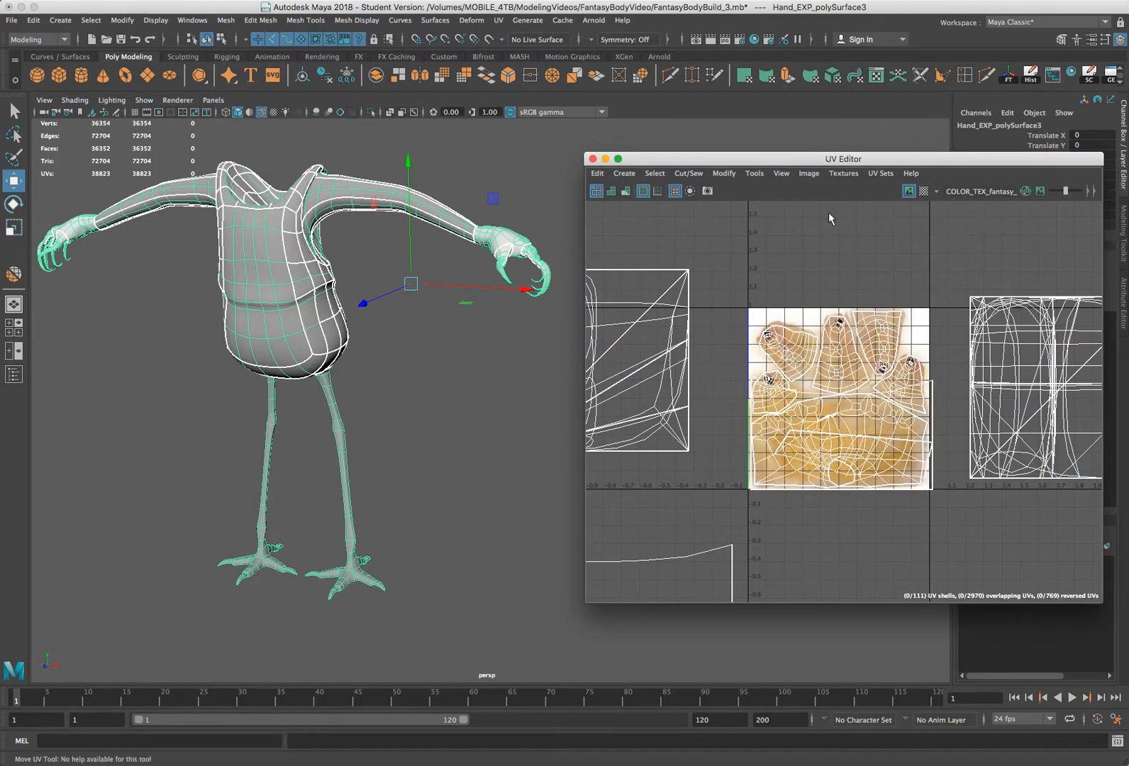
# Enlarge the UV Editor and examine the hand shells over their color texture together with the separated body shells
pyautogui.scroll(5, 858, 276)
pyautogui.keyDown('alt'); pyautogui.moveTo(897, 282); pyautogui.dragTo(883, 229, button='middle'); pyautogui.keyUp('alt')
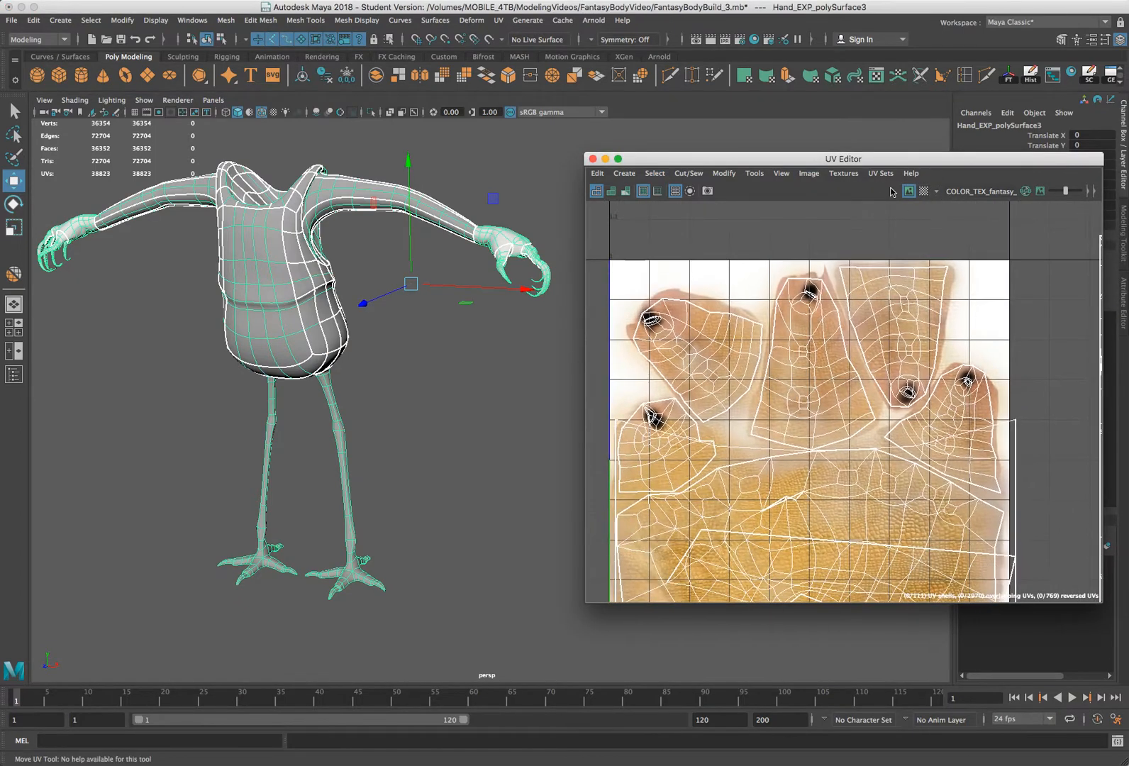
pyautogui.moveTo(874, 161); pyautogui.dragTo(804, 95)
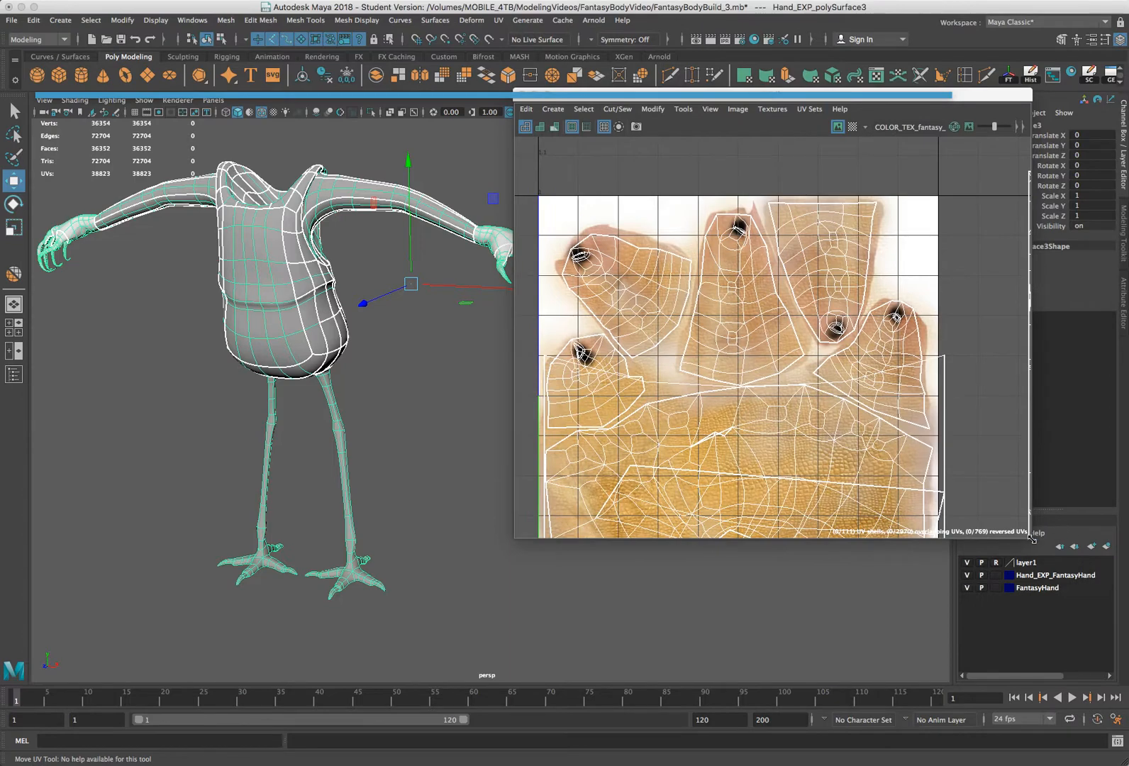
pyautogui.moveTo(1033, 543); pyautogui.dragTo(1128, 648)
pyautogui.keyDown('alt'); pyautogui.moveTo(987, 473); pyautogui.dragTo(1002, 392, button='middle'); pyautogui.keyUp('alt')
pyautogui.scroll(-4, 999, 386)
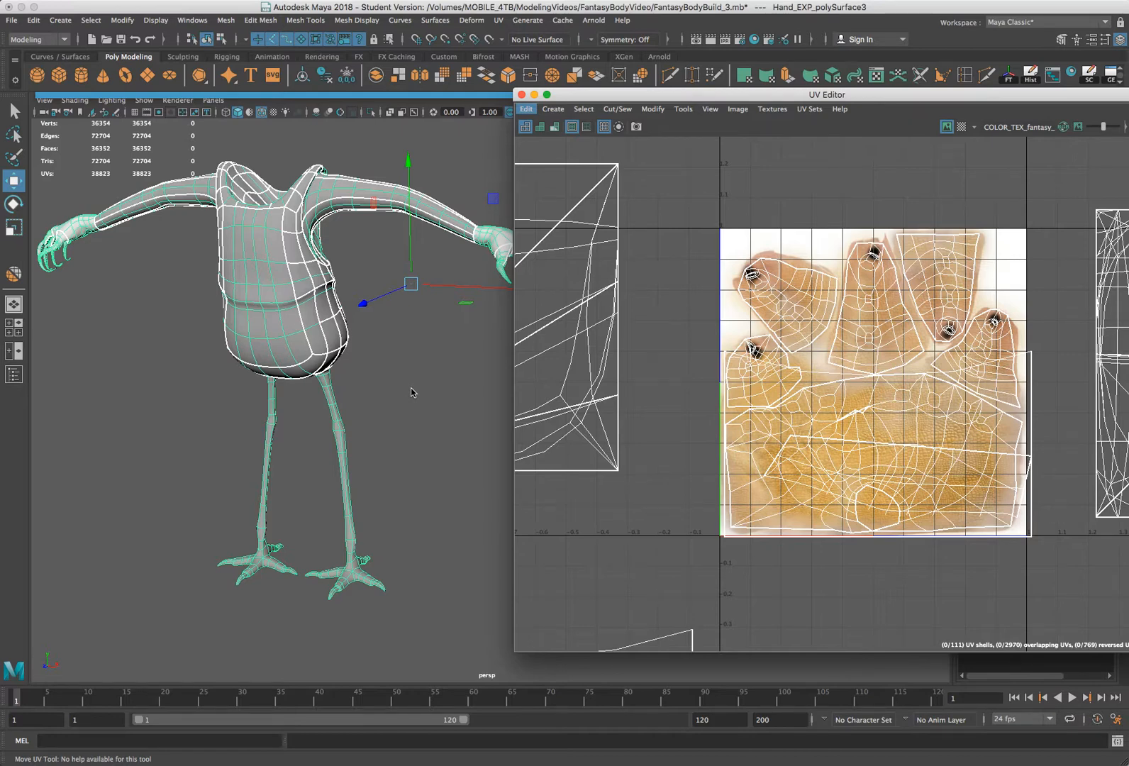
pyautogui.scroll(-4, 880, 324)
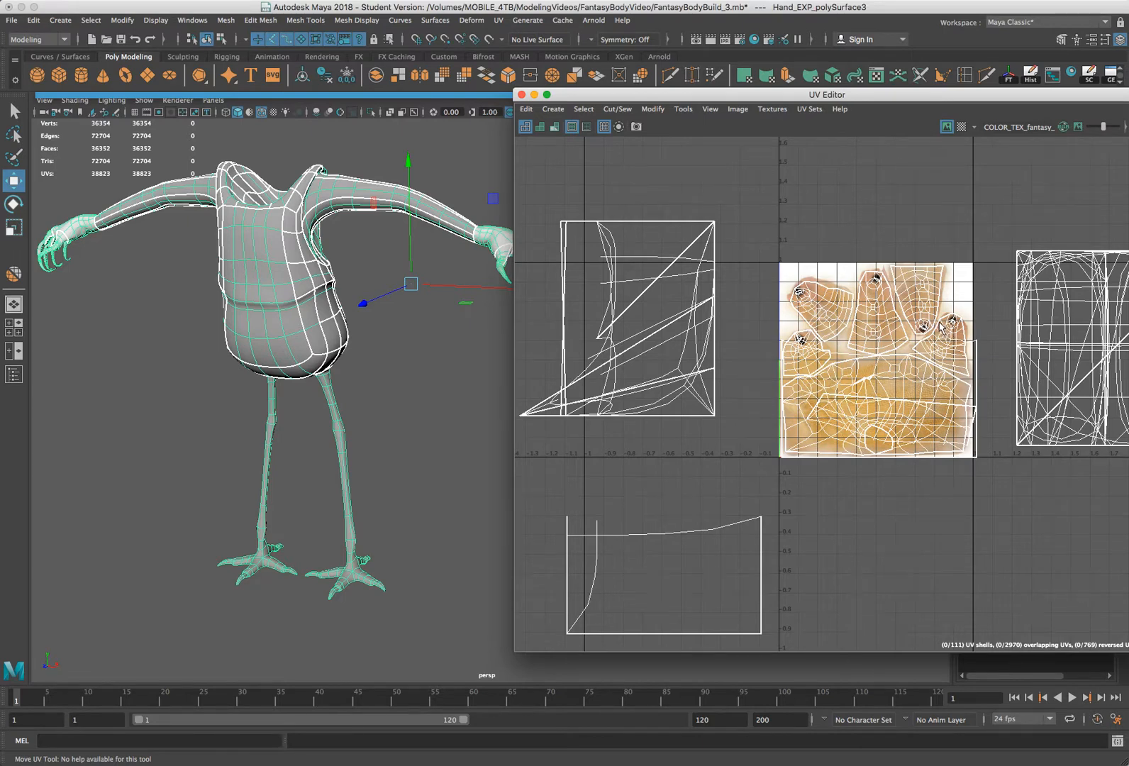
# Move the UV Editor out of the way and examine the creature's textured hands, wrists and body from several angles
pyautogui.scroll(-1, 940, 324)
pyautogui.scroll(1, 941, 326)
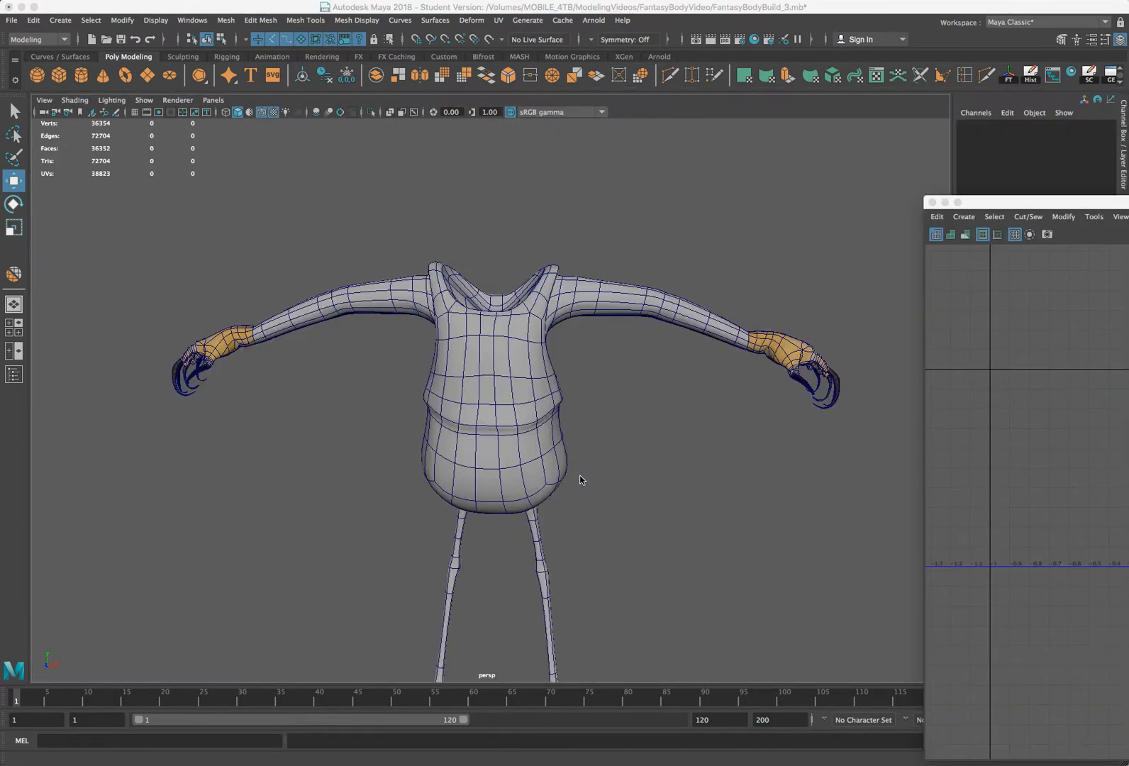
pyautogui.keyDown('alt'); pyautogui.moveTo(587, 431); pyautogui.dragTo(633, 464); pyautogui.keyUp('alt')
pyautogui.scroll(5, 191, 454)
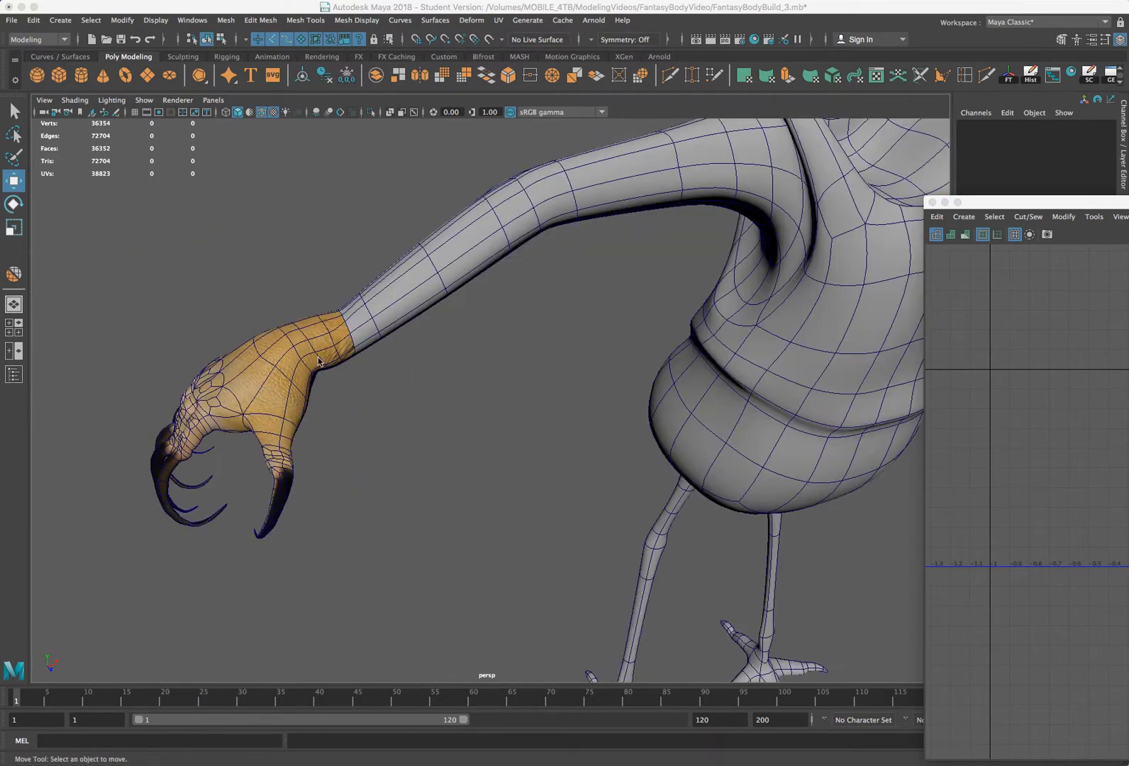
pyautogui.keyDown('alt'); pyautogui.moveTo(425, 345); pyautogui.dragTo(466, 373); pyautogui.keyUp('alt')
pyautogui.keyDown('alt'); pyautogui.moveTo(630, 358); pyautogui.dragTo(738, 408); pyautogui.keyUp('alt')
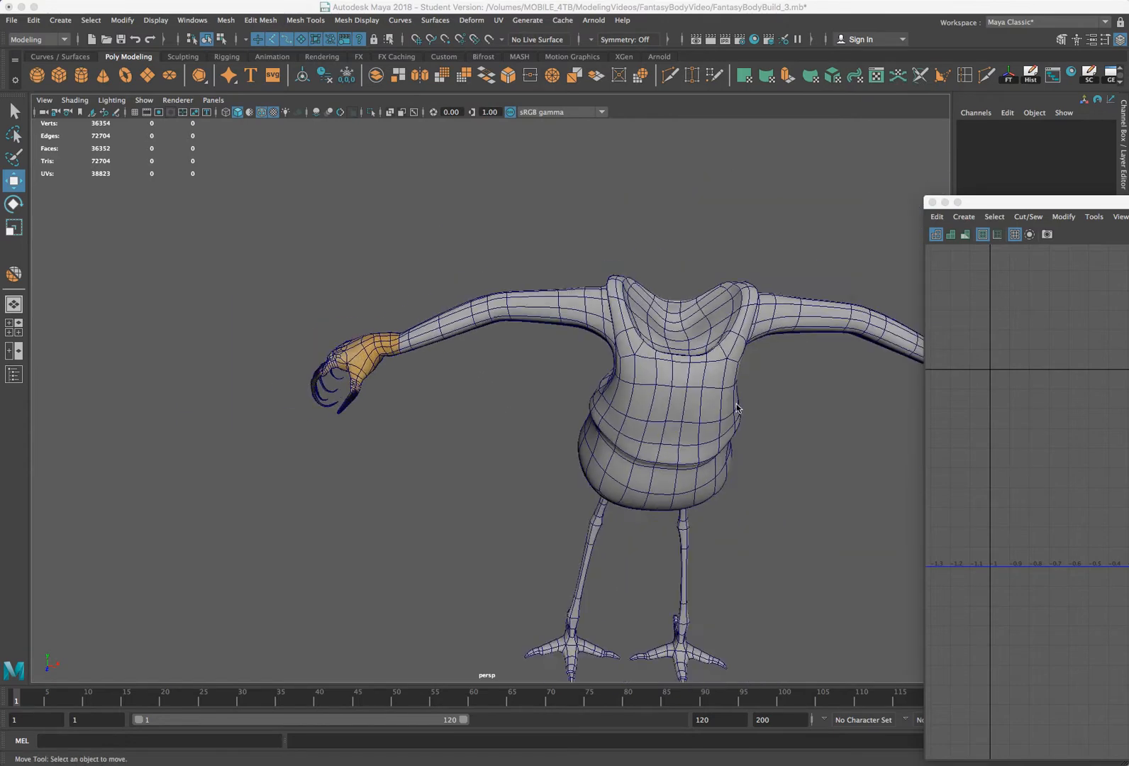
pyautogui.keyDown('alt'); pyautogui.middleClick(622, 365); pyautogui.keyUp('alt')
pyautogui.press('a')
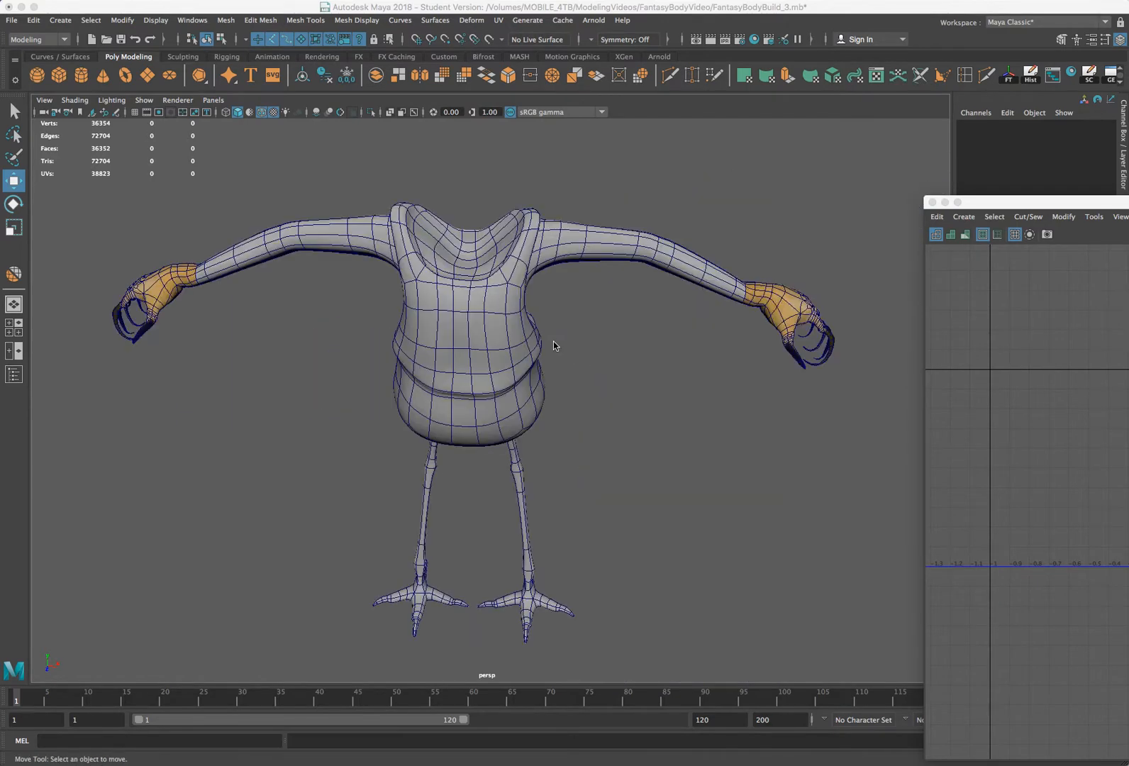
pyautogui.keyDown('alt'); pyautogui.moveTo(554, 343); pyautogui.dragTo(541, 306); pyautogui.keyUp('alt')
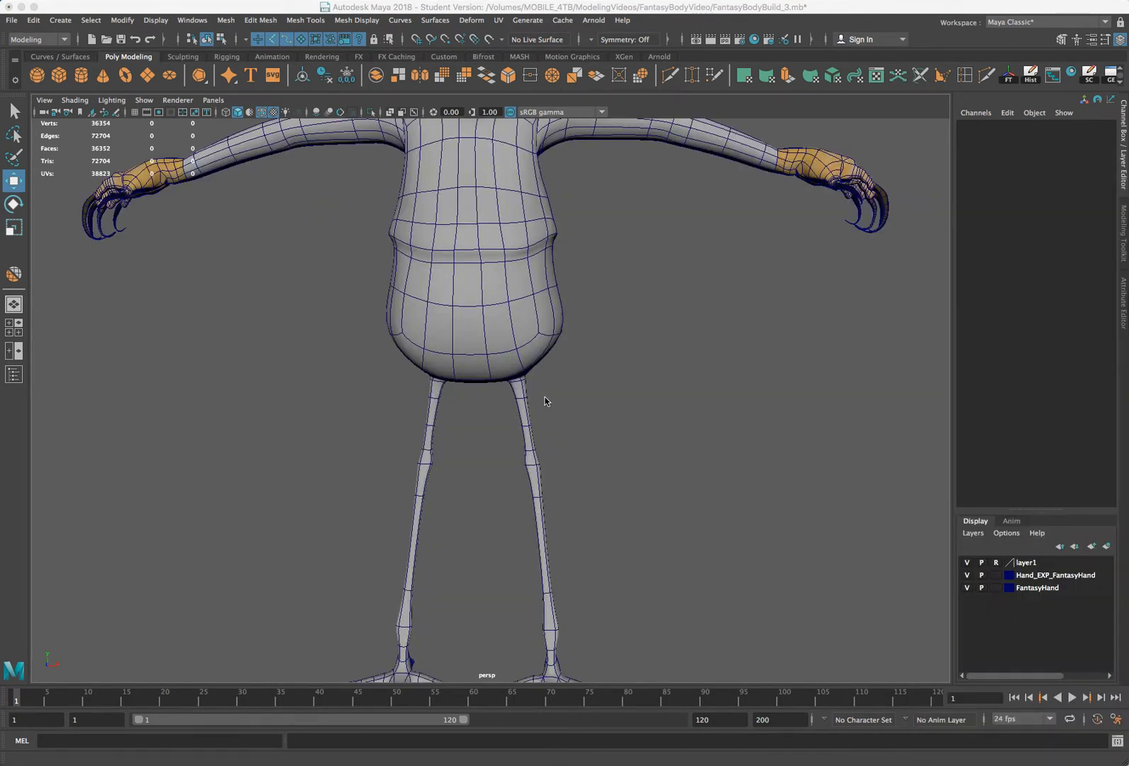
pyautogui.keyDown('alt'); pyautogui.moveTo(507, 380); pyautogui.dragTo(501, 430, button='middle'); pyautogui.keyUp('alt')
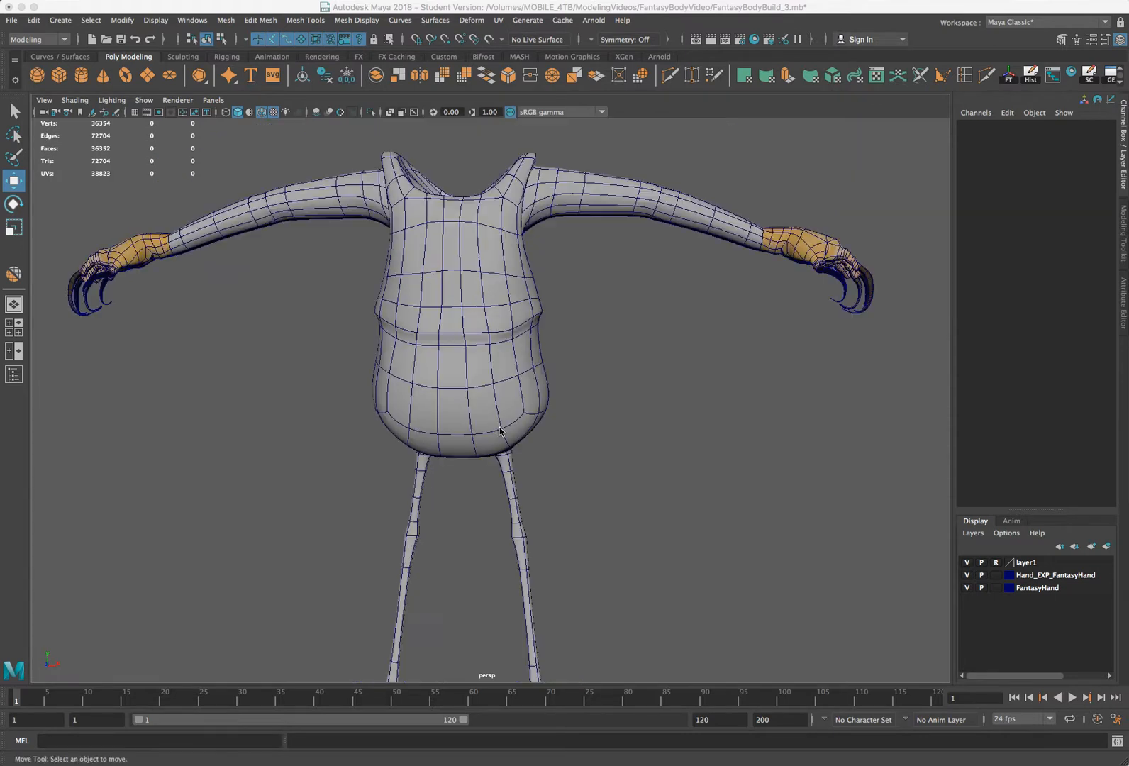
pyautogui.keyDown('alt'); pyautogui.moveTo(499, 431); pyautogui.dragTo(511, 429); pyautogui.keyUp('alt')
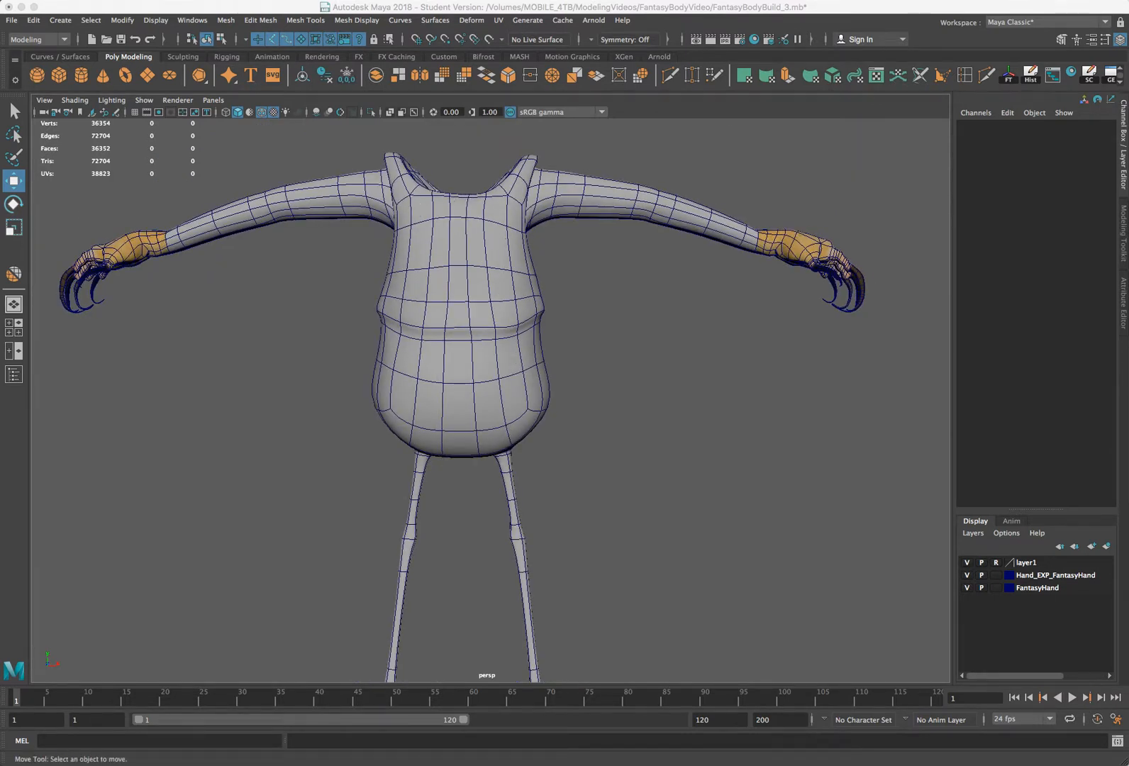
pyautogui.scroll(-3, 512, 602)
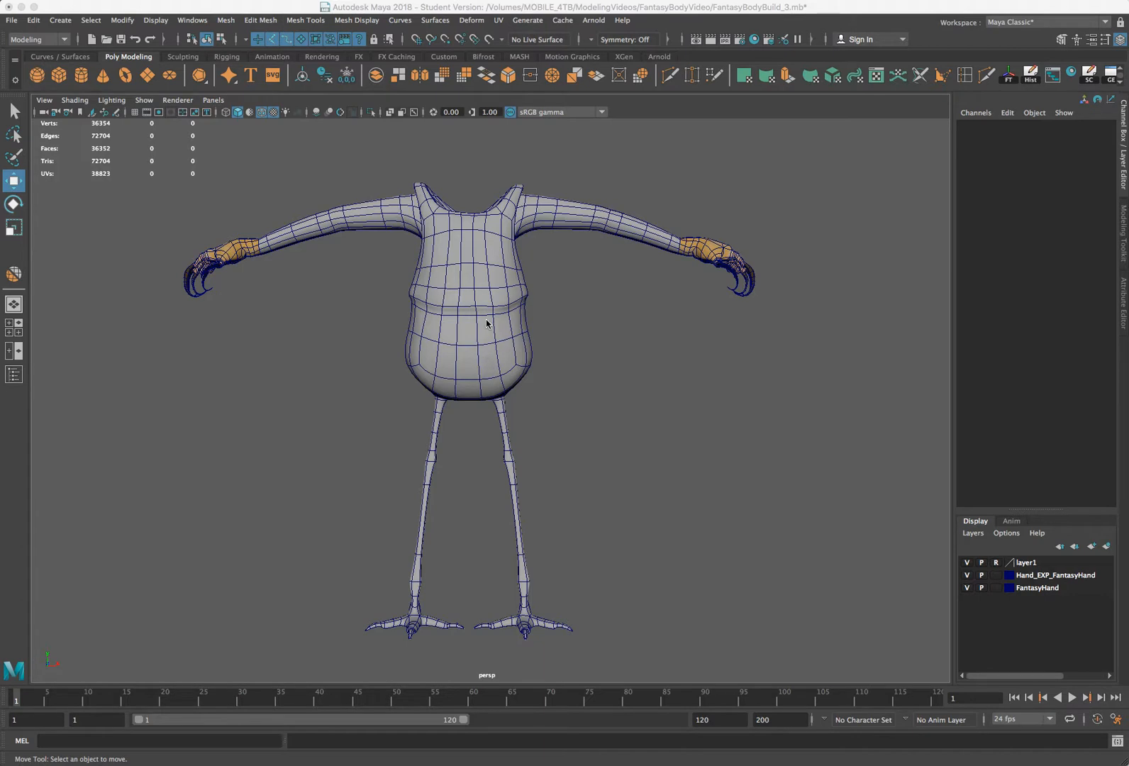
# Select all body, arm, leg and foot faces between the wrists, excluding both hands, and keep them selected in the perspective view
pyautogui.moveTo(486, 322); pyautogui.dragTo(488, 360, button='right')
pyautogui.moveTo(670, 139); pyautogui.dragTo(266, 646)
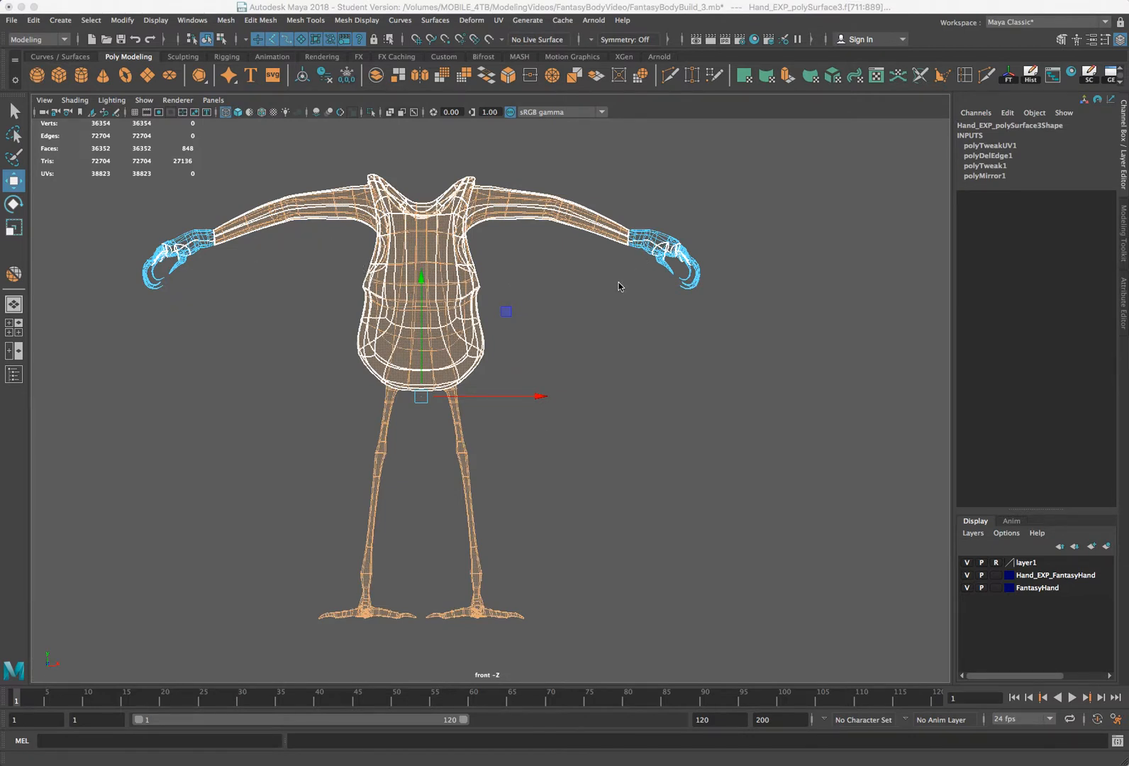
pyautogui.click(523, 278)
pyautogui.press('space')
pyautogui.press('space')
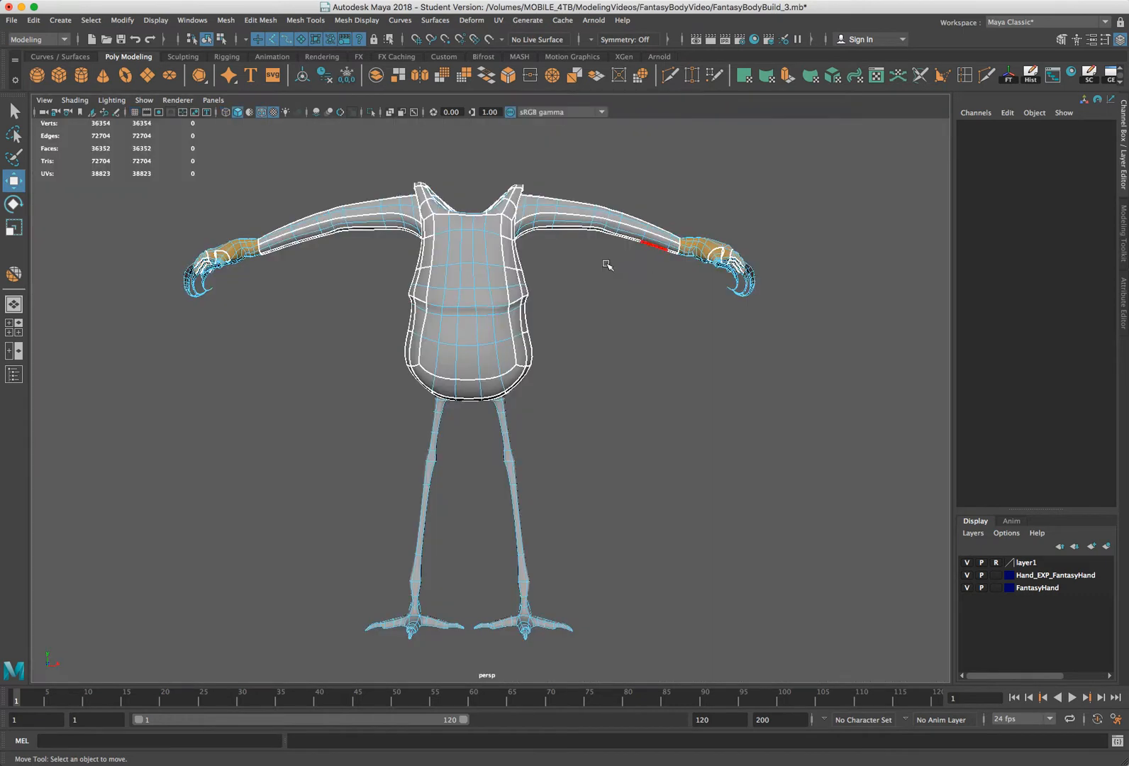
pyautogui.keyDown('alt'); pyautogui.moveTo(604, 262); pyautogui.dragTo(407, 297); pyautogui.keyUp('alt')
pyautogui.hotkey('ctrl', 'z')
# Display the model in wireframe and inspect where the body face selection meets the hands at the wrists
pyautogui.press('4')
pyautogui.press('f')
pyautogui.keyDown('alt'); pyautogui.moveTo(295, 227); pyautogui.dragTo(413, 312); pyautogui.keyUp('alt')
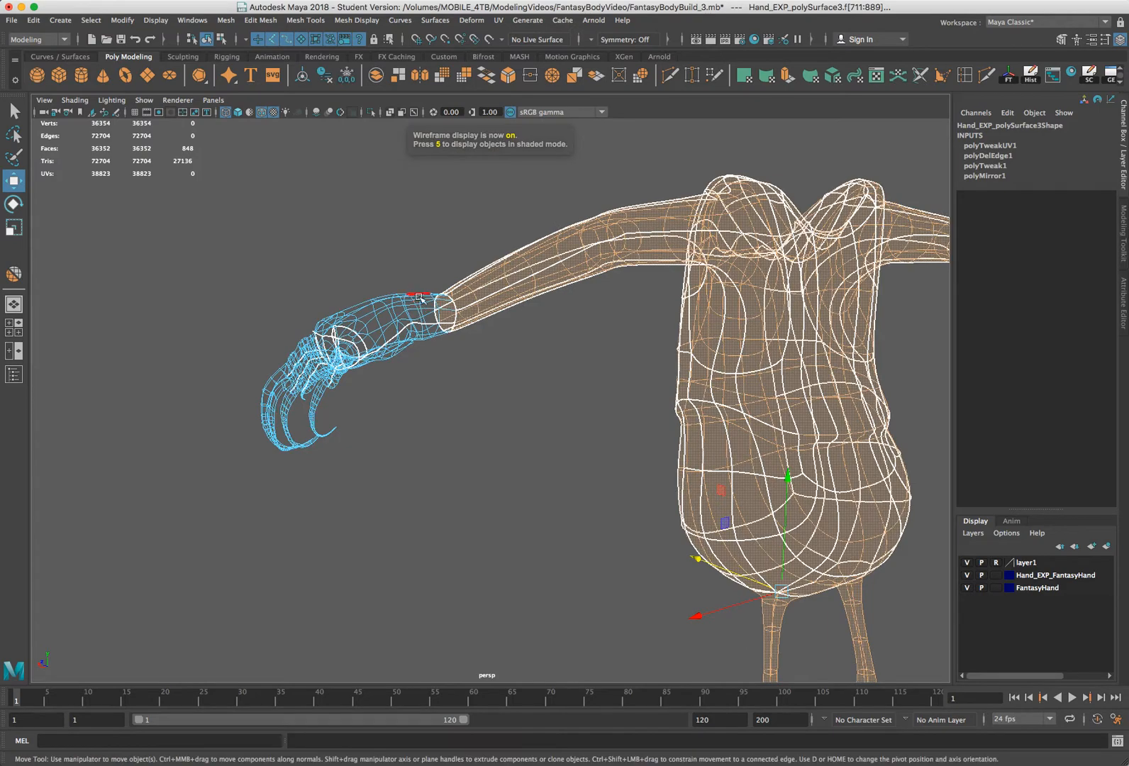
pyautogui.keyDown('alt'); pyautogui.moveTo(534, 335); pyautogui.dragTo(439, 237); pyautogui.keyUp('alt')
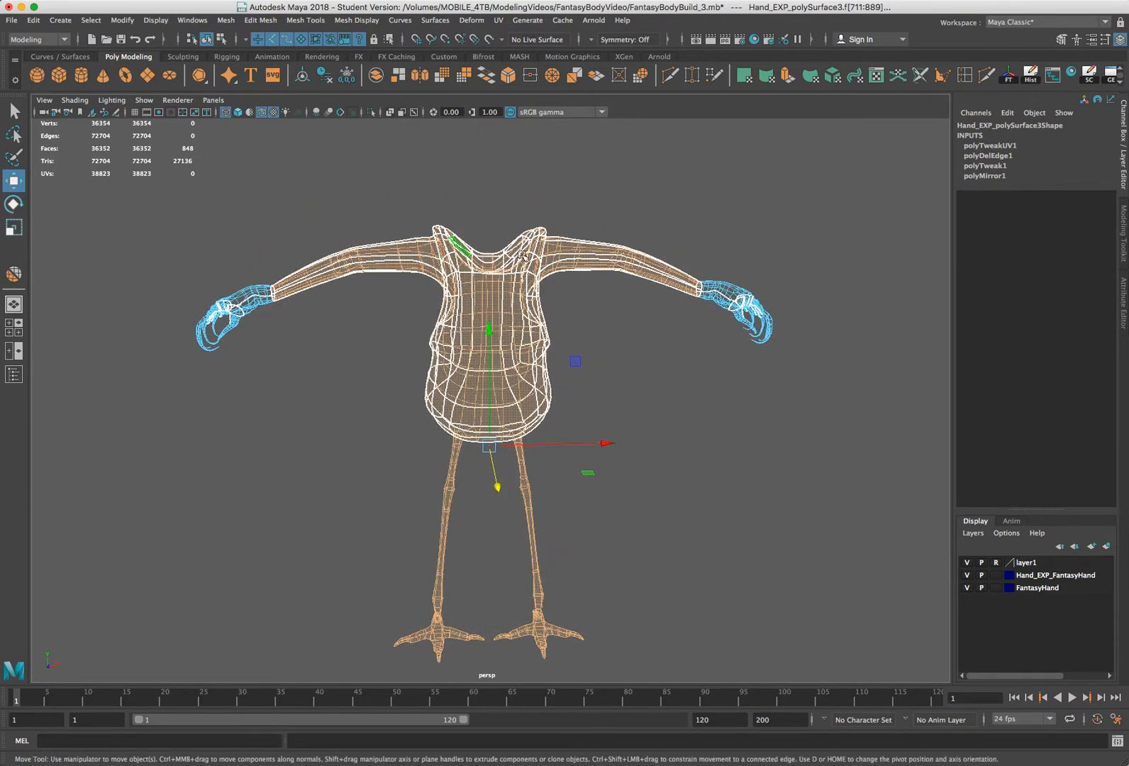
pyautogui.scroll(-2, 560, 353)
pyautogui.scroll(4, 555, 353)
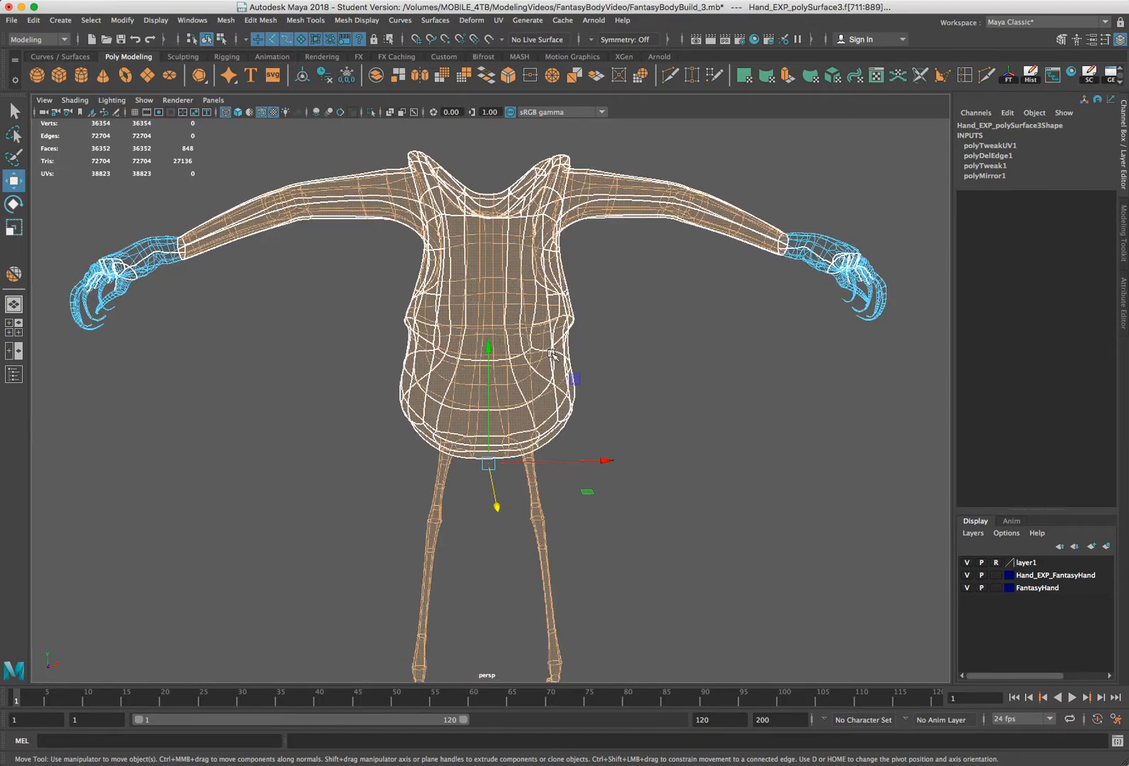
pyautogui.scroll(-3, 561, 355)
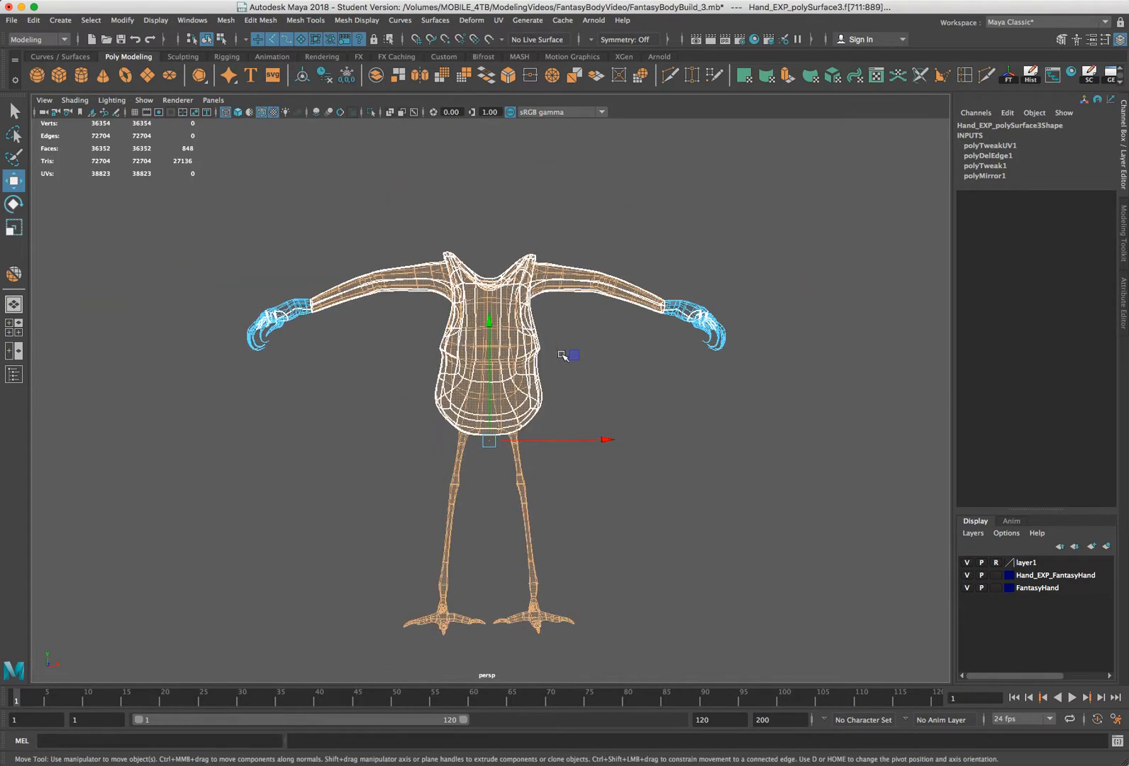
pyautogui.keyDown('alt'); pyautogui.moveTo(564, 352); pyautogui.dragTo(508, 357); pyautogui.keyUp('alt')
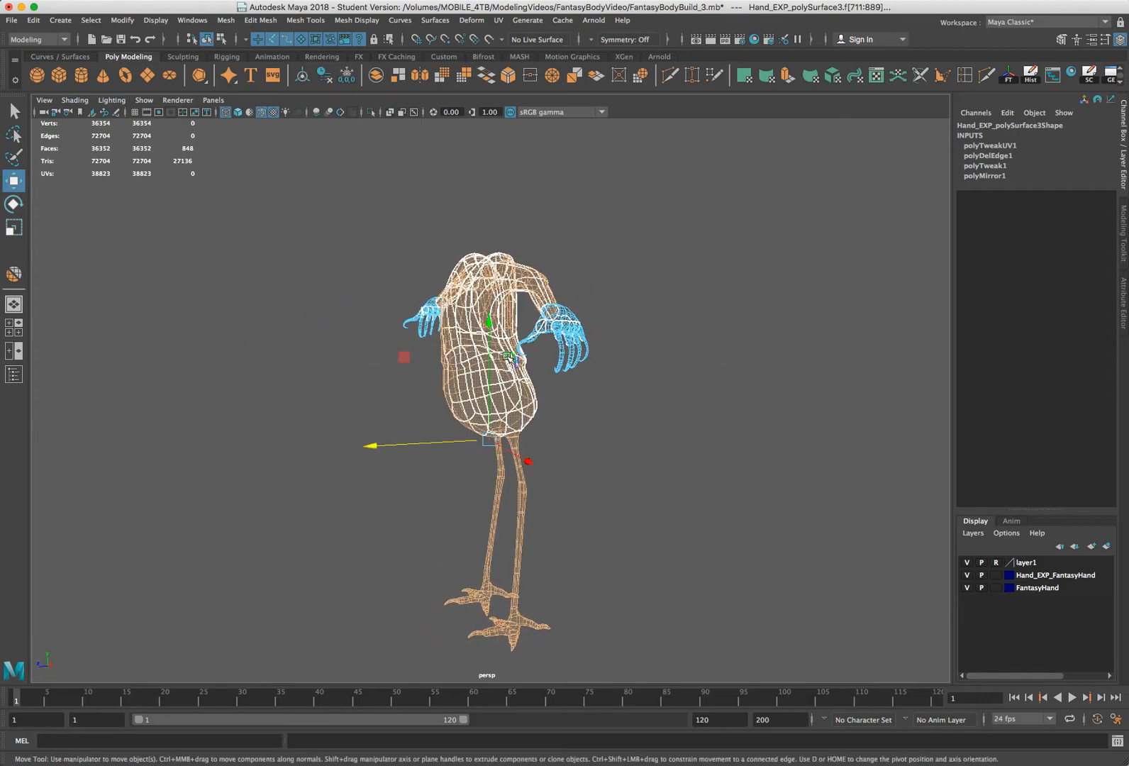
pyautogui.keyDown('alt'); pyautogui.moveTo(394, 357); pyautogui.dragTo(785, 375); pyautogui.keyUp('alt')
pyautogui.keyDown('alt'); pyautogui.moveTo(785, 375); pyautogui.dragTo(579, 370, button='right'); pyautogui.keyUp('alt')
pyautogui.keyDown('alt'); pyautogui.moveTo(579, 371); pyautogui.dragTo(511, 324); pyautogui.keyUp('alt')
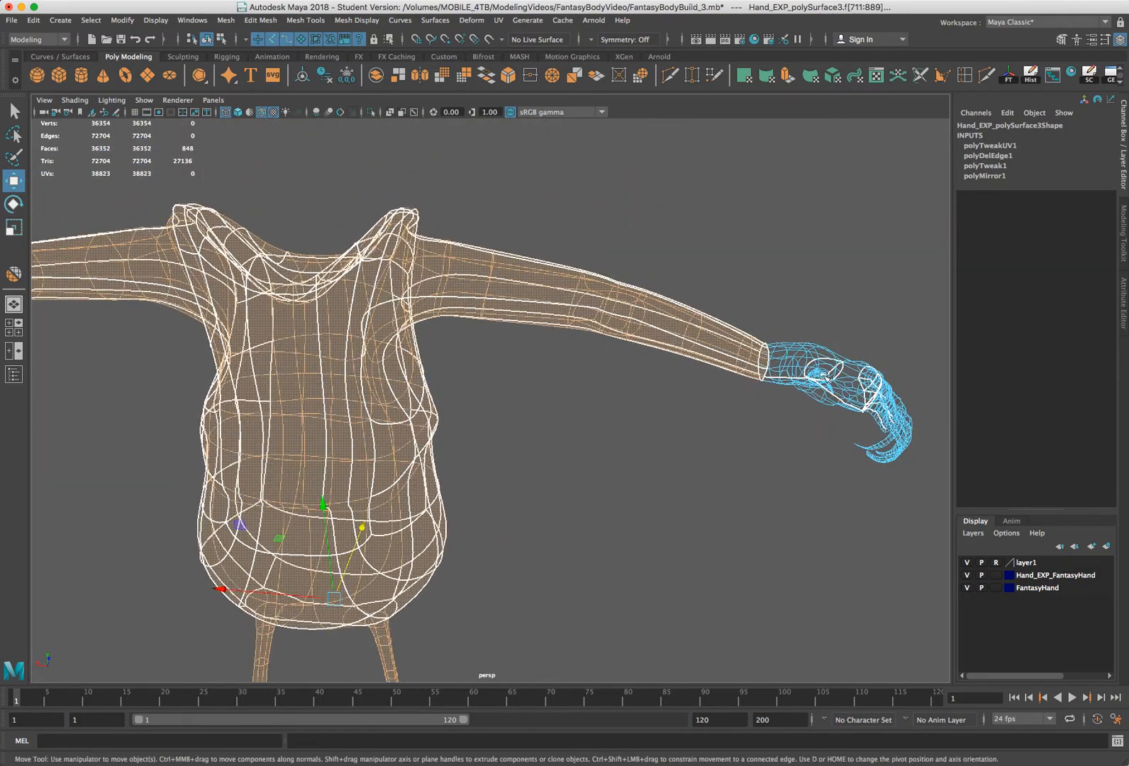
pyautogui.keyDown('alt'); pyautogui.moveTo(821, 374); pyautogui.dragTo(681, 373); pyautogui.keyUp('alt')
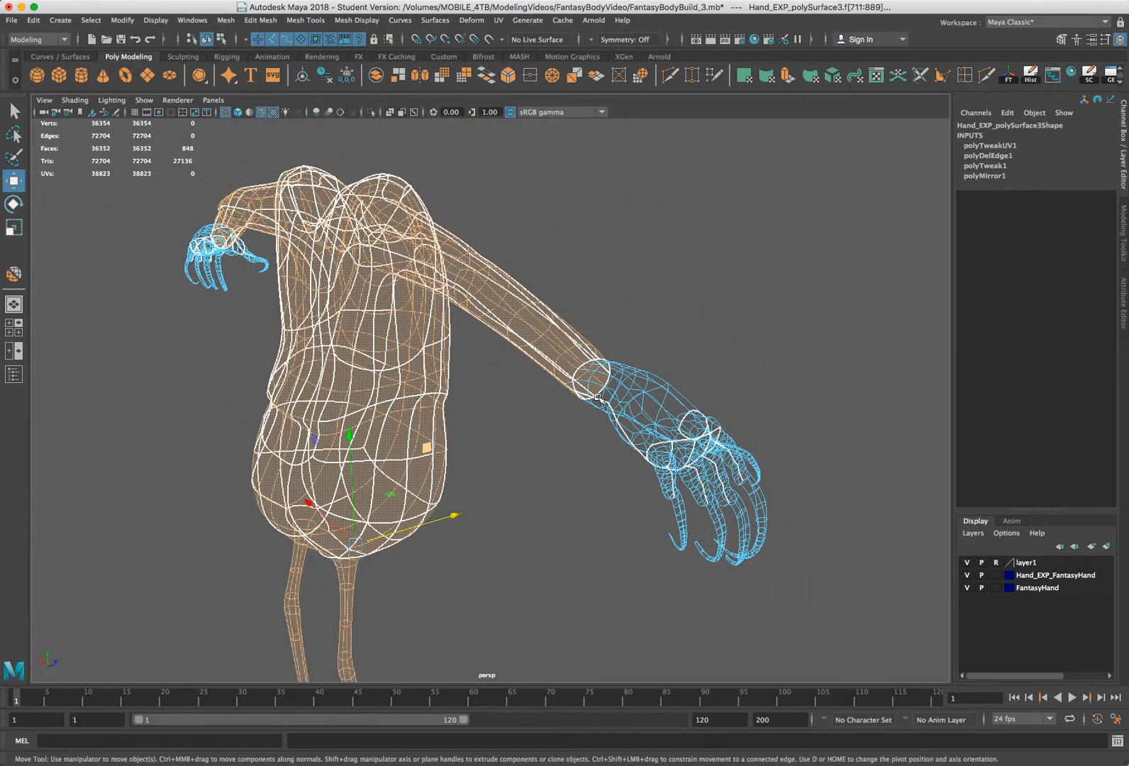
# Inspect the face selection along the arms and torso from the back and the front
pyautogui.keyDown('alt'); pyautogui.moveTo(391, 413); pyautogui.dragTo(397, 333); pyautogui.keyUp('alt')
pyautogui.scroll(-3, 335, 348)
pyautogui.scroll(5, 295, 342)
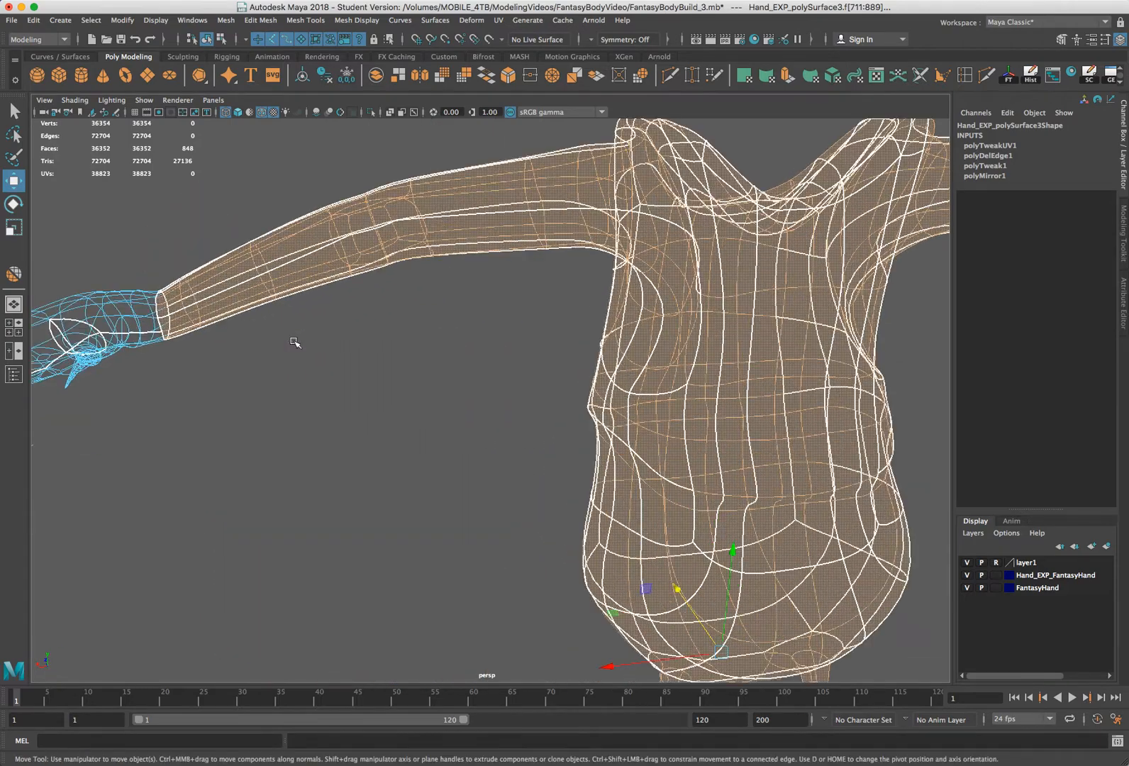
pyautogui.scroll(-4, 295, 342)
pyautogui.keyDown('alt'); pyautogui.moveTo(295, 342); pyautogui.dragTo(437, 296); pyautogui.keyUp('alt')
pyautogui.scroll(-2, 437, 297)
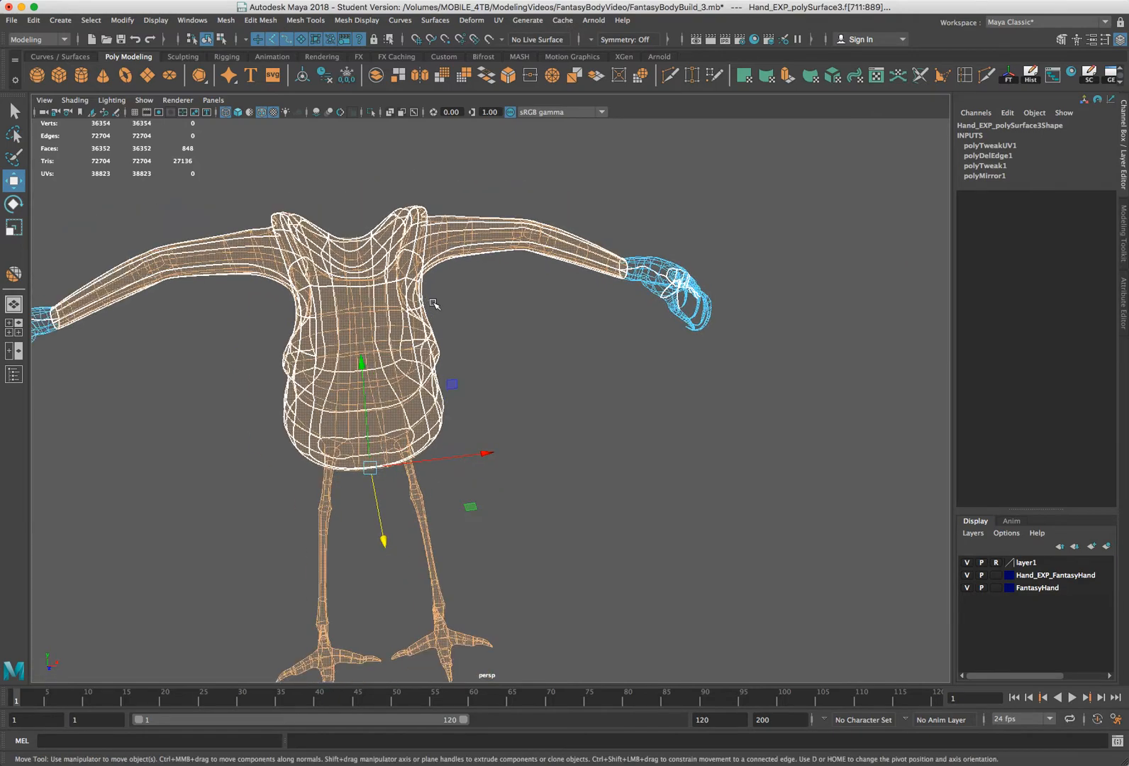
pyautogui.keyDown('alt'); pyautogui.moveTo(533, 312); pyautogui.dragTo(583, 316, button='middle'); pyautogui.keyUp('alt')
pyautogui.keyDown('alt'); pyautogui.moveTo(583, 317); pyautogui.dragTo(594, 284); pyautogui.keyUp('alt')
pyautogui.scroll(-3, 593, 284)
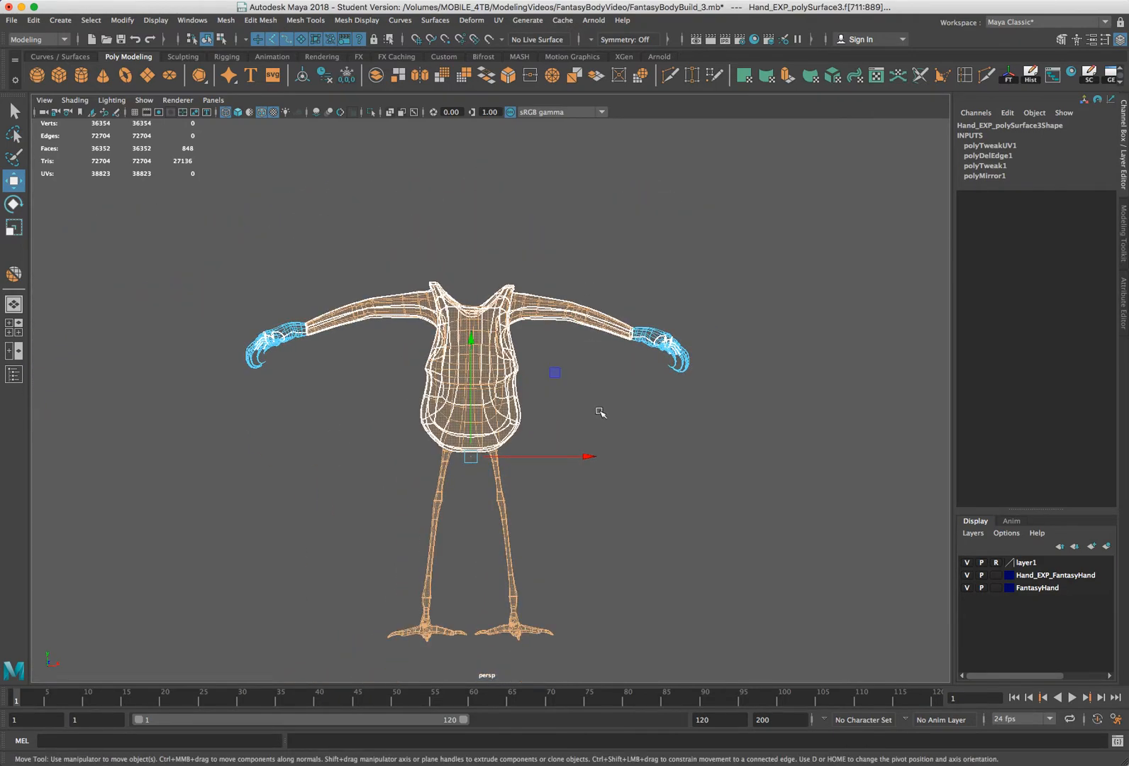
pyautogui.keyDown('alt'); pyautogui.moveTo(594, 415); pyautogui.dragTo(585, 417); pyautogui.keyUp('alt')
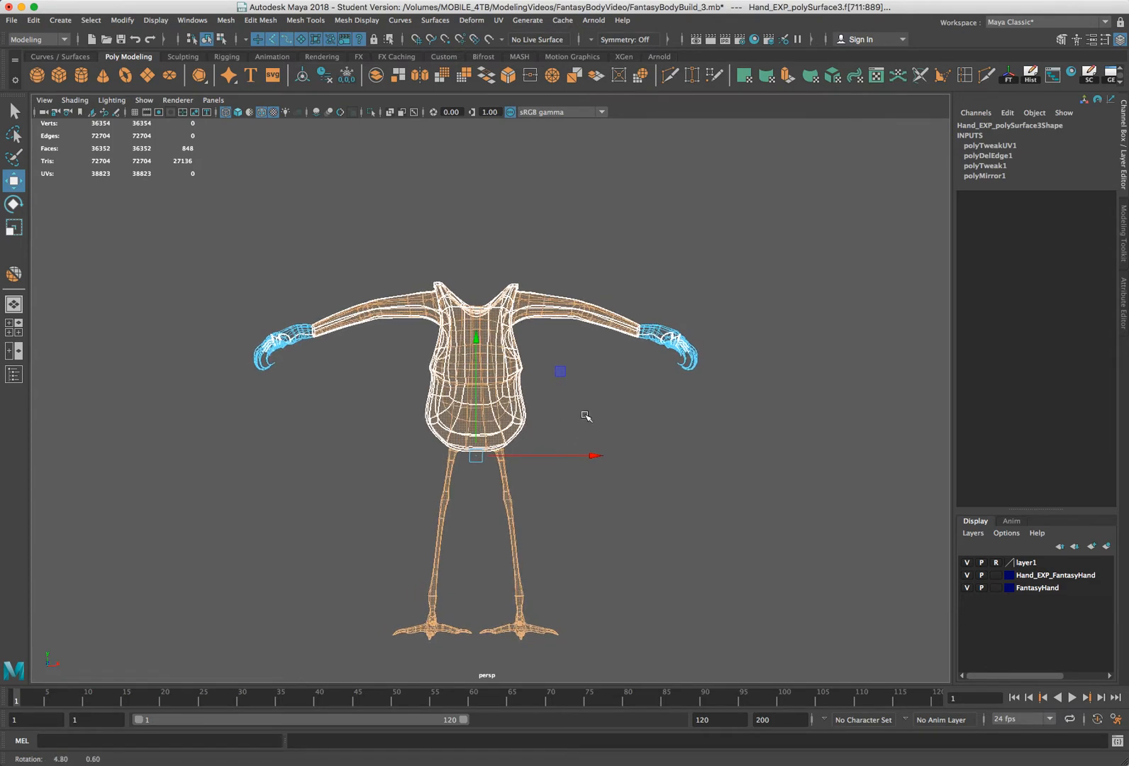
pyautogui.scroll(2, 585, 416)
pyautogui.keyDown('alt'); pyautogui.moveTo(592, 393); pyautogui.dragTo(594, 338, button='middle'); pyautogui.keyUp('alt')
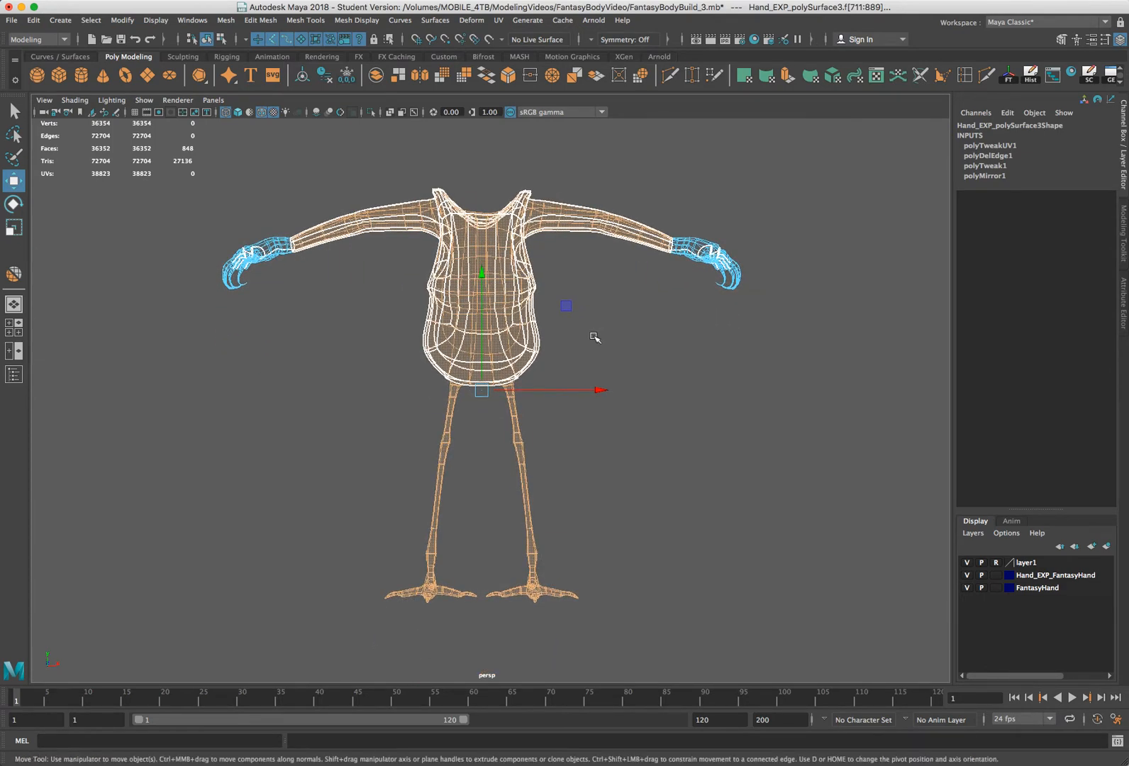
pyautogui.keyDown('alt'); pyautogui.moveTo(595, 338); pyautogui.dragTo(601, 358); pyautogui.keyUp('alt')
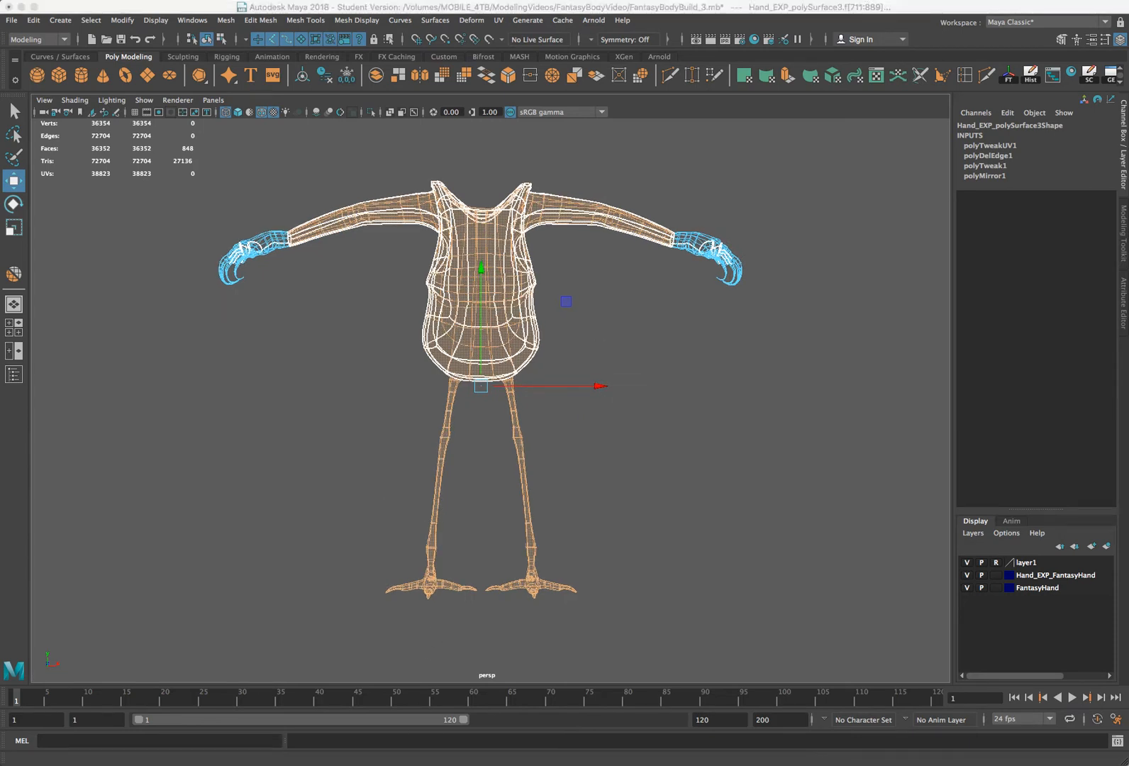
# Open the Planar Mapping options and set the projection direction to the Z axis
pyautogui.click(498, 22)
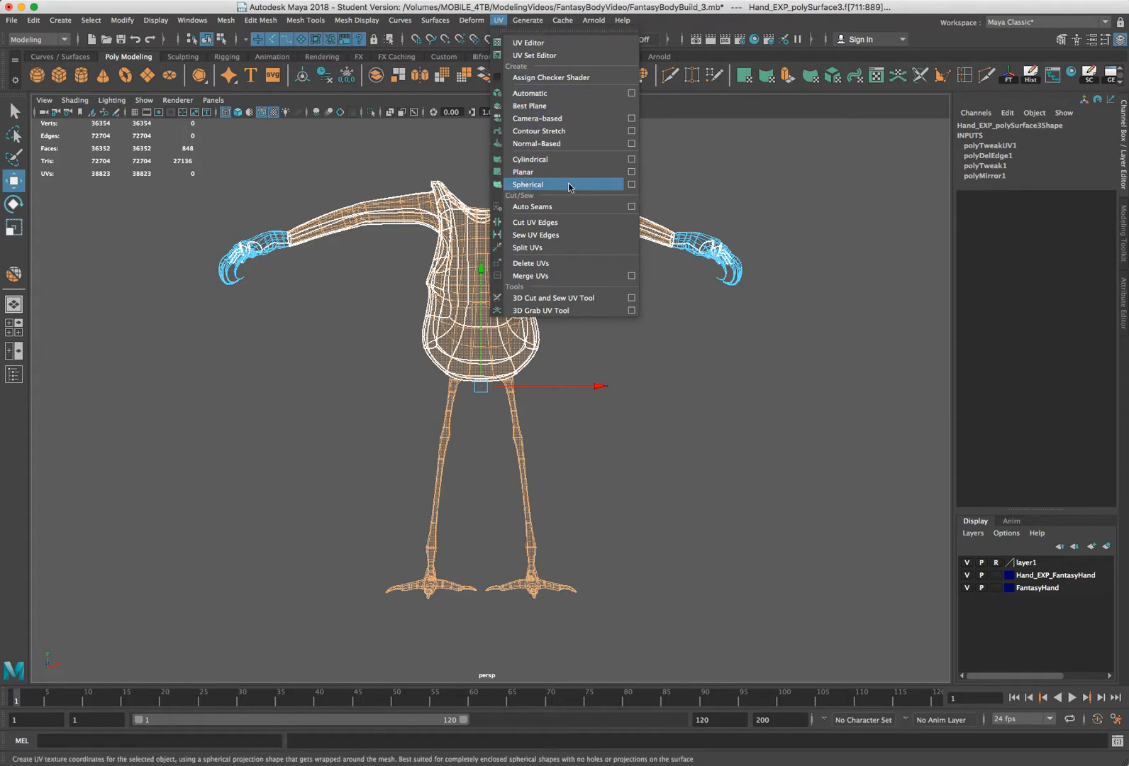
pyautogui.click(631, 173)
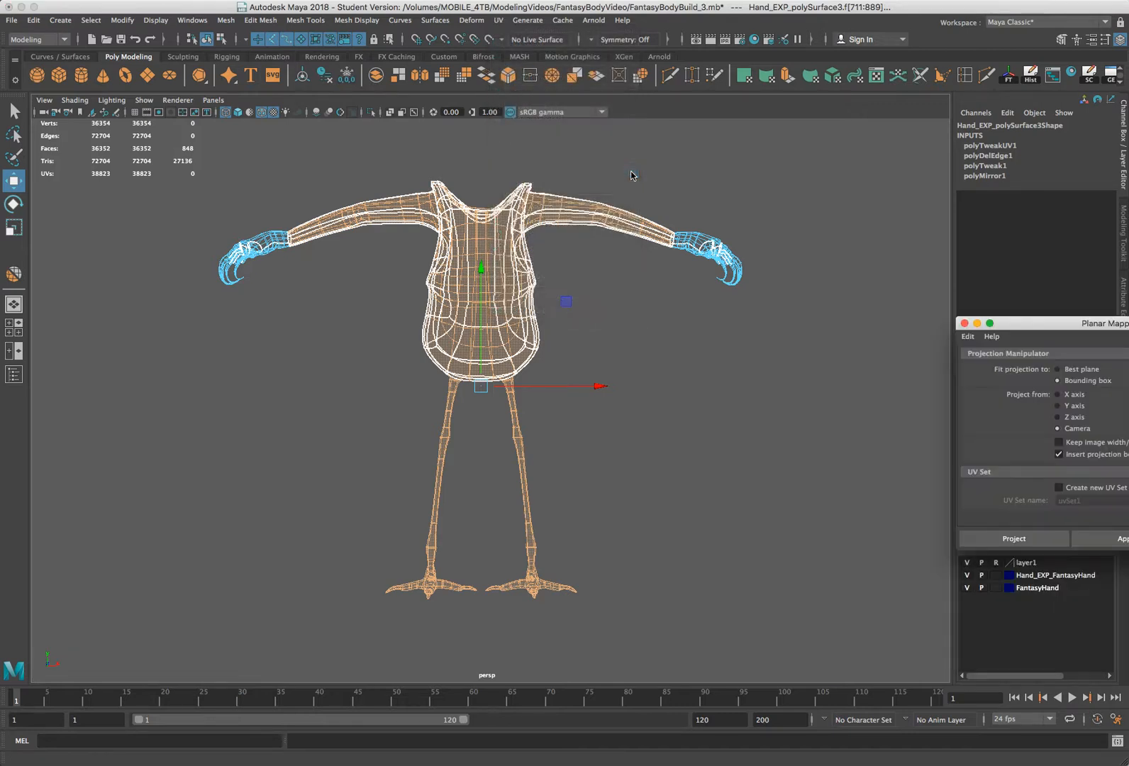
pyautogui.moveTo(1075, 326); pyautogui.dragTo(778, 297)
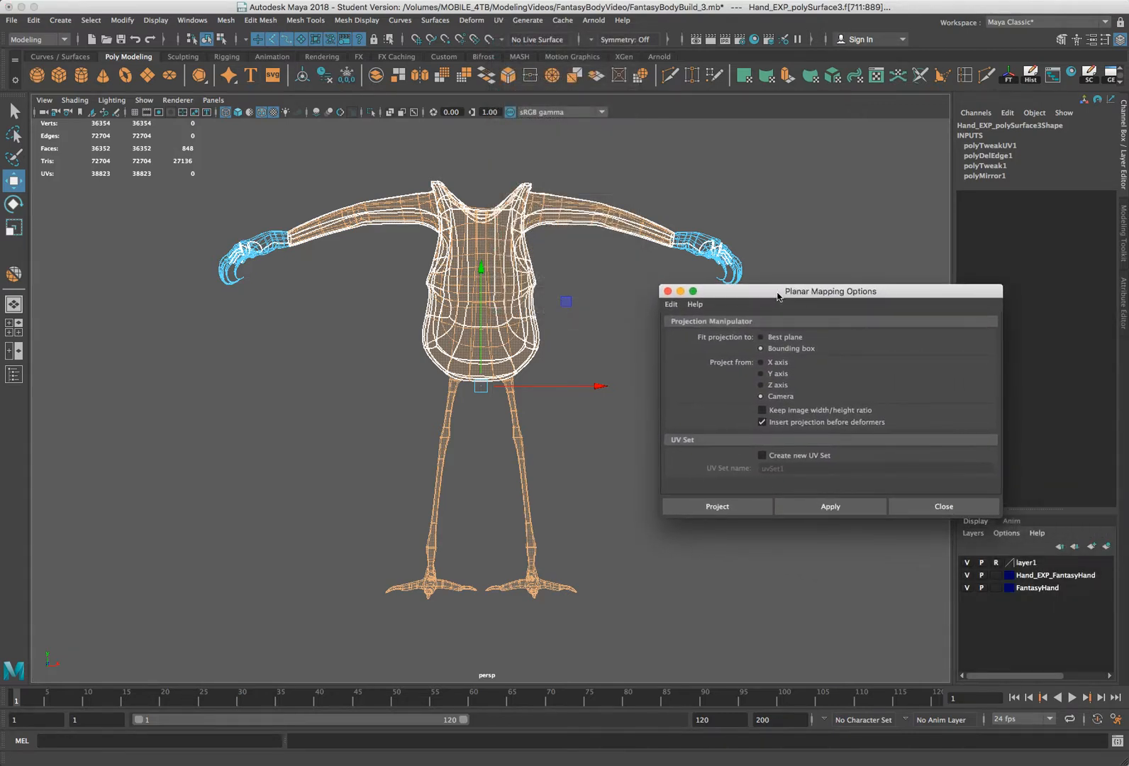
pyautogui.click(761, 385)
# Try the planar projection on the selected body faces and check the UV borders around the wrists
pyautogui.click(713, 505)
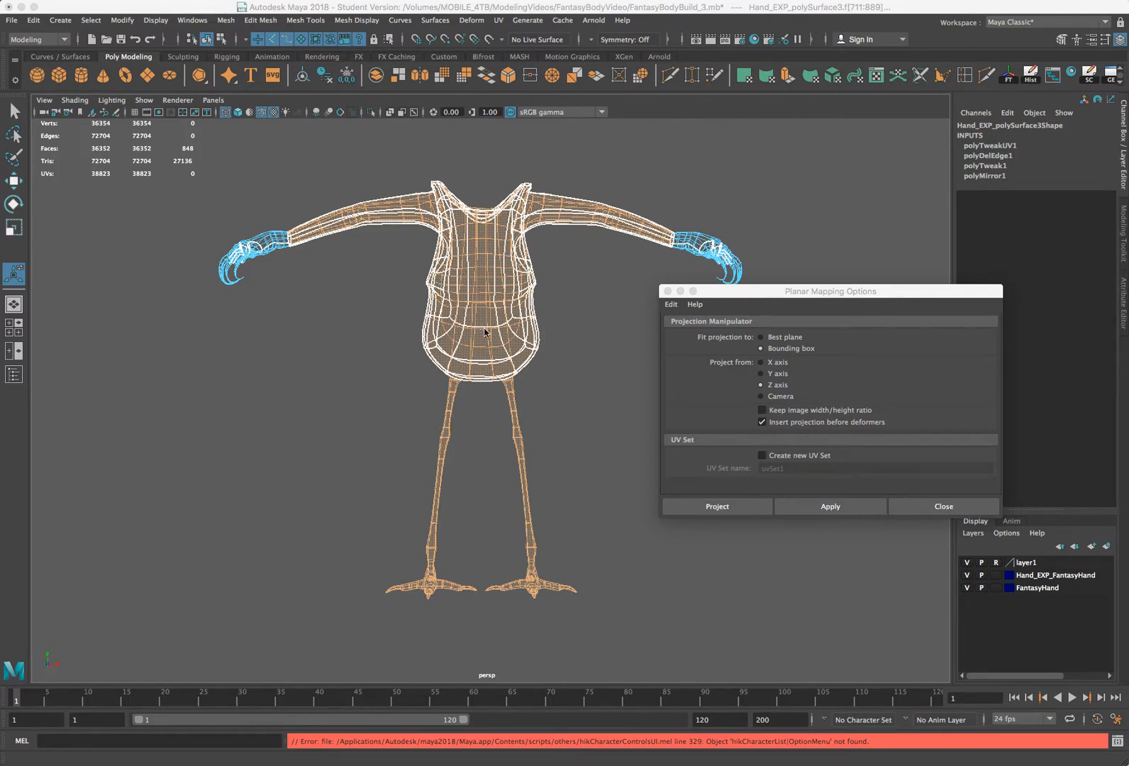
pyautogui.click(826, 512)
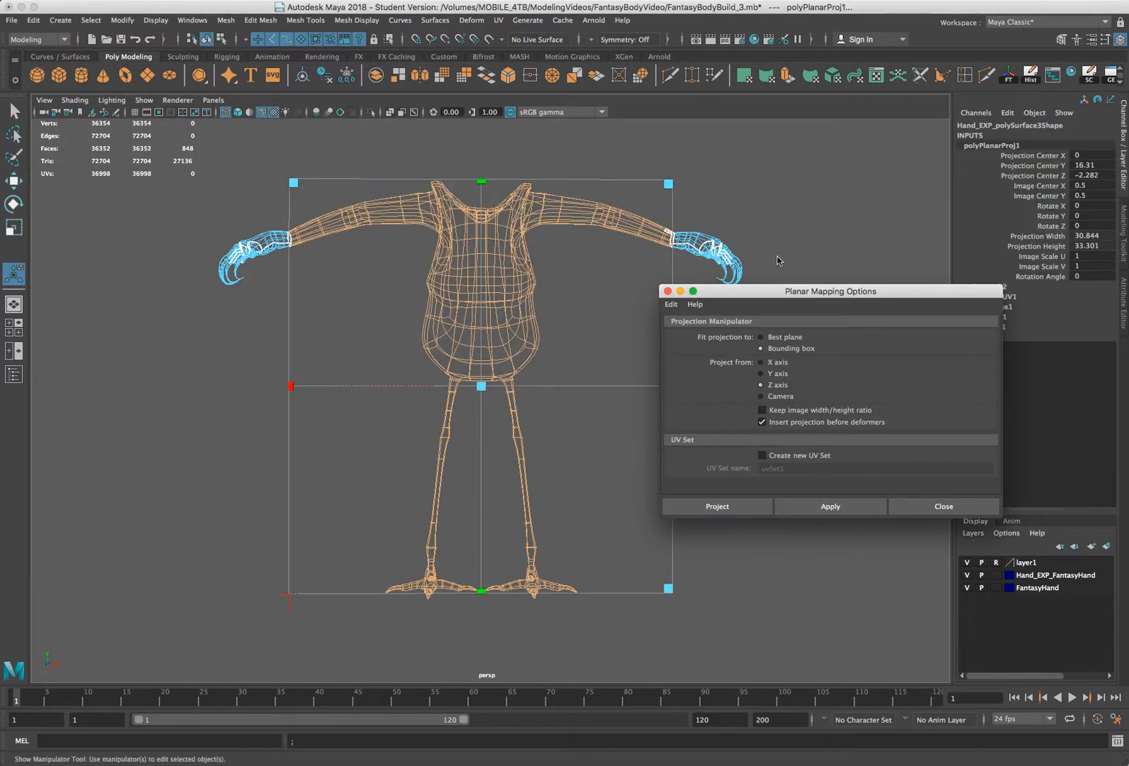
pyautogui.moveTo(724, 298); pyautogui.dragTo(803, 290)
pyautogui.press('f')
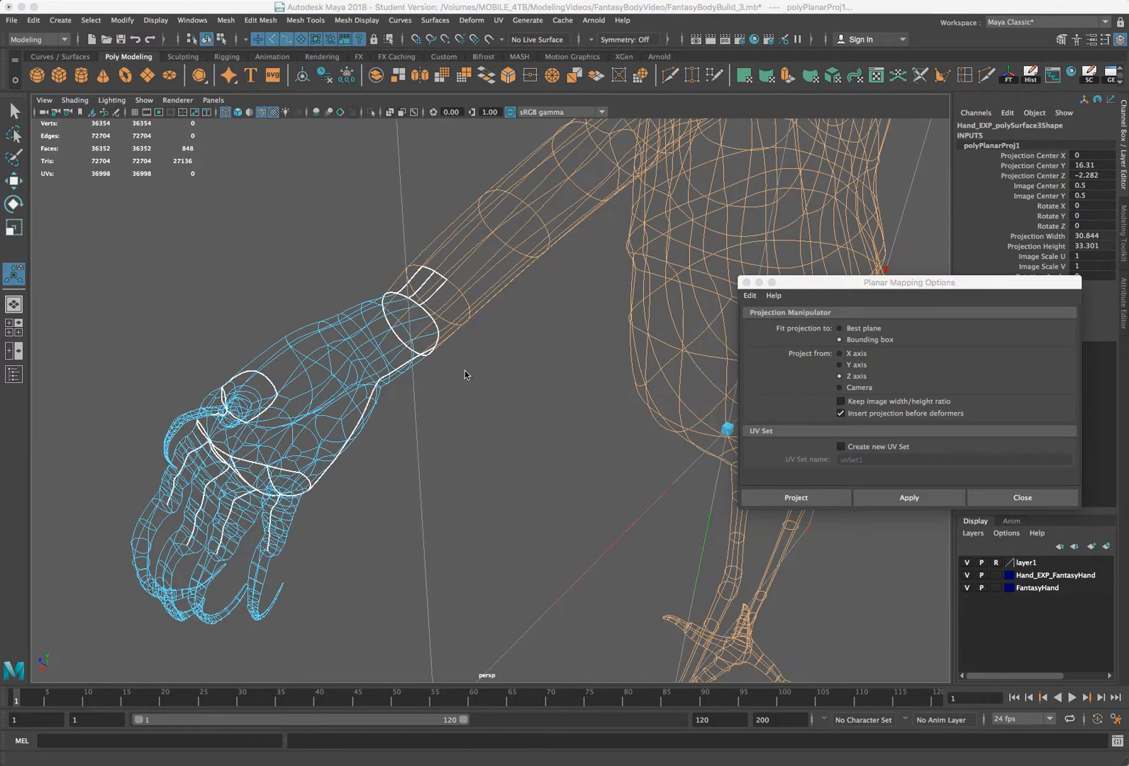
pyautogui.keyDown('alt'); pyautogui.moveTo(446, 328); pyautogui.dragTo(440, 331); pyautogui.keyUp('alt')
pyautogui.keyDown('alt'); pyautogui.moveTo(406, 419); pyautogui.dragTo(339, 527, button='right'); pyautogui.keyUp('alt')
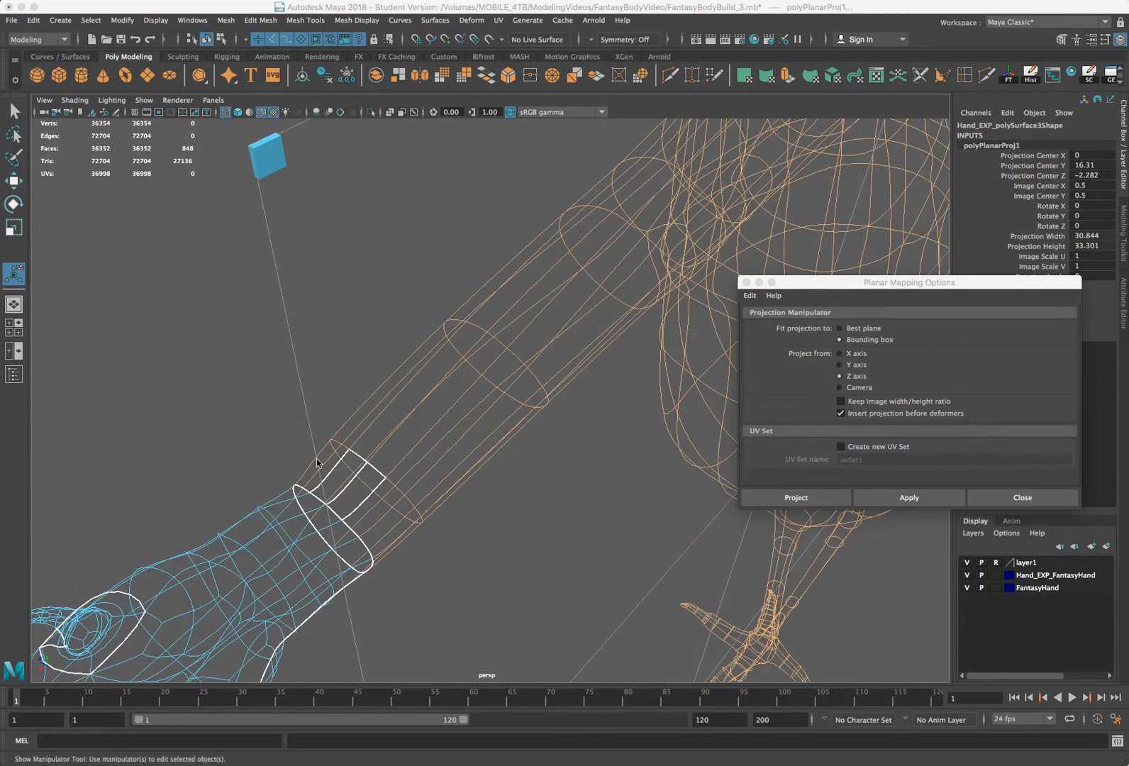
pyautogui.keyDown('alt'); pyautogui.moveTo(358, 477); pyautogui.dragTo(675, 332); pyautogui.keyUp('alt')
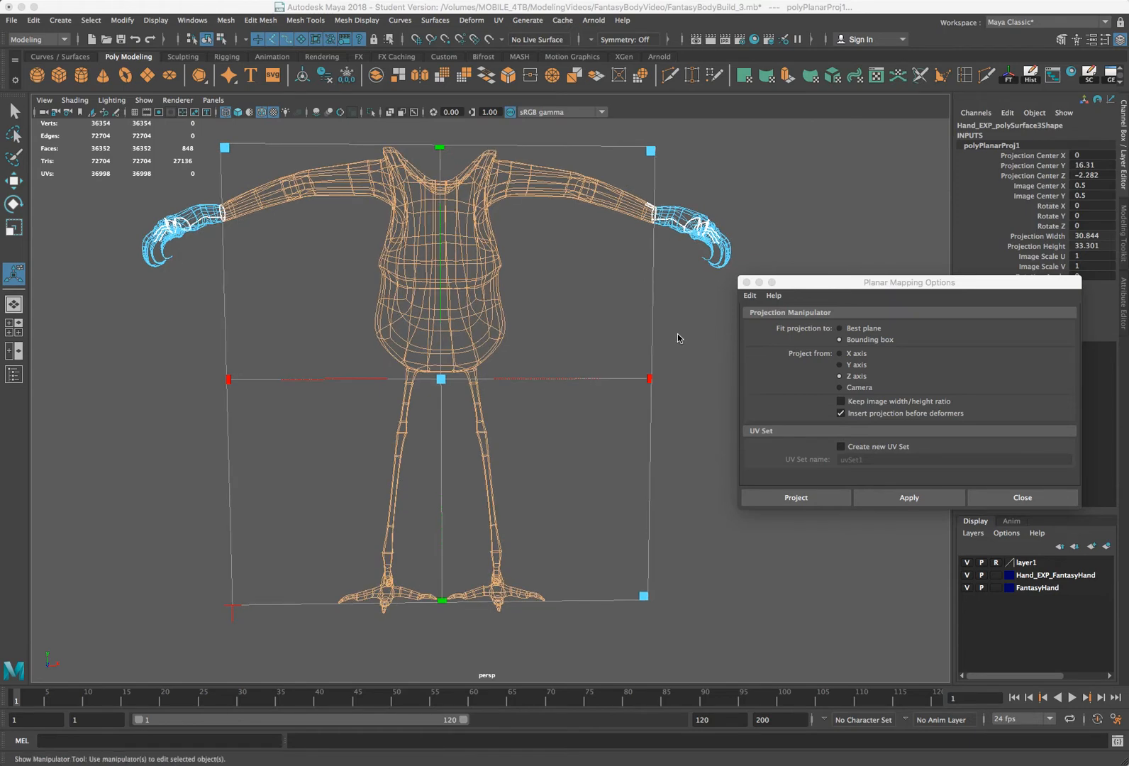
pyautogui.scroll(3, 656, 205)
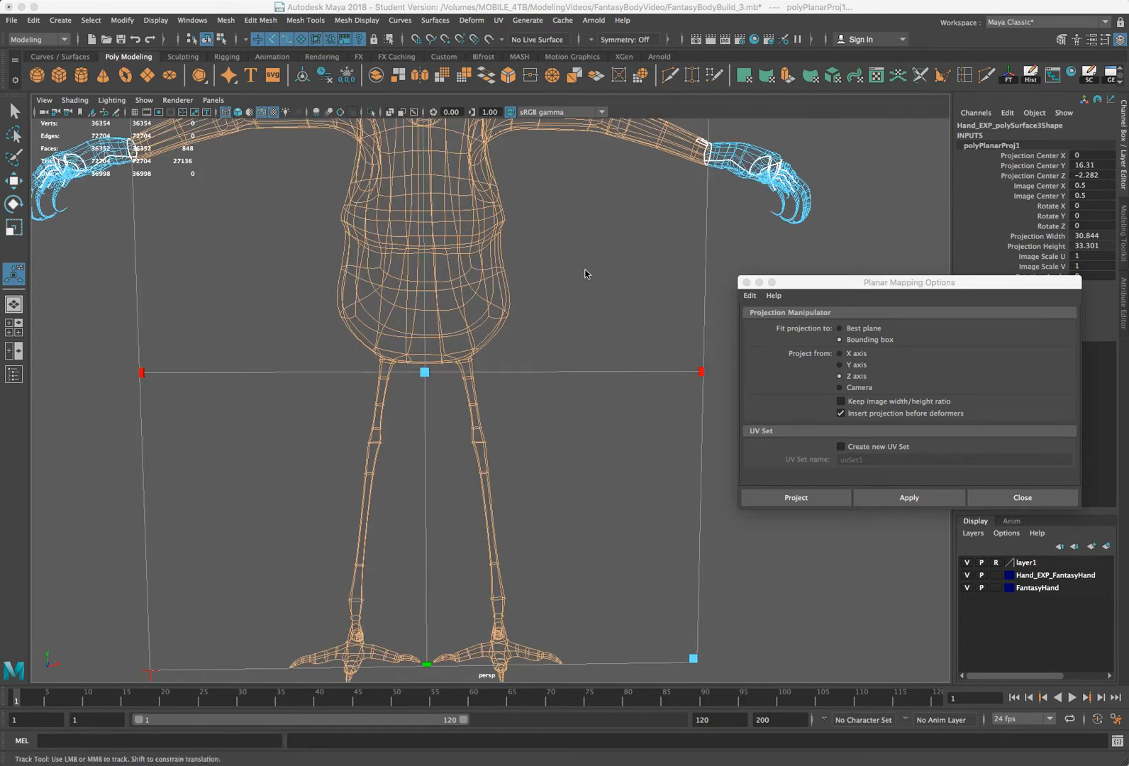
pyautogui.keyDown('alt'); pyautogui.moveTo(586, 274); pyautogui.dragTo(587, 219); pyautogui.keyUp('alt')
# Undo the planar projection and extend the body face selection to the missed wrist faces, checking it in the unsmoothed display
pyautogui.press('f')
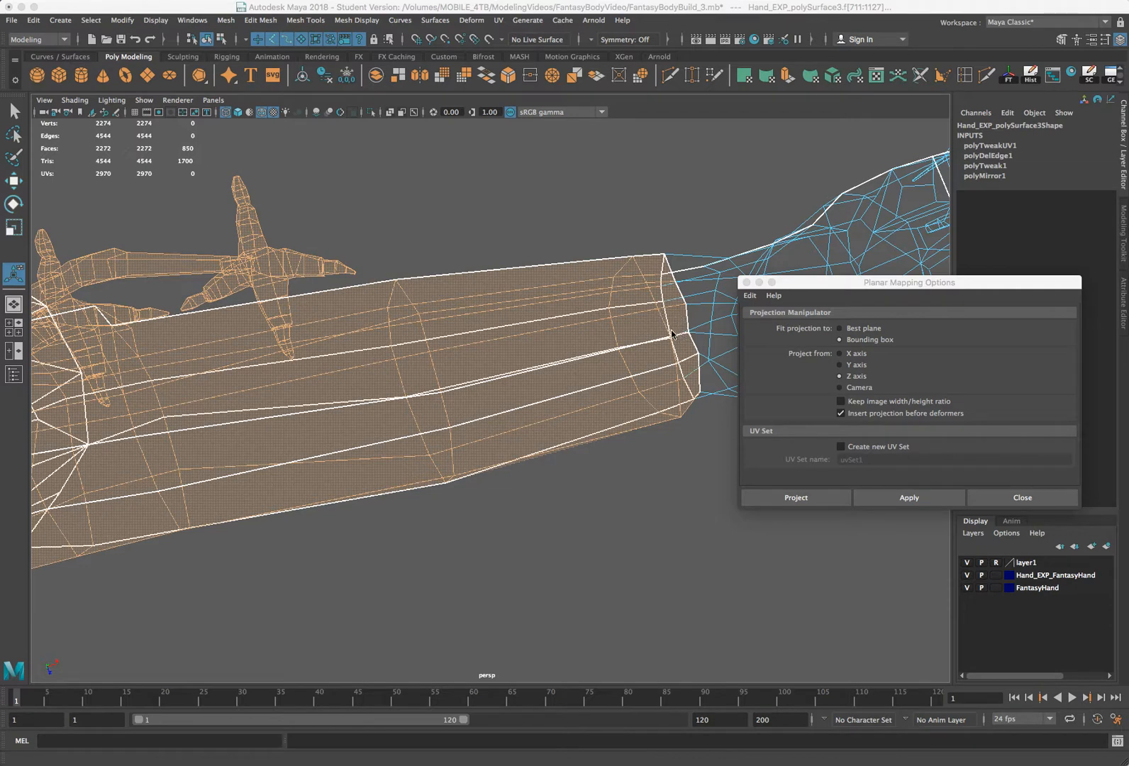
pyautogui.keyDown('alt'); pyautogui.moveTo(627, 330); pyautogui.dragTo(488, 309); pyautogui.keyUp('alt')
pyautogui.scroll(-5, 487, 309)
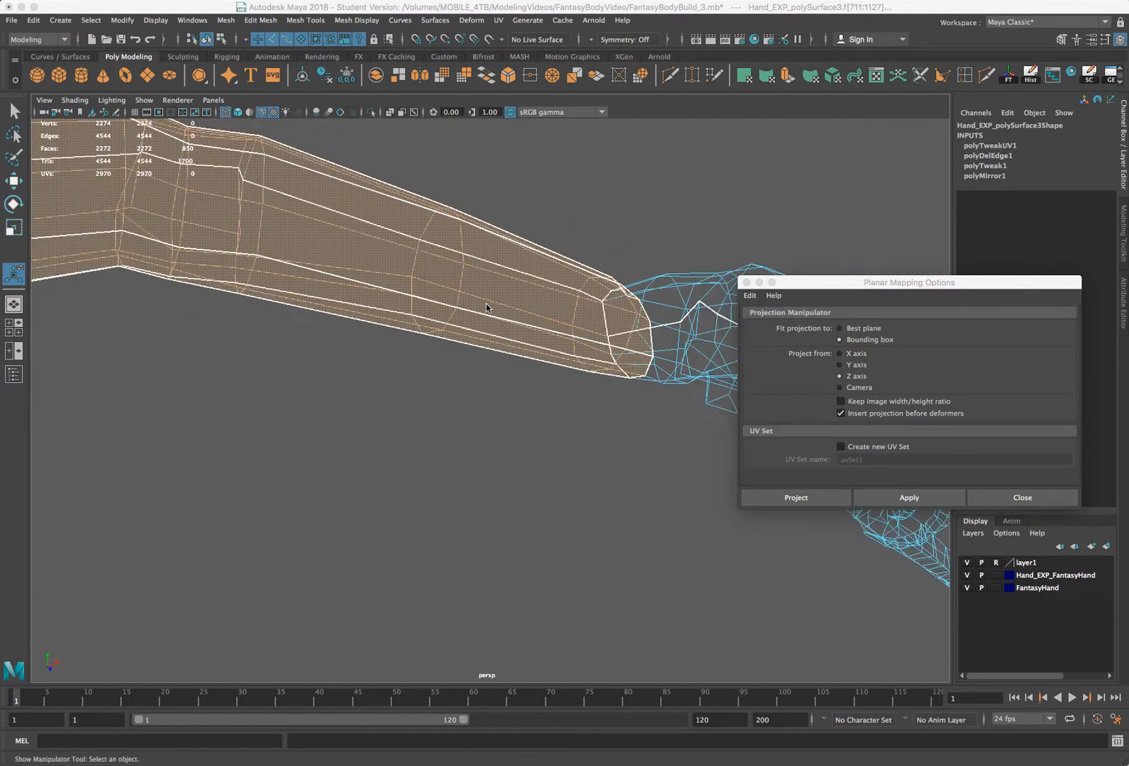
pyautogui.keyDown('alt'); pyautogui.moveTo(485, 303); pyautogui.dragTo(386, 333, button='middle'); pyautogui.keyUp('alt')
pyautogui.scroll(-6, 440, 290)
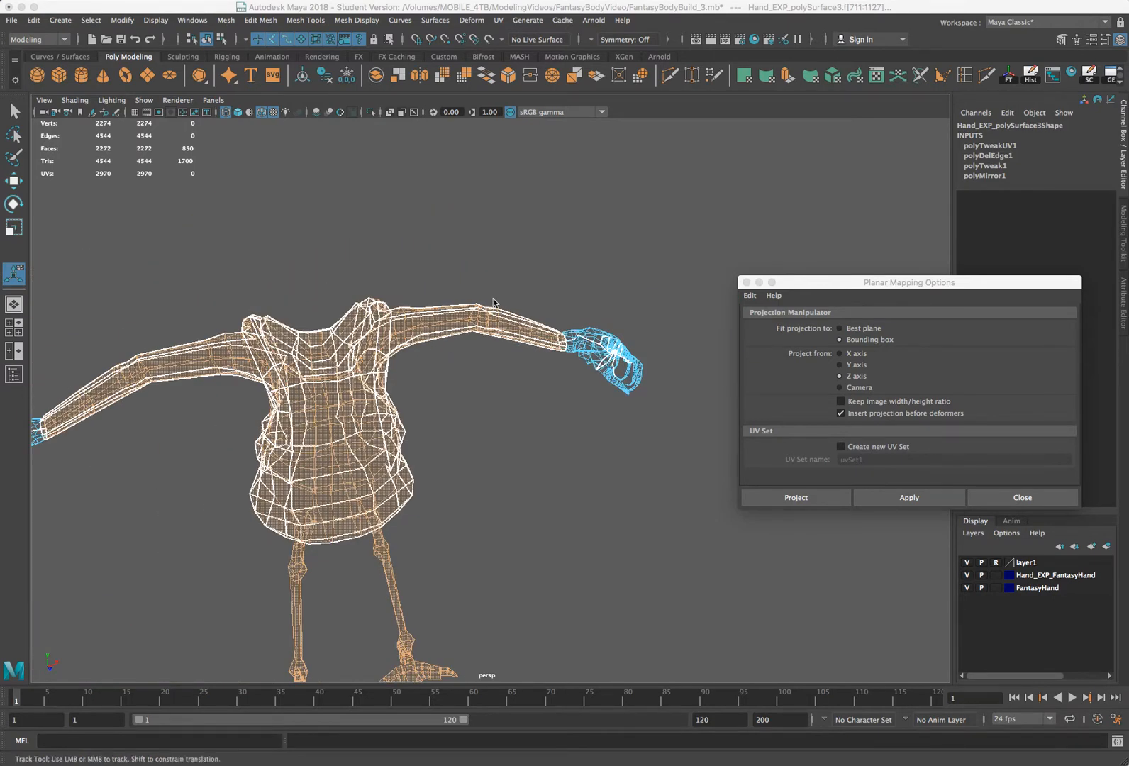
pyautogui.keyDown('alt'); pyautogui.moveTo(494, 301); pyautogui.dragTo(516, 278); pyautogui.keyUp('alt')
pyautogui.keyDown('alt'); pyautogui.moveTo(569, 361); pyautogui.dragTo(536, 330); pyautogui.keyUp('alt')
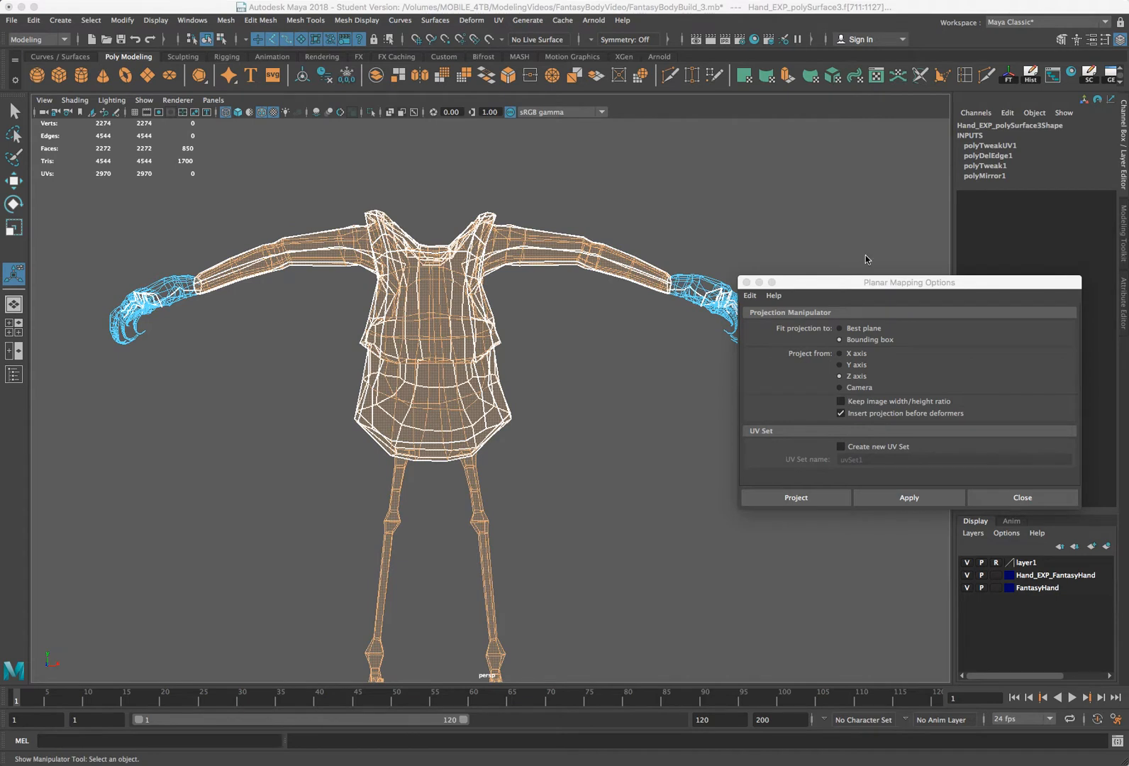
pyautogui.moveTo(839, 284); pyautogui.dragTo(756, 194)
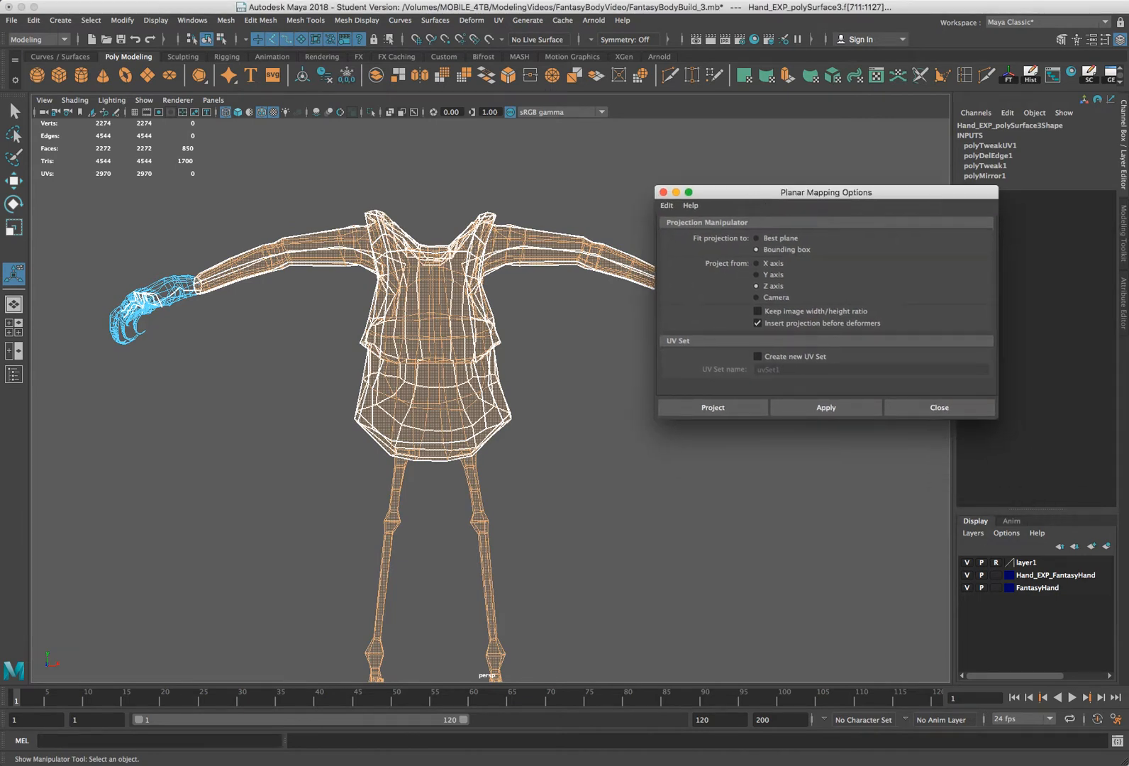
# Open the preferences, look through the display and settings categories, check the undo queue settings, and close the preferences
pyautogui.click(1115, 720)
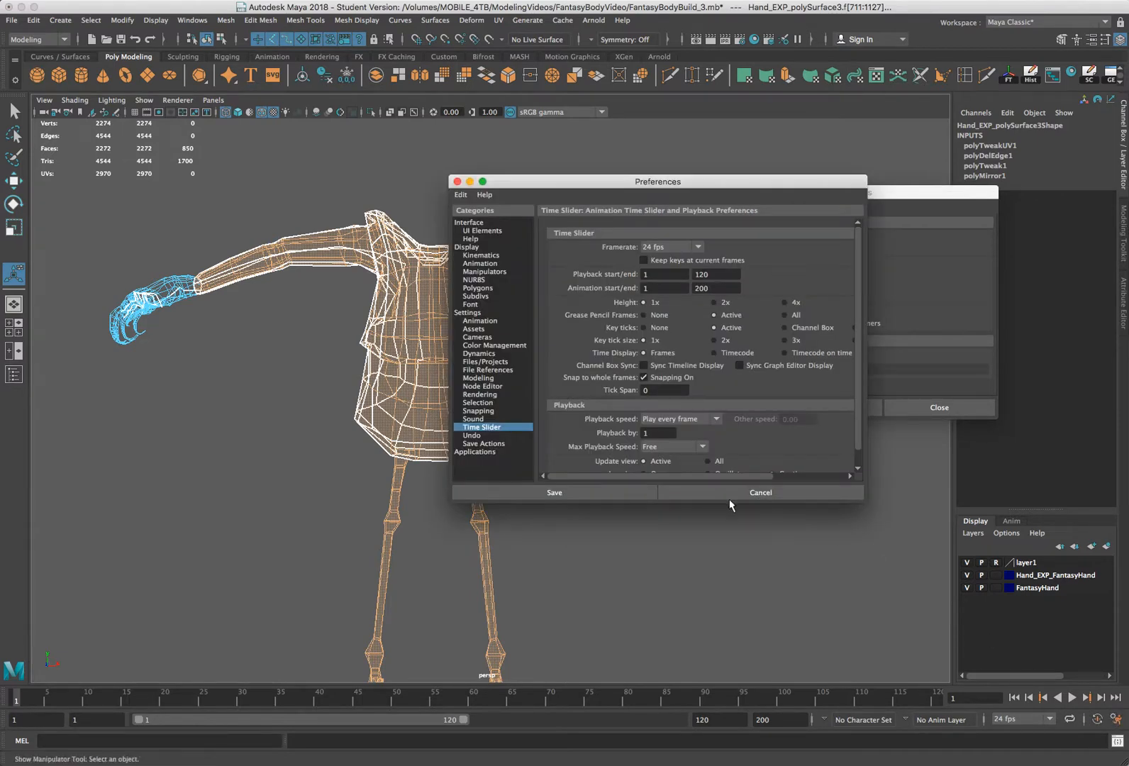
pyautogui.moveTo(876, 523); pyautogui.dragTo(961, 636)
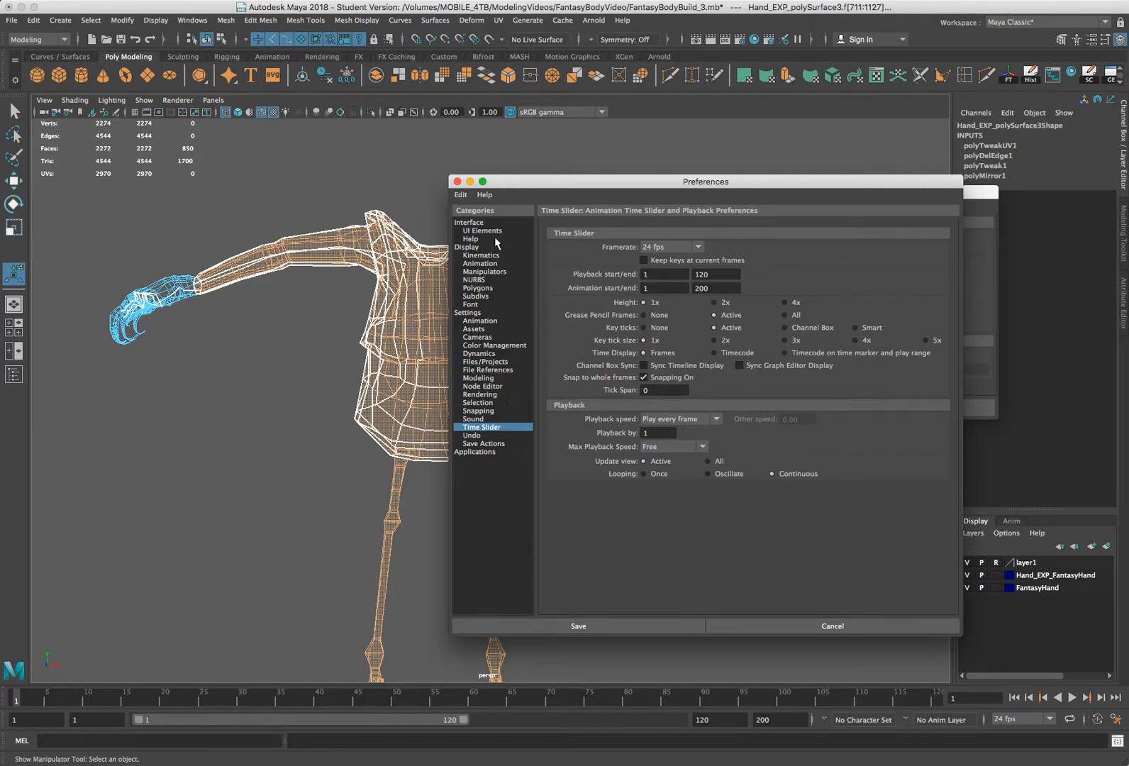
pyautogui.moveTo(511, 188); pyautogui.dragTo(434, 160)
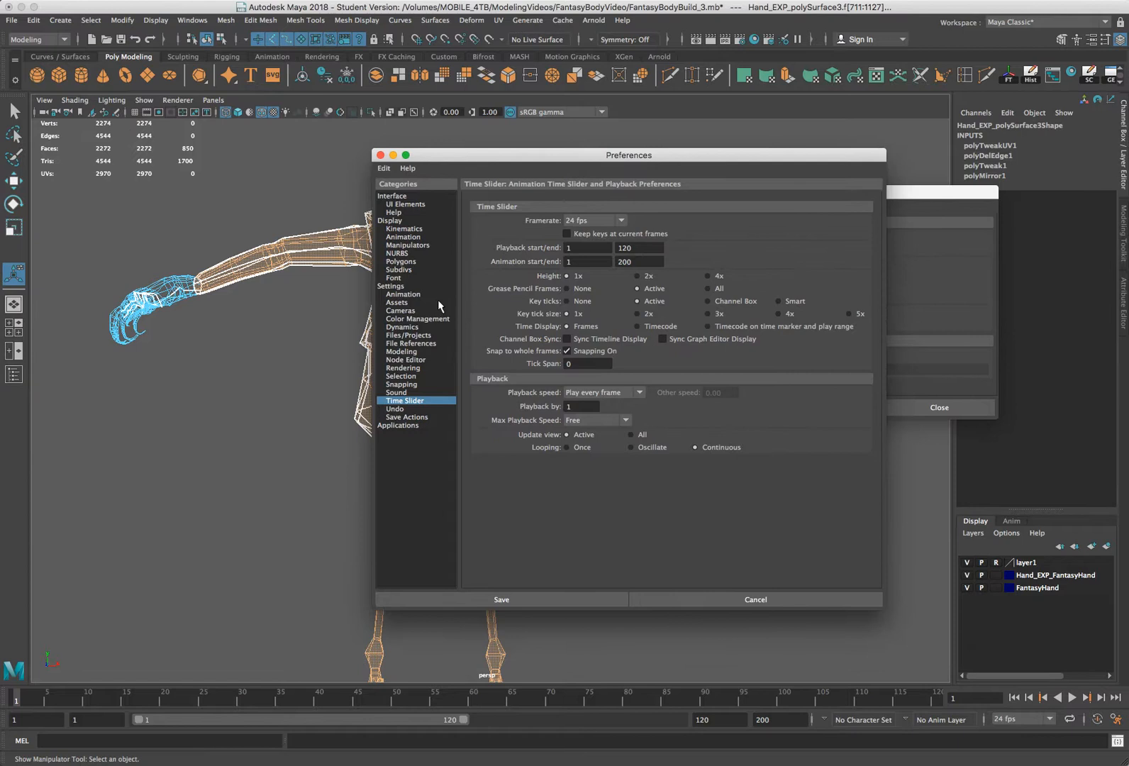
pyautogui.click(412, 409)
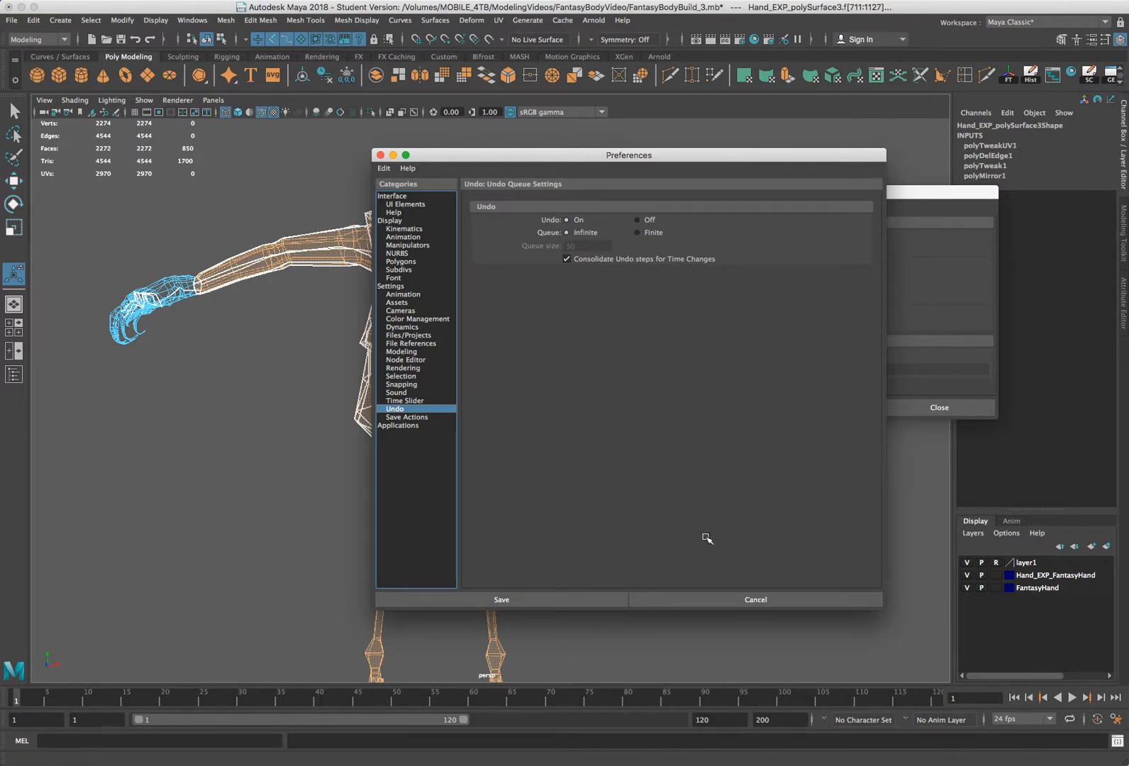
pyautogui.click(411, 221)
pyautogui.click(416, 237)
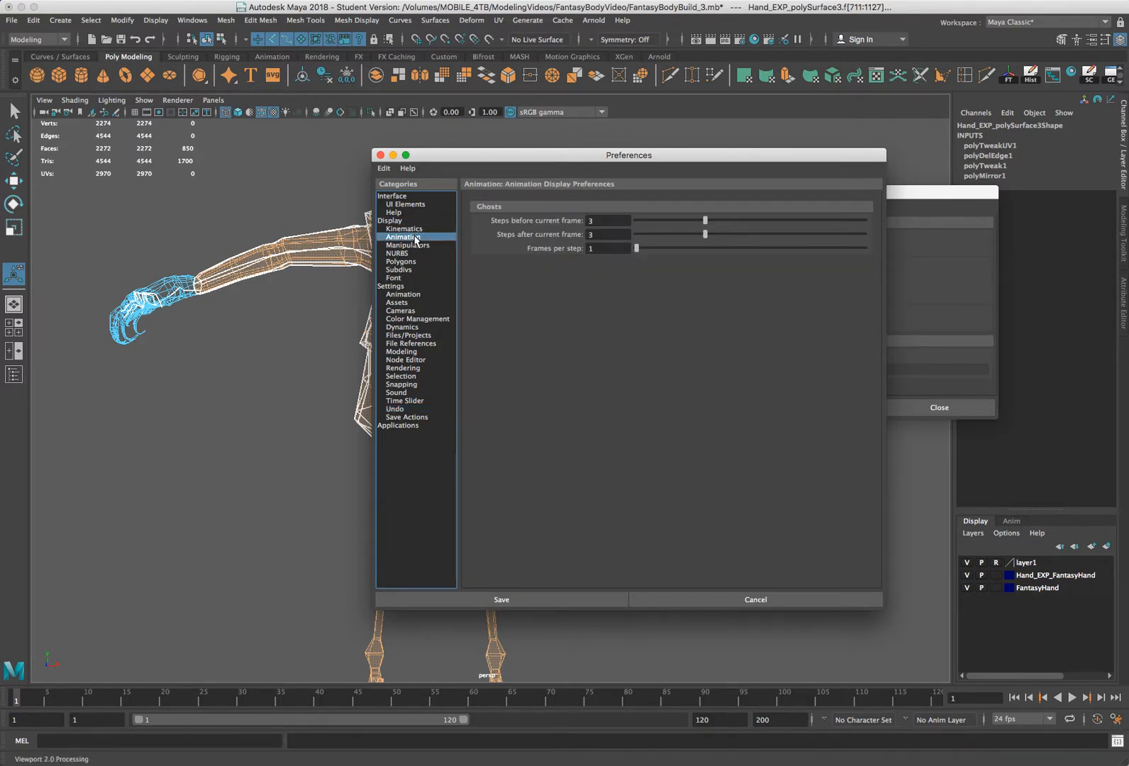
pyautogui.click(411, 261)
pyautogui.click(409, 287)
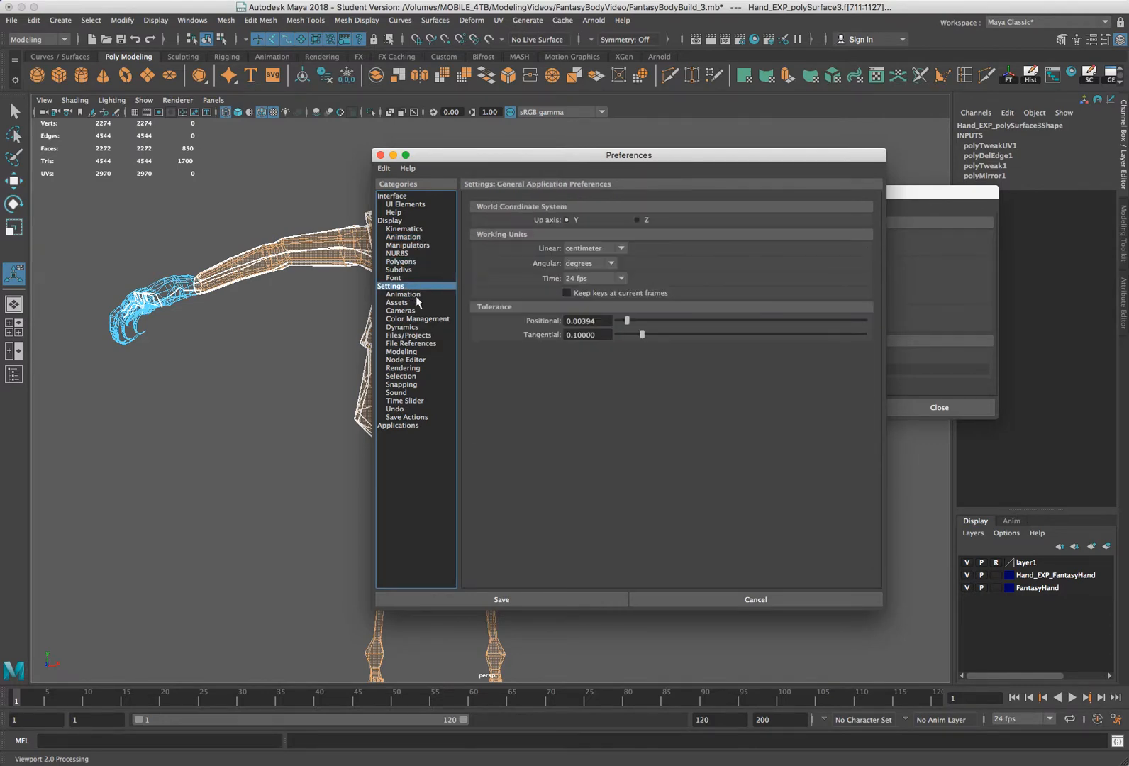
pyautogui.click(414, 295)
pyautogui.click(419, 312)
pyautogui.click(420, 368)
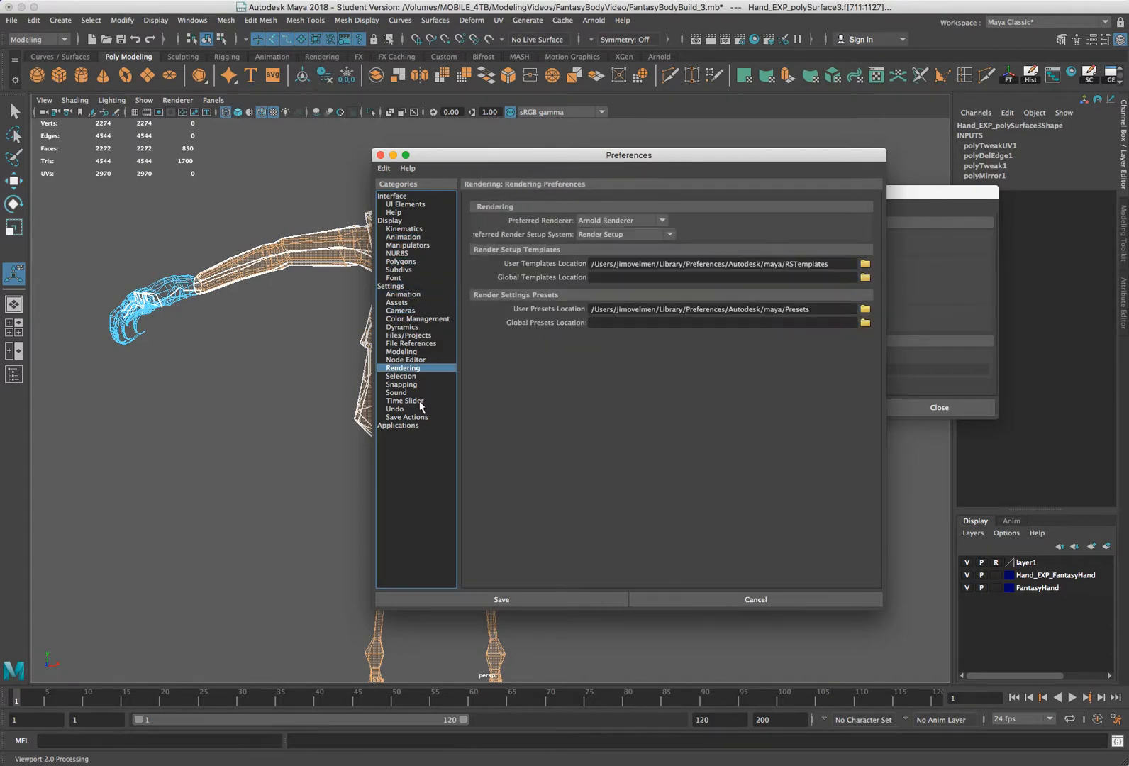
pyautogui.click(418, 409)
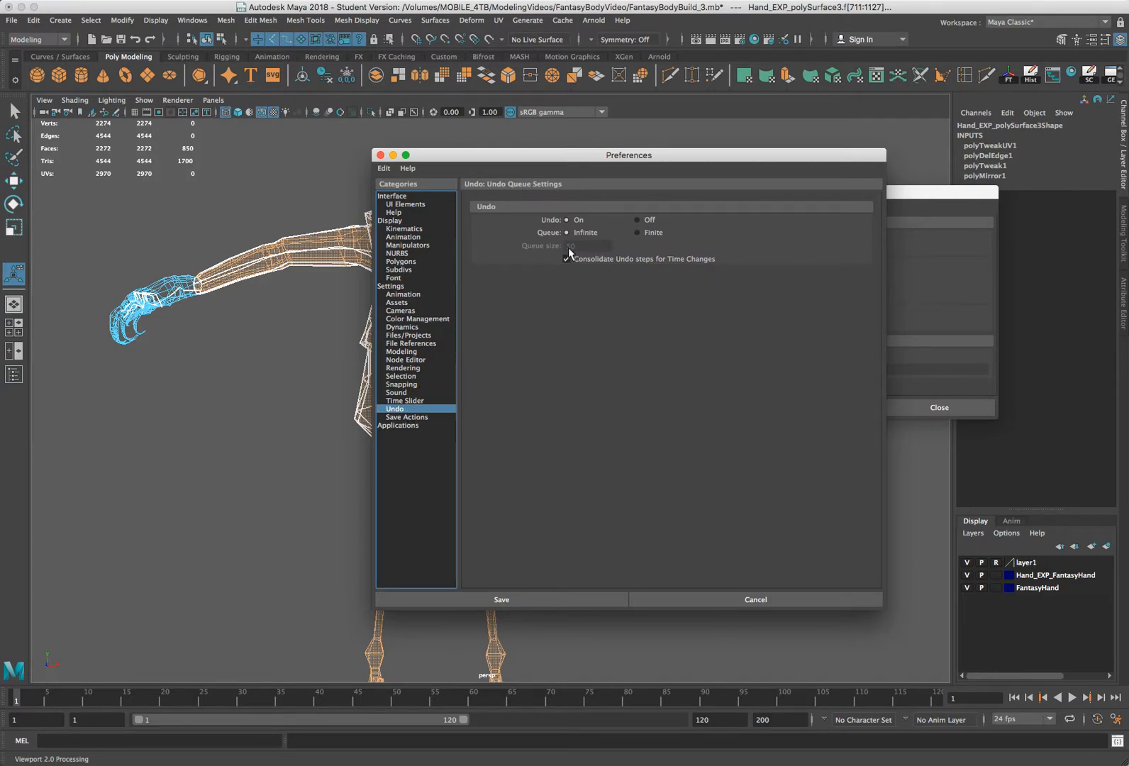
pyautogui.click(380, 155)
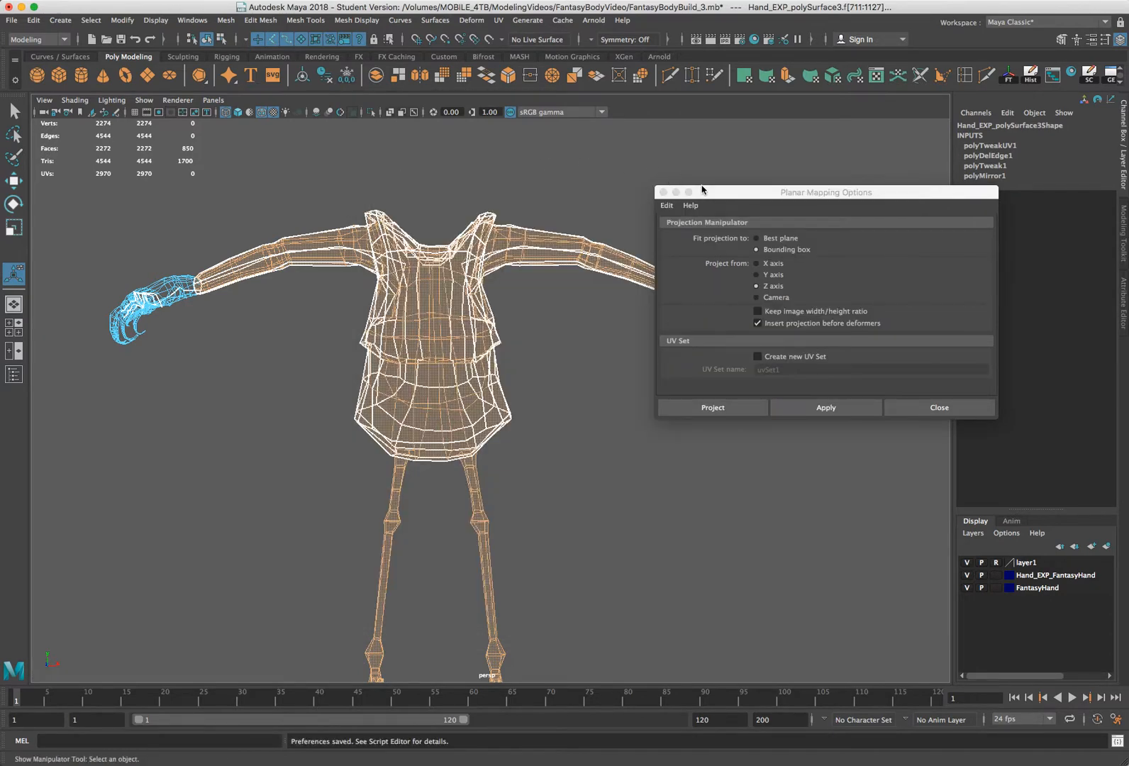
# Apply the Z-axis planar projection to the selected body faces and bring up the resulting layout in the UV Editor
pyautogui.moveTo(722, 195); pyautogui.dragTo(848, 188)
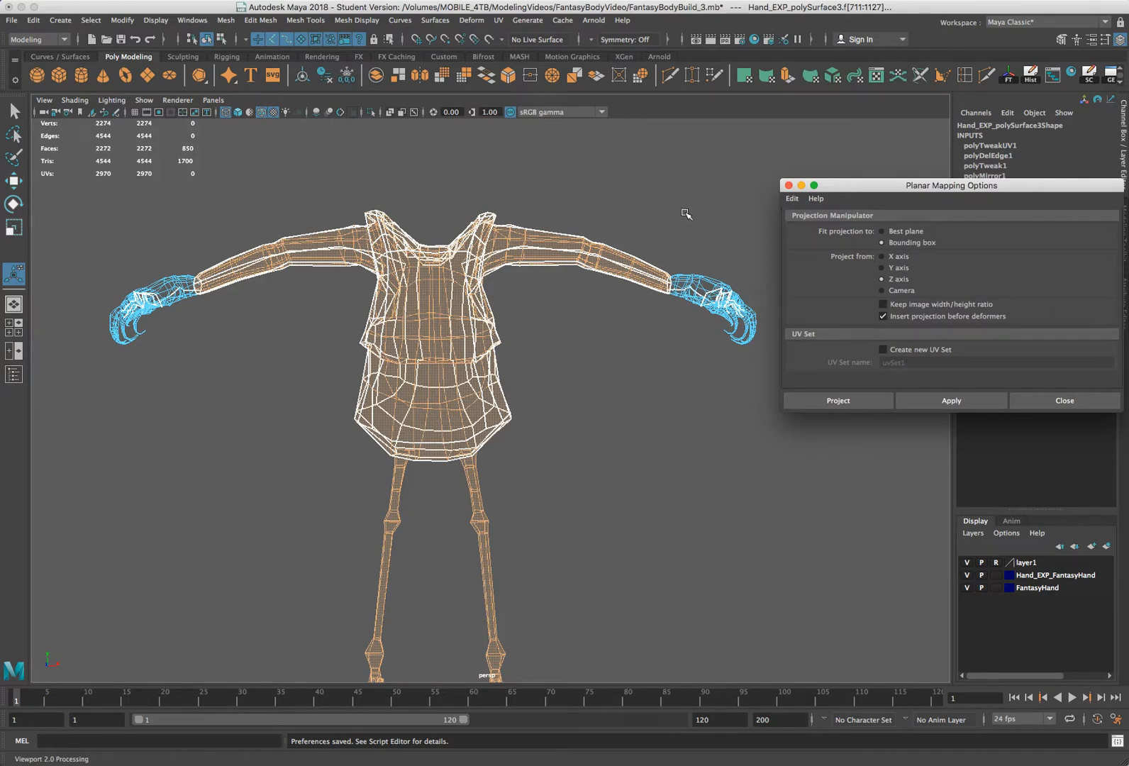
pyautogui.keyDown('alt'); pyautogui.moveTo(666, 207); pyautogui.dragTo(668, 164); pyautogui.keyUp('alt')
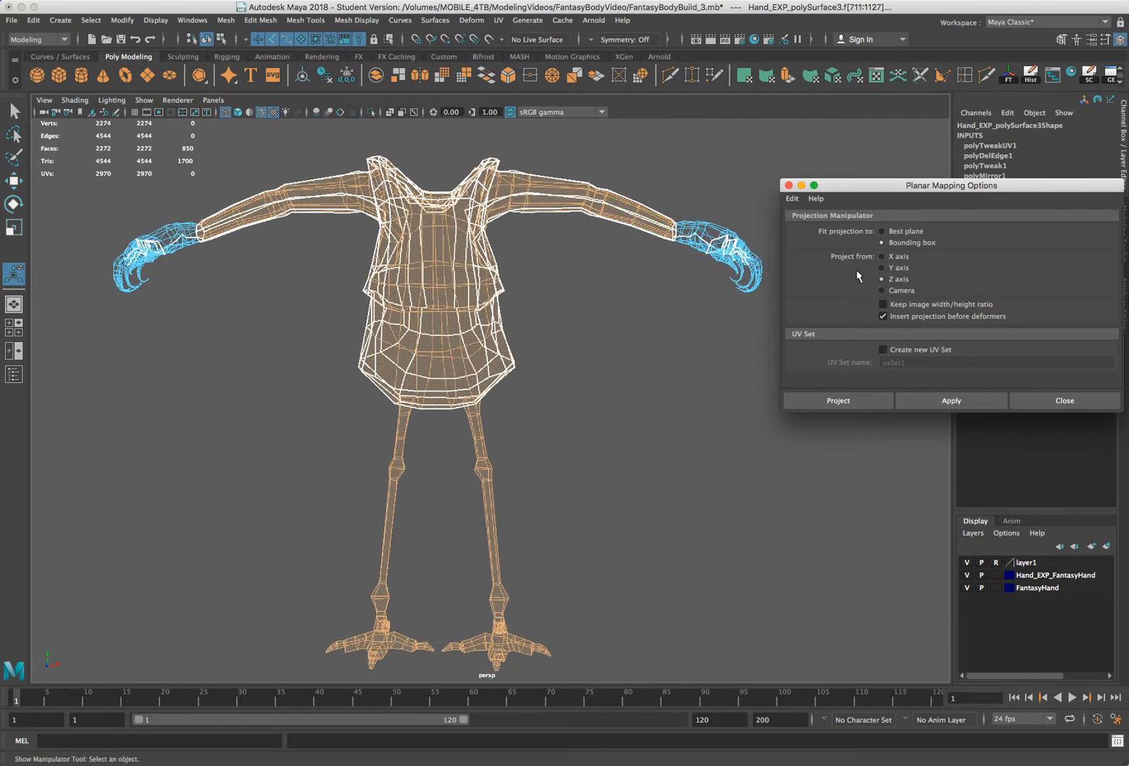
pyautogui.click(947, 395)
pyautogui.moveTo(695, 313)
pyautogui.keyDown('alt'); pyautogui.mouseDown()
pyautogui.moveTo(451, 330)
pyautogui.moveTo(686, 297)
pyautogui.mouseUp(); pyautogui.keyUp('alt')
pyautogui.keyDown('alt'); pyautogui.moveTo(479, 526); pyautogui.dragTo(536, 486); pyautogui.keyUp('alt')
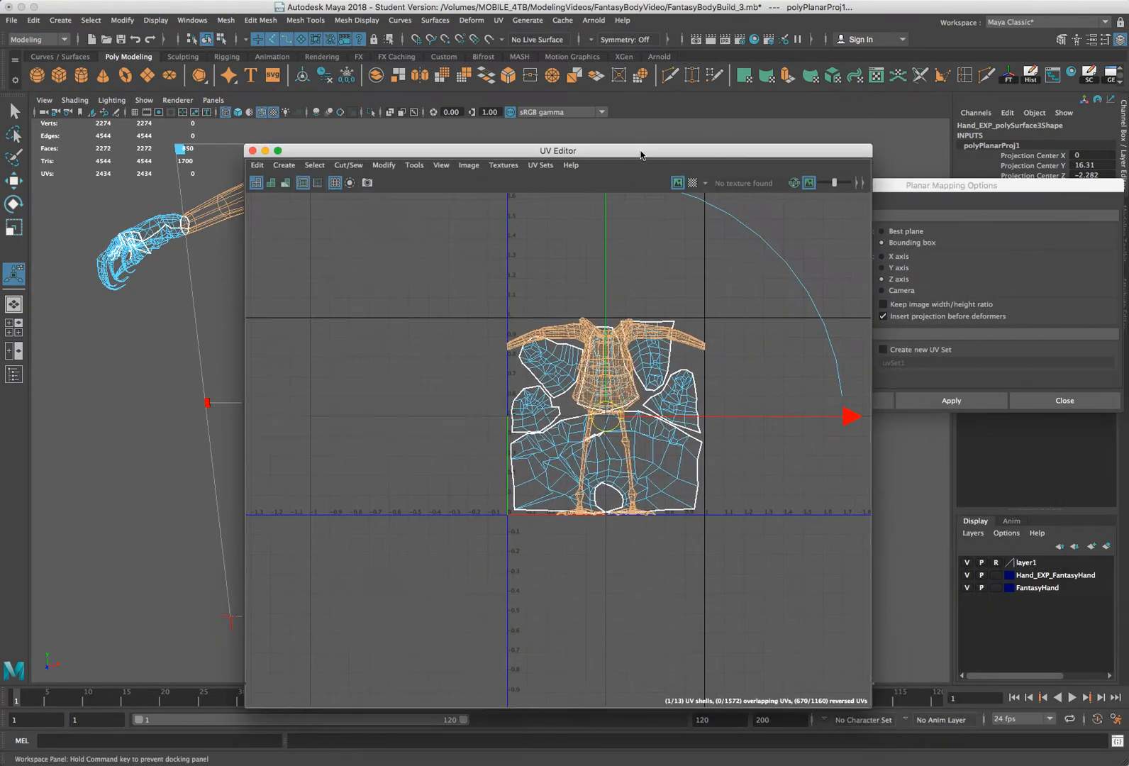
# Move the projected body UV shell horizontally out of the 0–1 UV space, clear of the hand shells on their positive U side
pyautogui.moveTo(644, 153); pyautogui.dragTo(531, 153)
pyautogui.moveTo(740, 420); pyautogui.dragTo(512, 408)
pyautogui.scroll(-3, 568, 297)
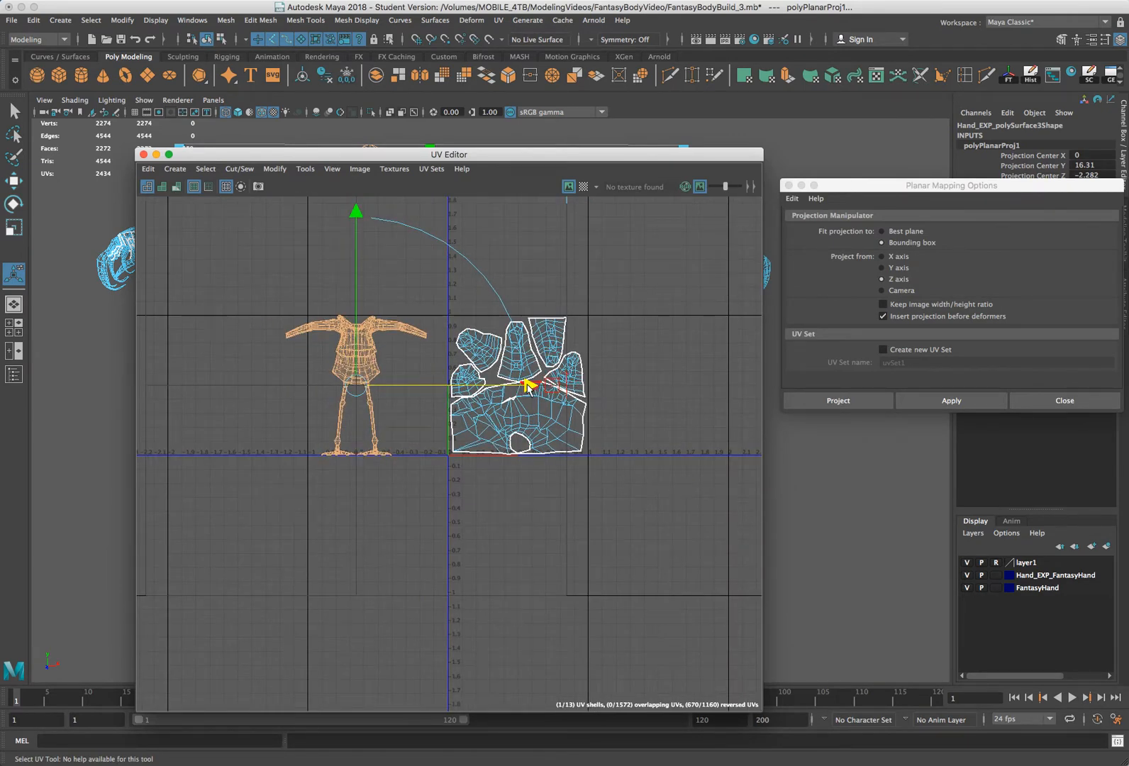
pyautogui.moveTo(528, 386); pyautogui.dragTo(732, 386)
pyautogui.moveTo(828, 382)
pyautogui.mouseDown()
pyautogui.moveTo(882, 377)
pyautogui.moveTo(848, 377)
pyautogui.mouseUp()
pyautogui.keyDown('alt'); pyautogui.moveTo(639, 284); pyautogui.dragTo(476, 294, button='middle'); pyautogui.keyUp('alt')
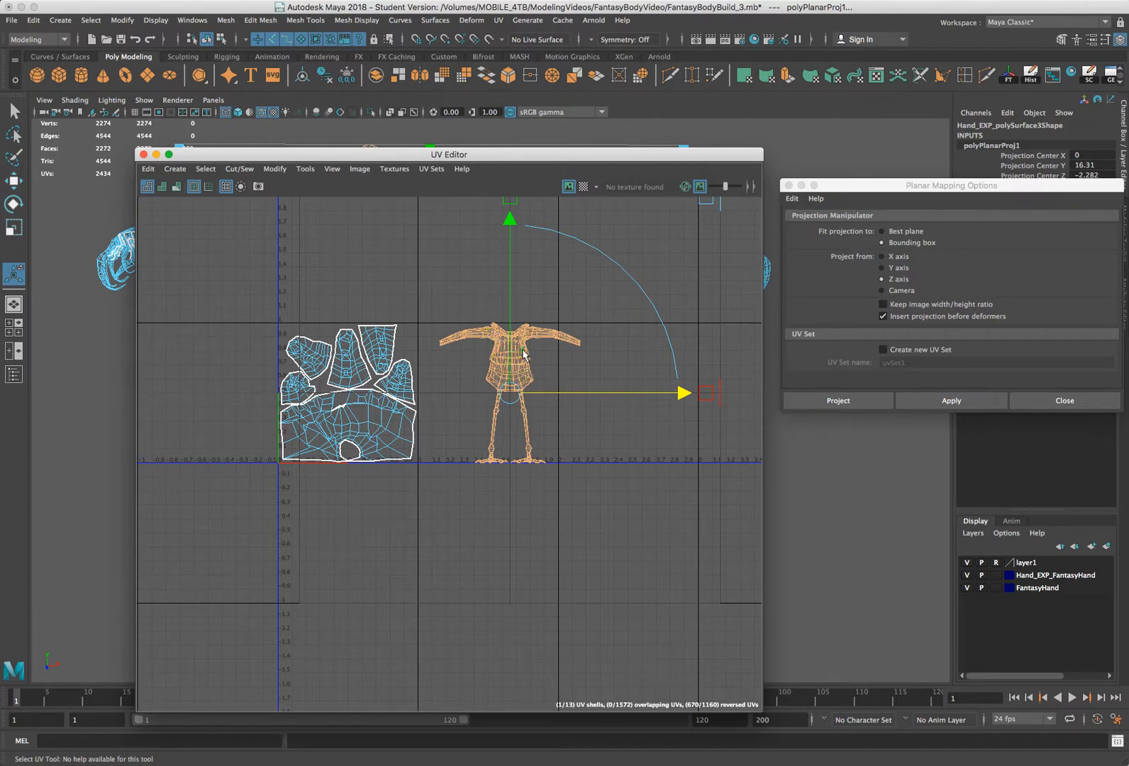
pyautogui.scroll(2, 516, 349)
pyautogui.scroll(4, 516, 349)
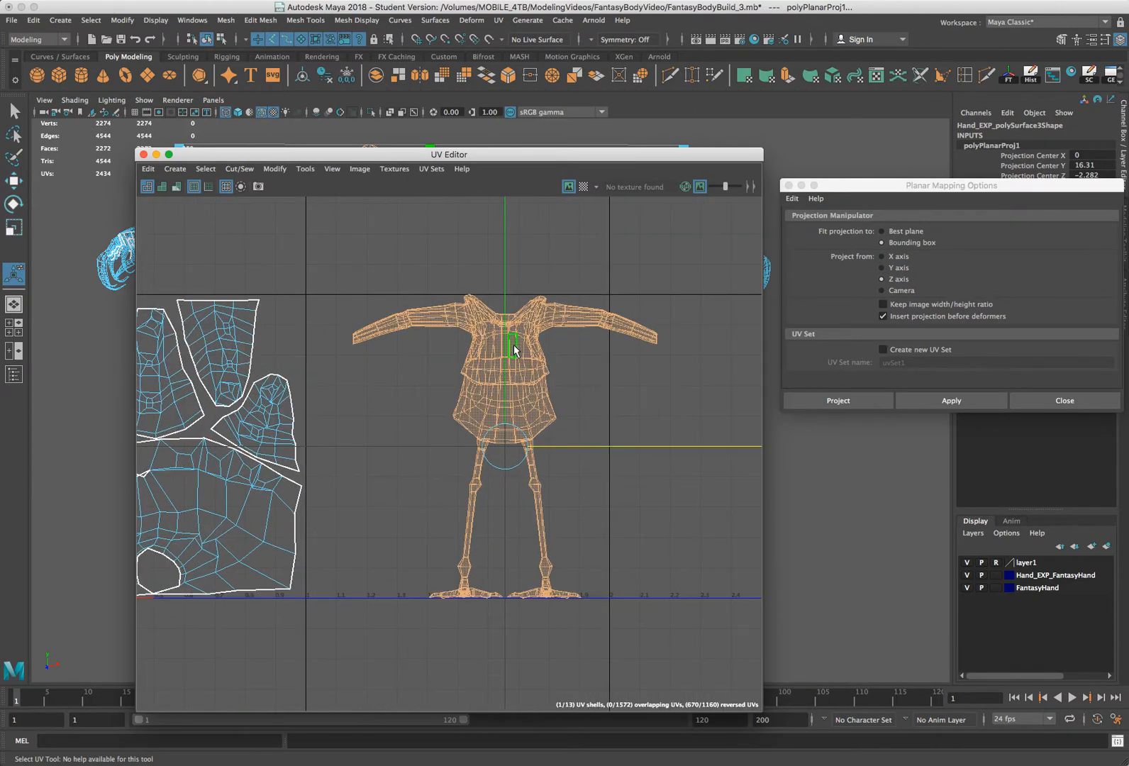
pyautogui.scroll(2, 515, 348)
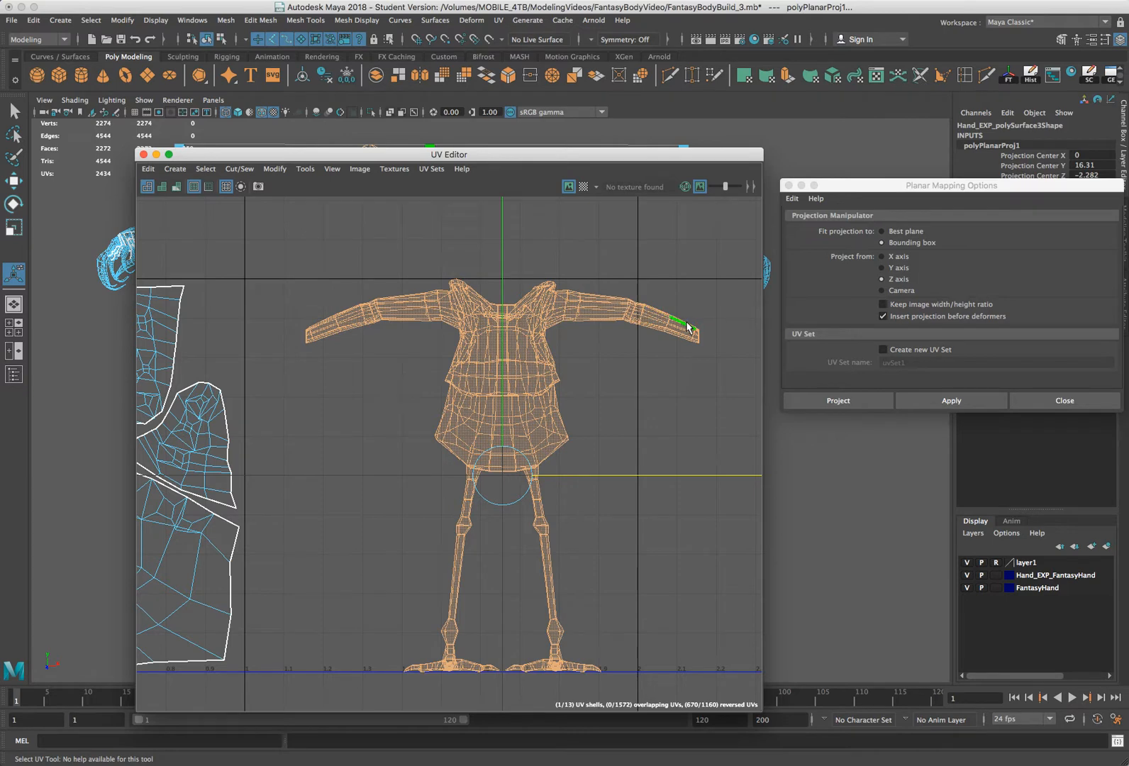
pyautogui.scroll(-2, 688, 328)
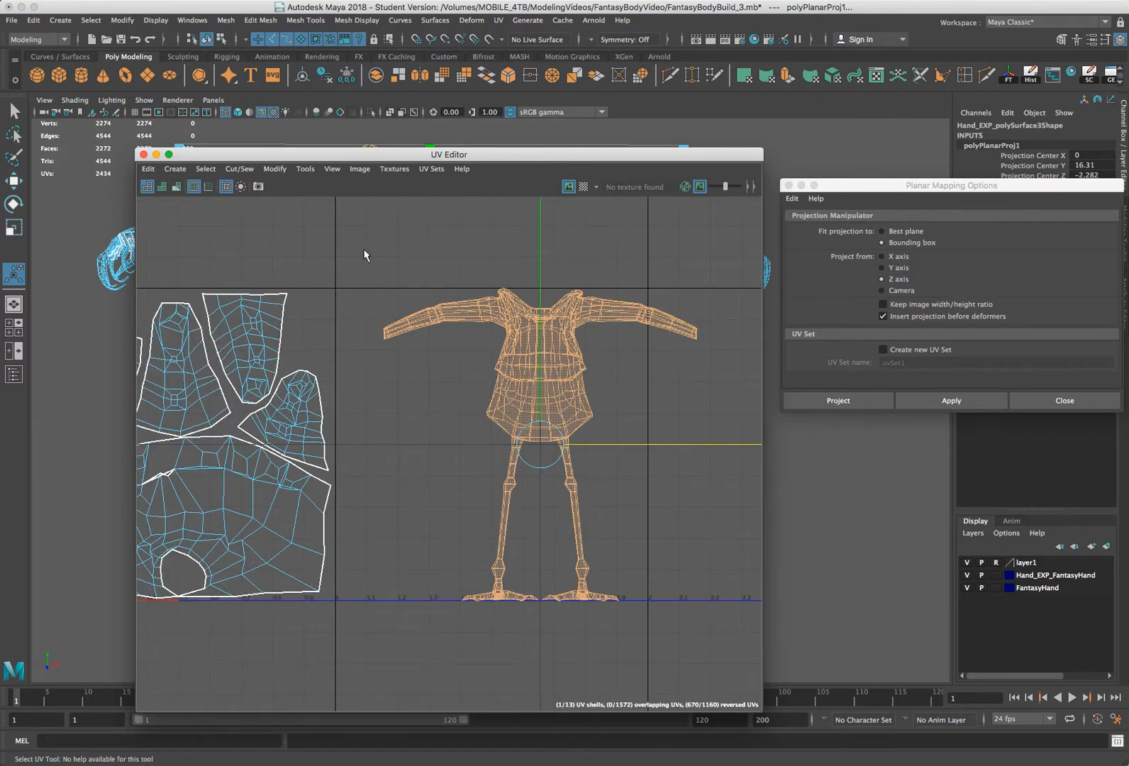
pyautogui.scroll(-3, 372, 337)
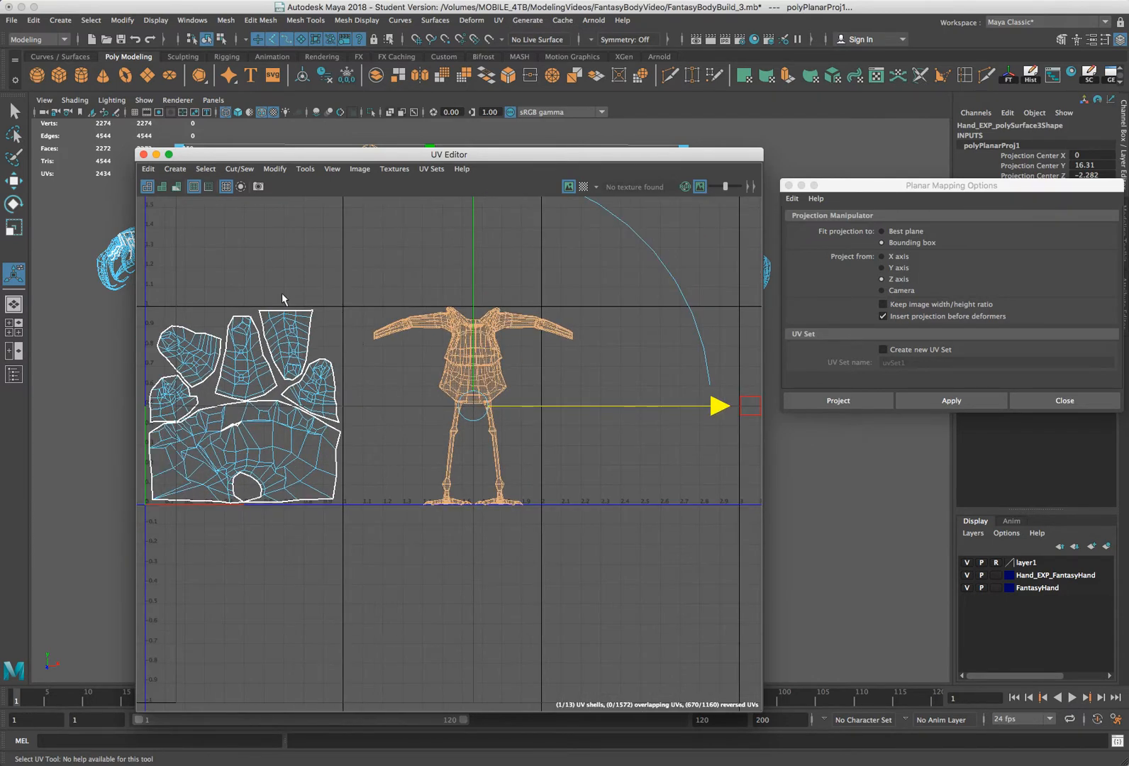
pyautogui.keyDown('alt'); pyautogui.moveTo(281, 293); pyautogui.dragTo(466, 319, button='middle'); pyautogui.keyUp('alt')
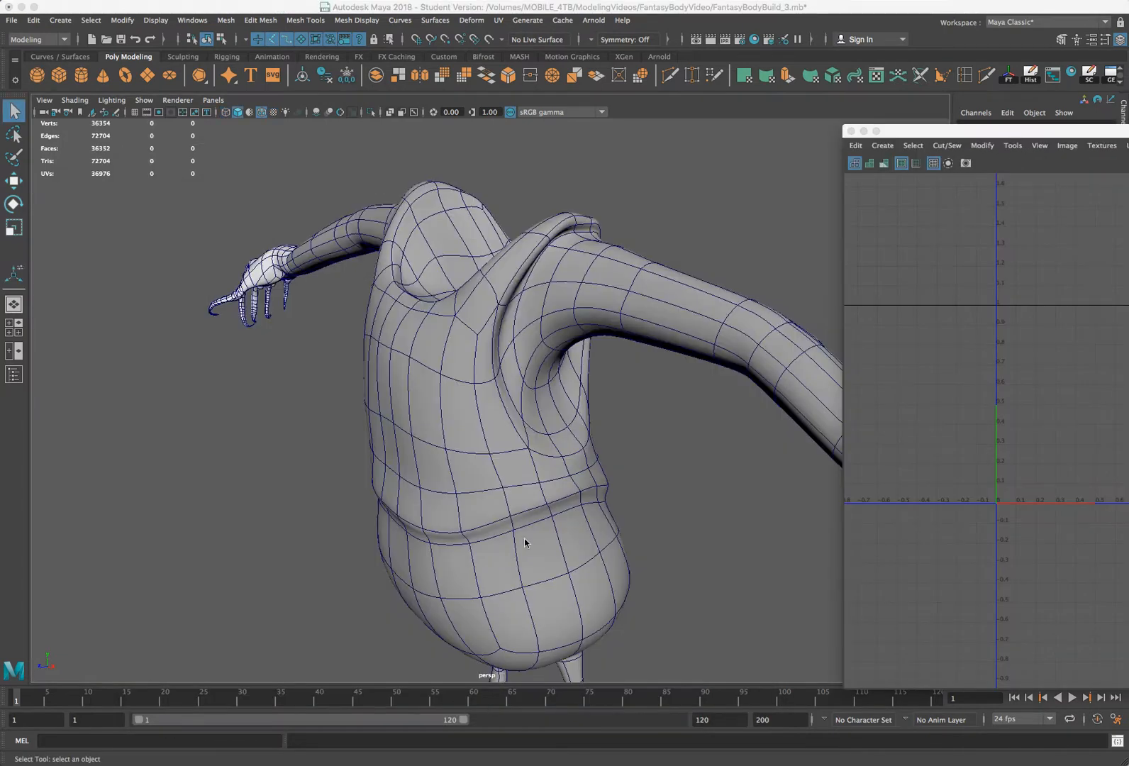
# Examine the smoothed body from the front, sides and armpits to plan UV seams around the shoulders, collar and waist fold
pyautogui.keyDown('alt'); pyautogui.moveTo(522, 537); pyautogui.dragTo(572, 347); pyautogui.keyUp('alt')
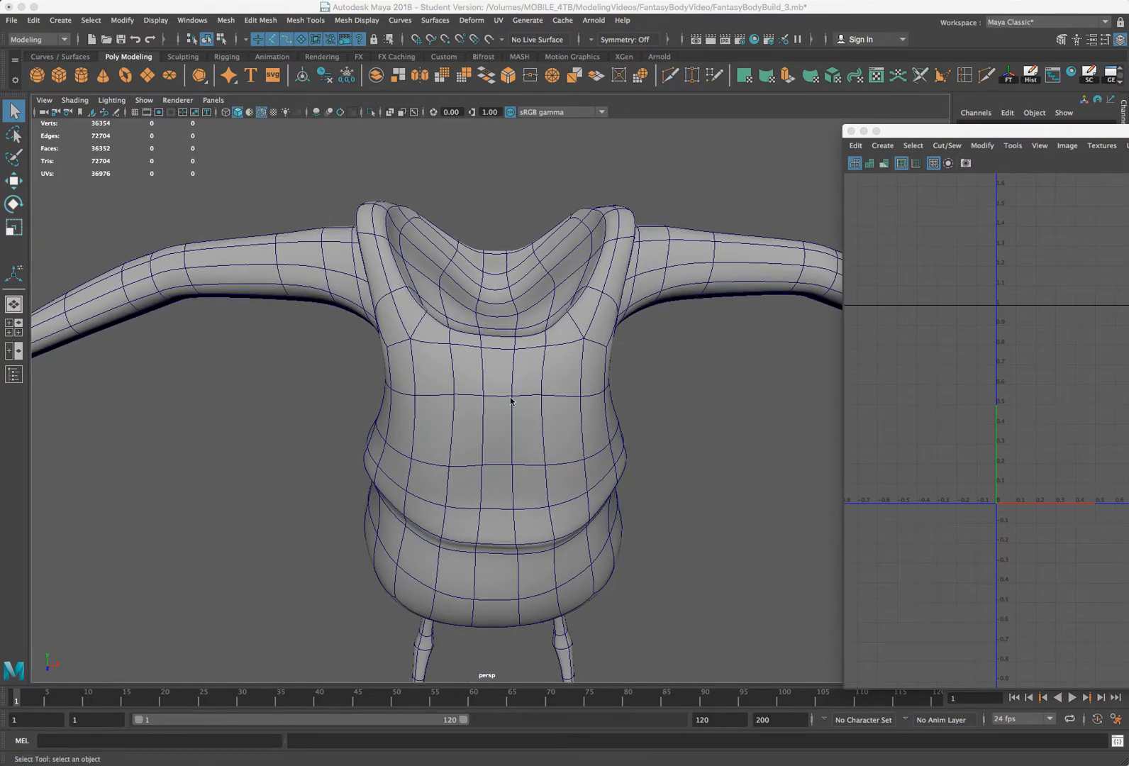
pyautogui.moveTo(541, 319)
pyautogui.keyDown('alt'); pyautogui.mouseDown()
pyautogui.moveTo(550, 331)
pyautogui.moveTo(521, 315)
pyautogui.moveTo(502, 322)
pyautogui.moveTo(555, 330)
pyautogui.mouseUp(); pyautogui.keyUp('alt')
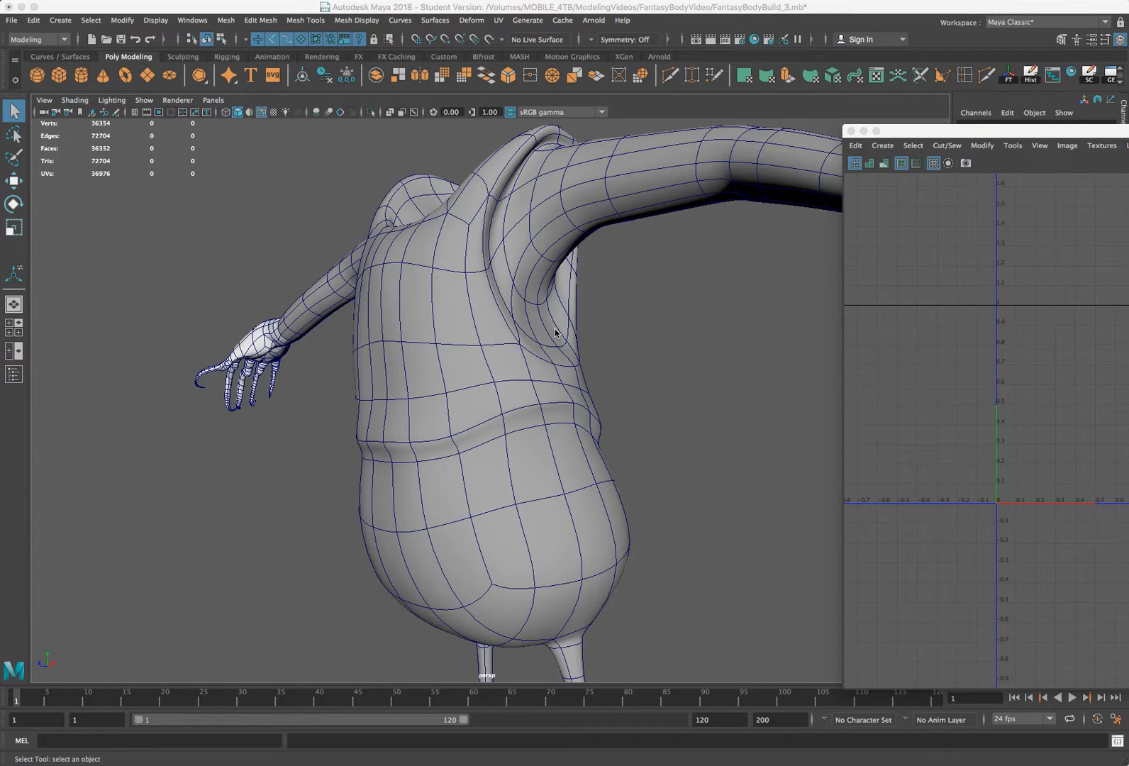
pyautogui.moveTo(555, 332)
pyautogui.keyDown('alt'); pyautogui.mouseDown()
pyautogui.moveTo(566, 339)
pyautogui.moveTo(557, 324)
pyautogui.mouseUp(); pyautogui.keyUp('alt')
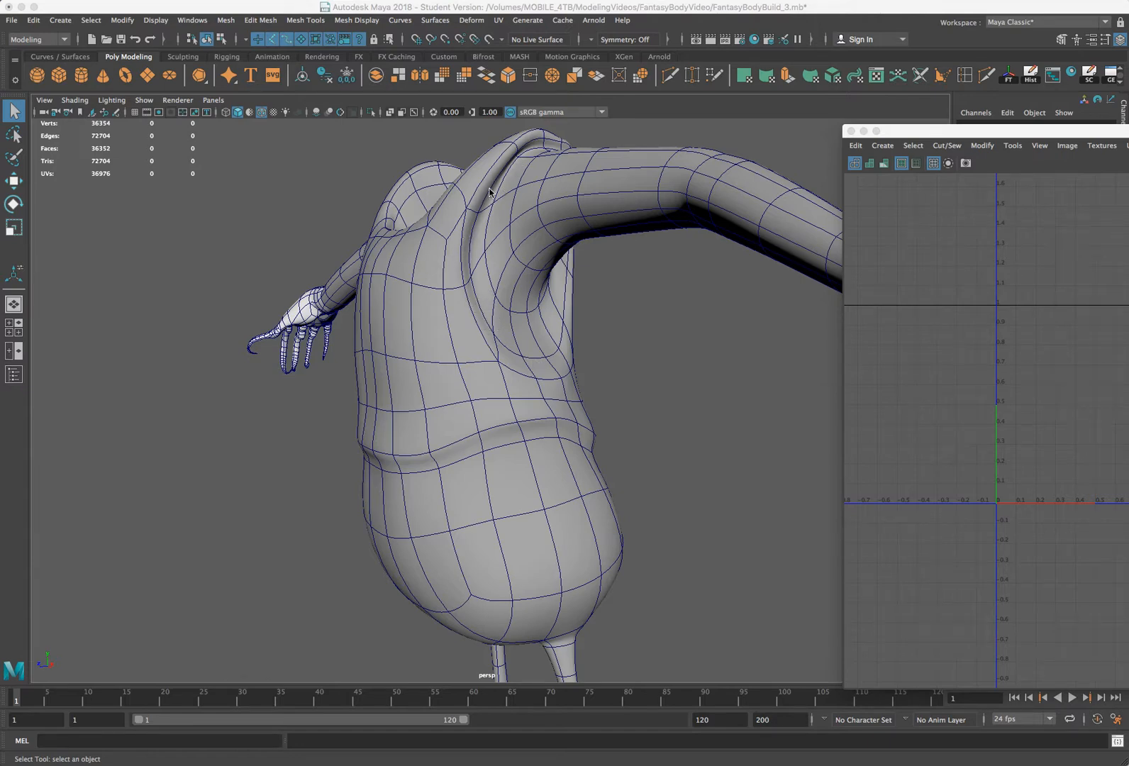
pyautogui.keyDown('alt'); pyautogui.moveTo(536, 146); pyautogui.dragTo(574, 155); pyautogui.keyUp('alt')
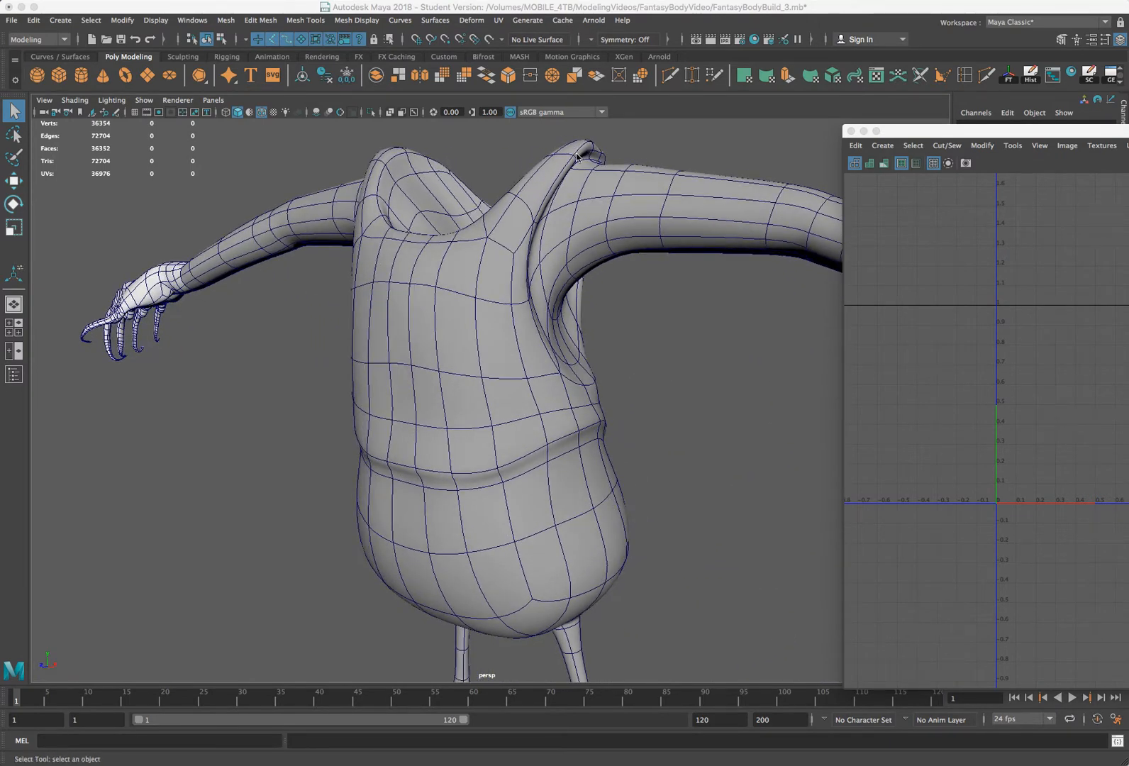
pyautogui.keyDown('alt'); pyautogui.moveTo(484, 286); pyautogui.dragTo(501, 285); pyautogui.keyUp('alt')
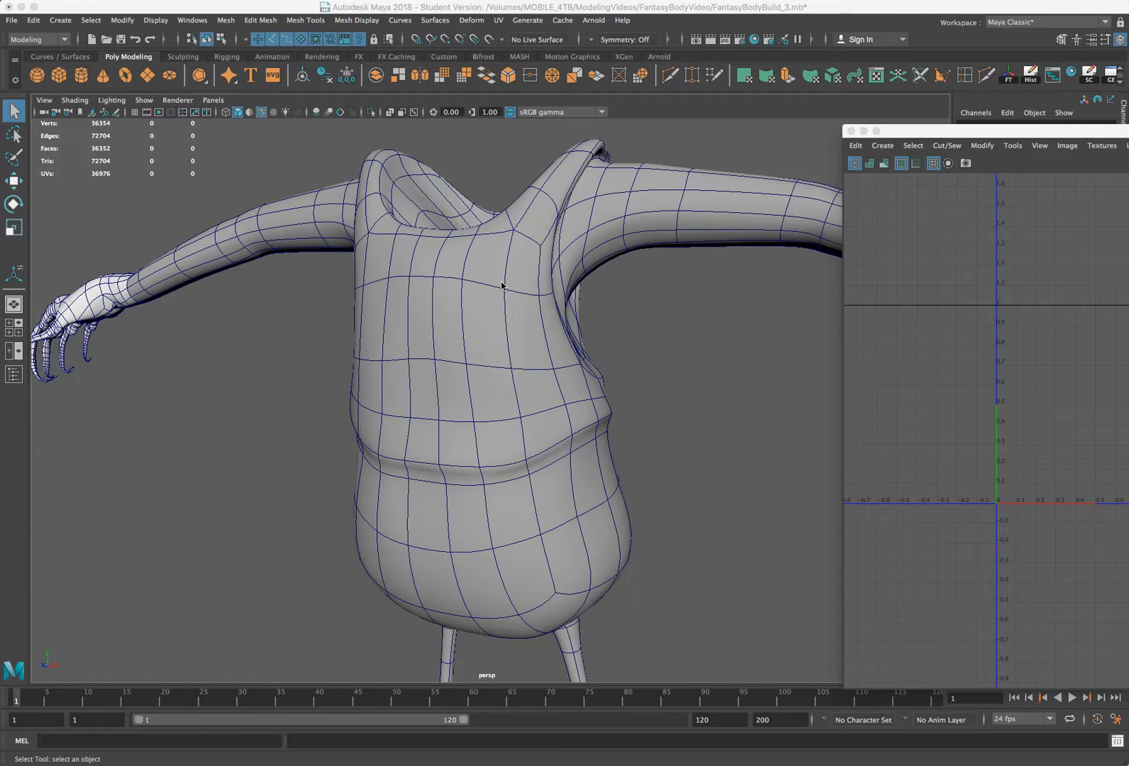
pyautogui.keyDown('alt'); pyautogui.moveTo(443, 343); pyautogui.dragTo(581, 362); pyautogui.keyUp('alt')
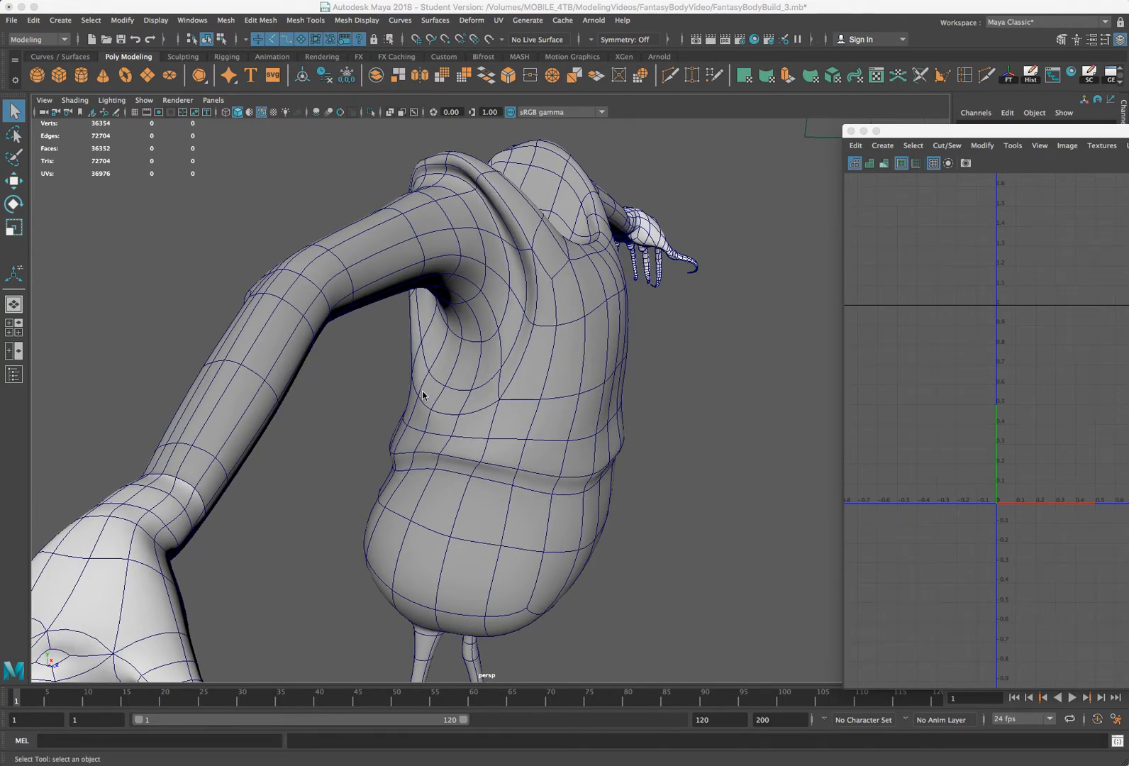
pyautogui.keyDown('alt'); pyautogui.moveTo(577, 281); pyautogui.dragTo(456, 282); pyautogui.keyUp('alt')
pyautogui.scroll(-4, 456, 285)
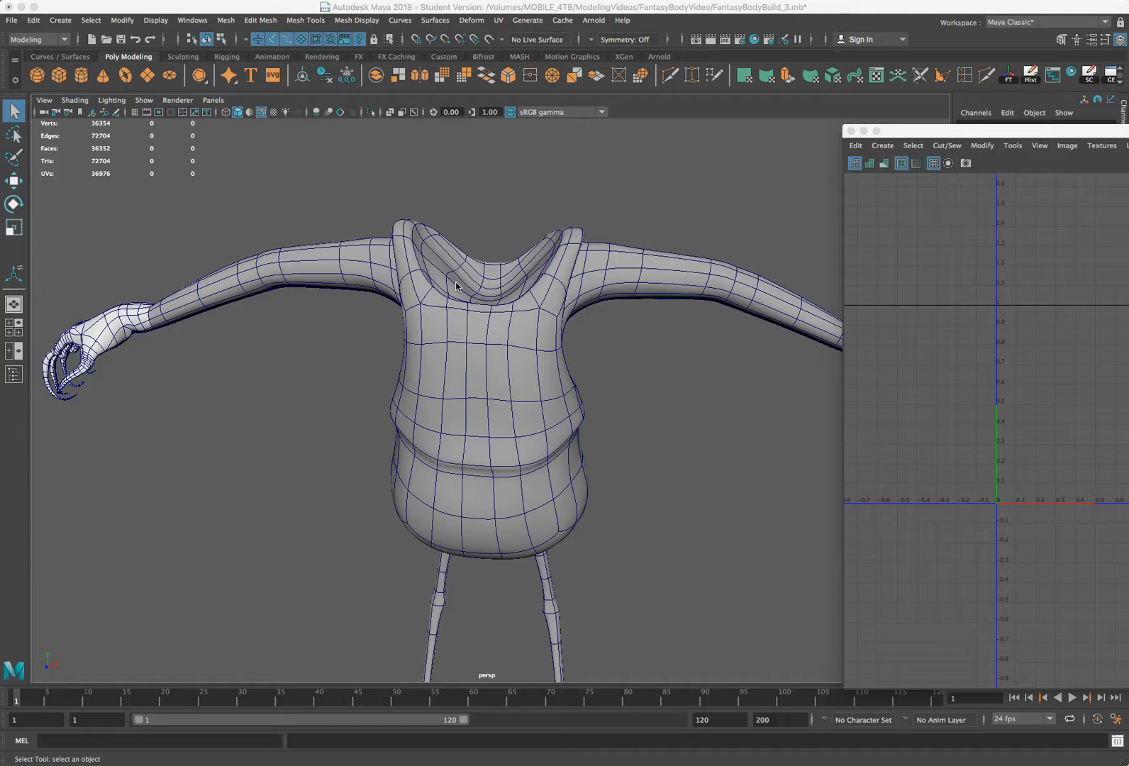
pyautogui.keyDown('alt'); pyautogui.moveTo(456, 285); pyautogui.dragTo(596, 270); pyautogui.keyUp('alt')
pyautogui.scroll(2, 461, 275)
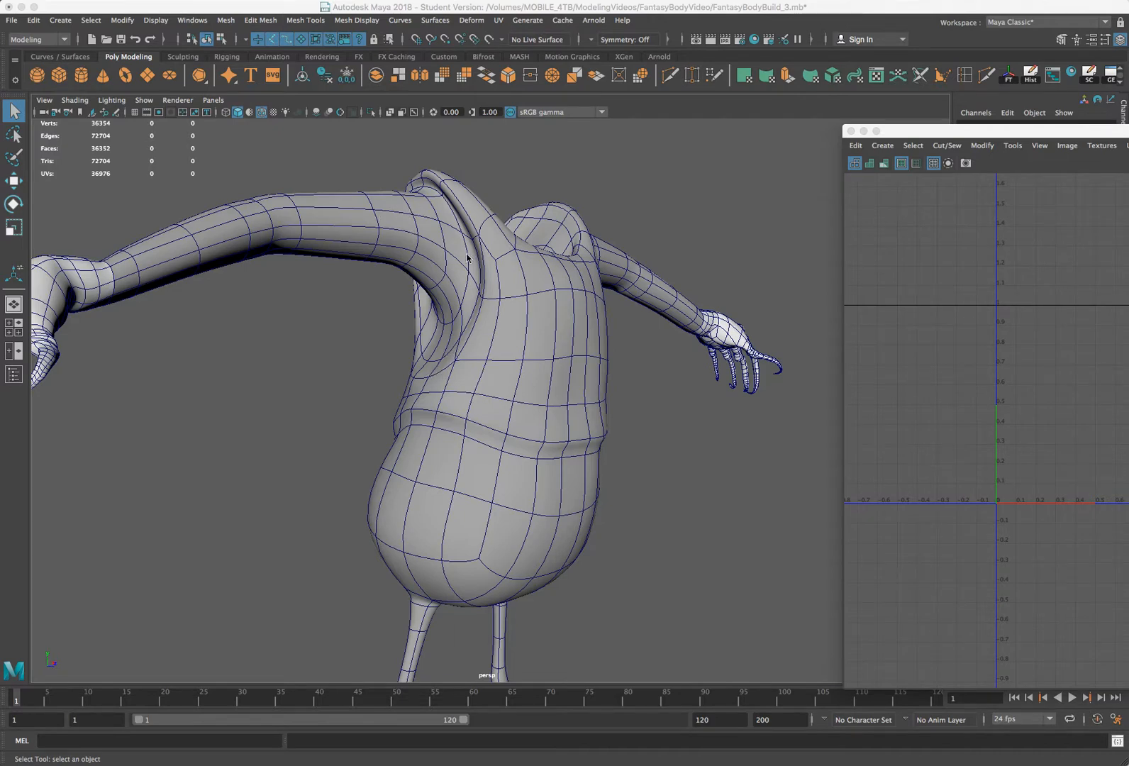
pyautogui.keyDown('alt'); pyautogui.moveTo(467, 258); pyautogui.dragTo(352, 323); pyautogui.keyUp('alt')
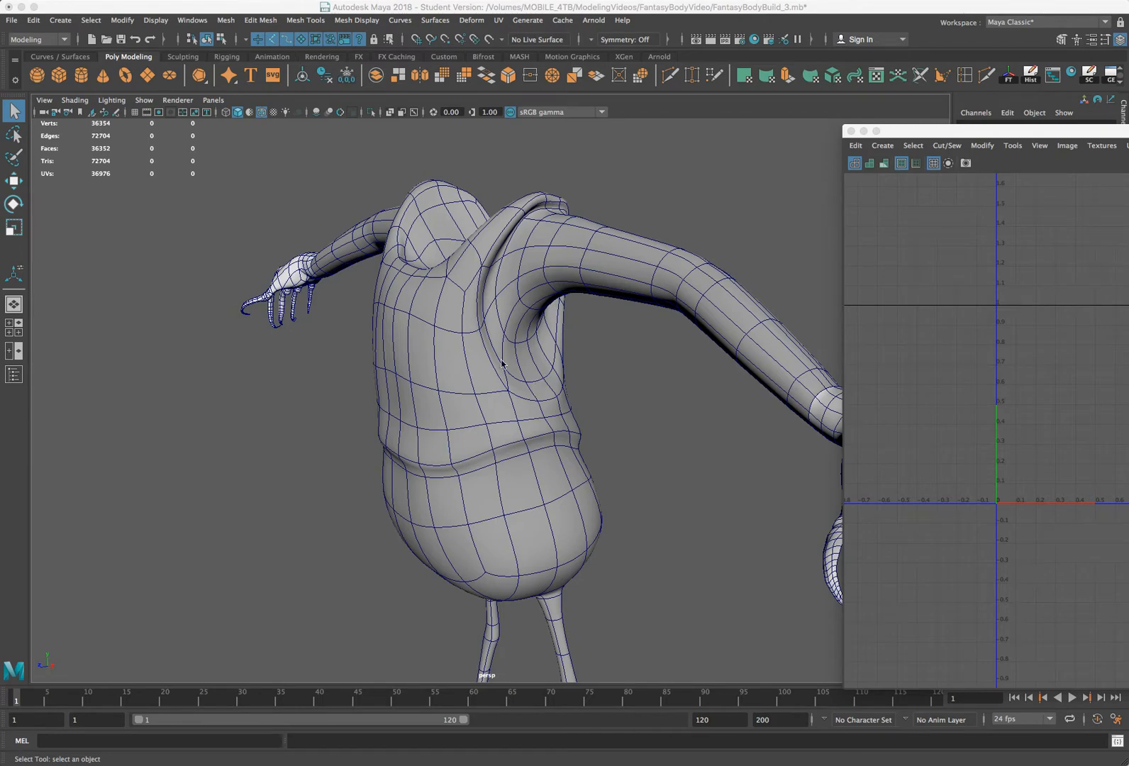
pyautogui.keyDown('alt'); pyautogui.moveTo(435, 273); pyautogui.dragTo(506, 295); pyautogui.keyUp('alt')
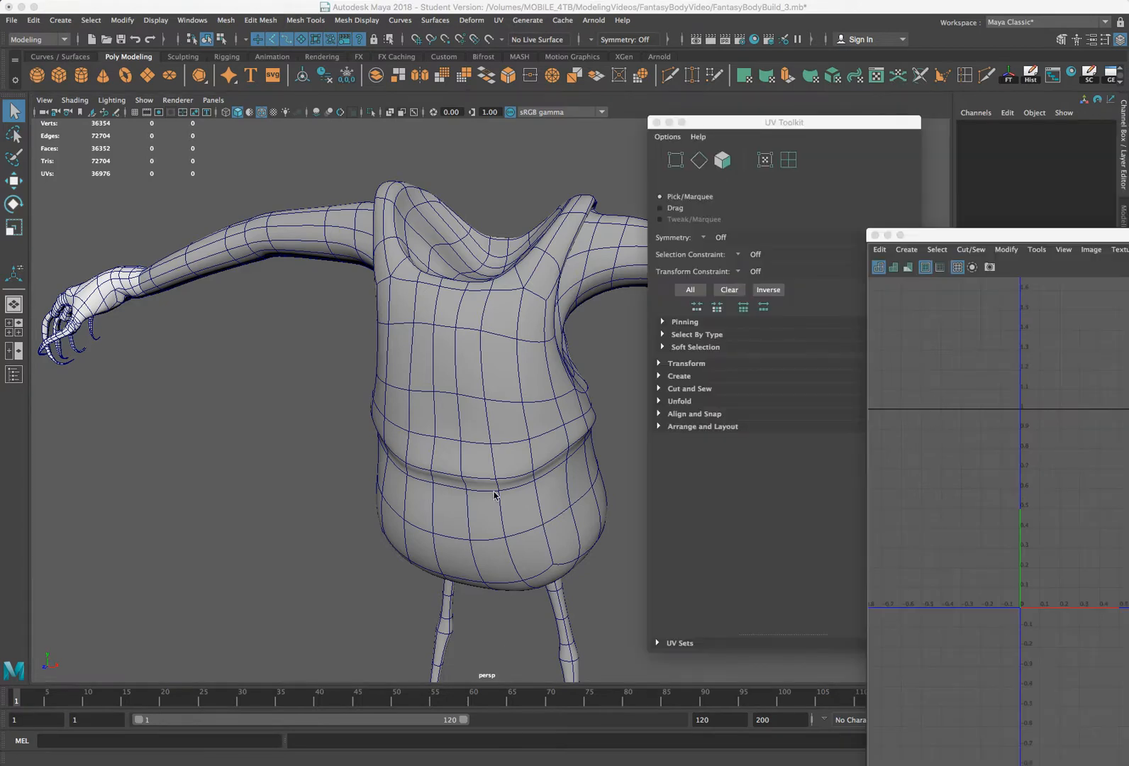
# Select the full edge loop running around the body just below the waist fold
pyautogui.keyDown('alt'); pyautogui.moveTo(494, 495); pyautogui.dragTo(396, 441); pyautogui.keyUp('alt')
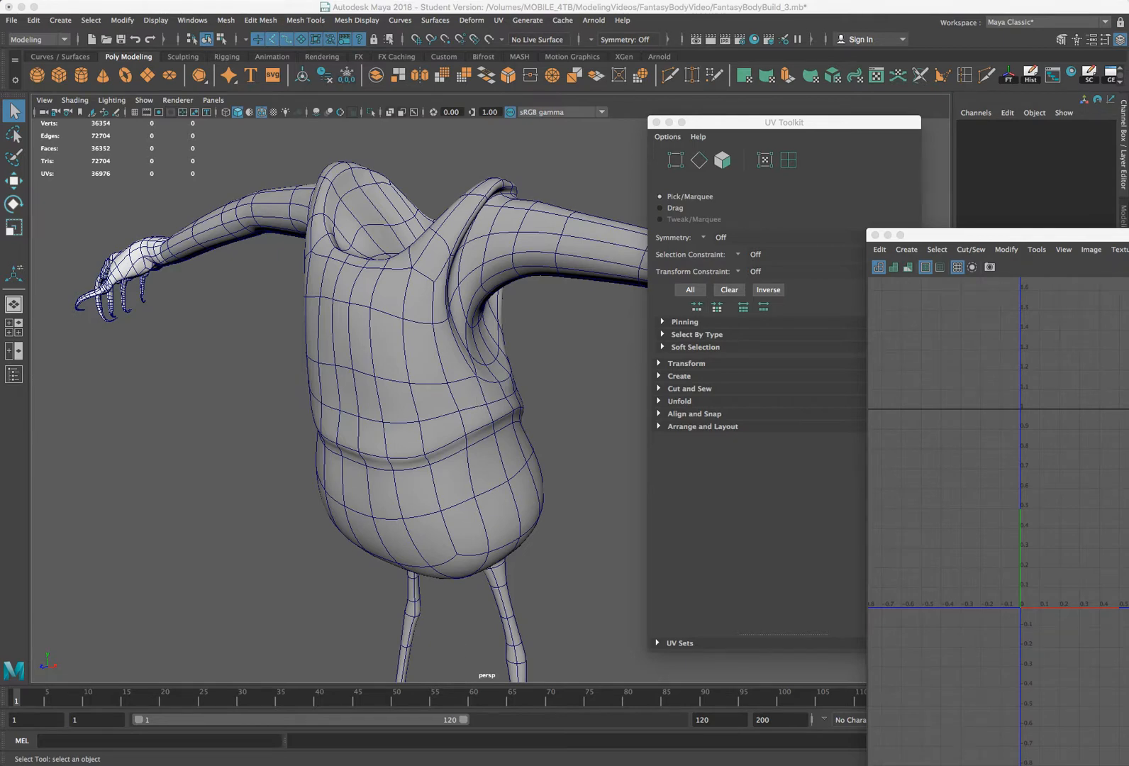
pyautogui.keyDown('alt'); pyautogui.moveTo(443, 452); pyautogui.dragTo(464, 444); pyautogui.keyUp('alt')
pyautogui.doubleClick(466, 444)
pyautogui.scroll(3, 464, 496)
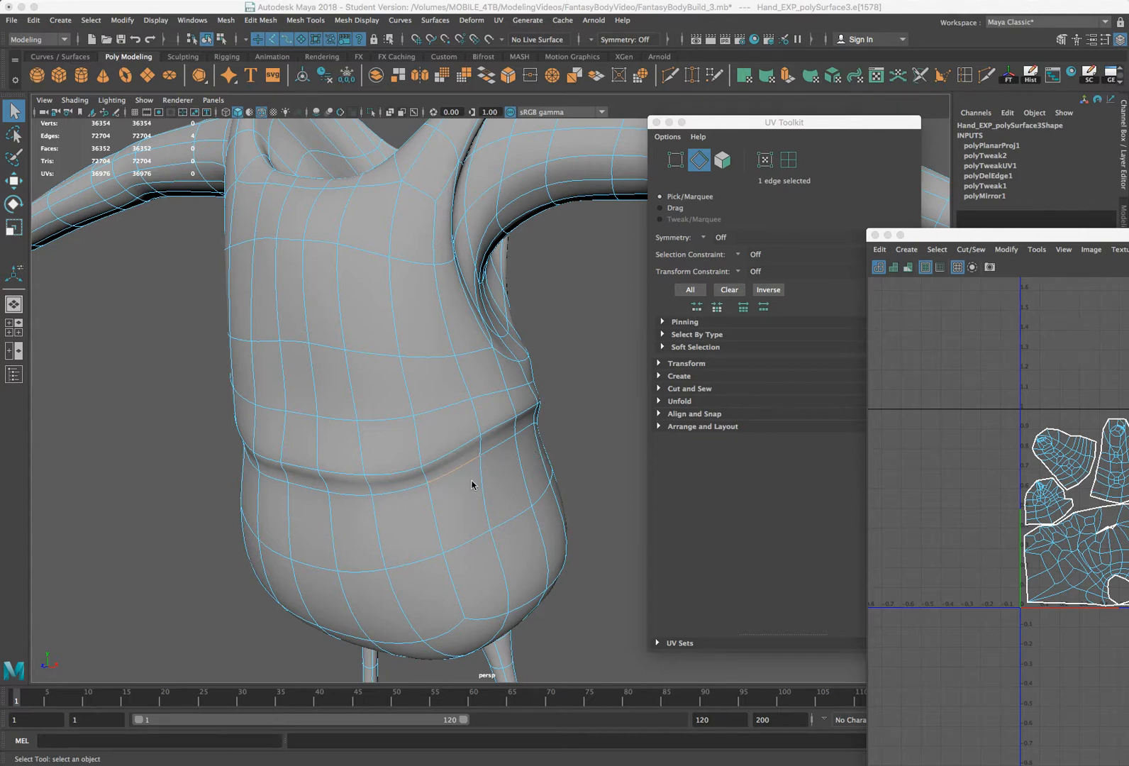
pyautogui.click(493, 453)
pyautogui.rightClick(495, 451)
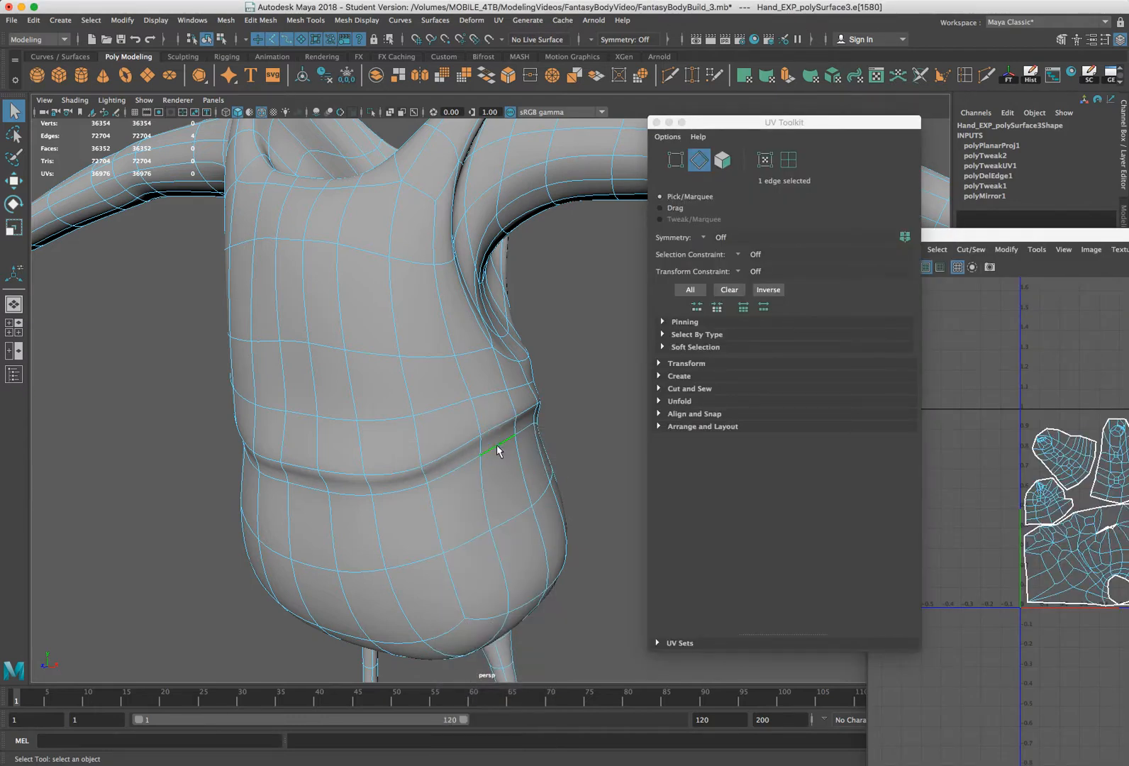
pyautogui.doubleClick(497, 445)
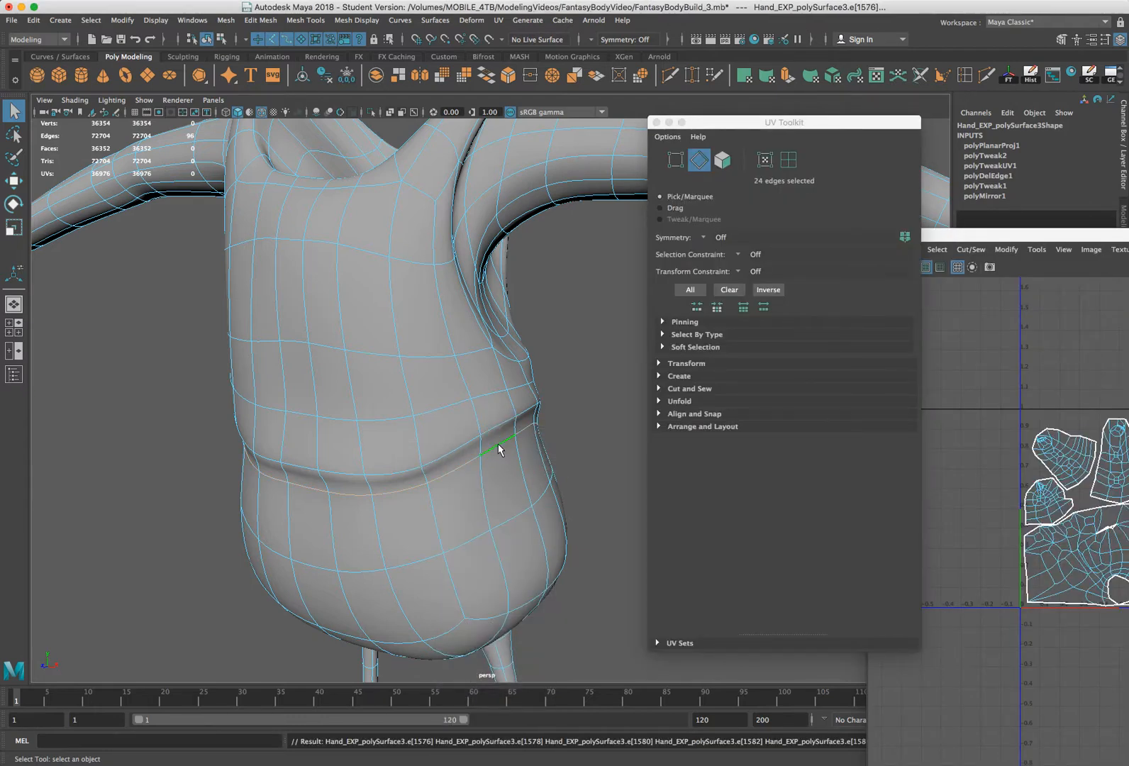
# Cut the body UVs along the selected edge loop below the waist fold, then clear the edge selection
pyautogui.keyDown('alt'); pyautogui.moveTo(528, 415); pyautogui.dragTo(430, 421); pyautogui.keyUp('alt')
pyautogui.keyDown('alt'); pyautogui.moveTo(587, 383); pyautogui.dragTo(613, 436); pyautogui.keyUp('alt')
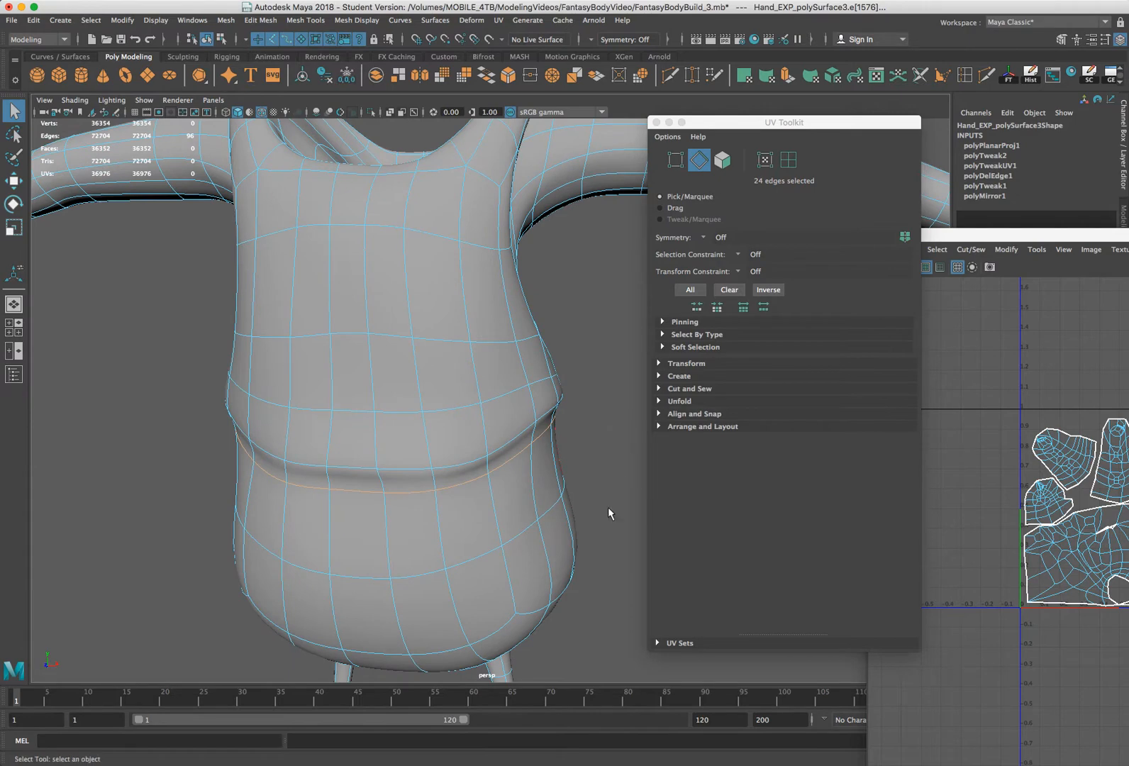
pyautogui.click(689, 389)
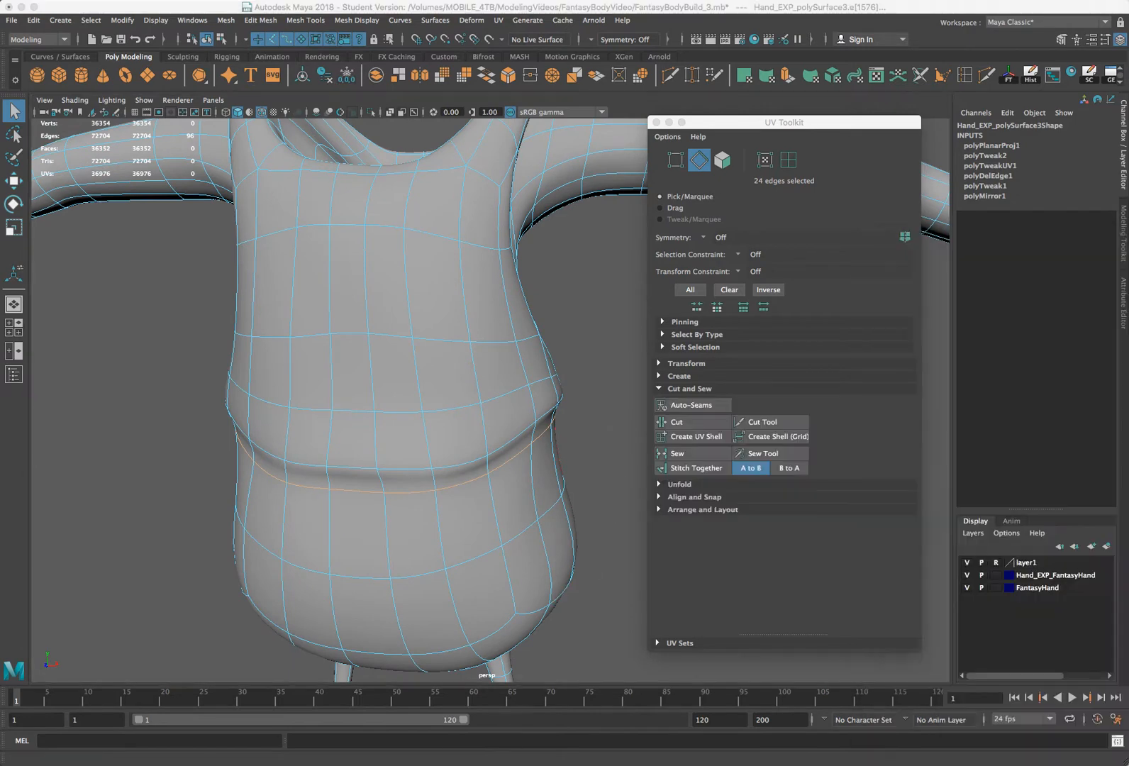
pyautogui.click(692, 425)
pyautogui.moveTo(503, 468)
pyautogui.keyDown('alt'); pyautogui.mouseDown()
pyautogui.moveTo(516, 461)
pyautogui.moveTo(500, 463)
pyautogui.mouseUp(); pyautogui.keyUp('alt')
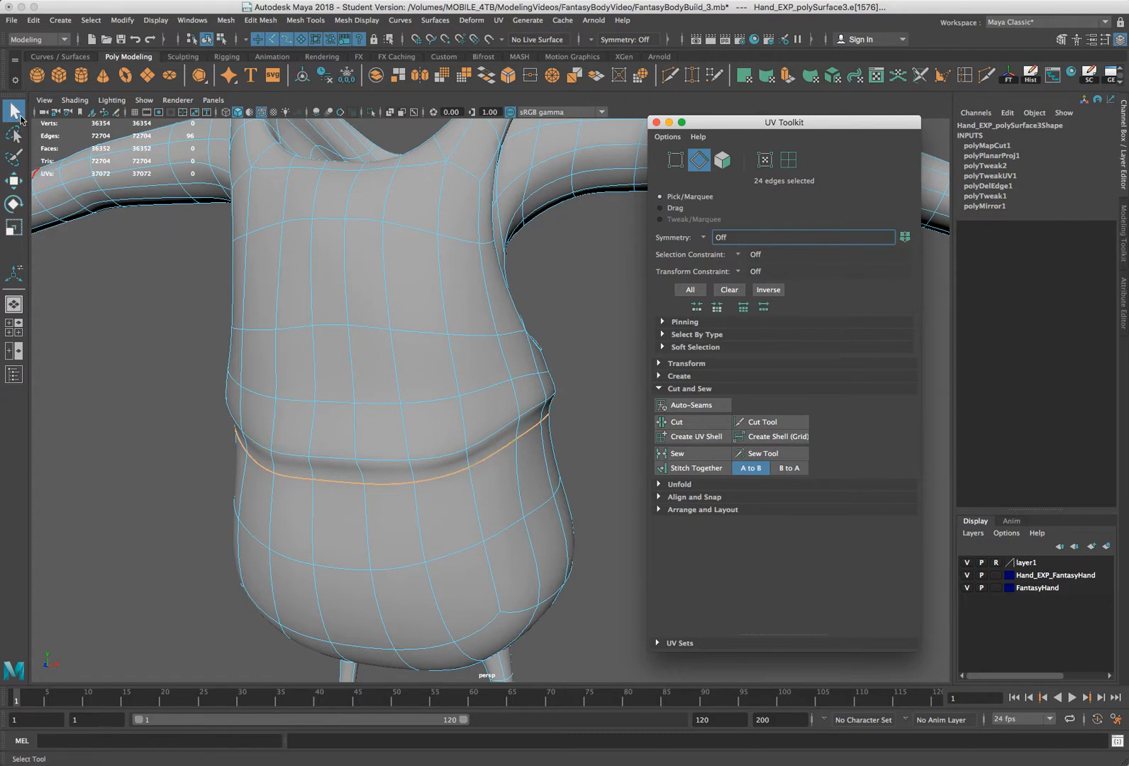
pyautogui.moveTo(321, 485); pyautogui.dragTo(356, 472, button='right')
pyautogui.click(581, 434)
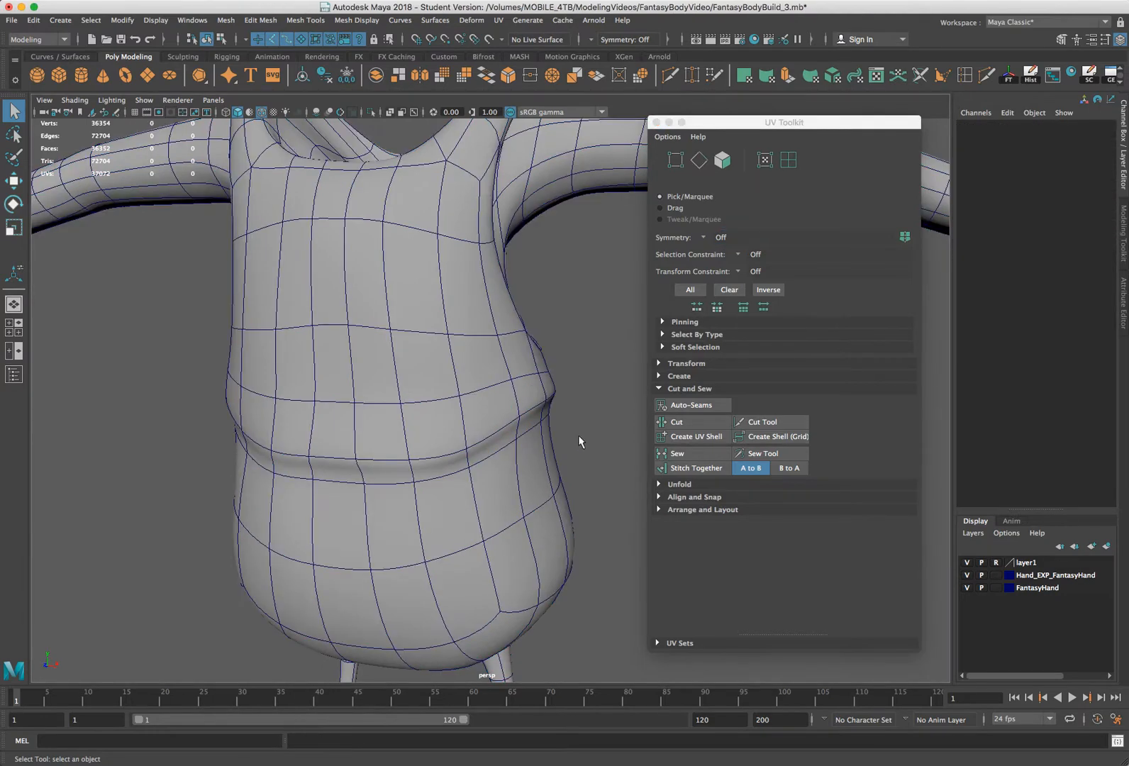
# Select the edges of one arm's shoulder seam from under the armpit up the front of the body
pyautogui.click(502, 457)
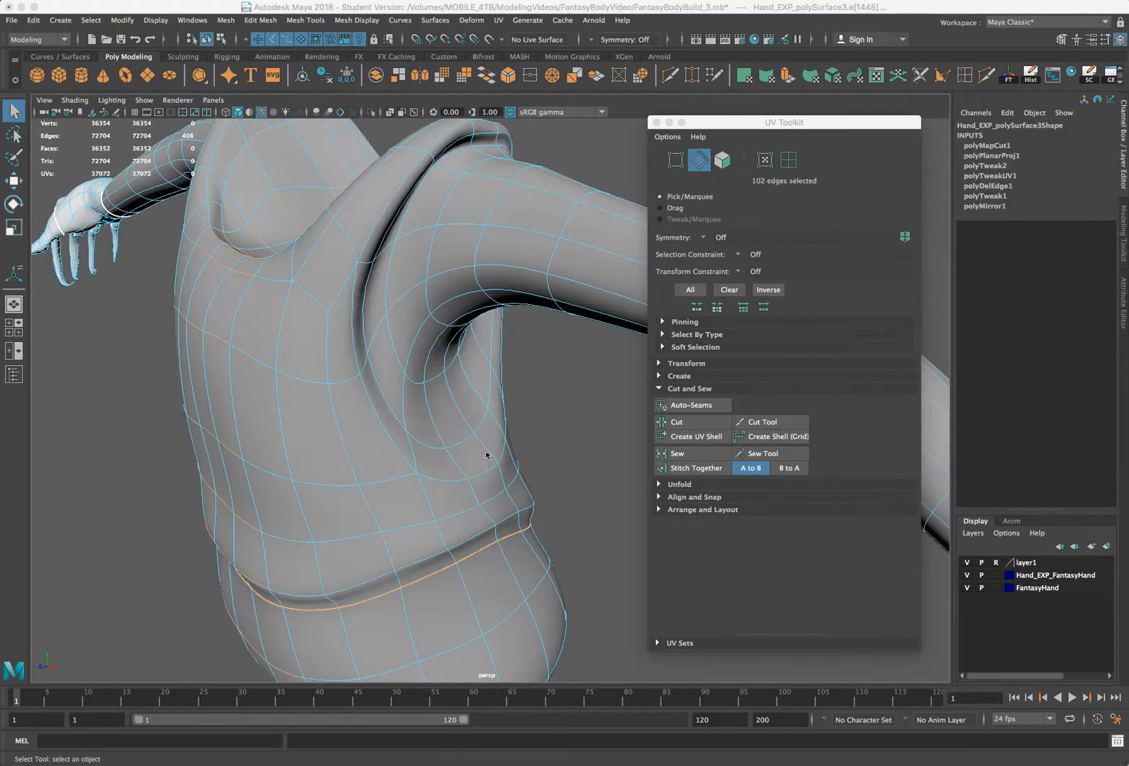
pyautogui.moveTo(466, 444); pyautogui.dragTo(464, 445, button='right')
pyautogui.click(464, 445)
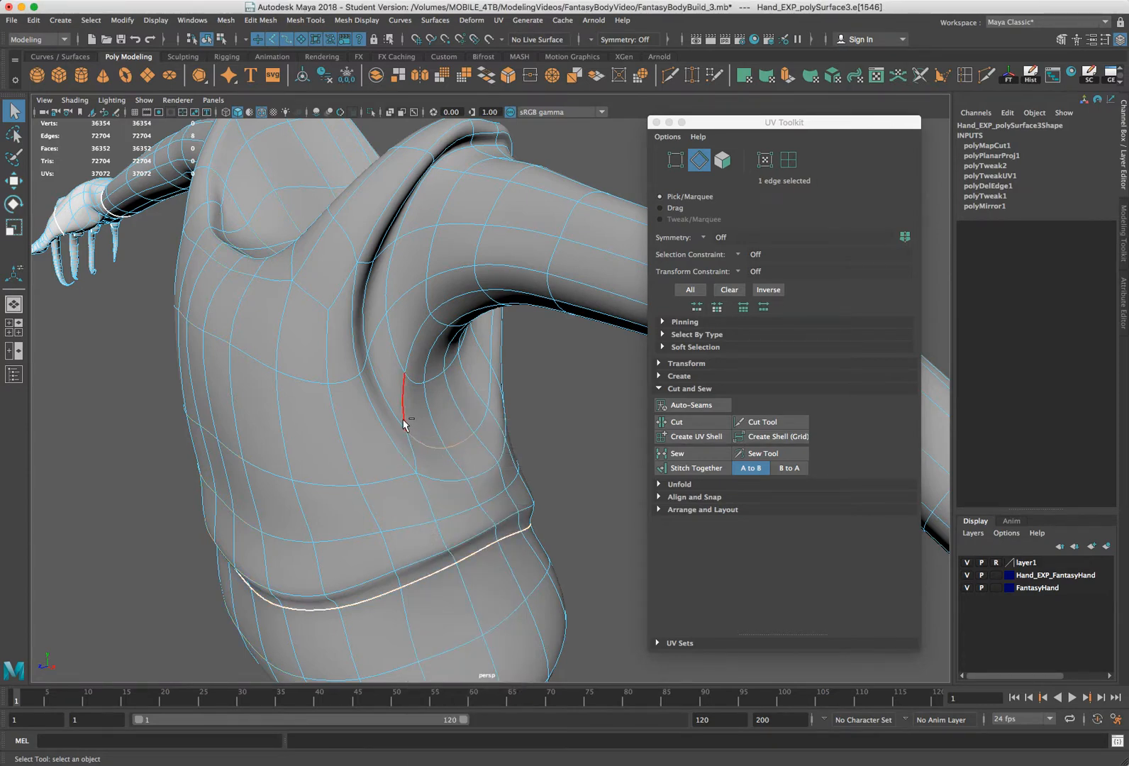
pyautogui.keyDown('shift'); pyautogui.click(381, 403); pyautogui.keyUp('shift')
pyautogui.keyDown('shift'); pyautogui.click(382, 245); pyautogui.keyUp('shift')
pyautogui.keyDown('shift'); pyautogui.click(428, 227); pyautogui.keyUp('shift')
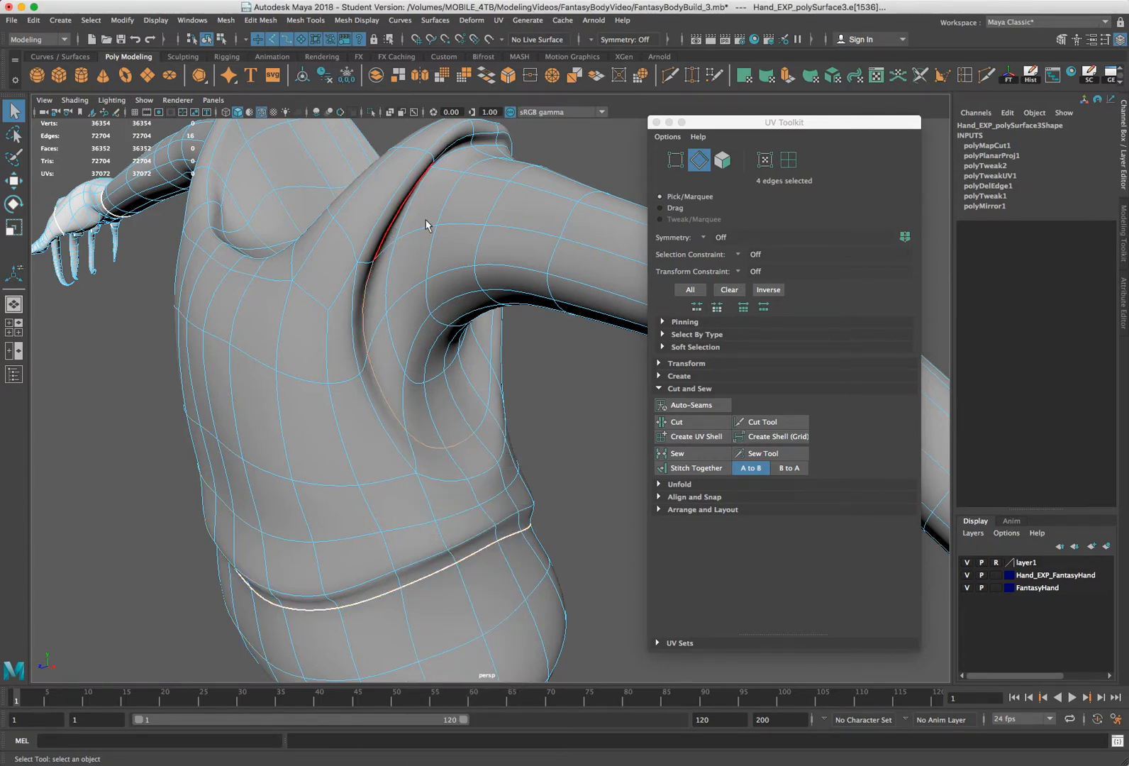
# Add the edges running over the top of the same shoulder and down its back to the seam selection
pyautogui.keyDown('alt'); pyautogui.moveTo(484, 213); pyautogui.dragTo(425, 210); pyautogui.keyUp('alt')
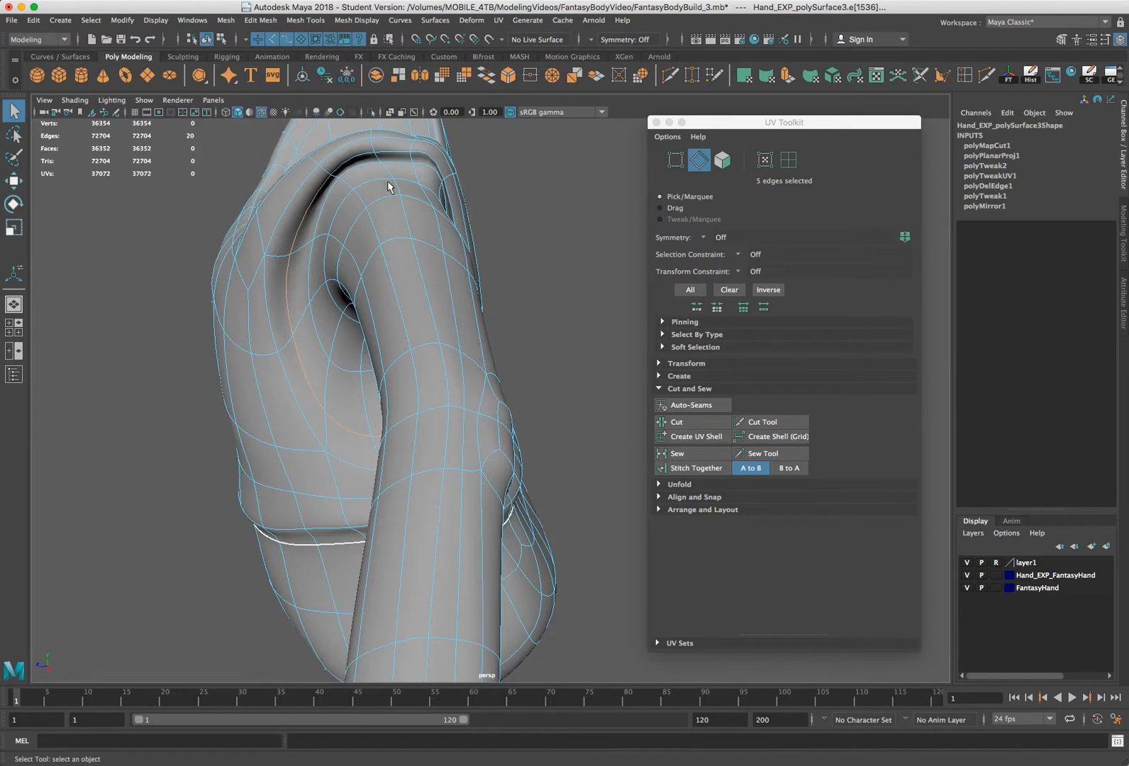
pyautogui.keyDown('shift'); pyautogui.click(353, 160); pyautogui.keyUp('shift')
pyautogui.keyDown('shift'); pyautogui.click(411, 151); pyautogui.keyUp('shift')
pyautogui.keyDown('shift'); pyautogui.click(451, 224); pyautogui.keyUp('shift')
pyautogui.moveTo(451, 224)
pyautogui.keyDown('alt'); pyautogui.mouseDown()
pyautogui.moveTo(420, 204)
pyautogui.moveTo(444, 209)
pyautogui.mouseUp(); pyautogui.keyUp('alt')
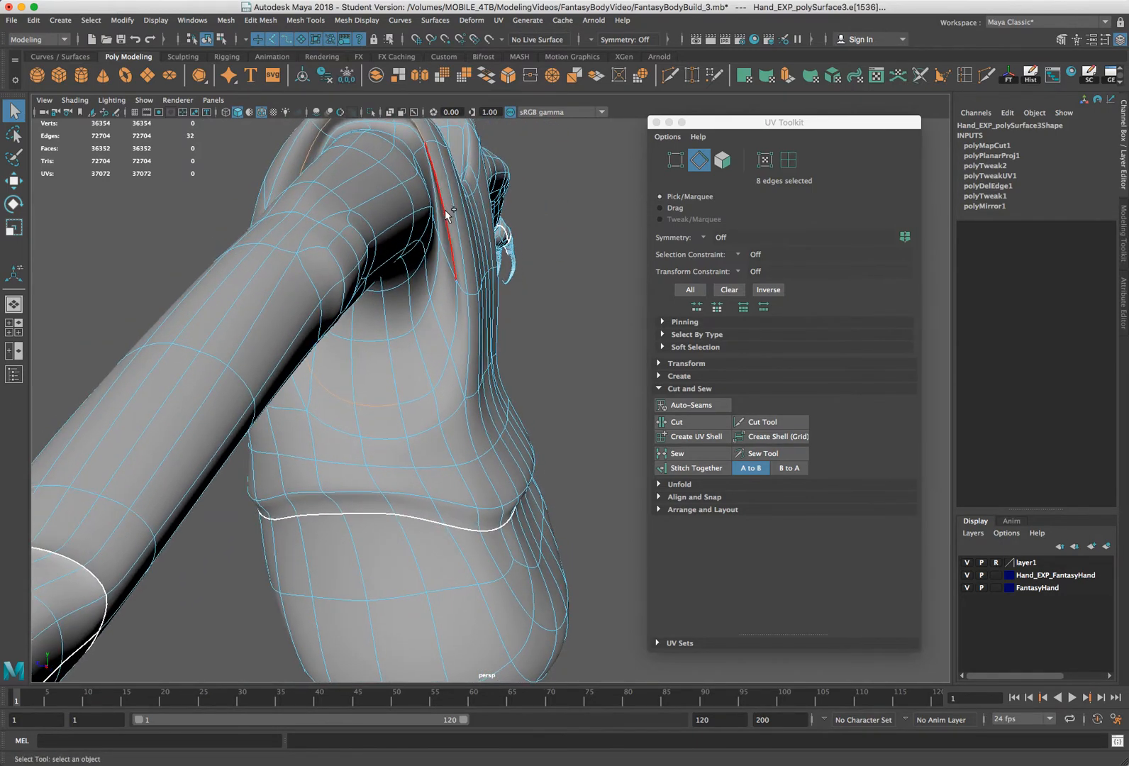
# Close the seam loop down the back and under the armpit, then cut the UVs along its 12 edges
pyautogui.keyDown('shift'); pyautogui.click(444, 209); pyautogui.keyUp('shift')
pyautogui.keyDown('shift'); pyautogui.click(421, 401); pyautogui.keyUp('shift')
pyautogui.keyDown('shift'); pyautogui.click(442, 351); pyautogui.keyUp('shift')
pyautogui.keyDown('shift'); pyautogui.click(454, 316); pyautogui.keyUp('shift')
pyautogui.moveTo(524, 346)
pyautogui.keyDown('alt'); pyautogui.mouseDown()
pyautogui.moveTo(569, 368)
pyautogui.moveTo(529, 355)
pyautogui.mouseUp(); pyautogui.keyUp('alt')
pyautogui.press('4')
pyautogui.press('5')
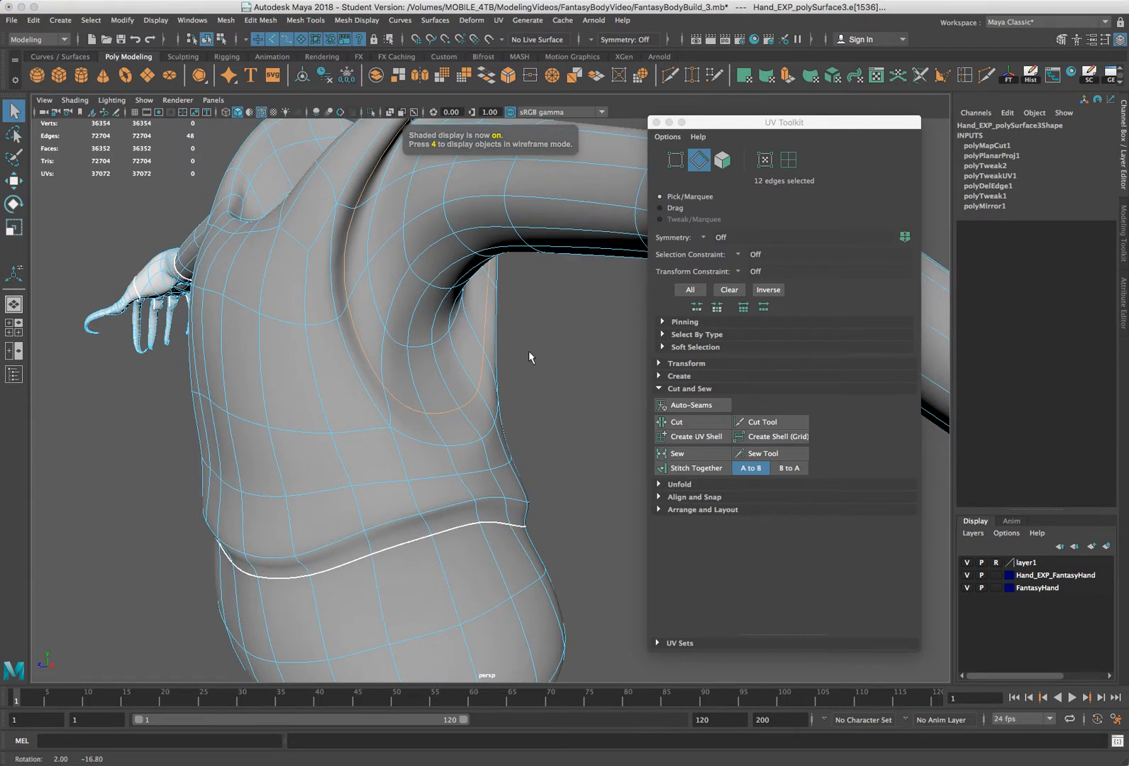
pyautogui.click(691, 428)
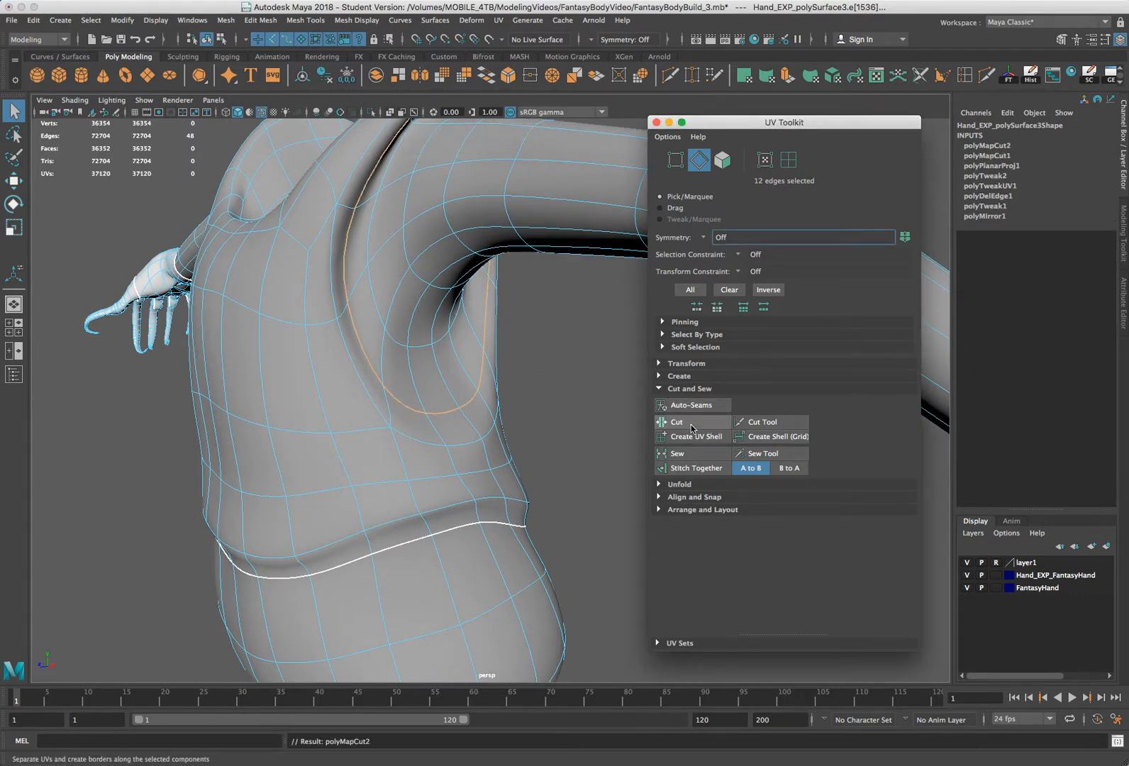
# Select the matching 12-edge loop around the opposite shoulder and armpit, and cut the UVs along it
pyautogui.keyDown('alt'); pyautogui.moveTo(397, 387); pyautogui.dragTo(487, 433); pyautogui.keyUp('alt')
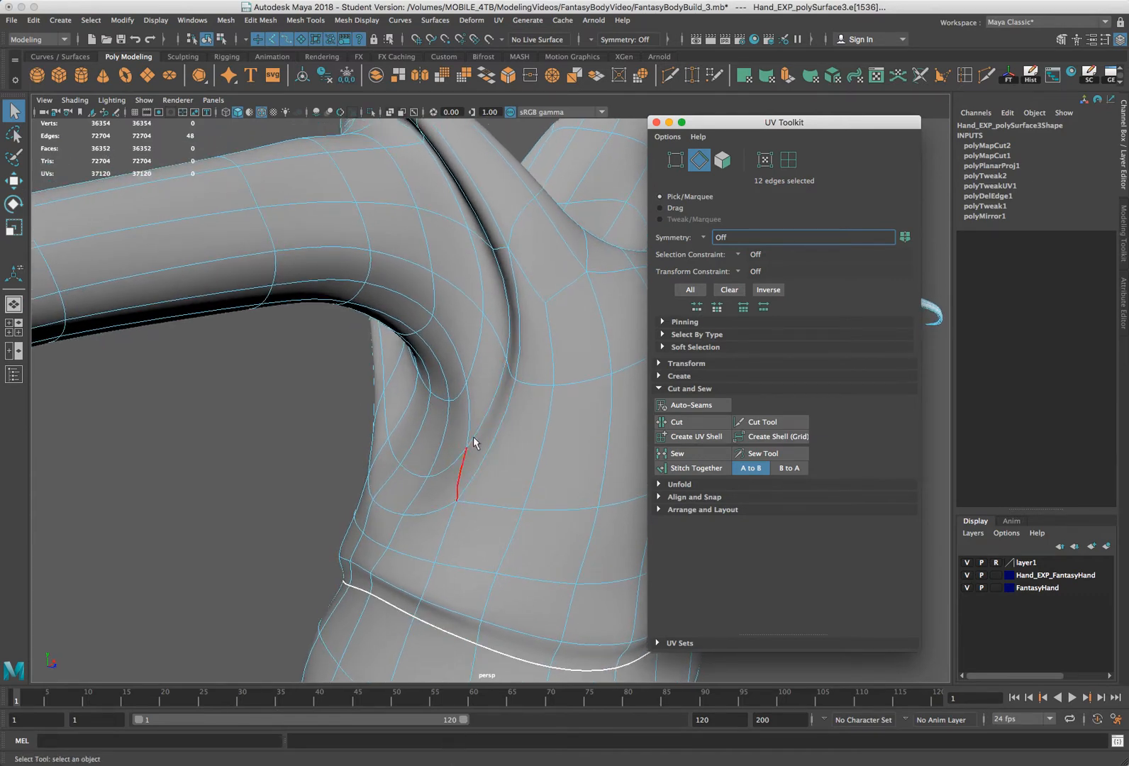
pyautogui.click(505, 327)
pyautogui.keyDown('shift'); pyautogui.click(505, 312); pyautogui.keyUp('shift')
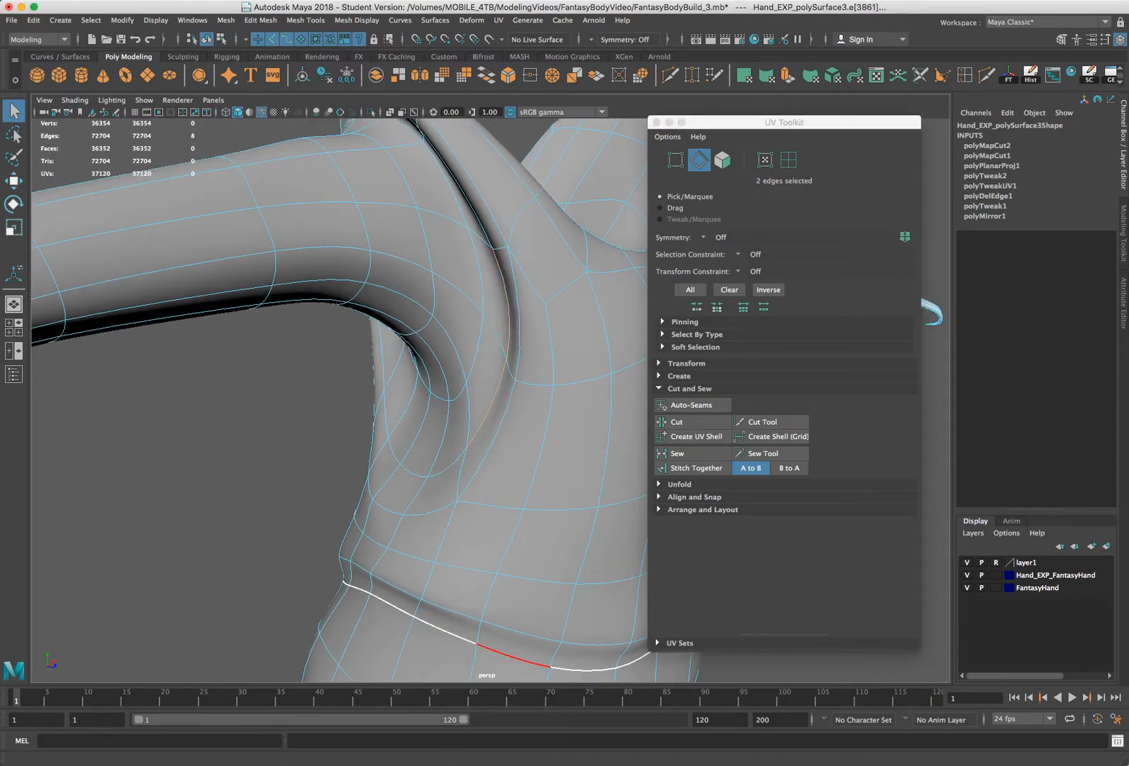
pyautogui.hotkey('ctrl', 'z')
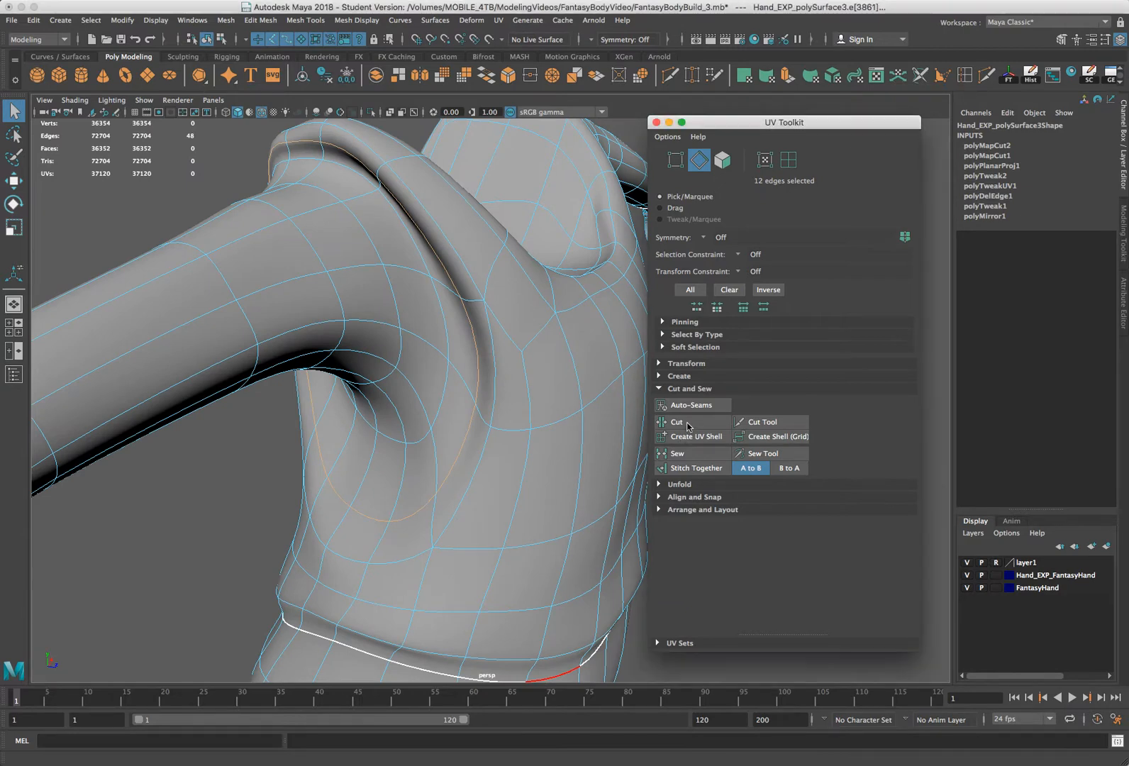
pyautogui.click(677, 422)
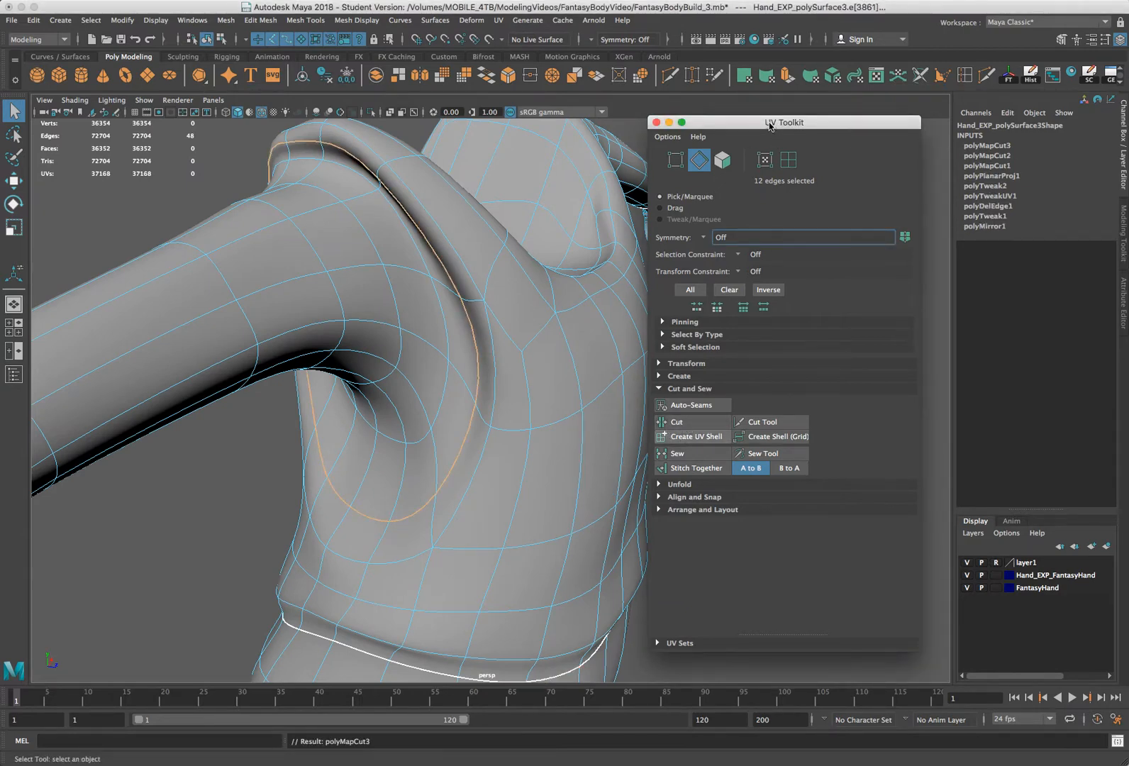
# Examine the waist and shoulder cuts and the collar hollow from the front, side and above
pyautogui.moveTo(769, 126); pyautogui.dragTo(955, 147)
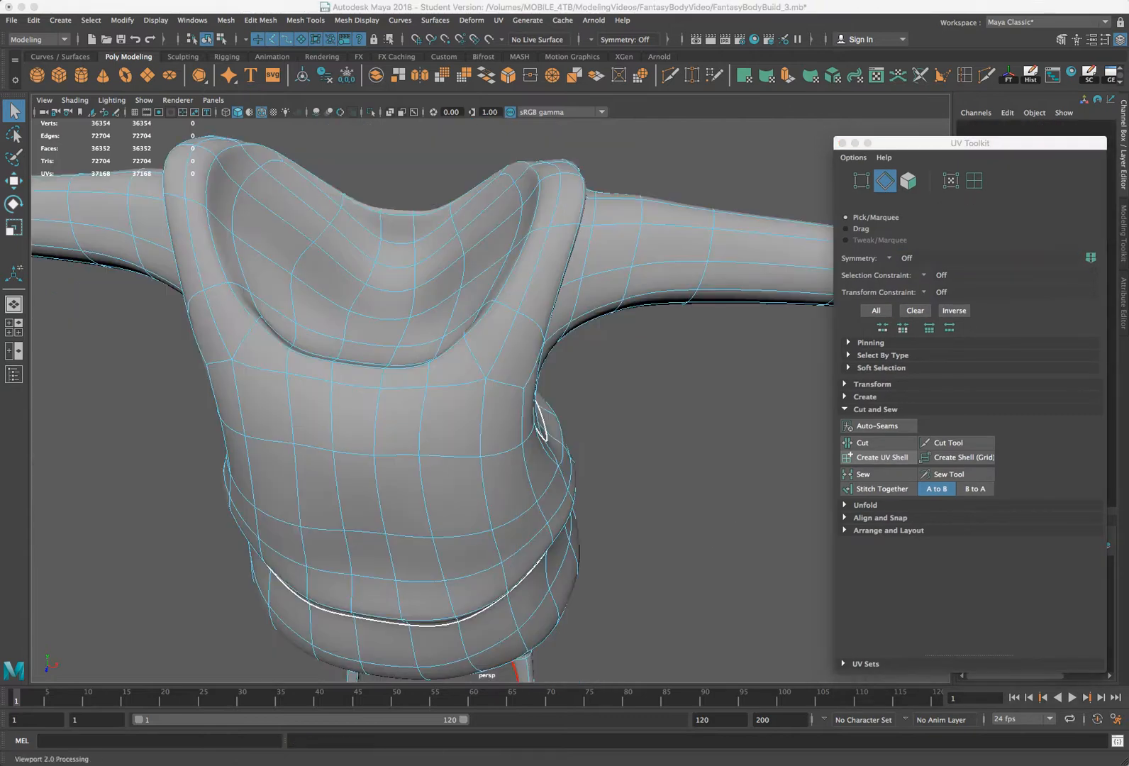
pyautogui.keyDown('alt'); pyautogui.moveTo(587, 536); pyautogui.dragTo(565, 533); pyautogui.keyUp('alt')
pyautogui.keyDown('alt'); pyautogui.moveTo(290, 170); pyautogui.dragTo(331, 203); pyautogui.keyUp('alt')
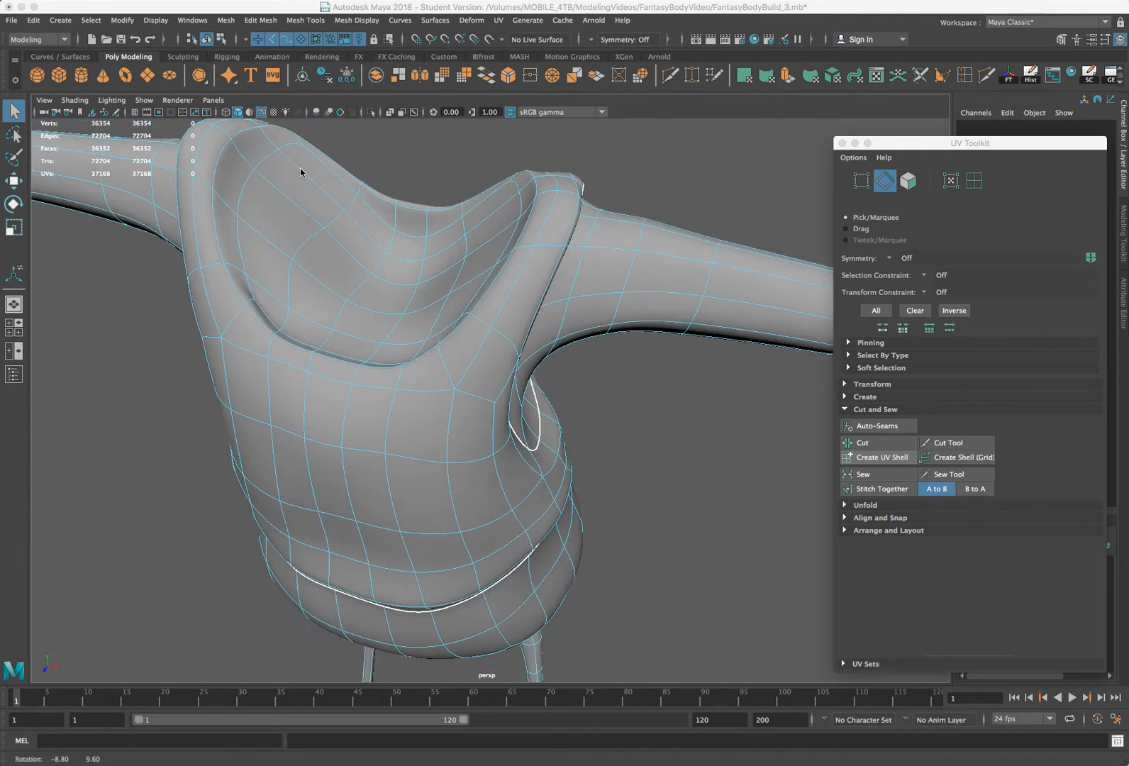
pyautogui.keyDown('alt'); pyautogui.moveTo(508, 395); pyautogui.dragTo(539, 345); pyautogui.keyUp('alt')
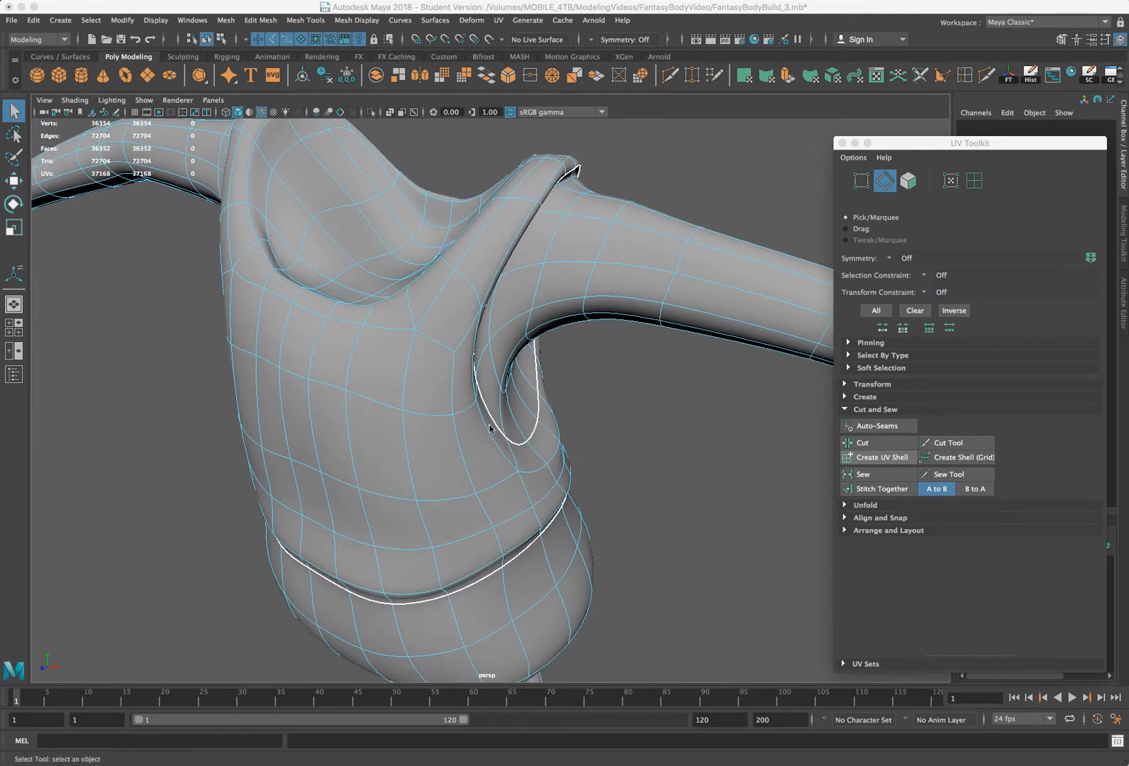
pyautogui.keyDown('alt'); pyautogui.moveTo(323, 268); pyautogui.dragTo(330, 287); pyautogui.keyUp('alt')
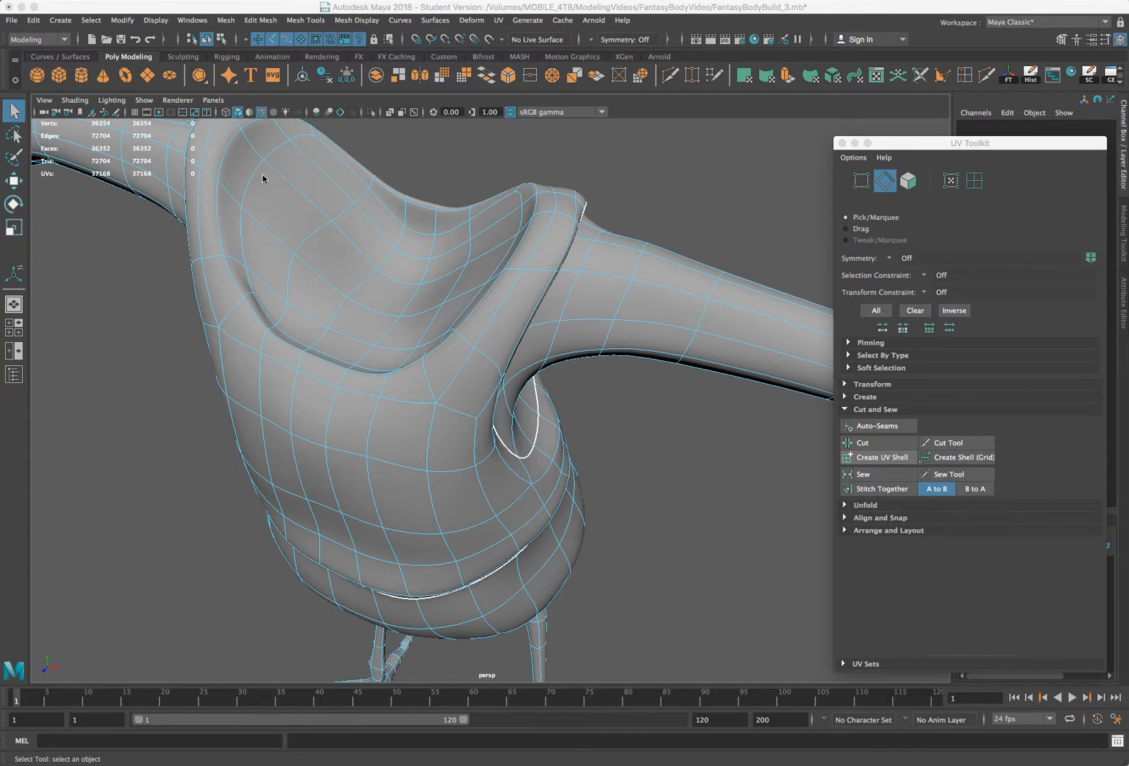
pyautogui.keyDown('alt'); pyautogui.moveTo(324, 184); pyautogui.dragTo(328, 199); pyautogui.keyUp('alt')
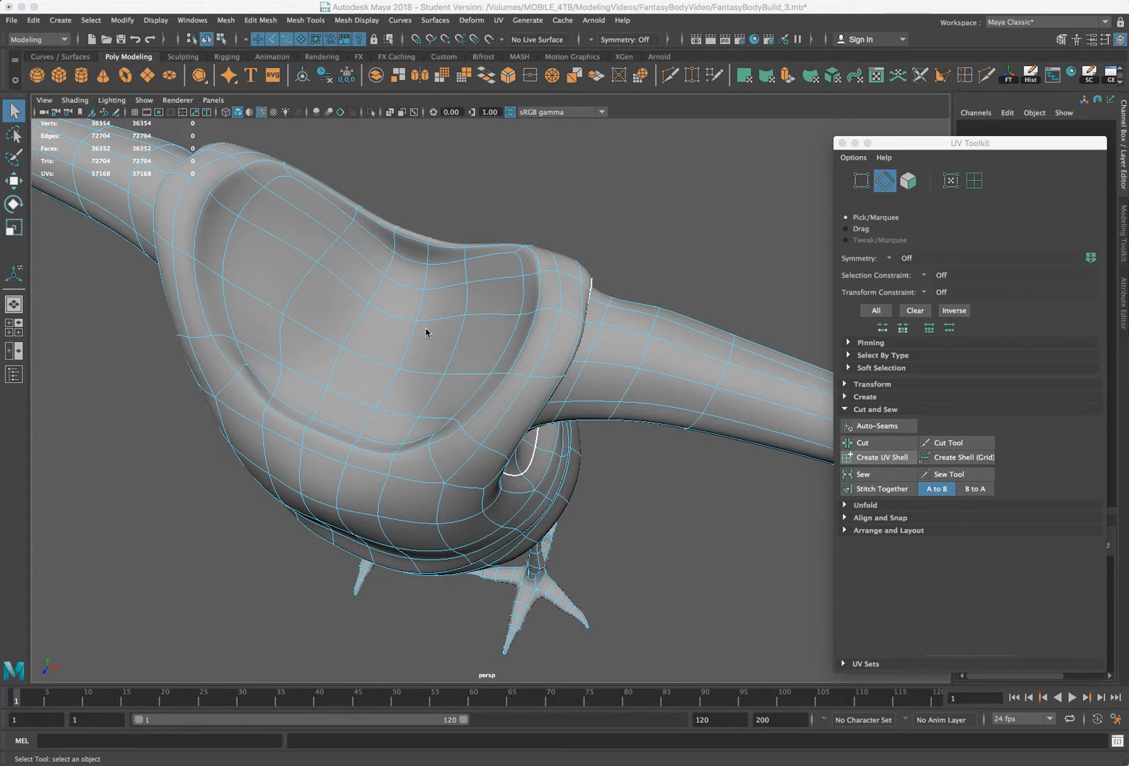
pyautogui.keyDown('alt'); pyautogui.moveTo(429, 332); pyautogui.dragTo(453, 319); pyautogui.keyUp('alt')
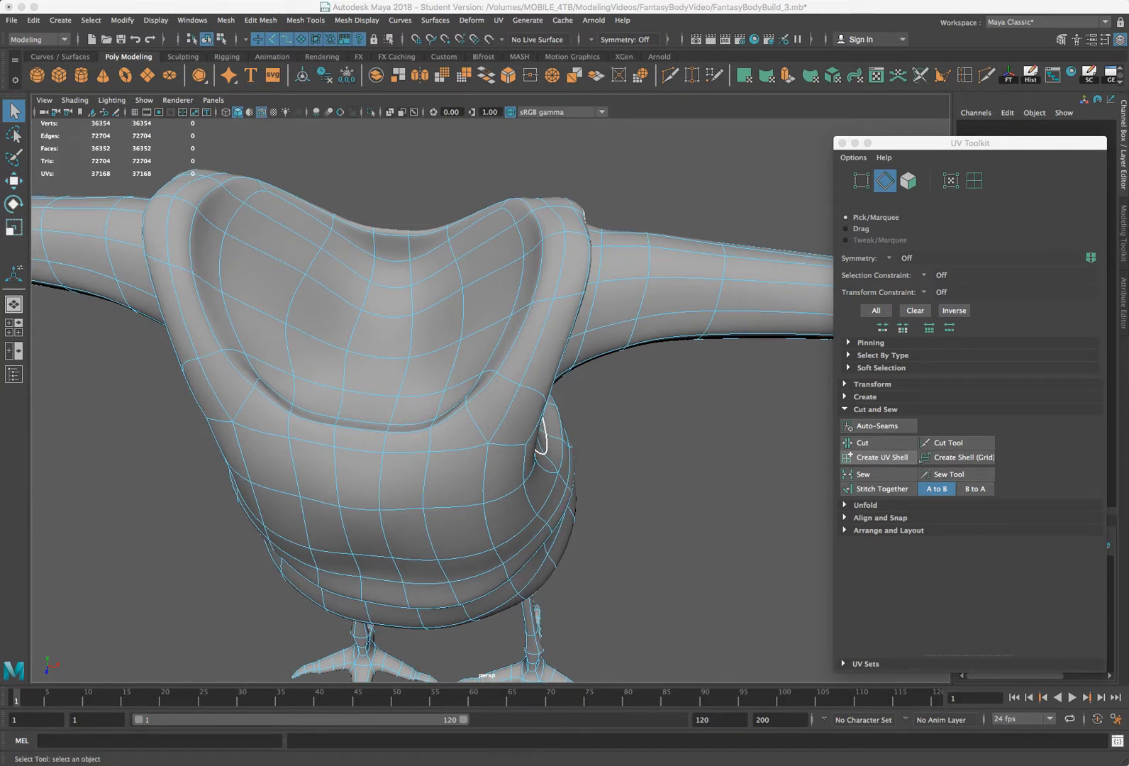
pyautogui.moveTo(970, 142); pyautogui.dragTo(910, 381)
pyautogui.keyDown('alt'); pyautogui.moveTo(654, 268); pyautogui.dragTo(667, 240); pyautogui.keyUp('alt')
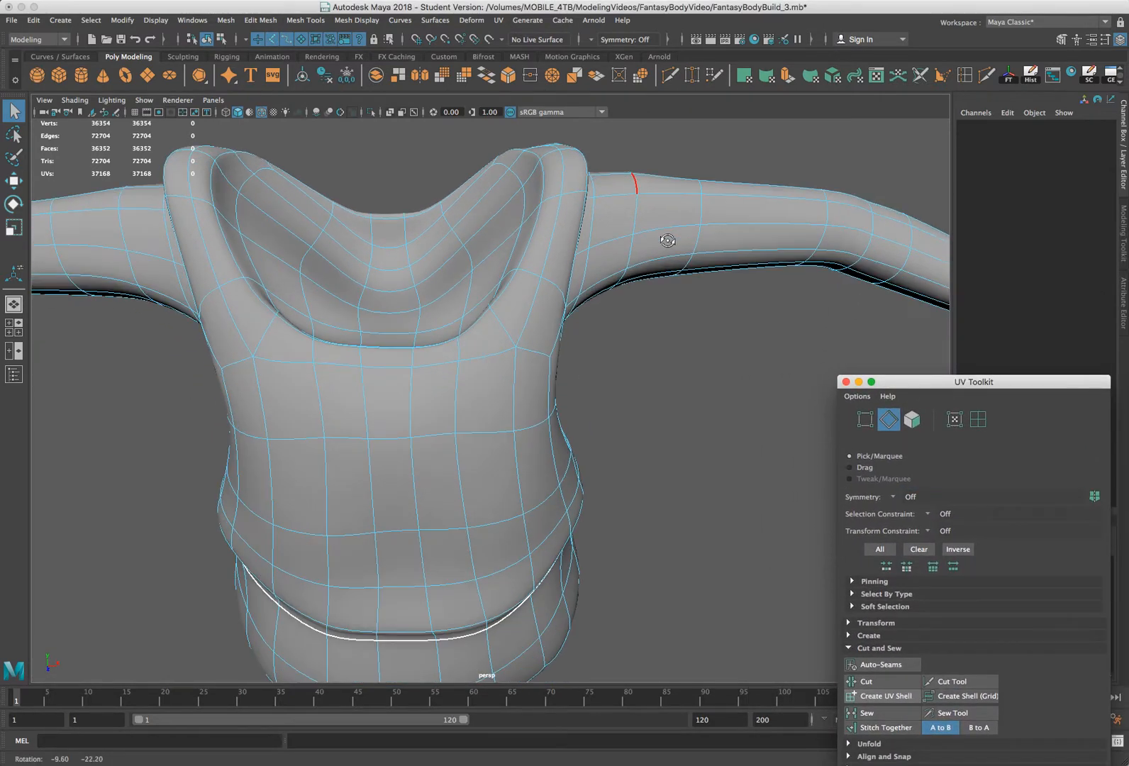
pyautogui.keyDown('alt'); pyautogui.moveTo(667, 241); pyautogui.dragTo(861, 162, button='middle'); pyautogui.keyUp('alt')
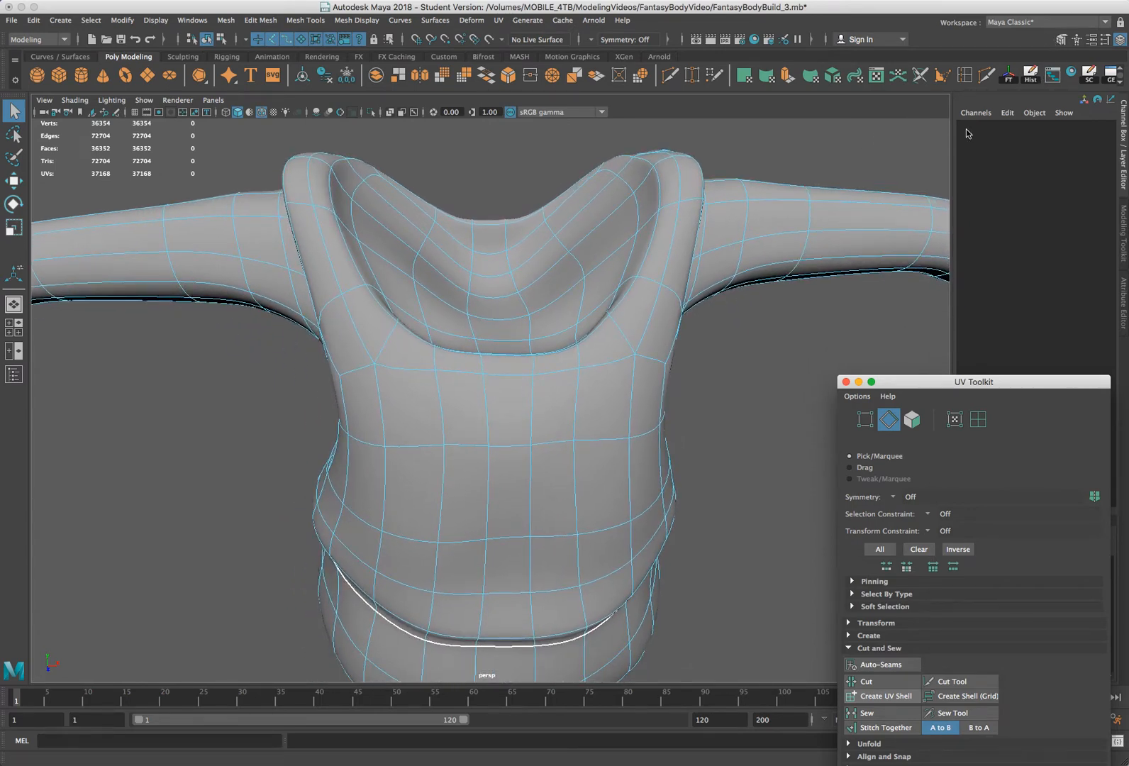
# Show the Modeling Toolkit, undock it as a floating window beside the body, and move the UV Toolkit out of the way
pyautogui.click(1062, 39)
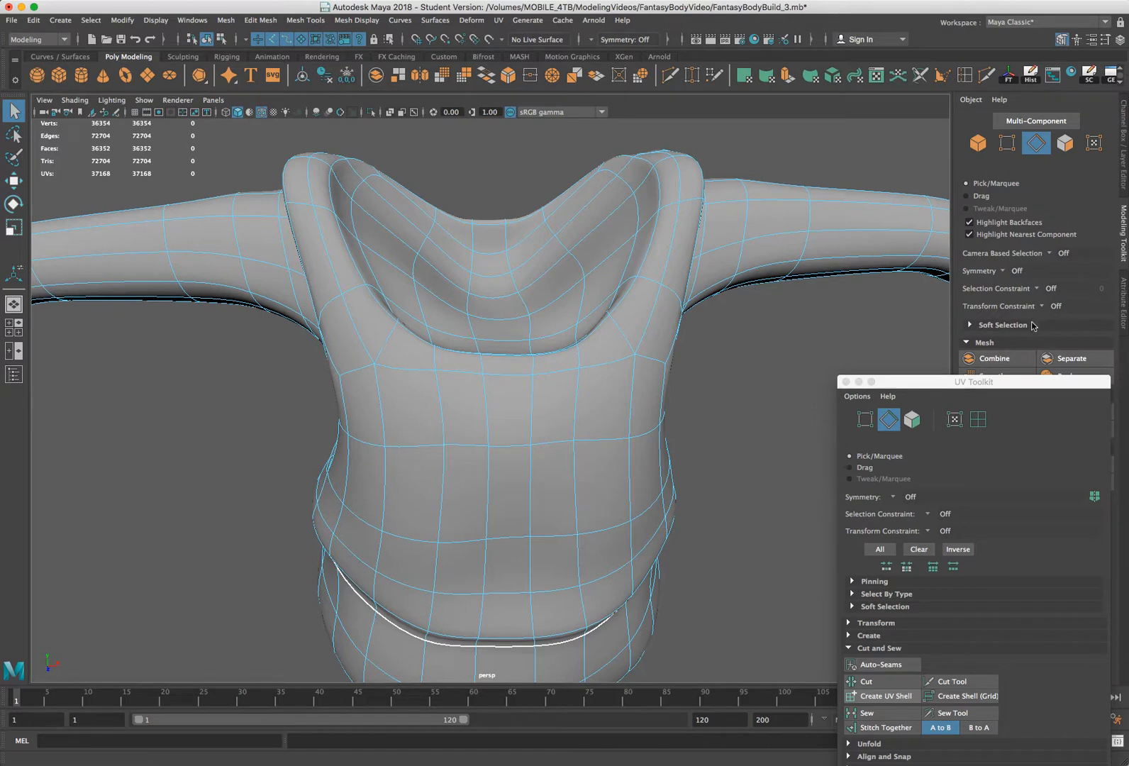
pyautogui.moveTo(1003, 383); pyautogui.dragTo(799, 312)
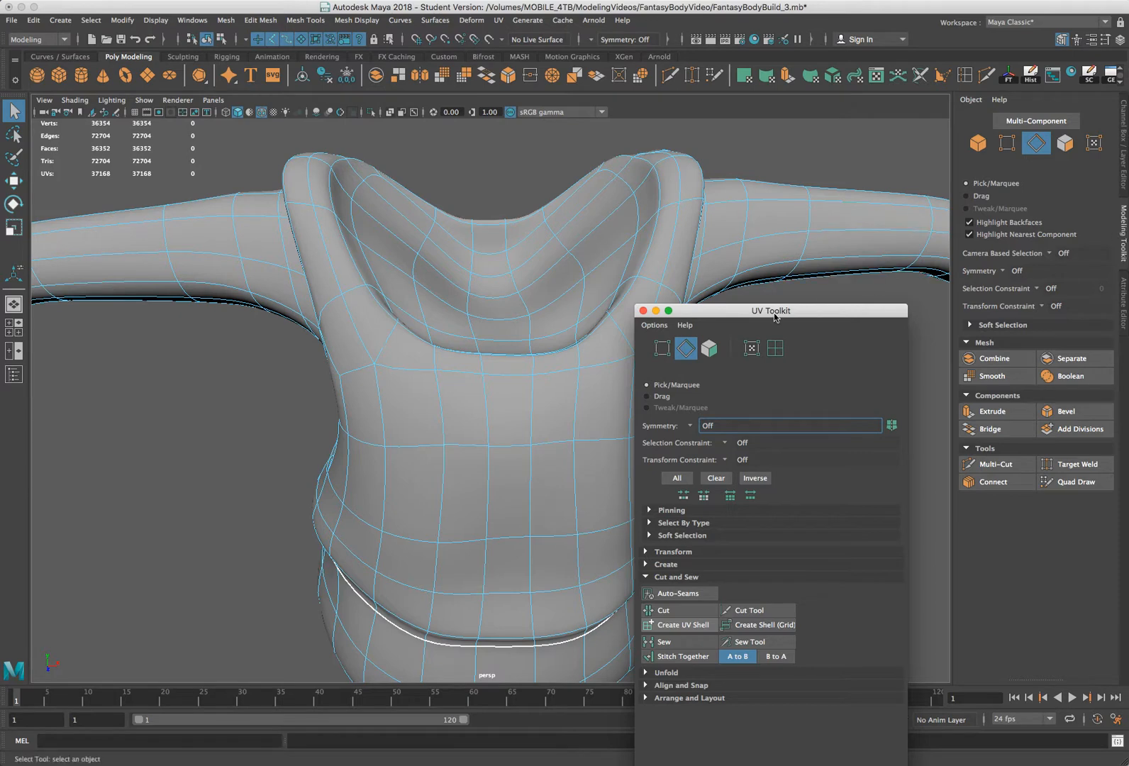
pyautogui.moveTo(774, 312); pyautogui.dragTo(759, 156)
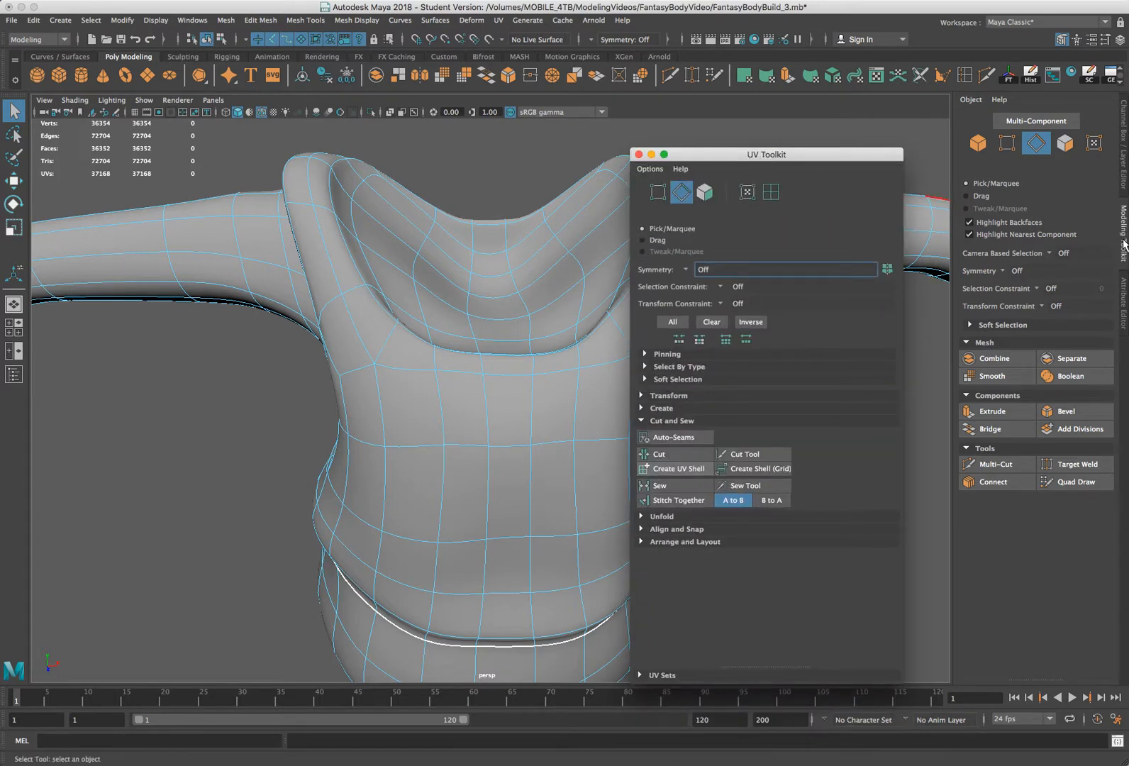
pyautogui.moveTo(844, 157); pyautogui.dragTo(858, 193)
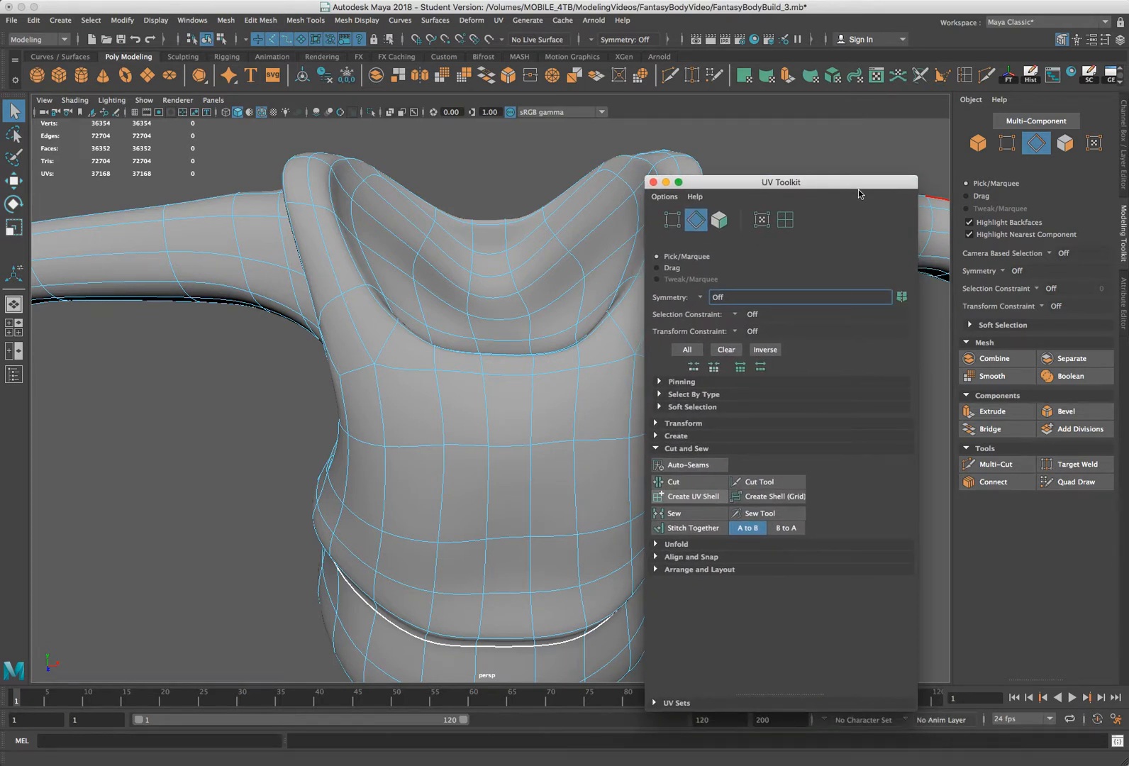
pyautogui.moveTo(858, 189); pyautogui.dragTo(794, 173)
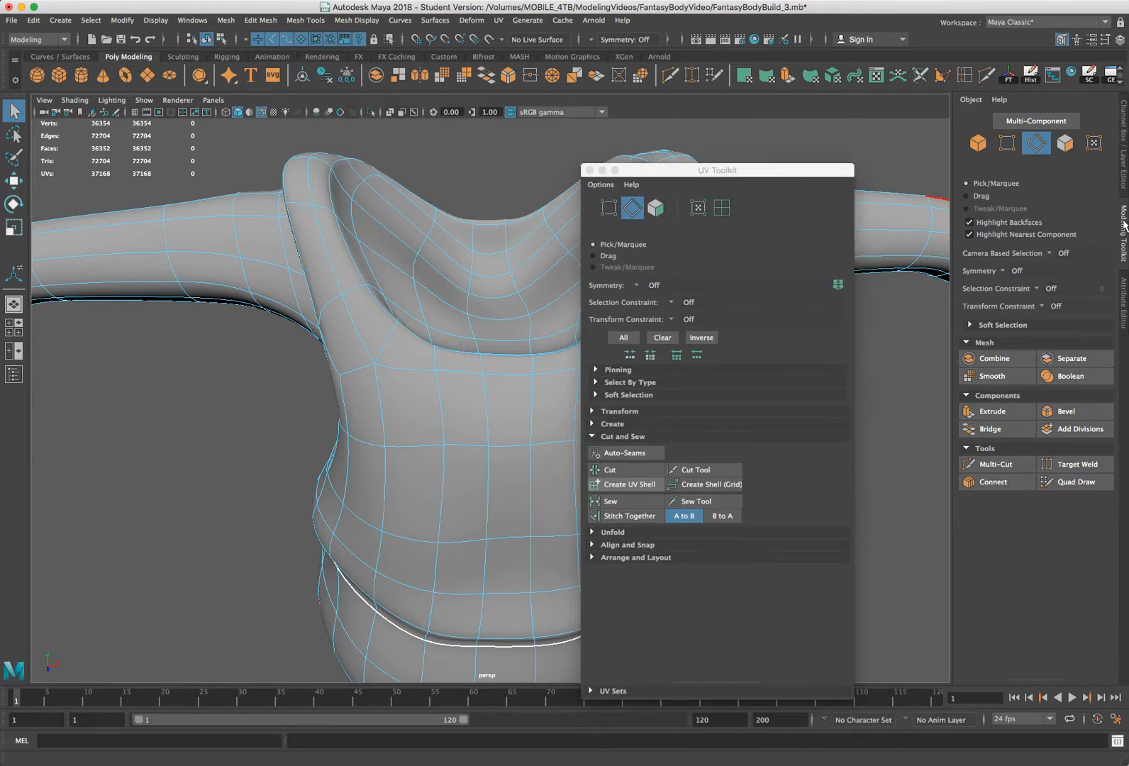
pyautogui.moveTo(1122, 223); pyautogui.dragTo(512, 192)
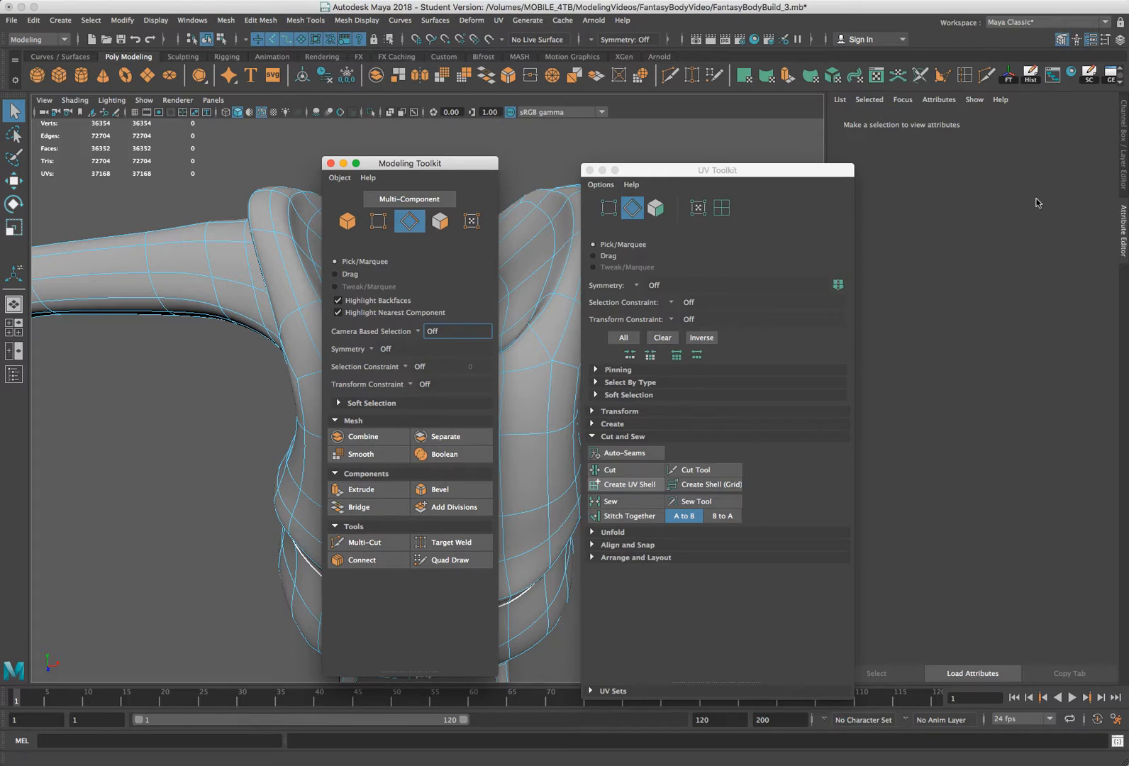
pyautogui.moveTo(428, 167); pyautogui.dragTo(736, 148)
pyautogui.moveTo(837, 170); pyautogui.dragTo(1128, 190)
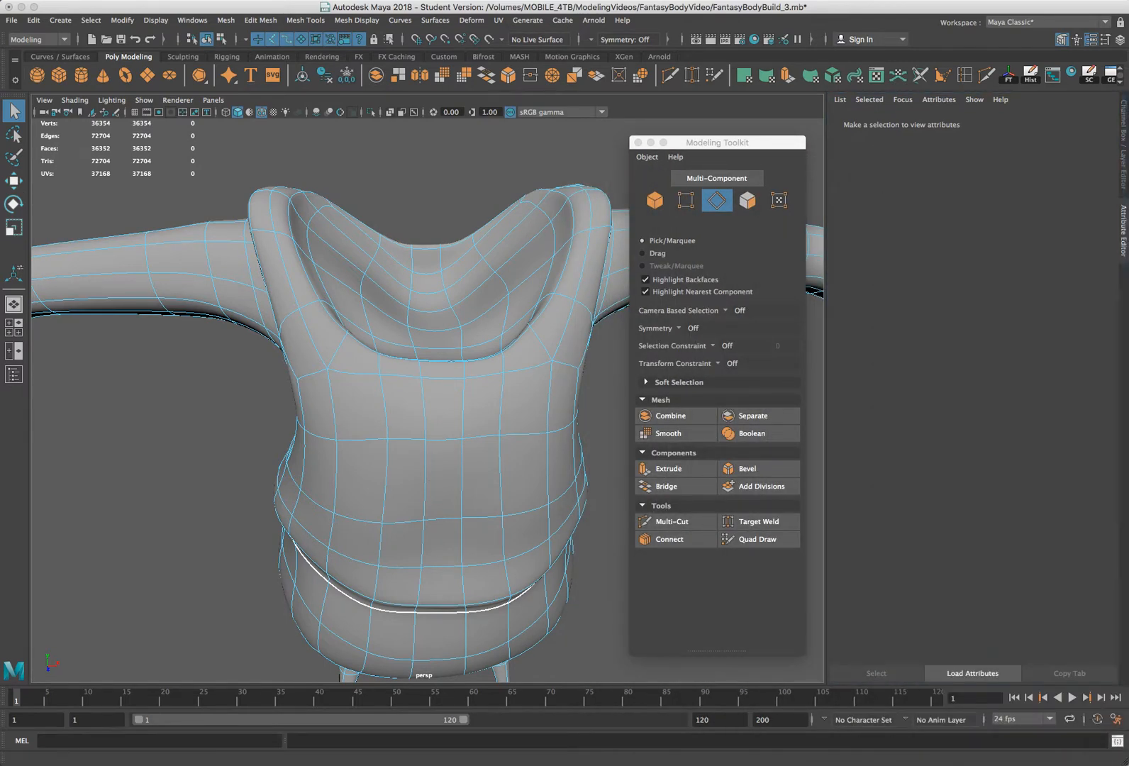
# Try the Modeling Toolkit's vertex, object, edge and face selection modes on the body, followed by Multi-Component selection
pyautogui.keyDown('alt'); pyautogui.moveTo(354, 307); pyautogui.dragTo(408, 280); pyautogui.keyUp('alt')
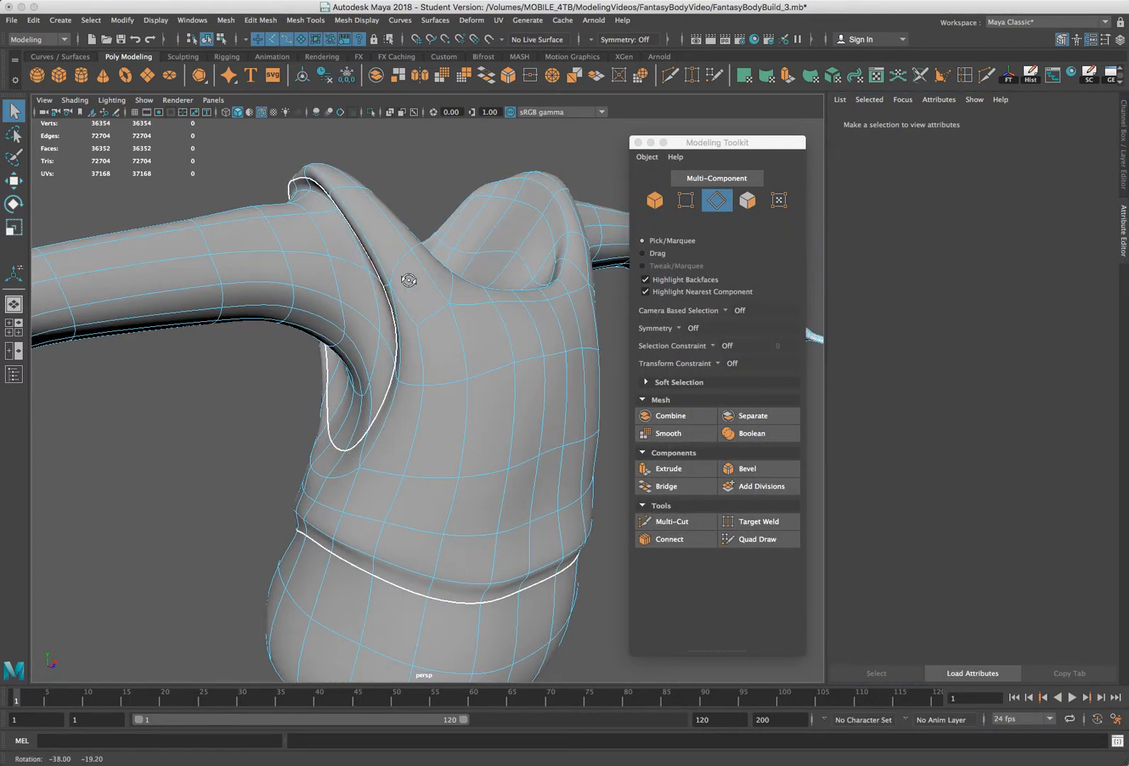
pyautogui.click(685, 201)
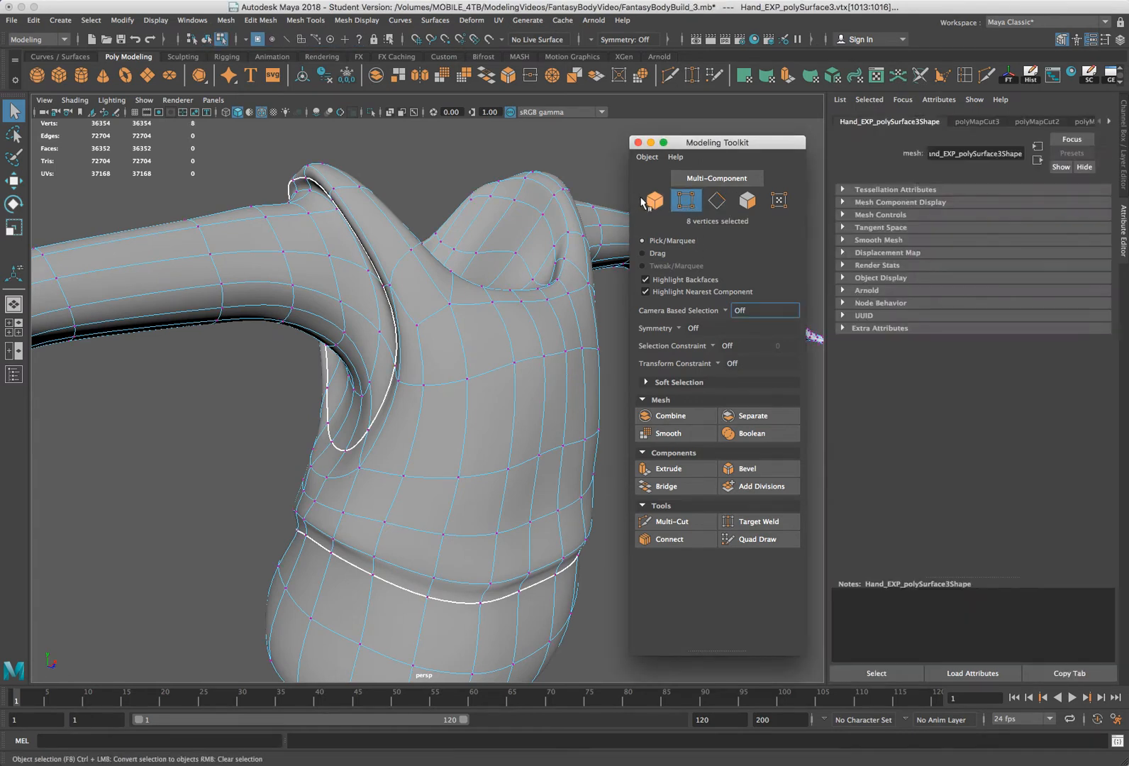
pyautogui.click(655, 201)
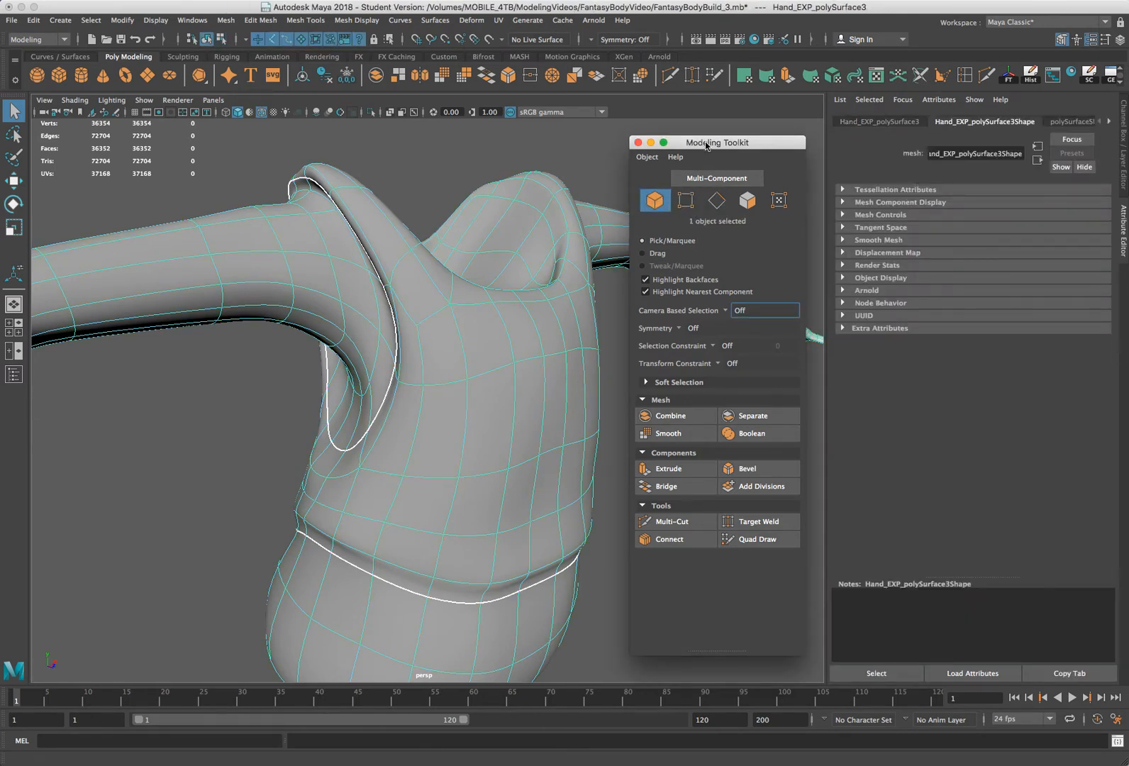
pyautogui.moveTo(708, 144); pyautogui.dragTo(756, 153)
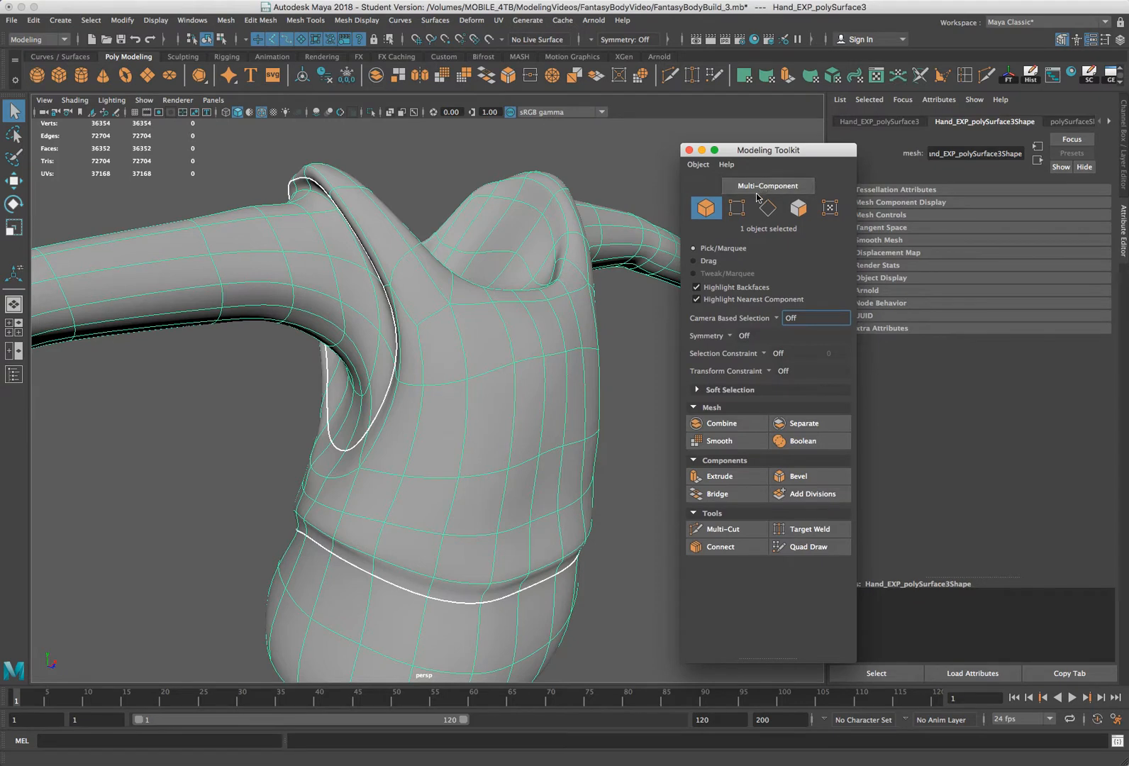
pyautogui.click(737, 208)
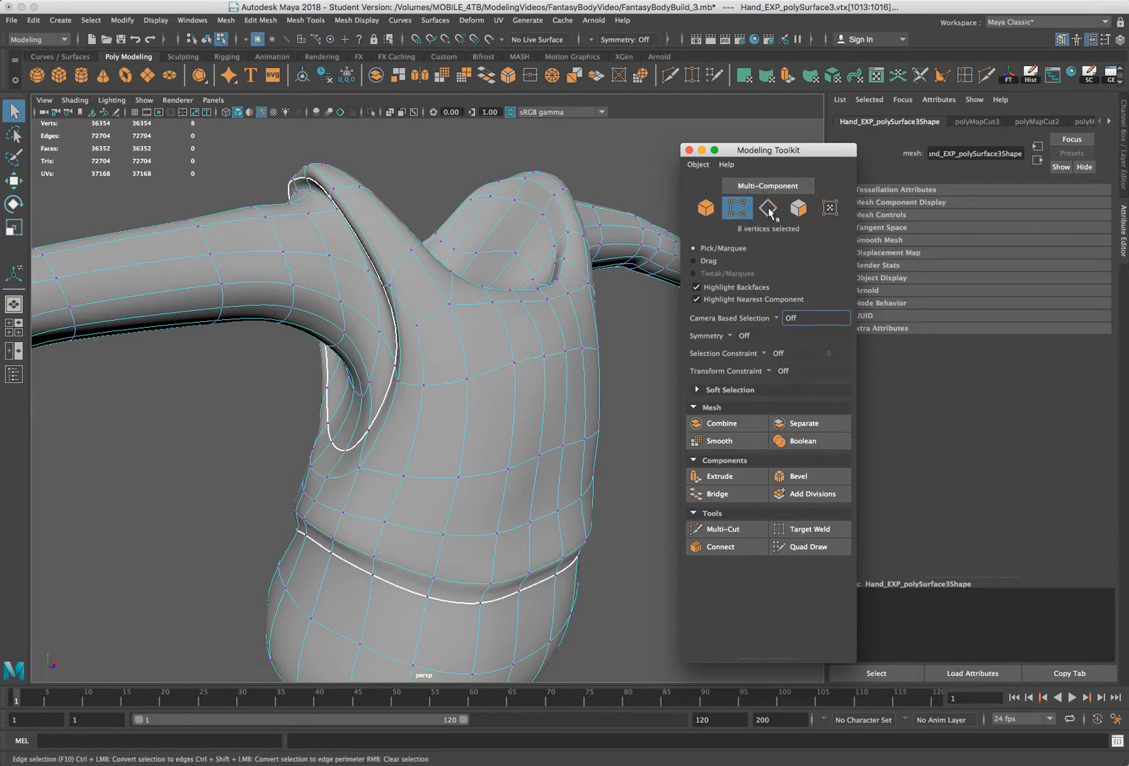
pyautogui.click(769, 209)
pyautogui.click(799, 208)
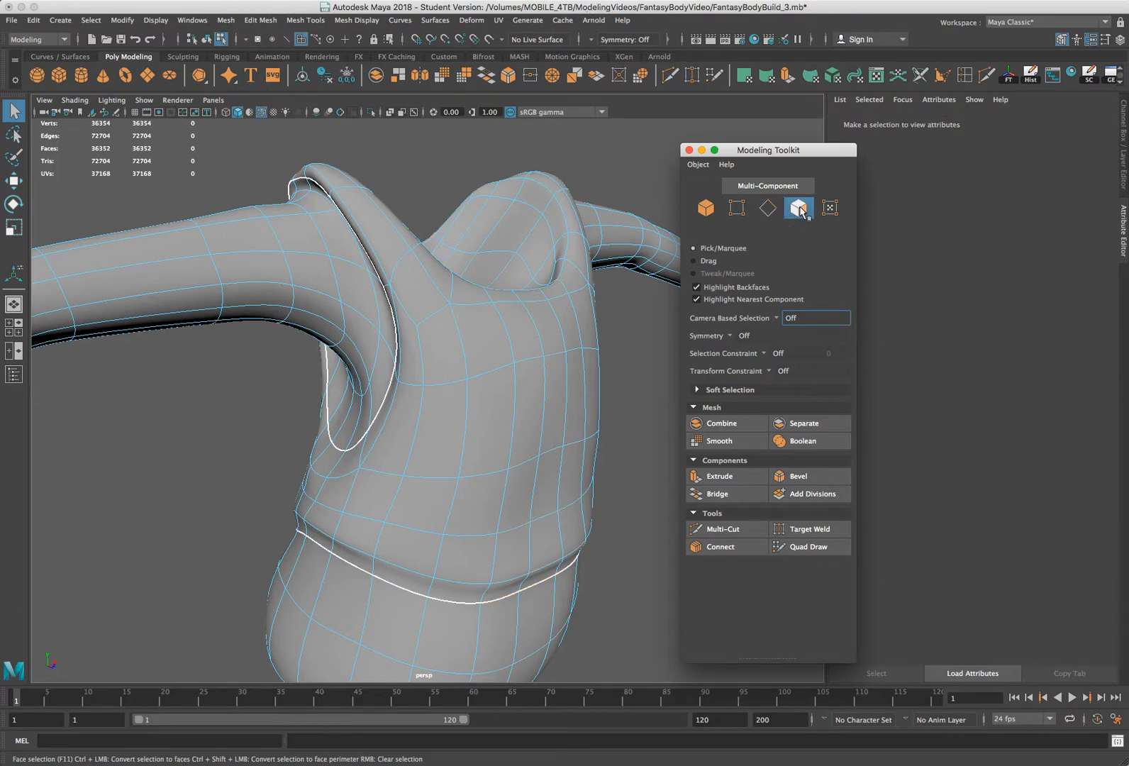
pyautogui.click(788, 187)
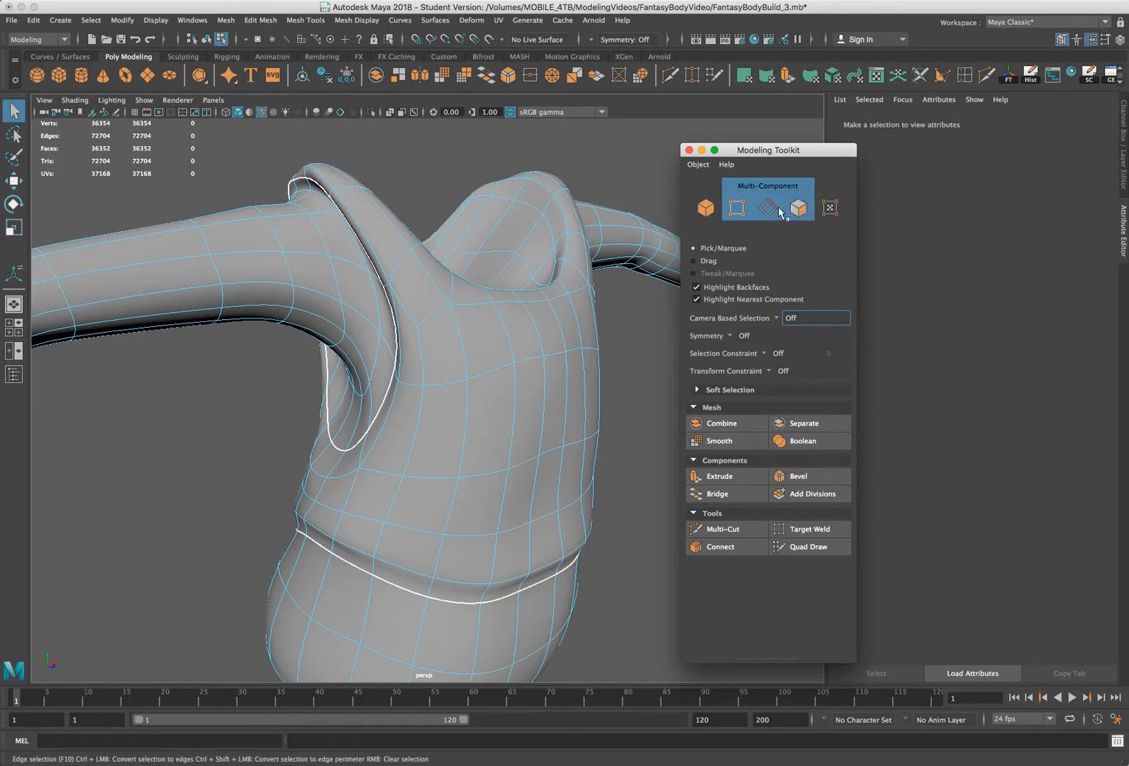
pyautogui.rightClick(428, 298)
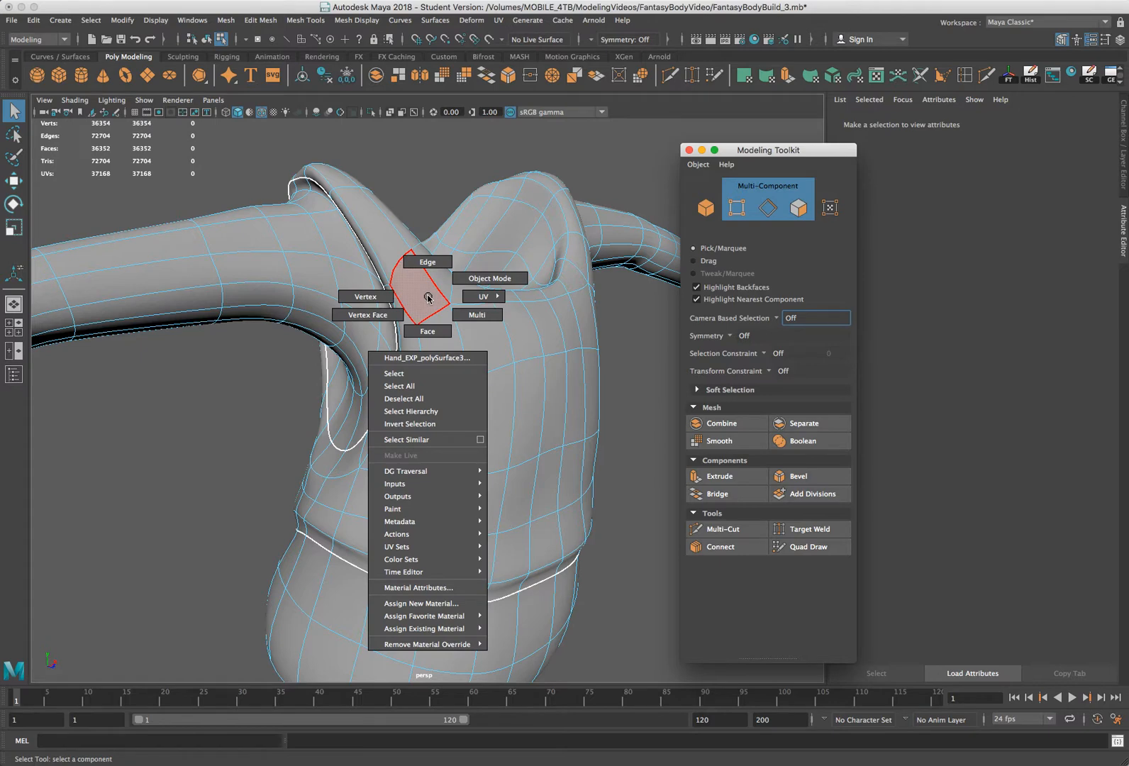
pyautogui.moveTo(425, 284); pyautogui.dragTo(409, 311, button='right')
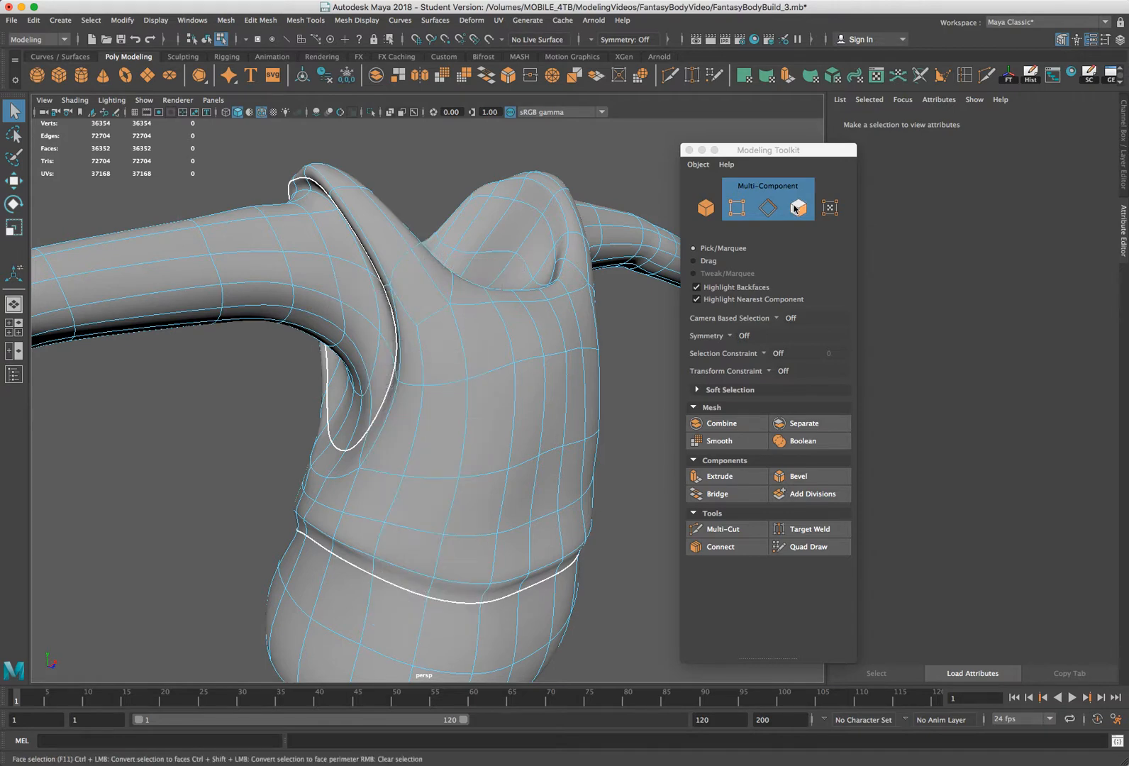
pyautogui.moveTo(768, 155); pyautogui.dragTo(742, 151)
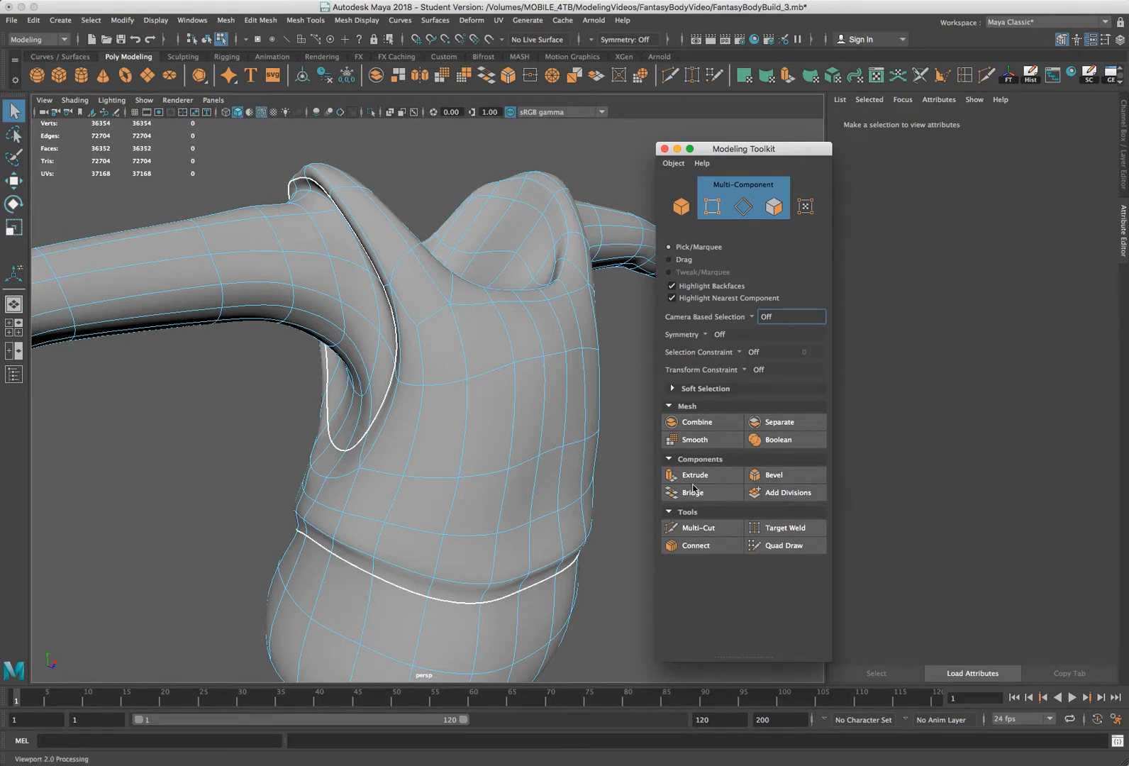
# Bring the UV Toolkit back beside the Modeling Toolkit, set edge selection, and arrange both windows clear of the collar
pyautogui.keyDown('alt'); pyautogui.moveTo(613, 423); pyautogui.dragTo(517, 446); pyautogui.keyUp('alt')
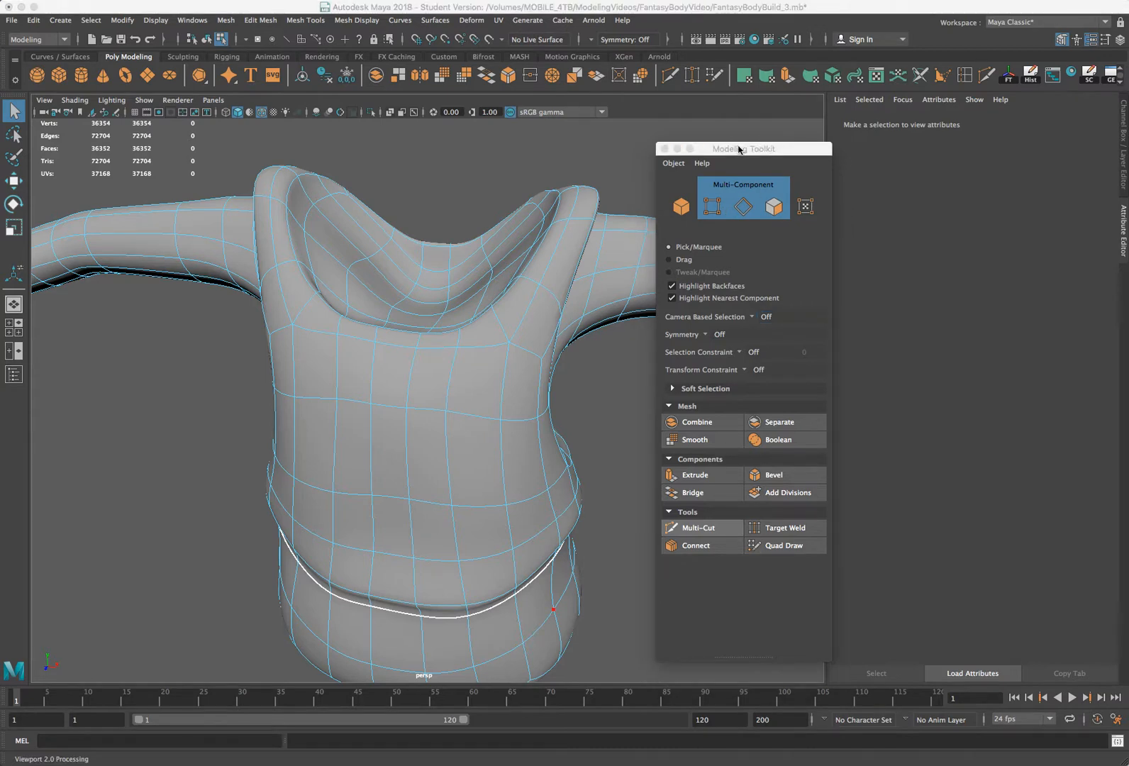
pyautogui.moveTo(739, 149); pyautogui.dragTo(693, 156)
pyautogui.moveTo(1127, 146); pyautogui.dragTo(1037, 152)
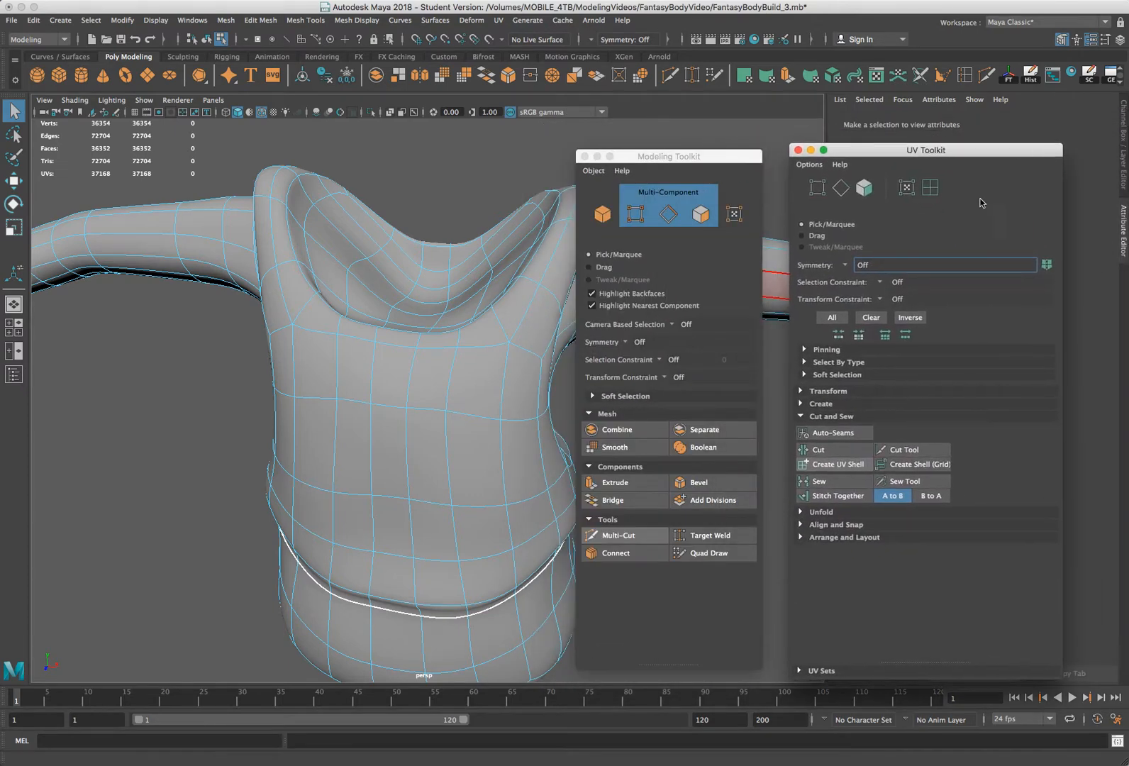
pyautogui.click(668, 214)
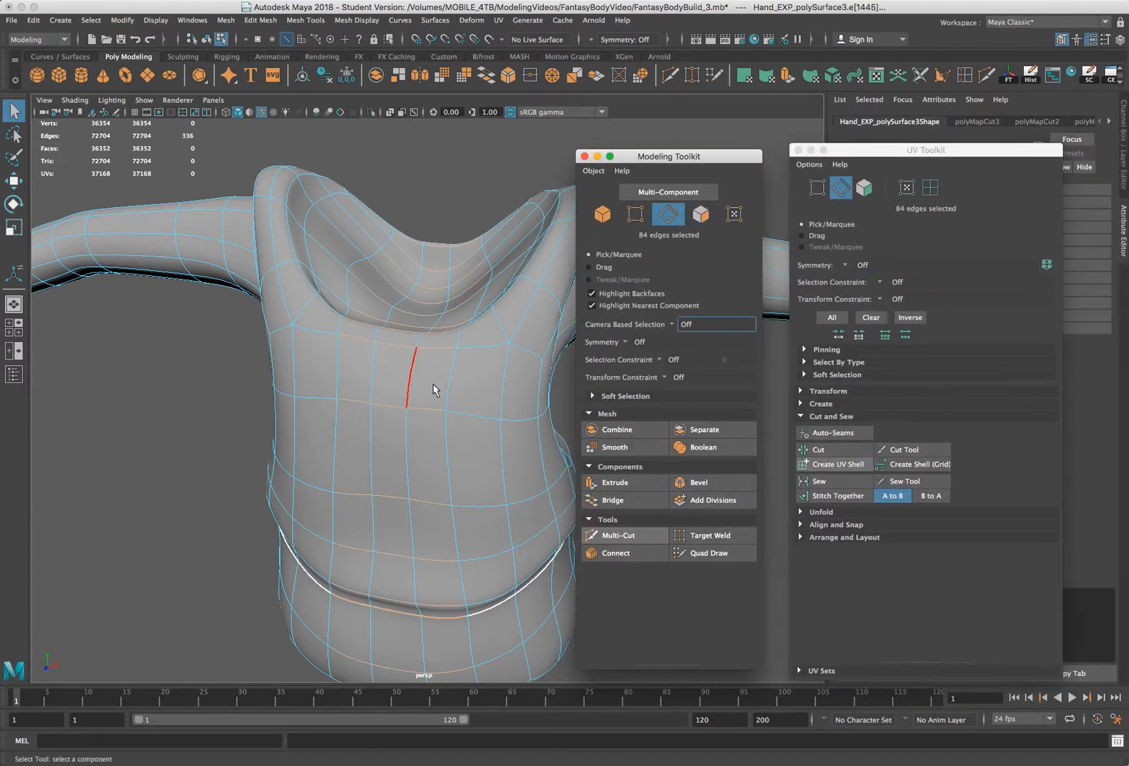
pyautogui.keyDown('alt'); pyautogui.moveTo(521, 486); pyautogui.dragTo(489, 368); pyautogui.keyUp('alt')
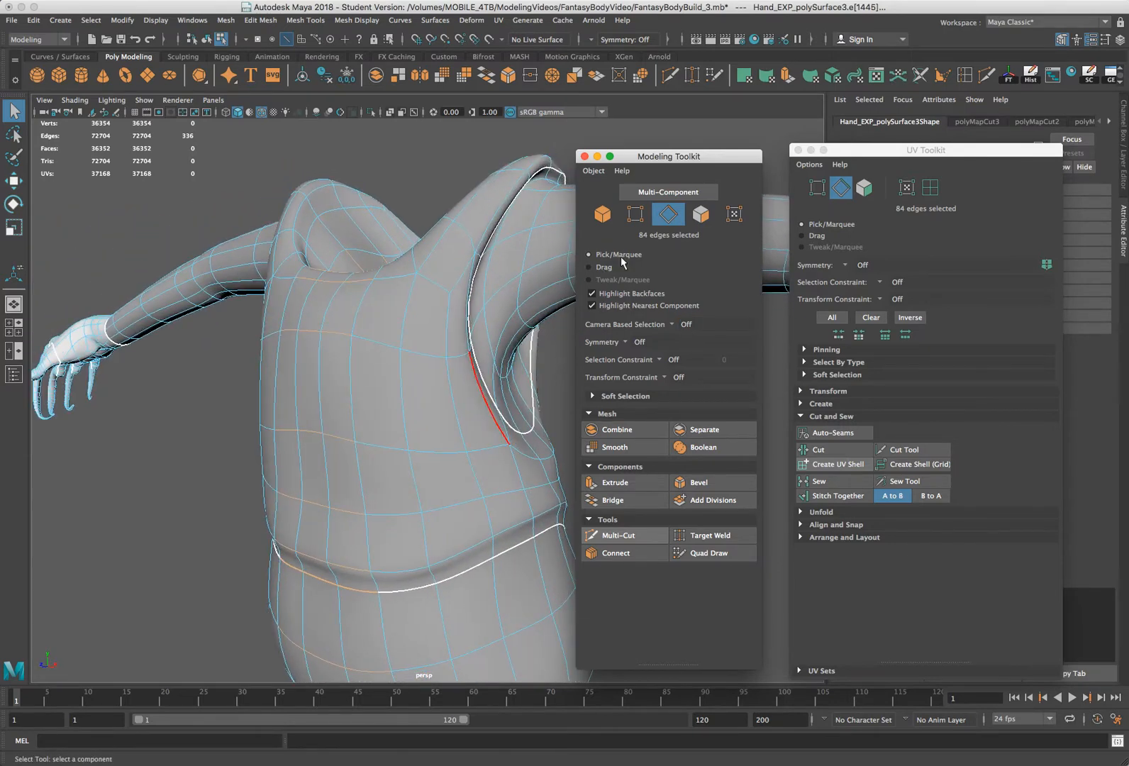
pyautogui.moveTo(699, 157); pyautogui.dragTo(726, 129)
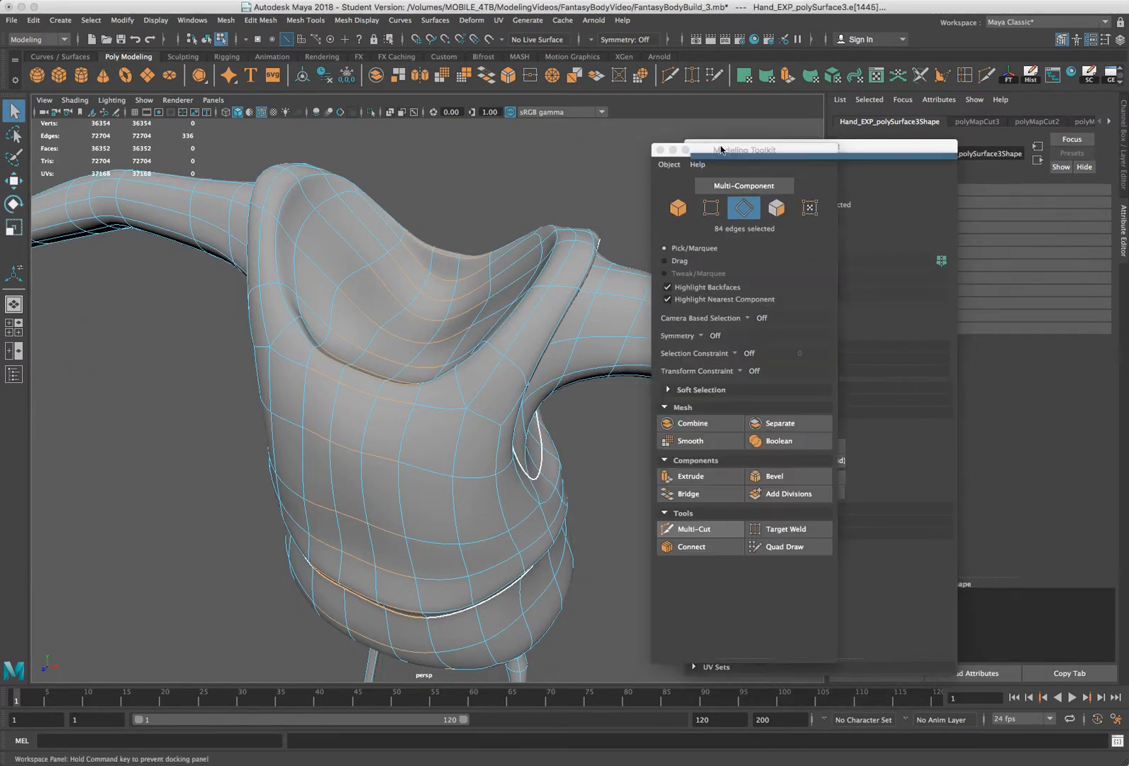
pyautogui.moveTo(720, 146); pyautogui.dragTo(660, 137)
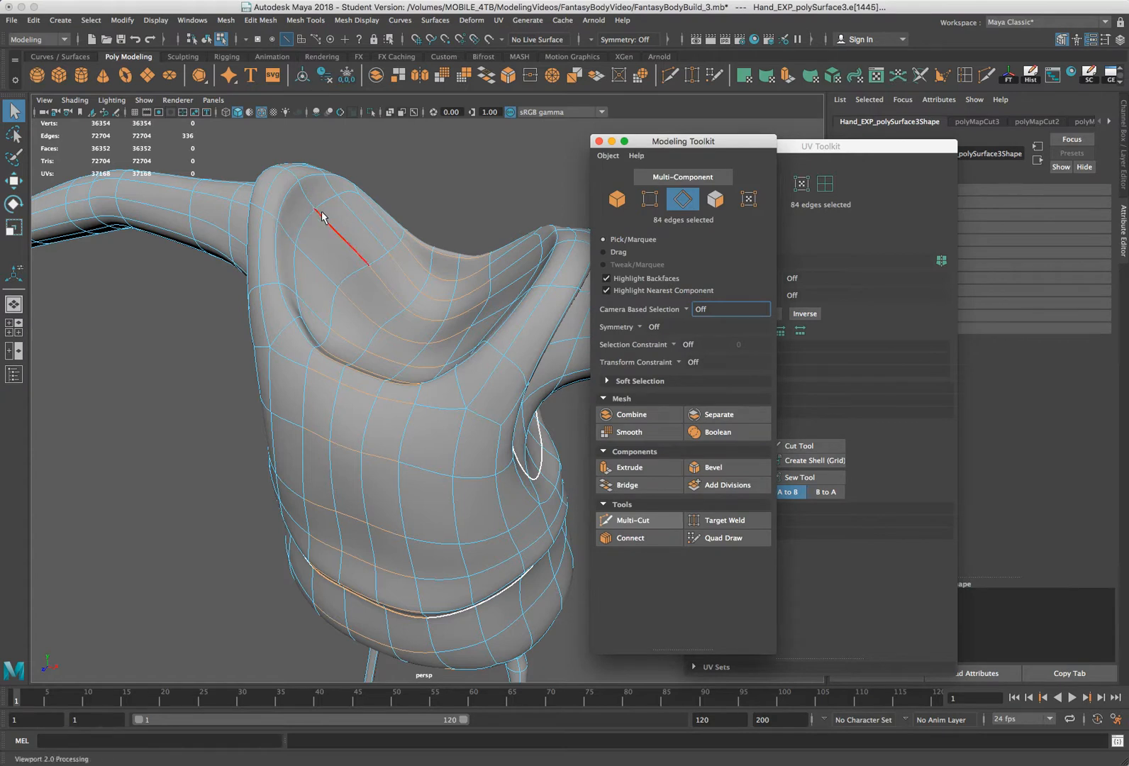
# Start a new edge selection inside the collar hollow, picking the seam edges around one shoulder toward the back
pyautogui.click(649, 199)
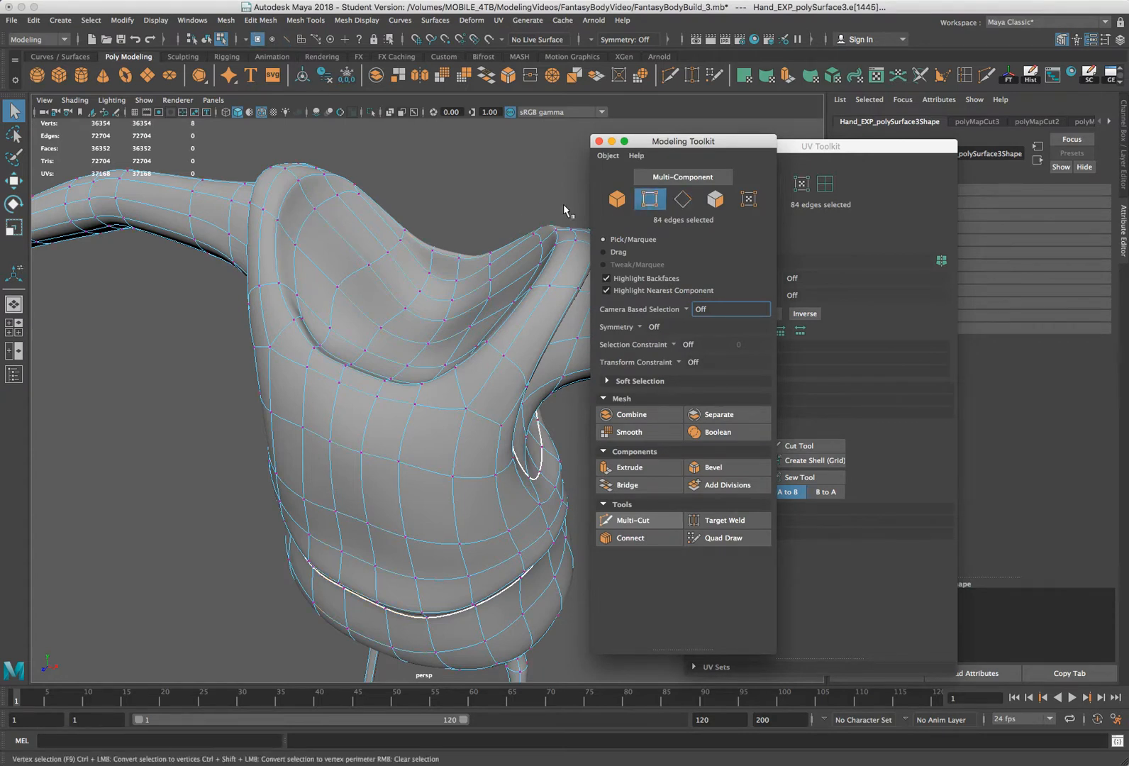
pyautogui.click(303, 222)
pyautogui.click(322, 205)
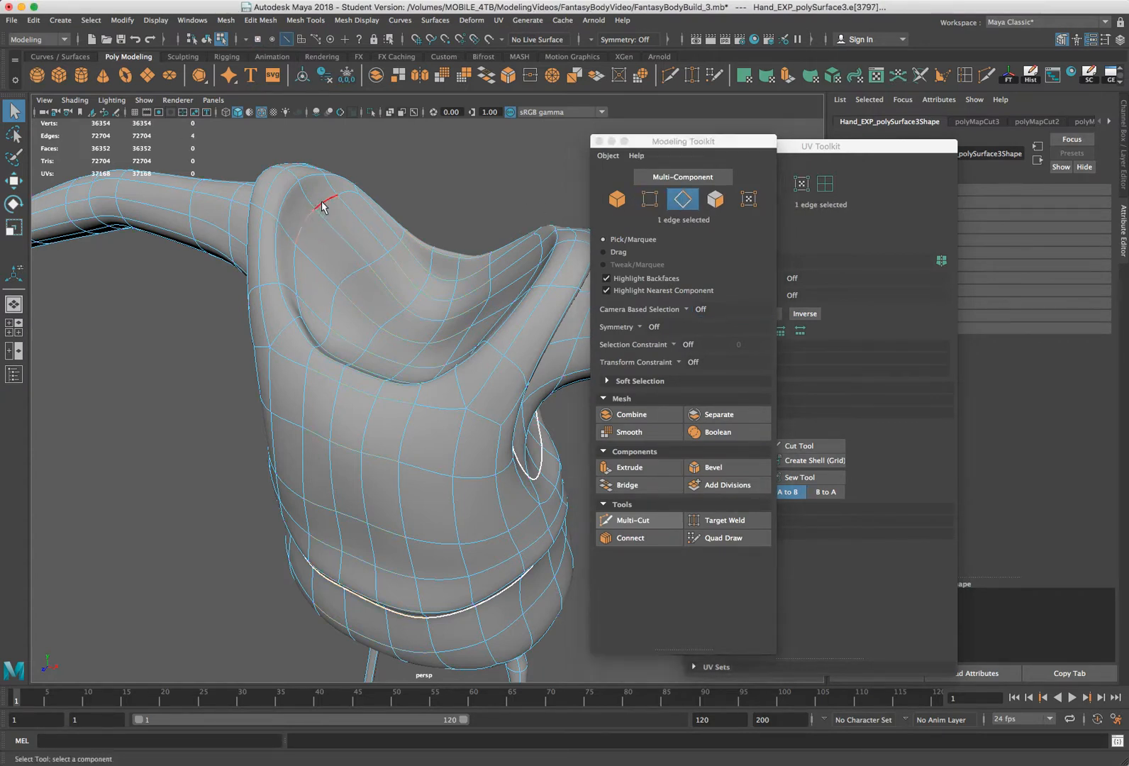
pyautogui.doubleClick(322, 205)
pyautogui.keyDown('alt'); pyautogui.moveTo(334, 228); pyautogui.dragTo(401, 254); pyautogui.keyUp('alt')
pyautogui.keyDown('shift'); pyautogui.click(424, 295); pyautogui.keyUp('shift')
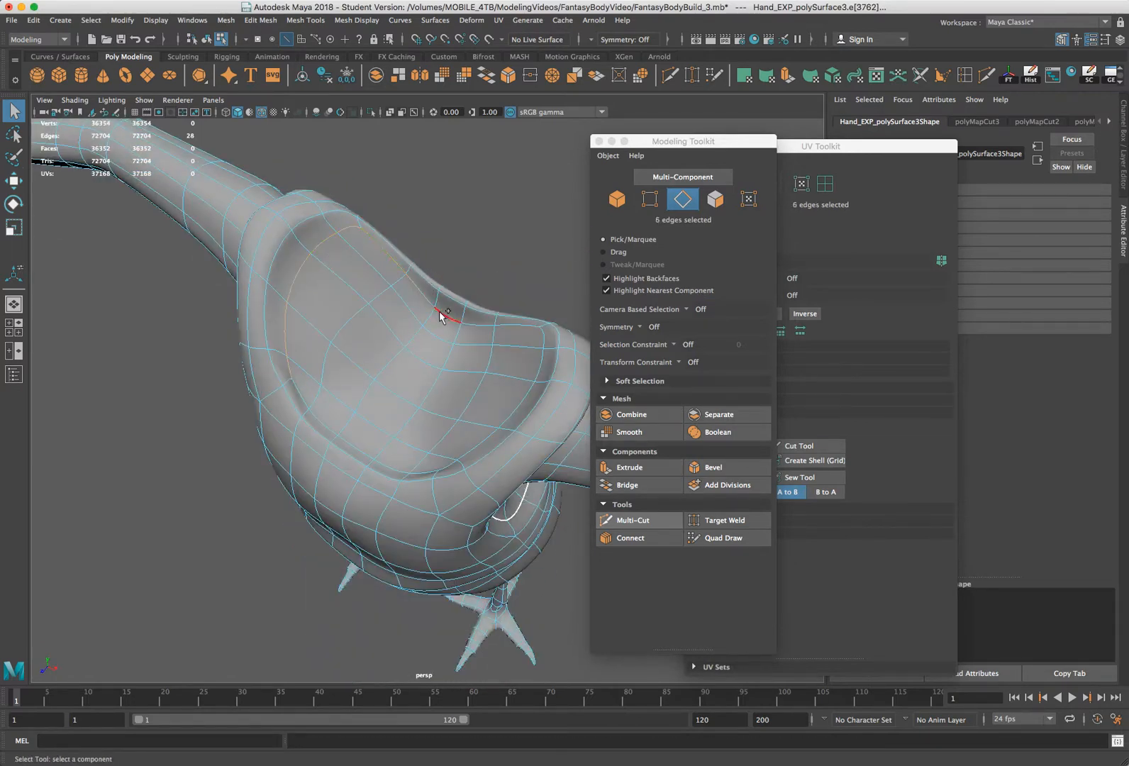
# Extend the collar seam selection along the back rim and down around the opposite shoulder
pyautogui.keyDown('shift'); pyautogui.click(454, 320); pyautogui.keyUp('shift')
pyautogui.keyDown('shift'); pyautogui.click(479, 326); pyautogui.keyUp('shift')
pyautogui.keyDown('shift'); pyautogui.click(516, 327); pyautogui.keyUp('shift')
pyautogui.keyDown('shift'); pyautogui.click(547, 335); pyautogui.keyUp('shift')
pyautogui.keyDown('shift'); pyautogui.click(548, 351); pyautogui.keyUp('shift')
pyautogui.keyDown('shift'); pyautogui.click(543, 367); pyautogui.keyUp('shift')
pyautogui.keyDown('shift'); pyautogui.click(538, 379); pyautogui.keyUp('shift')
pyautogui.keyDown('shift'); pyautogui.click(494, 434); pyautogui.keyUp('shift')
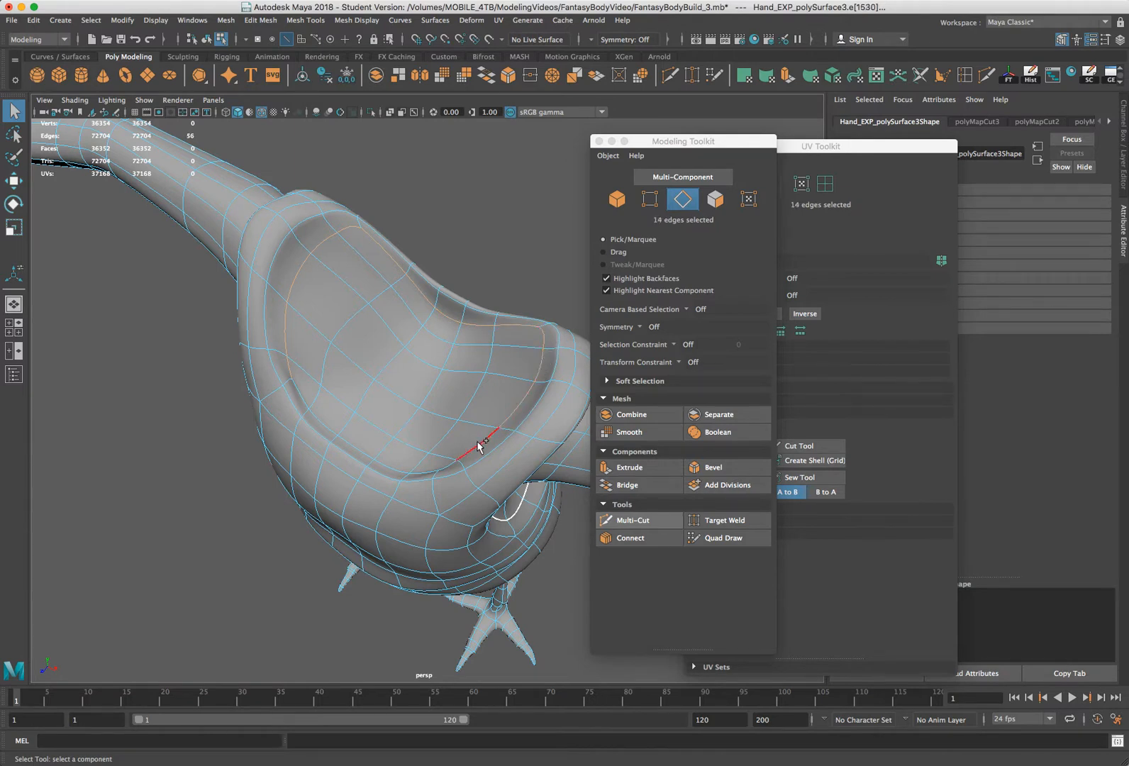
# Complete the 21-edge collar loop across the front, undo the wrongly picked edge, and return to shaded display
pyautogui.keyDown('shift'); pyautogui.click(457, 449); pyautogui.keyUp('shift')
pyautogui.keyDown('shift'); pyautogui.click(431, 469); pyautogui.keyUp('shift')
pyautogui.keyDown('shift'); pyautogui.click(395, 472); pyautogui.keyUp('shift')
pyautogui.keyDown('shift'); pyautogui.click(360, 455); pyautogui.keyUp('shift')
pyautogui.keyDown('shift'); pyautogui.click(322, 433); pyautogui.keyUp('shift')
pyautogui.hotkey('ctrl', 'z')
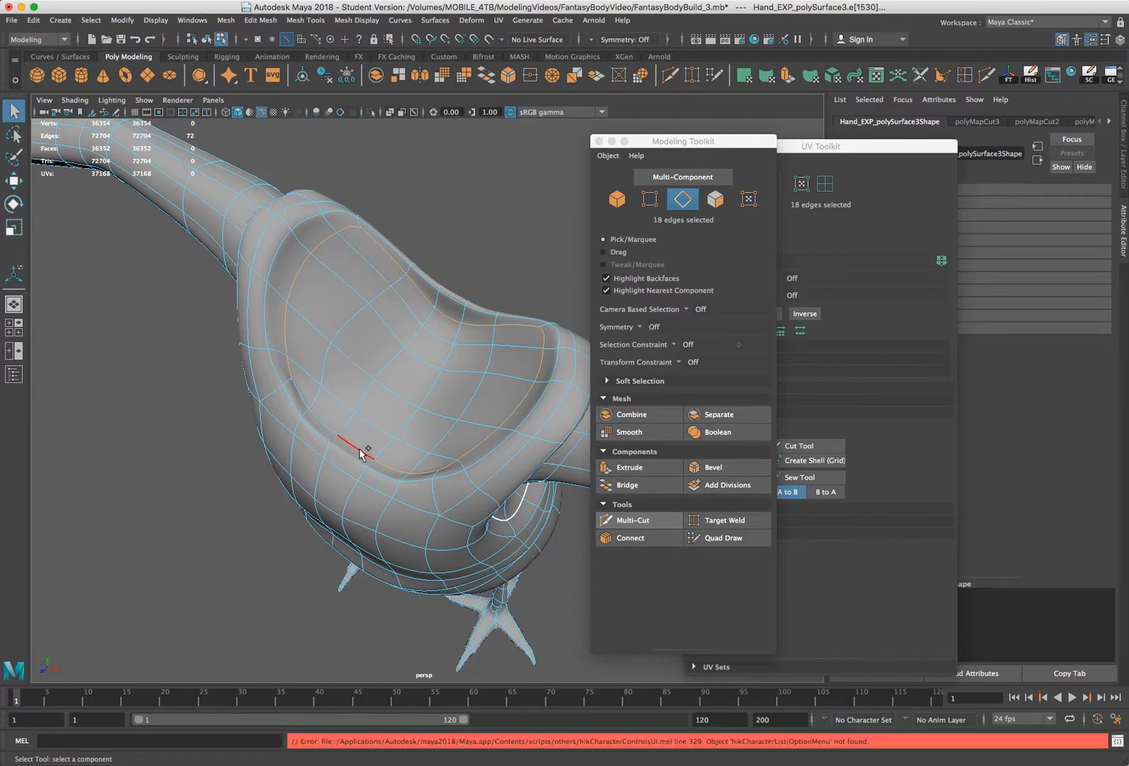
pyautogui.keyDown('shift'); pyautogui.click(322, 420); pyautogui.keyUp('shift')
pyautogui.keyDown('shift'); pyautogui.click(298, 392); pyautogui.keyUp('shift')
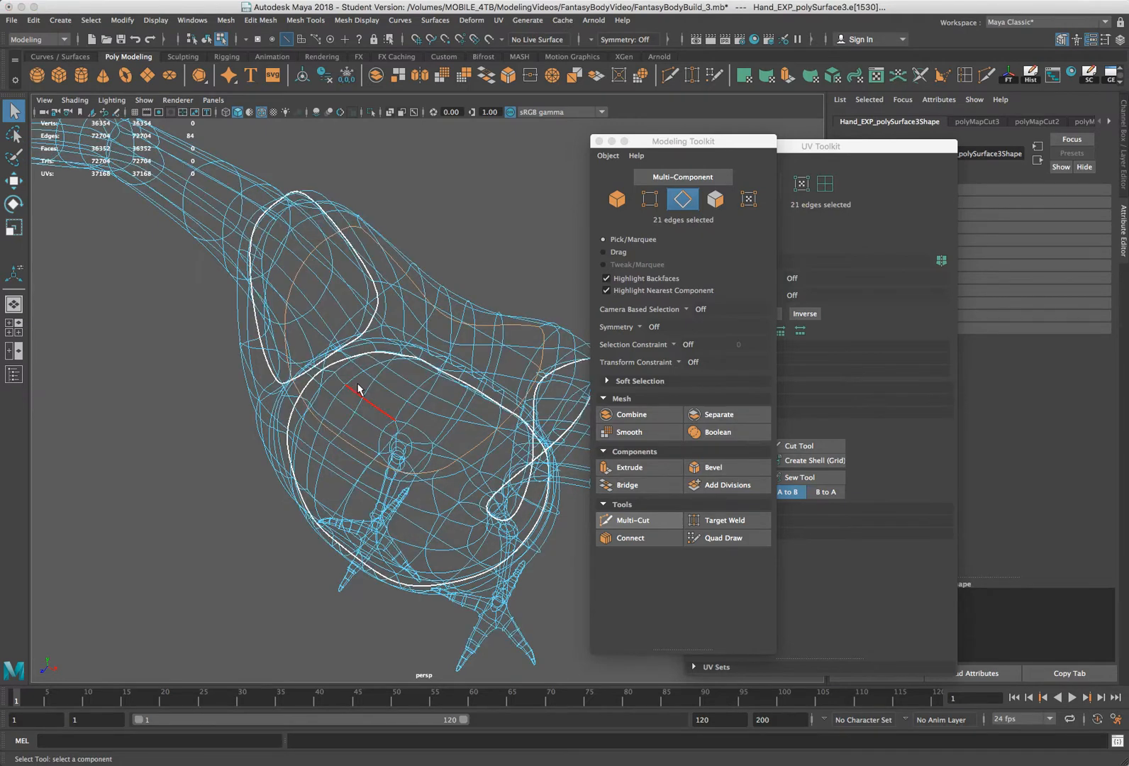
pyautogui.keyDown('alt'); pyautogui.moveTo(493, 283); pyautogui.dragTo(506, 261); pyautogui.keyUp('alt')
pyautogui.press('5')
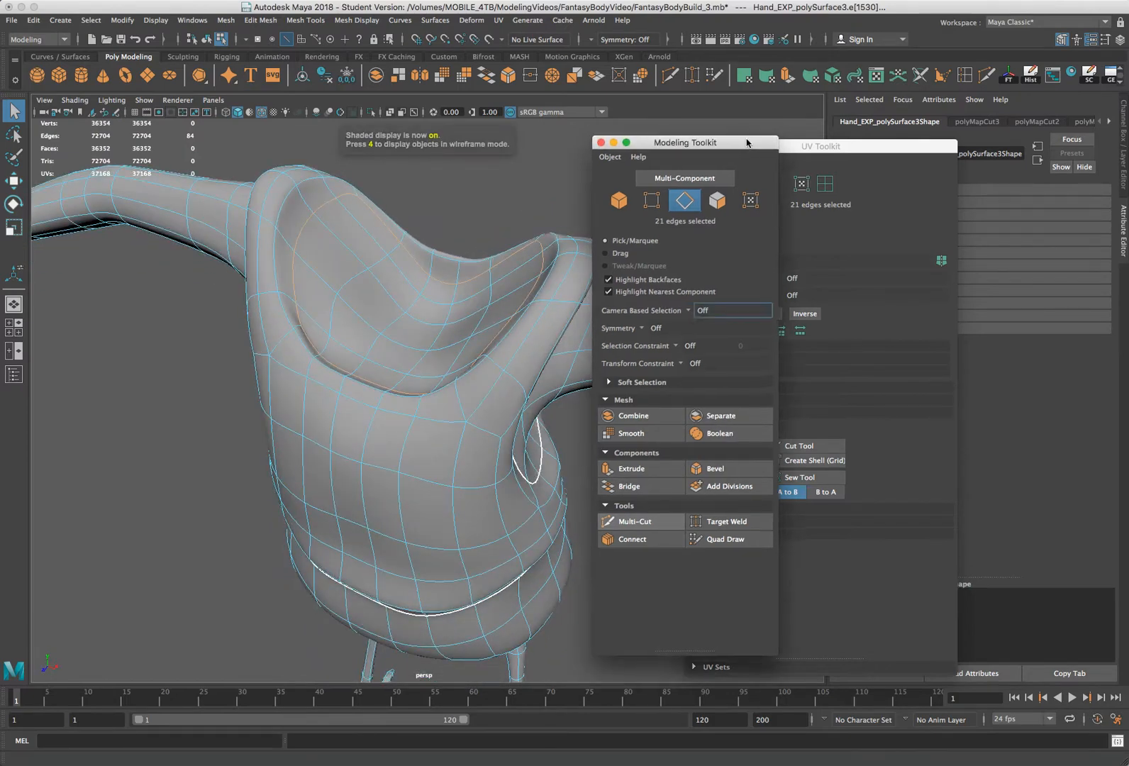
# Cut the UVs along the collar loop, clear the selection, and move both toolkit windows out of the way
pyautogui.moveTo(745, 141); pyautogui.dragTo(1059, 300)
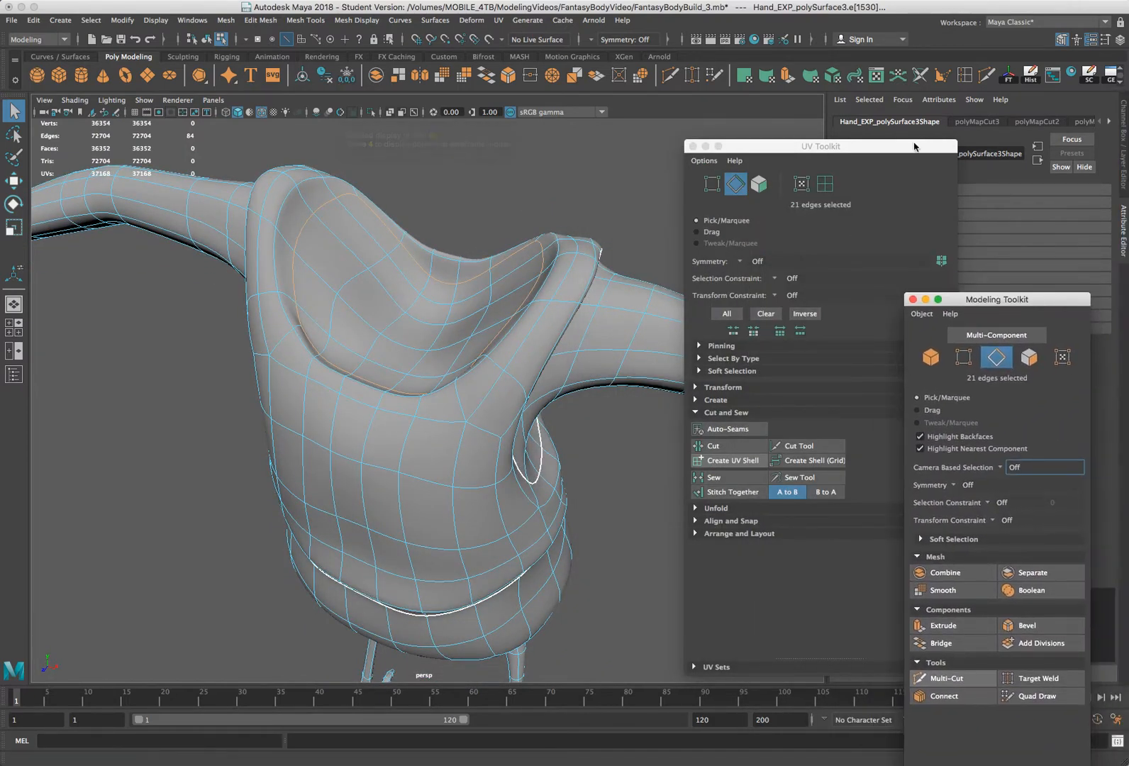
pyautogui.moveTo(912, 150); pyautogui.dragTo(781, 145)
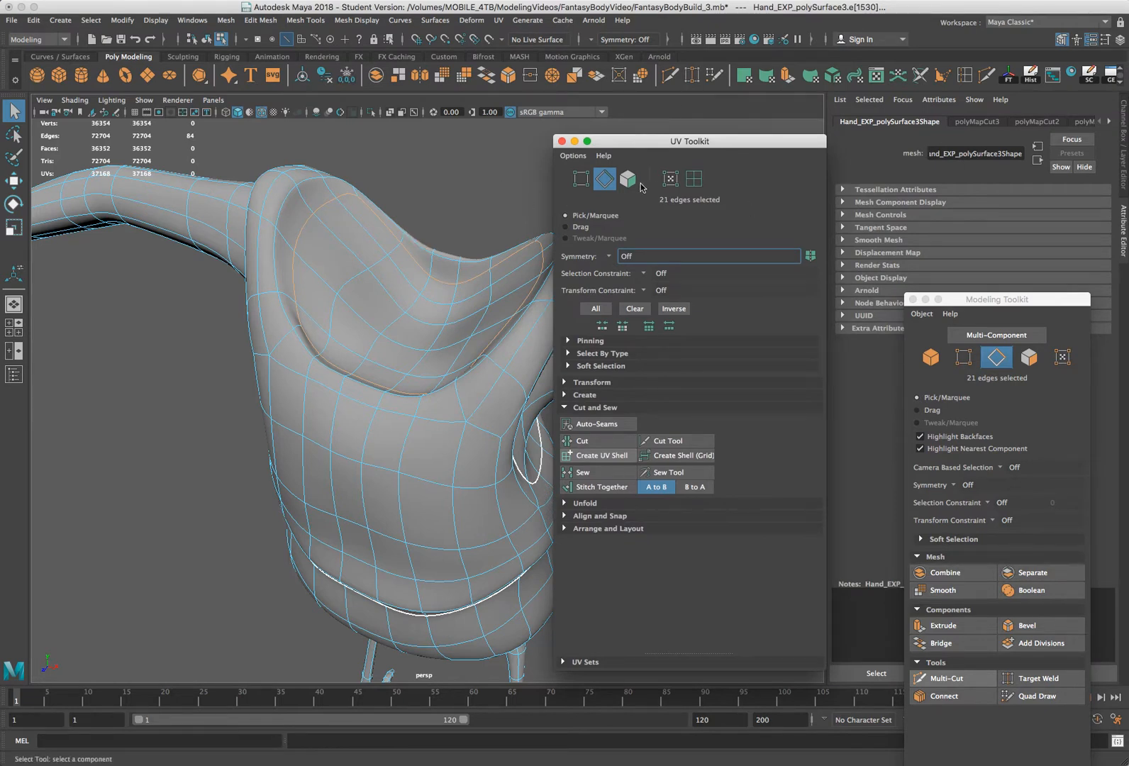
pyautogui.click(601, 447)
pyautogui.keyDown('alt'); pyautogui.moveTo(454, 320); pyautogui.dragTo(436, 323); pyautogui.keyUp('alt')
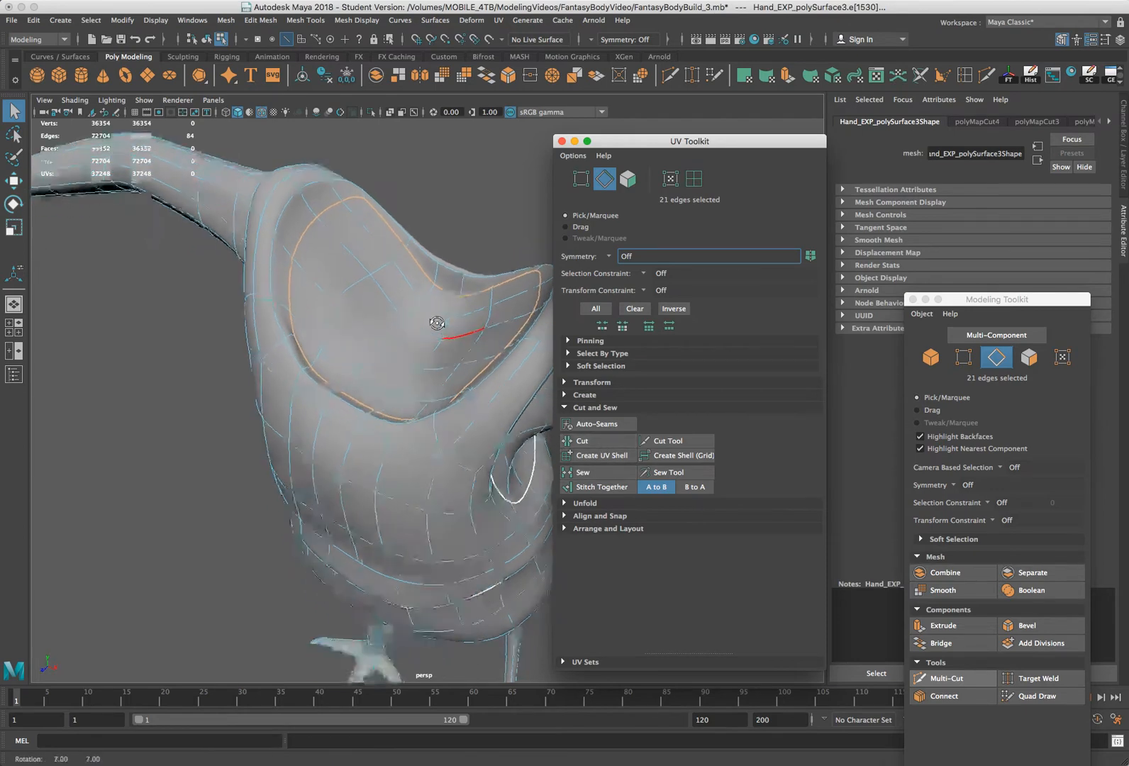
pyautogui.click(468, 152)
pyautogui.moveTo(619, 143); pyautogui.dragTo(1126, 291)
pyautogui.moveTo(1001, 298); pyautogui.dragTo(1128, 291)
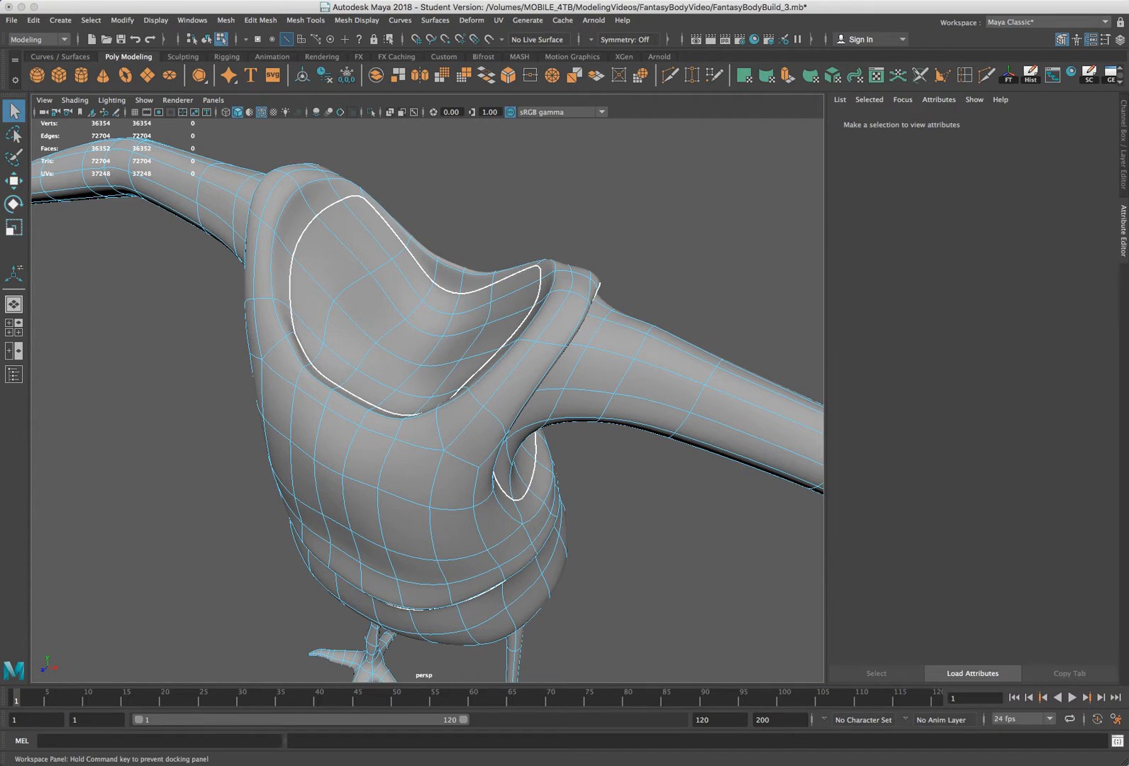
# Compare the UV Editing, Pose Sculpting and Sculpting workspaces, and switch to the Modeling - Expert workspace
pyautogui.click(1103, 23)
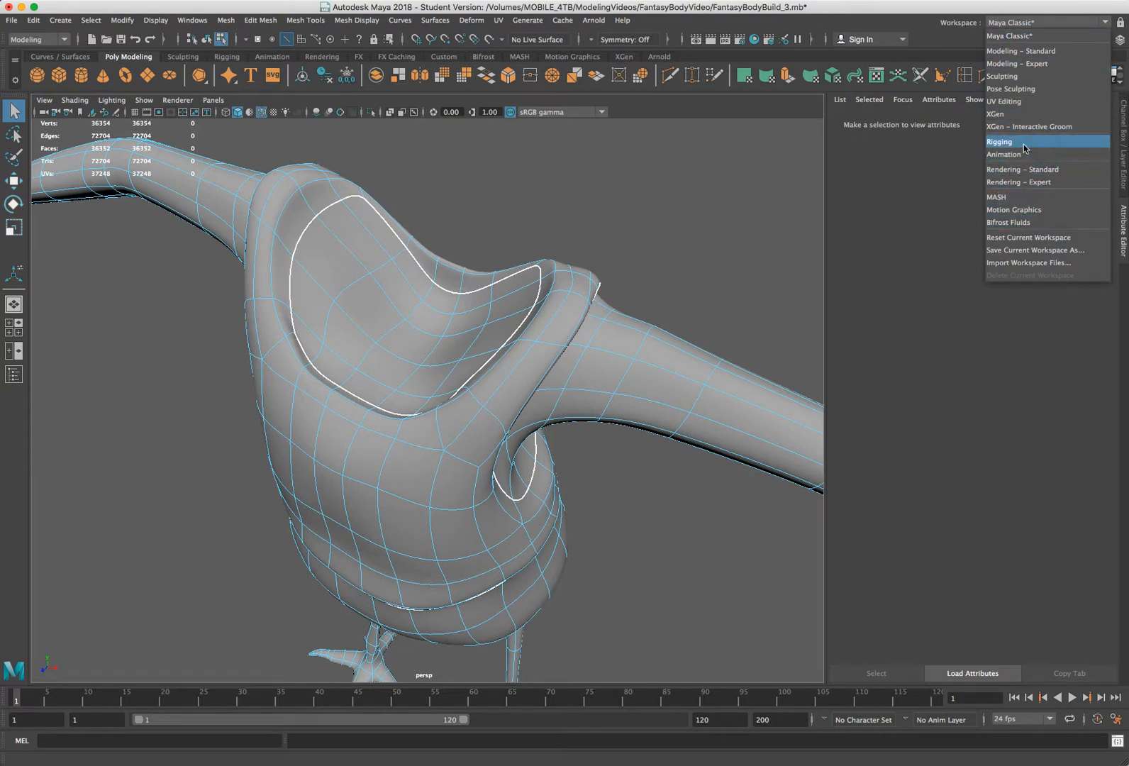
pyautogui.click(1023, 103)
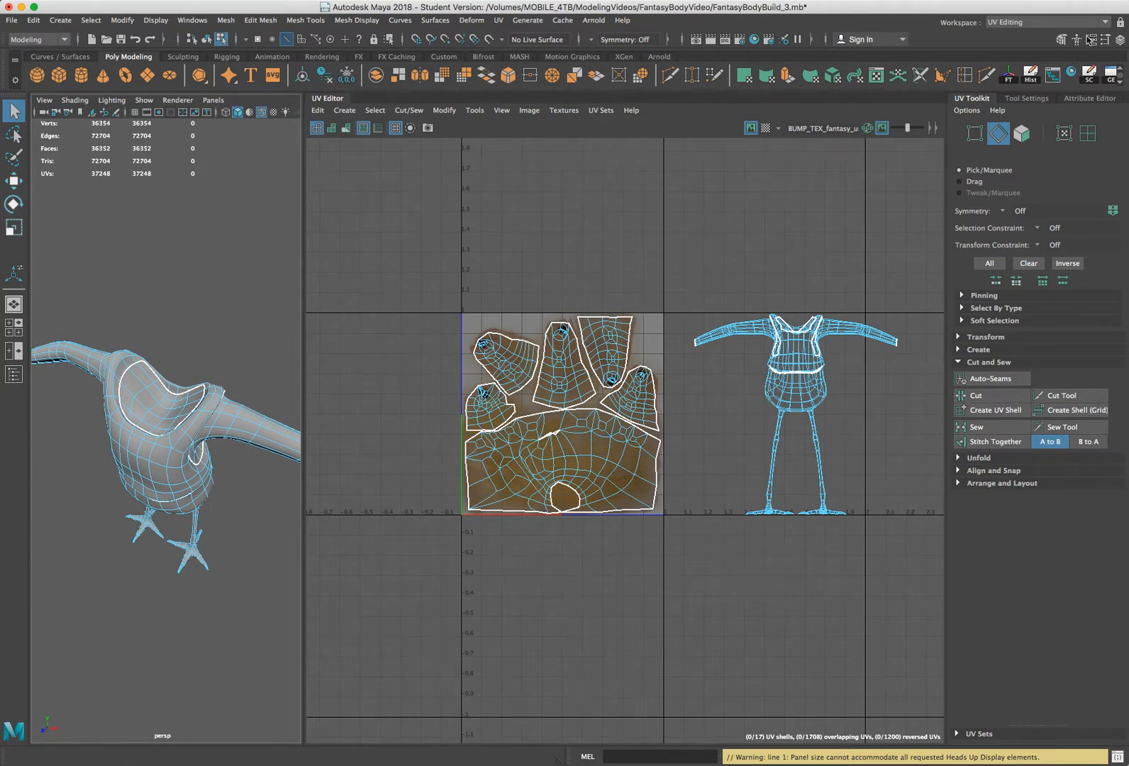
pyautogui.click(1105, 23)
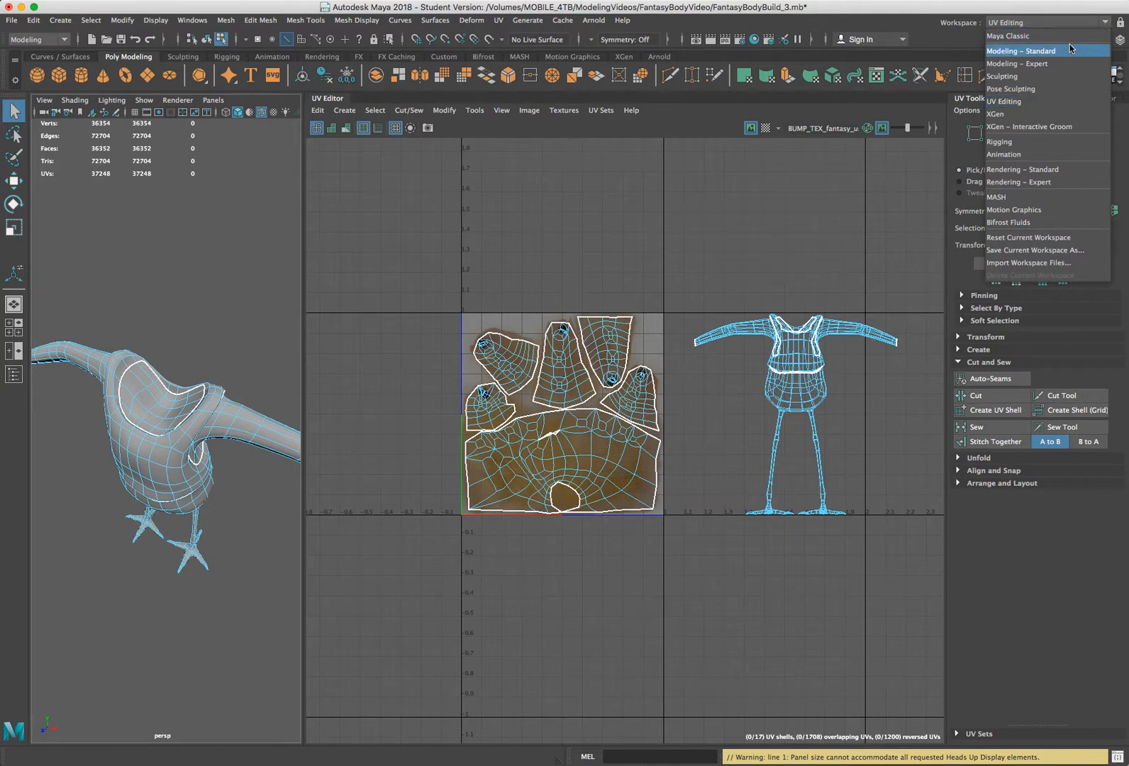
pyautogui.click(1021, 89)
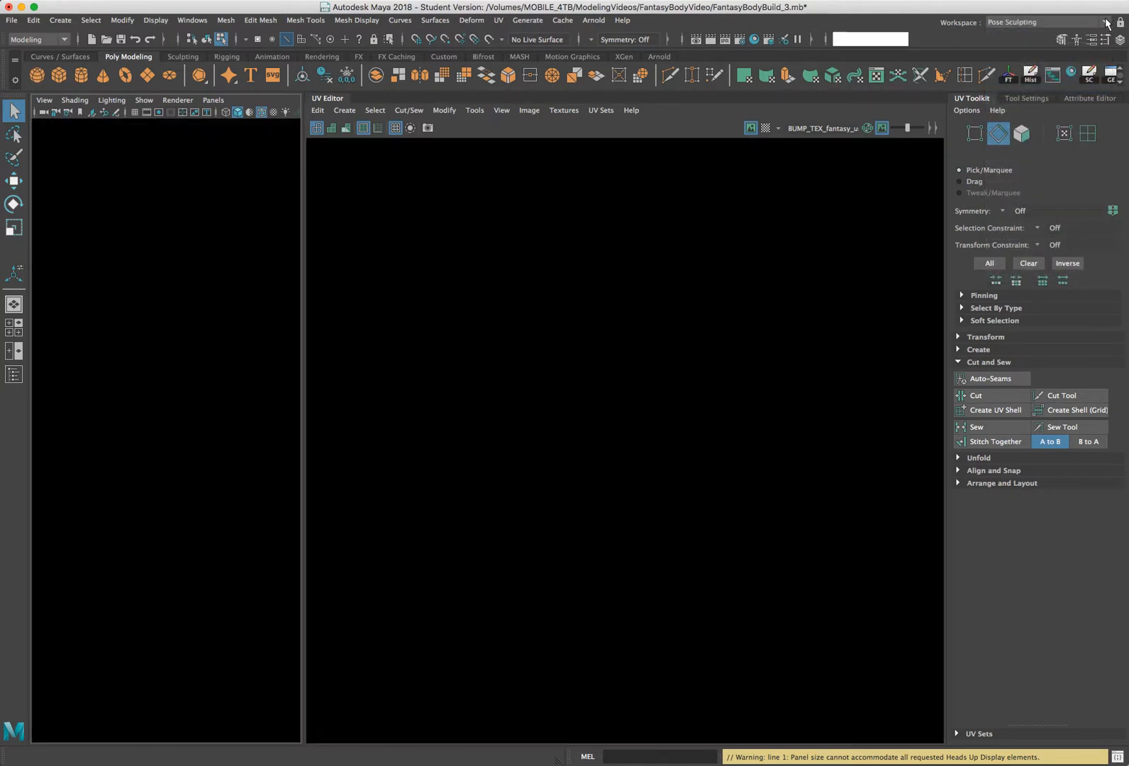
pyautogui.click(1105, 23)
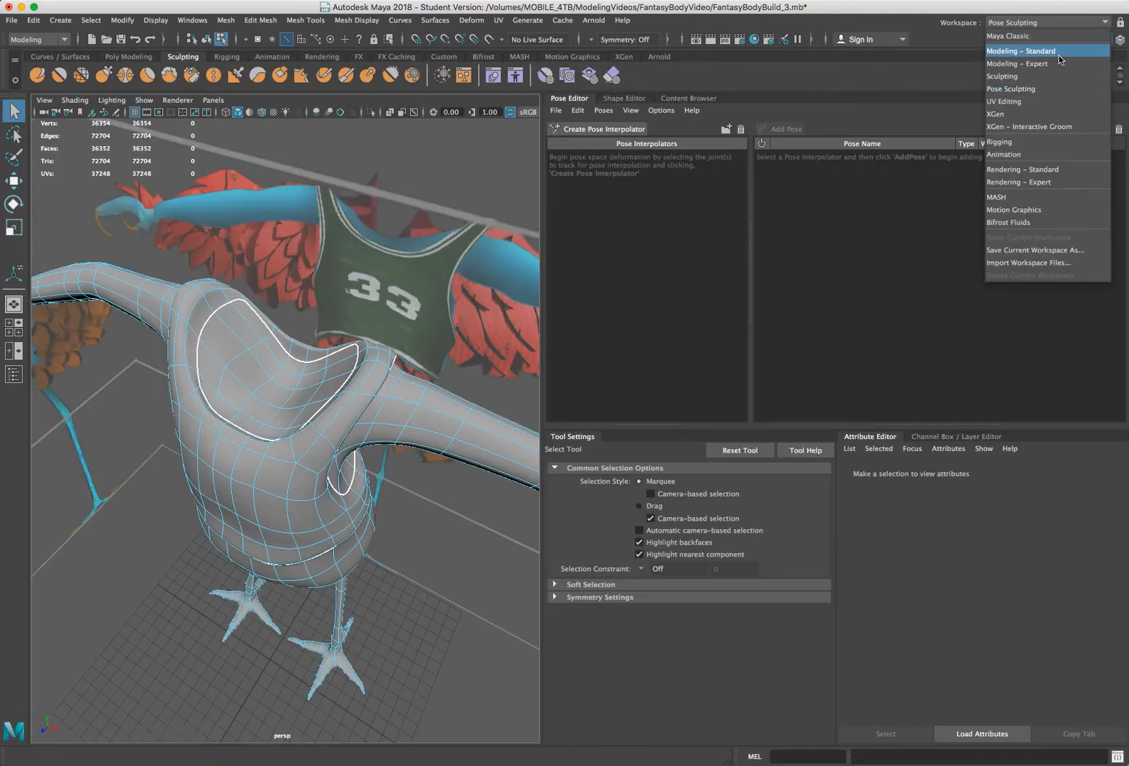
pyautogui.click(1041, 75)
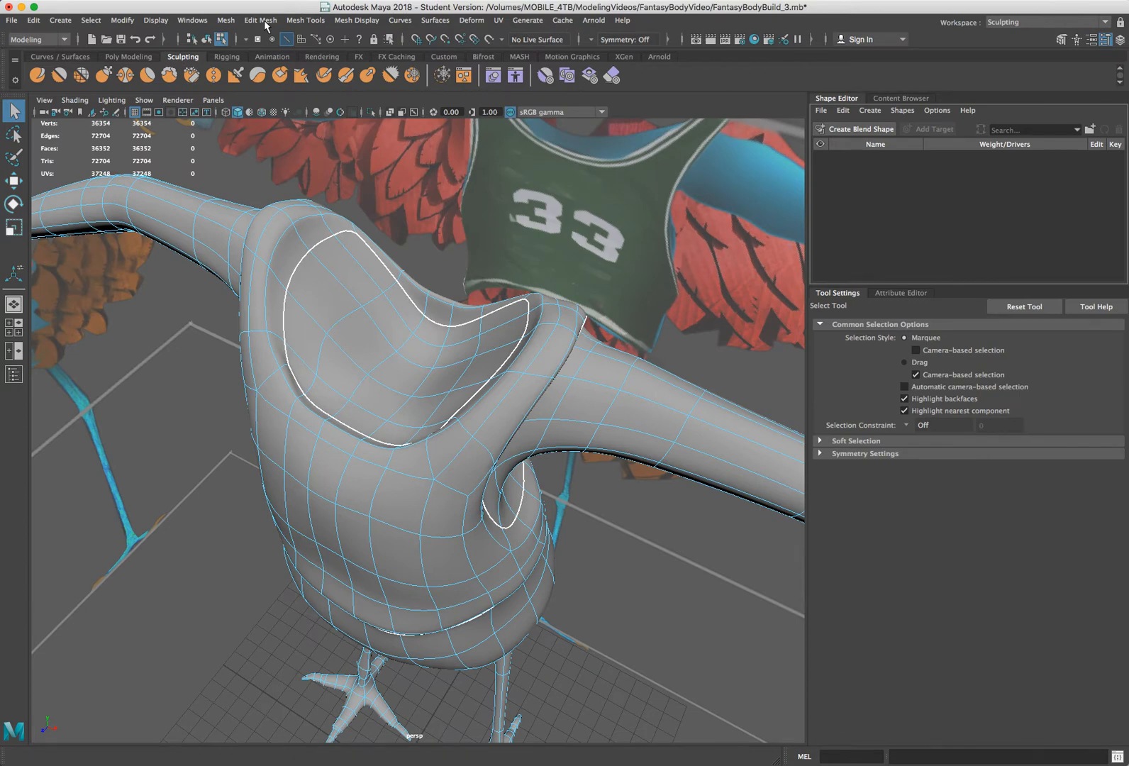
pyautogui.click(1105, 23)
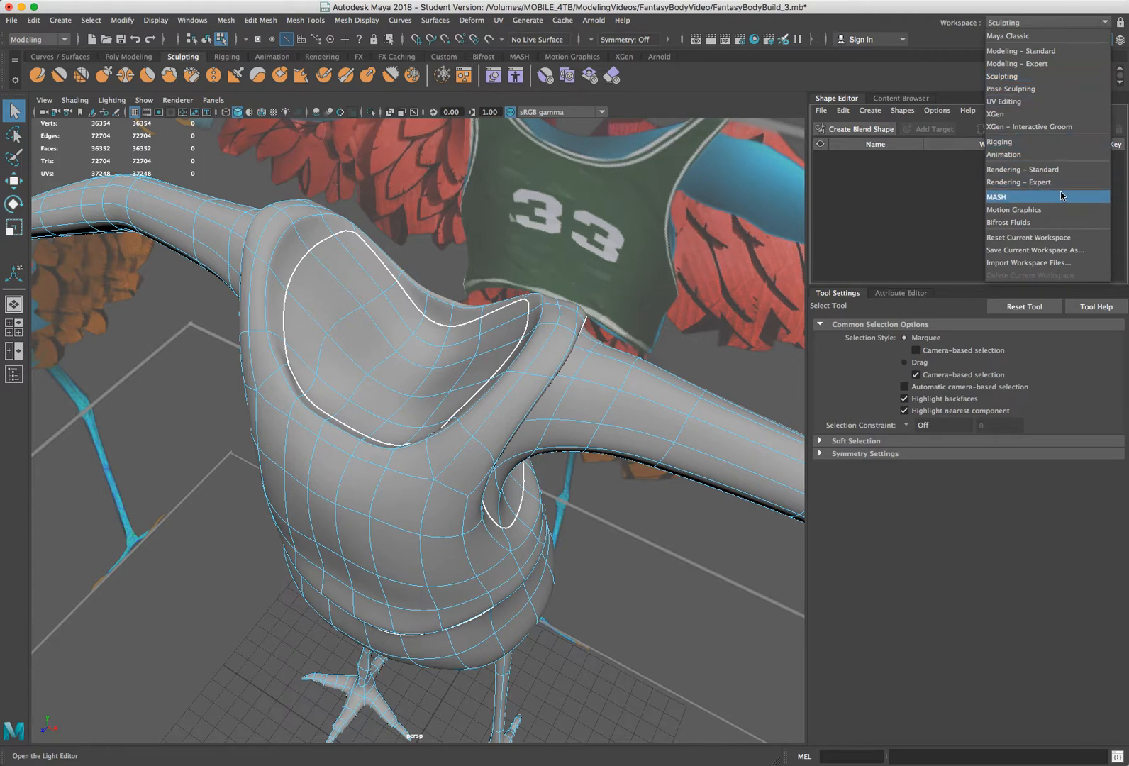
pyautogui.click(1057, 62)
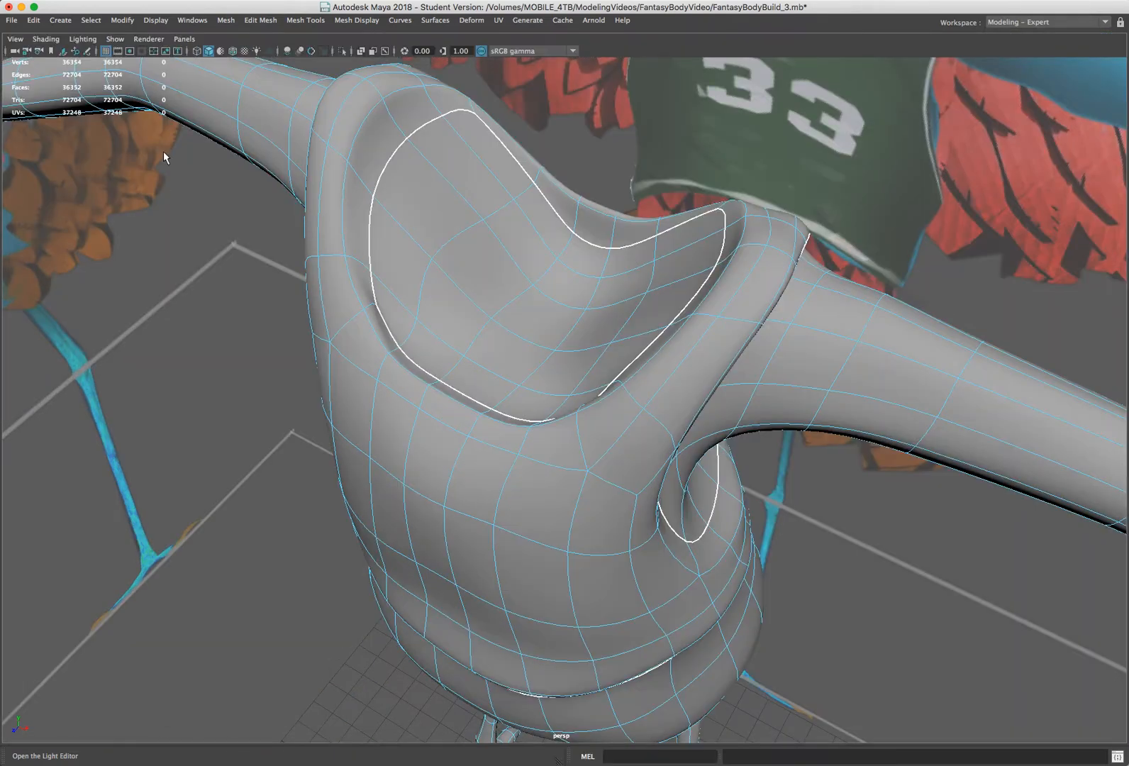
# Leave component selection and select the whole creature body mesh as an object
pyautogui.scroll(-10, 511, 353)
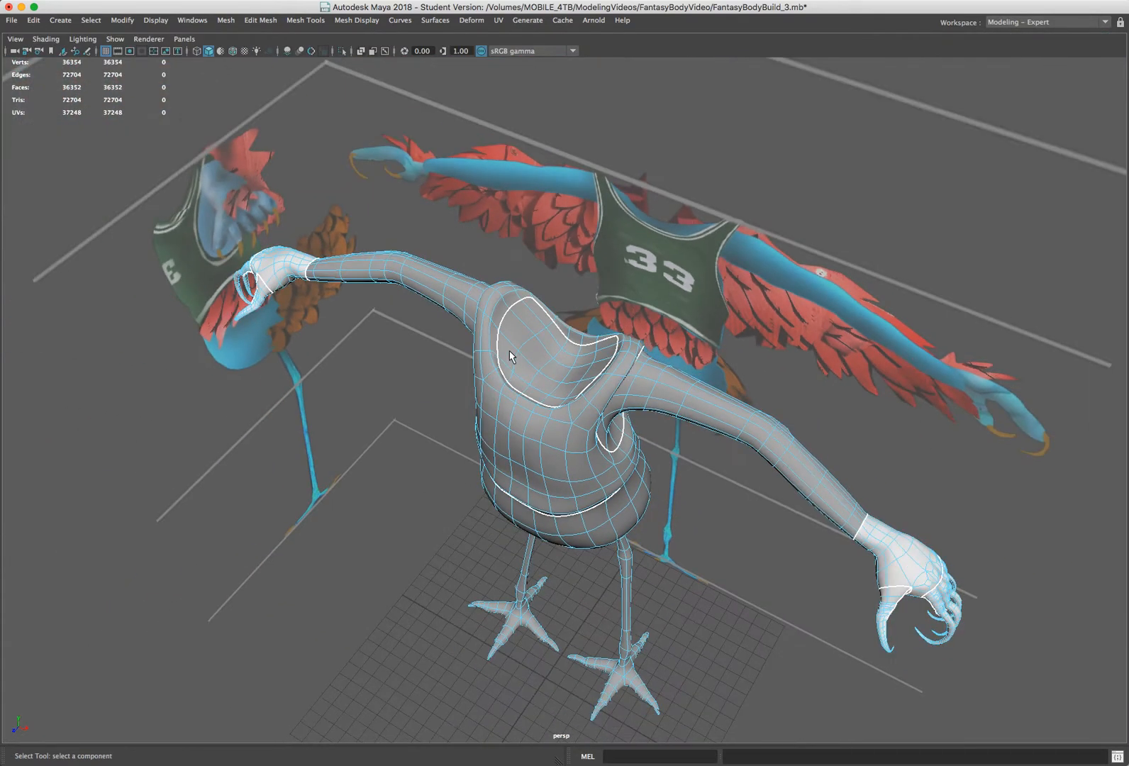
pyautogui.scroll(-3, 510, 353)
pyautogui.keyDown('alt'); pyautogui.moveTo(510, 353); pyautogui.dragTo(535, 313); pyautogui.keyUp('alt')
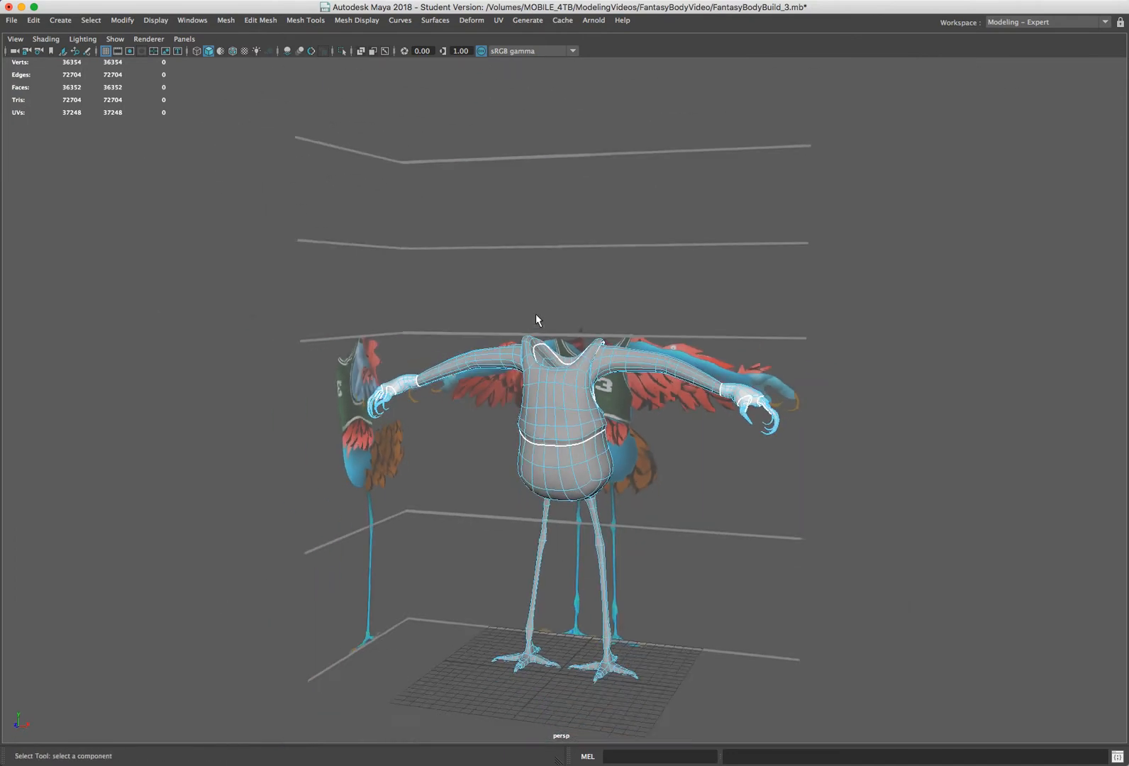
pyautogui.scroll(-2, 536, 314)
pyautogui.press('space')
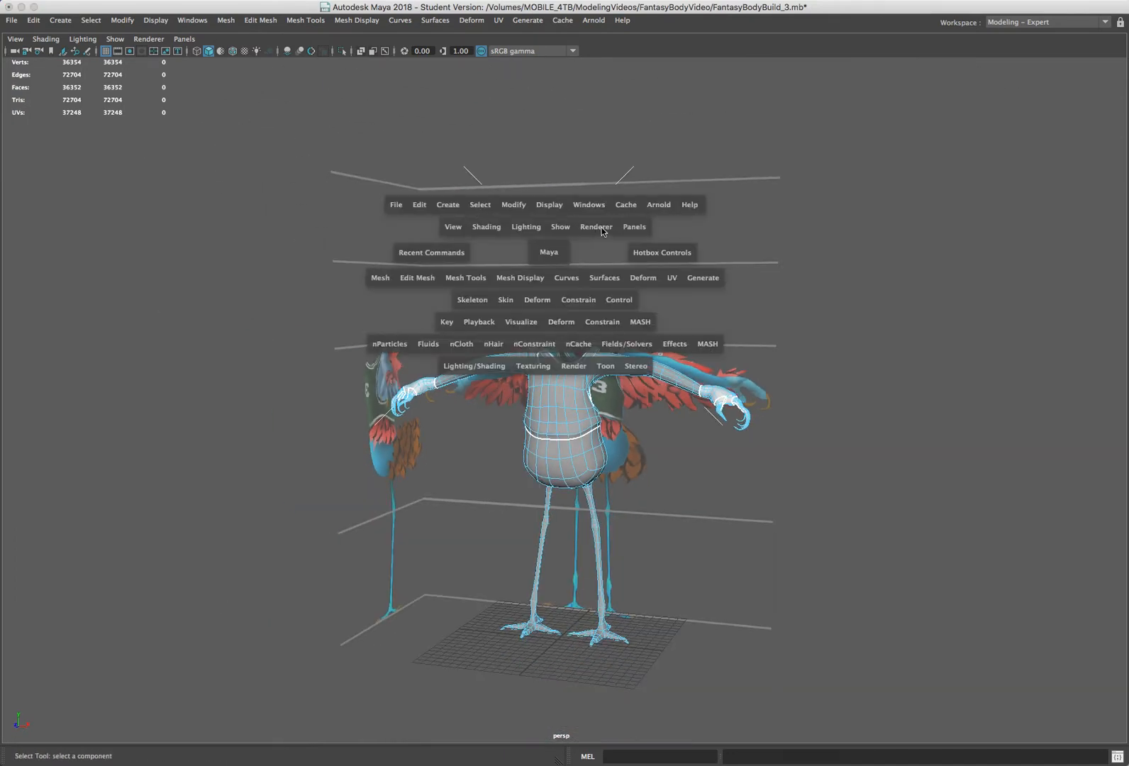
pyautogui.press('F8')
pyautogui.click(560, 380)
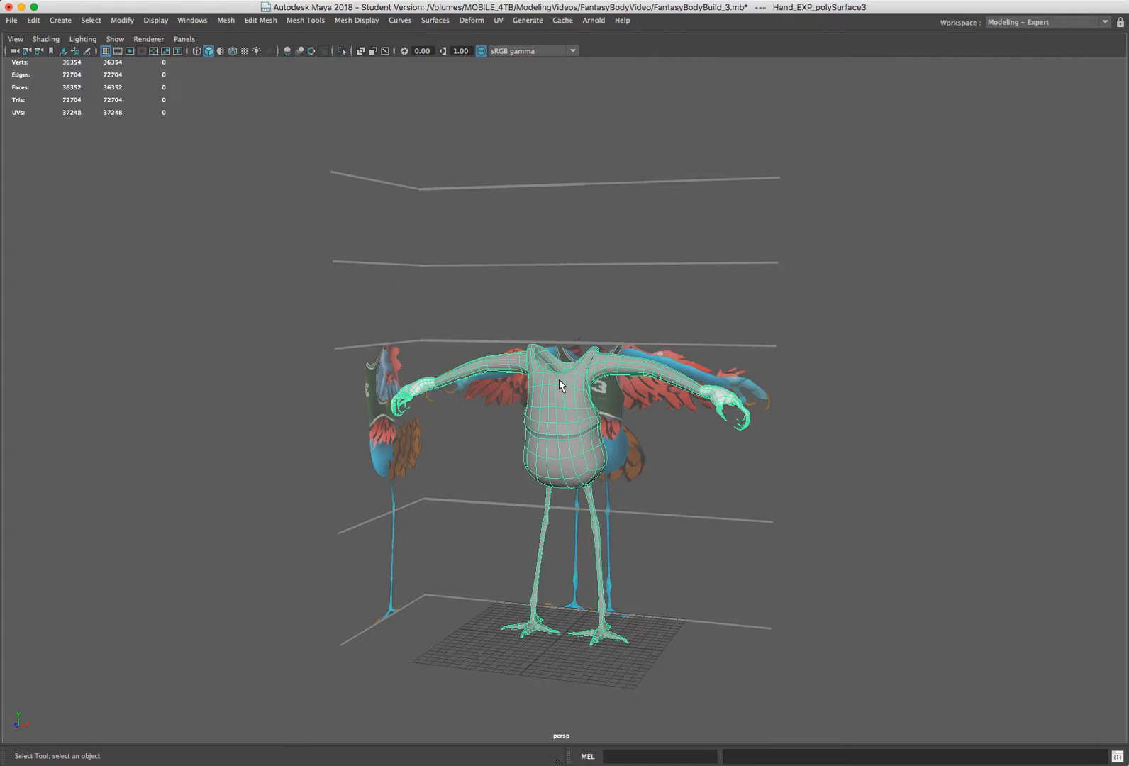
# Switch to the Maya Classic workspace
pyautogui.rightClick(559, 381)
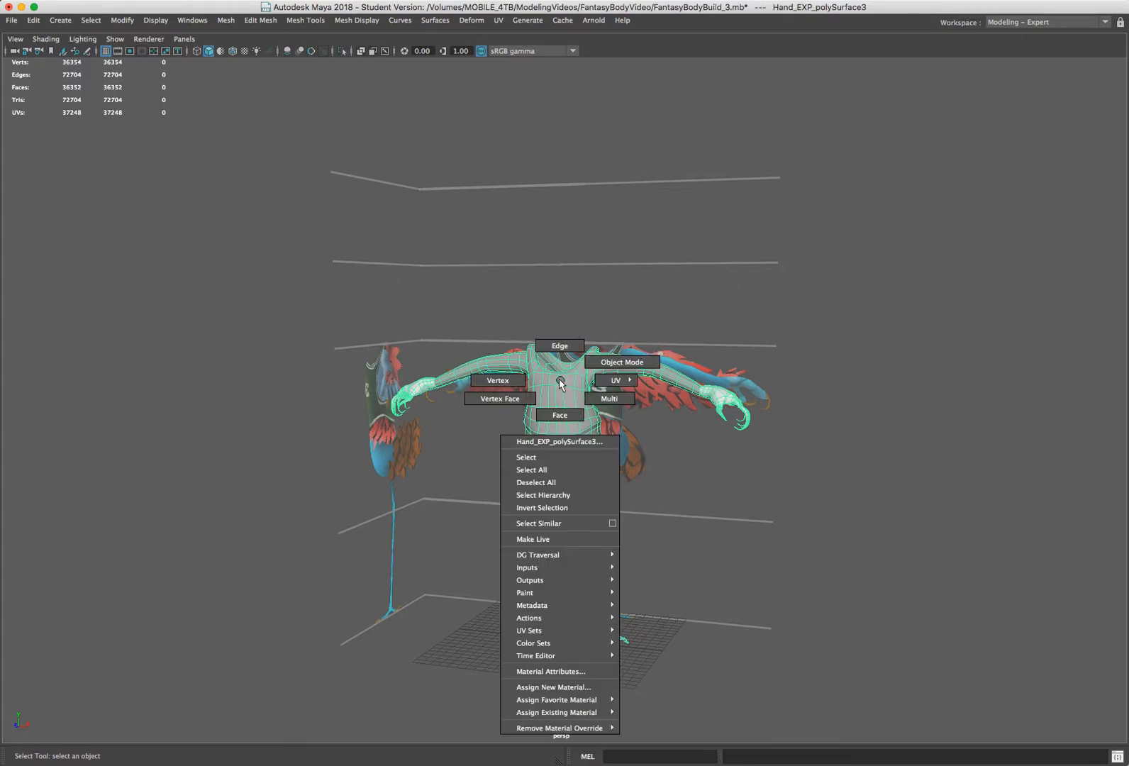
pyautogui.click(559, 379)
pyautogui.click(1106, 23)
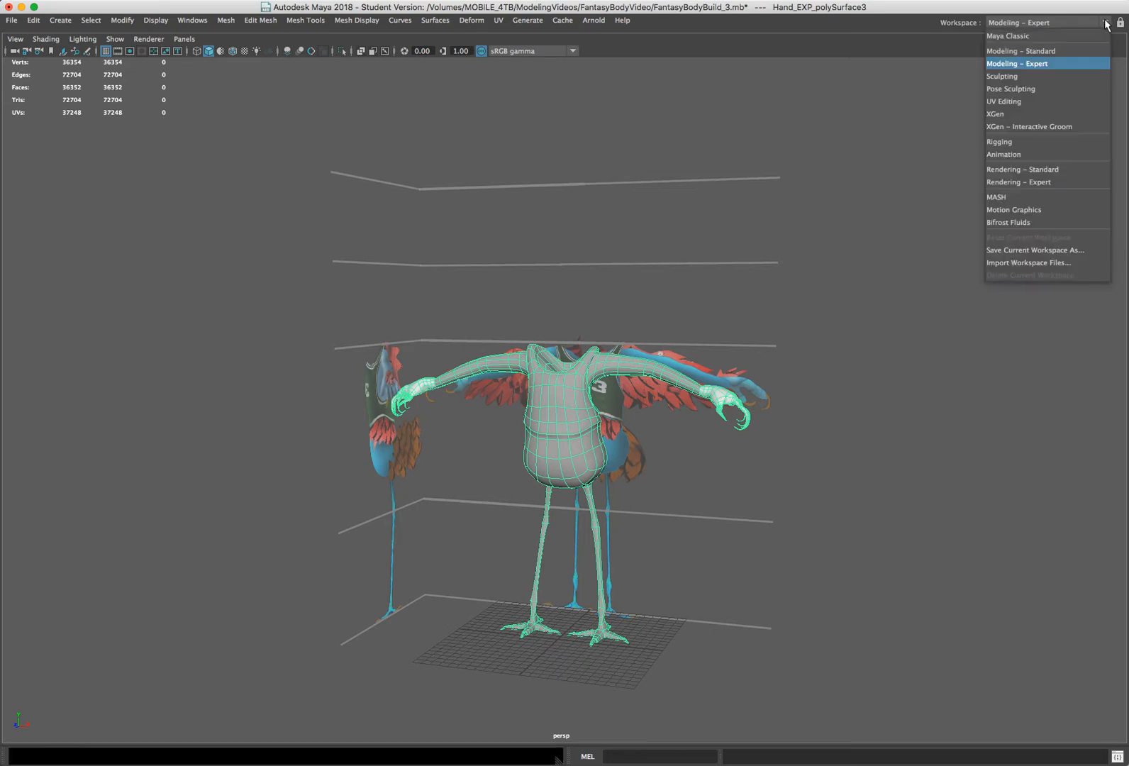
pyautogui.click(1092, 36)
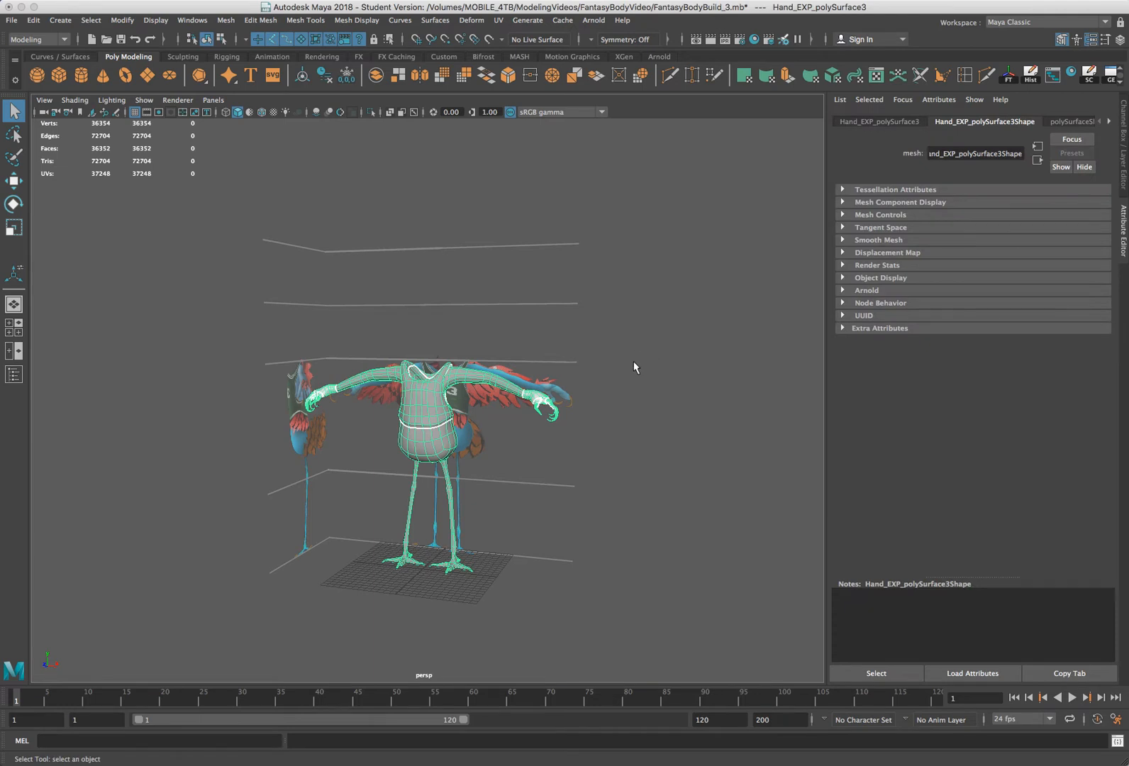
# Frame the body and examine the waist, armhole and collar seams from the front and side of the torso
pyautogui.press('f')
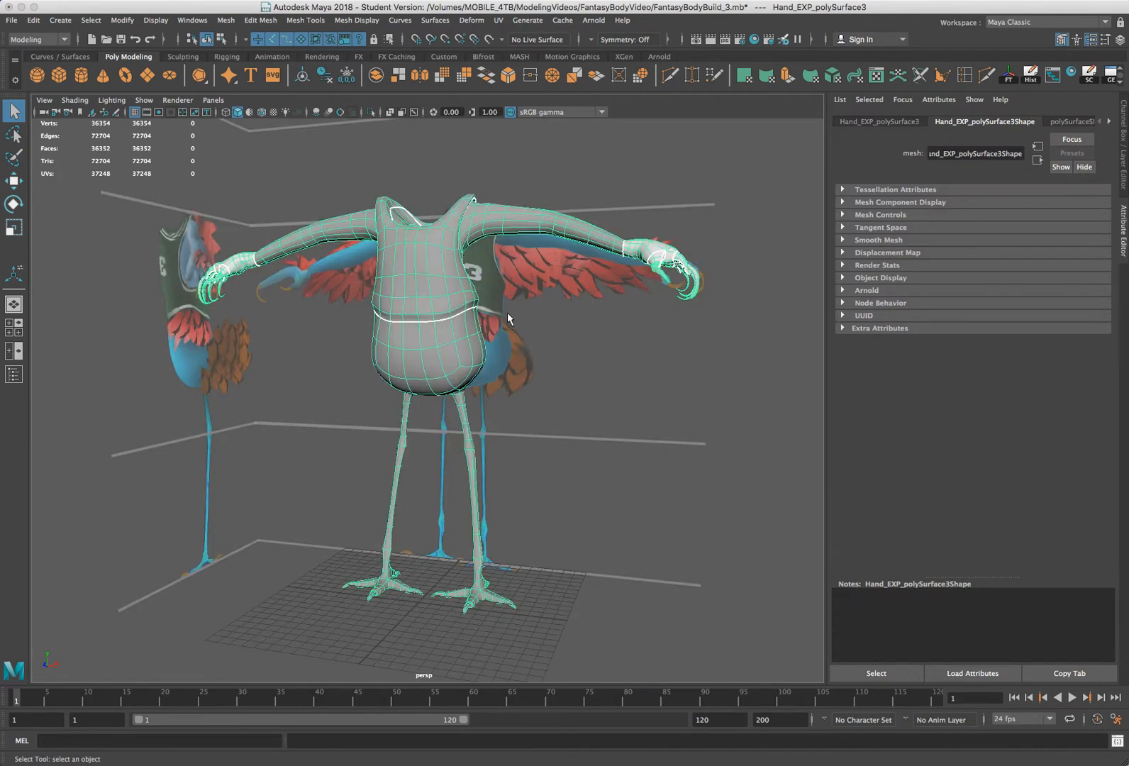
pyautogui.keyDown('alt'); pyautogui.moveTo(507, 312); pyautogui.dragTo(518, 283); pyautogui.keyUp('alt')
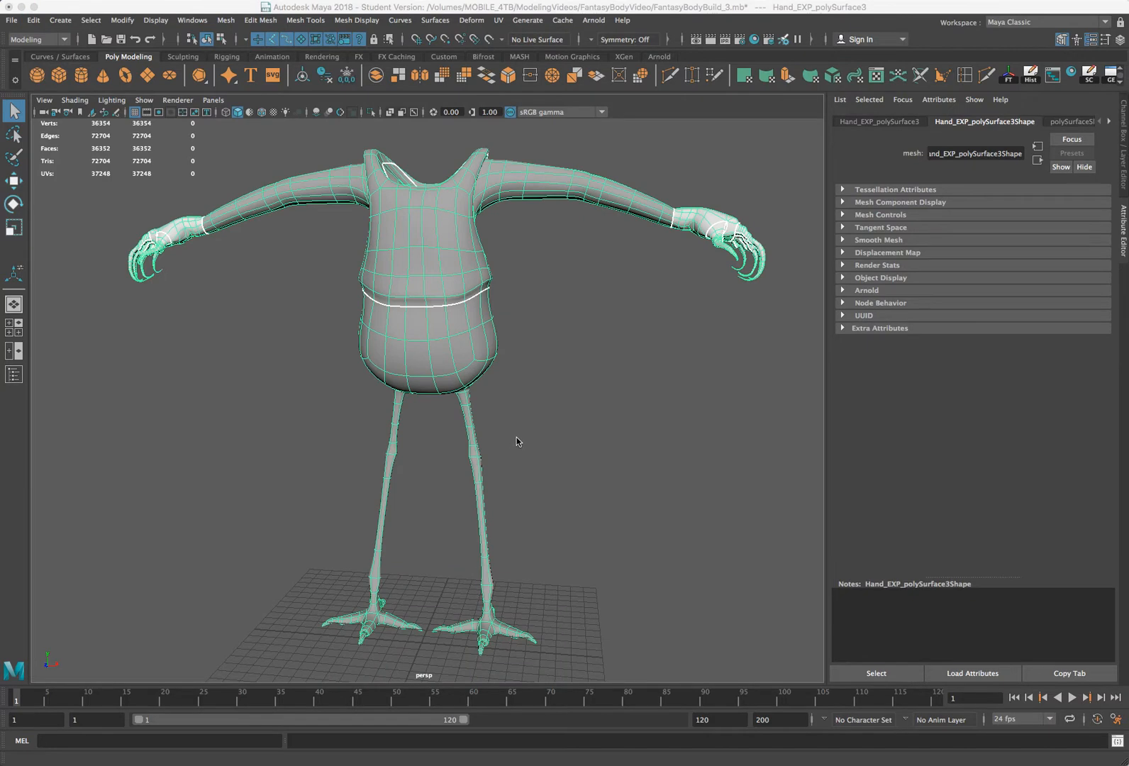
pyautogui.keyDown('alt'); pyautogui.moveTo(516, 438); pyautogui.dragTo(505, 376); pyautogui.keyUp('alt')
pyautogui.scroll(5, 504, 375)
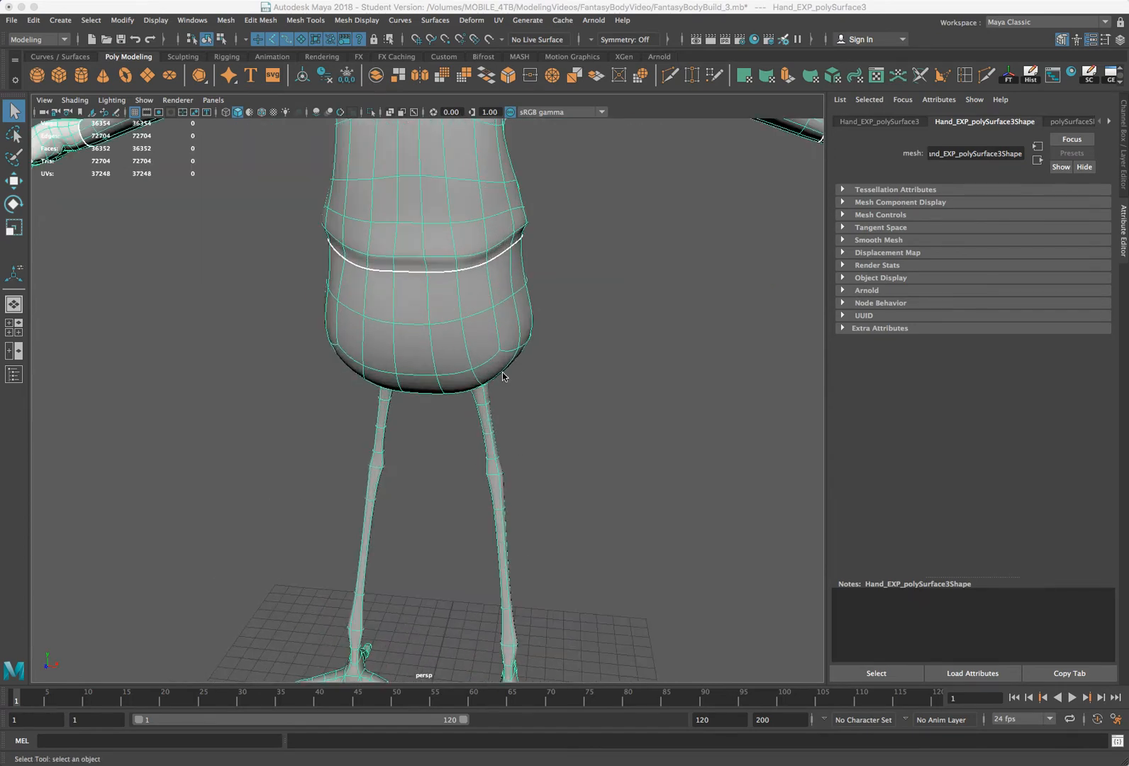
pyautogui.keyDown('alt'); pyautogui.moveTo(497, 315); pyautogui.dragTo(505, 475, button='middle'); pyautogui.keyUp('alt')
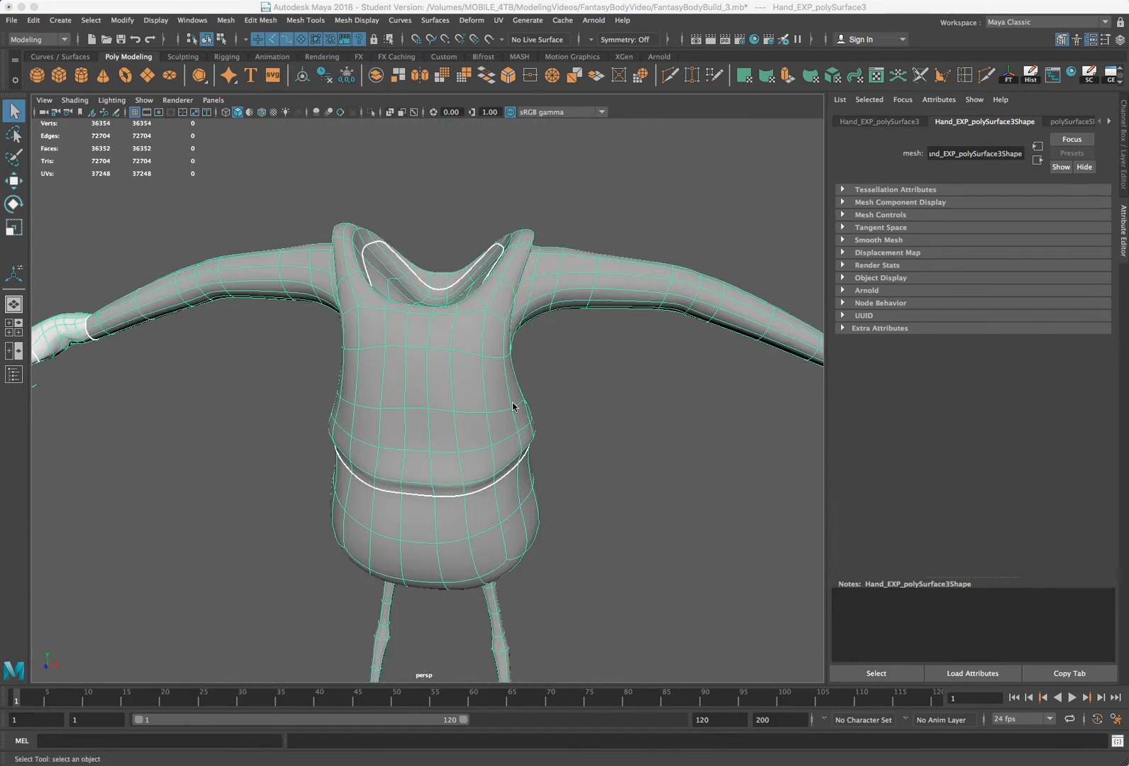
pyautogui.keyDown('alt'); pyautogui.moveTo(513, 407); pyautogui.dragTo(474, 339); pyautogui.keyUp('alt')
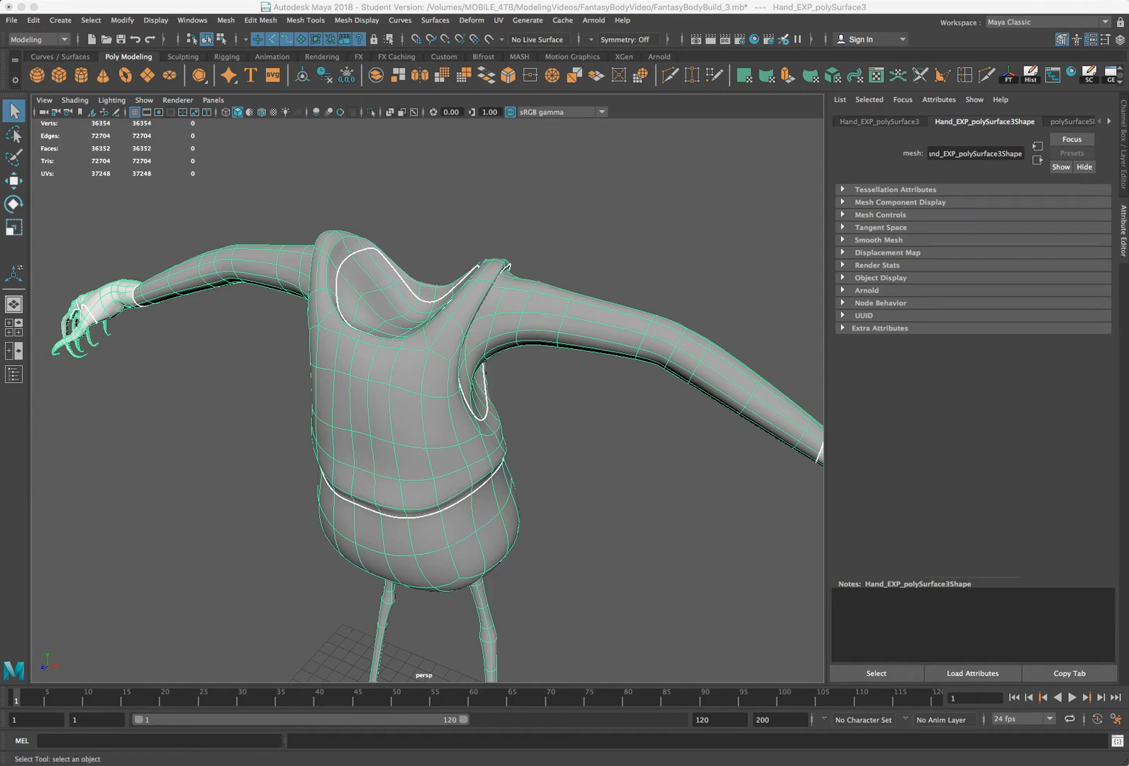
pyautogui.keyDown('alt'); pyautogui.moveTo(474, 339); pyautogui.dragTo(386, 344); pyautogui.keyUp('alt')
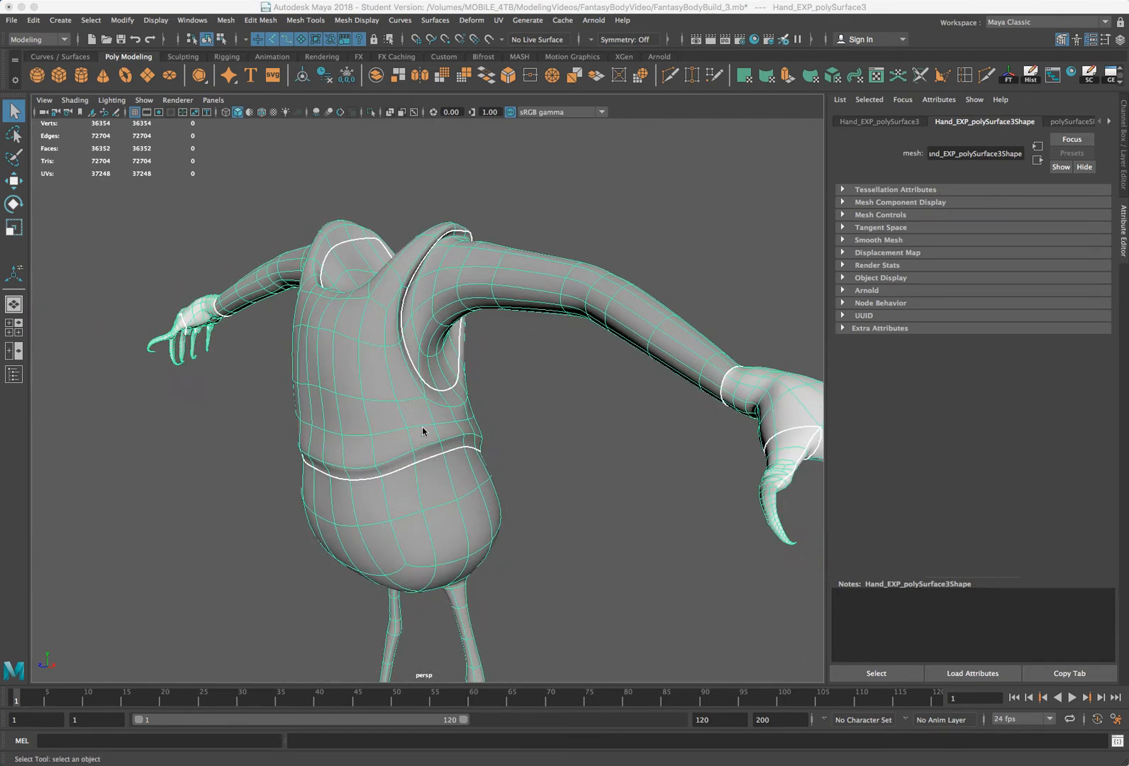
pyautogui.scroll(3, 468, 442)
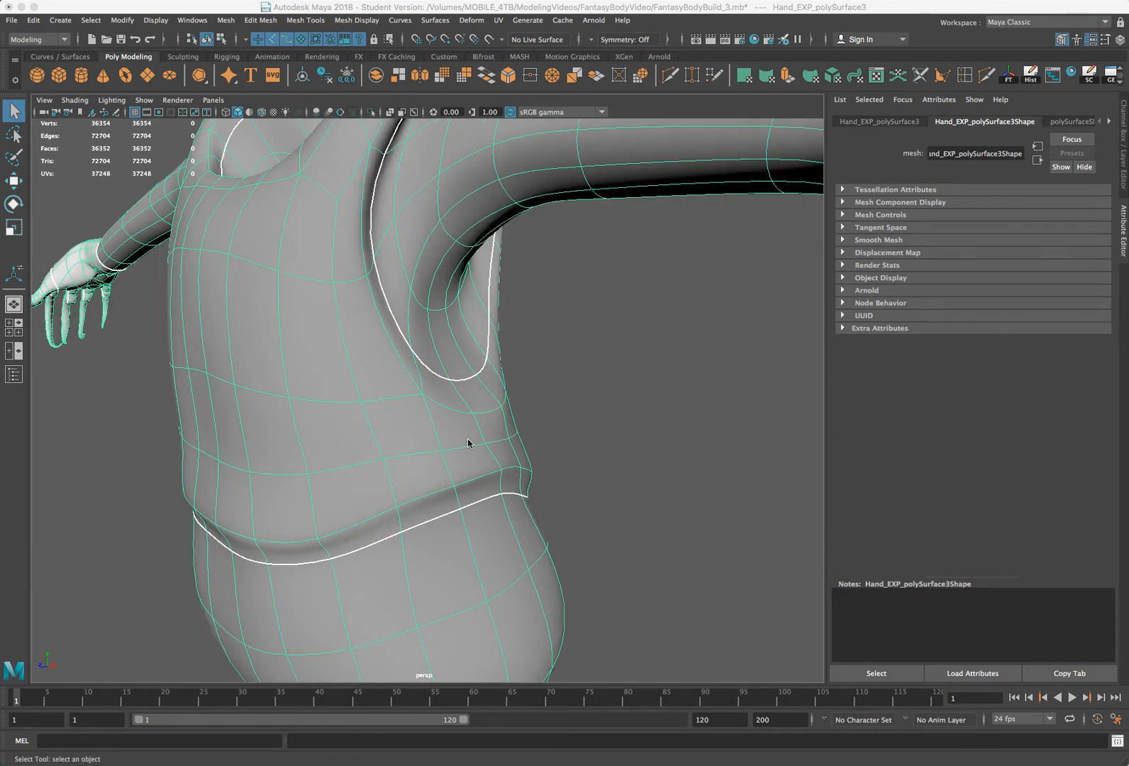
pyautogui.keyDown('alt'); pyautogui.moveTo(479, 402); pyautogui.dragTo(564, 396); pyautogui.keyUp('alt')
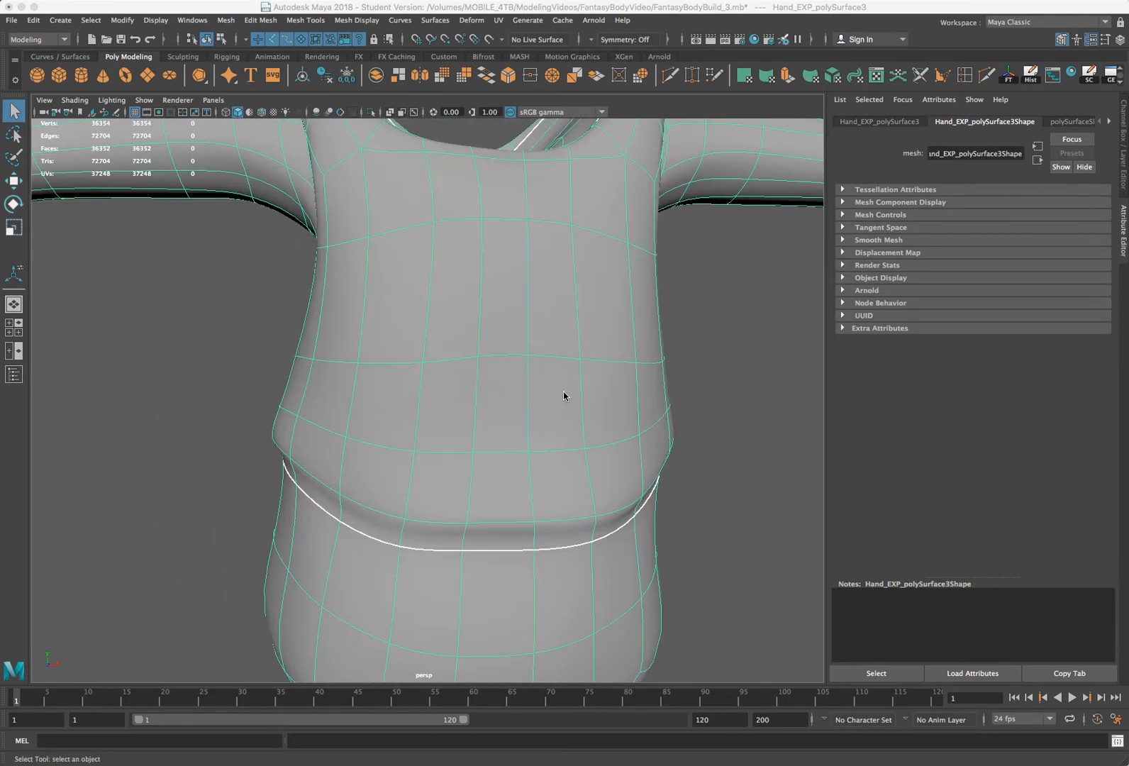
pyautogui.scroll(-3, 597, 466)
pyautogui.keyDown('alt'); pyautogui.moveTo(597, 466); pyautogui.dragTo(547, 469); pyautogui.keyUp('alt')
pyautogui.scroll(4, 428, 392)
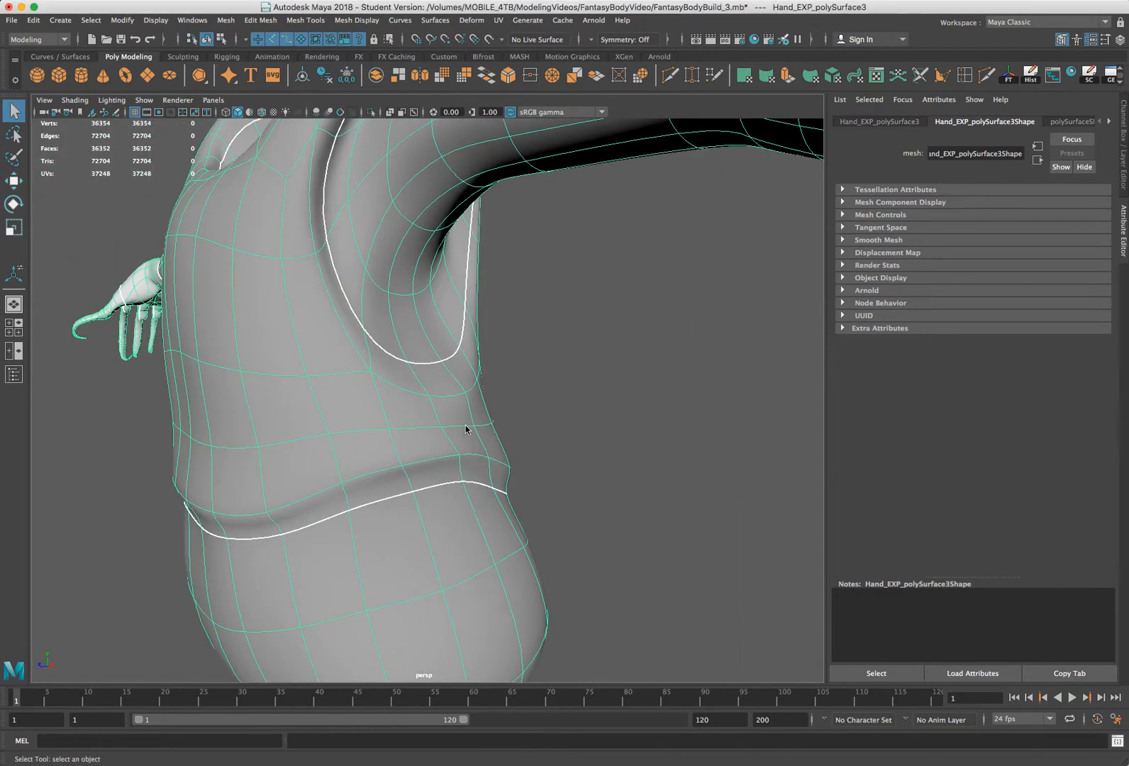
# Cut the UVs along the torso's side edges from the armhole seam to the waist seam, and open the UV Editor
pyautogui.moveTo(466, 428); pyautogui.dragTo(450, 397, button='right')
pyautogui.click(460, 470)
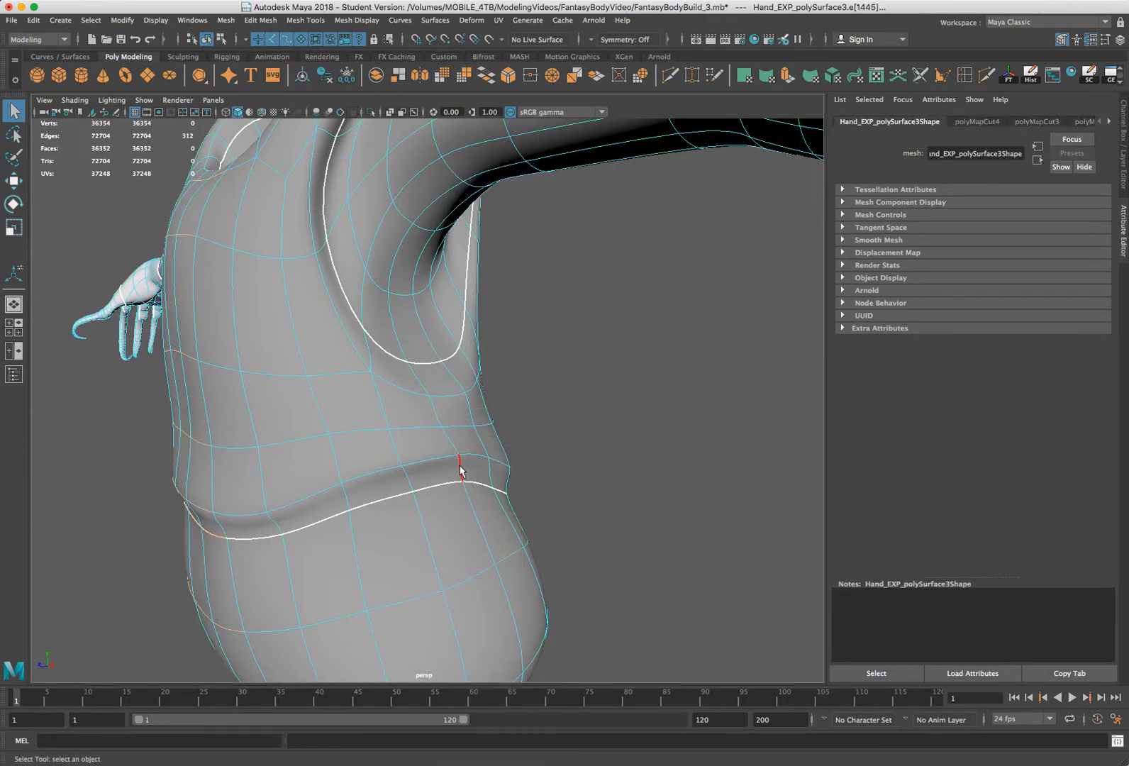
pyautogui.moveTo(460, 470)
pyautogui.mouseDown()
pyautogui.moveTo(421, 385)
pyautogui.moveTo(453, 378)
pyautogui.moveTo(411, 391)
pyautogui.mouseUp()
pyautogui.moveTo(1127, 312); pyautogui.dragTo(607, 153)
pyautogui.click(572, 454)
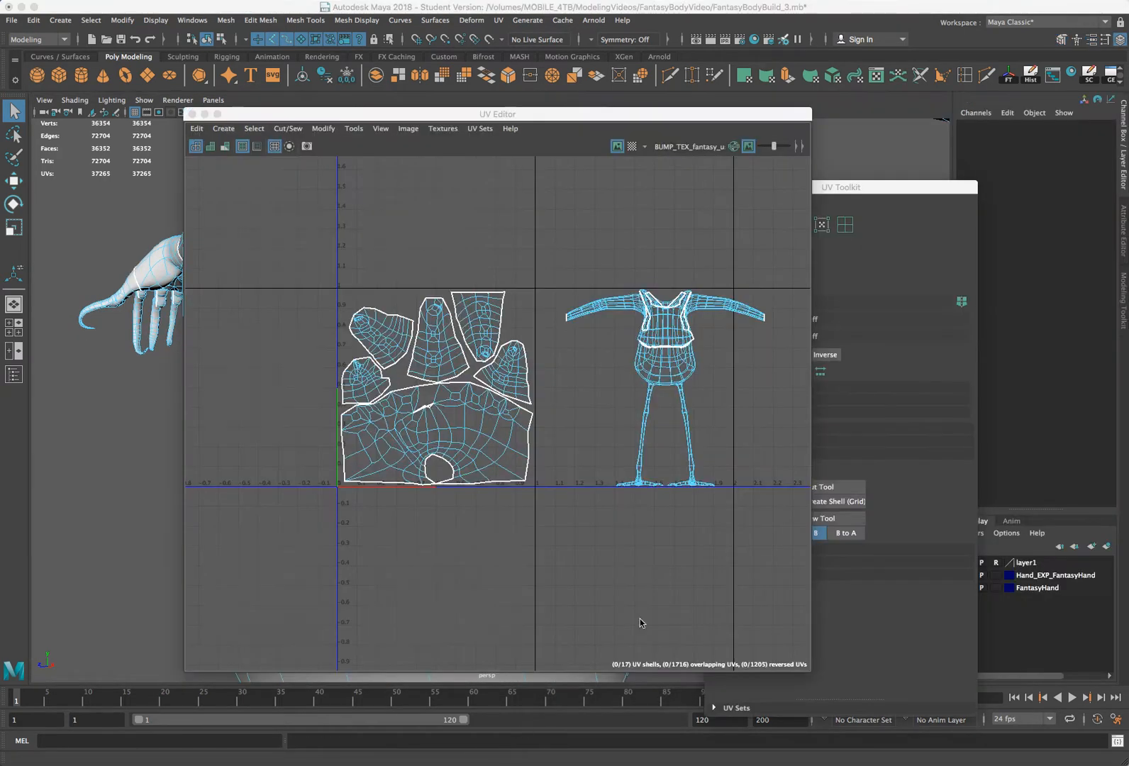
# Pick a UV on the torso's side in the UV Editor and expand the selection to the whole torso shell
pyautogui.scroll(3, 736, 401)
pyautogui.scroll(3, 674, 328)
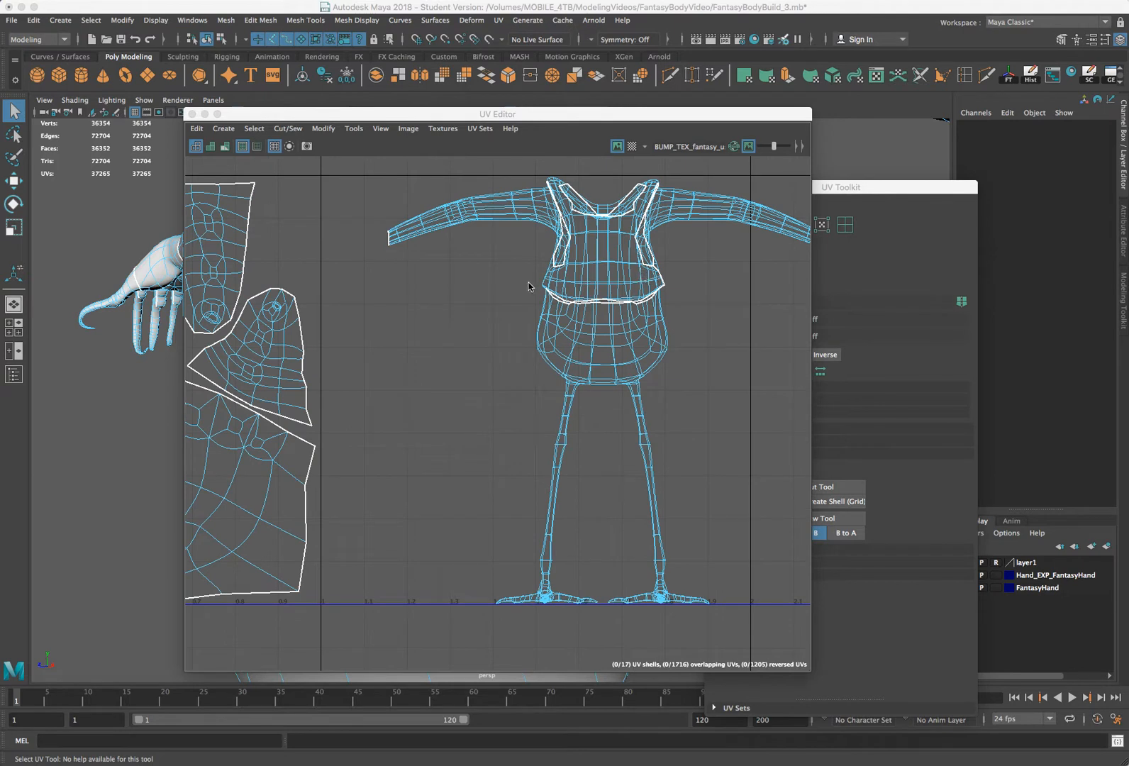
pyautogui.moveTo(549, 281); pyautogui.dragTo(614, 281, button='right')
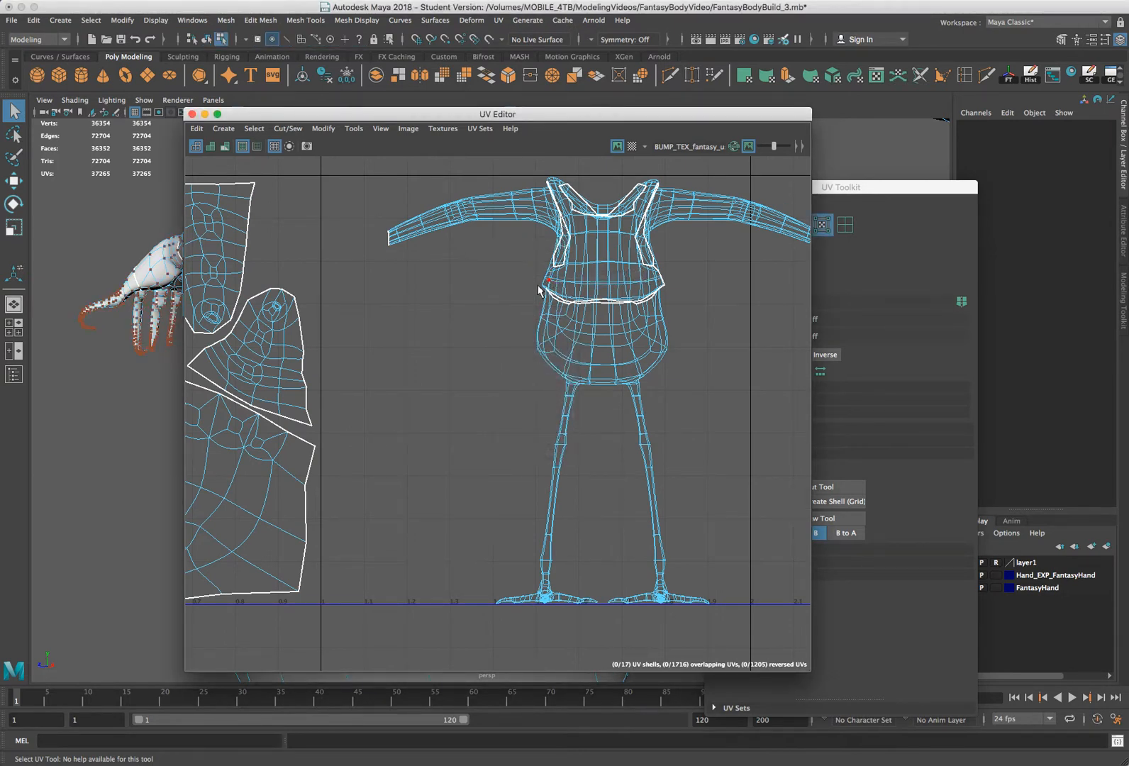
pyautogui.click(542, 287)
pyautogui.keyDown('ctrl'); pyautogui.moveTo(543, 287); pyautogui.dragTo(580, 300, button='right'); pyautogui.keyUp('ctrl')
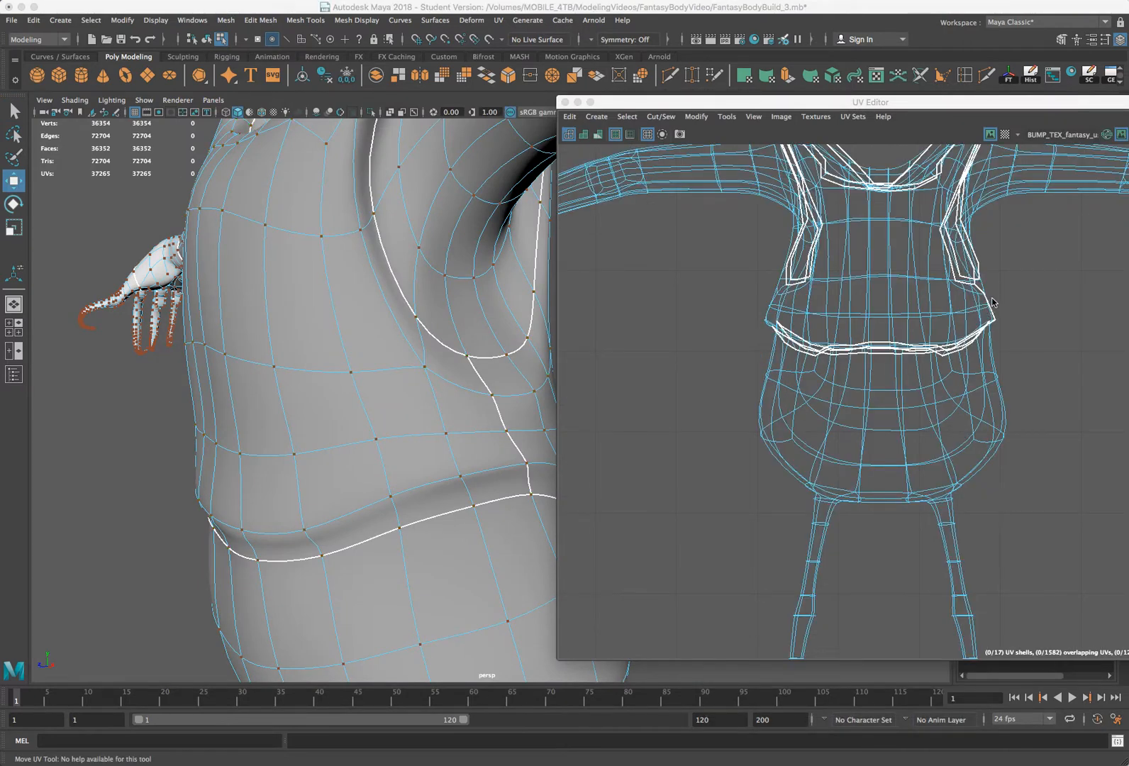
pyautogui.moveTo(987, 304); pyautogui.dragTo(1007, 306, button='right')
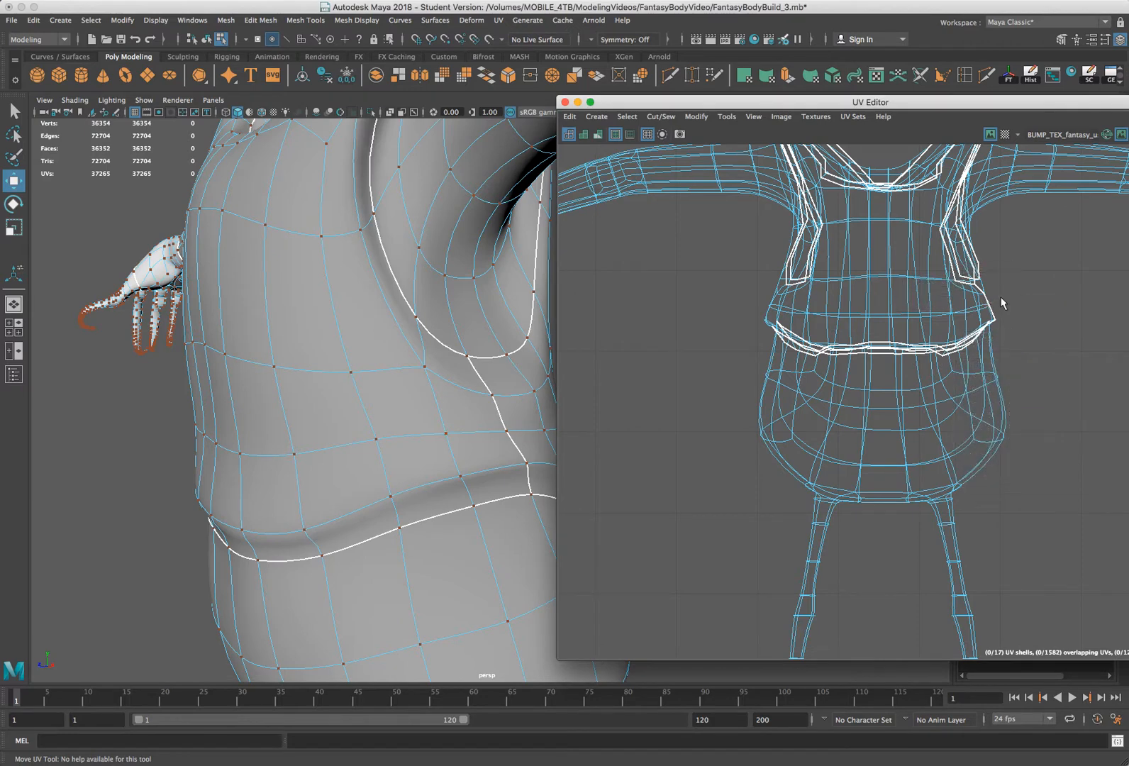
pyautogui.click(984, 306)
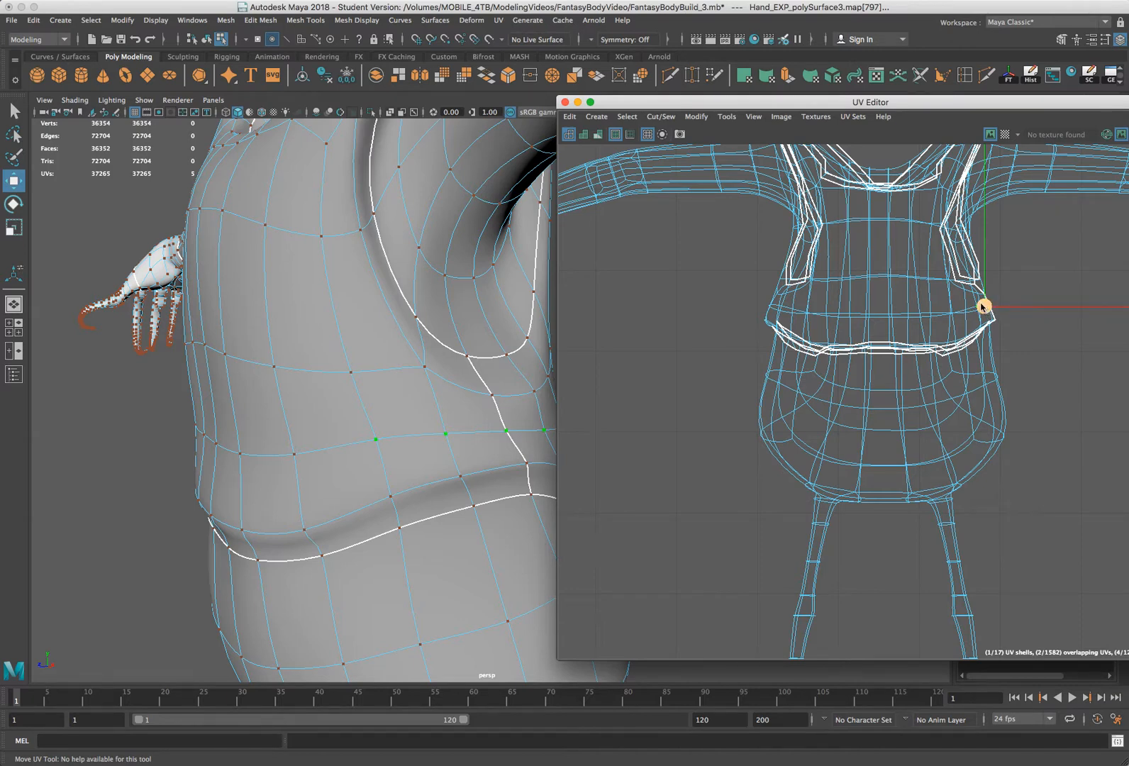
pyautogui.keyDown('ctrl'); pyautogui.moveTo(983, 307); pyautogui.dragTo(1026, 331, button='right'); pyautogui.keyUp('ctrl')
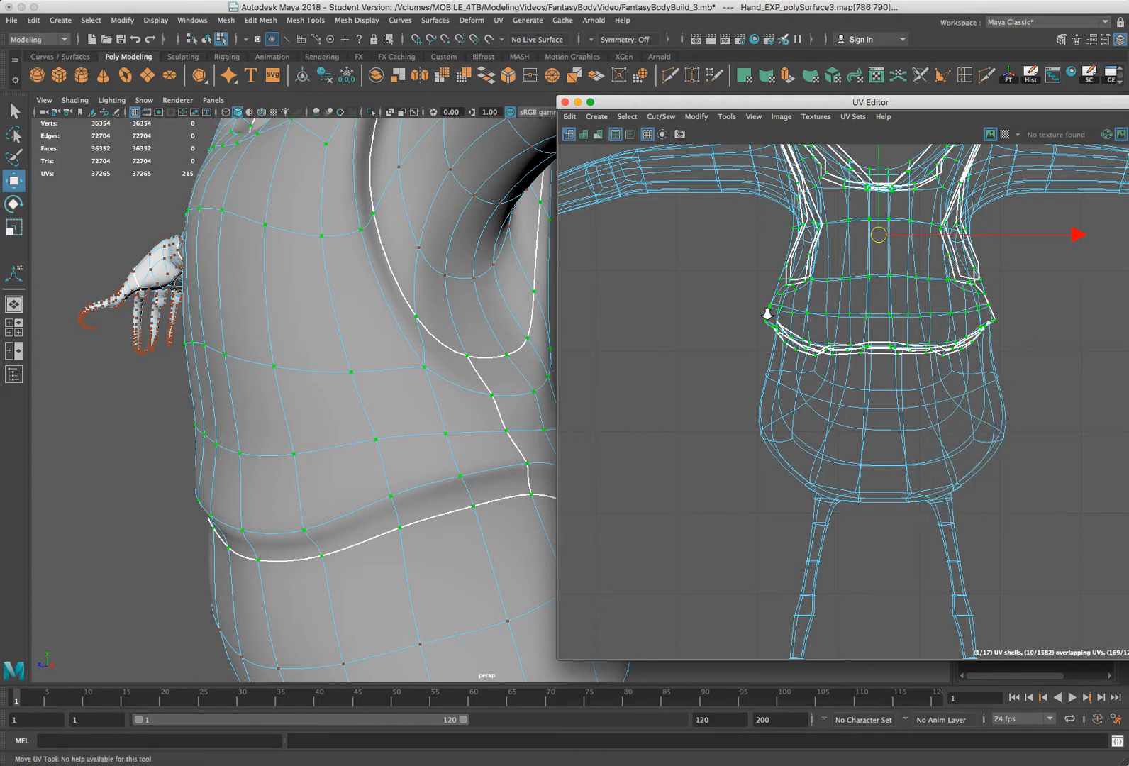
# Move the torso shell out of the body layout to the empty area below the hand shells
pyautogui.scroll(-8, 768, 315)
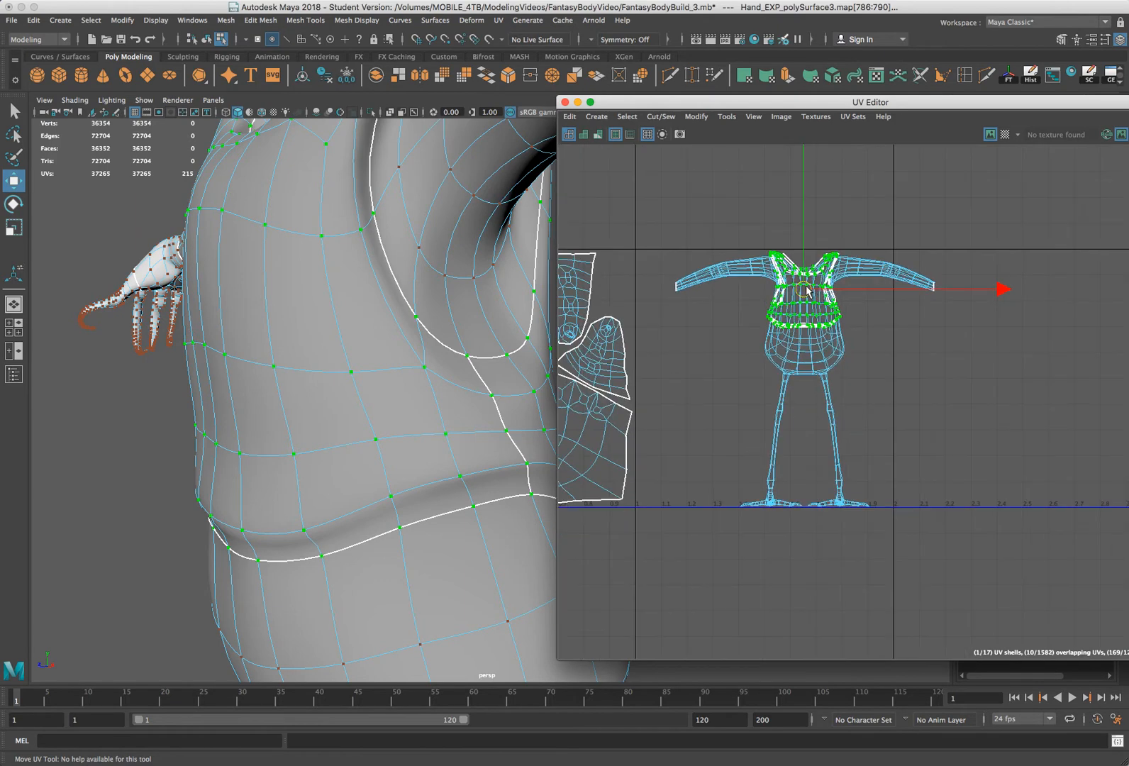
pyautogui.moveTo(822, 301); pyautogui.dragTo(855, 326)
pyautogui.moveTo(824, 481); pyautogui.dragTo(683, 576)
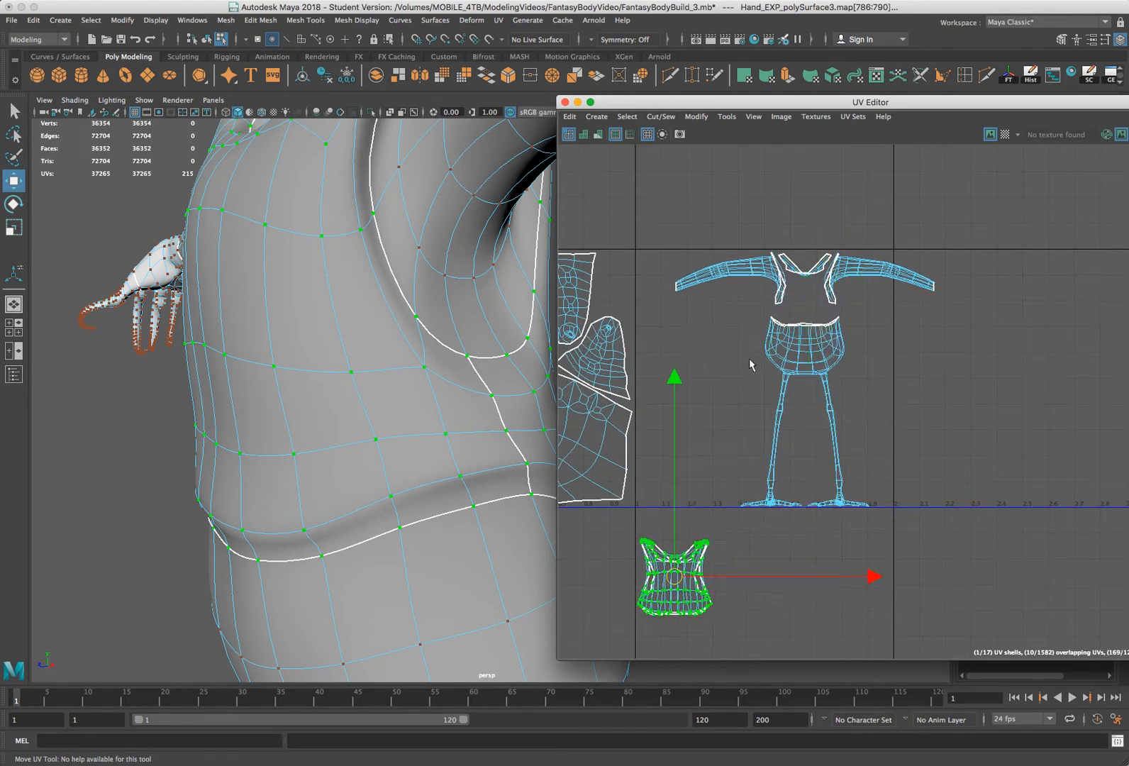
pyautogui.keyDown('alt'); pyautogui.moveTo(749, 358); pyautogui.dragTo(931, 323, button='middle'); pyautogui.keyUp('alt')
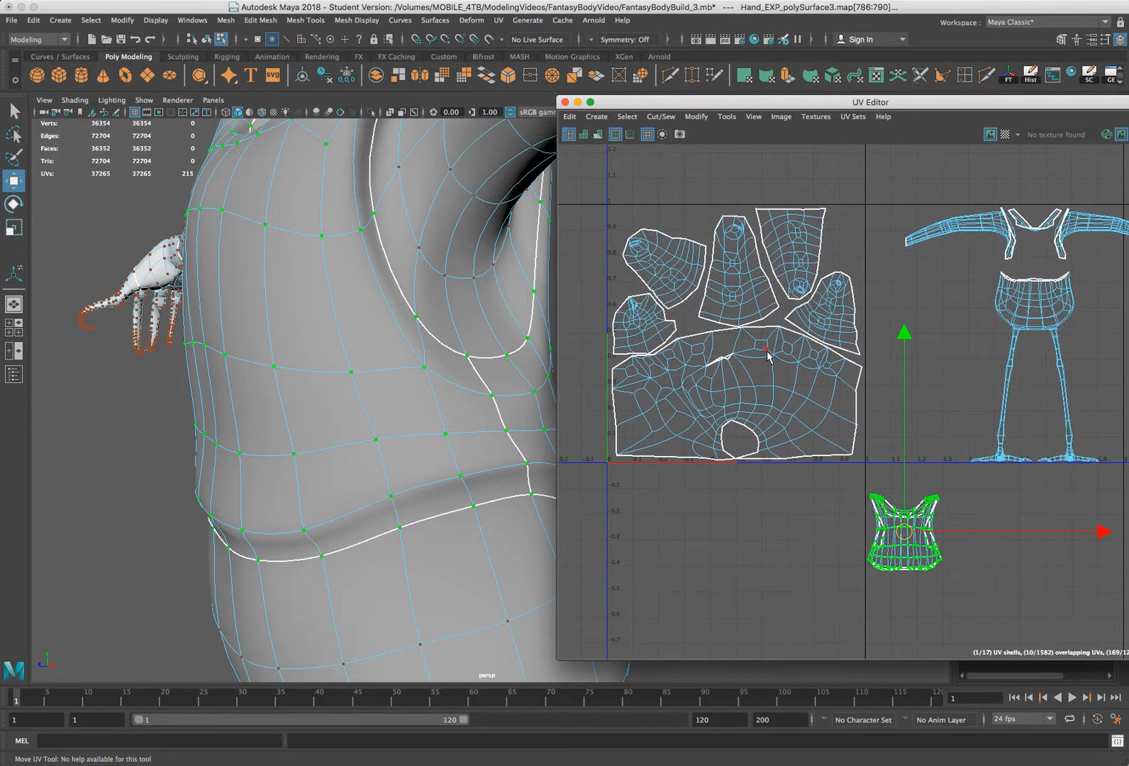
pyautogui.scroll(1, 741, 255)
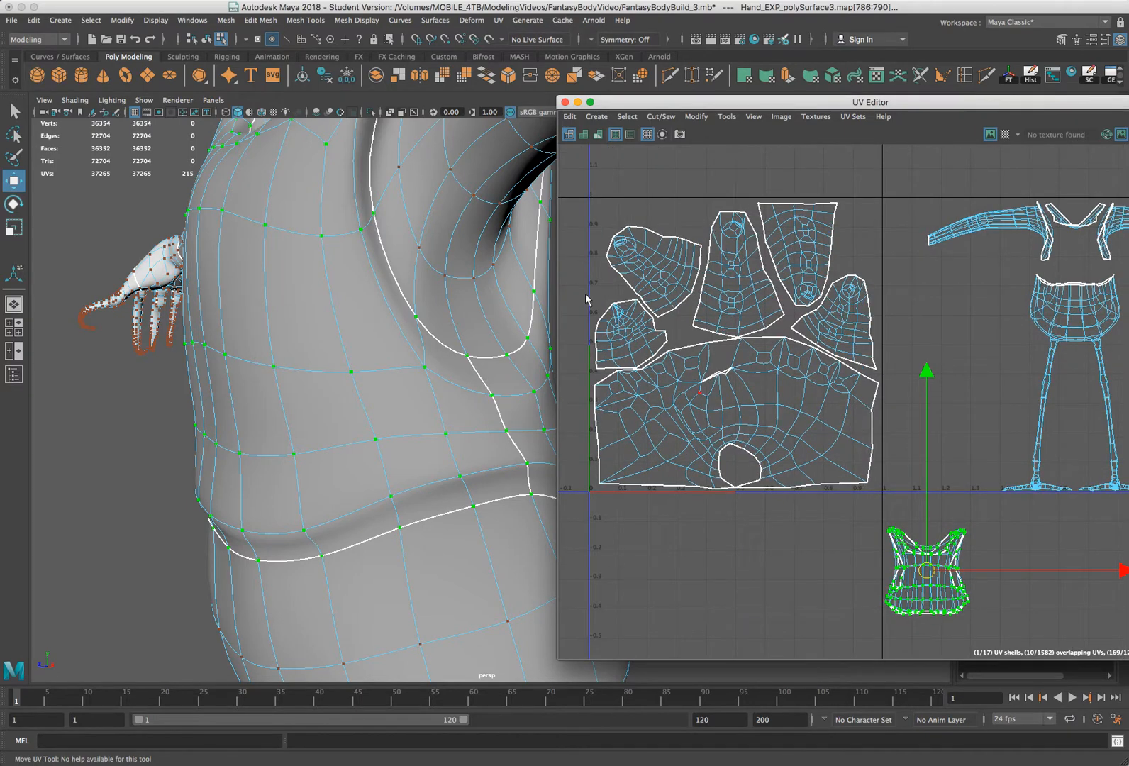
pyautogui.keyDown('alt'); pyautogui.moveTo(715, 415); pyautogui.dragTo(711, 351, button='middle'); pyautogui.keyUp('alt')
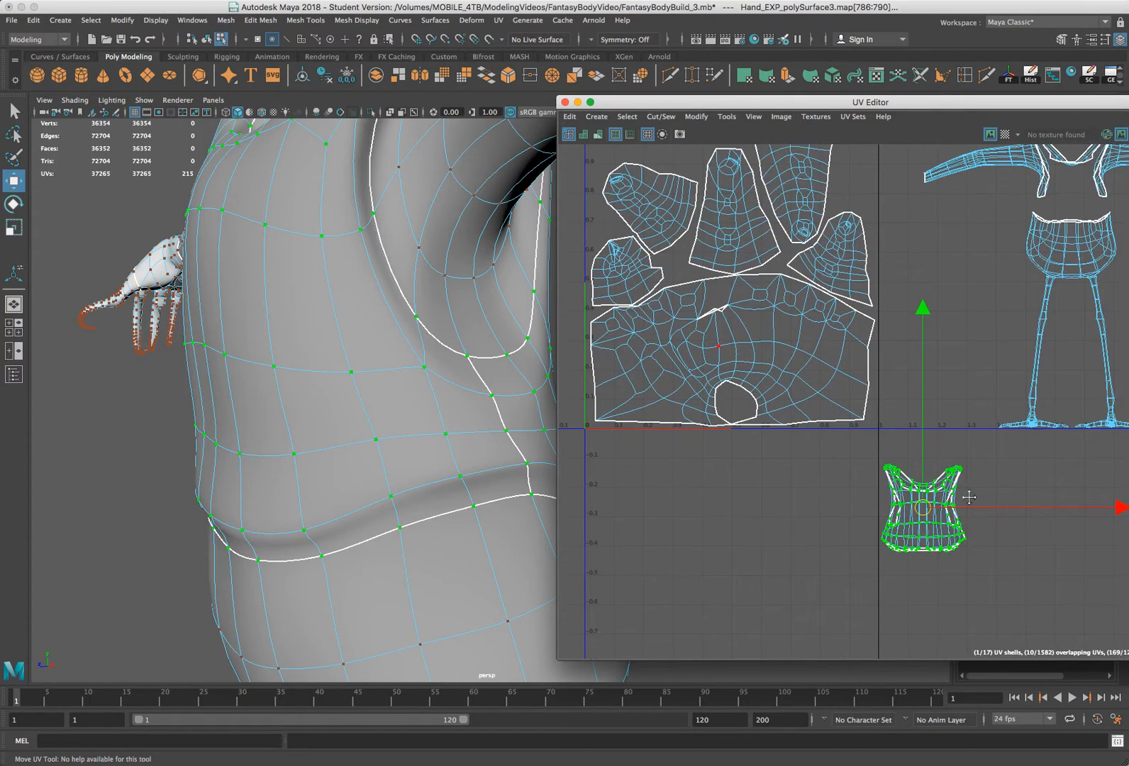
pyautogui.moveTo(897, 510); pyautogui.dragTo(787, 525, button='middle')
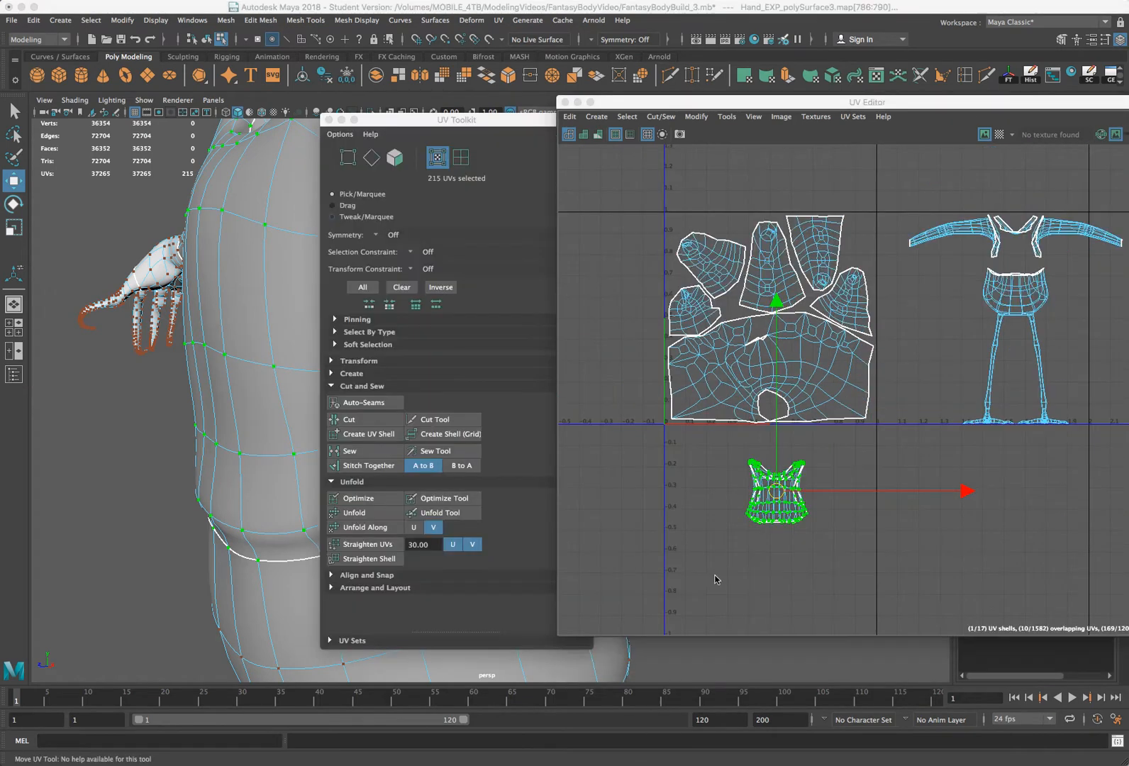
# Inspect the separated torso shell and reposition the UV Toolkit window beside the UV layout
pyautogui.scroll(4, 798, 426)
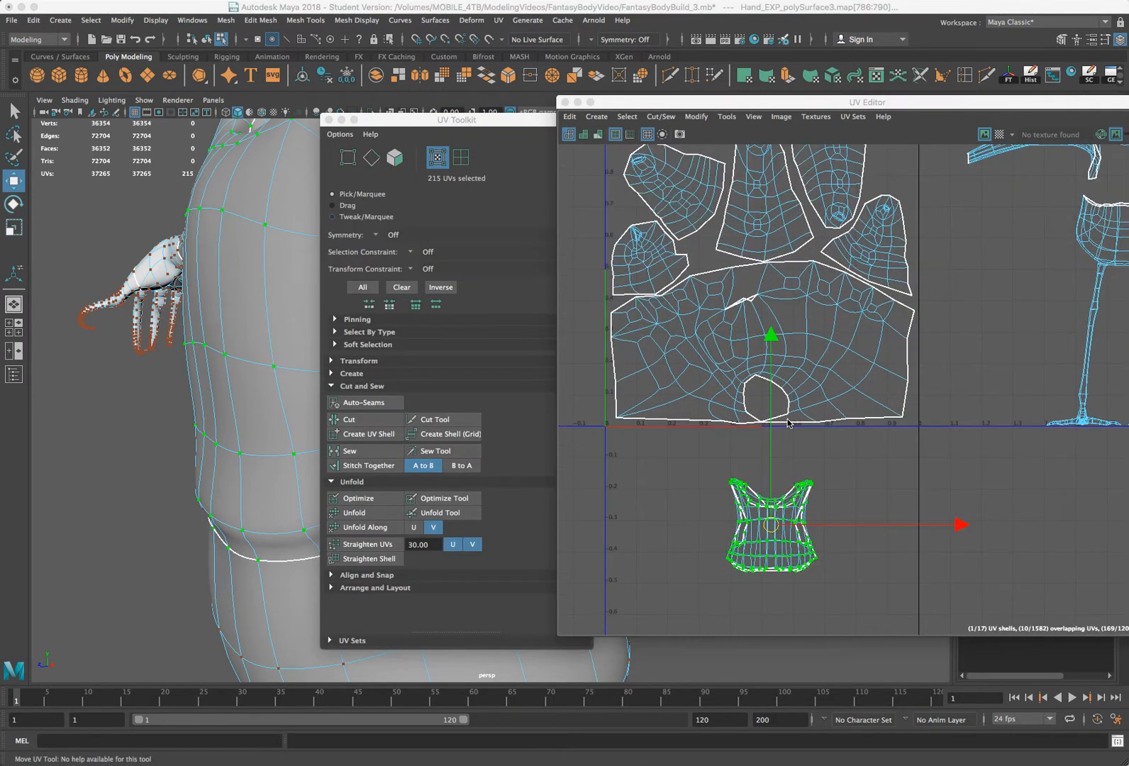
pyautogui.scroll(1, 792, 412)
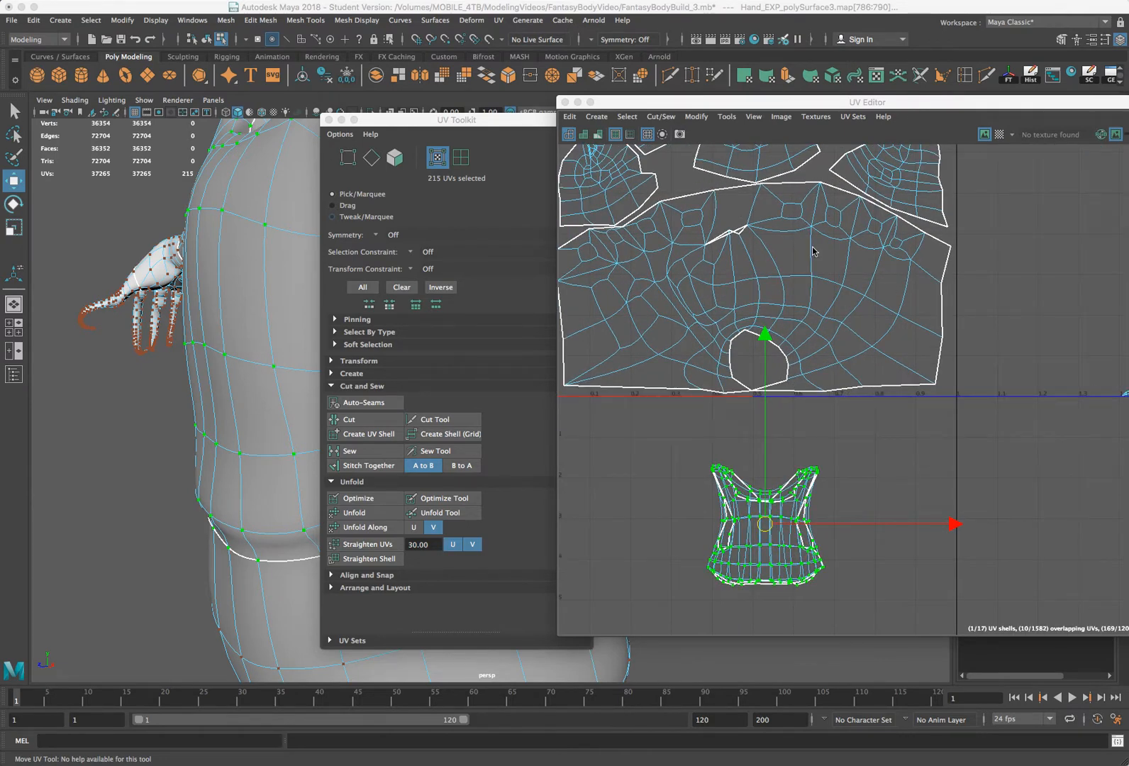
pyautogui.scroll(-3, 812, 251)
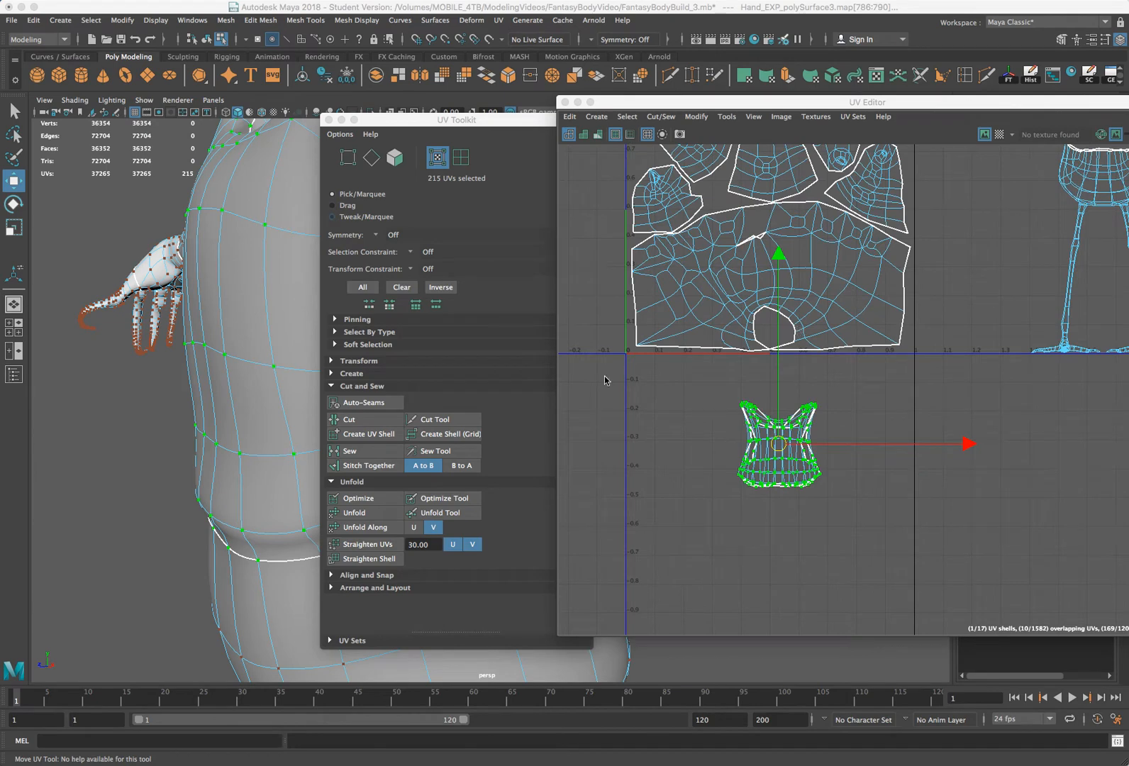
pyautogui.moveTo(856, 390); pyautogui.dragTo(712, 507)
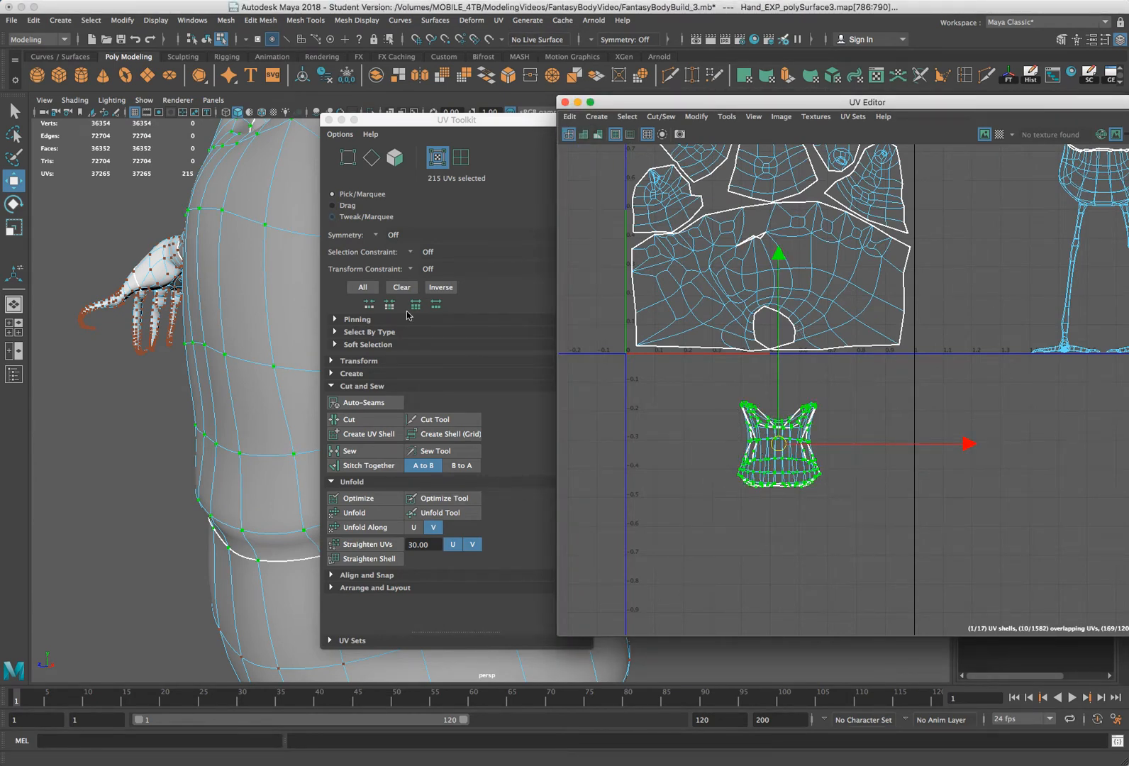
pyautogui.moveTo(476, 119); pyautogui.dragTo(453, 112)
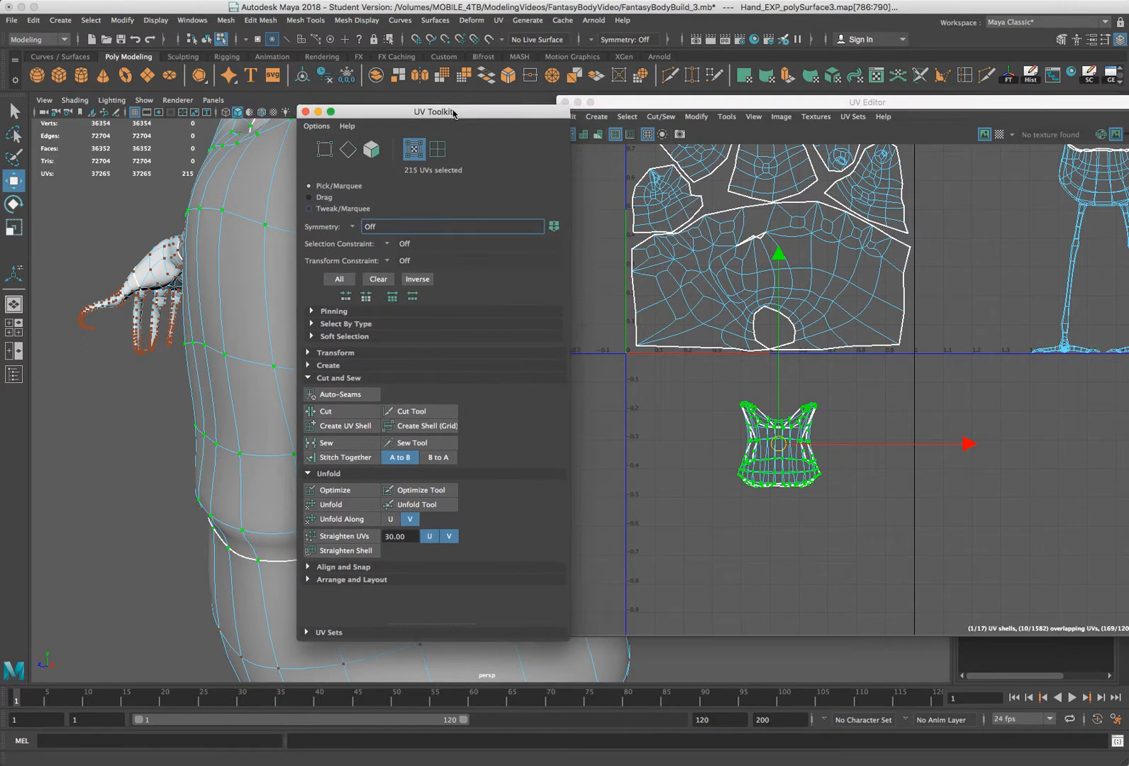
pyautogui.click(348, 509)
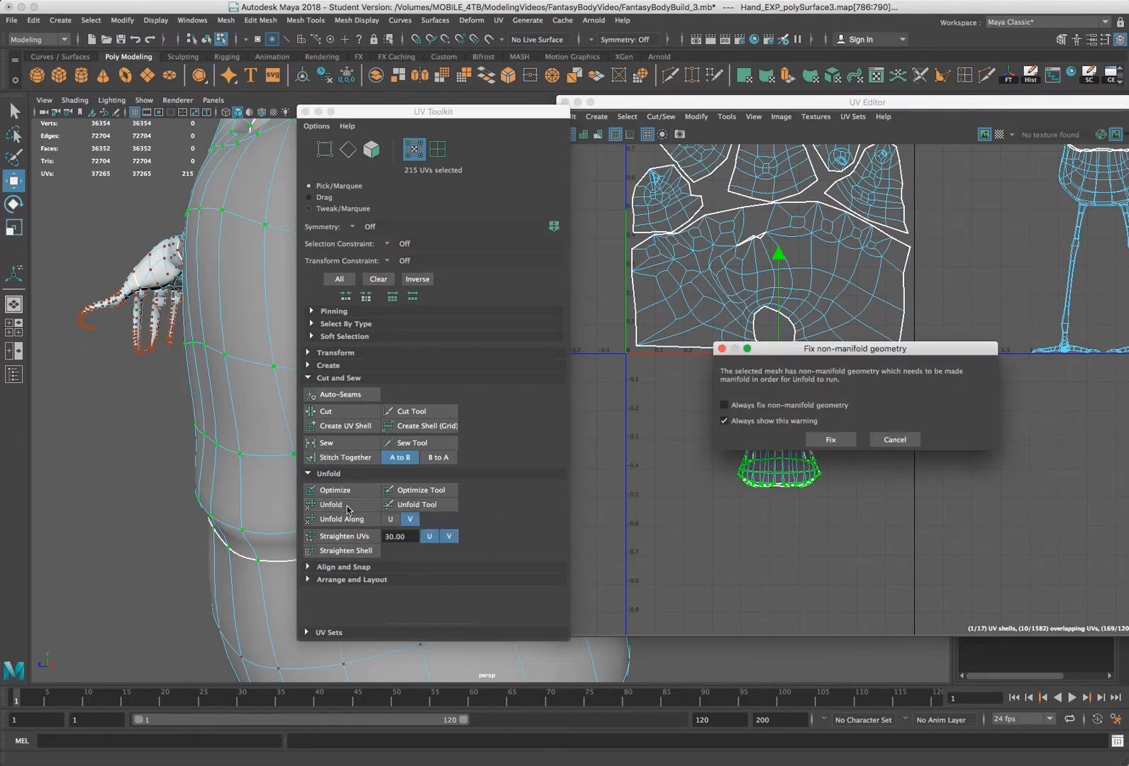
pyautogui.moveTo(891, 347); pyautogui.dragTo(593, 393)
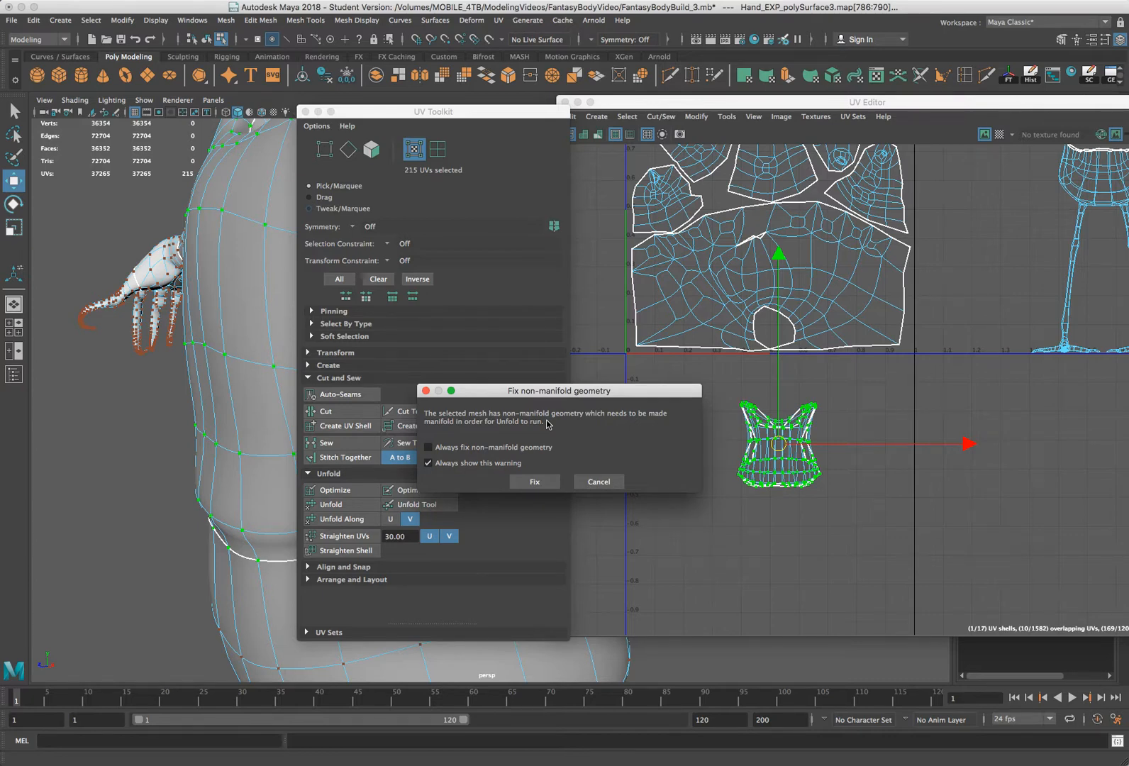
pyautogui.click(598, 482)
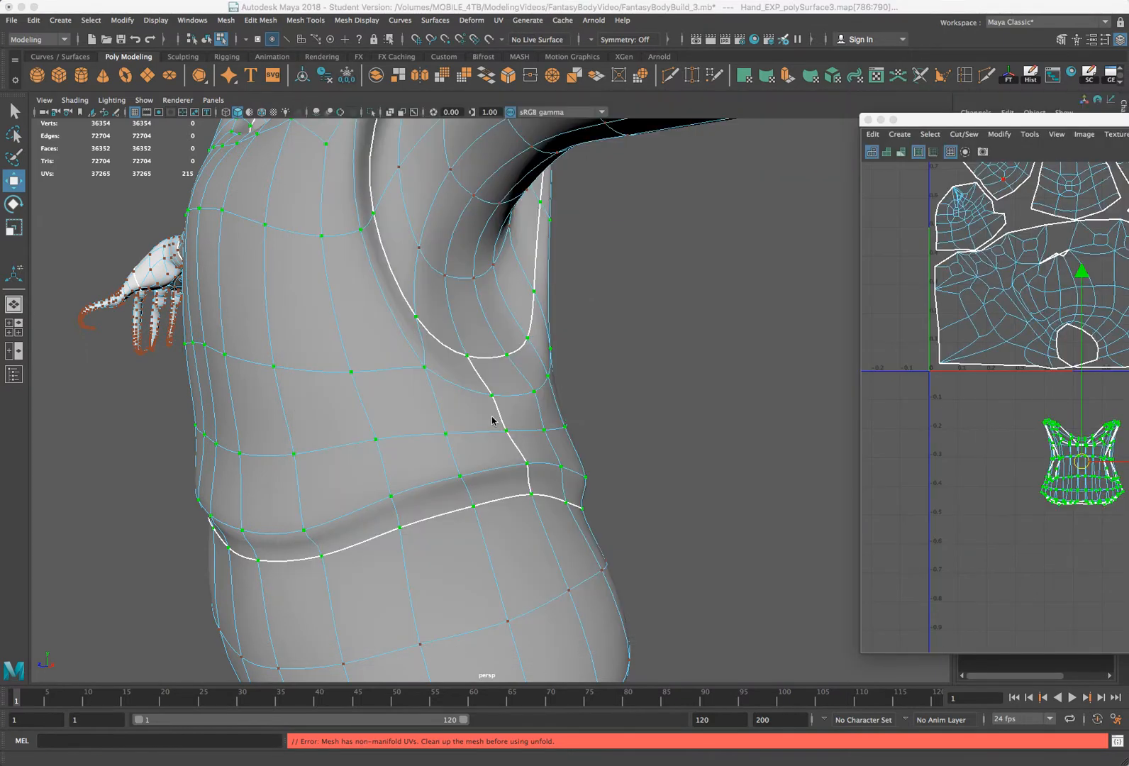
# Clear the UV selection and display the body as its unsmoothed low-poly mesh in vertex component mode
pyautogui.keyDown('alt'); pyautogui.moveTo(492, 419); pyautogui.dragTo(458, 417); pyautogui.keyUp('alt')
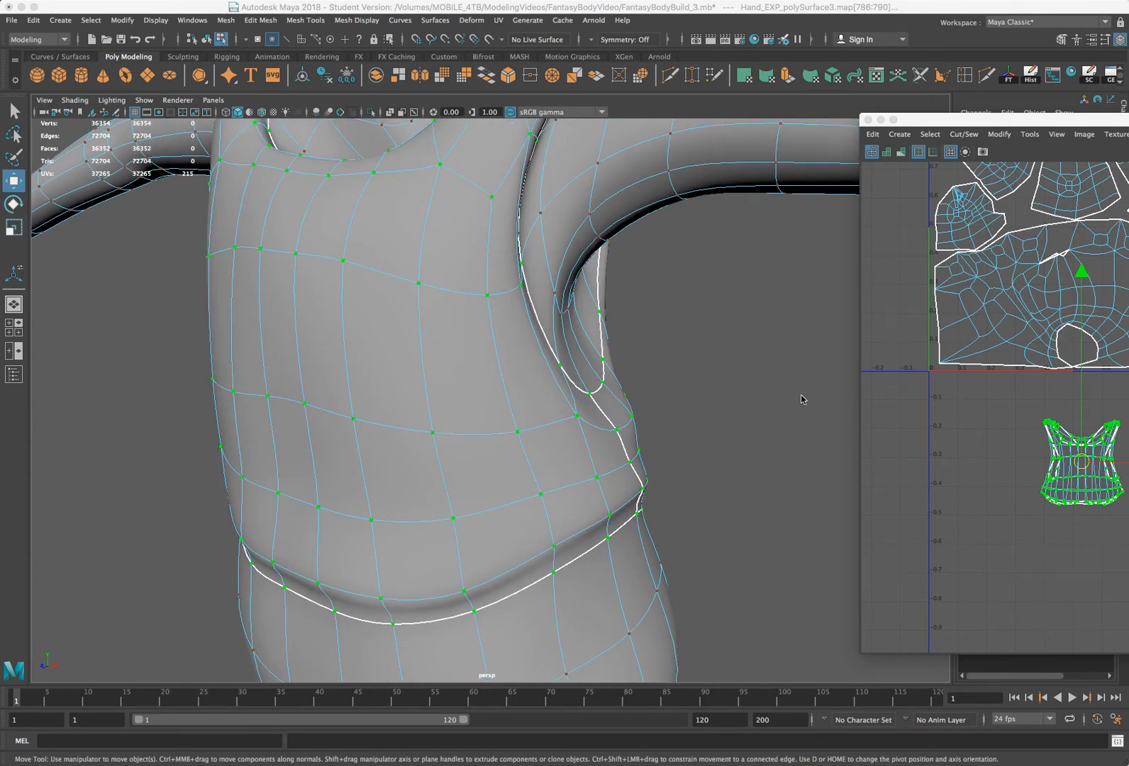
pyautogui.click(756, 405)
pyautogui.press('4')
pyautogui.rightClick(541, 390)
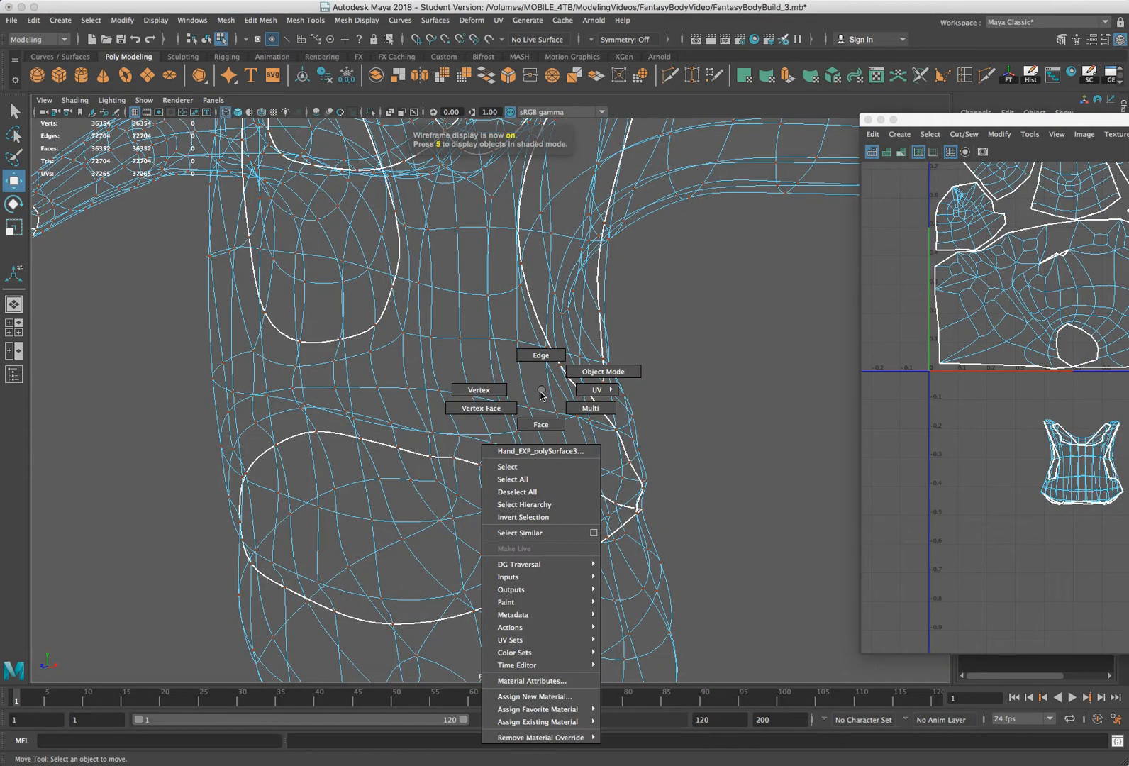
pyautogui.press('5')
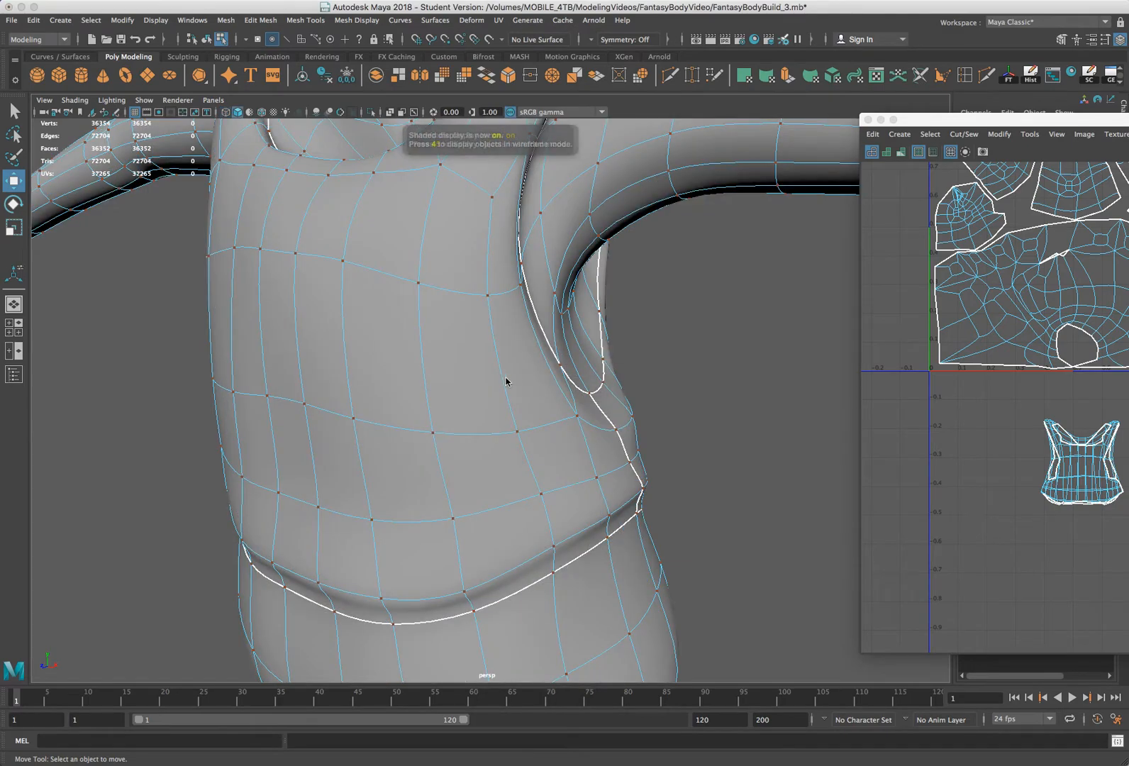
pyautogui.moveTo(505, 382); pyautogui.dragTo(462, 400, button='right')
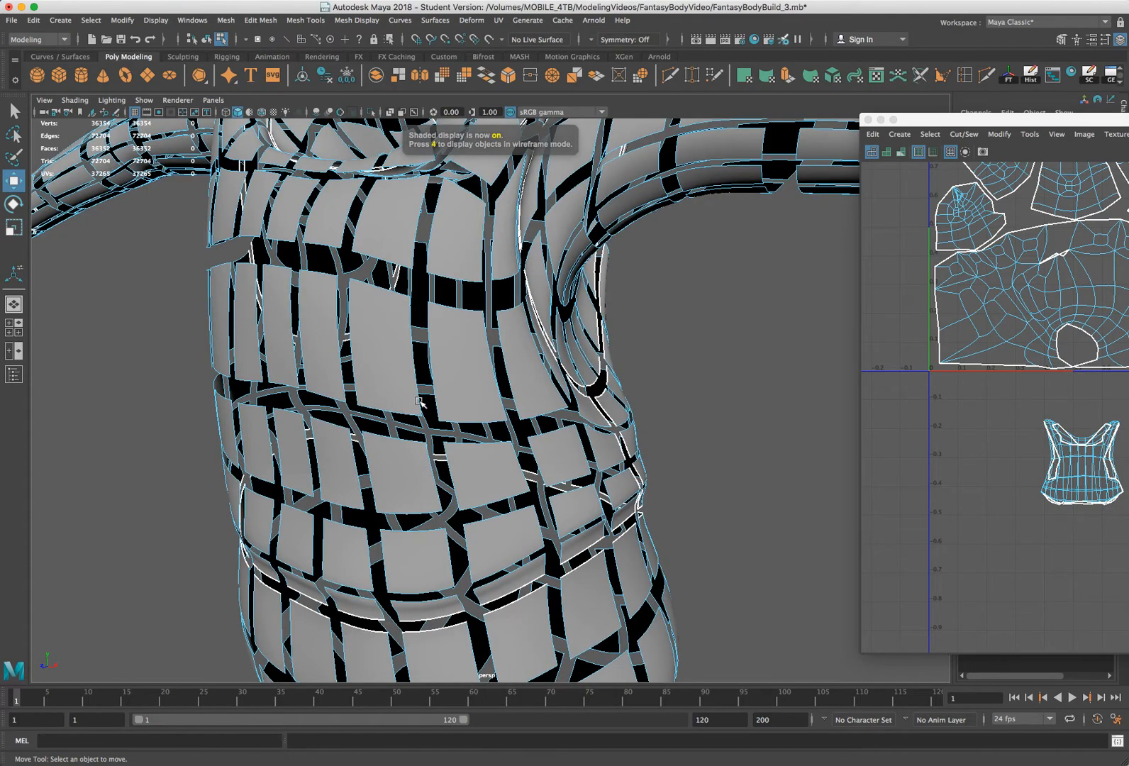
pyautogui.keyDown('alt'); pyautogui.moveTo(418, 401); pyautogui.dragTo(431, 373); pyautogui.keyUp('alt')
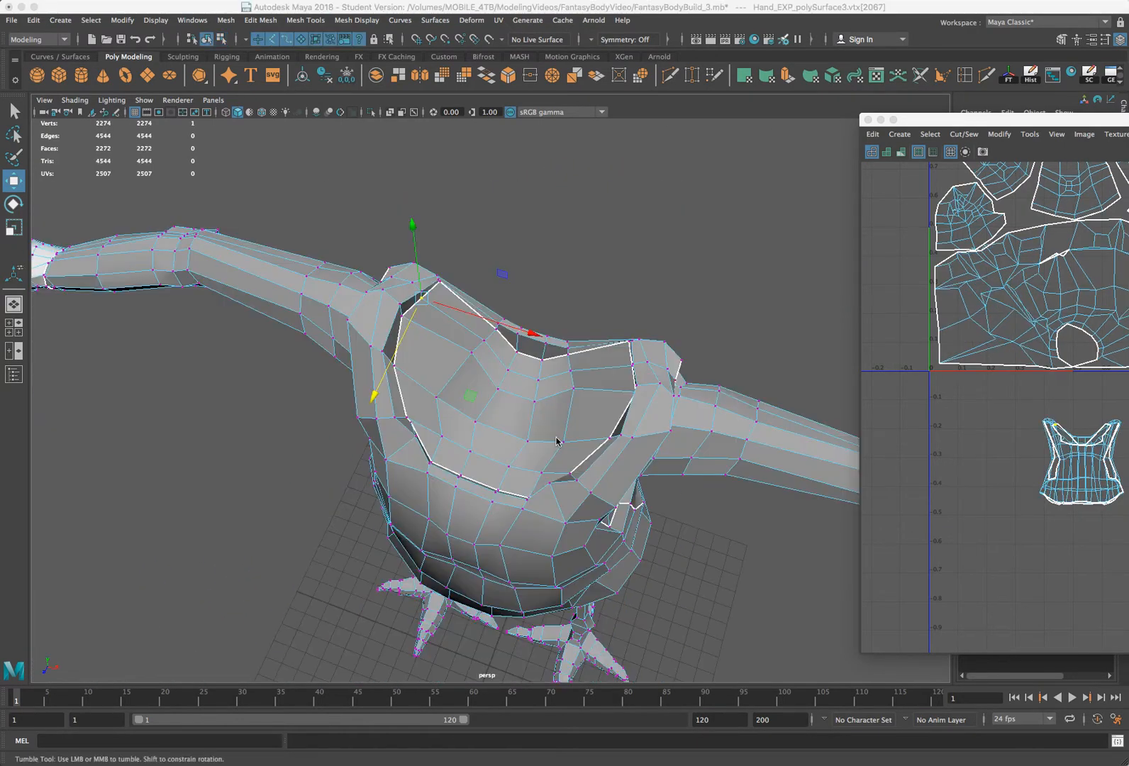
# Examine the low-poly torso from the front and sides, including the collar, armhole and waist areas
pyautogui.keyDown('alt'); pyautogui.moveTo(556, 441); pyautogui.dragTo(573, 399); pyautogui.keyUp('alt')
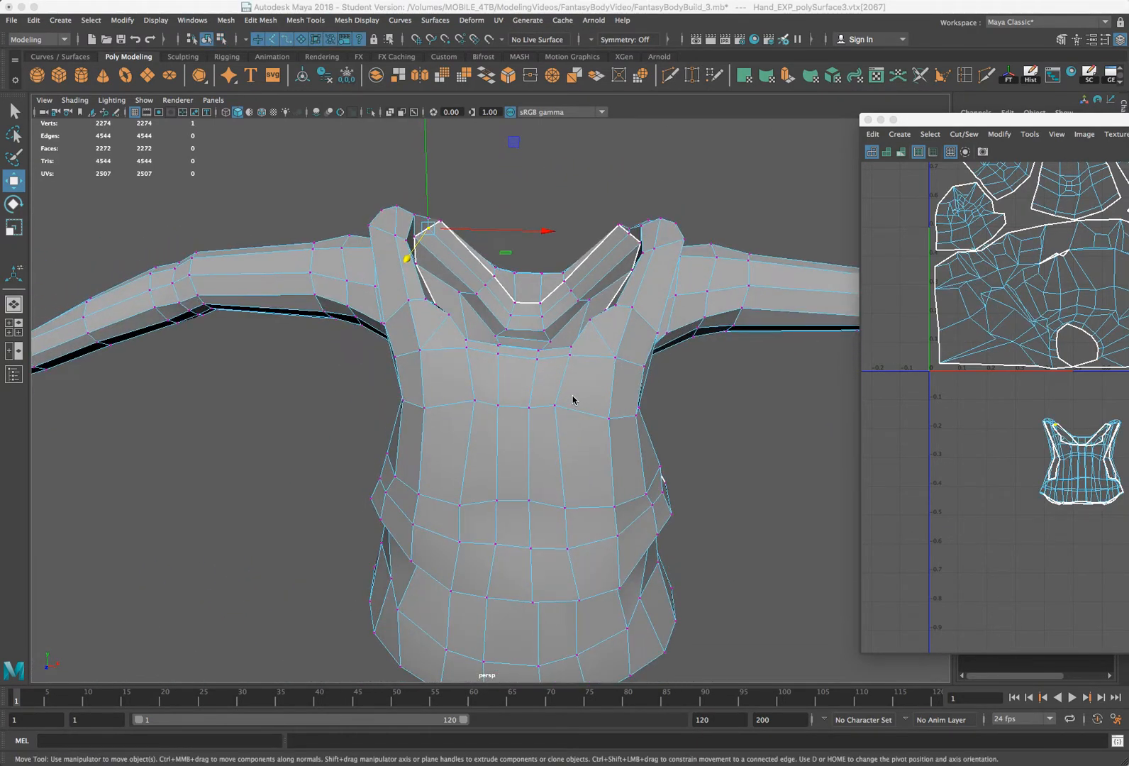
pyautogui.scroll(5, 559, 361)
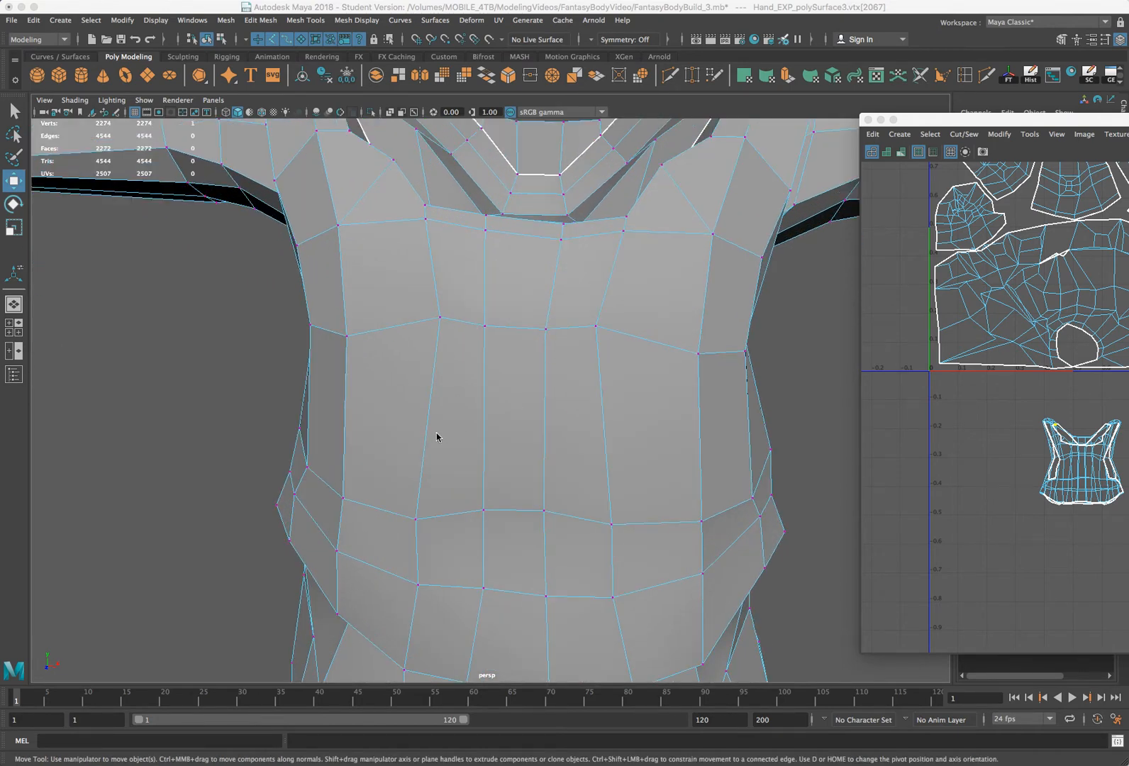
pyautogui.keyDown('alt'); pyautogui.moveTo(437, 436); pyautogui.dragTo(479, 428); pyautogui.keyUp('alt')
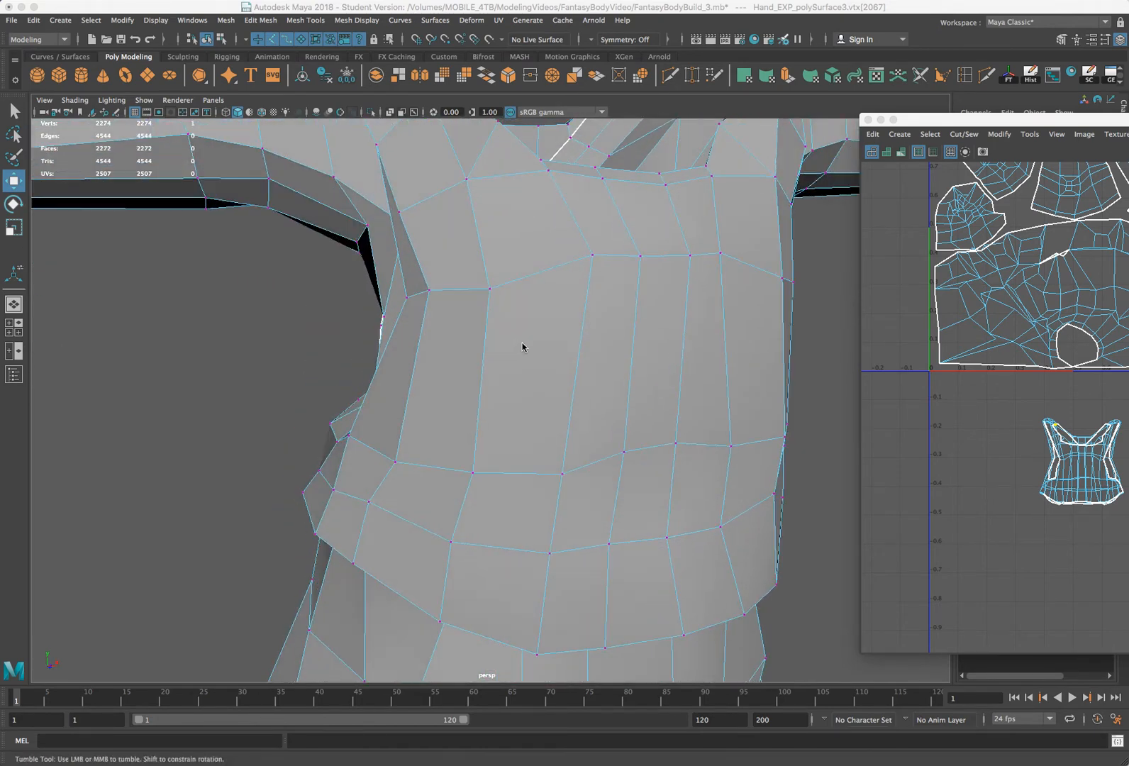
pyautogui.keyDown('alt'); pyautogui.moveTo(522, 347); pyautogui.dragTo(465, 352); pyautogui.keyUp('alt')
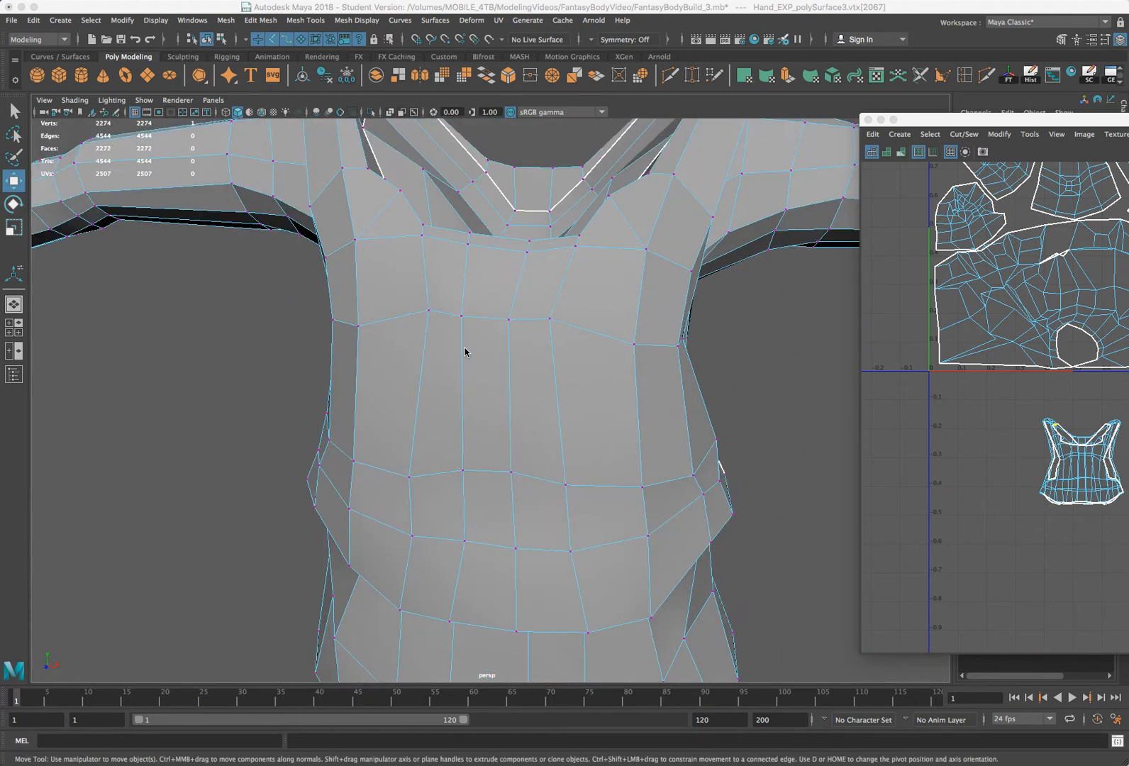
pyautogui.scroll(-2, 464, 352)
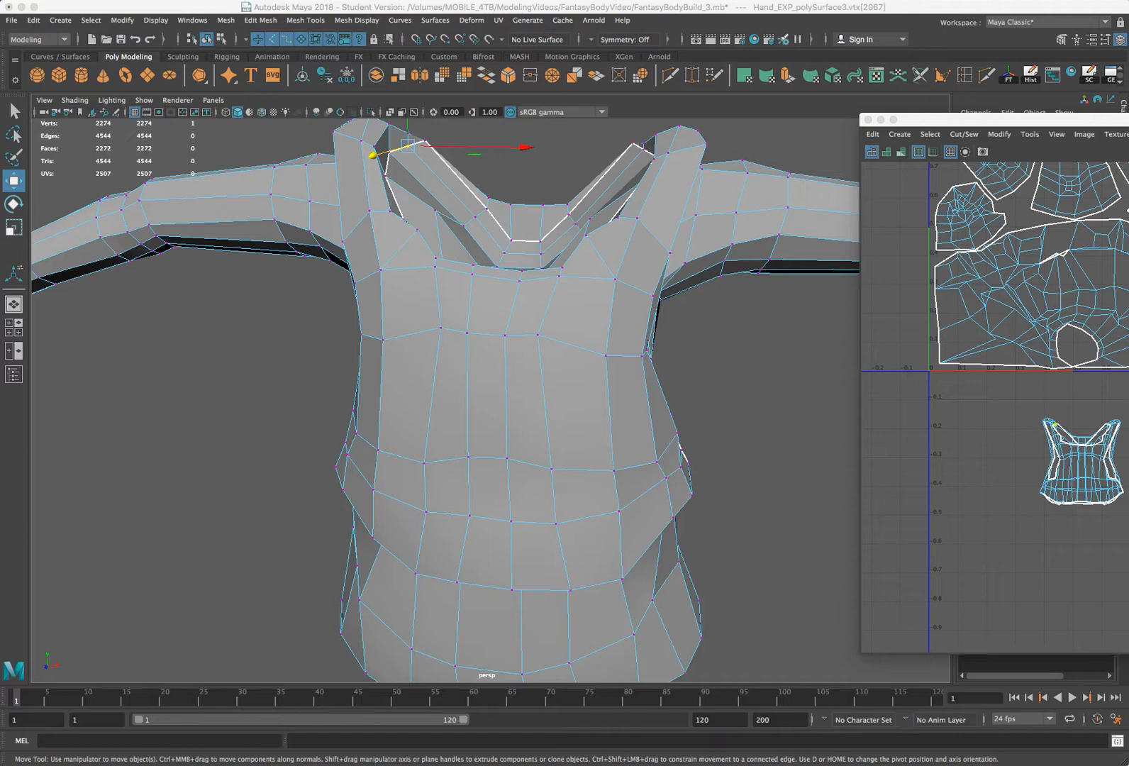
# Widen the UV Editor and select all UVs of the separated torso shell below the body layout
pyautogui.moveTo(861, 383); pyautogui.dragTo(533, 383)
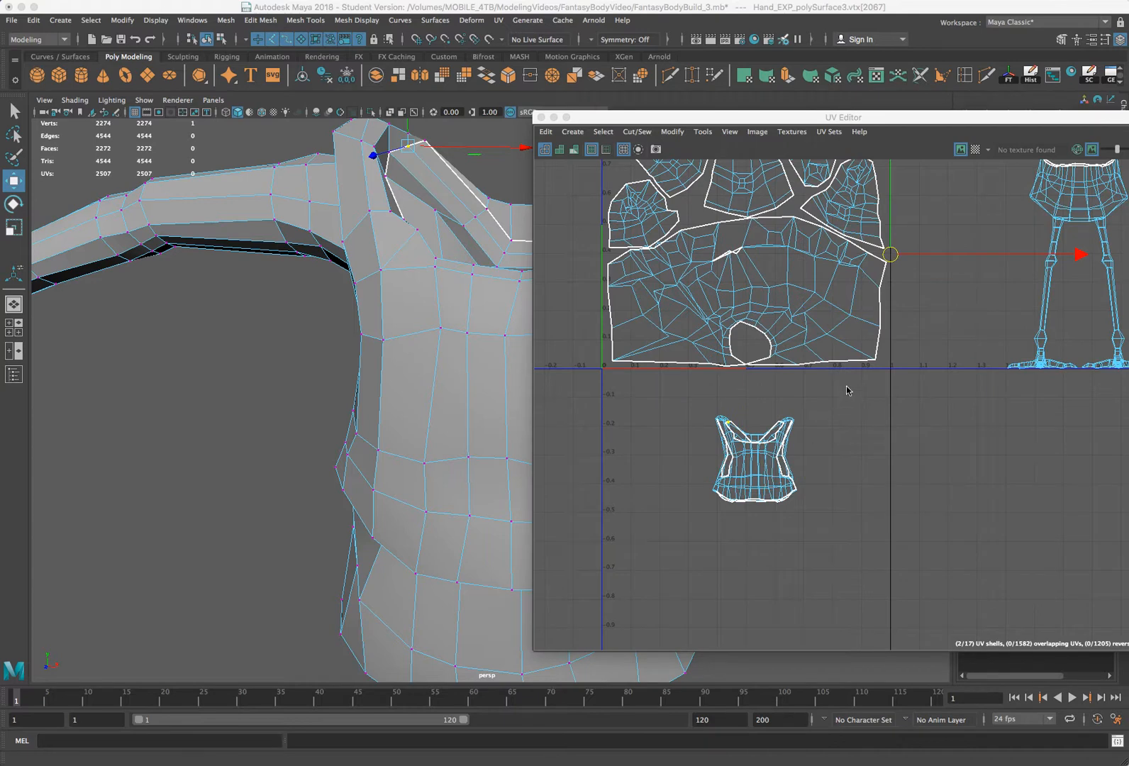
pyautogui.moveTo(846, 390); pyautogui.dragTo(667, 529)
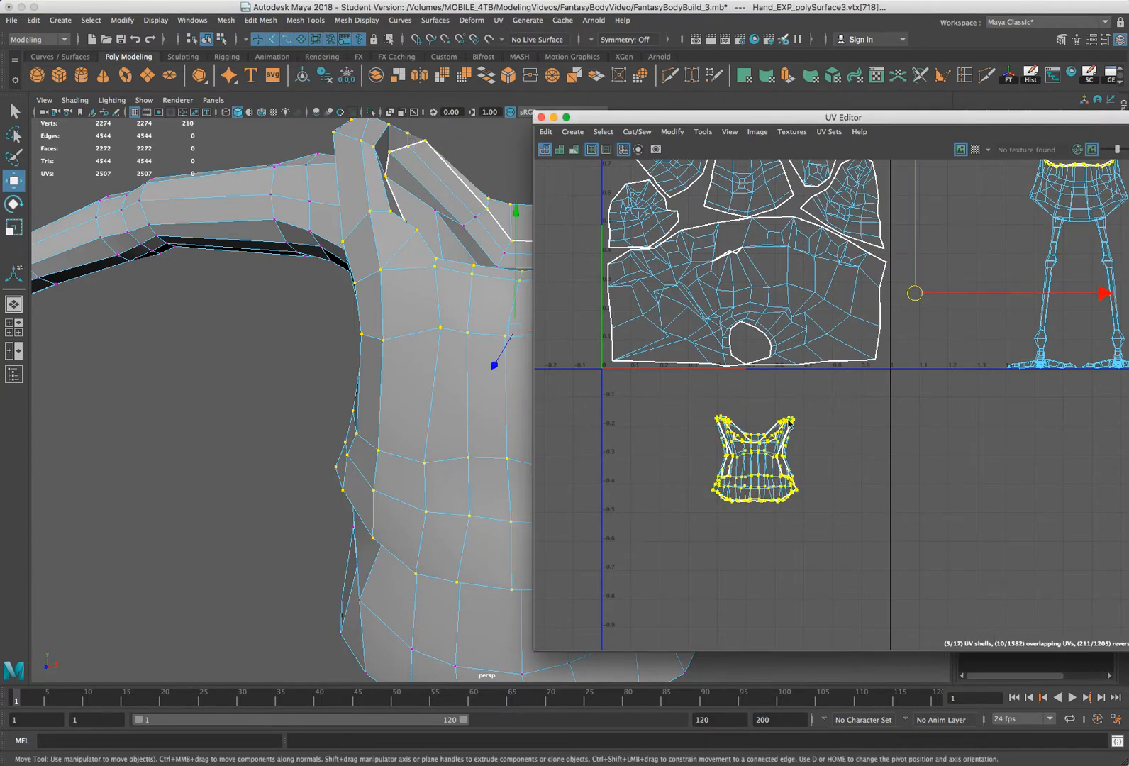
pyautogui.moveTo(789, 422); pyautogui.dragTo(829, 419, button='right')
pyautogui.moveTo(833, 395); pyautogui.dragTo(643, 532)
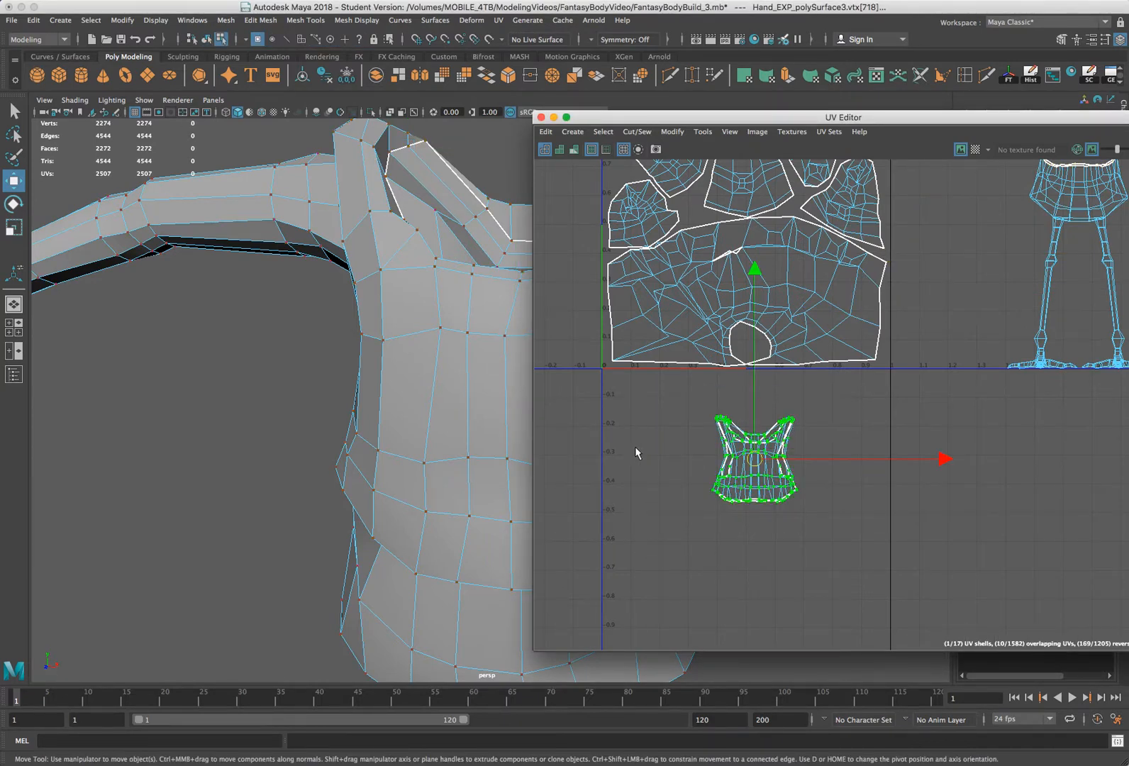
pyautogui.click(786, 429)
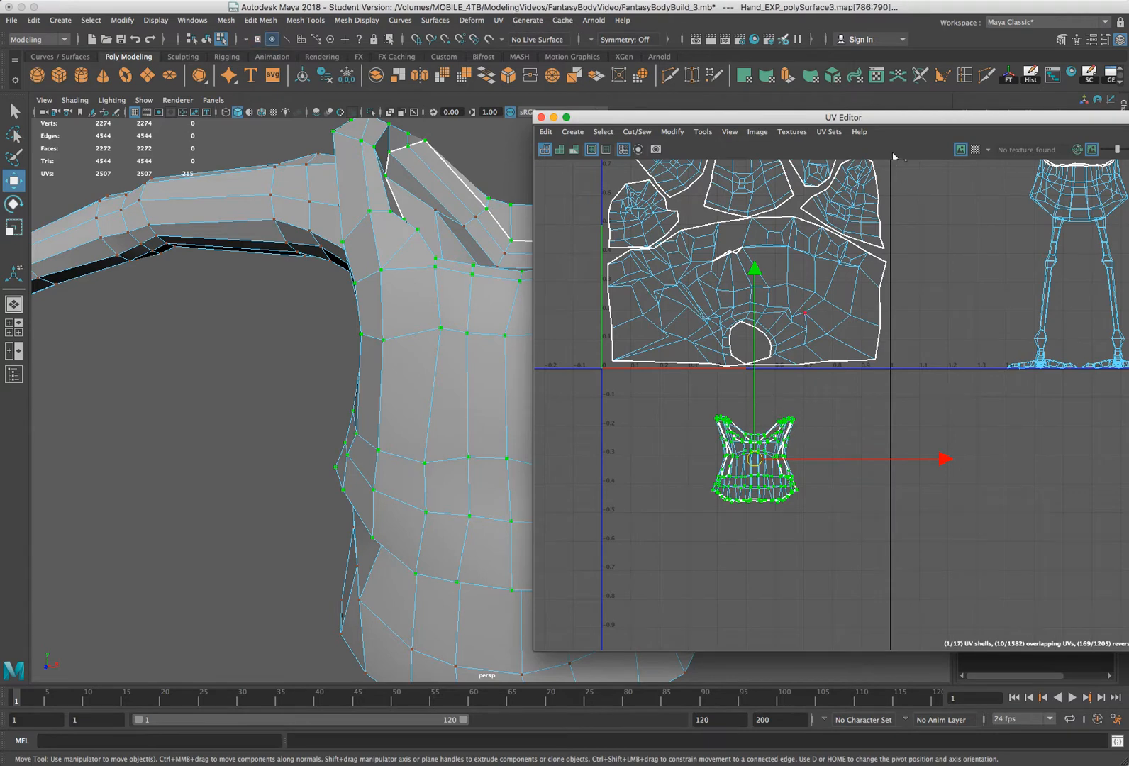
# Show the UV Toolkit beside the UV Editor and unfold the torso shell, accepting the non-manifold geometry fix
pyautogui.click(1092, 149)
pyautogui.moveTo(660, 129); pyautogui.dragTo(330, 129)
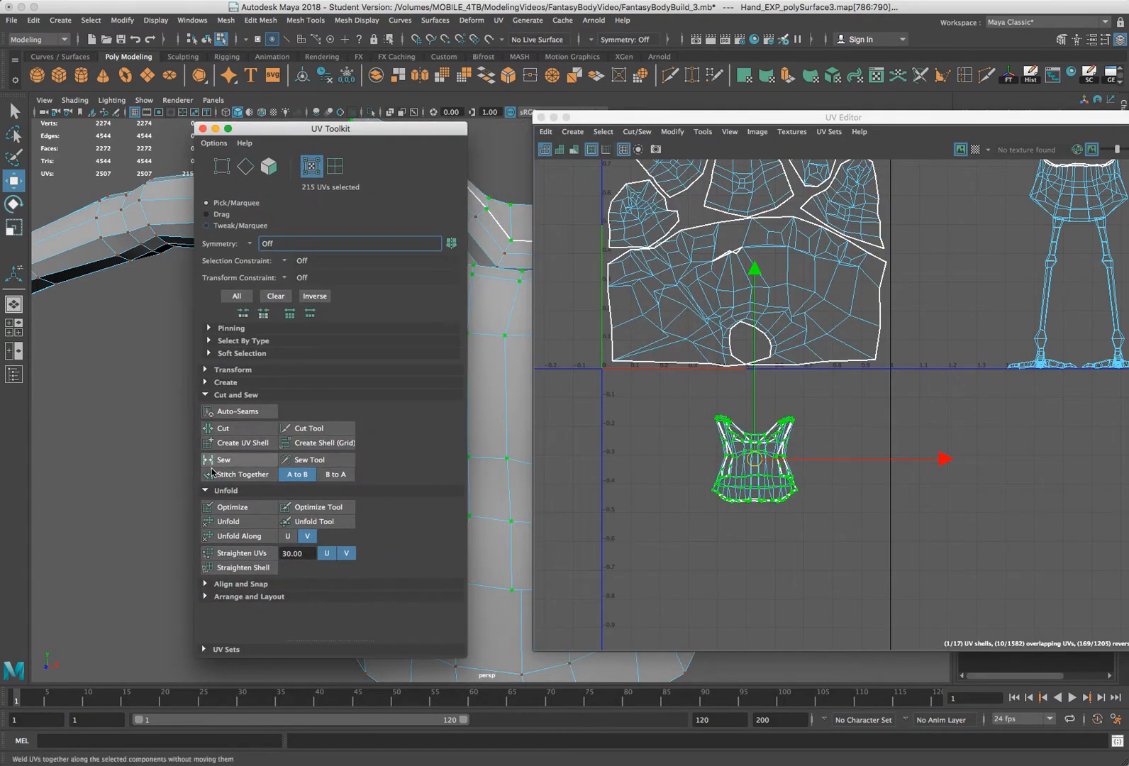
pyautogui.click(250, 523)
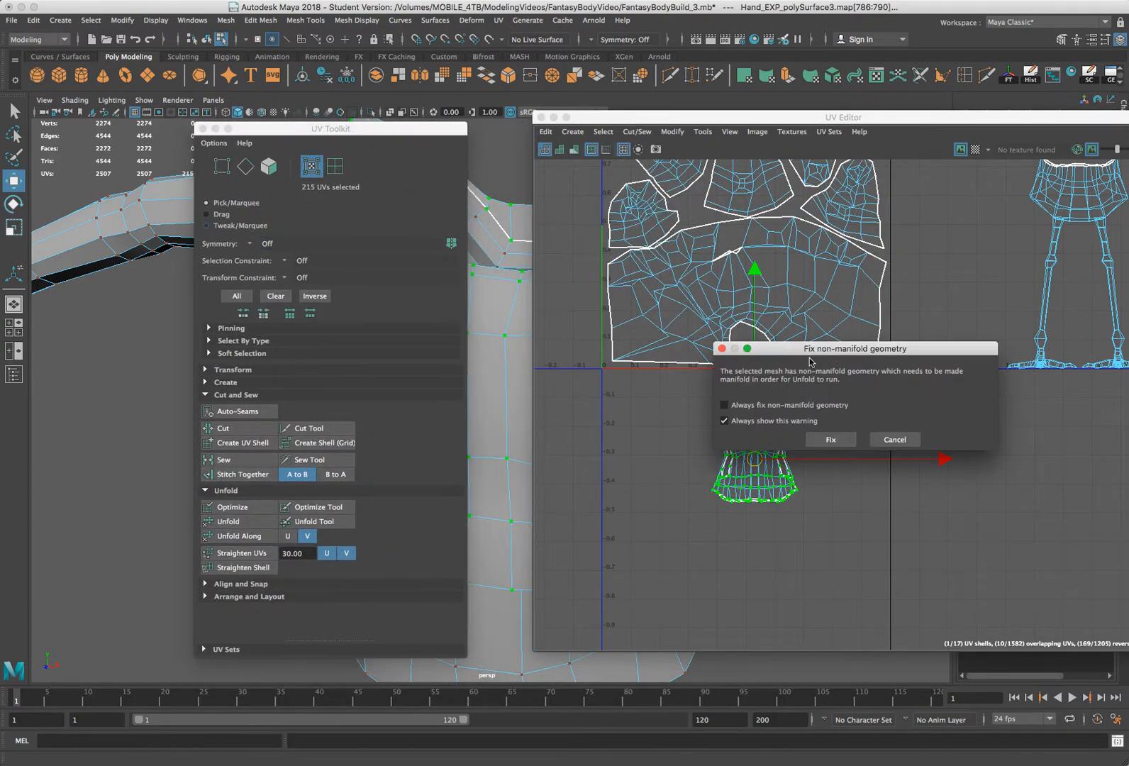
pyautogui.moveTo(797, 347); pyautogui.dragTo(507, 348)
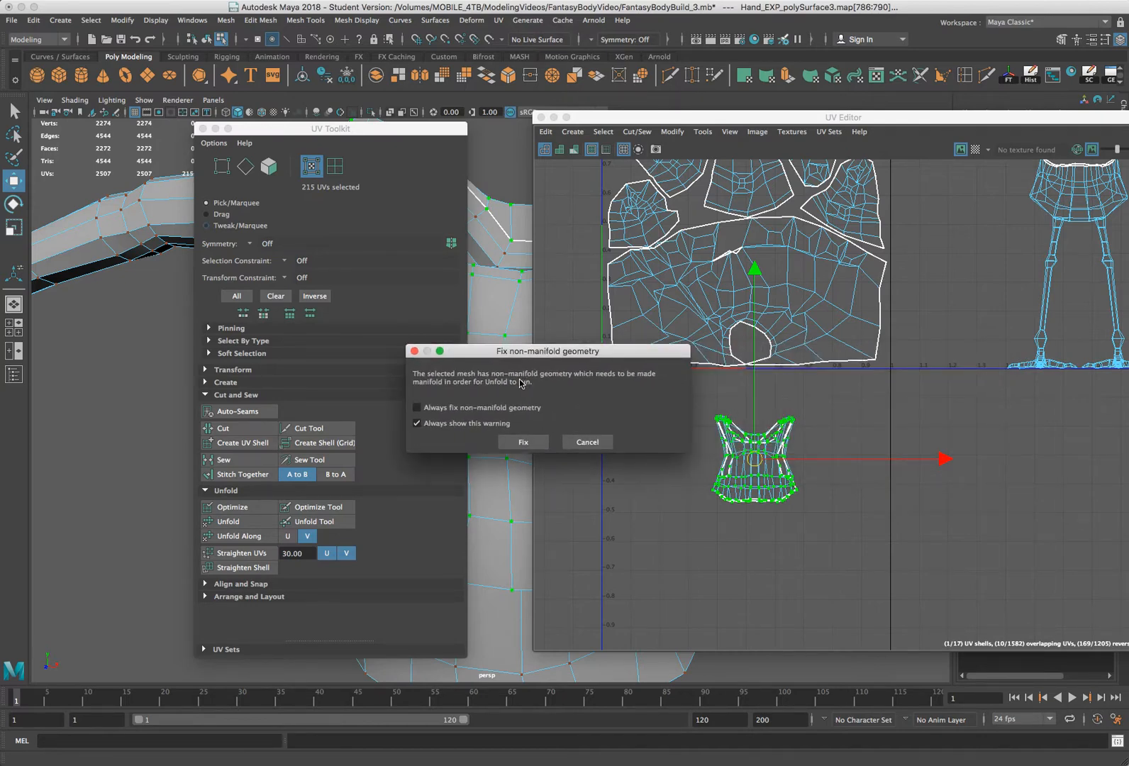
pyautogui.moveTo(532, 357); pyautogui.dragTo(513, 346)
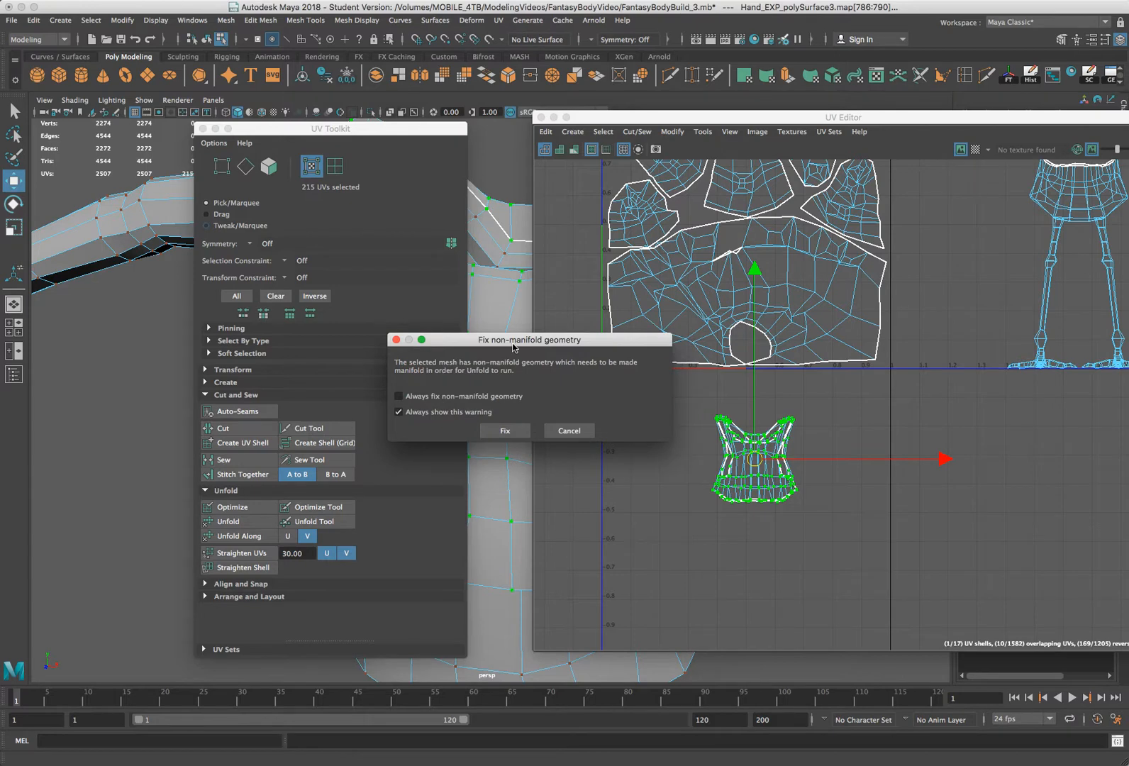
pyautogui.moveTo(513, 346); pyautogui.dragTo(496, 327)
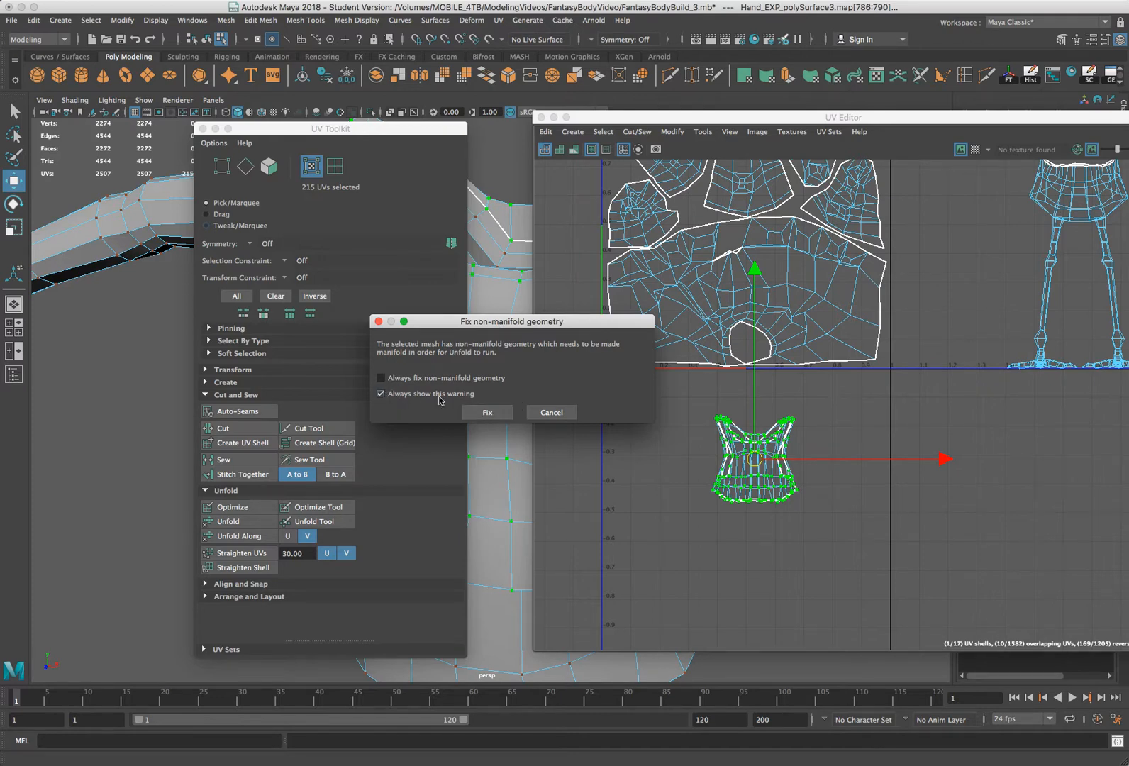
pyautogui.click(489, 413)
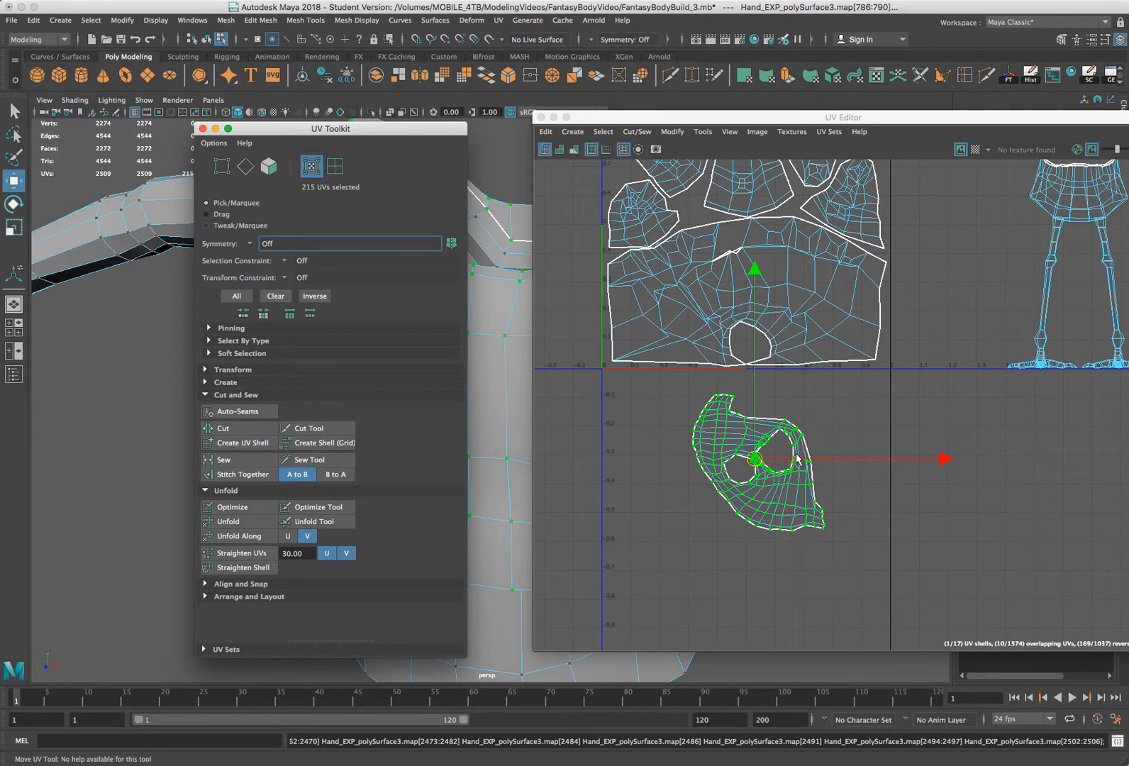
# Reselect the unfolded torso shell and rotate it counterclockwise until its long curved edge lies at the bottom
pyautogui.click(865, 393)
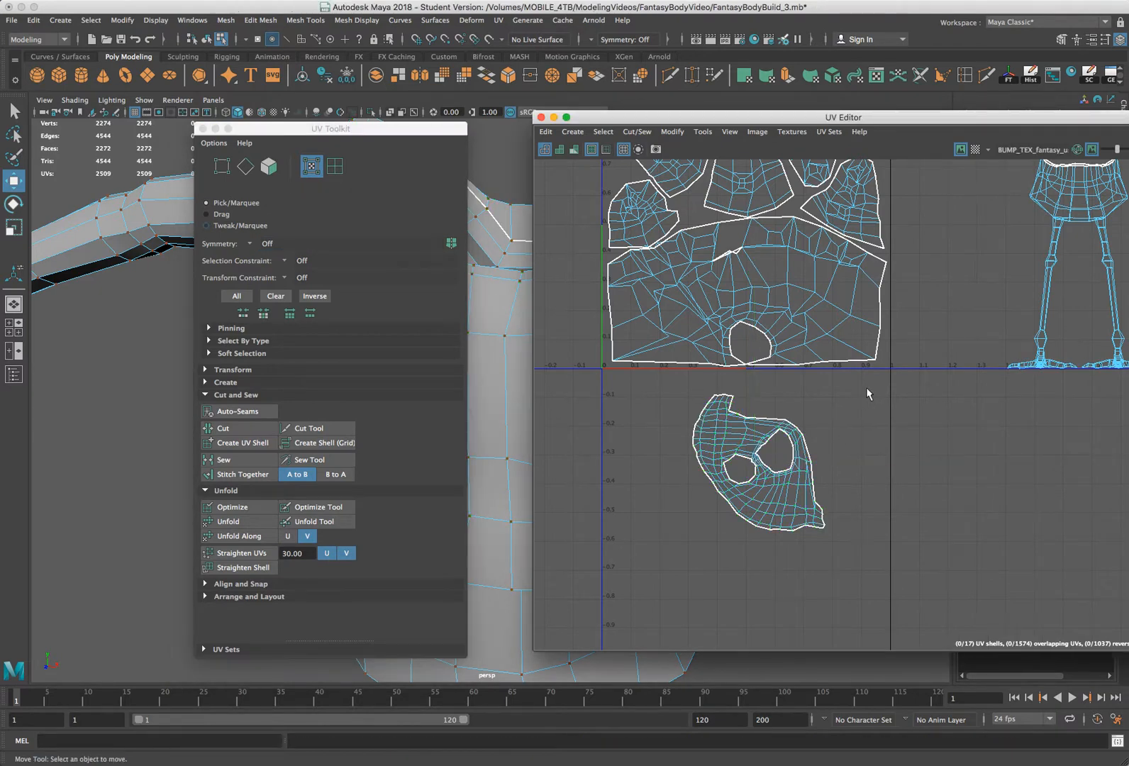
pyautogui.moveTo(867, 389); pyautogui.dragTo(661, 576)
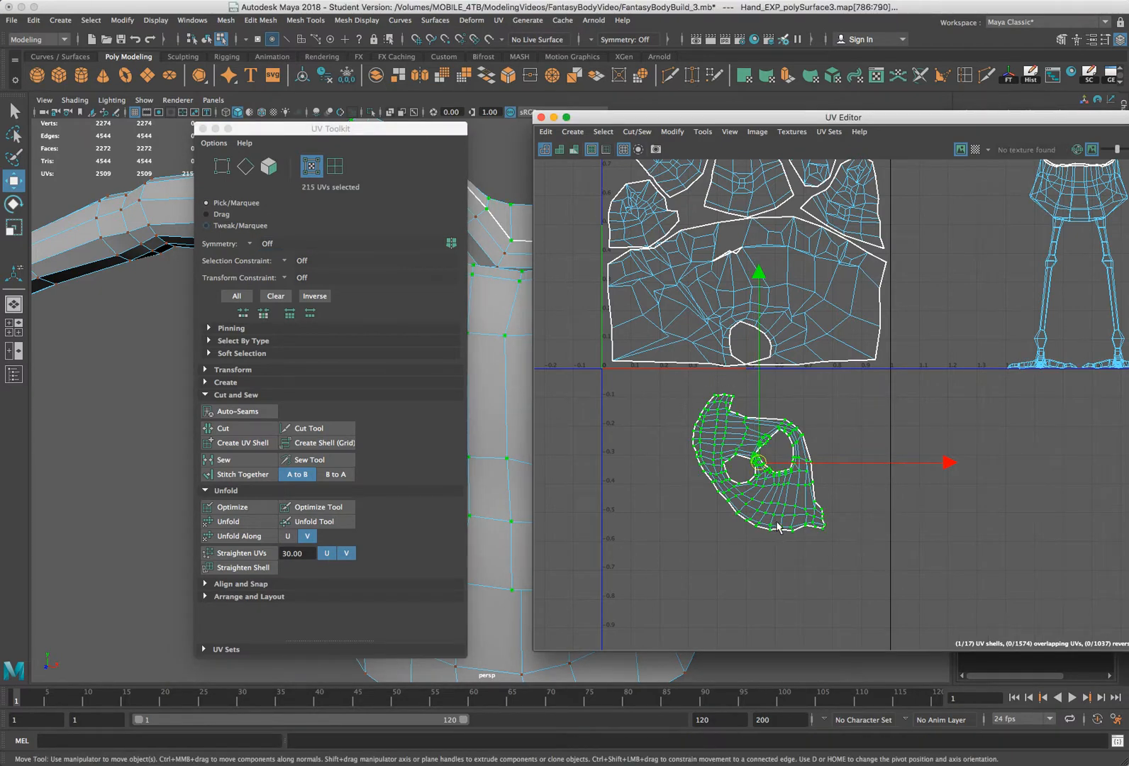
pyautogui.press('e')
pyautogui.moveTo(941, 445); pyautogui.dragTo(837, 328)
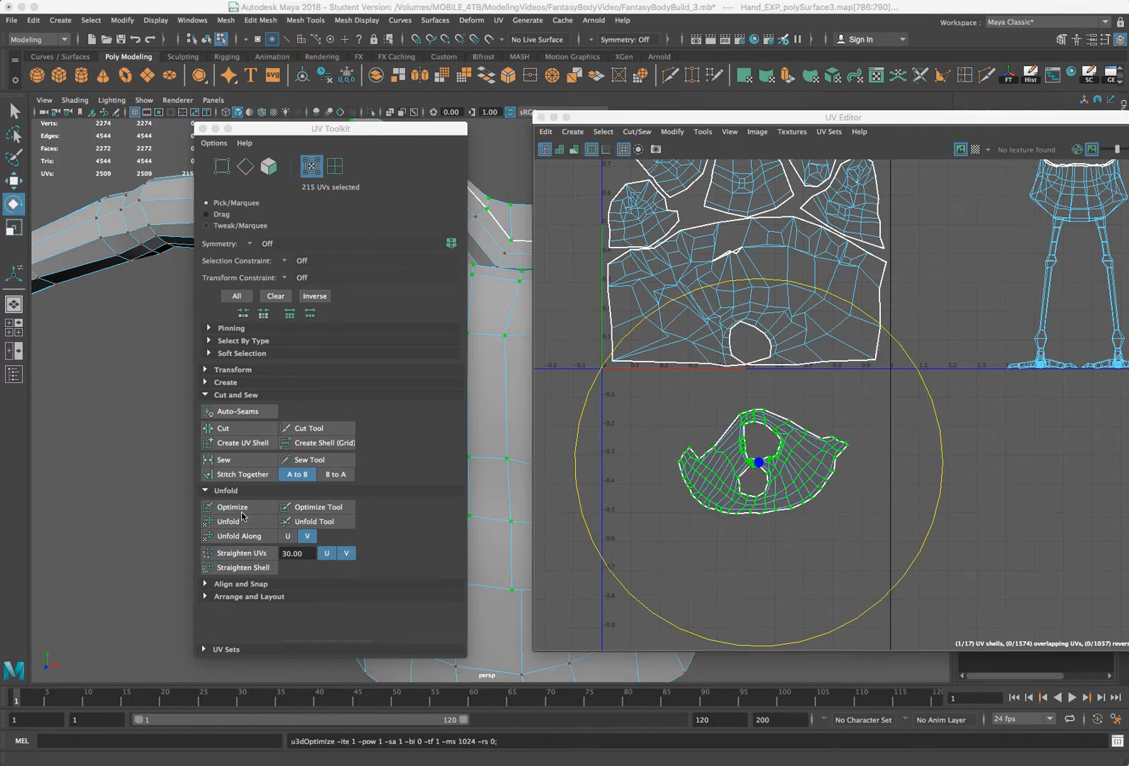
# Optimize the torso shell's UVs several times to even out their spacing
pyautogui.click(241, 507)
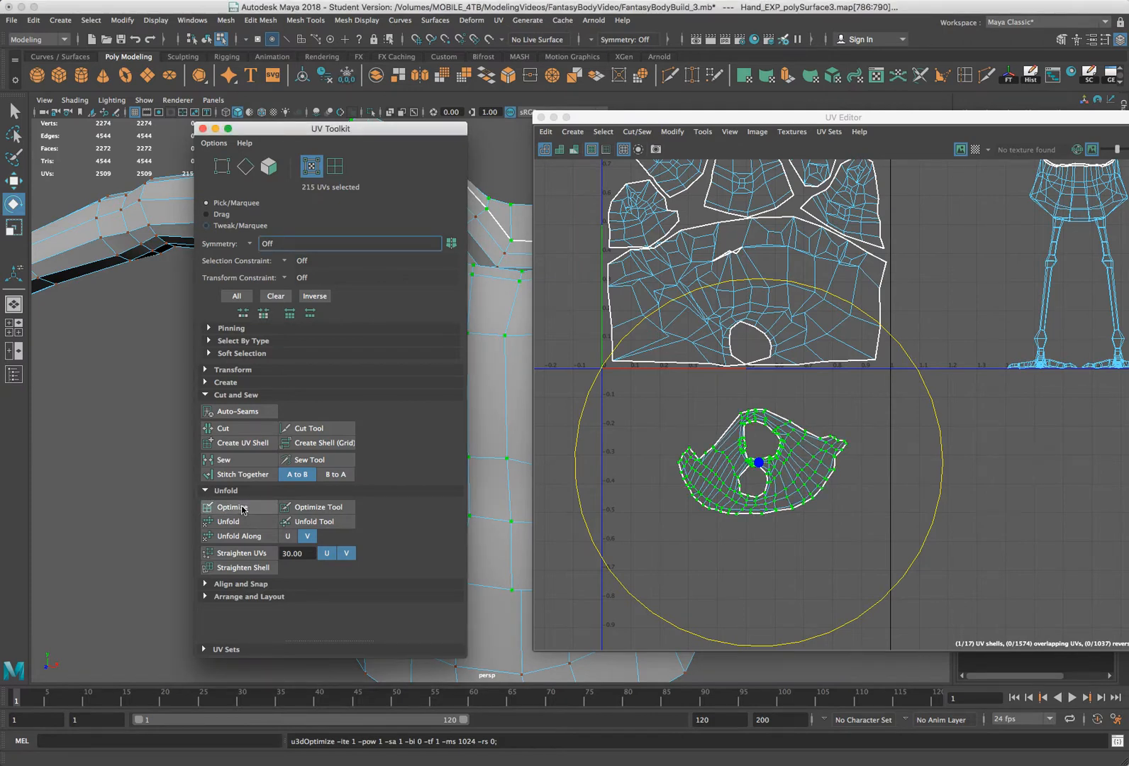
pyautogui.click(241, 508)
pyautogui.click(242, 507)
pyautogui.click(242, 508)
pyautogui.click(242, 507)
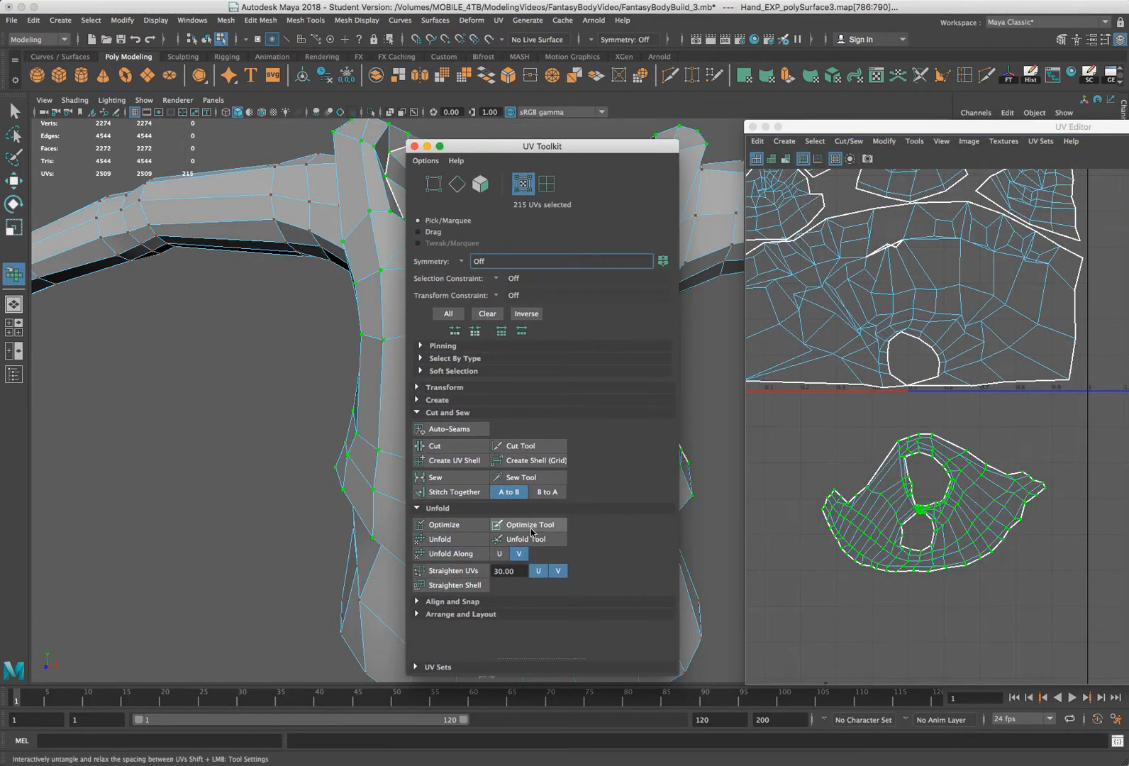
# Brush across the torso shell with the Unfold Tool to relax its UVs around the armholes
pyautogui.click(532, 539)
pyautogui.click(971, 516)
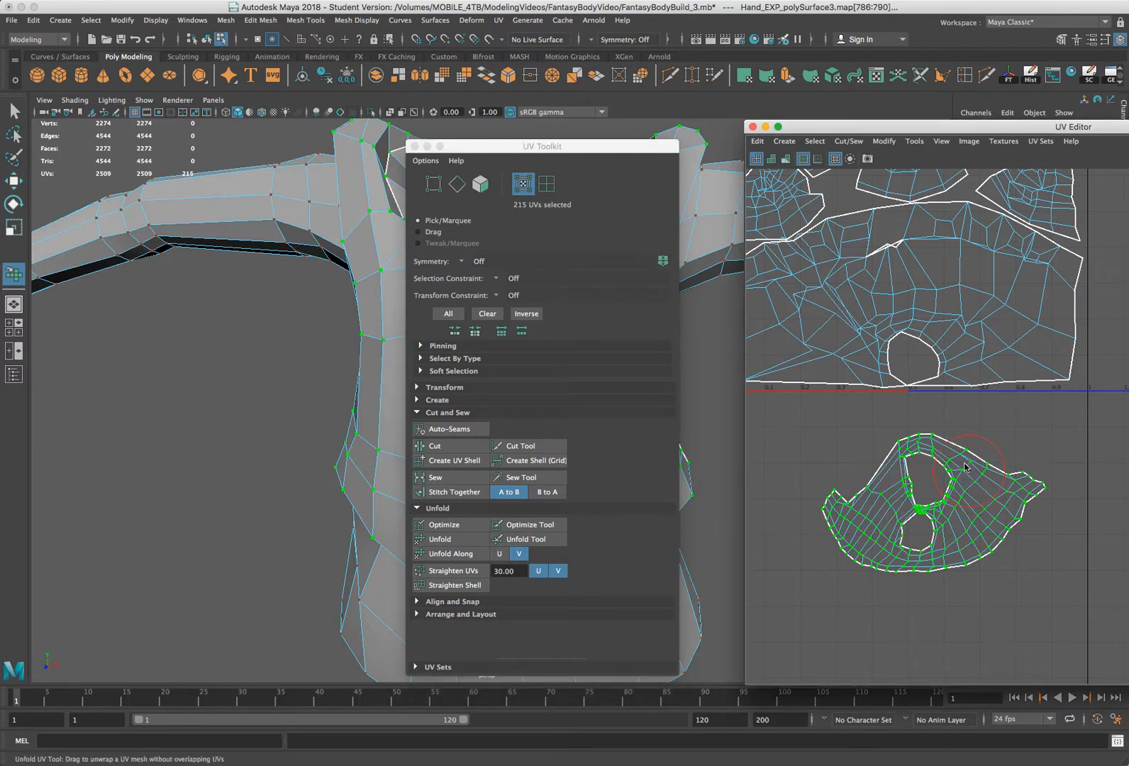
pyautogui.moveTo(865, 468)
pyautogui.mouseDown()
pyautogui.moveTo(844, 497)
pyautogui.moveTo(841, 473)
pyautogui.moveTo(881, 511)
pyautogui.moveTo(890, 560)
pyautogui.moveTo(943, 571)
pyautogui.moveTo(980, 550)
pyautogui.moveTo(872, 567)
pyautogui.moveTo(858, 564)
pyautogui.moveTo(1004, 540)
pyautogui.moveTo(1016, 477)
pyautogui.moveTo(965, 454)
pyautogui.moveTo(943, 460)
pyautogui.moveTo(922, 436)
pyautogui.moveTo(845, 507)
pyautogui.moveTo(894, 562)
pyautogui.moveTo(978, 561)
pyautogui.mouseUp()
# Move the UV Toolkit clear of the model and inspect the torso's side, armhole and collar seams
pyautogui.moveTo(561, 147)
pyautogui.mouseDown()
pyautogui.moveTo(795, 541)
pyautogui.moveTo(776, 564)
pyautogui.moveTo(650, 597)
pyautogui.moveTo(1085, 507)
pyautogui.moveTo(1124, 355)
pyautogui.moveTo(1021, 224)
pyautogui.moveTo(1000, 245)
pyautogui.mouseUp()
pyautogui.keyDown('alt'); pyautogui.moveTo(662, 353); pyautogui.dragTo(536, 378); pyautogui.keyUp('alt')
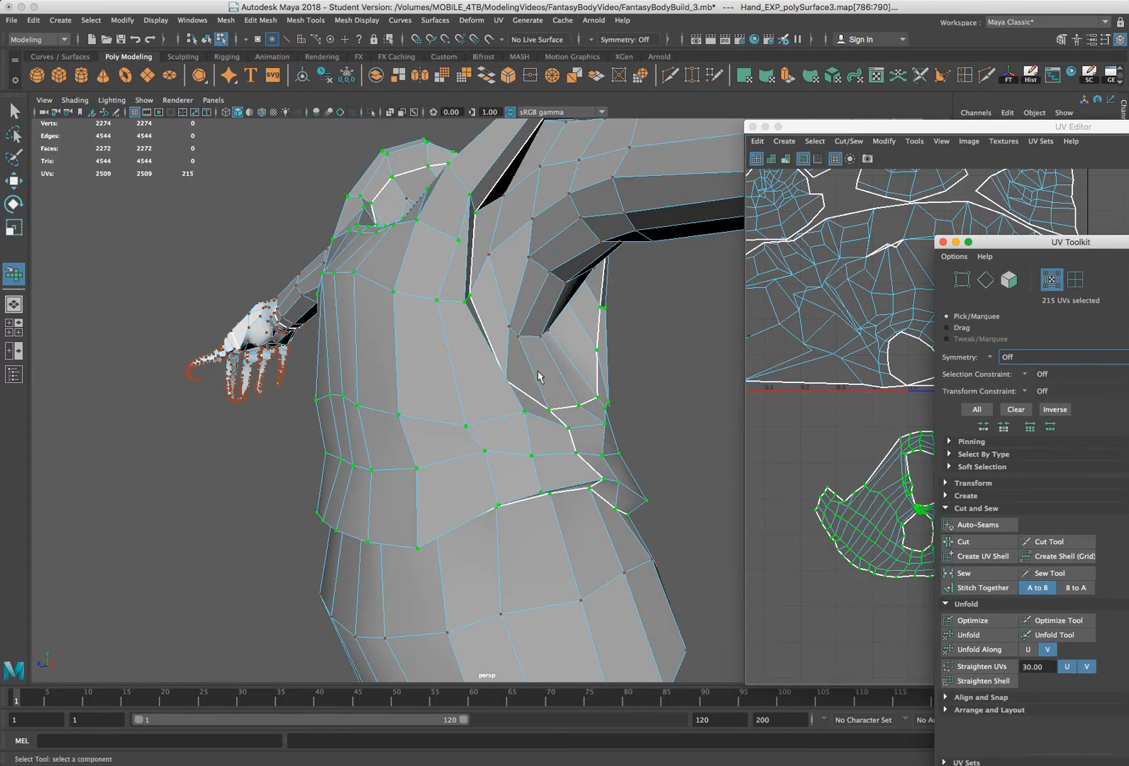
pyautogui.keyDown('alt'); pyautogui.moveTo(409, 417); pyautogui.dragTo(521, 329); pyautogui.keyUp('alt')
pyautogui.scroll(-2, 582, 268)
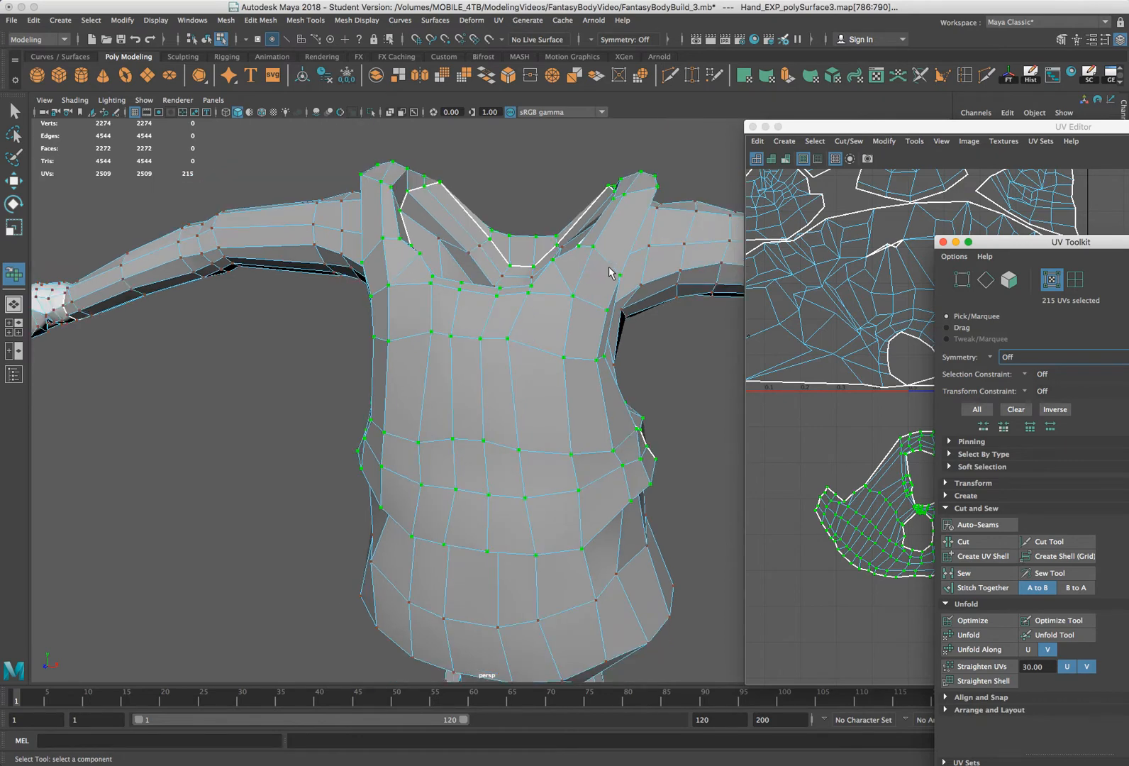
# Move the UV Editor beside the model and brush the torso shell with the Unfold Tool around the larger armhole and along the upper edge
pyautogui.moveTo(826, 122); pyautogui.dragTo(565, 130)
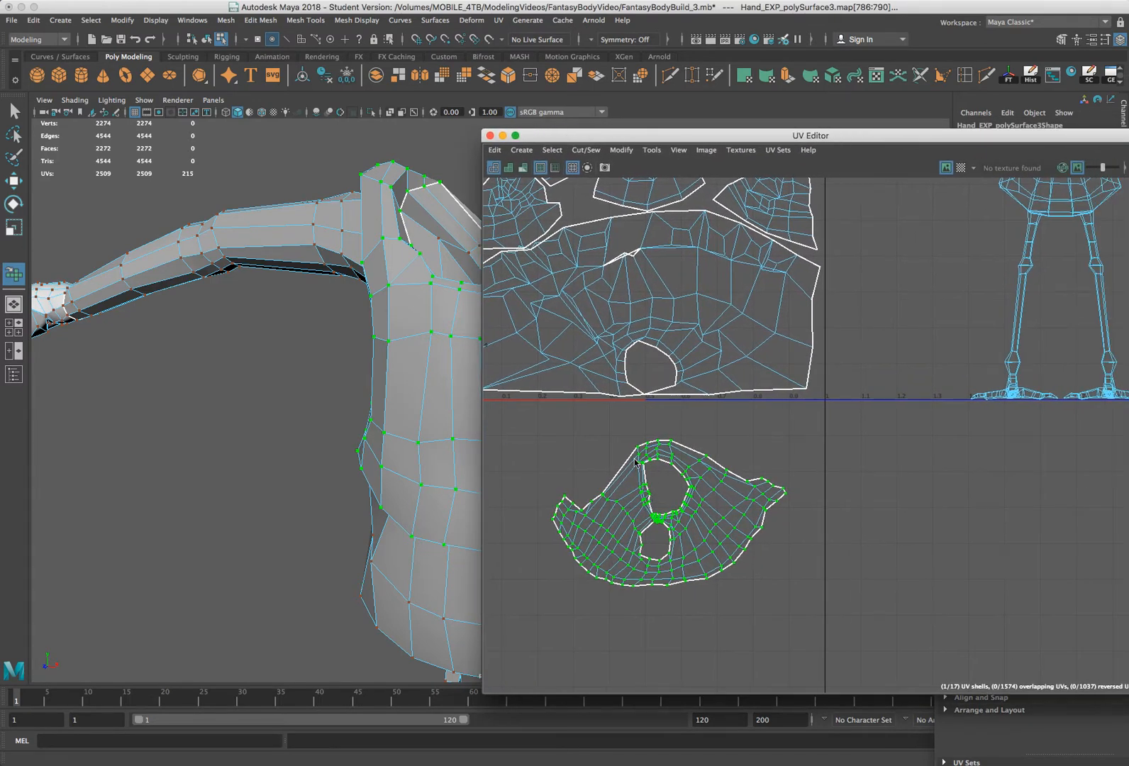
pyautogui.moveTo(635, 461)
pyautogui.mouseDown()
pyautogui.moveTo(659, 446)
pyautogui.moveTo(644, 448)
pyautogui.moveTo(646, 488)
pyautogui.moveTo(706, 469)
pyautogui.moveTo(641, 454)
pyautogui.moveTo(598, 489)
pyautogui.mouseUp()
pyautogui.moveTo(698, 532)
pyautogui.mouseDown()
pyautogui.moveTo(706, 489)
pyautogui.moveTo(712, 521)
pyautogui.moveTo(774, 492)
pyautogui.mouseUp()
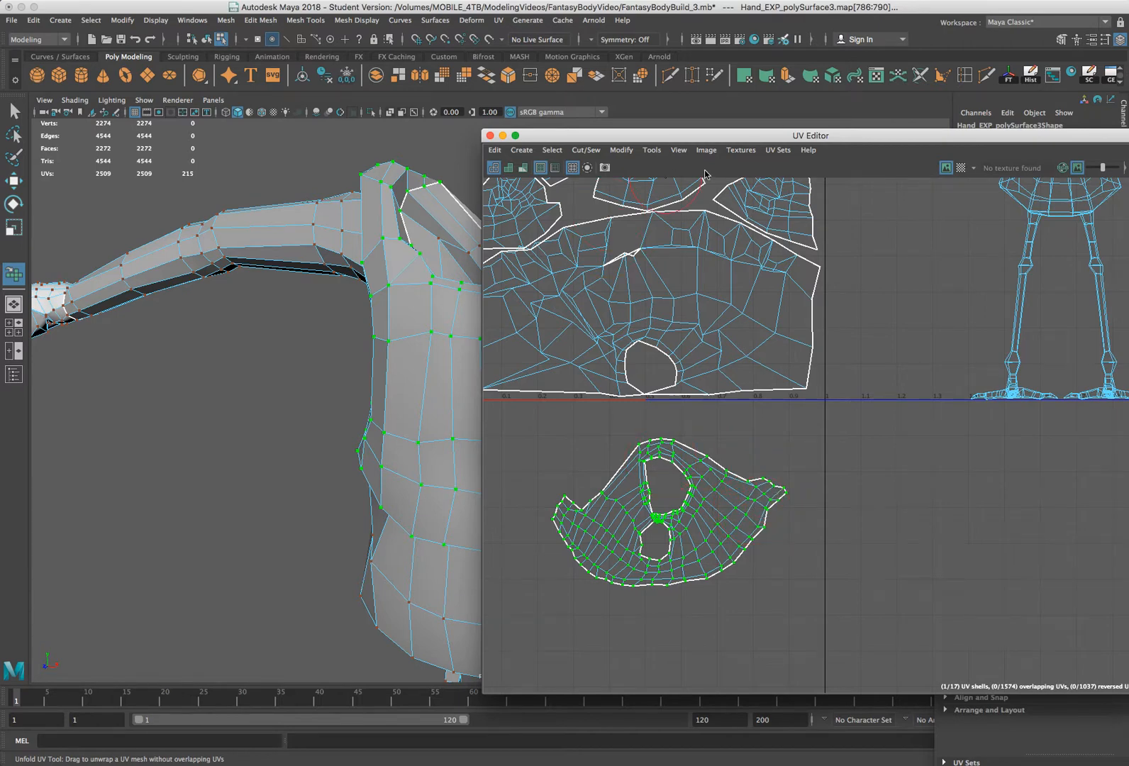
pyautogui.moveTo(675, 461); pyautogui.dragTo(621, 486)
pyautogui.moveTo(715, 470)
pyautogui.mouseDown()
pyautogui.moveTo(741, 528)
pyautogui.moveTo(773, 482)
pyautogui.moveTo(720, 455)
pyautogui.mouseUp()
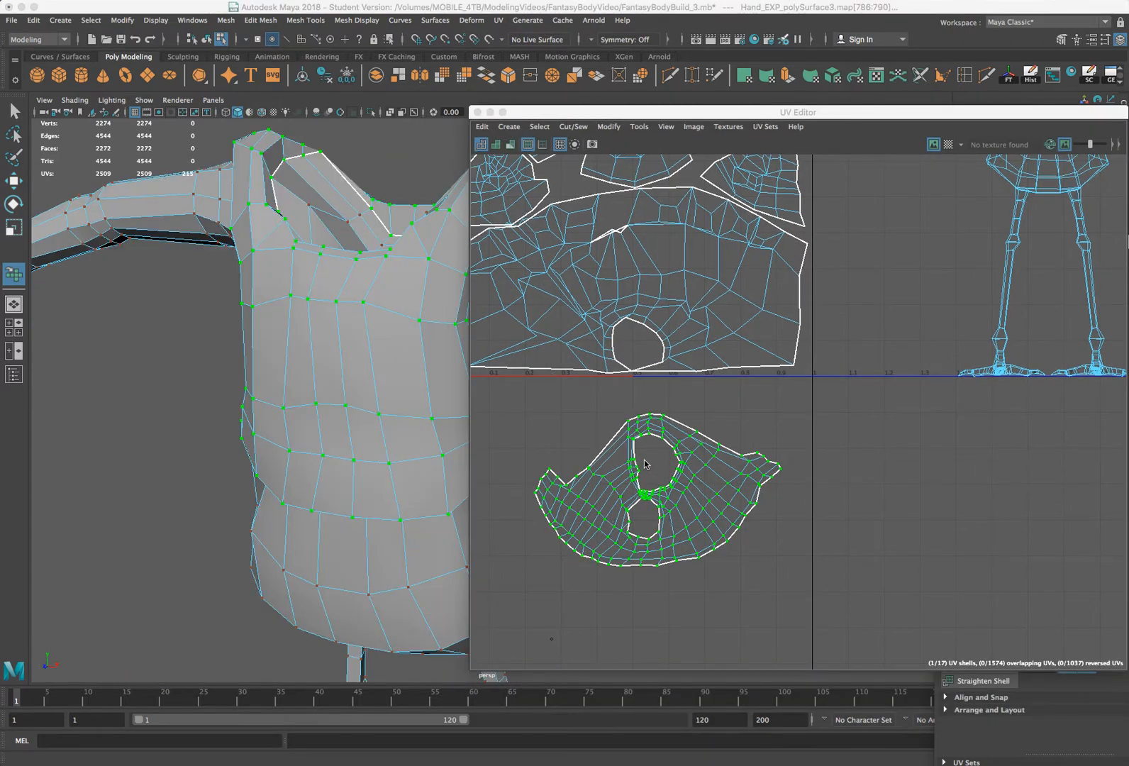
pyautogui.rightClick(704, 471)
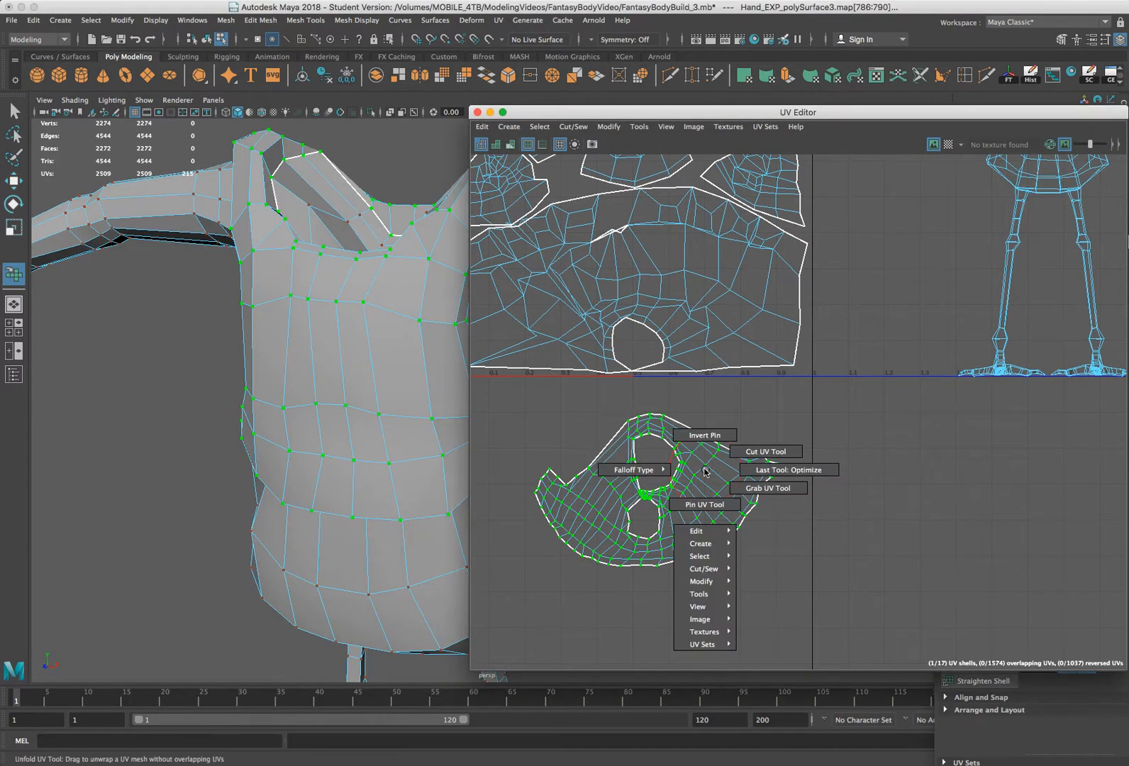
pyautogui.rightClick(704, 470)
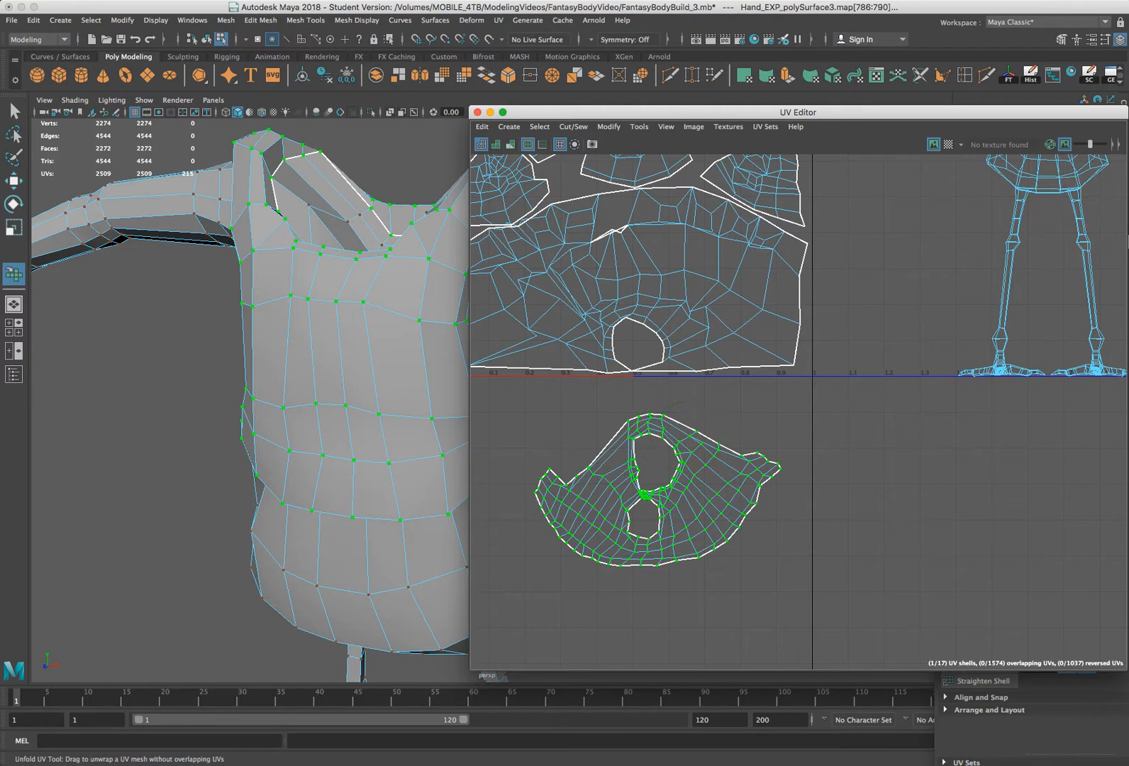
pyautogui.keyDown('alt'); pyautogui.moveTo(372, 348); pyautogui.dragTo(344, 359); pyautogui.keyUp('alt')
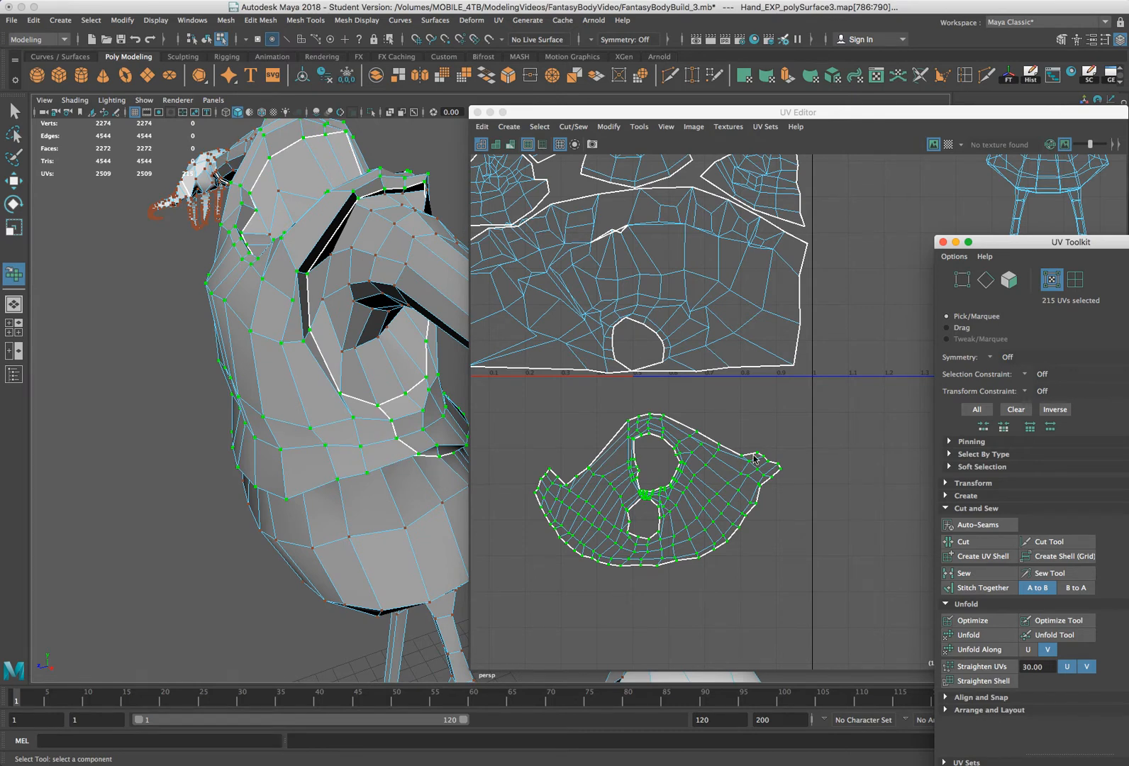
pyautogui.moveTo(664, 489); pyautogui.dragTo(699, 465)
pyautogui.keyDown('shift'); pyautogui.rightClick(702, 462); pyautogui.keyUp('shift')
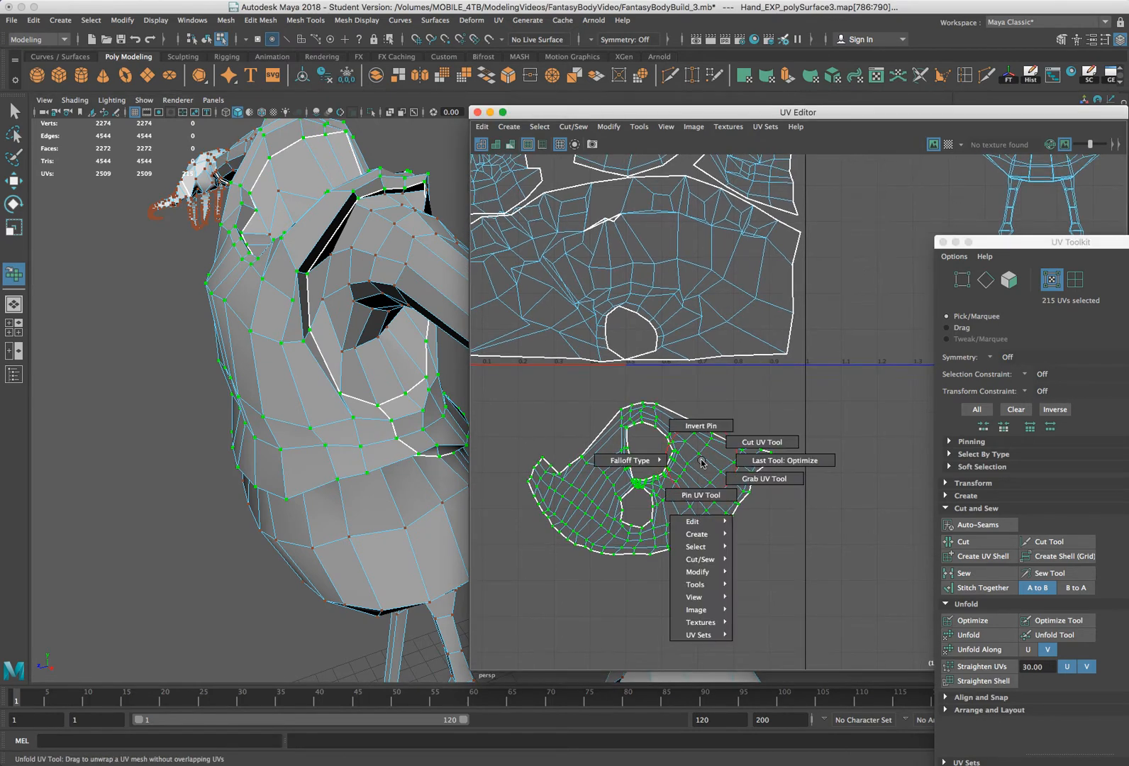
pyautogui.click(821, 390)
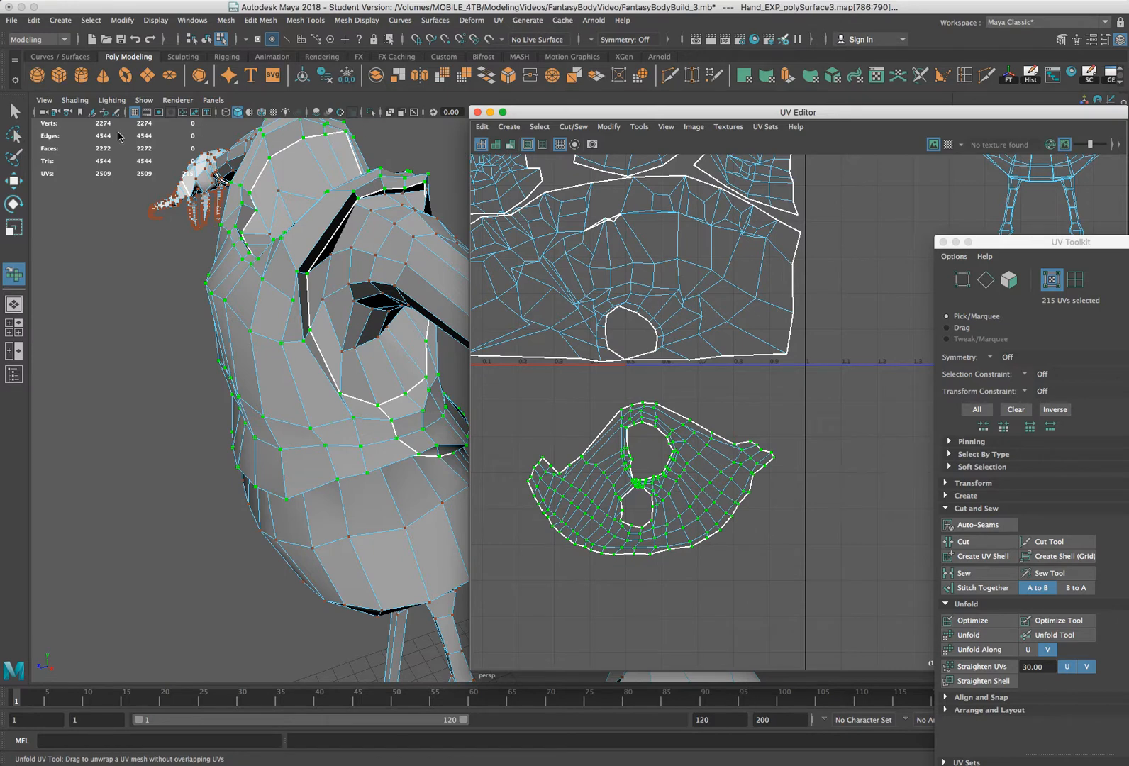
# Select UV groups on either side of the torso shell's armholes and check on the model which body areas they cover
pyautogui.click(15, 112)
pyautogui.moveTo(722, 464); pyautogui.dragTo(777, 462, button='right')
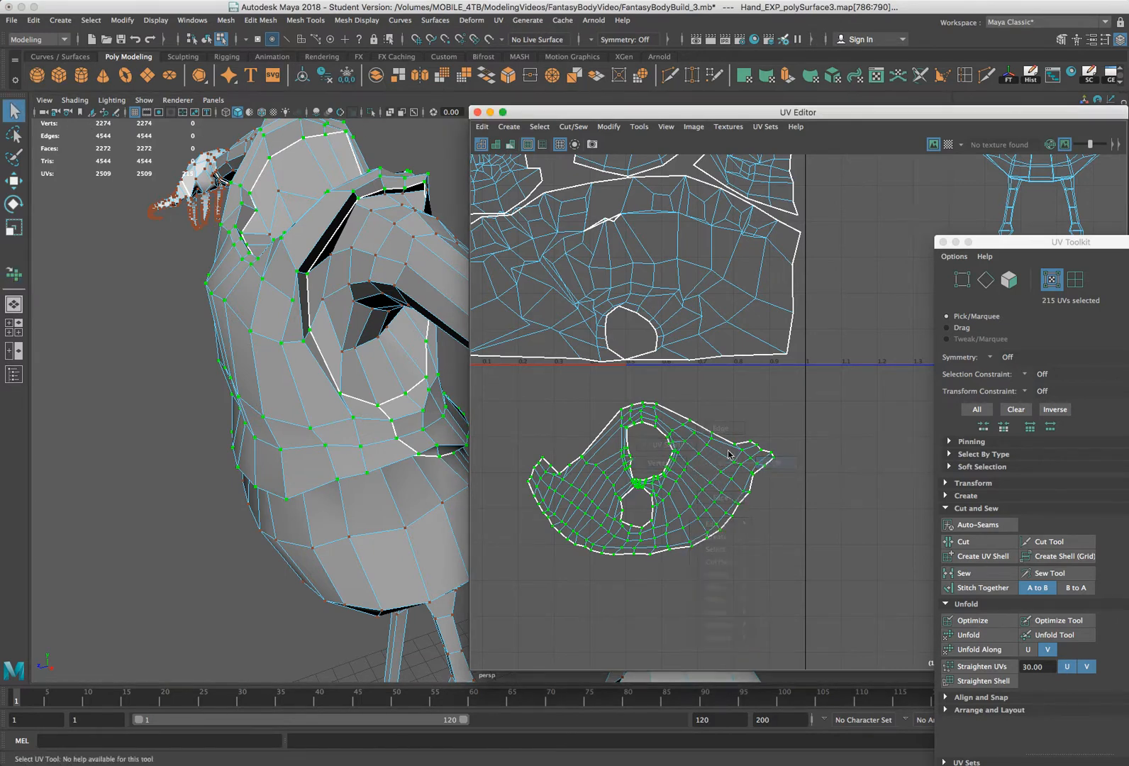
pyautogui.click(675, 522)
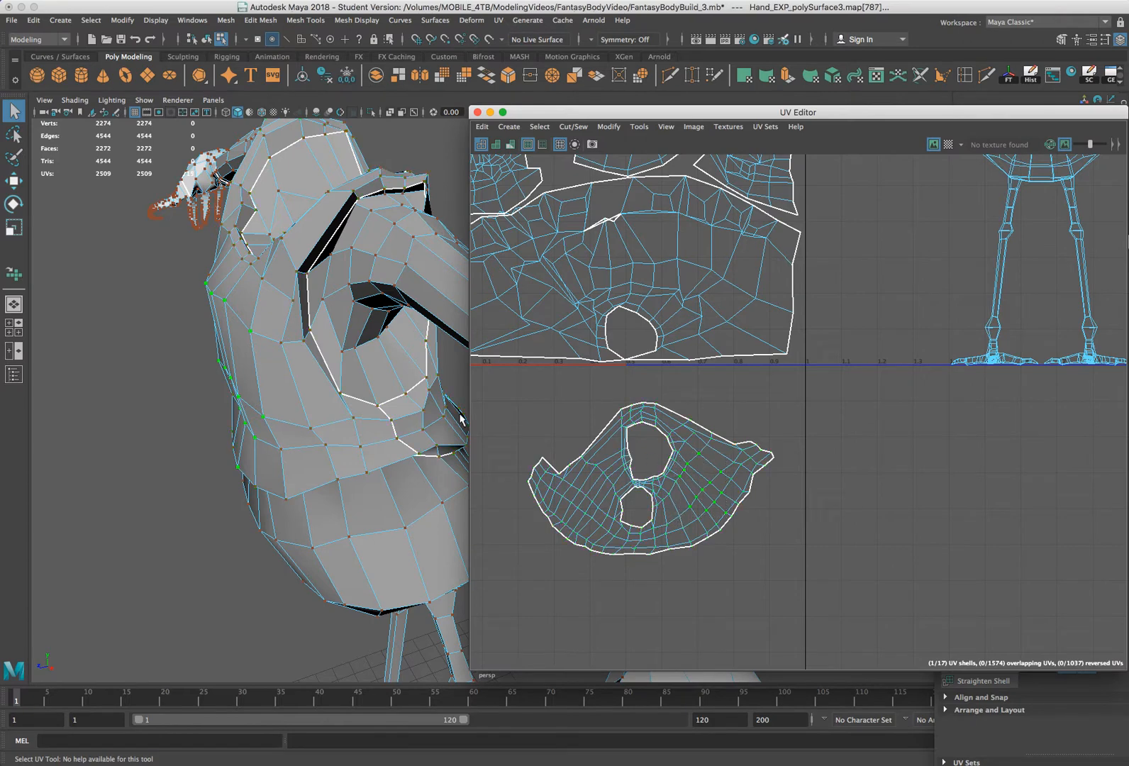
pyautogui.keyDown('alt'); pyautogui.moveTo(440, 369); pyautogui.dragTo(213, 358); pyautogui.keyUp('alt')
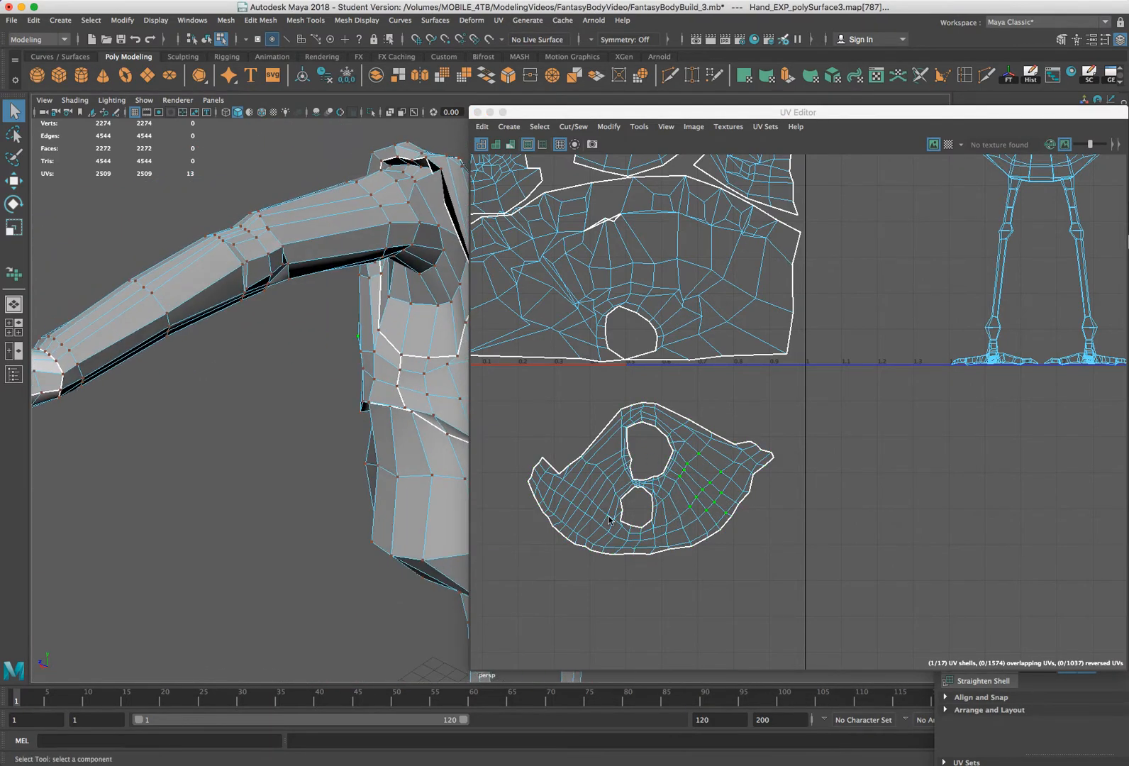
pyautogui.moveTo(617, 464); pyautogui.dragTo(578, 513)
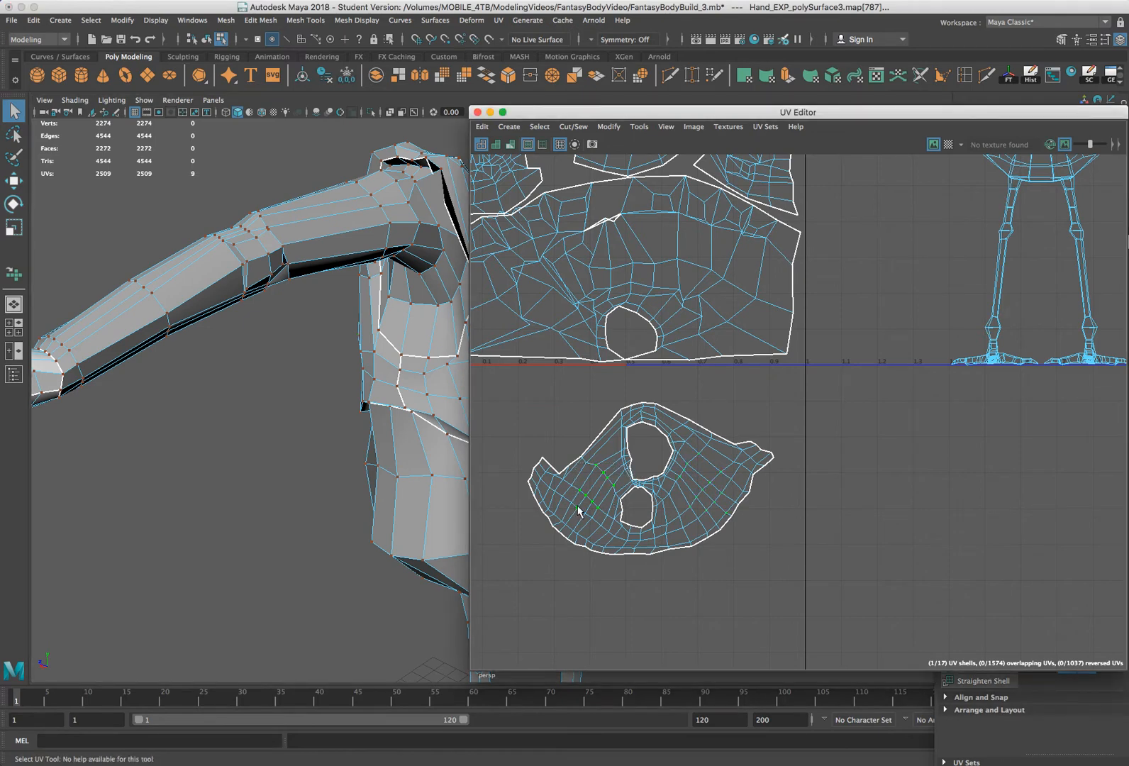
pyautogui.keyDown('alt'); pyautogui.moveTo(453, 397); pyautogui.dragTo(489, 405); pyautogui.keyUp('alt')
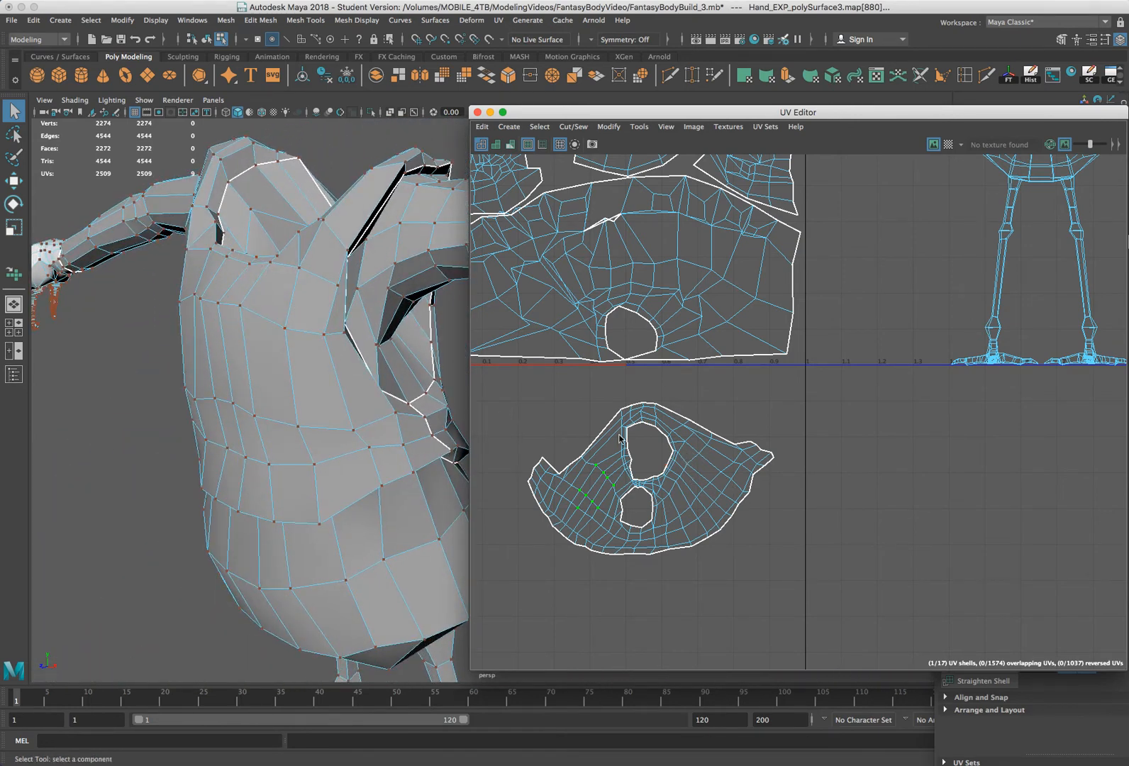
# Select the border UV beside the notch in the torso shell's upper edge and move it outward
pyautogui.moveTo(579, 462)
pyautogui.mouseDown(button='right')
pyautogui.moveTo(640, 466)
pyautogui.moveTo(583, 466)
pyautogui.mouseUp(button='right')
pyautogui.click(580, 457)
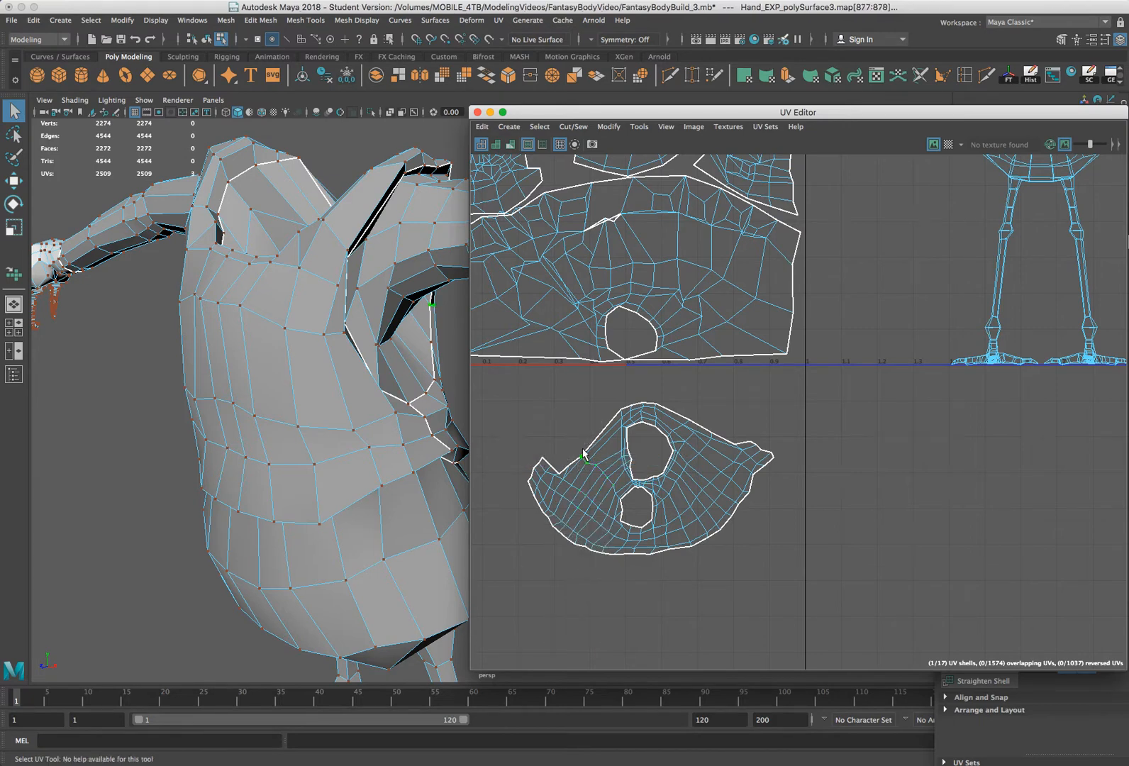
pyautogui.click(579, 457)
pyautogui.press('w')
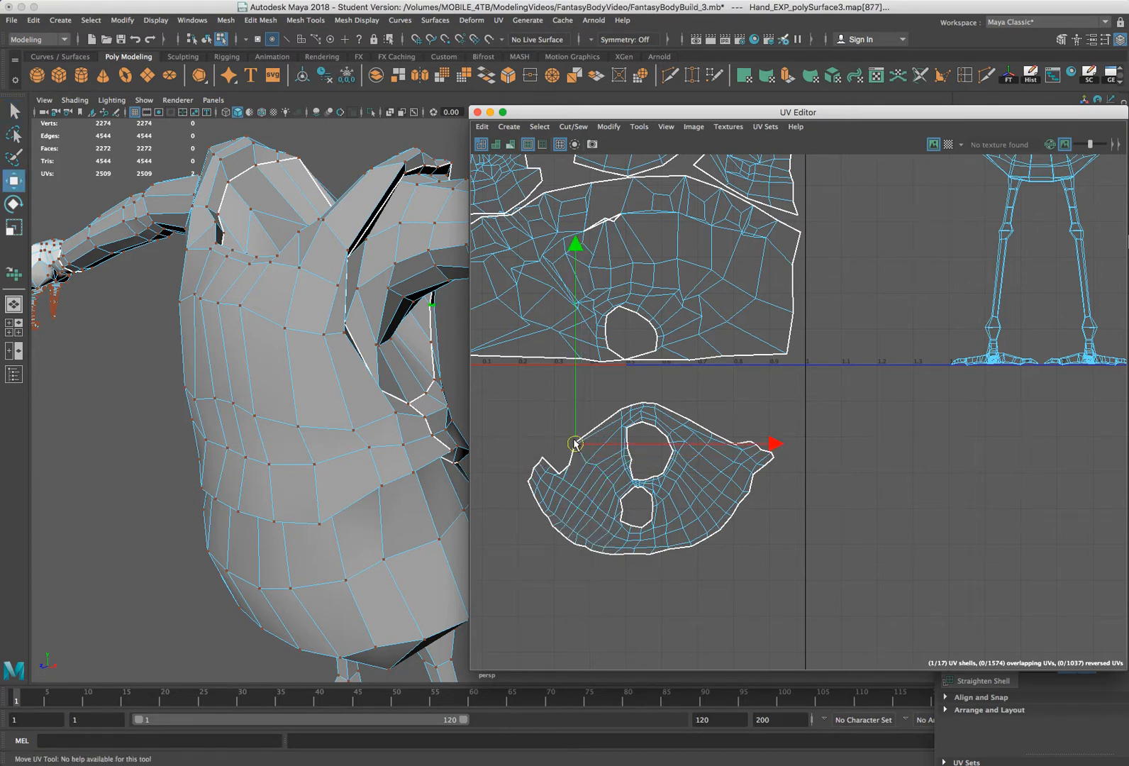
# Move several UVs along the torso shell's upper border outward to round its outline above the larger armhole
pyautogui.click(712, 434)
pyautogui.moveTo(713, 434); pyautogui.dragTo(719, 423)
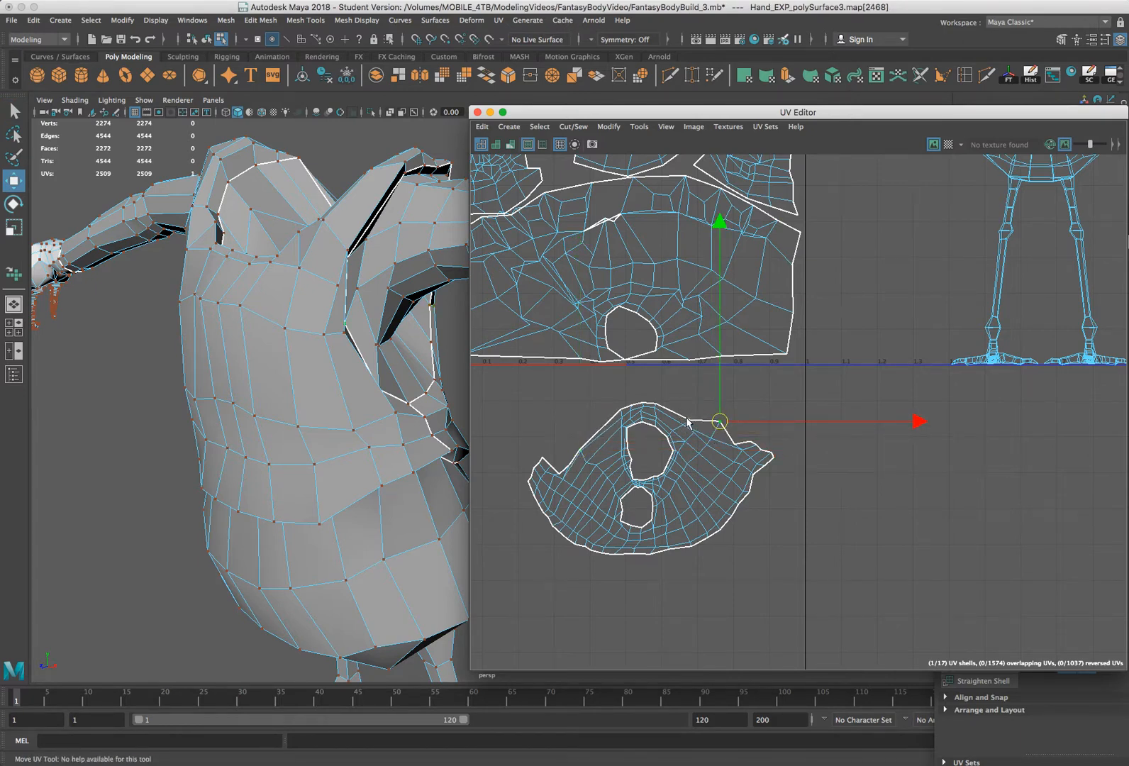
pyautogui.moveTo(690, 415); pyautogui.dragTo(663, 405, button='middle')
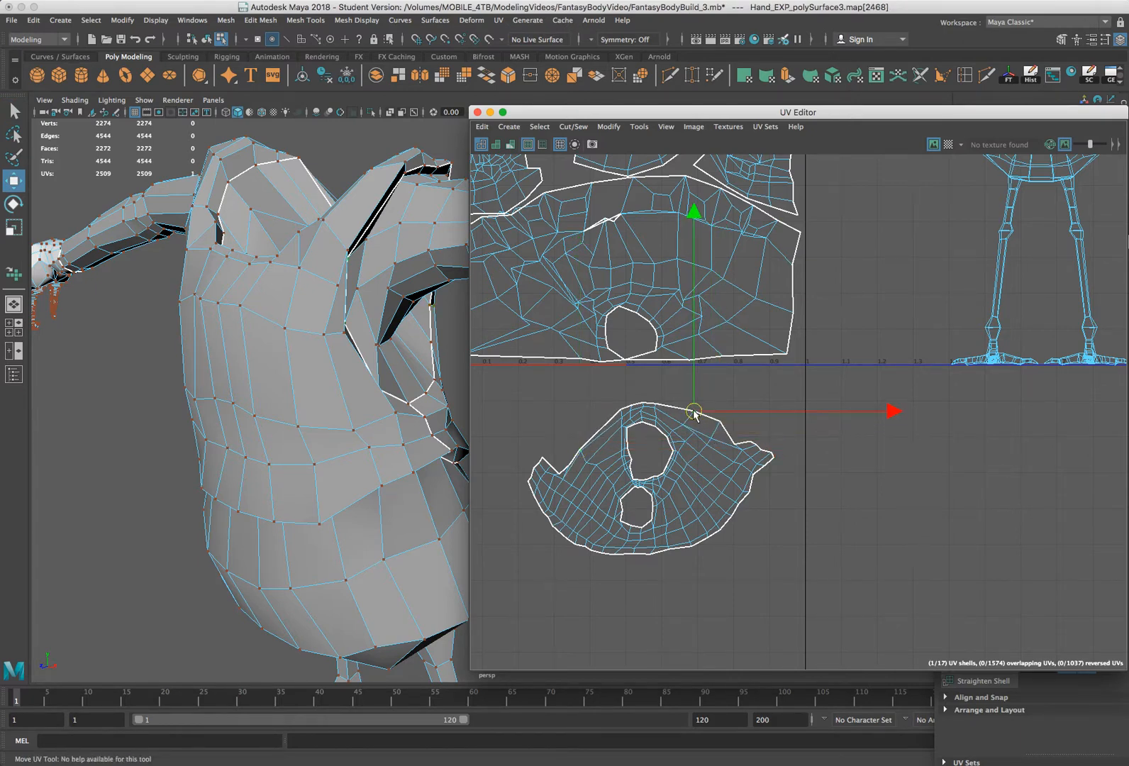
pyautogui.click(657, 400)
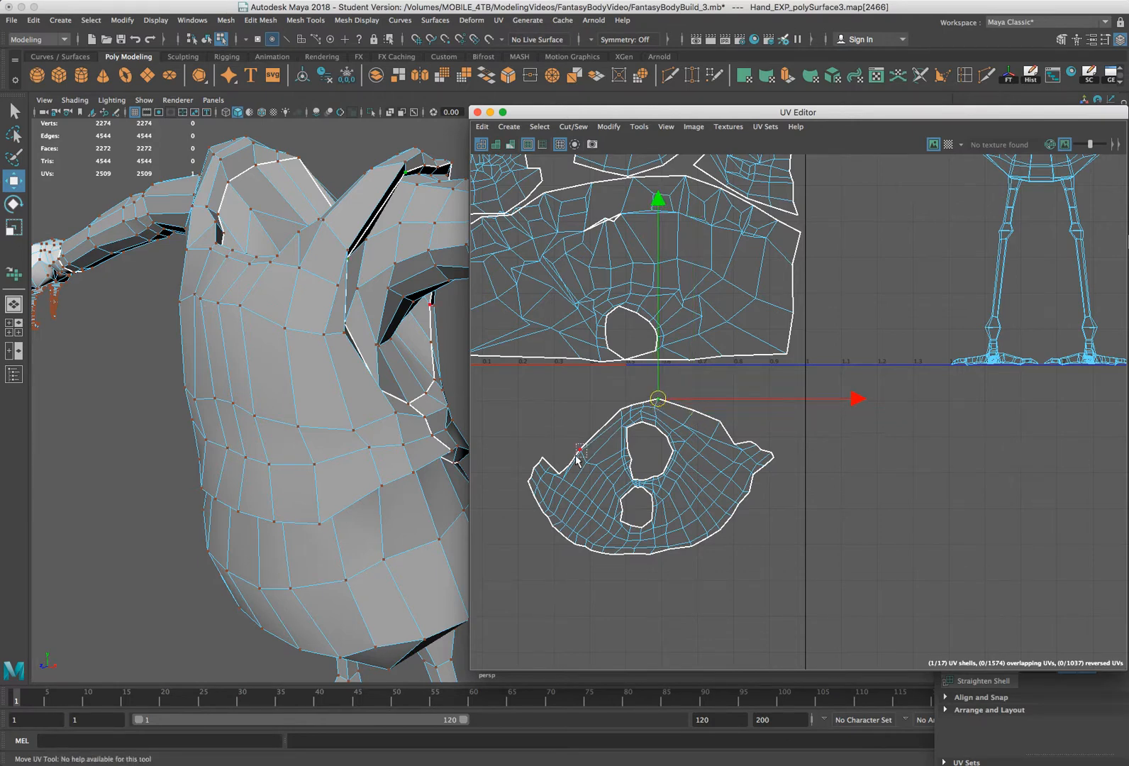
pyautogui.click(580, 448)
pyautogui.moveTo(580, 458); pyautogui.dragTo(580, 447, button='middle')
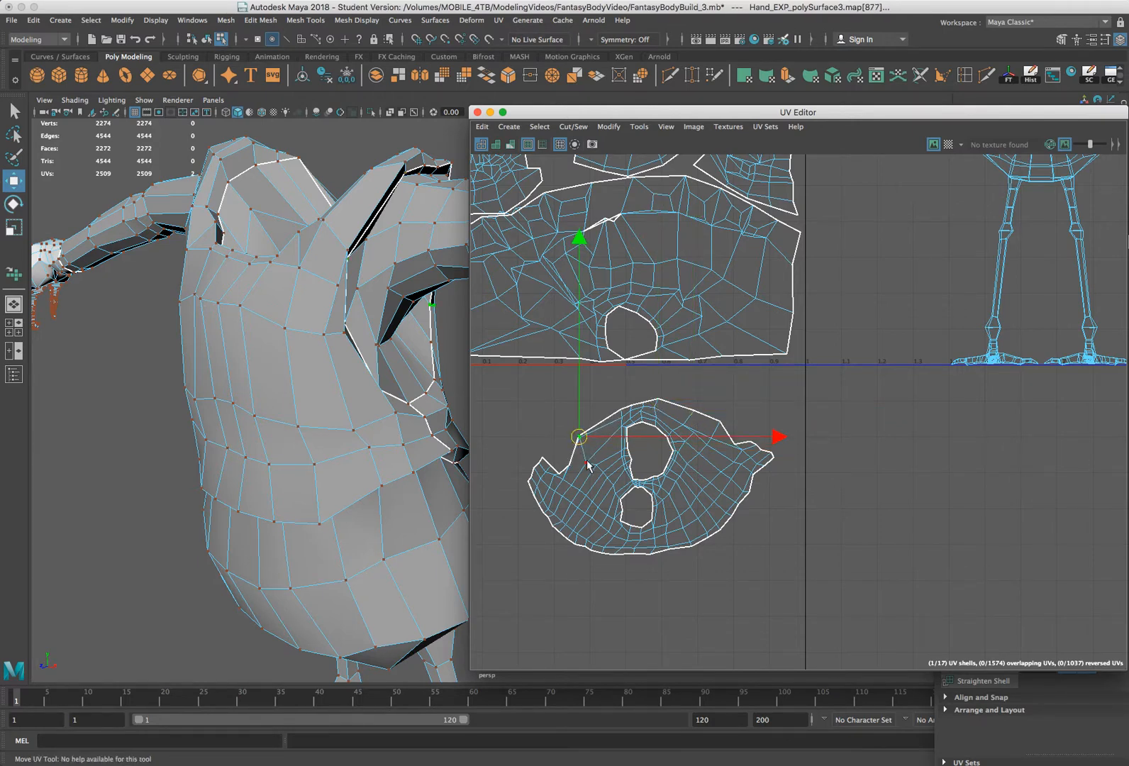
# Adjust the interior UV beside the notch and move a border UV on the shell's opposite side outward to smooth the outline
pyautogui.click(587, 451)
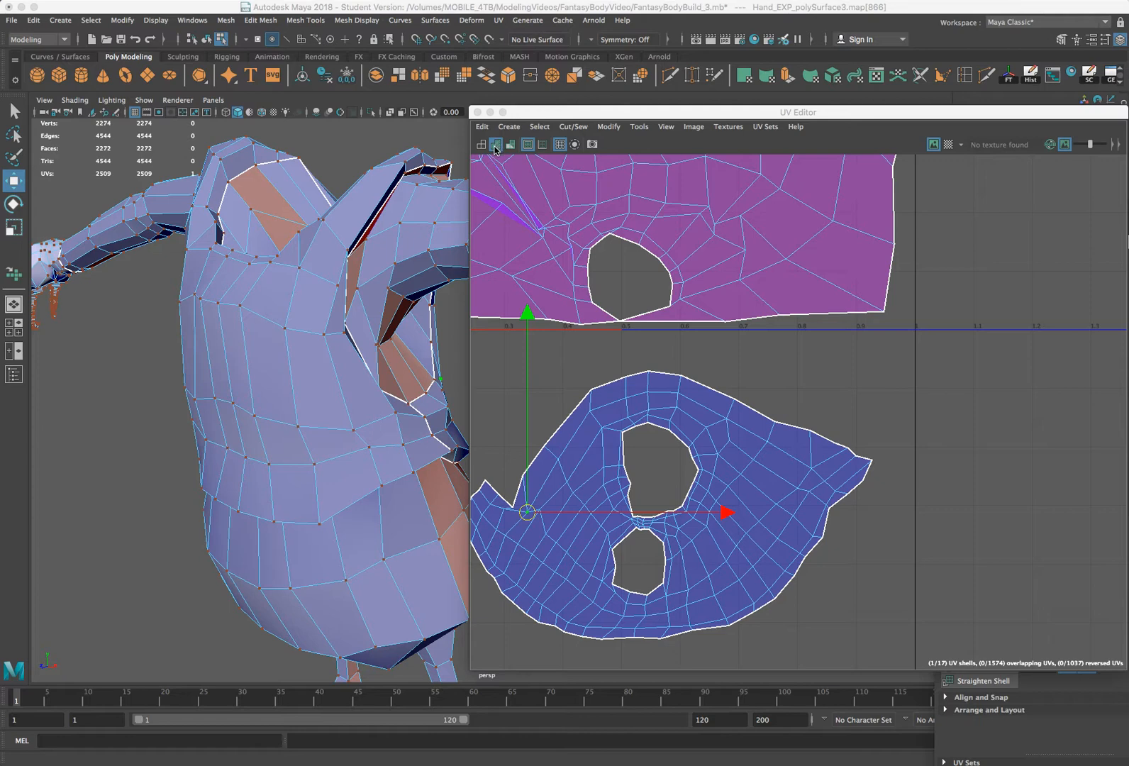
pyautogui.click(528, 512)
pyautogui.moveTo(528, 512); pyautogui.dragTo(525, 509)
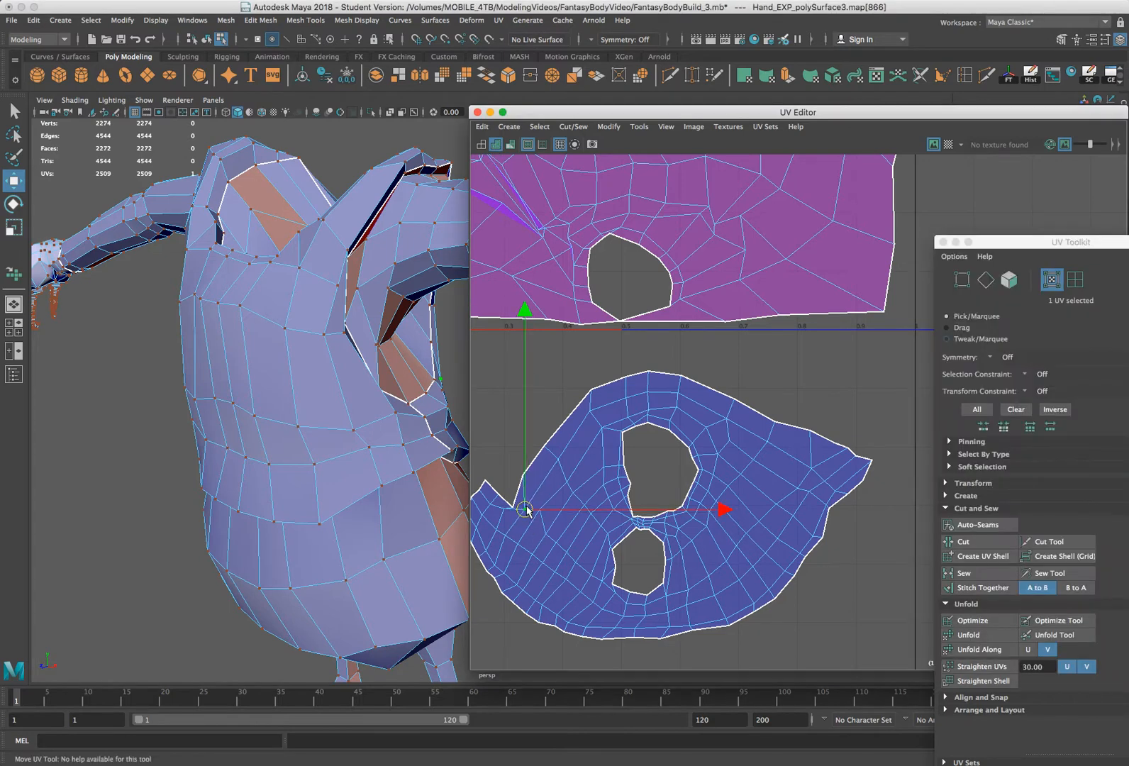
pyautogui.click(828, 508)
pyautogui.click(833, 510)
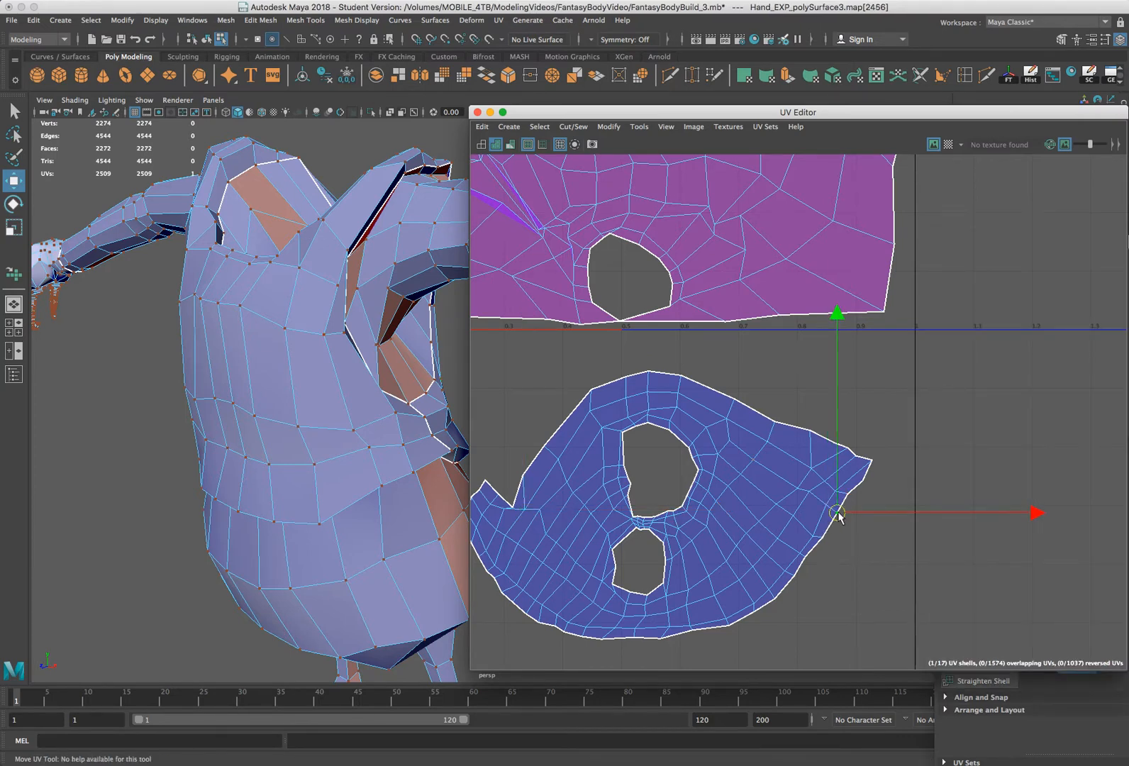
# Display UV distortion to compare the torso shell's stretched and compressed areas with the model, and return to the wireframe display
pyautogui.click(510, 145)
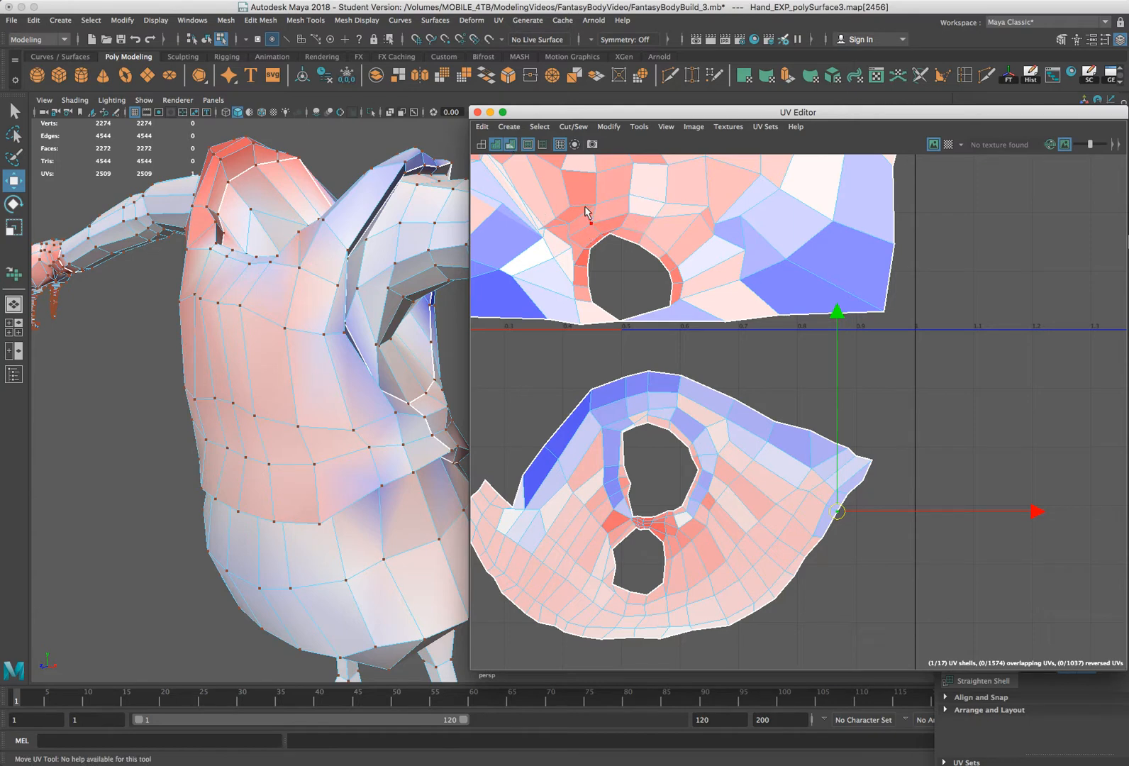
pyautogui.keyDown('alt'); pyautogui.moveTo(315, 235); pyautogui.dragTo(394, 241); pyautogui.keyUp('alt')
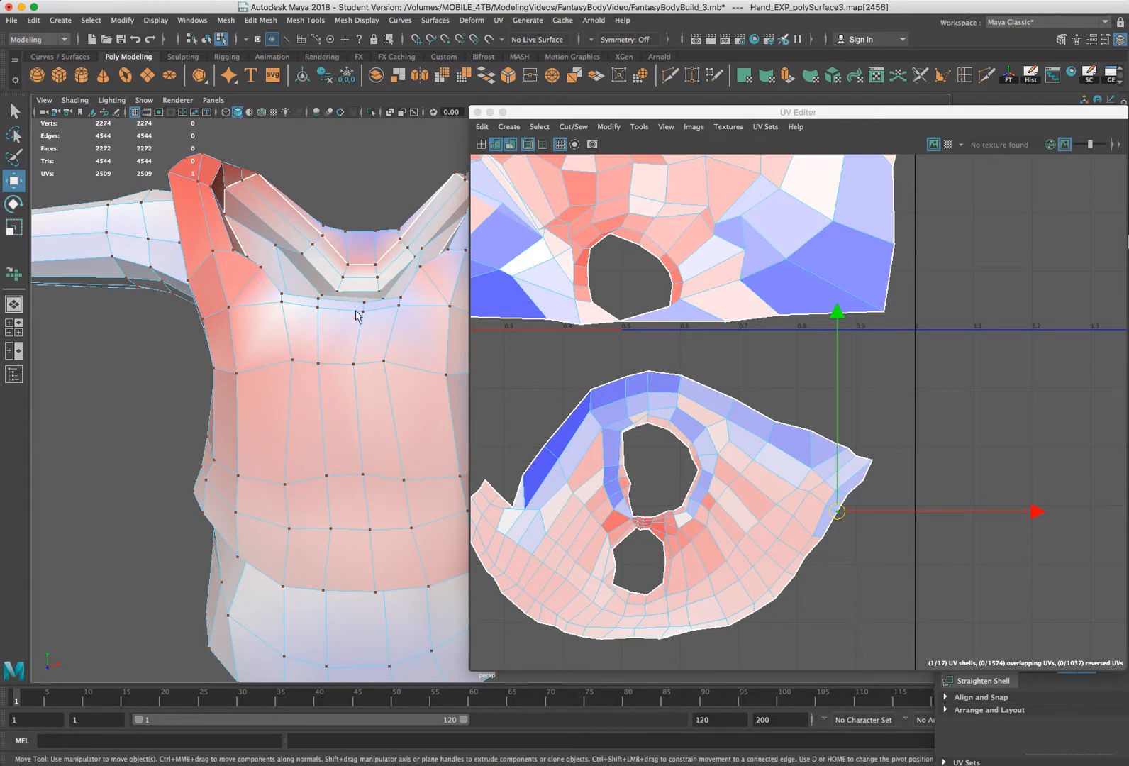
pyautogui.moveTo(526, 507)
pyautogui.mouseDown(button='right')
pyautogui.moveTo(515, 501)
pyautogui.moveTo(528, 520)
pyautogui.moveTo(562, 512)
pyautogui.mouseUp(button='right')
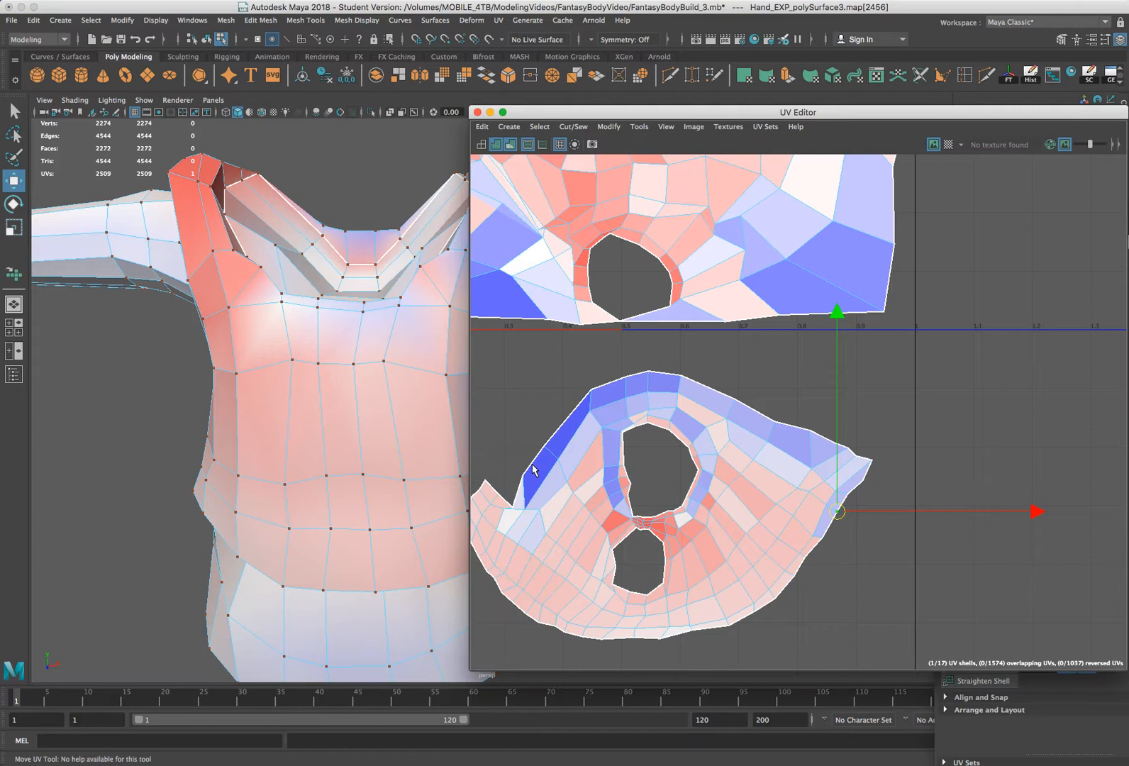
pyautogui.click(481, 144)
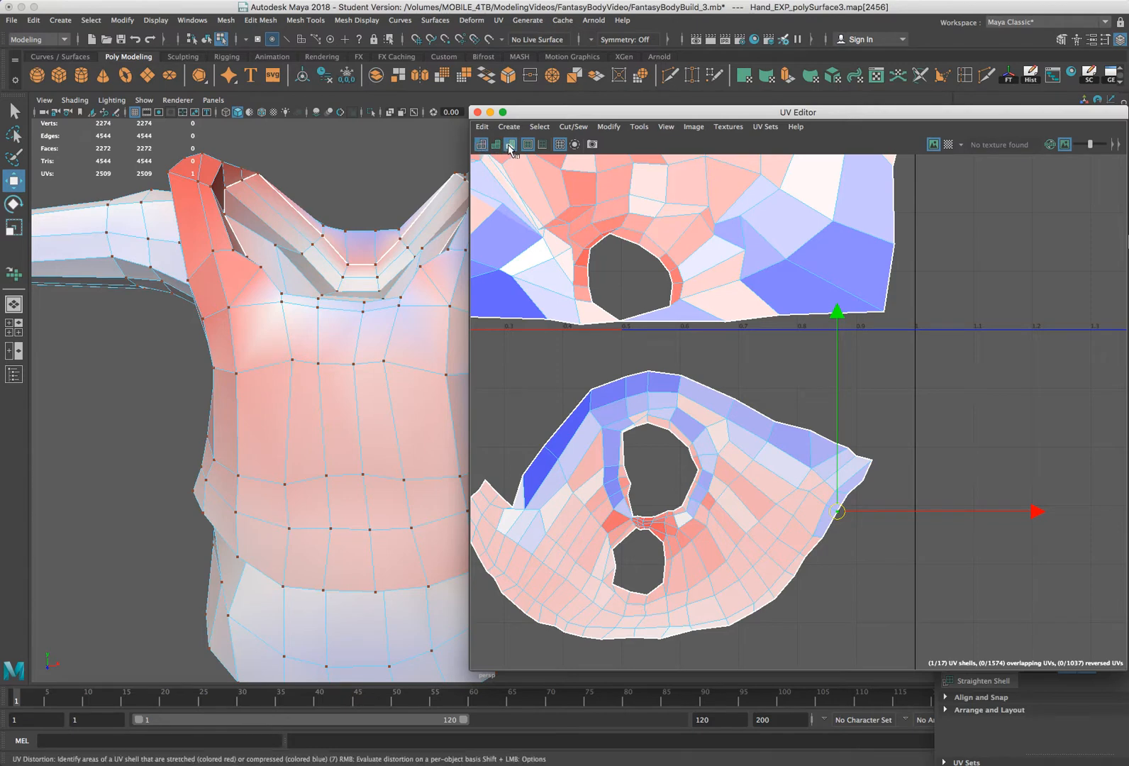
pyautogui.click(510, 144)
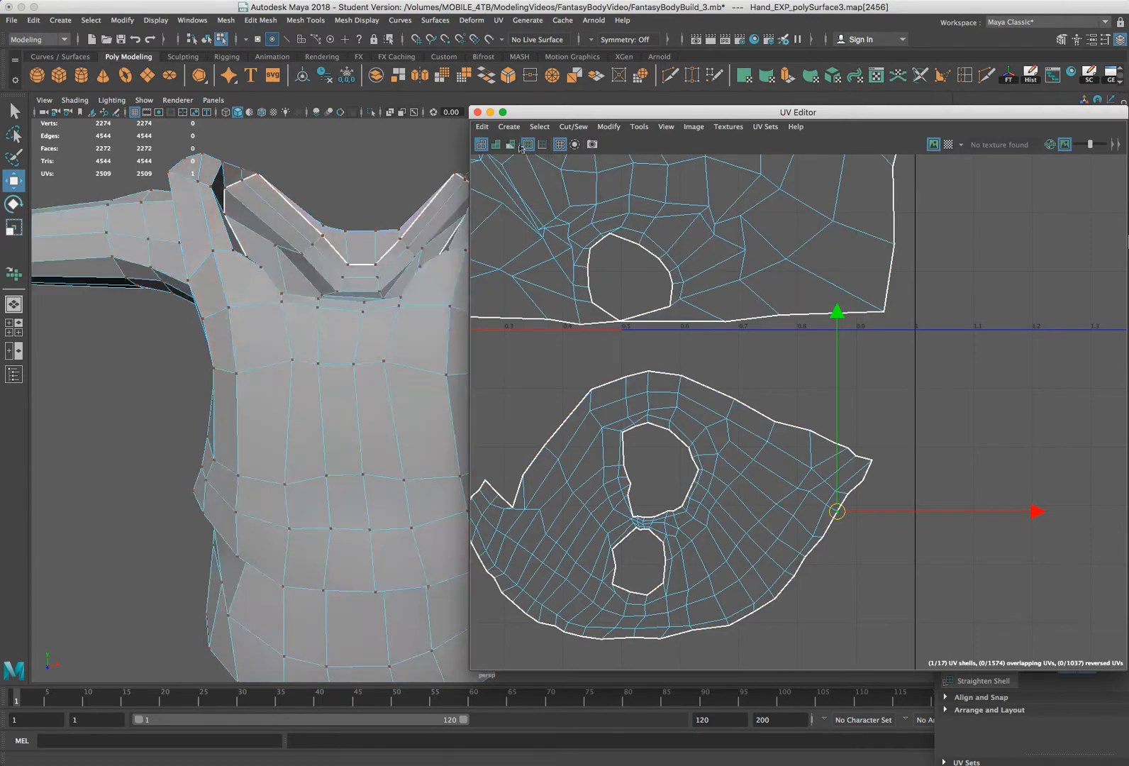
# Raise the notch's corner UV and reposition the neighbouring border and interior UVs to soften the notch in the torso shell
pyautogui.click(508, 509)
pyautogui.moveTo(521, 457); pyautogui.dragTo(522, 440, button='middle')
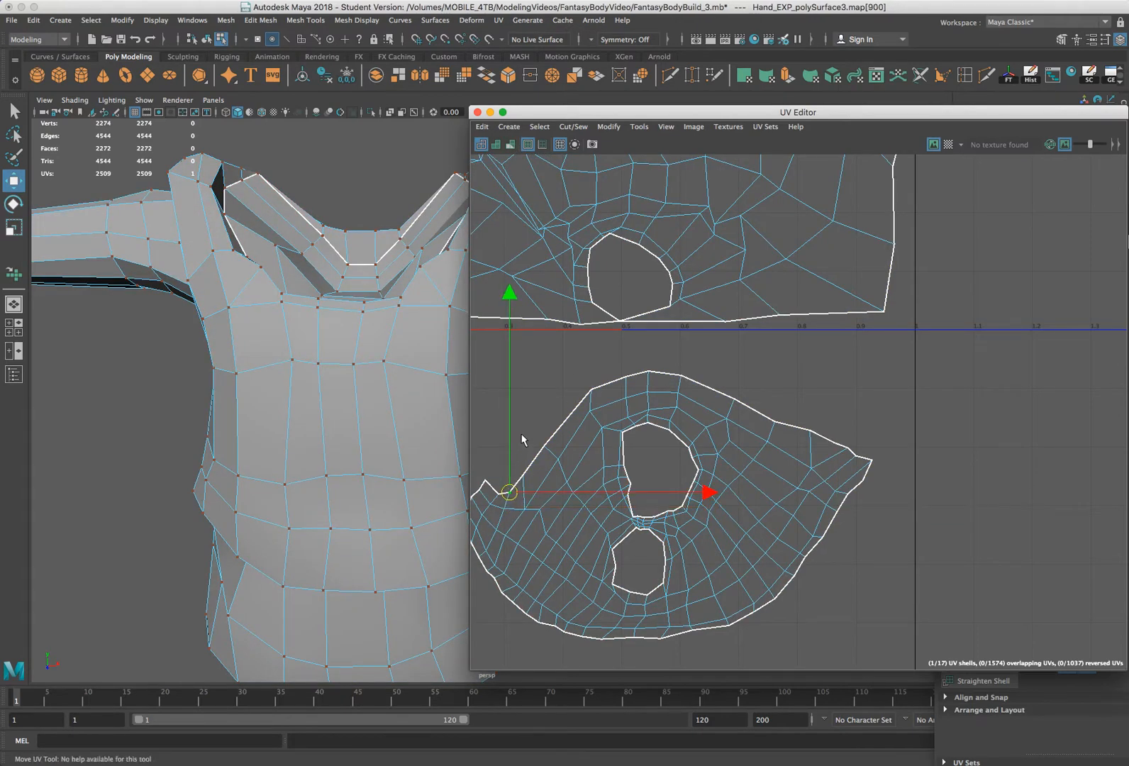
pyautogui.click(541, 443)
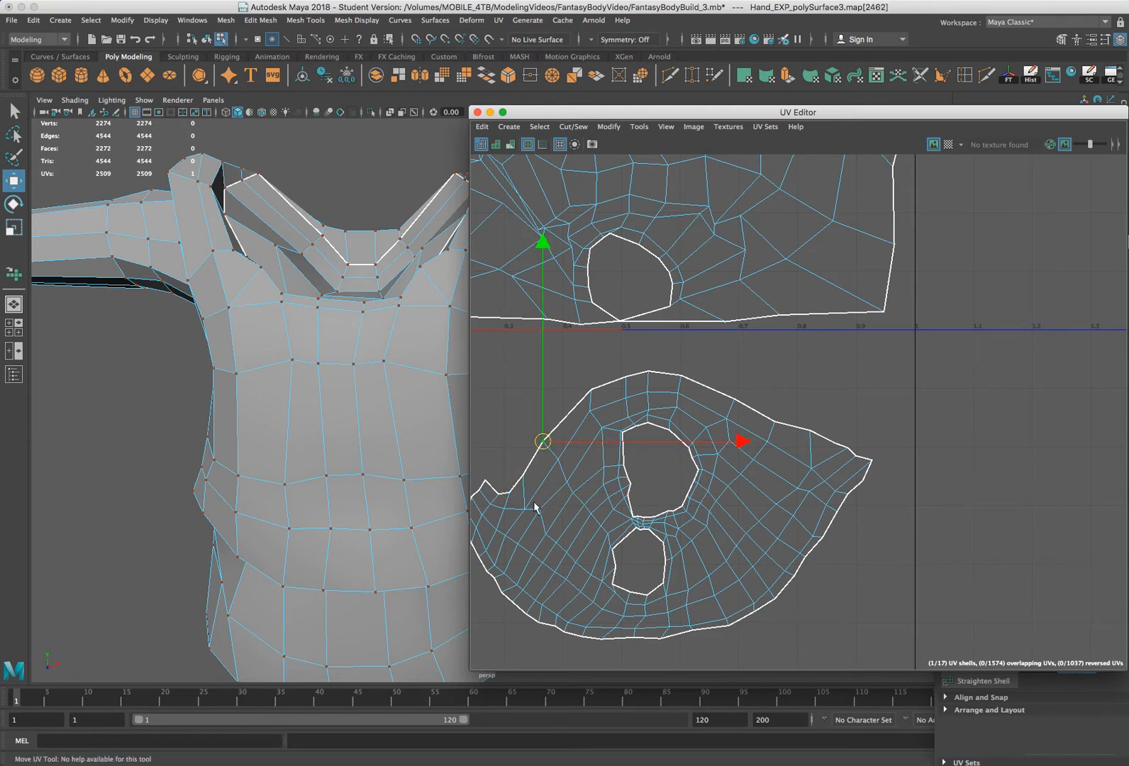
pyautogui.moveTo(533, 506); pyautogui.dragTo(522, 519)
pyautogui.moveTo(522, 519); pyautogui.dragTo(523, 503, button='middle')
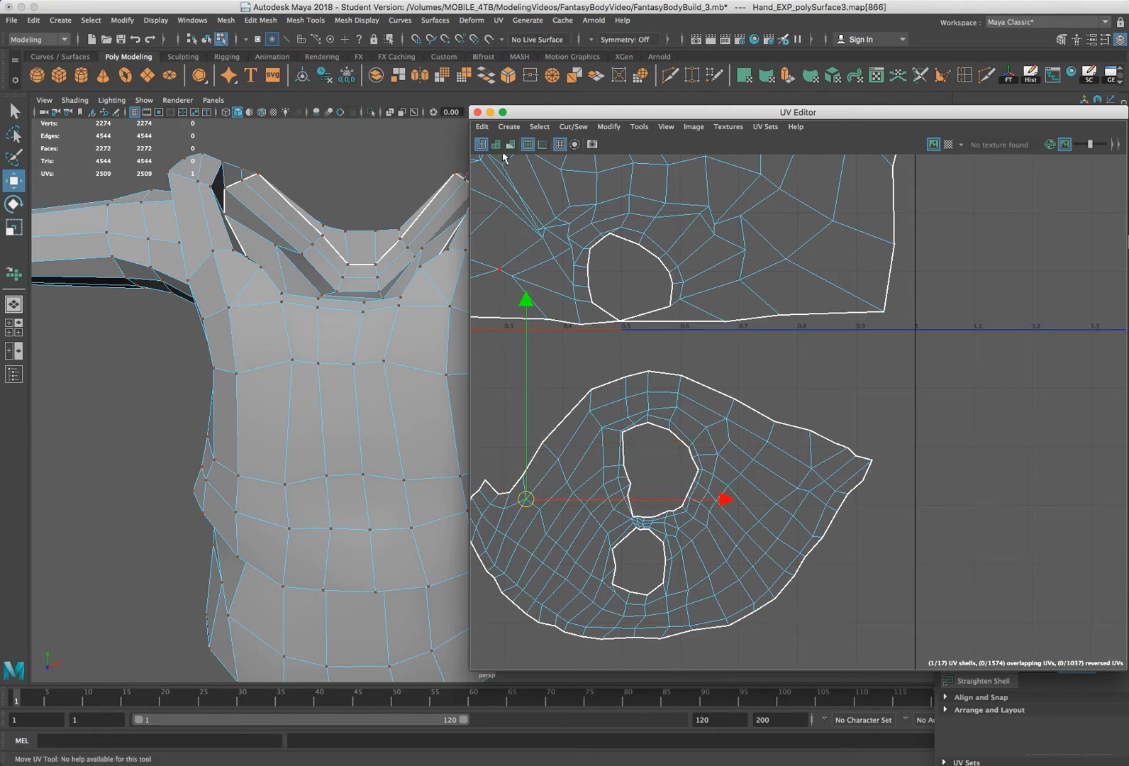
# Turn on the UV distortion display and move the interior UV near the notch toward the border to spread out the compression
pyautogui.click(509, 145)
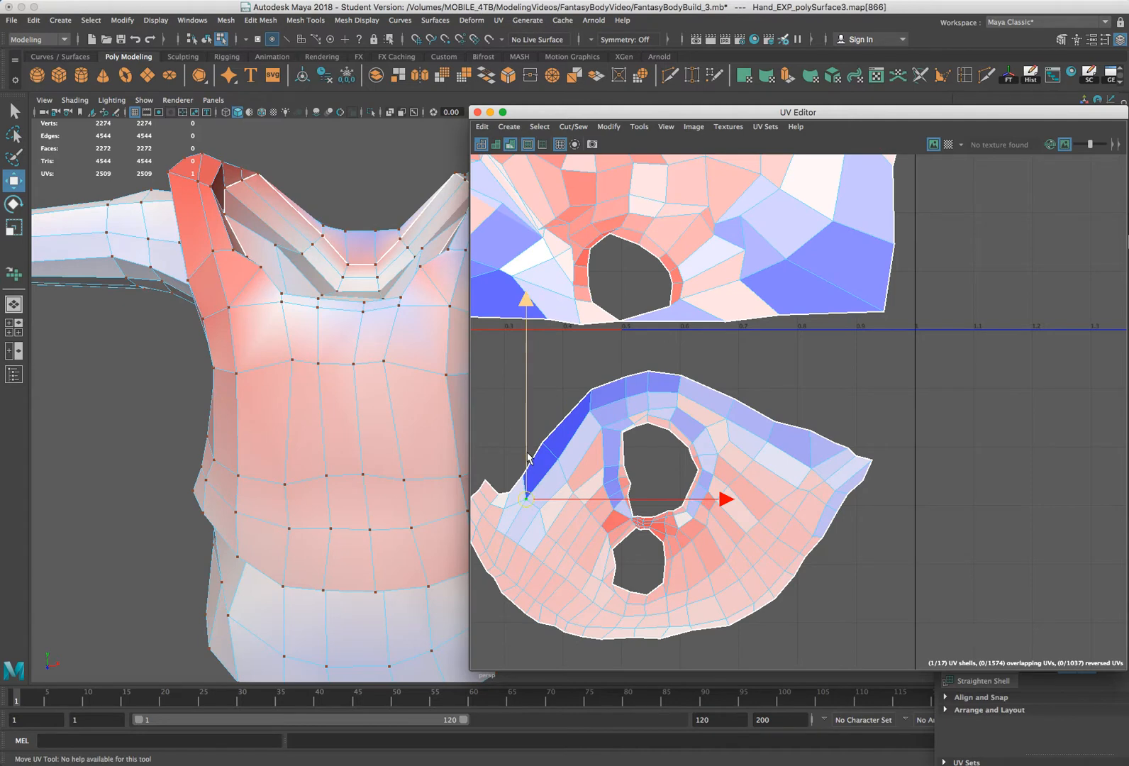
pyautogui.click(555, 461)
pyautogui.moveTo(555, 461); pyautogui.dragTo(553, 456, button='middle')
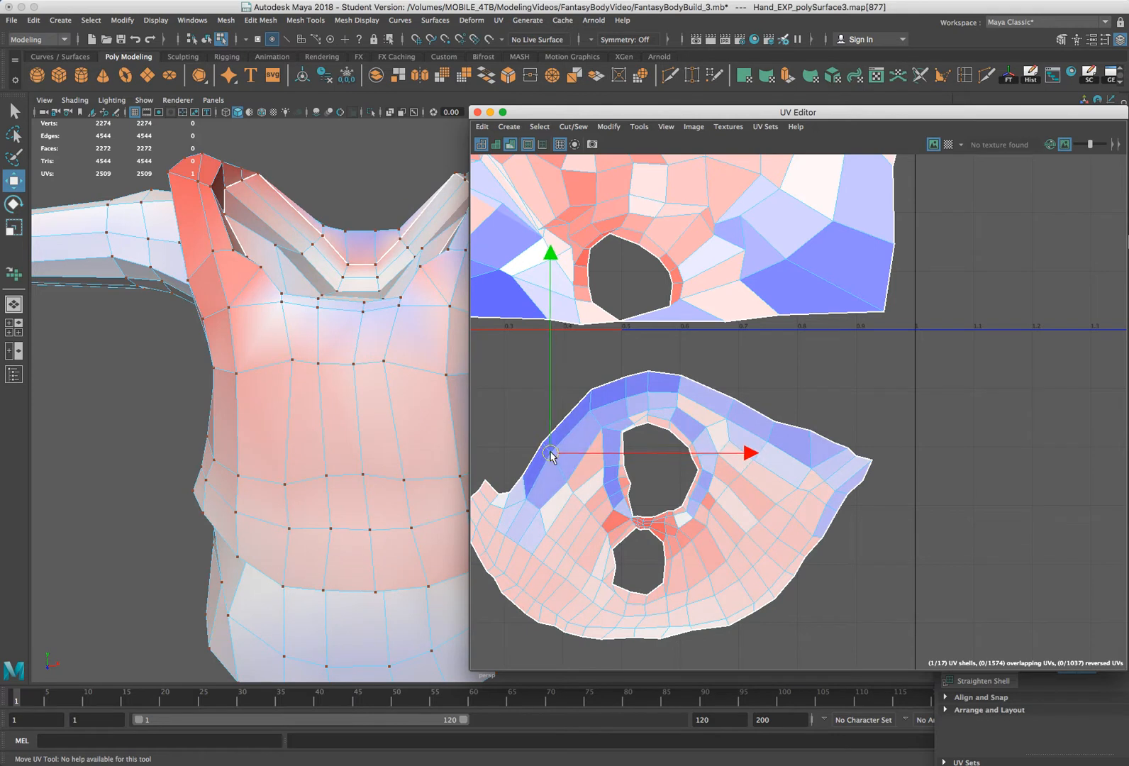
# Move a border UV on the smaller hole's upper edge to ease the crowding between the torso shell's two holes
pyautogui.click(635, 530)
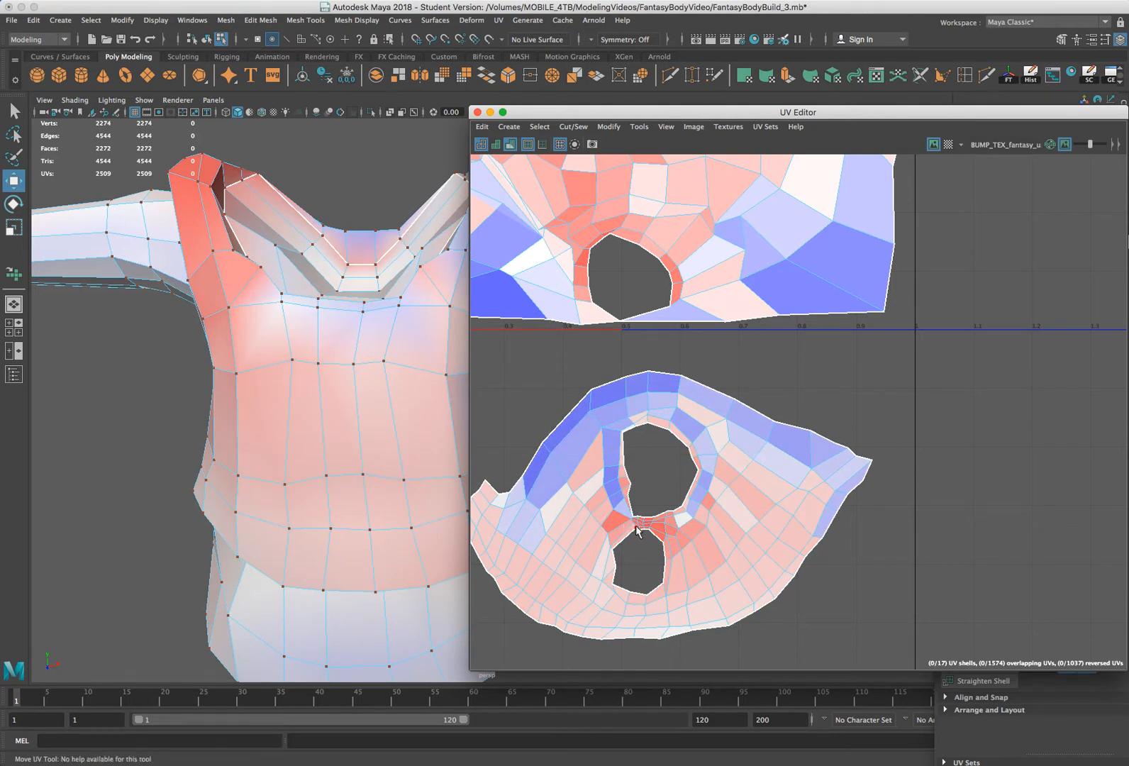
pyautogui.click(636, 533)
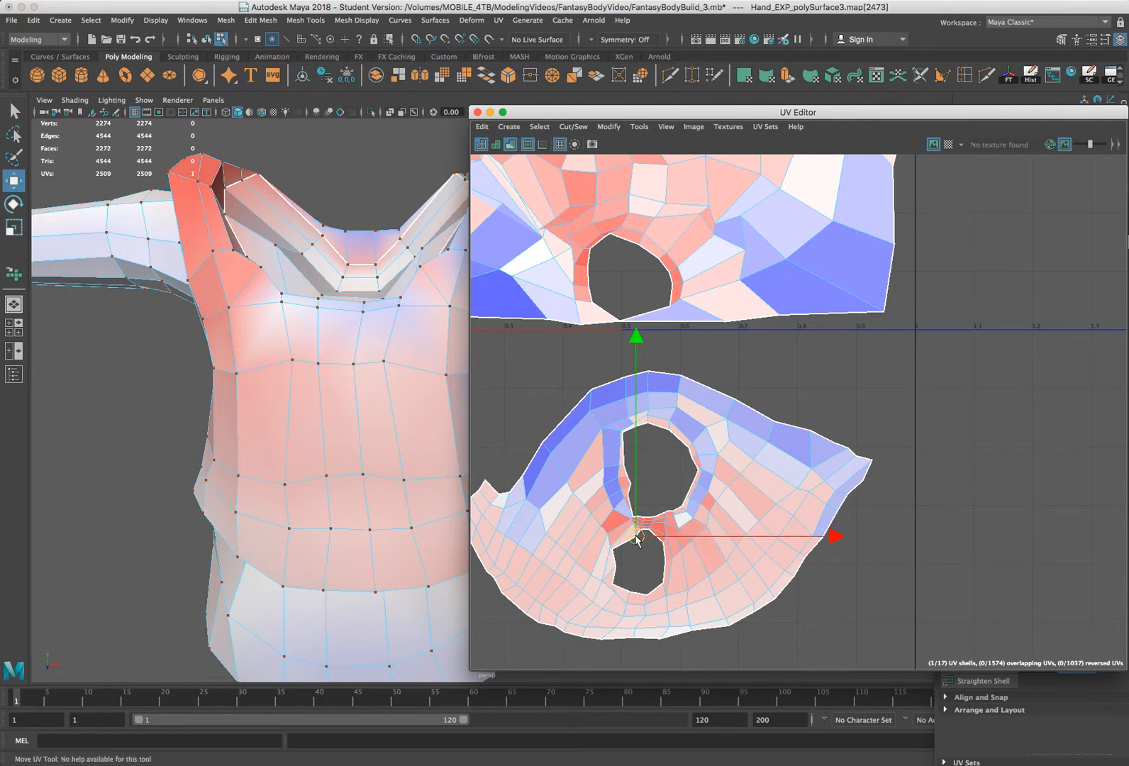
pyautogui.moveTo(642, 539); pyautogui.dragTo(650, 559)
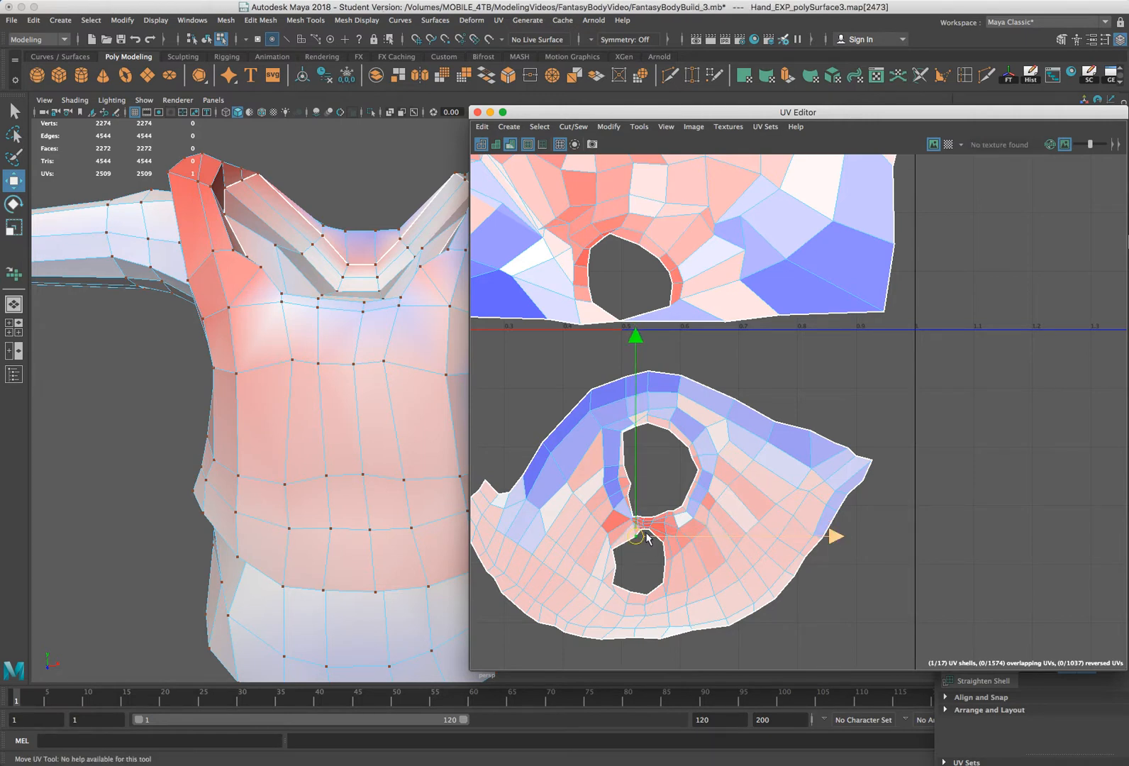
# Nudge the outer border UVs above the larger hole and on the slope toward the notch to refine the shell's outline
pyautogui.moveTo(691, 359); pyautogui.dragTo(678, 377)
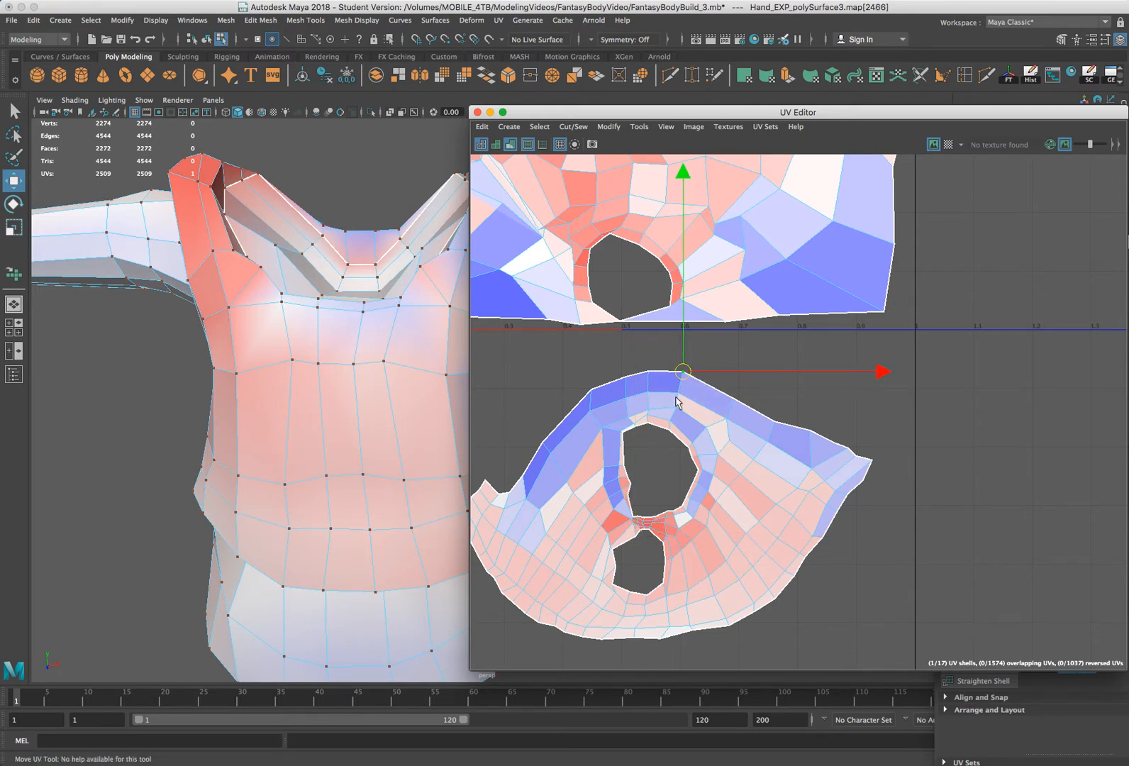
pyautogui.click(734, 397)
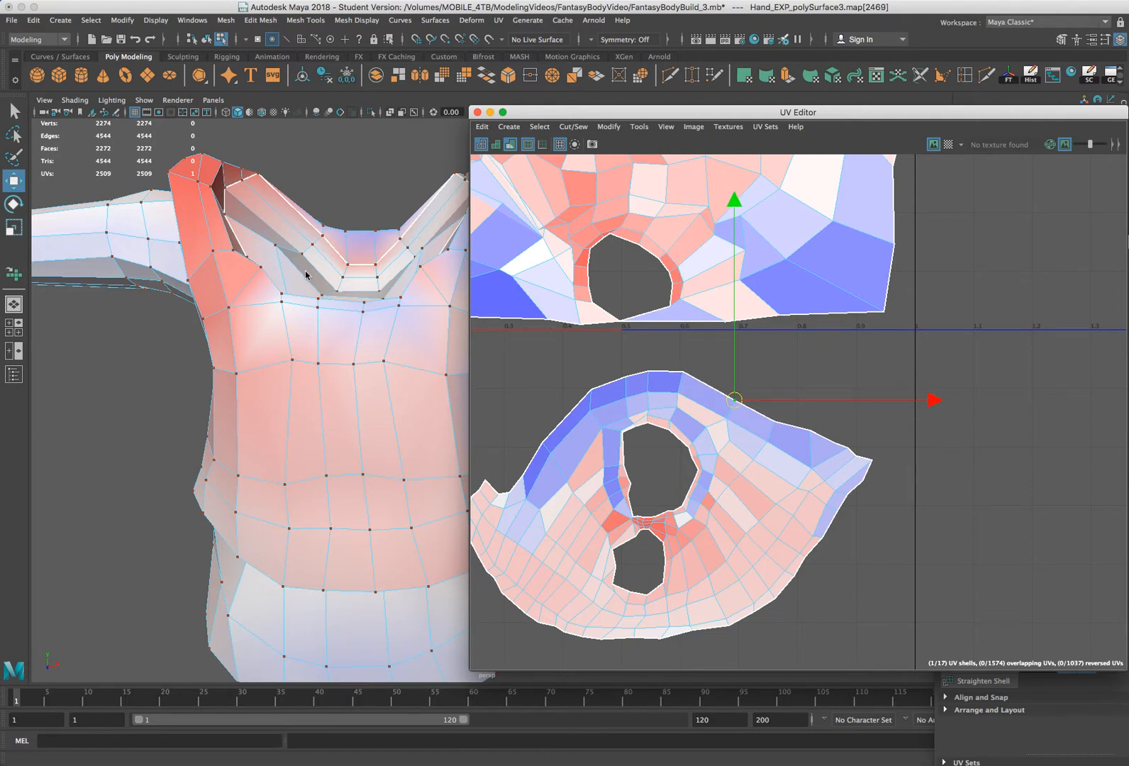
pyautogui.click(553, 454)
pyautogui.moveTo(553, 455); pyautogui.dragTo(546, 450)
# Reposition the two border UVs on the notch-facing upper side of the smaller hole to even out its rim
pyautogui.click(617, 551)
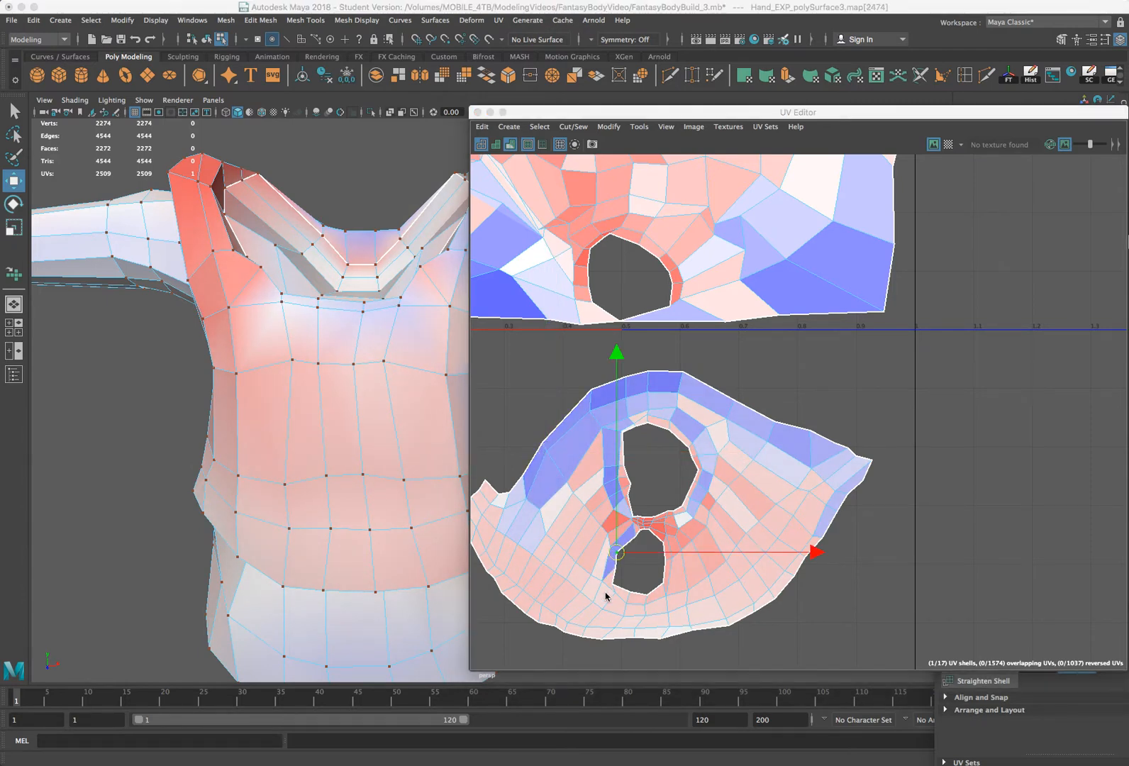
pyautogui.moveTo(617, 551); pyautogui.dragTo(614, 549)
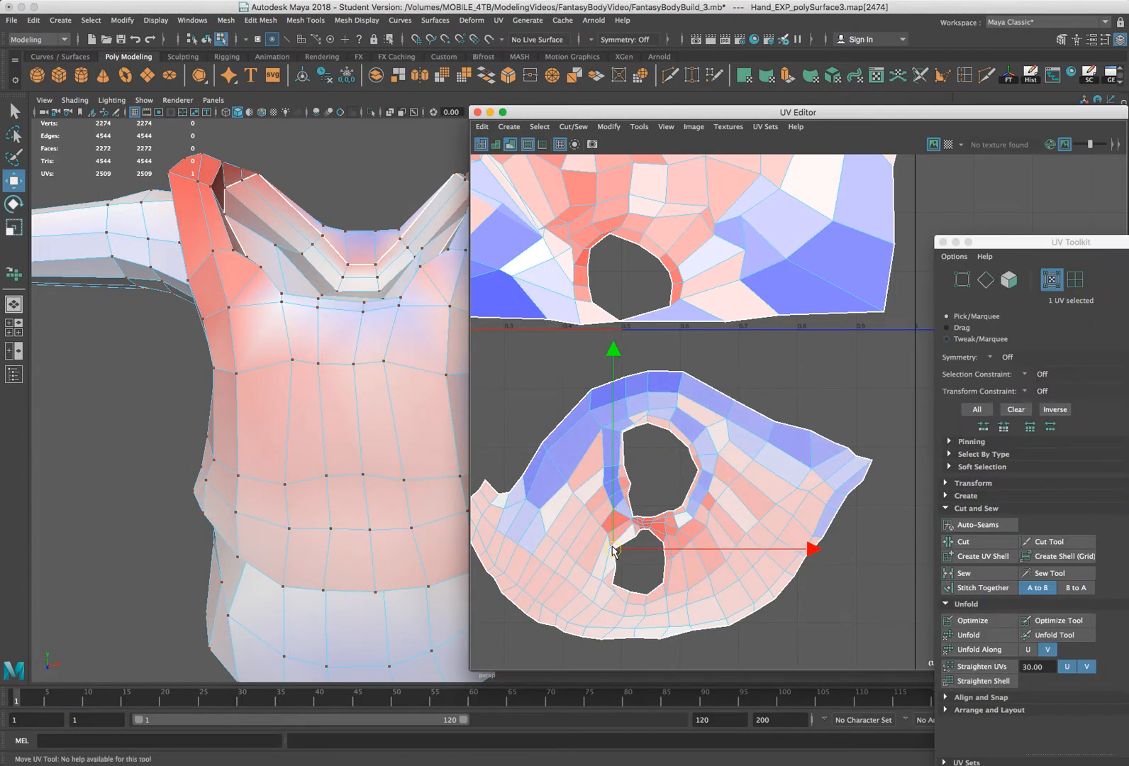
pyautogui.click(633, 537)
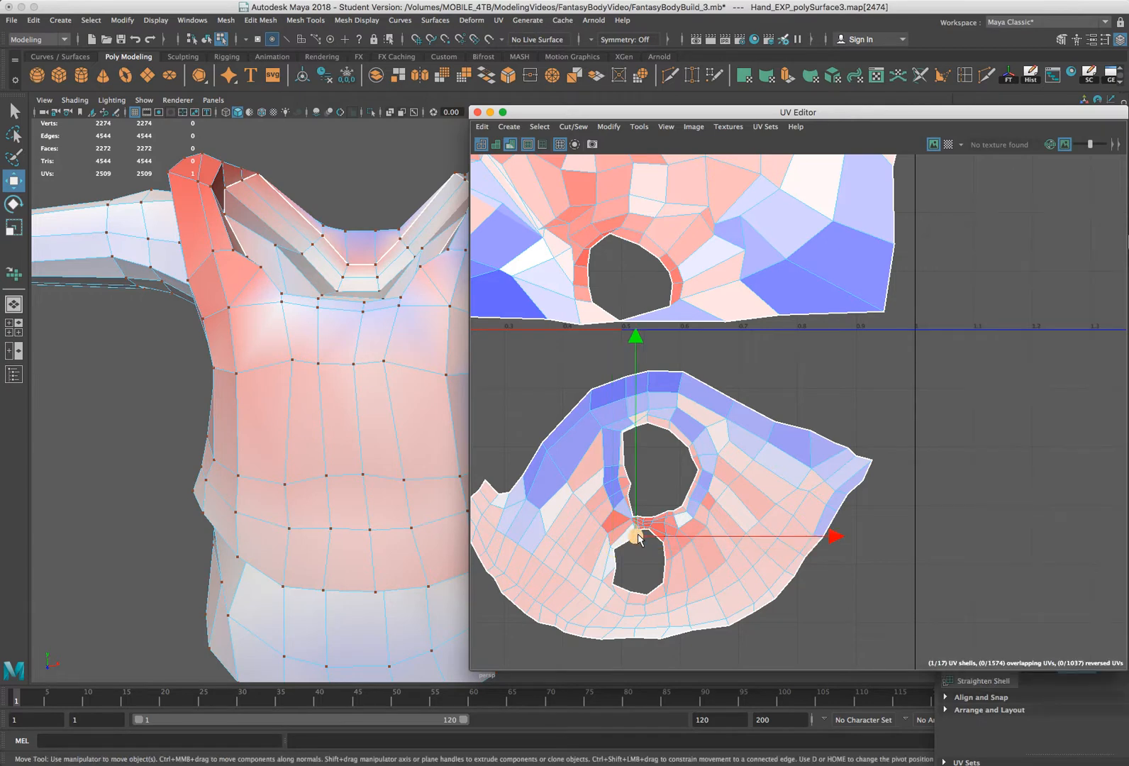
# Adjust the outer border UVs from the slope near the pointed tip across the shell's upper edge to smooth its outline
pyautogui.click(773, 416)
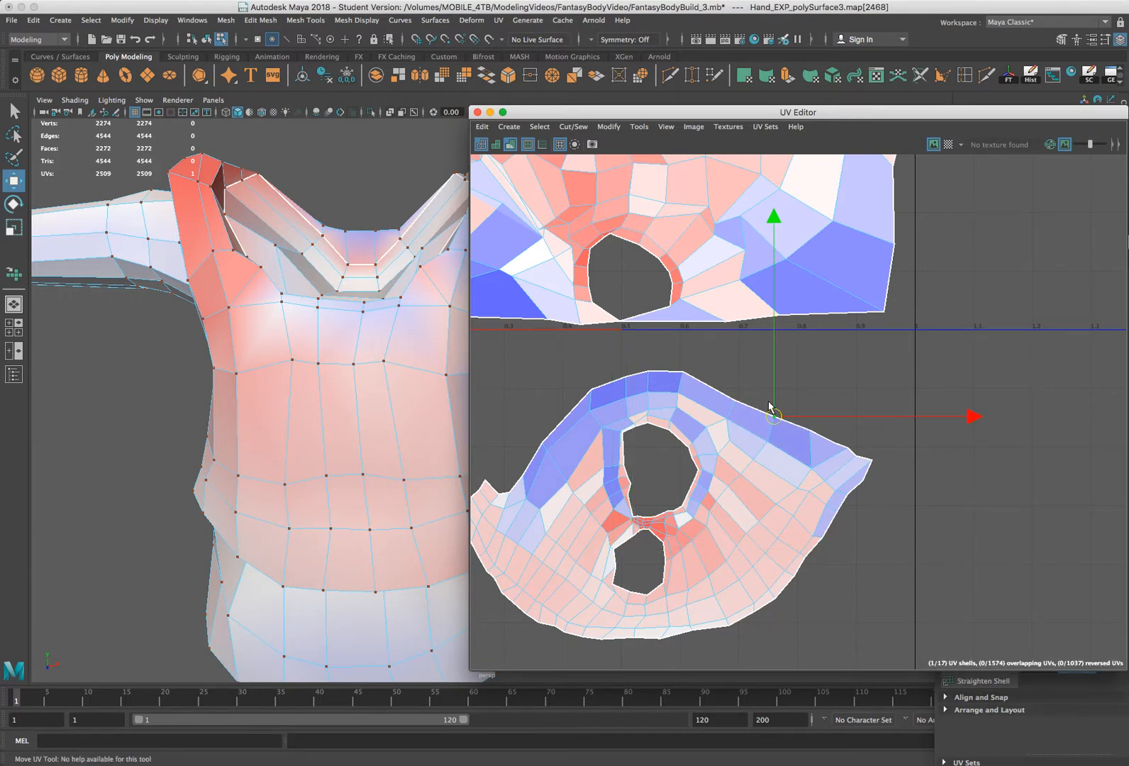
pyautogui.moveTo(772, 415); pyautogui.dragTo(772, 423)
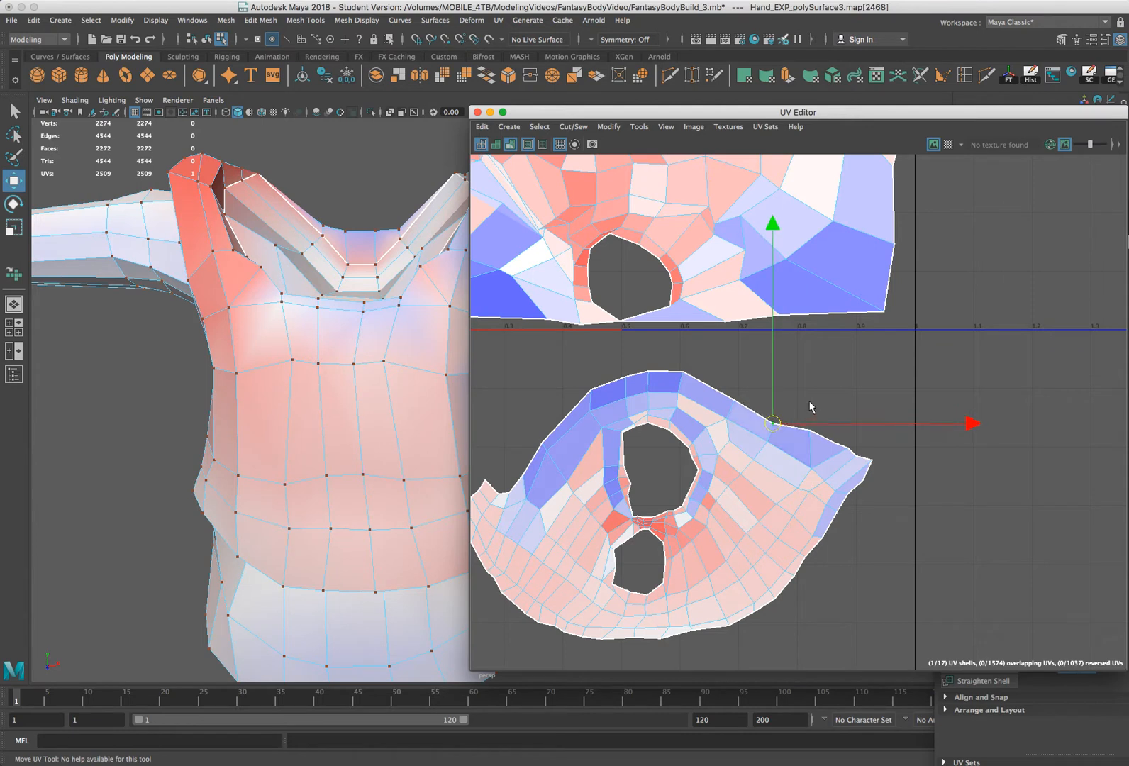
pyautogui.click(810, 438)
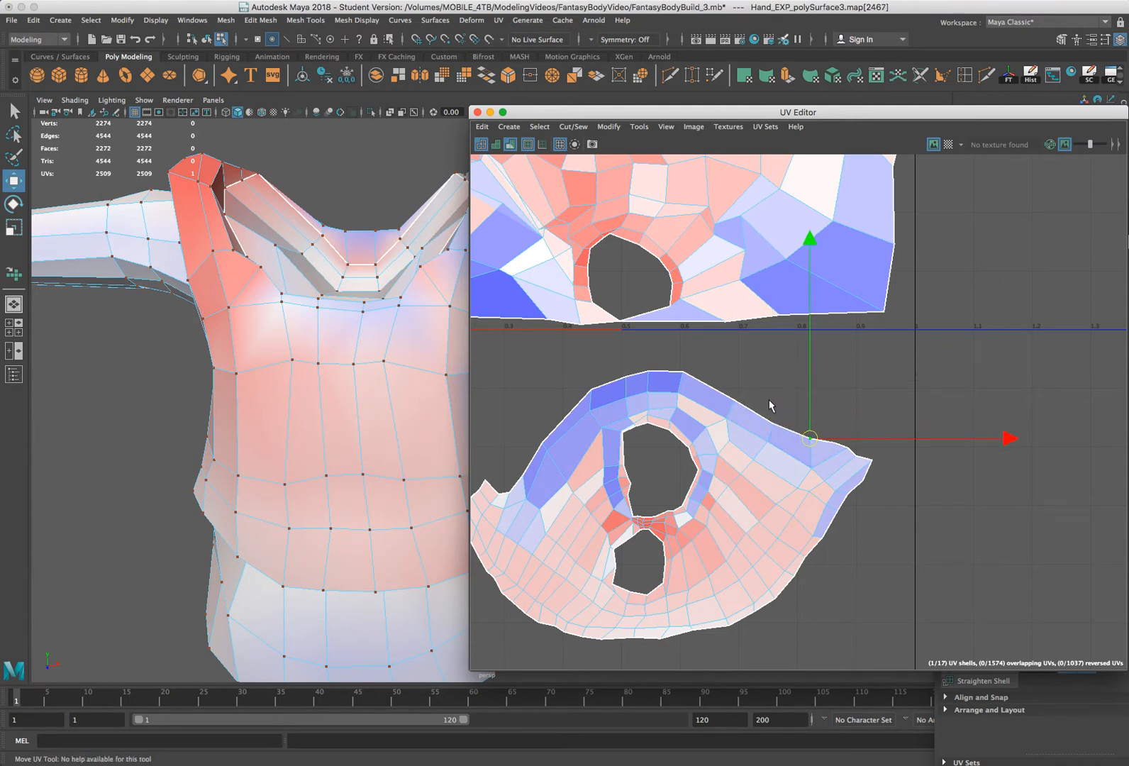
pyautogui.click(733, 401)
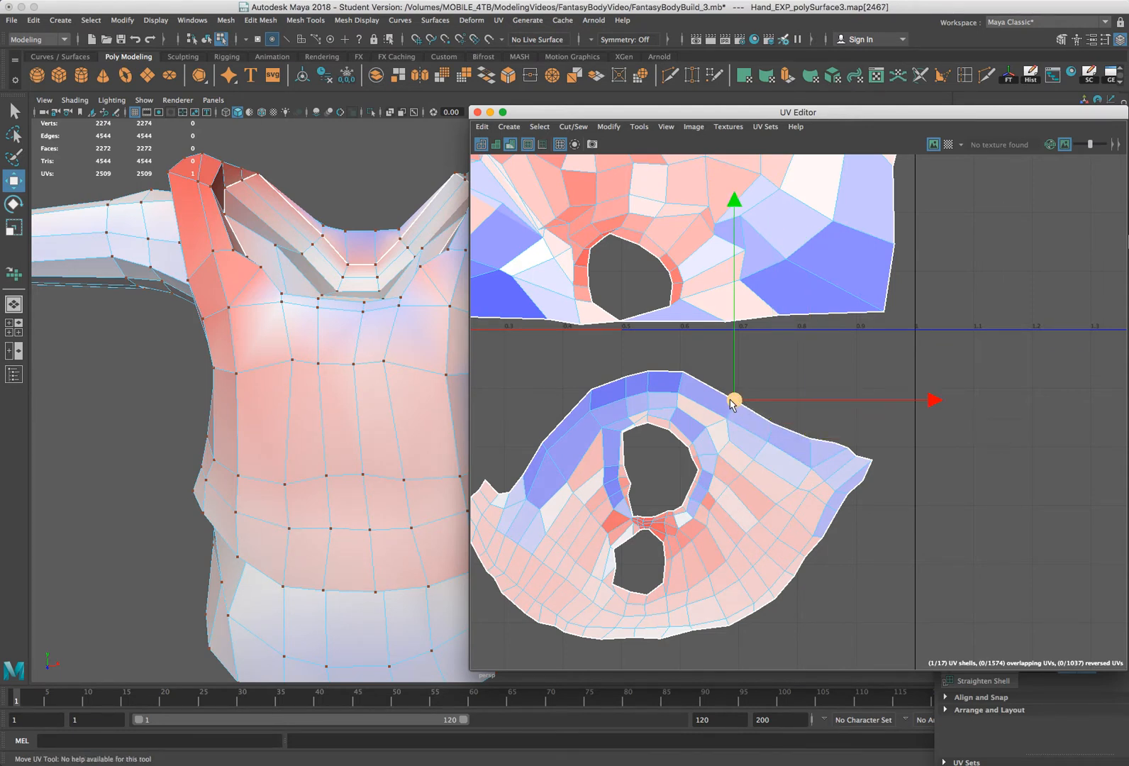
pyautogui.click(680, 371)
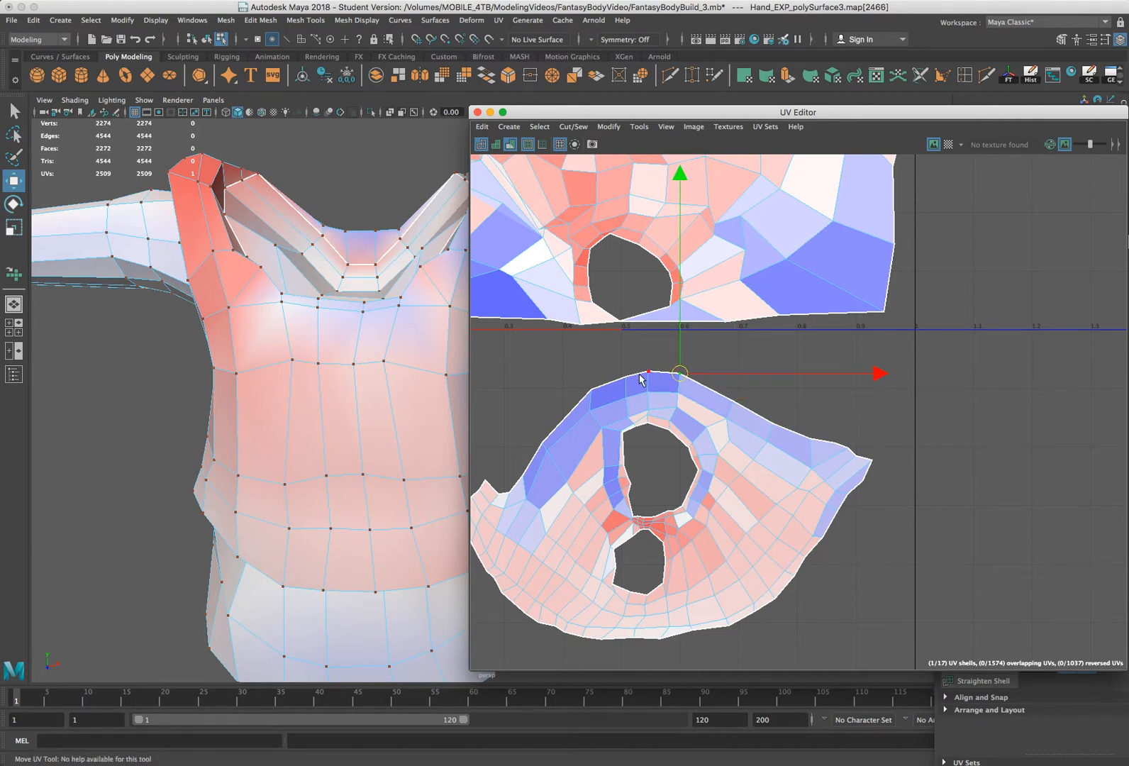
pyautogui.click(647, 371)
pyautogui.click(624, 377)
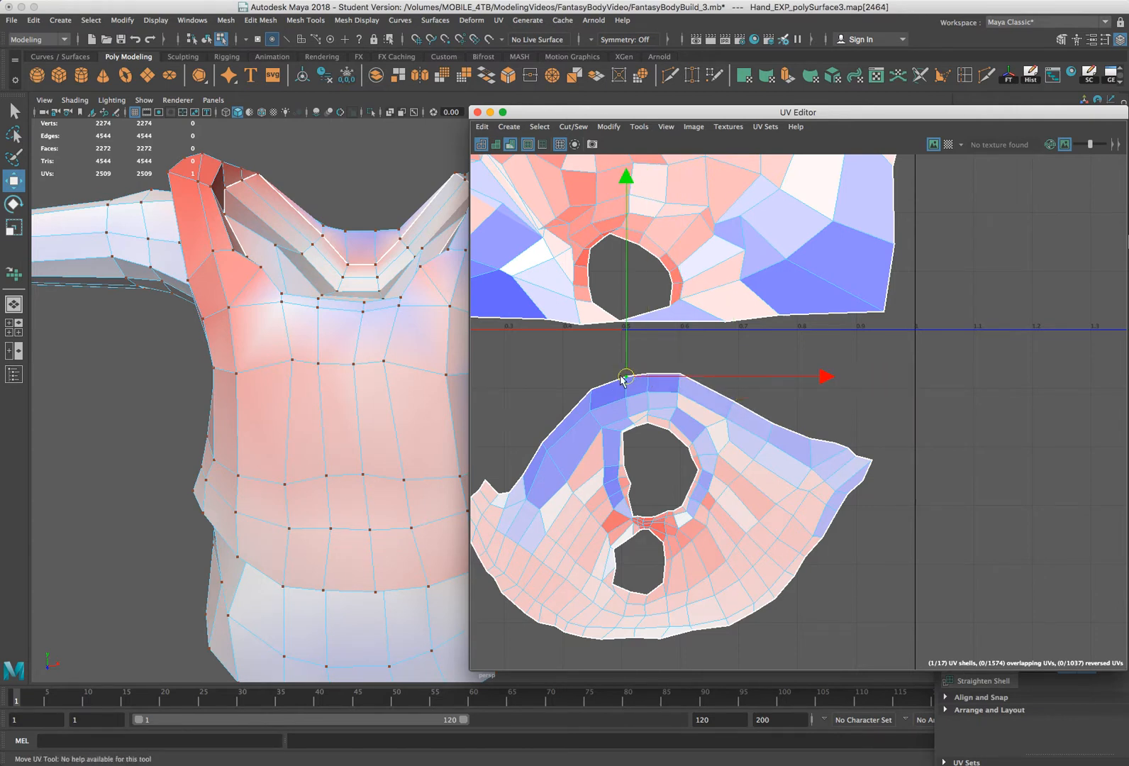
pyautogui.click(619, 378)
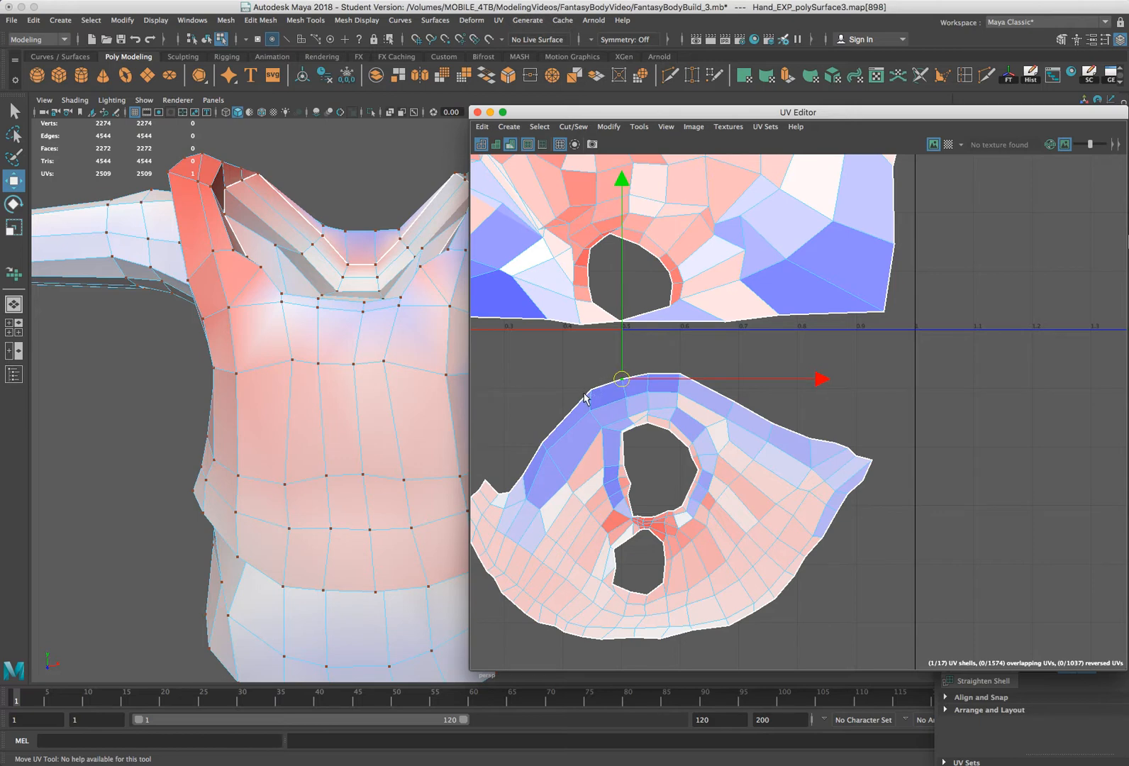
pyautogui.click(582, 390)
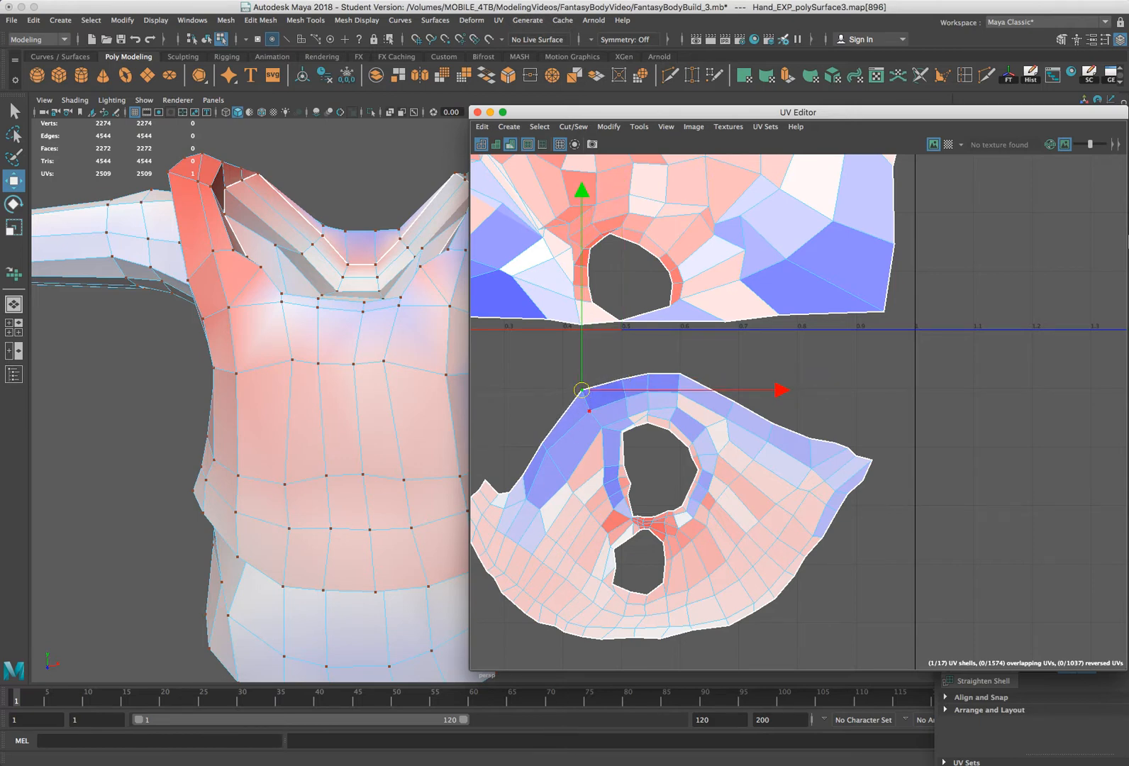
# Move the border UVs beside the notch outward to straighten the slope and relieve the compressed faces there
pyautogui.click(545, 448)
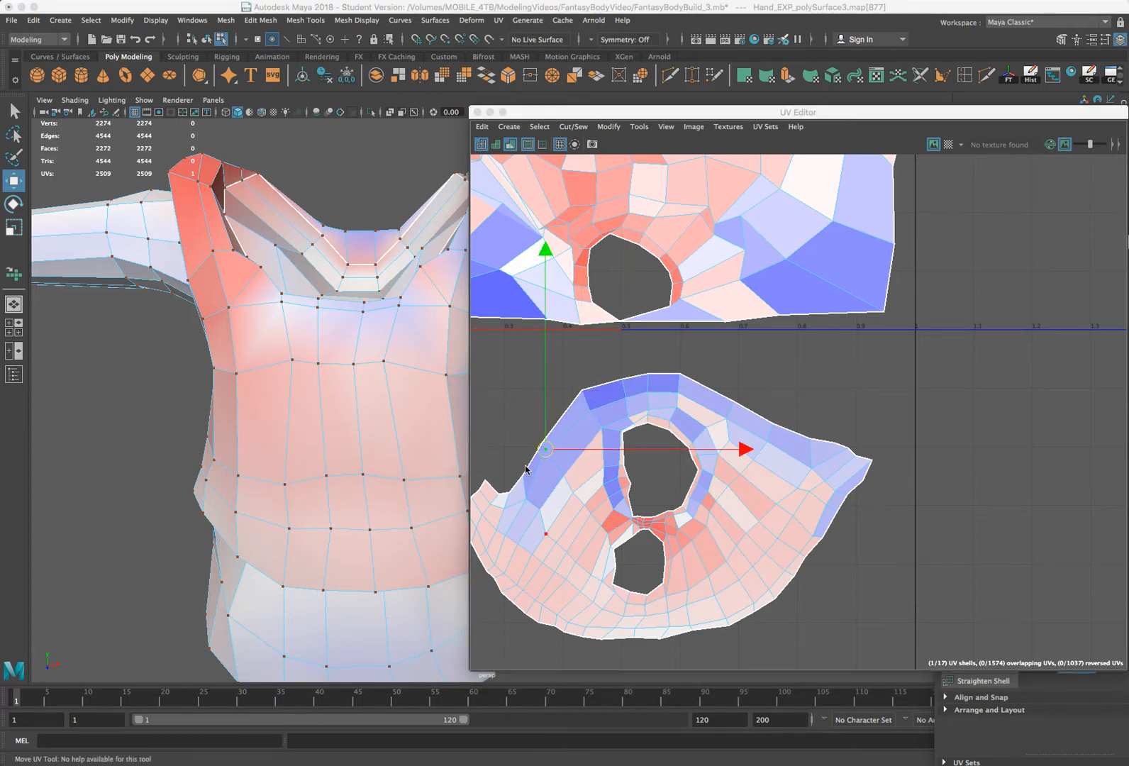
pyautogui.click(523, 469)
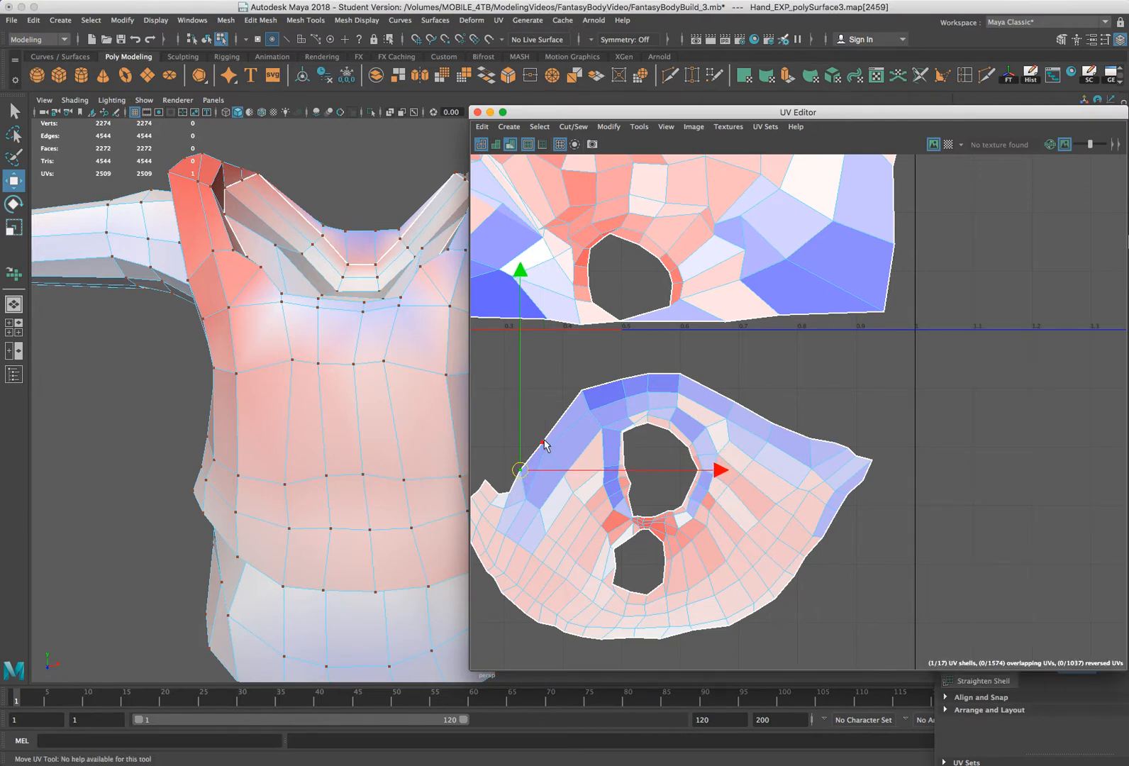
pyautogui.click(543, 444)
pyautogui.moveTo(543, 443)
pyautogui.mouseDown()
pyautogui.moveTo(537, 431)
pyautogui.moveTo(540, 443)
pyautogui.mouseUp()
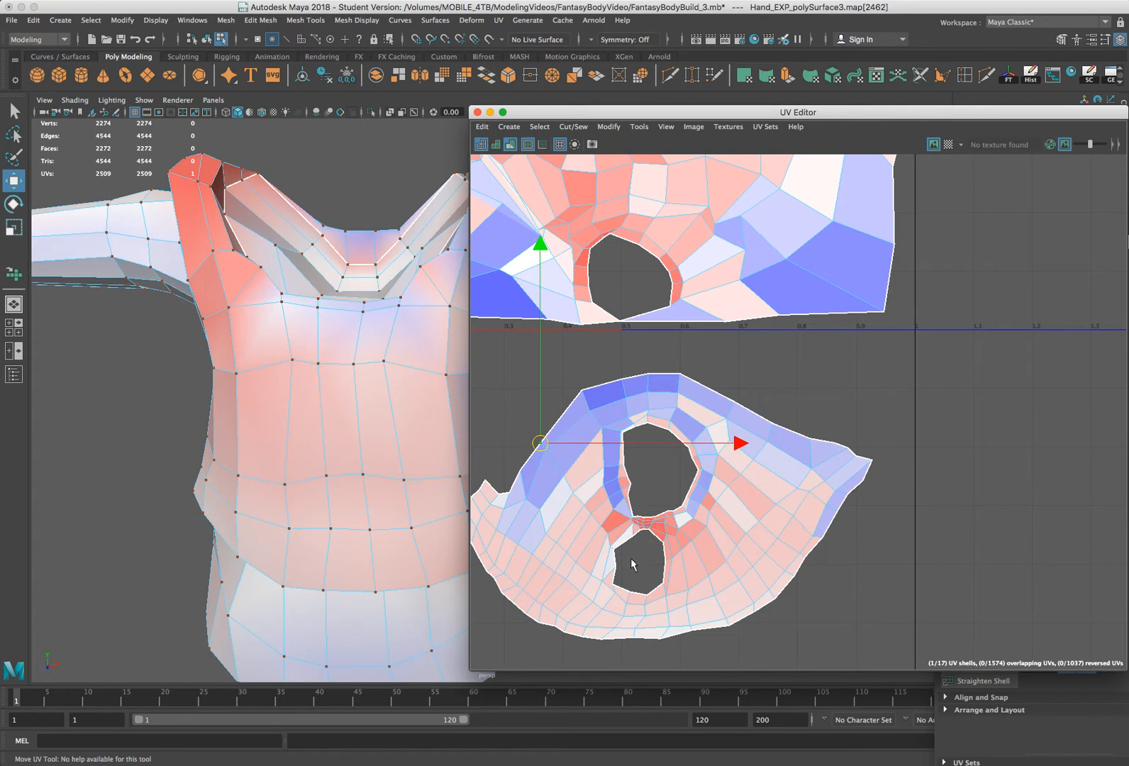
# Reposition the border UVs along the smaller hole's lower edge to round off the opening
pyautogui.moveTo(616, 581); pyautogui.dragTo(644, 589)
pyautogui.click(612, 584)
pyautogui.click(646, 594)
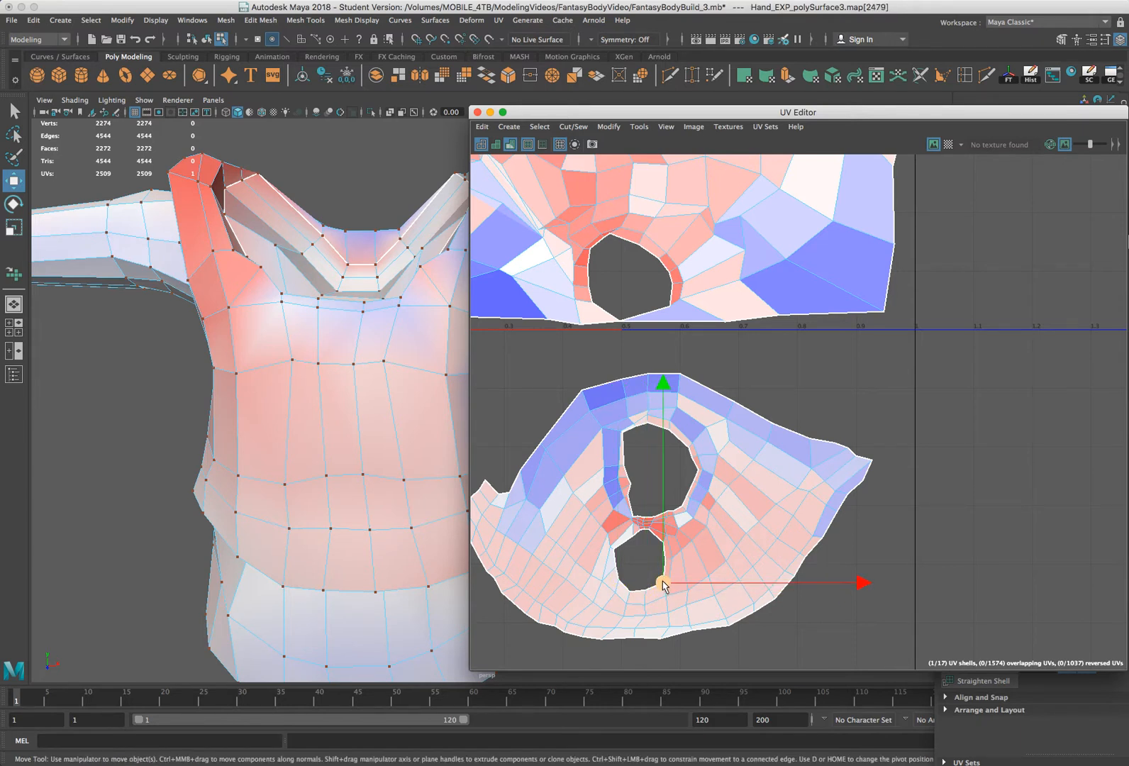
pyautogui.click(657, 580)
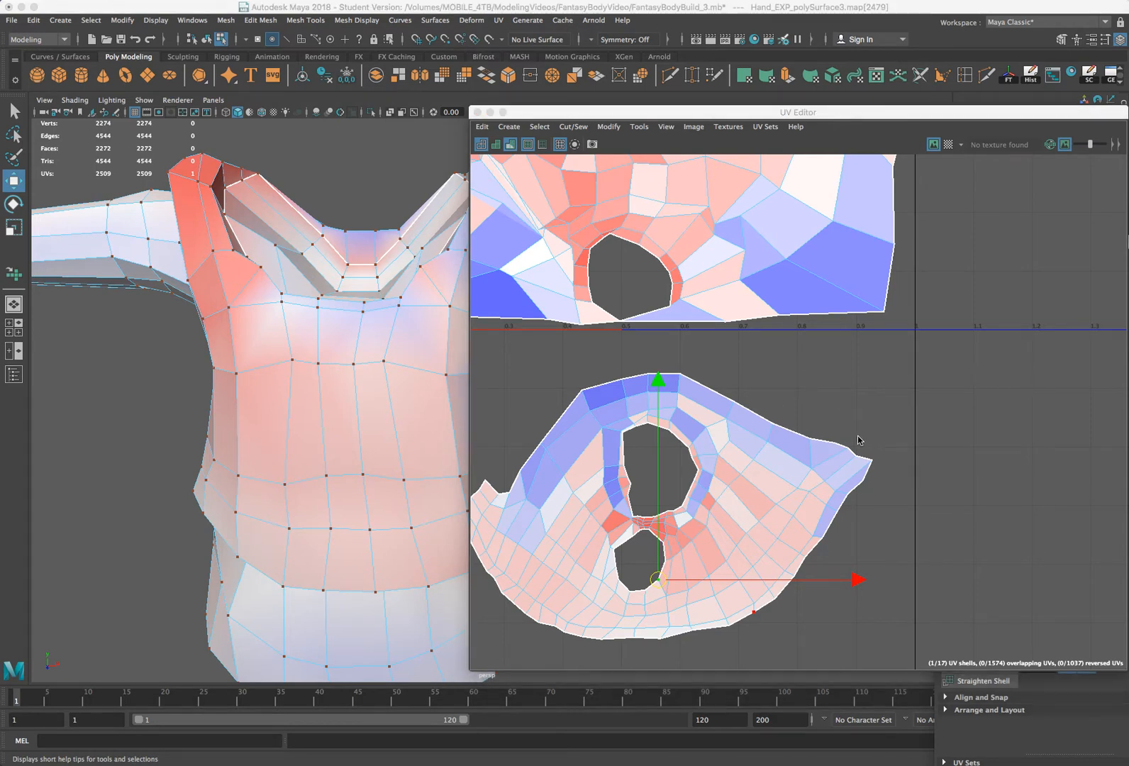
# Pull in the border UVs near the shell's pointed tip and level the border UVs along its upper edge
pyautogui.click(842, 457)
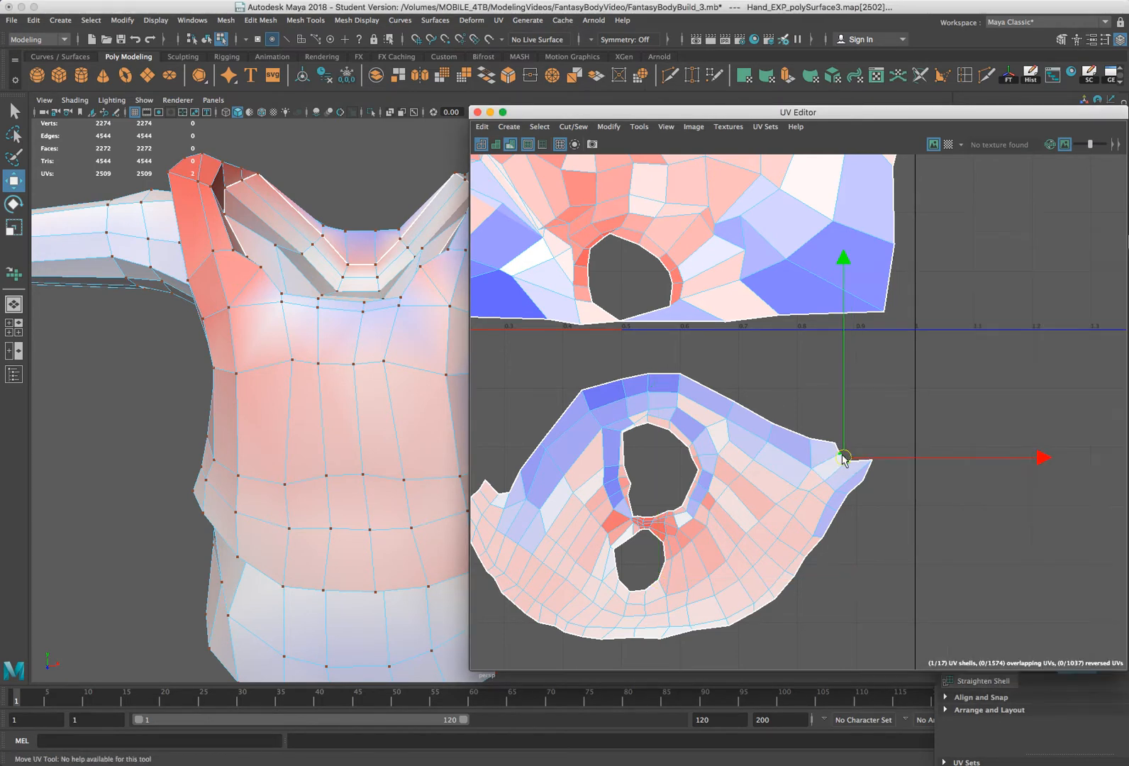
pyautogui.click(827, 446)
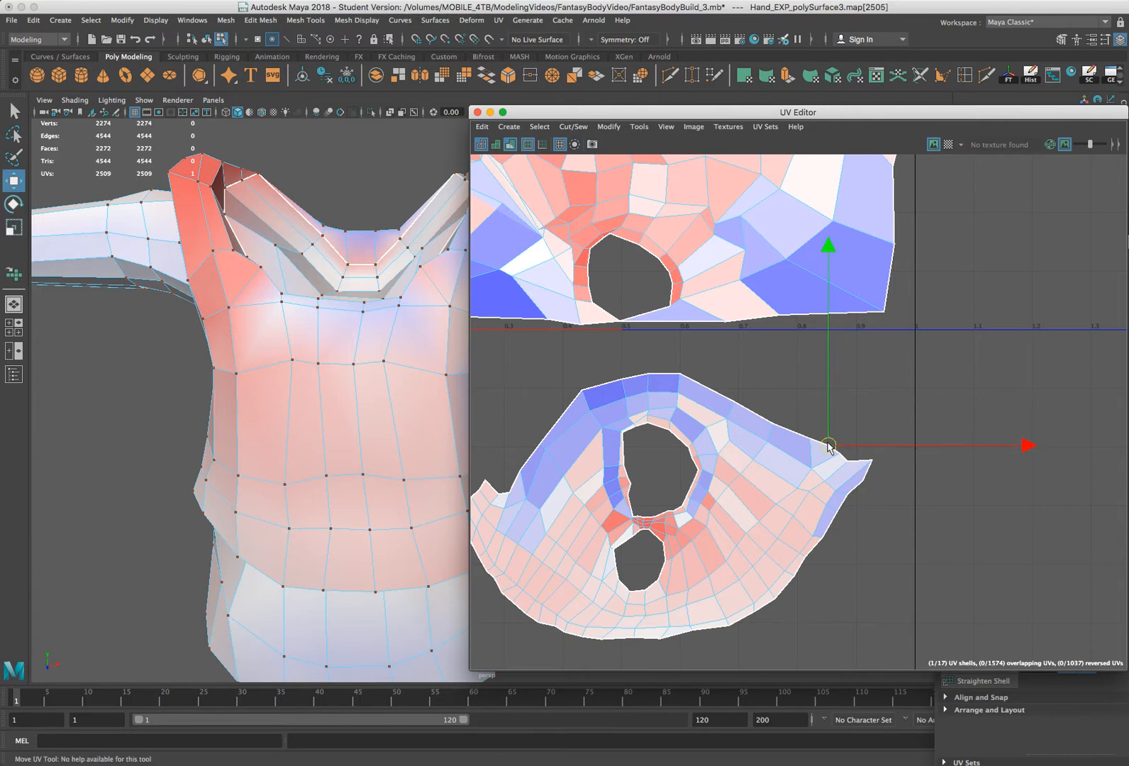
pyautogui.moveTo(801, 446)
pyautogui.mouseDown()
pyautogui.moveTo(814, 417)
pyautogui.moveTo(807, 427)
pyautogui.mouseUp()
pyautogui.click(659, 379)
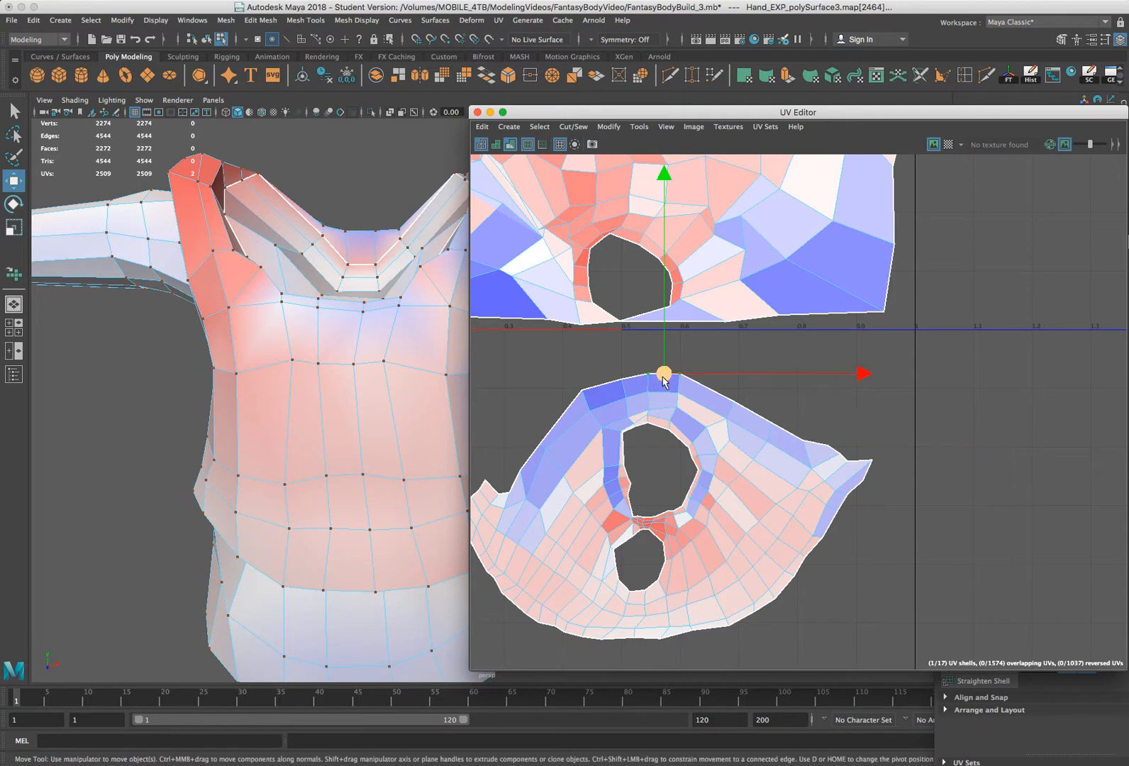
pyautogui.click(622, 382)
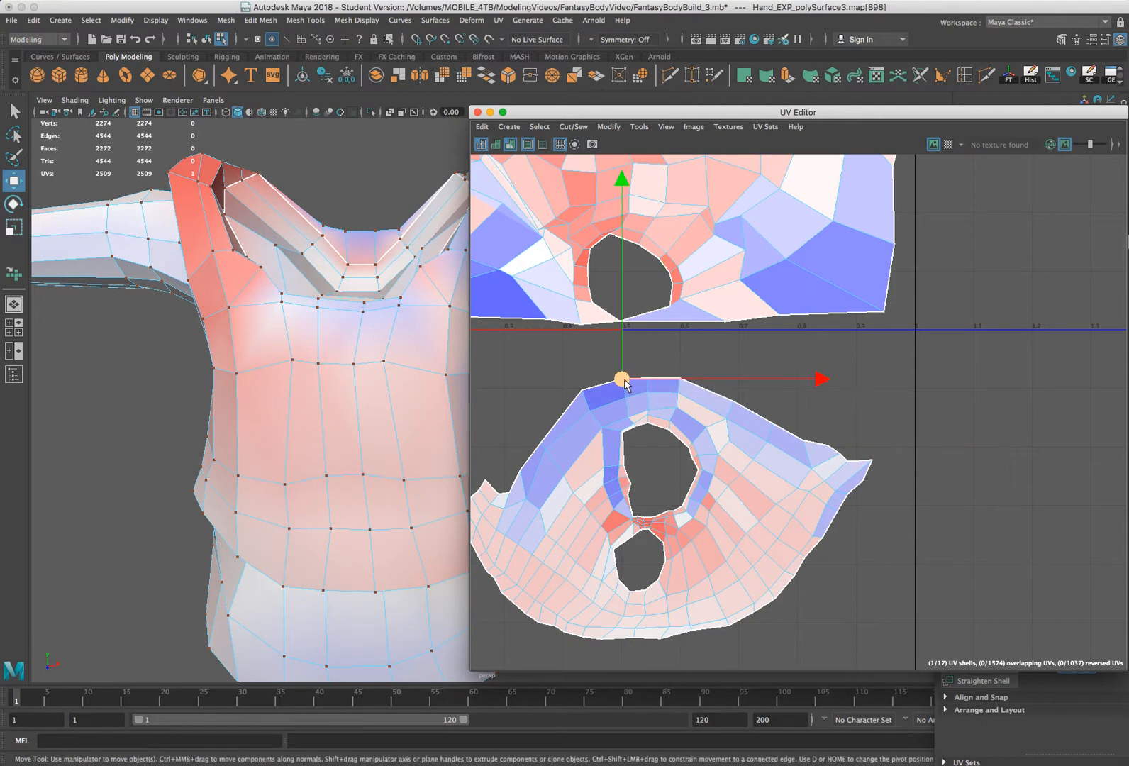
pyautogui.moveTo(597, 377); pyautogui.dragTo(579, 403)
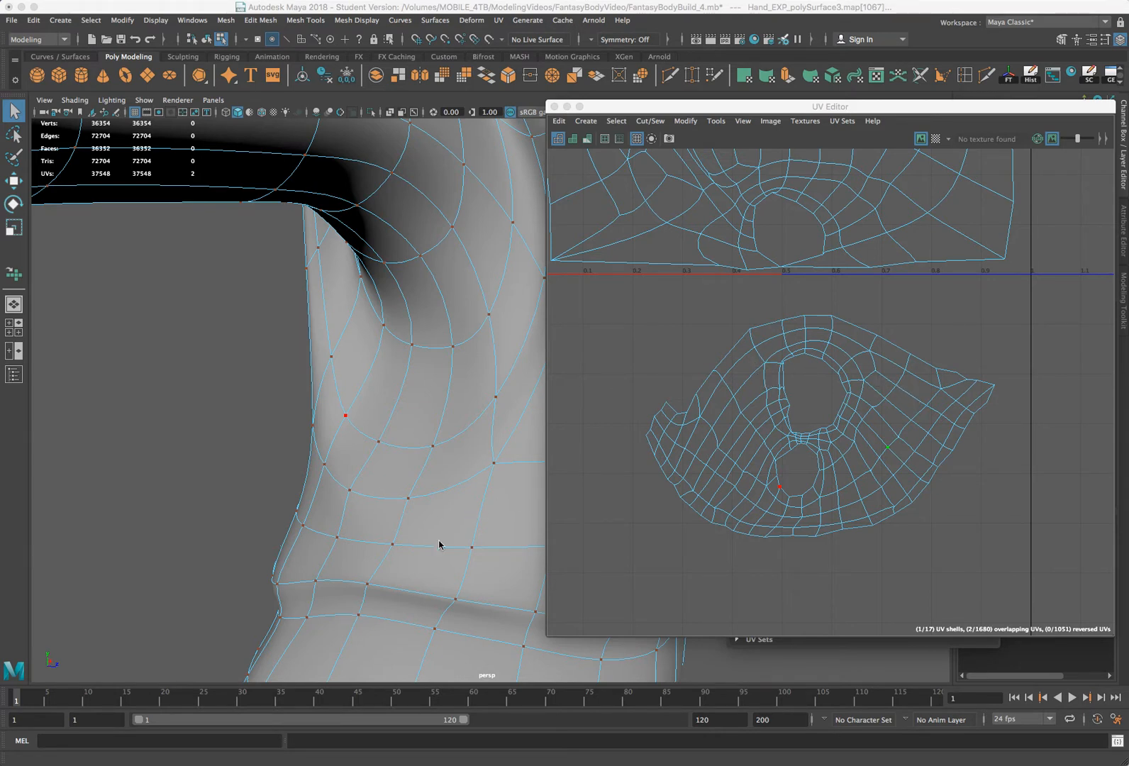
# Switch the smoothed body mesh to edge selection and select connected edges running up the torso's side from the waist crease
pyautogui.rightClick(360, 600)
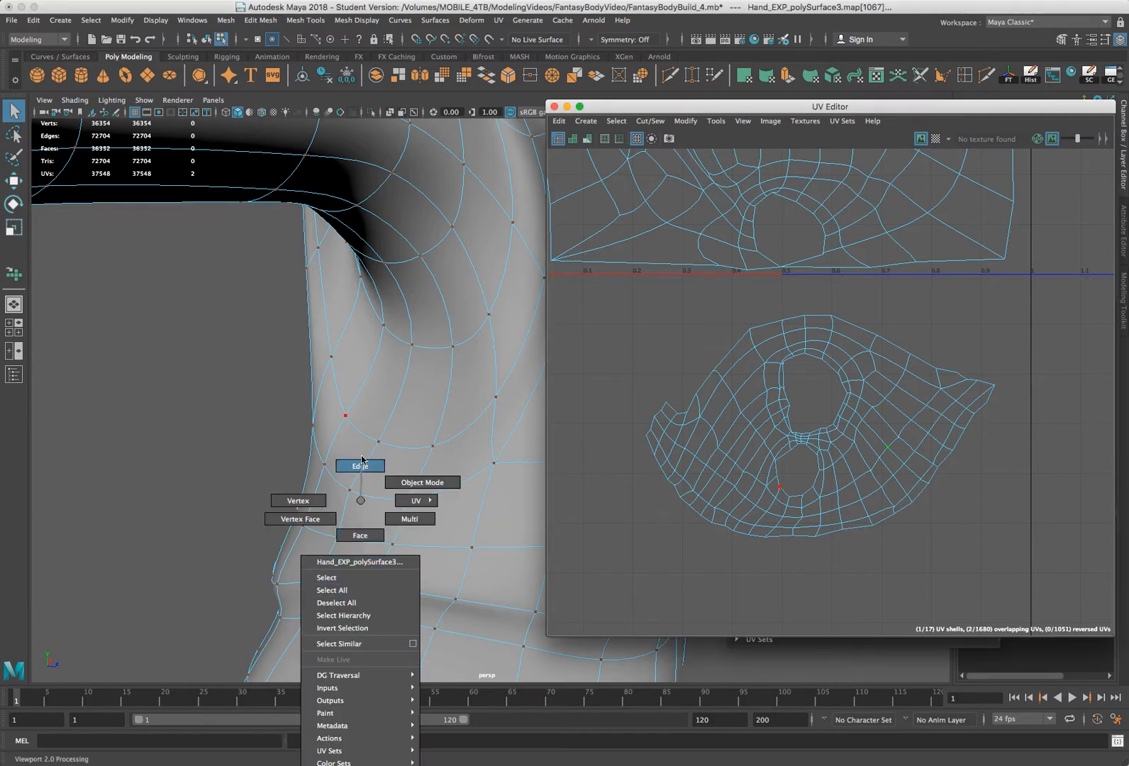
pyautogui.keyDown('shift'); pyautogui.click(365, 602); pyautogui.keyUp('shift')
pyautogui.keyDown('shift'); pyautogui.click(381, 566); pyautogui.keyUp('shift')
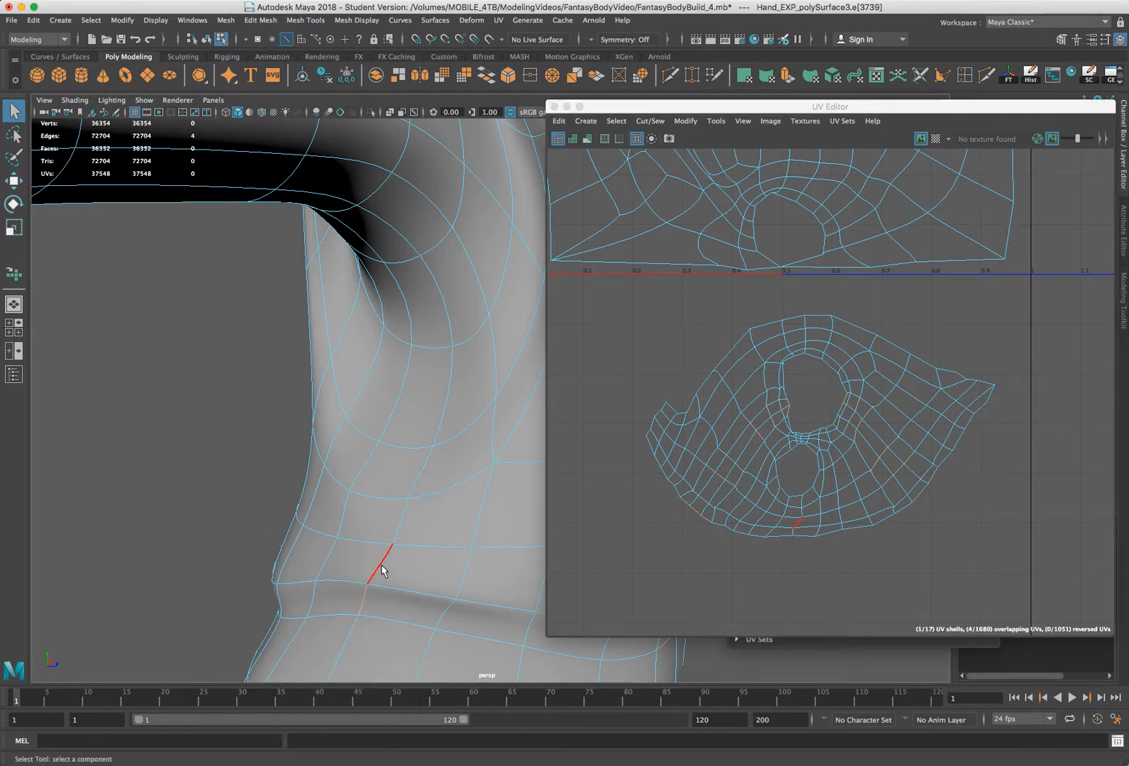
# Cut a UV seam along the four edges running up the torso's side from the waist crease toward the armpit
pyautogui.keyDown('shift'); pyautogui.click(399, 528); pyautogui.keyUp('shift')
pyautogui.keyDown('shift'); pyautogui.click(398, 528); pyautogui.keyUp('shift')
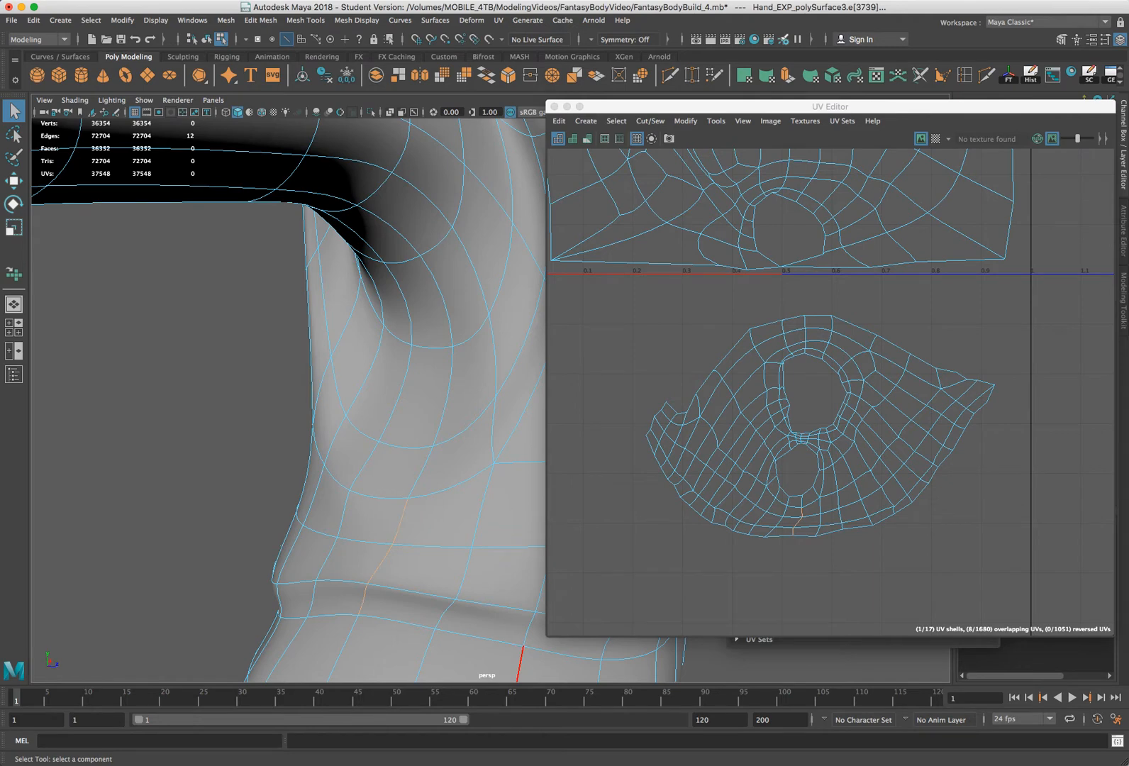
pyautogui.keyDown('alt'); pyautogui.moveTo(709, 453); pyautogui.dragTo(522, 401); pyautogui.keyUp('alt')
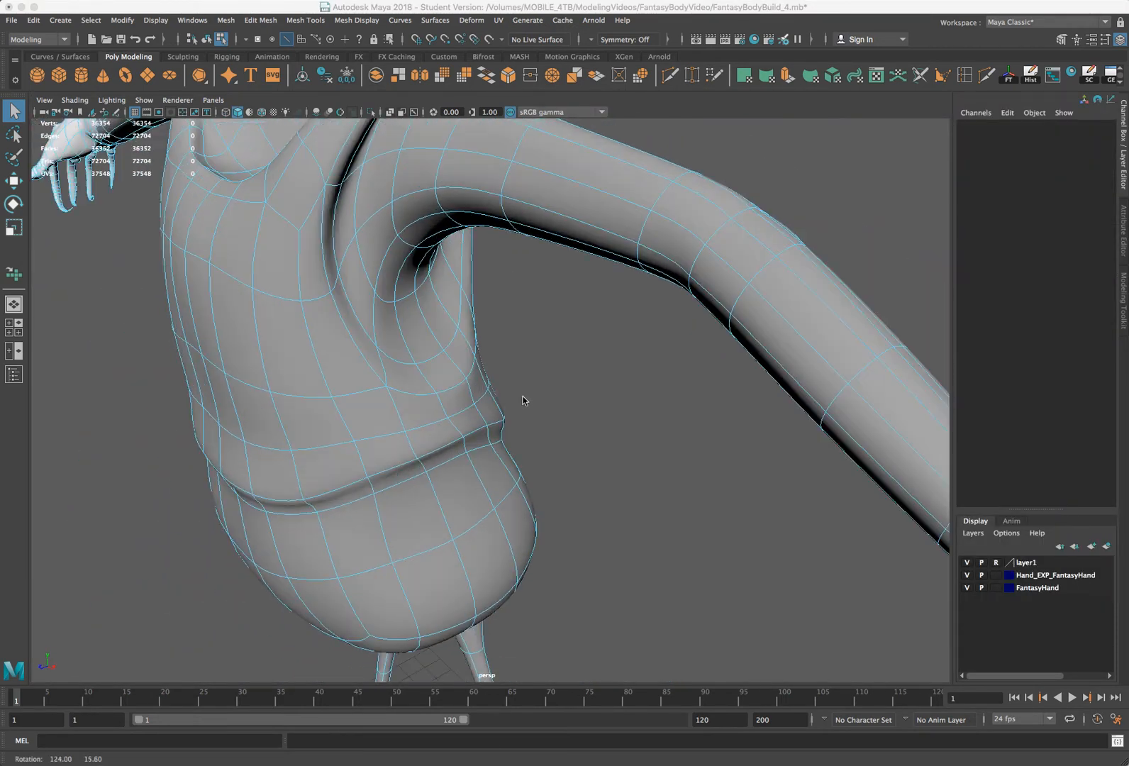
pyautogui.keyDown('alt'); pyautogui.moveTo(411, 398); pyautogui.dragTo(454, 383); pyautogui.keyUp('alt')
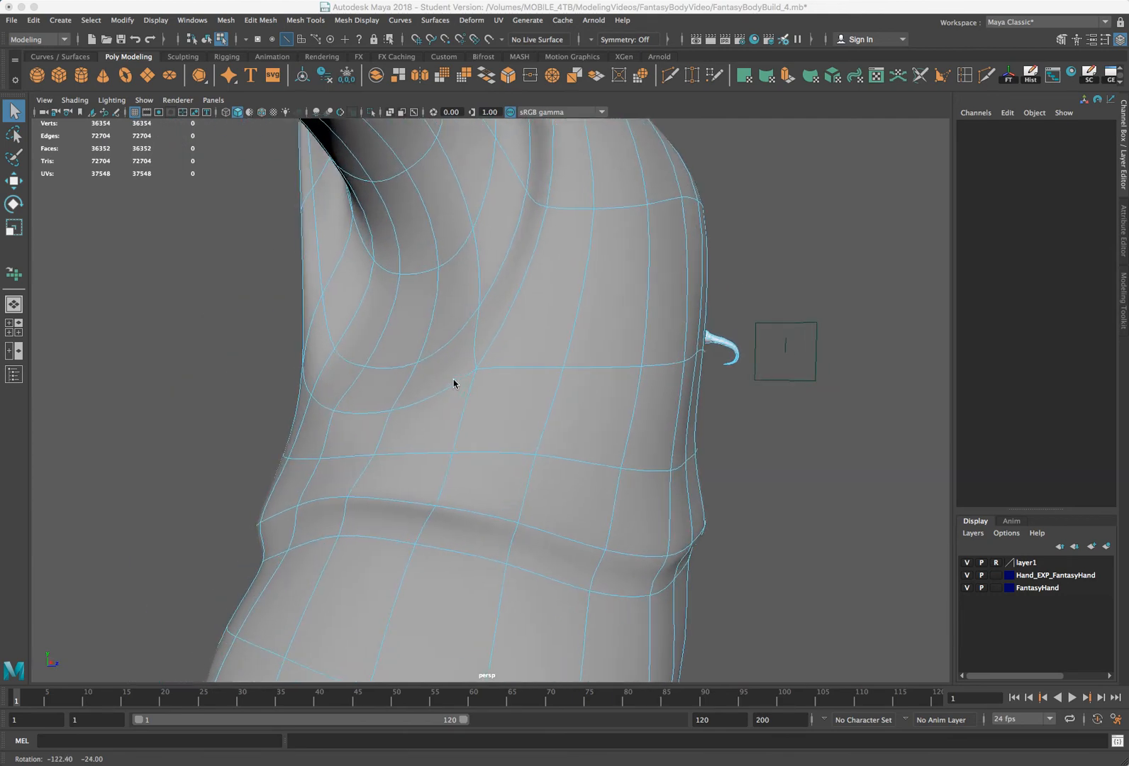
pyautogui.moveTo(346, 528); pyautogui.dragTo(357, 500, button='right')
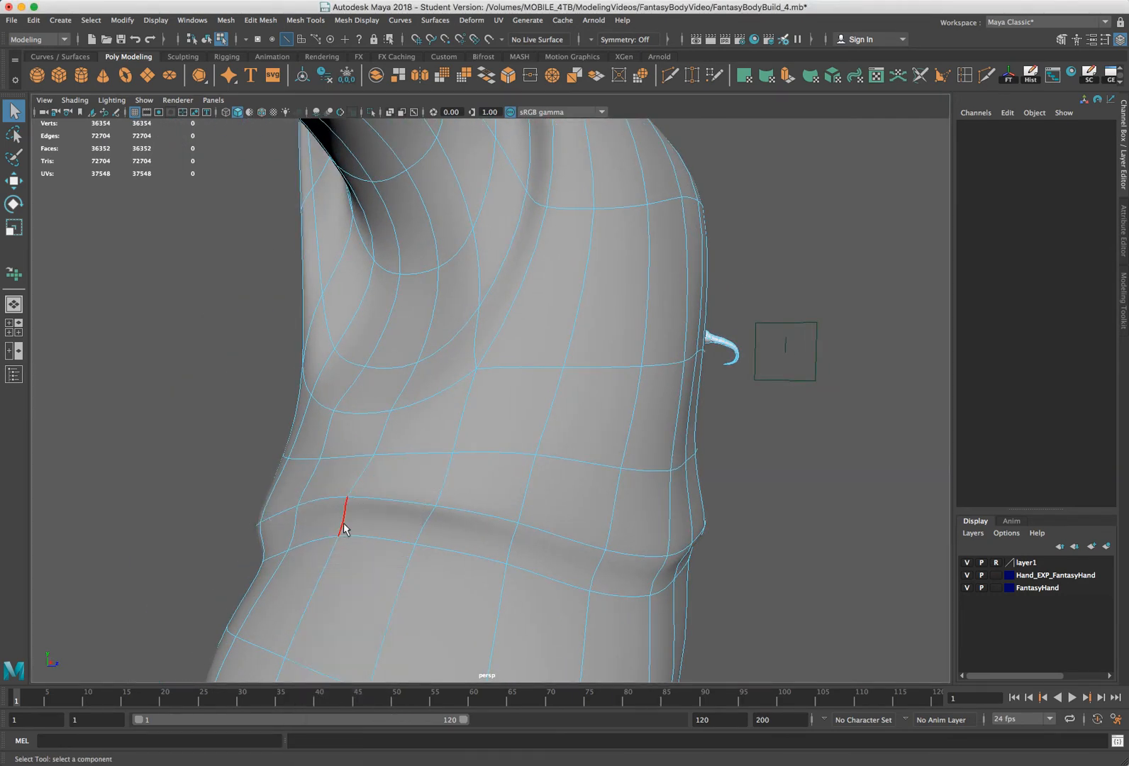
pyautogui.click(362, 464)
pyautogui.keyDown('shift'); pyautogui.click(378, 444); pyautogui.keyUp('shift')
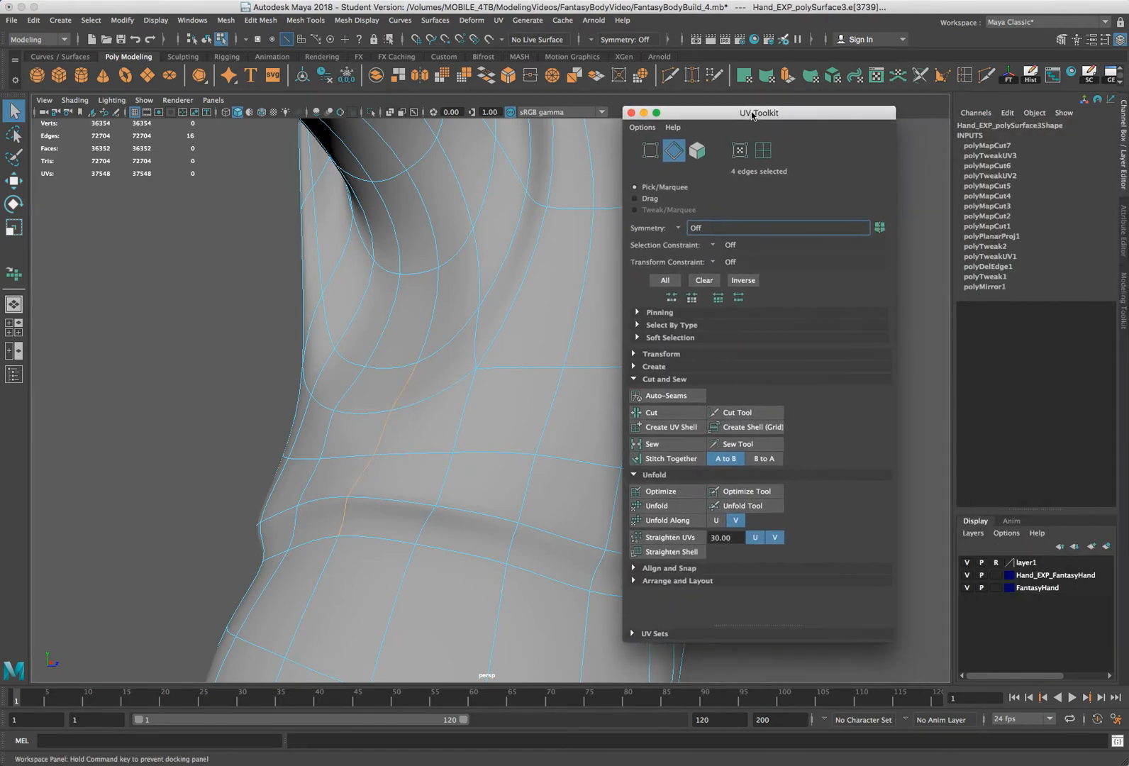
pyautogui.click(650, 413)
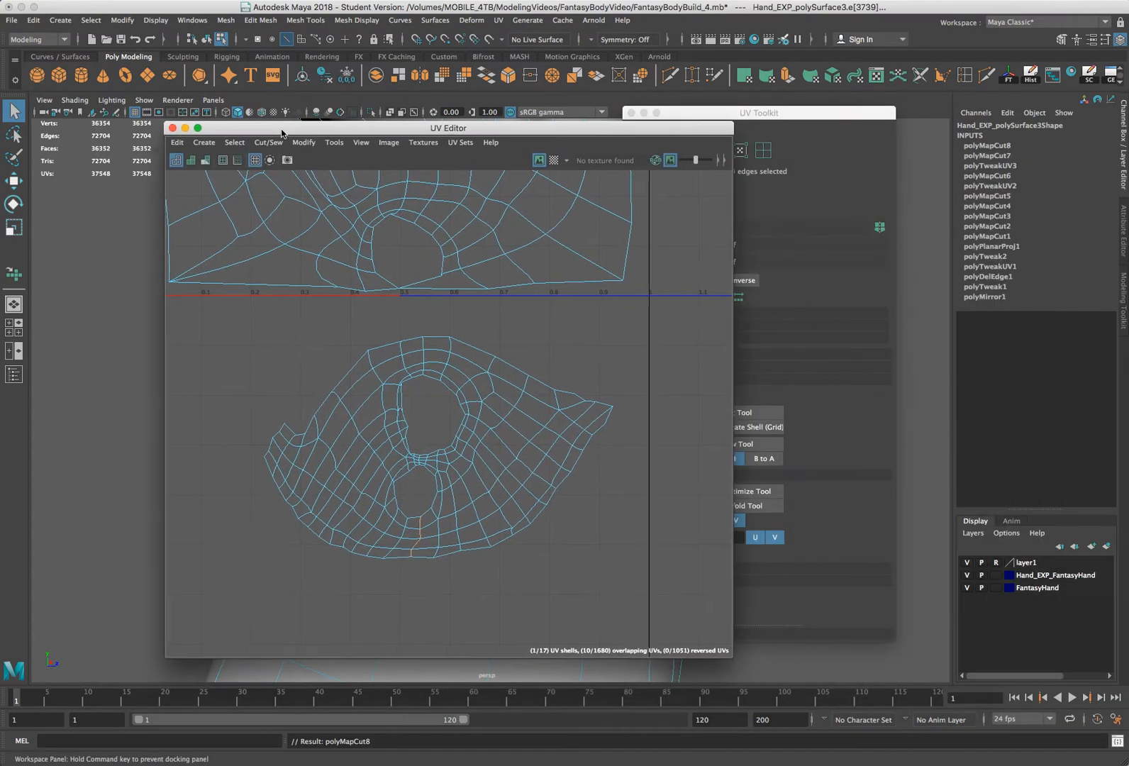
# Select all UVs of the torso shell and unfold them
pyautogui.moveTo(280, 129); pyautogui.dragTo(160, 137)
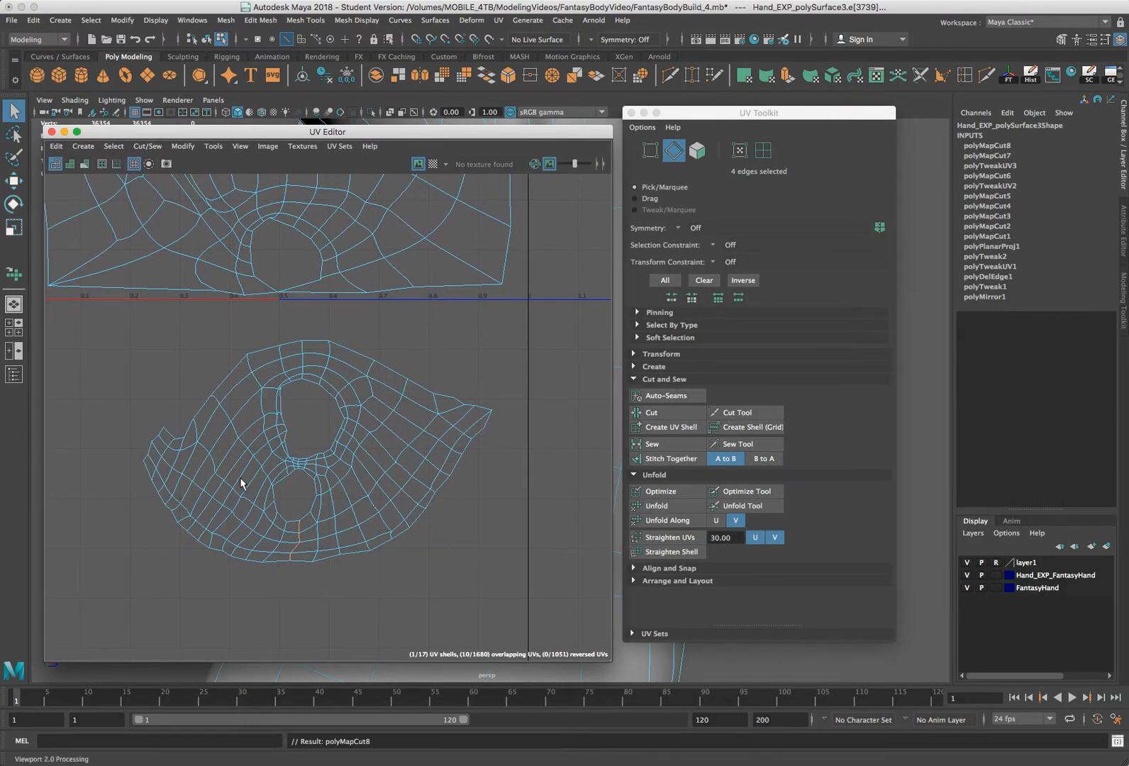
pyautogui.moveTo(402, 406); pyautogui.dragTo(475, 391, button='right')
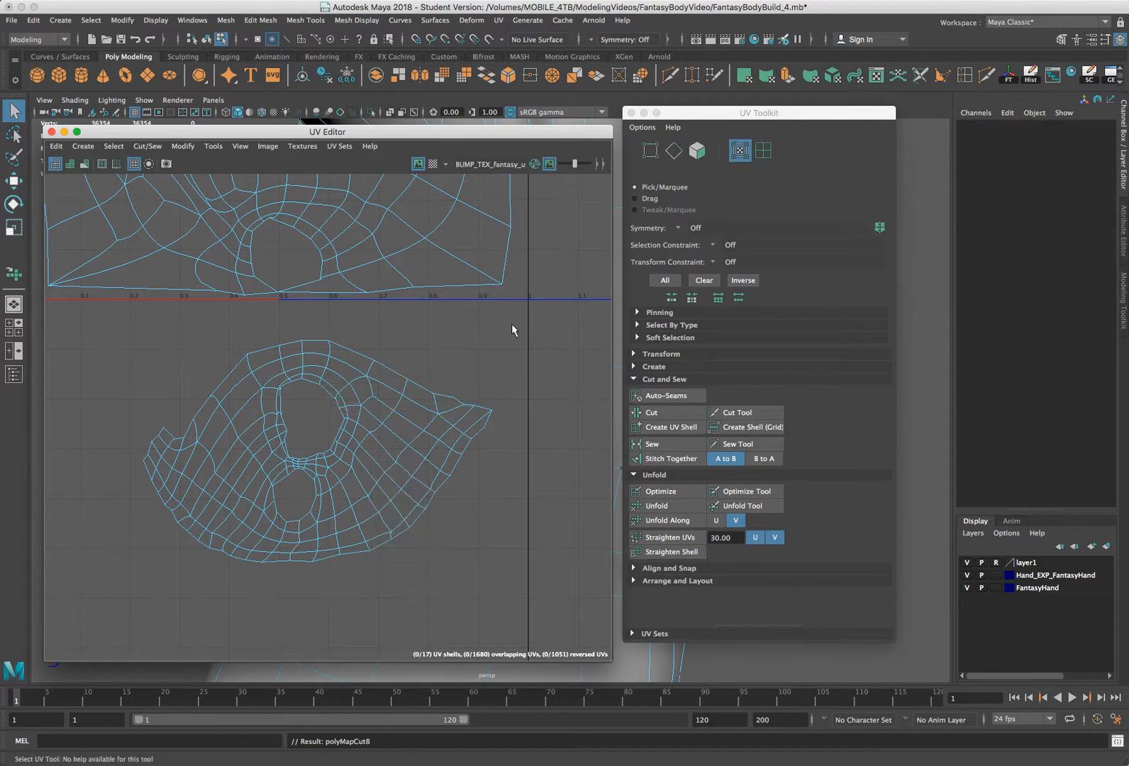
pyautogui.moveTo(514, 323); pyautogui.dragTo(126, 586)
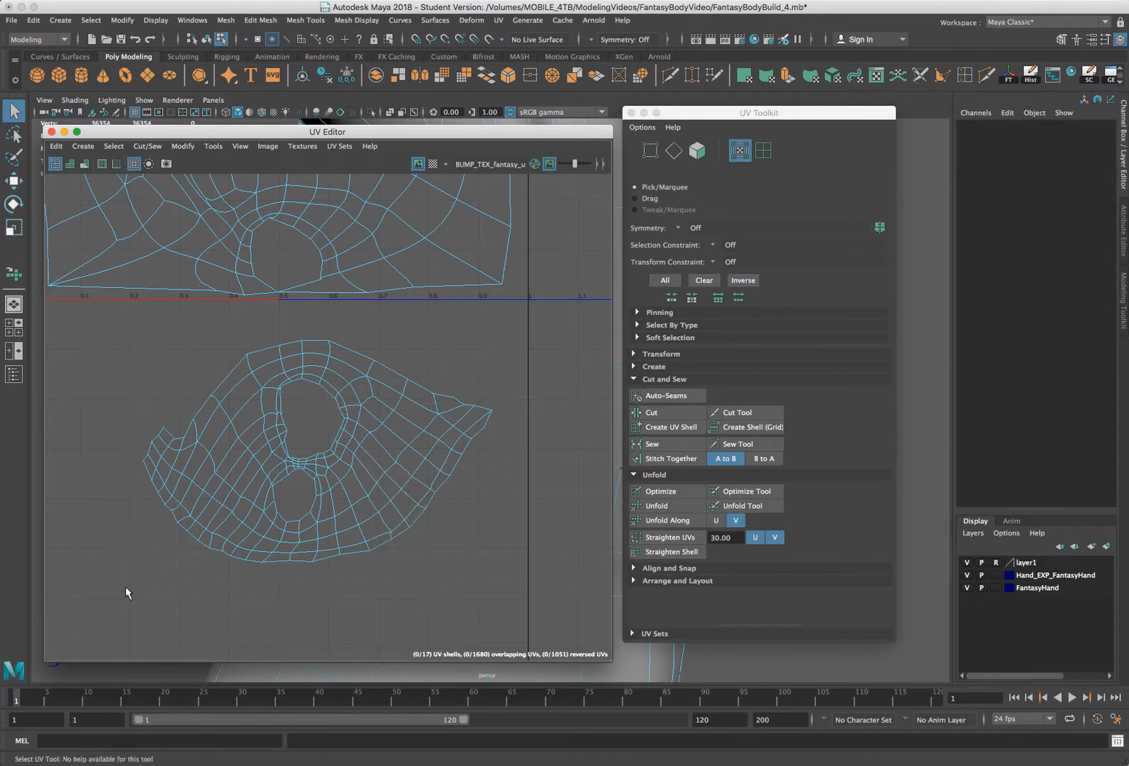
pyautogui.click(664, 508)
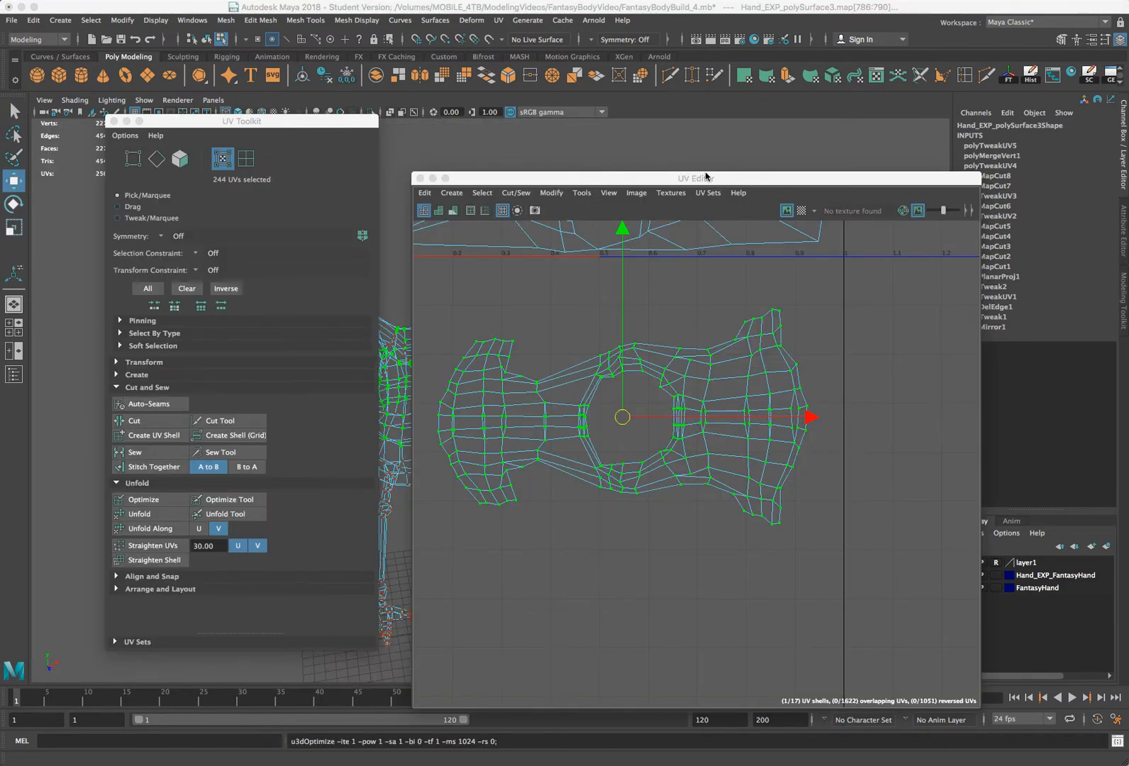
# Try moving a few UVs at the narrow section of the unfolded torso shell and undo the move
pyautogui.moveTo(706, 176); pyautogui.dragTo(706, 102)
pyautogui.scroll(5, 679, 341)
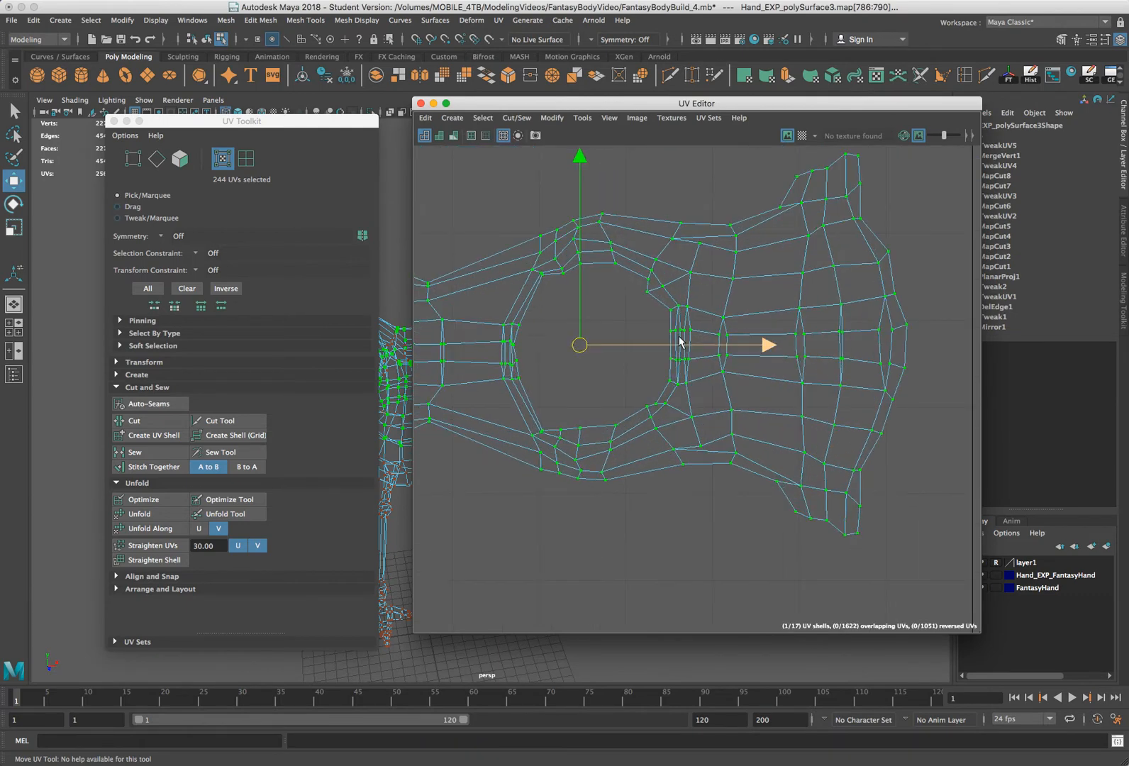
pyautogui.scroll(-2, 737, 316)
pyautogui.scroll(-4, 736, 316)
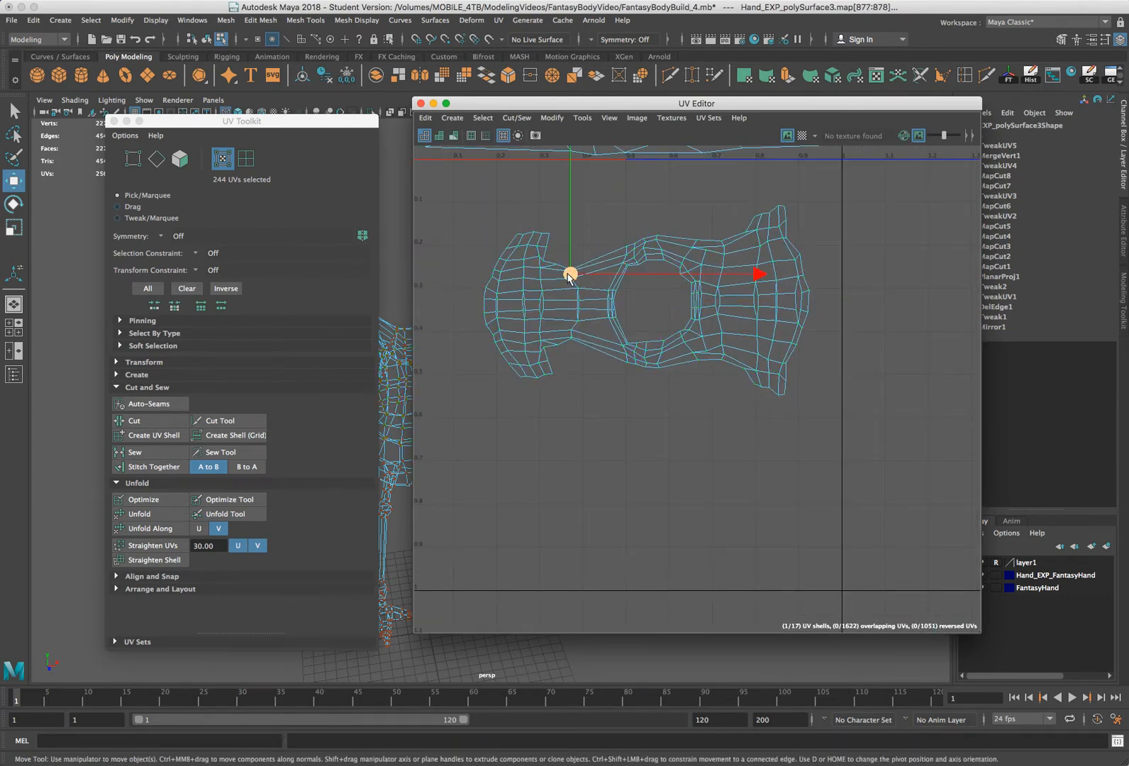
pyautogui.moveTo(570, 274); pyautogui.dragTo(574, 260)
pyautogui.hotkey('ctrl', 'z')
pyautogui.click(595, 319)
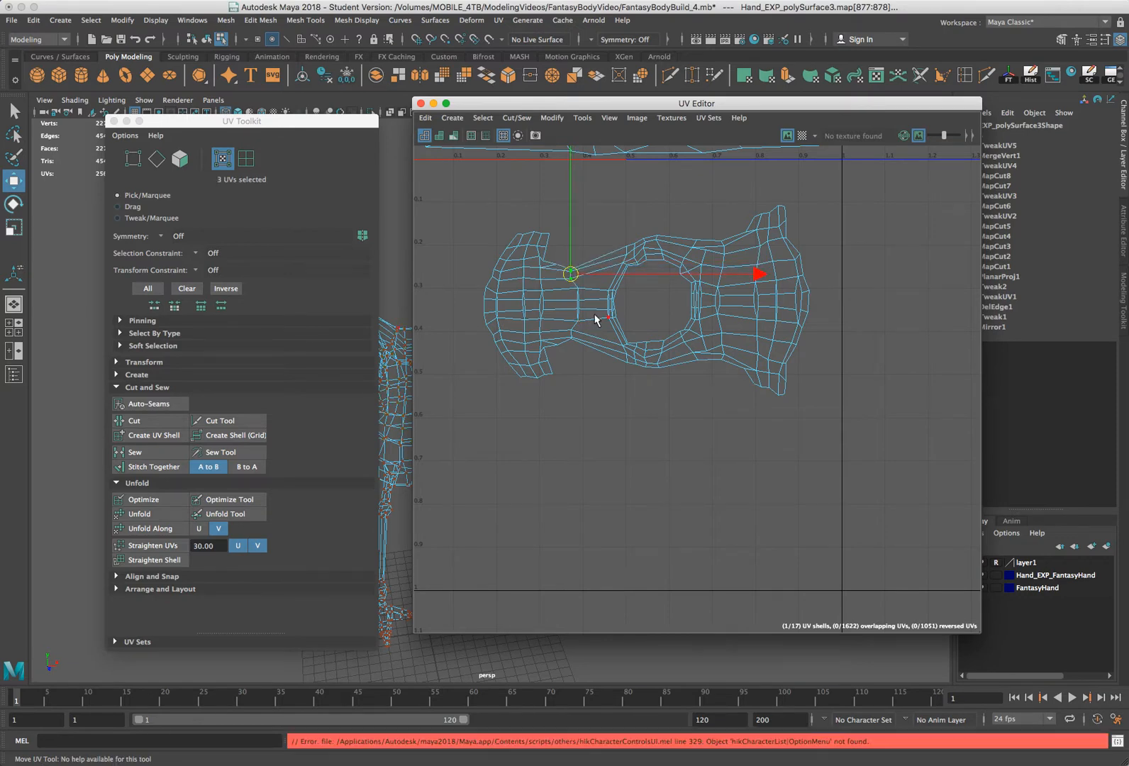
pyautogui.scroll(-1, 595, 319)
pyautogui.scroll(-1, 595, 318)
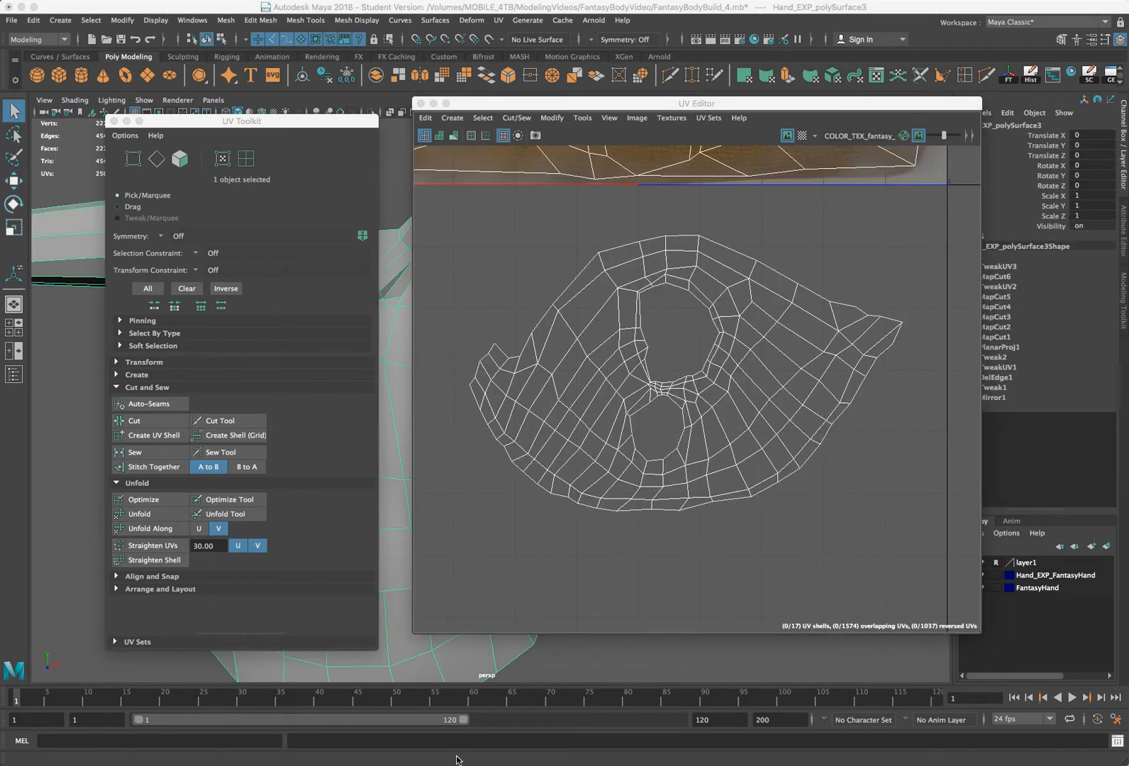
# Select all UVs of the torso shell and move it sideways in UV space, clear of the hand, arm and leg shells
pyautogui.scroll(4, 624, 365)
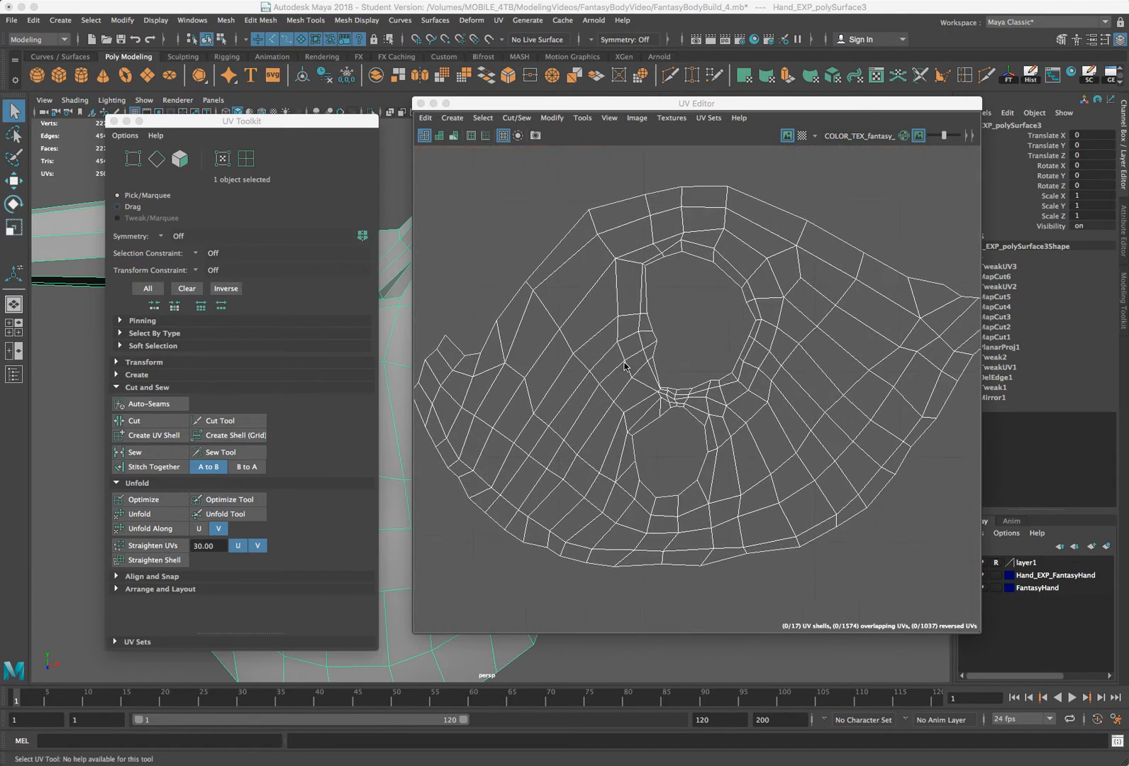
pyautogui.moveTo(501, 362); pyautogui.dragTo(763, 184, button='right')
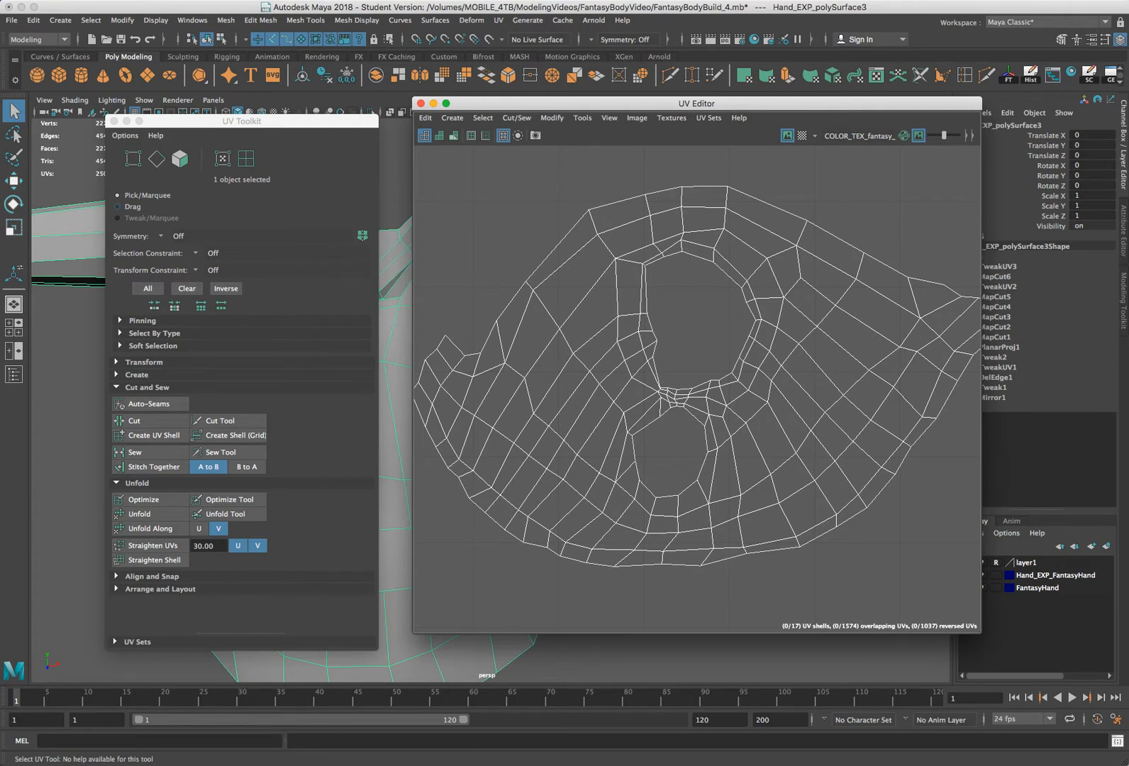
pyautogui.press('a')
pyautogui.moveTo(665, 461); pyautogui.dragTo(736, 445, button='right')
pyautogui.moveTo(689, 466); pyautogui.dragTo(528, 576)
pyautogui.press('w')
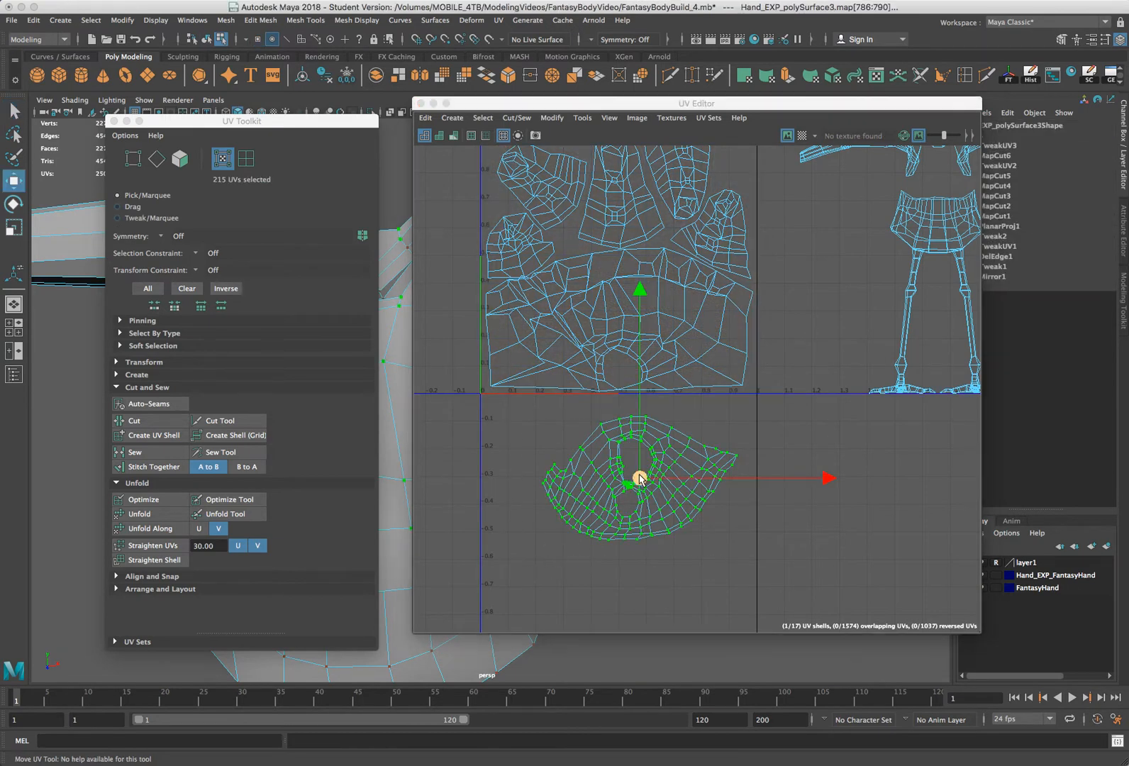
pyautogui.moveTo(633, 482); pyautogui.dragTo(948, 496)
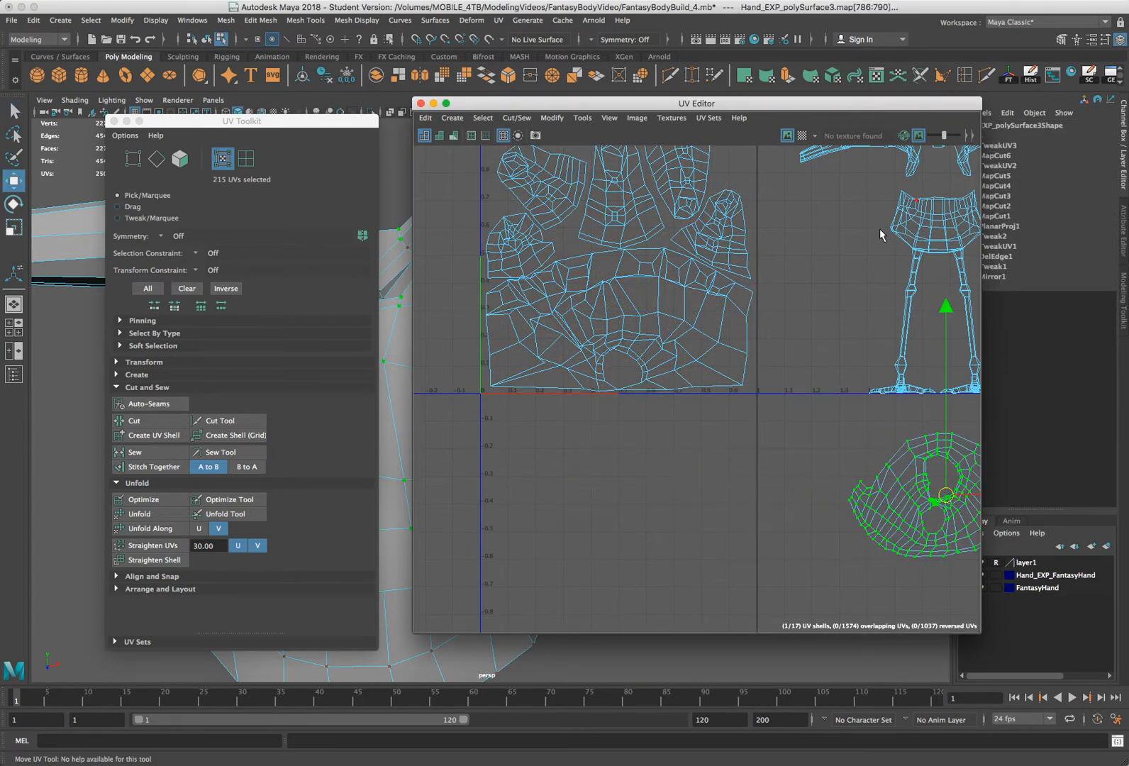
pyautogui.scroll(-3, 825, 323)
pyautogui.keyDown('alt'); pyautogui.moveTo(773, 329); pyautogui.dragTo(610, 385, button='middle'); pyautogui.keyUp('alt')
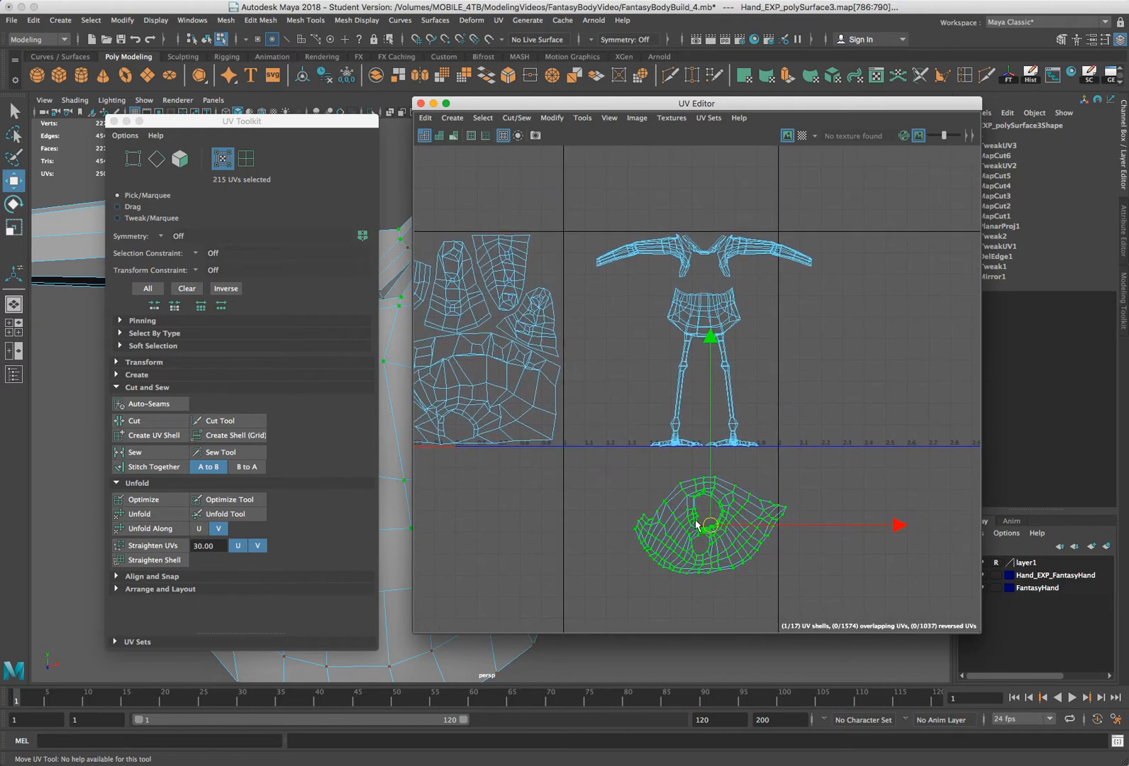
pyautogui.moveTo(695, 525); pyautogui.dragTo(874, 553)
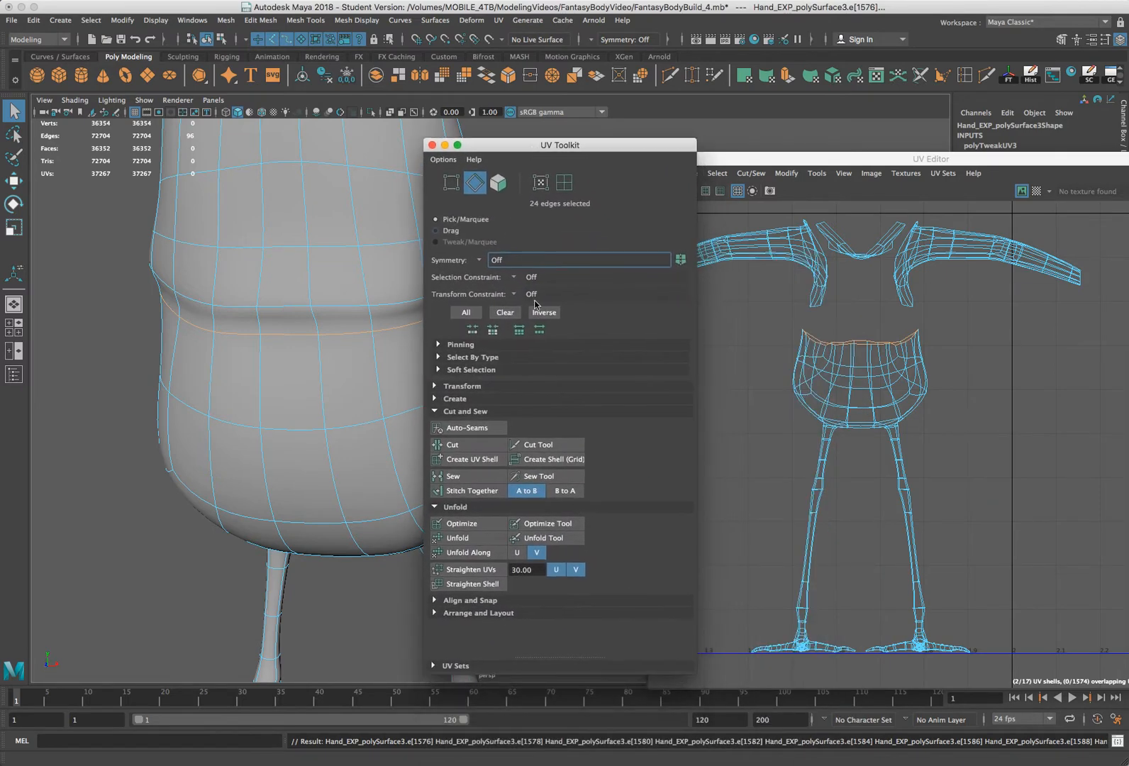
# Cut the UVs along the selected edge loop just below the waist crease
pyautogui.click(463, 445)
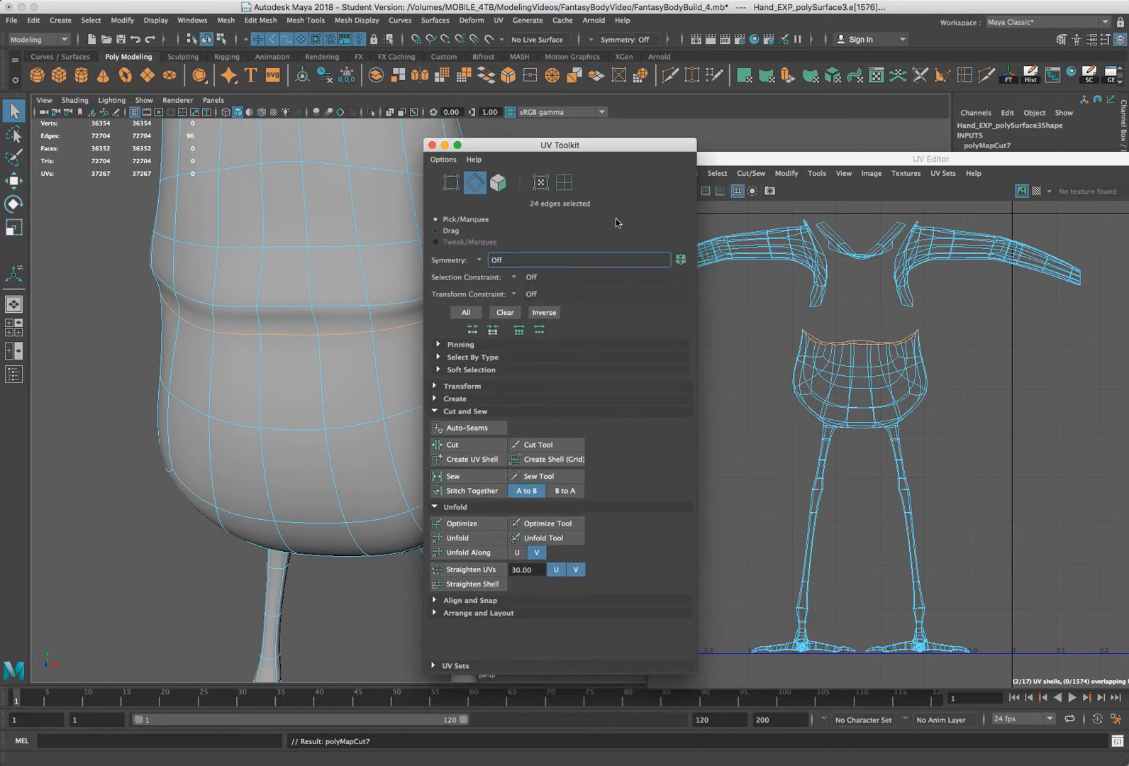
pyautogui.moveTo(584, 148); pyautogui.dragTo(1127, 319)
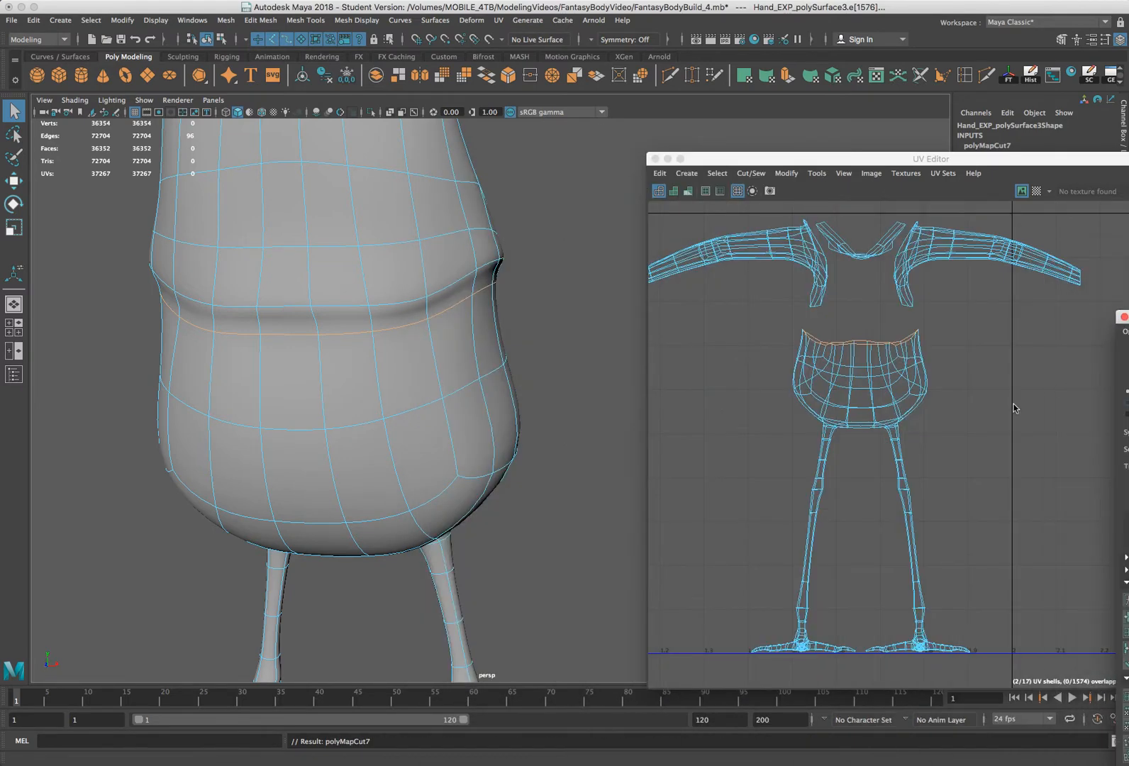
# Select the edges around the joint where the first leg meets the lower body and cut them as a UV seam
pyautogui.keyDown('alt'); pyautogui.moveTo(509, 516); pyautogui.dragTo(434, 512); pyautogui.keyUp('alt')
pyautogui.click(454, 496)
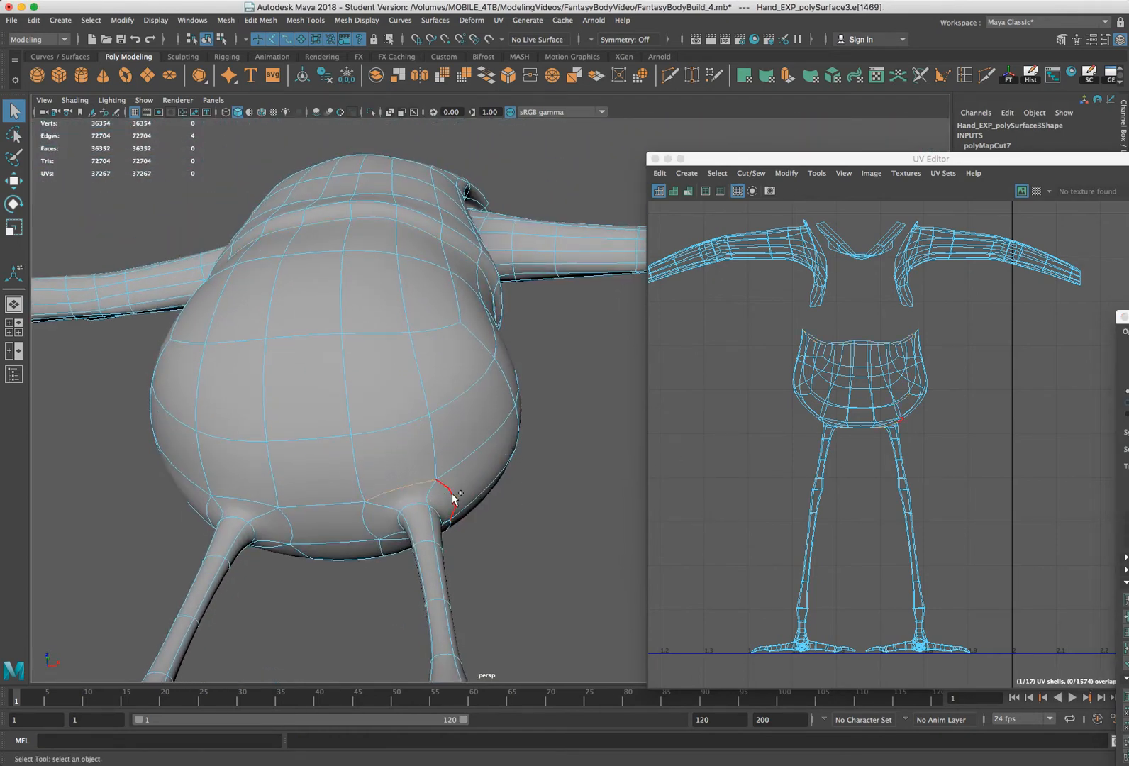
pyautogui.keyDown('shift'); pyautogui.doubleClick(368, 527); pyautogui.keyUp('shift')
pyautogui.keyDown('alt'); pyautogui.moveTo(410, 521); pyautogui.dragTo(507, 529); pyautogui.keyUp('alt')
pyautogui.keyDown('shift'); pyautogui.doubleClick(495, 528); pyautogui.keyUp('shift')
pyautogui.keyDown('shift'); pyautogui.doubleClick(495, 527); pyautogui.keyUp('shift')
pyautogui.keyDown('alt'); pyautogui.moveTo(546, 461); pyautogui.dragTo(588, 482); pyautogui.keyUp('alt')
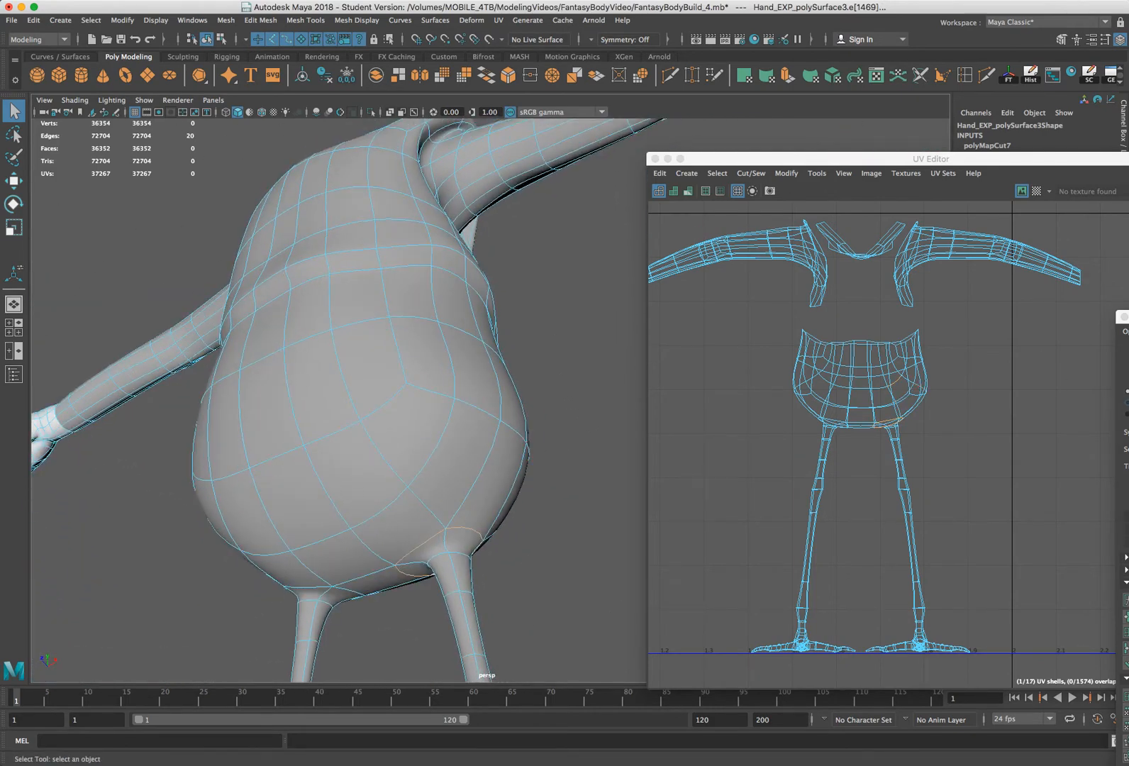
pyautogui.moveTo(1126, 317); pyautogui.dragTo(689, 103)
pyautogui.click(680, 403)
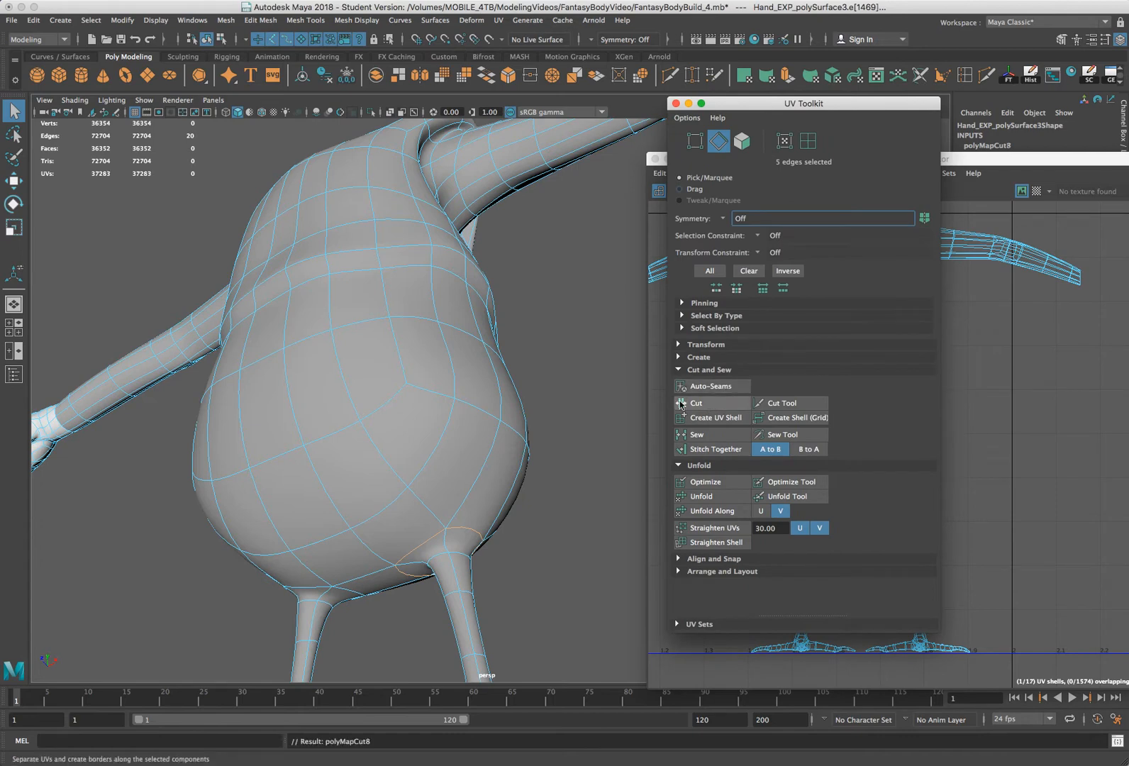
# Select the whole UV shell of the detached leg and move it sideways, clear of the lower body
pyautogui.keyDown('alt'); pyautogui.moveTo(517, 378); pyautogui.dragTo(559, 431, button='right'); pyautogui.keyUp('alt')
pyautogui.keyDown('alt'); pyautogui.moveTo(560, 431); pyautogui.dragTo(567, 340); pyautogui.keyUp('alt')
pyautogui.keyDown('alt'); pyautogui.moveTo(567, 340); pyautogui.dragTo(615, 245, button='right'); pyautogui.keyUp('alt')
pyautogui.moveTo(751, 110); pyautogui.dragTo(1128, 113)
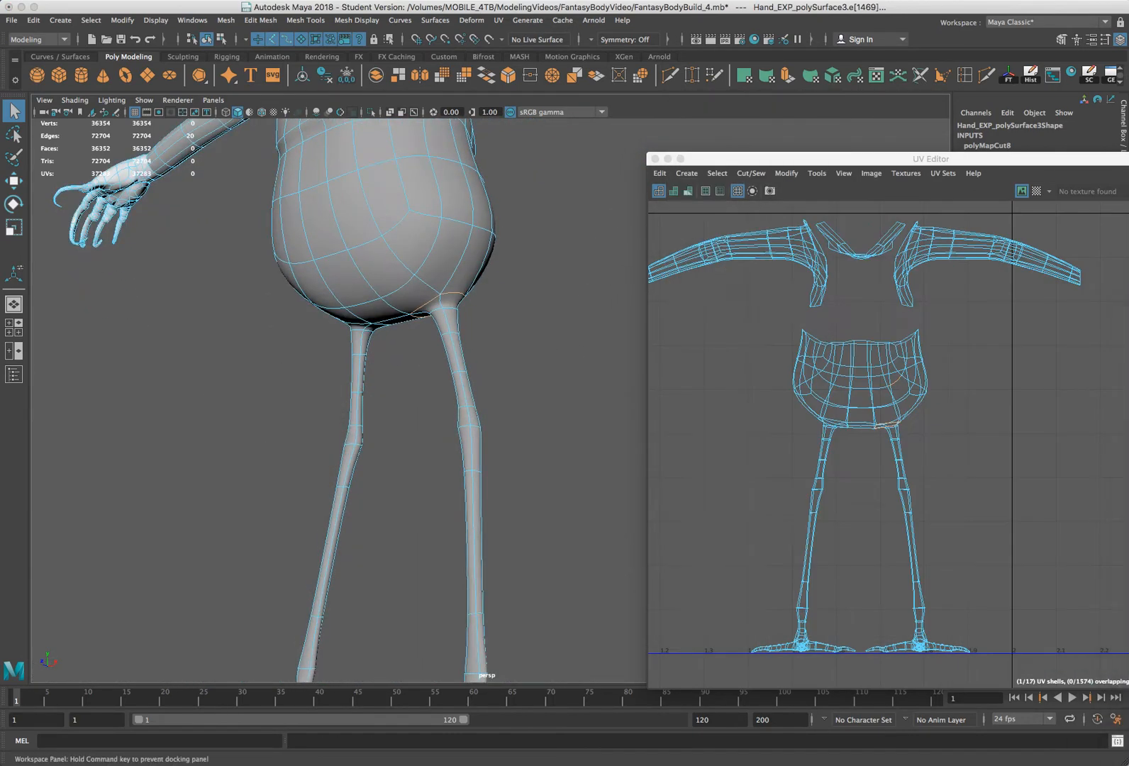
pyautogui.click(897, 444)
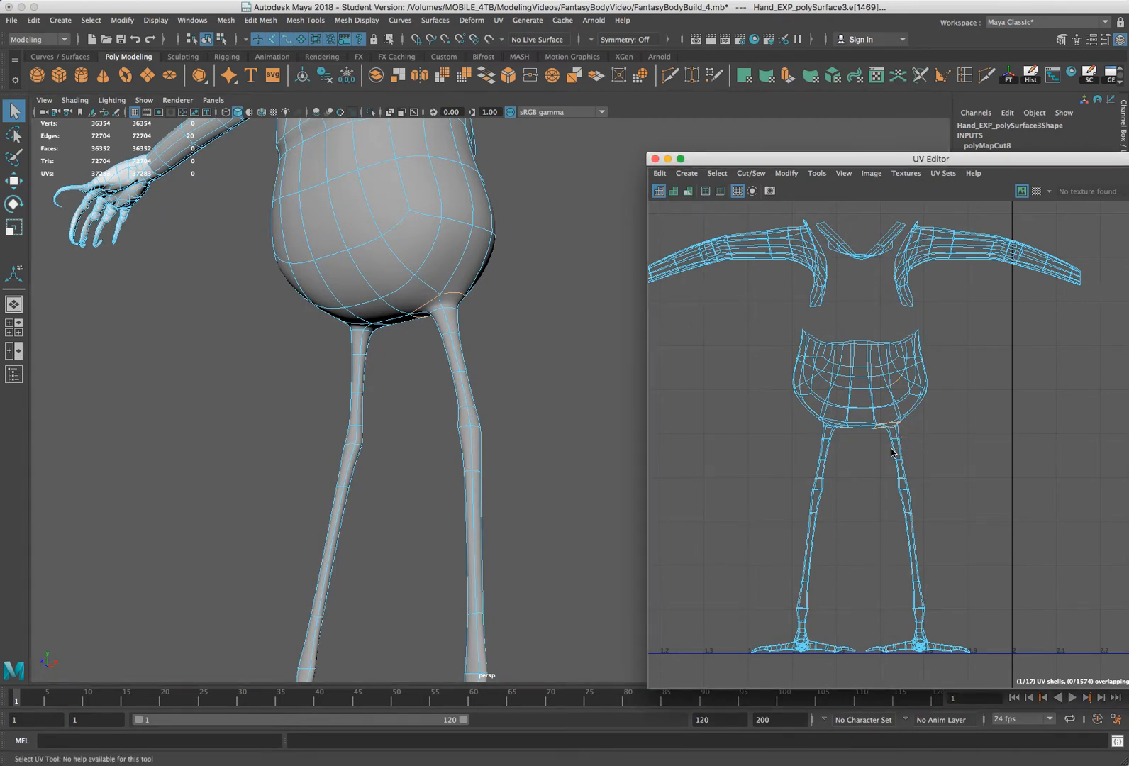
pyautogui.moveTo(897, 443); pyautogui.dragTo(939, 440, button='right')
pyautogui.click(897, 442)
pyautogui.keyDown('ctrl'); pyautogui.moveTo(898, 445); pyautogui.dragTo(915, 465, button='right'); pyautogui.keyUp('ctrl')
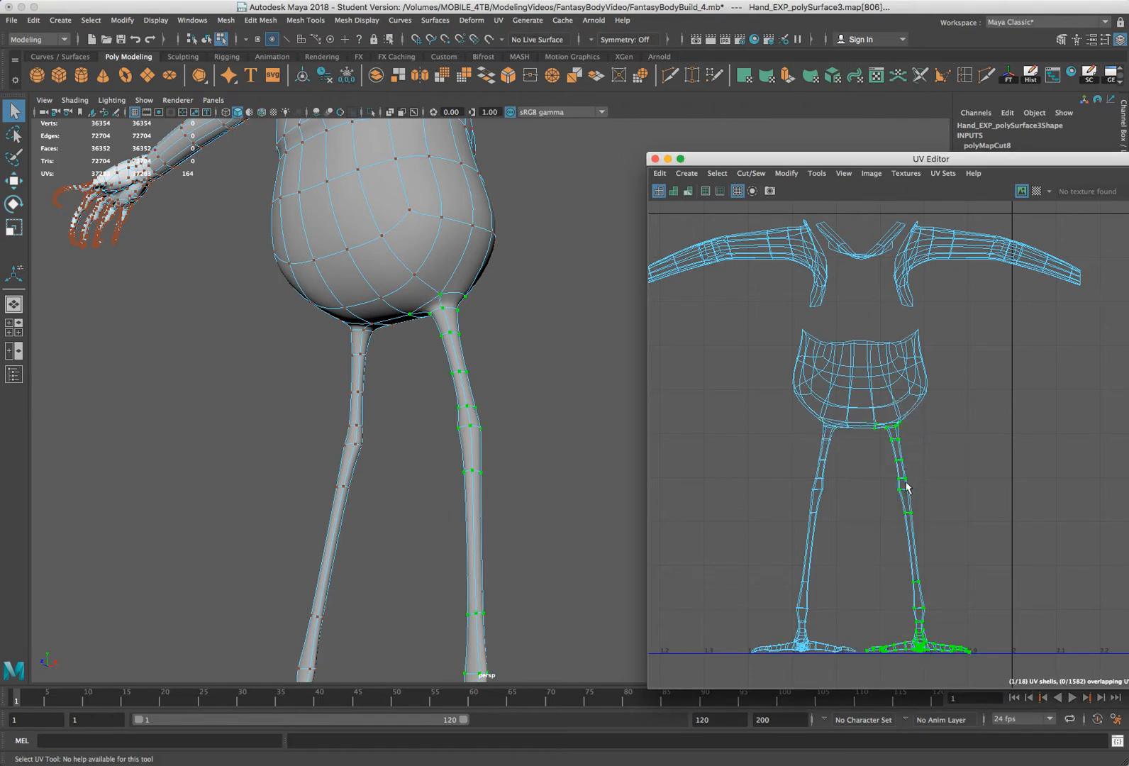
pyautogui.press('w')
pyautogui.moveTo(973, 517); pyautogui.dragTo(1074, 552, button='middle')
# Select the ring of edges around the joint where the second leg meets the underside of the lower body
pyautogui.keyDown('alt'); pyautogui.moveTo(523, 349); pyautogui.dragTo(555, 361); pyautogui.keyUp('alt')
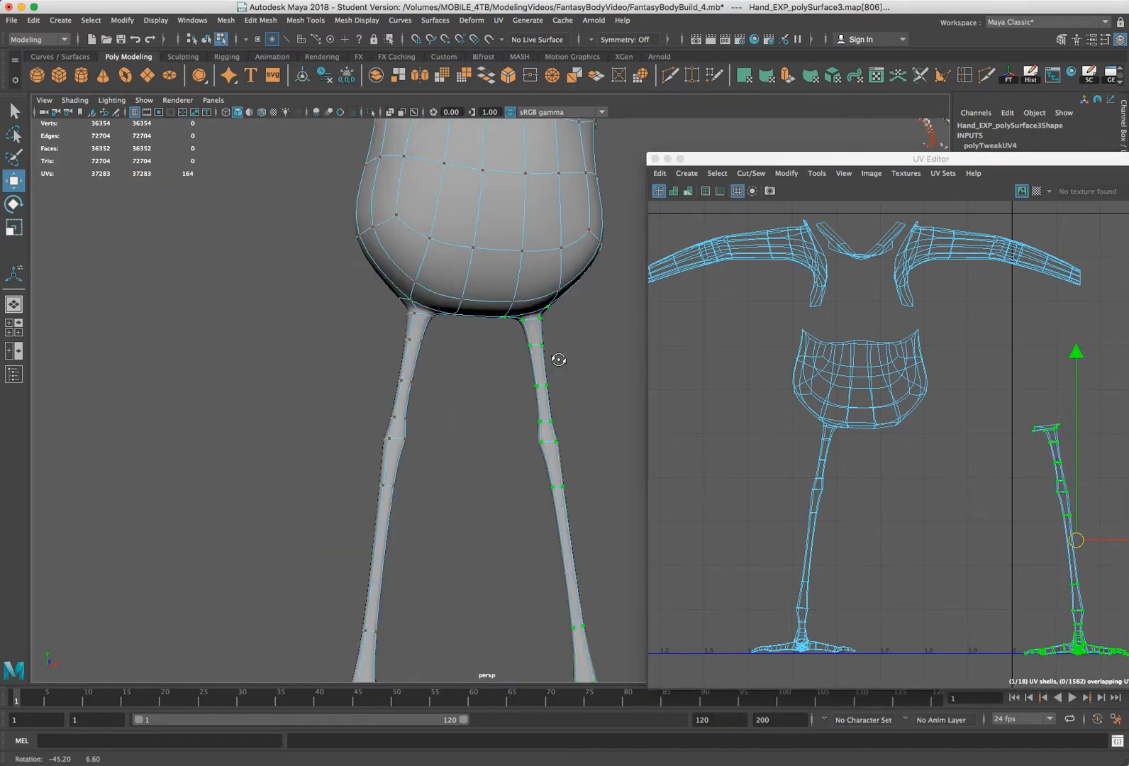
pyautogui.moveTo(429, 310); pyautogui.dragTo(429, 272, button='right')
pyautogui.click(425, 309)
pyautogui.keyDown('alt'); pyautogui.moveTo(432, 292); pyautogui.dragTo(570, 346); pyautogui.keyUp('alt')
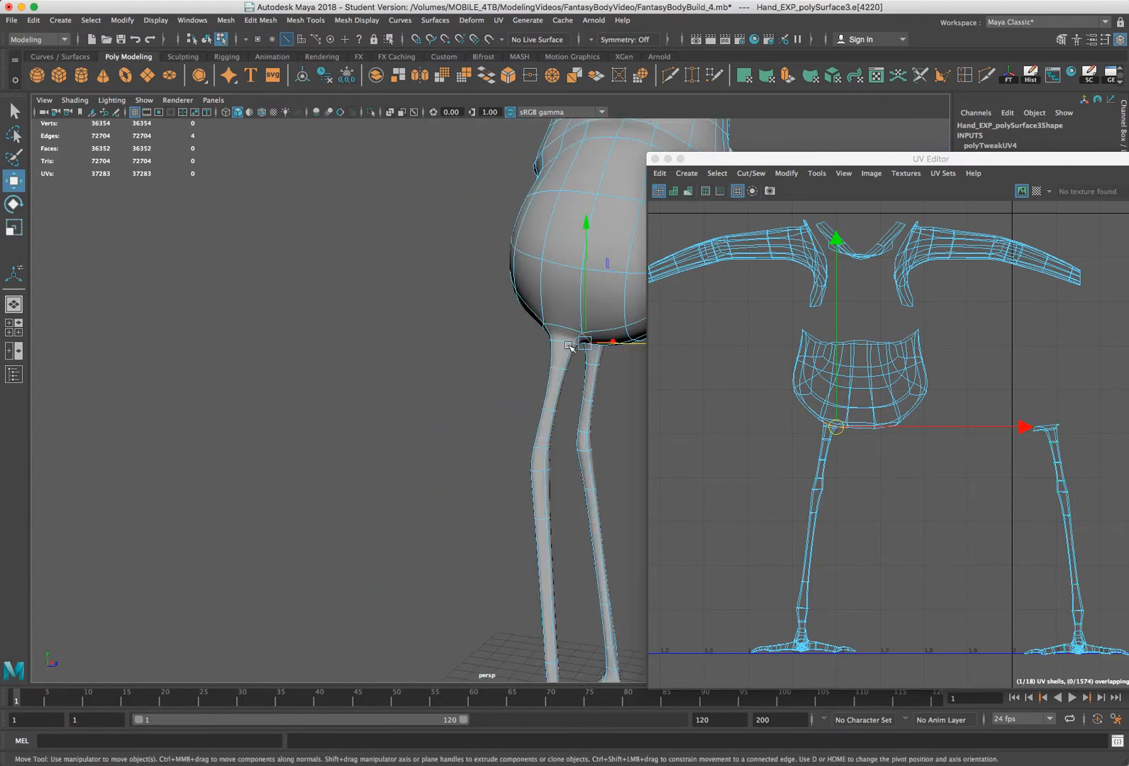
pyautogui.keyDown('alt'); pyautogui.moveTo(546, 570); pyautogui.dragTo(202, 516); pyautogui.keyUp('alt')
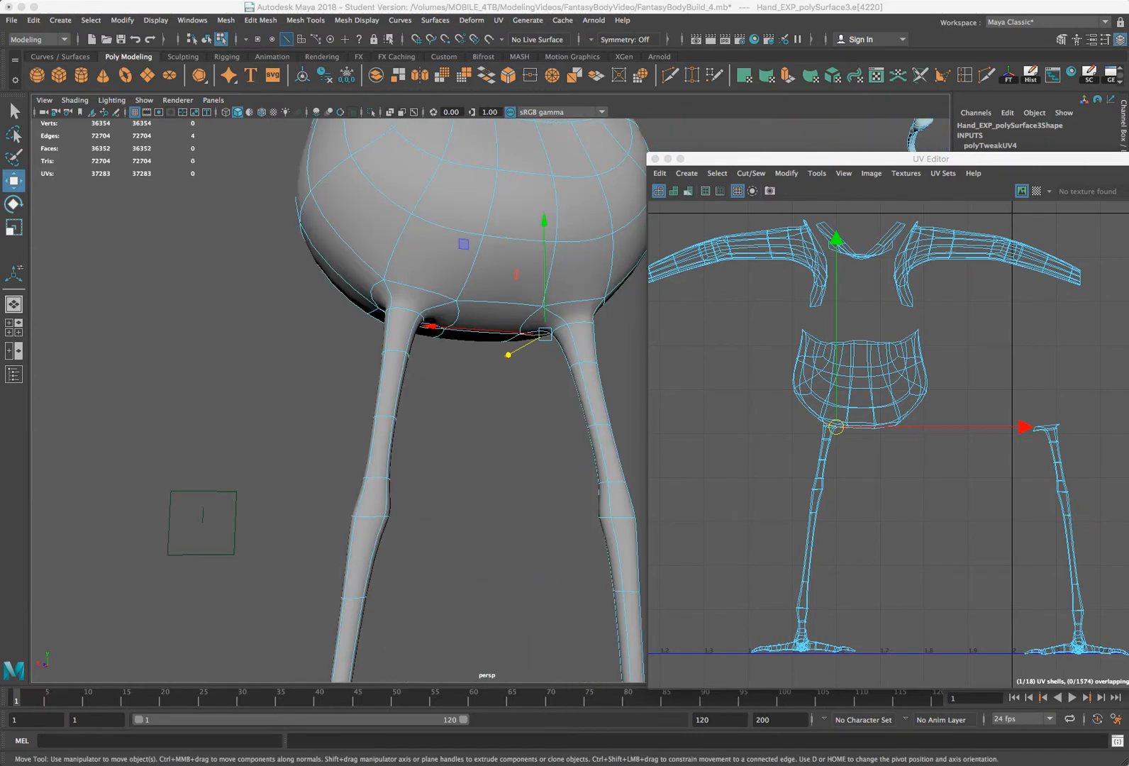
pyautogui.moveTo(569, 304); pyautogui.dragTo(573, 284, button='right')
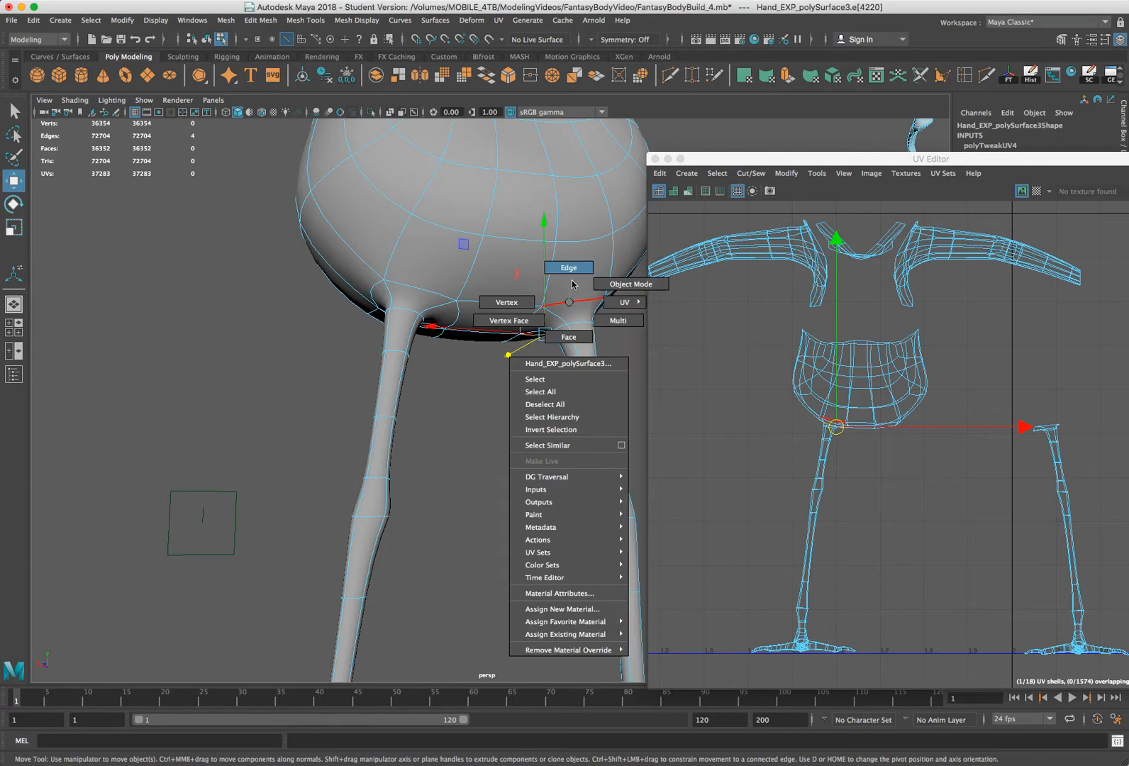
pyautogui.click(572, 306)
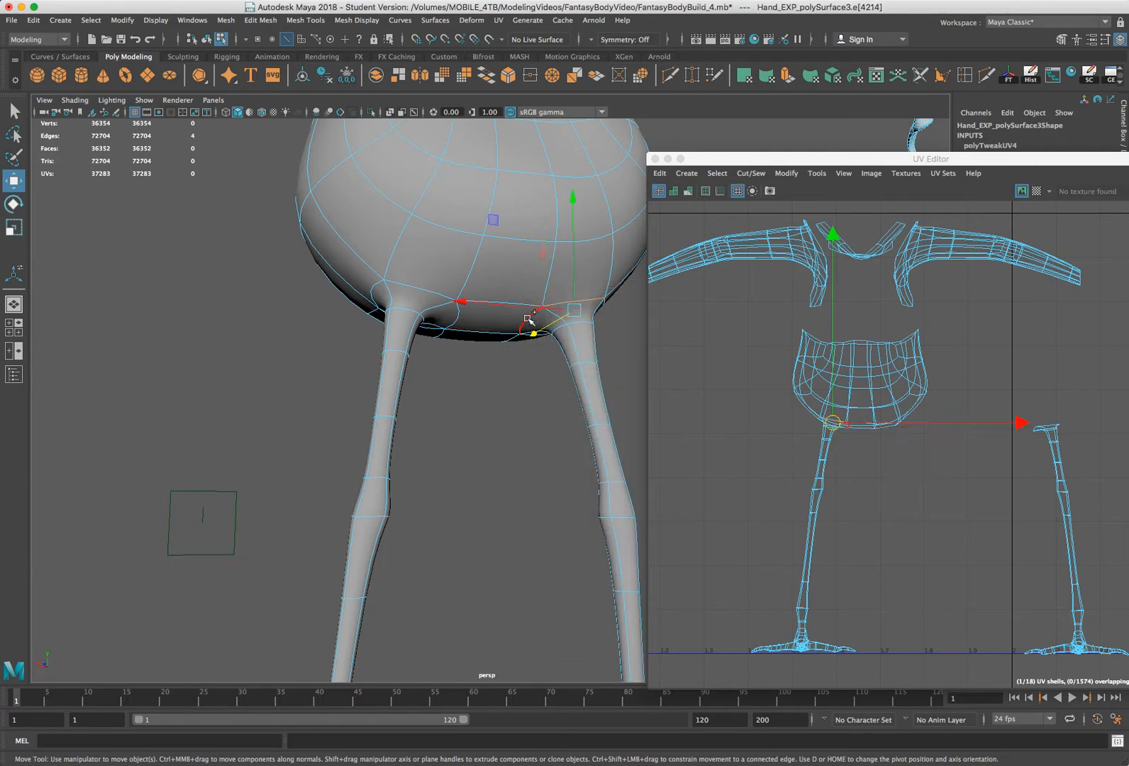
pyautogui.keyDown('shift'); pyautogui.click(580, 336); pyautogui.keyUp('shift')
pyautogui.press('f')
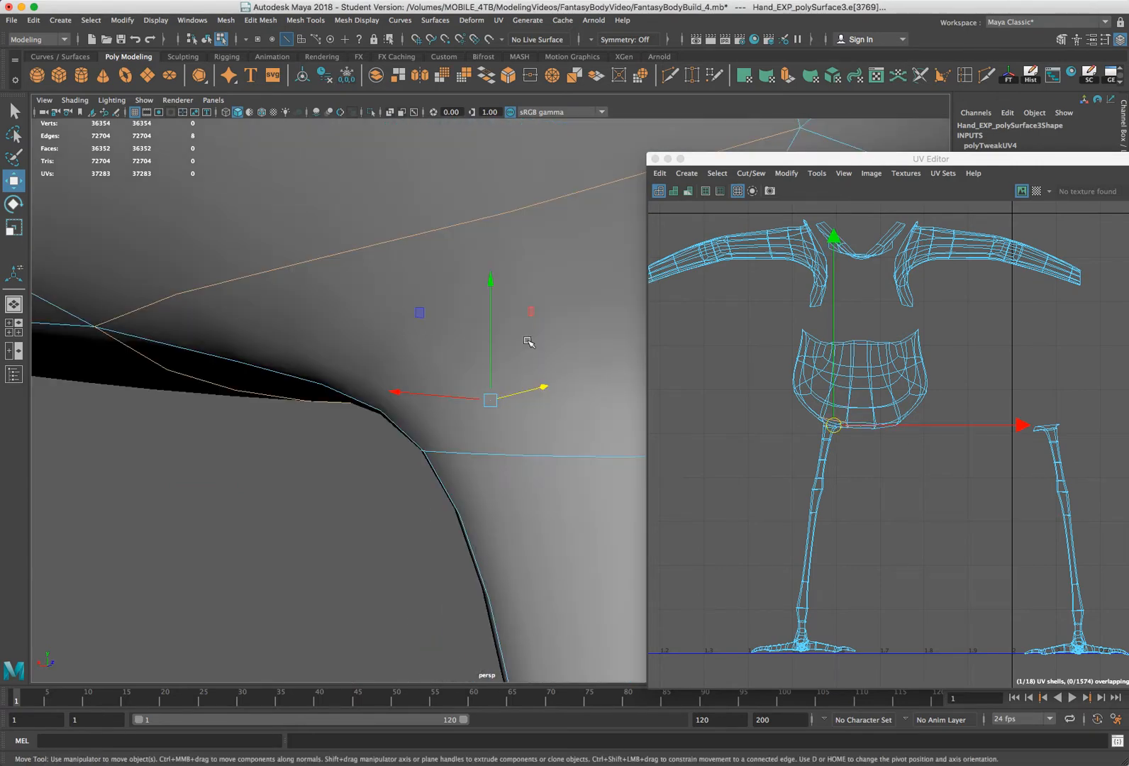
pyautogui.scroll(-10, 489, 347)
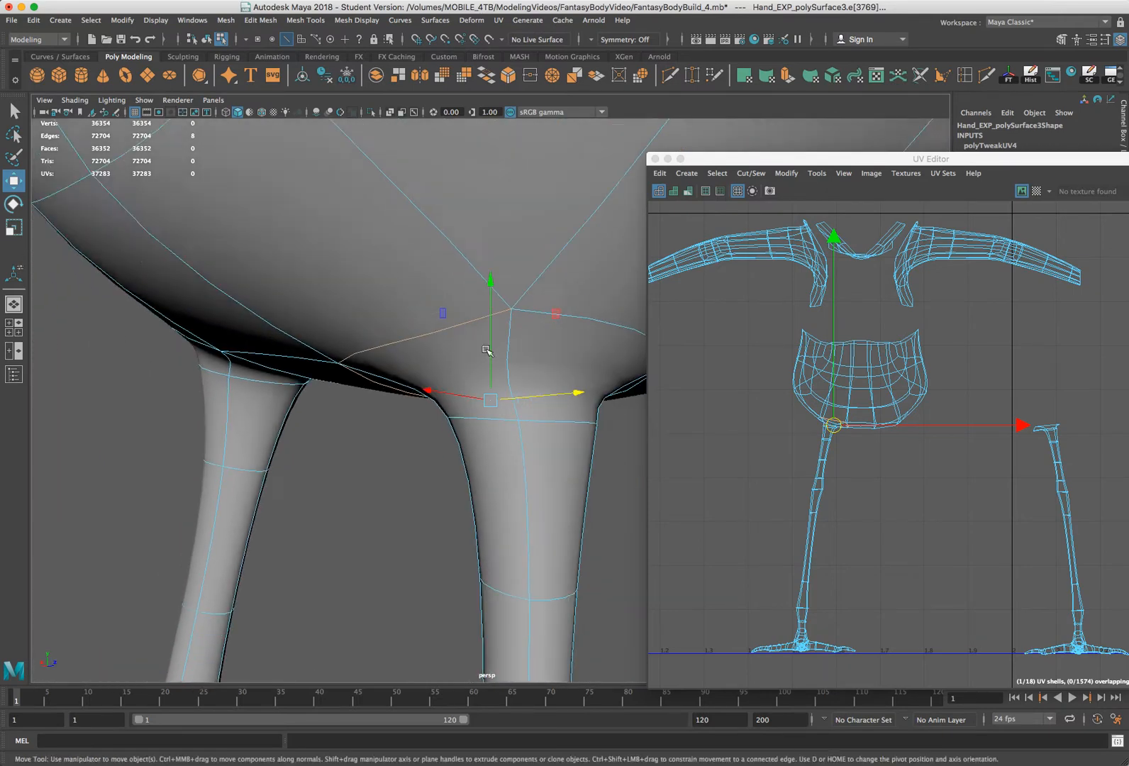
pyautogui.keyDown('shift'); pyautogui.click(597, 339); pyautogui.keyUp('shift')
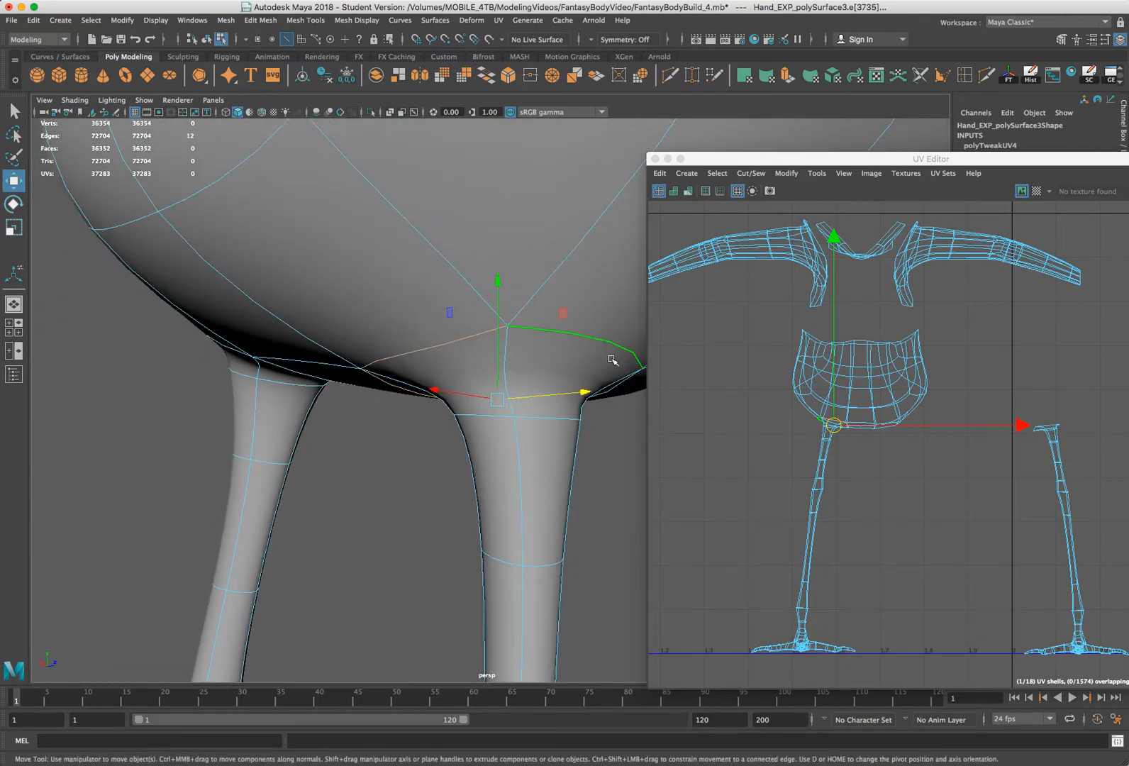
pyautogui.press('f')
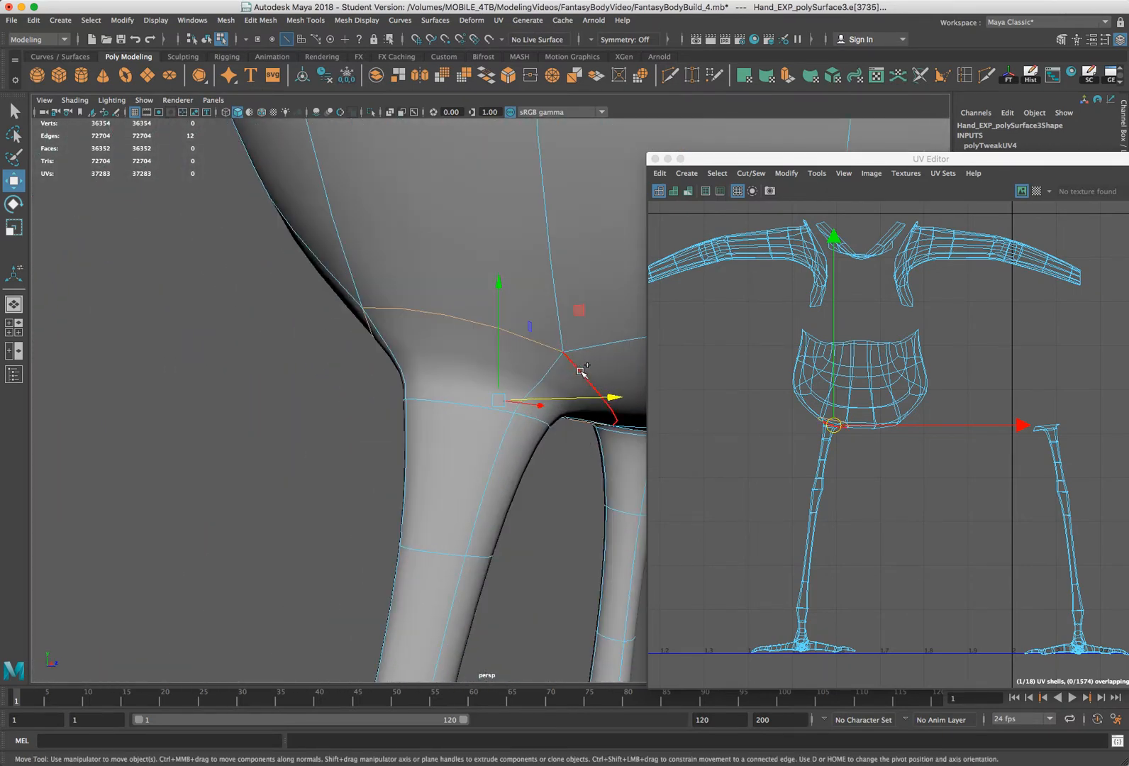
pyautogui.keyDown('shift'); pyautogui.click(604, 377); pyautogui.keyUp('shift')
# Check the selected edges around the second leg's joint and cut the UVs along them
pyautogui.keyDown('alt'); pyautogui.moveTo(604, 373); pyautogui.dragTo(543, 359); pyautogui.keyUp('alt')
pyautogui.scroll(-10, 525, 357)
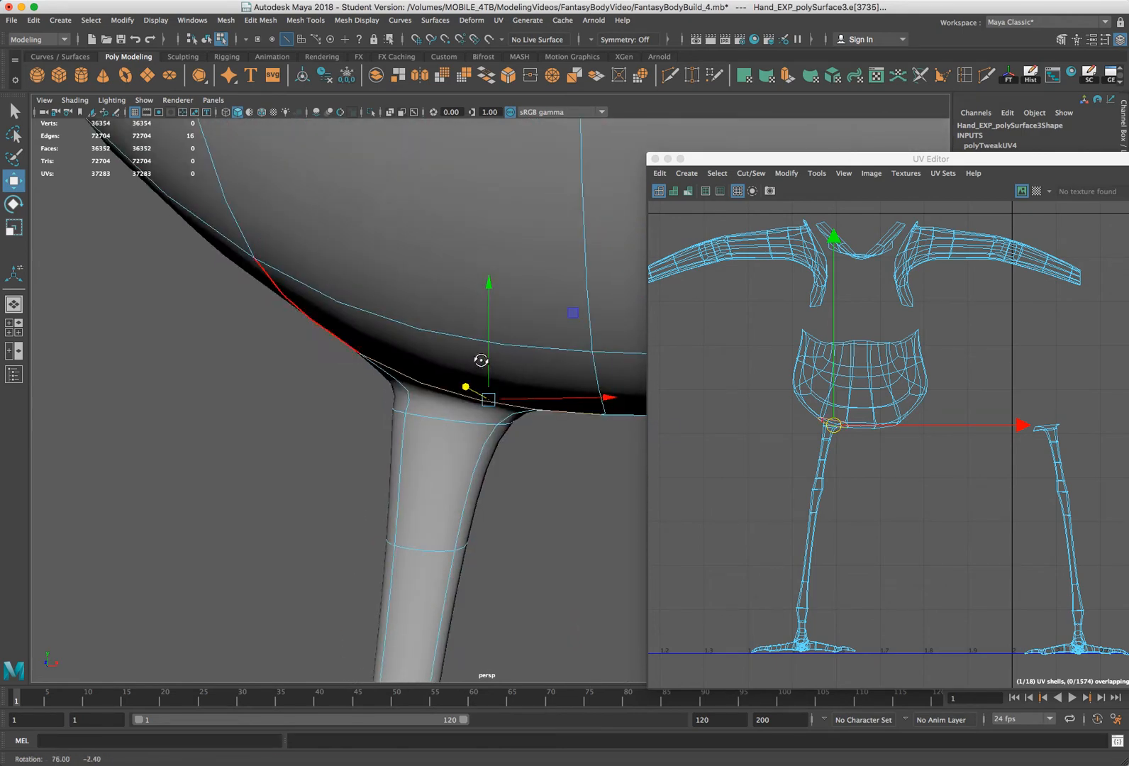
pyautogui.moveTo(508, 356)
pyautogui.keyDown('alt'); pyautogui.mouseDown(button='middle')
pyautogui.moveTo(538, 311)
pyautogui.moveTo(480, 254)
pyautogui.mouseUp(button='middle'); pyautogui.keyUp('alt')
pyautogui.scroll(-5, 481, 254)
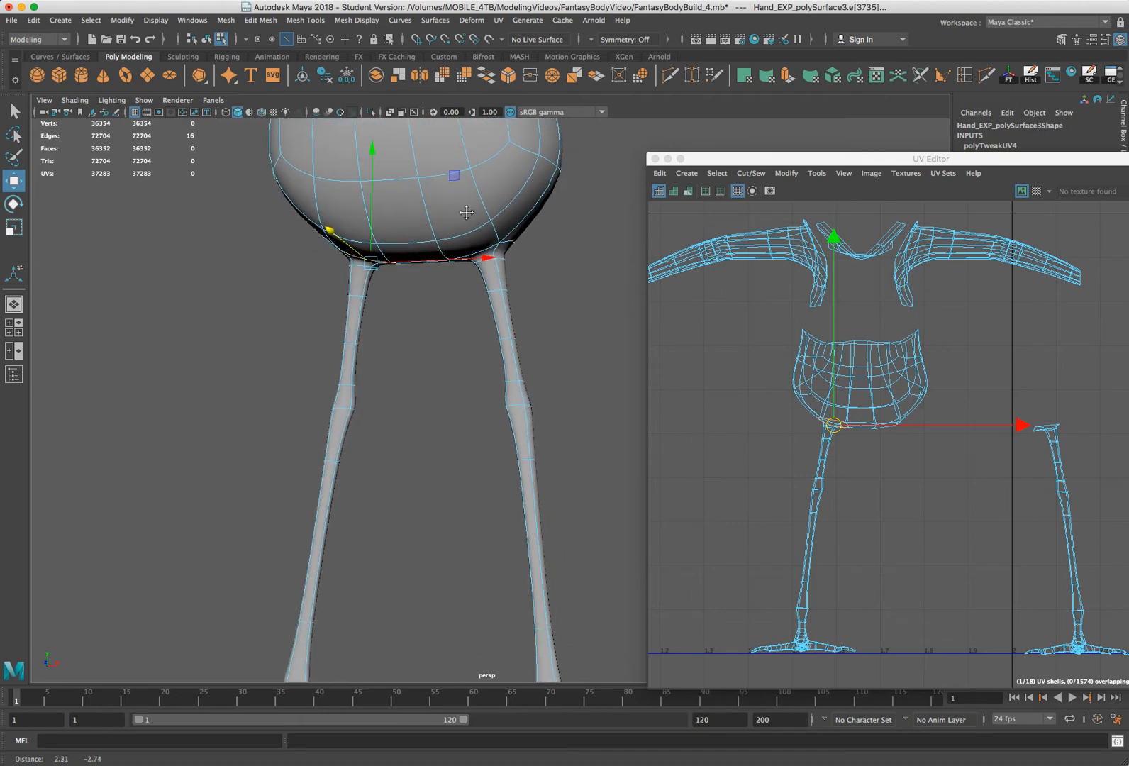
pyautogui.scroll(2, 519, 332)
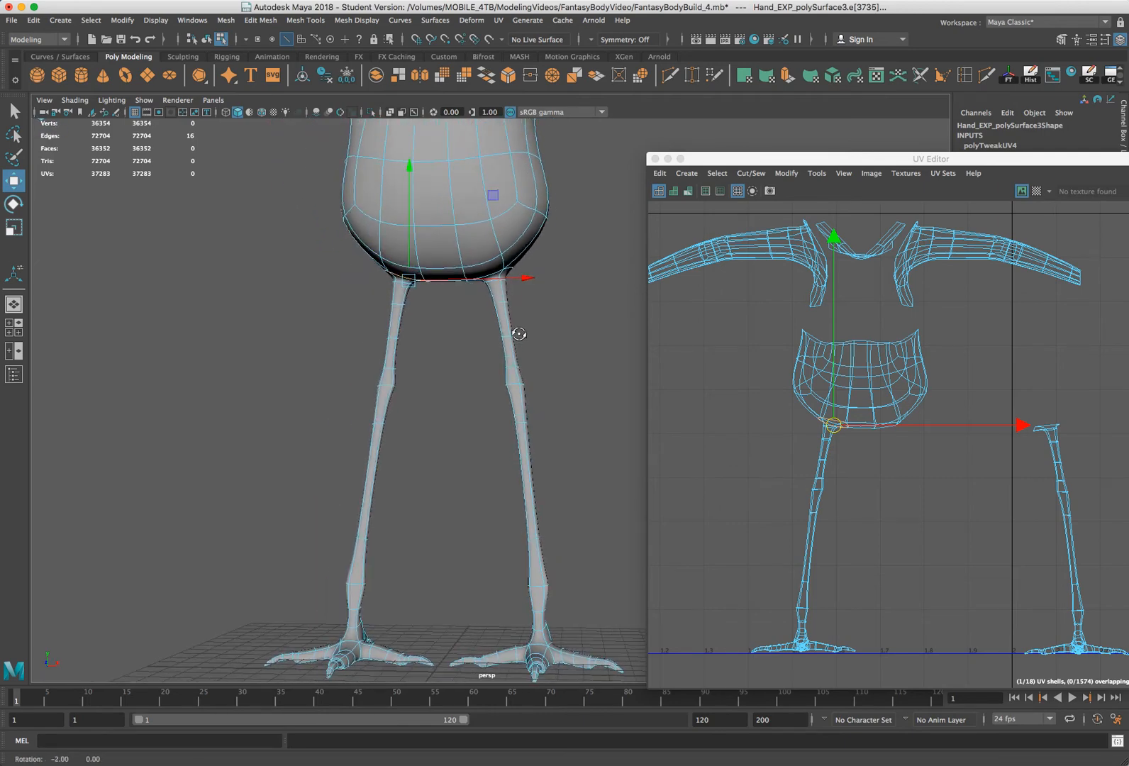
pyautogui.keyDown('alt'); pyautogui.moveTo(519, 332); pyautogui.dragTo(536, 466, button='middle'); pyautogui.keyUp('alt')
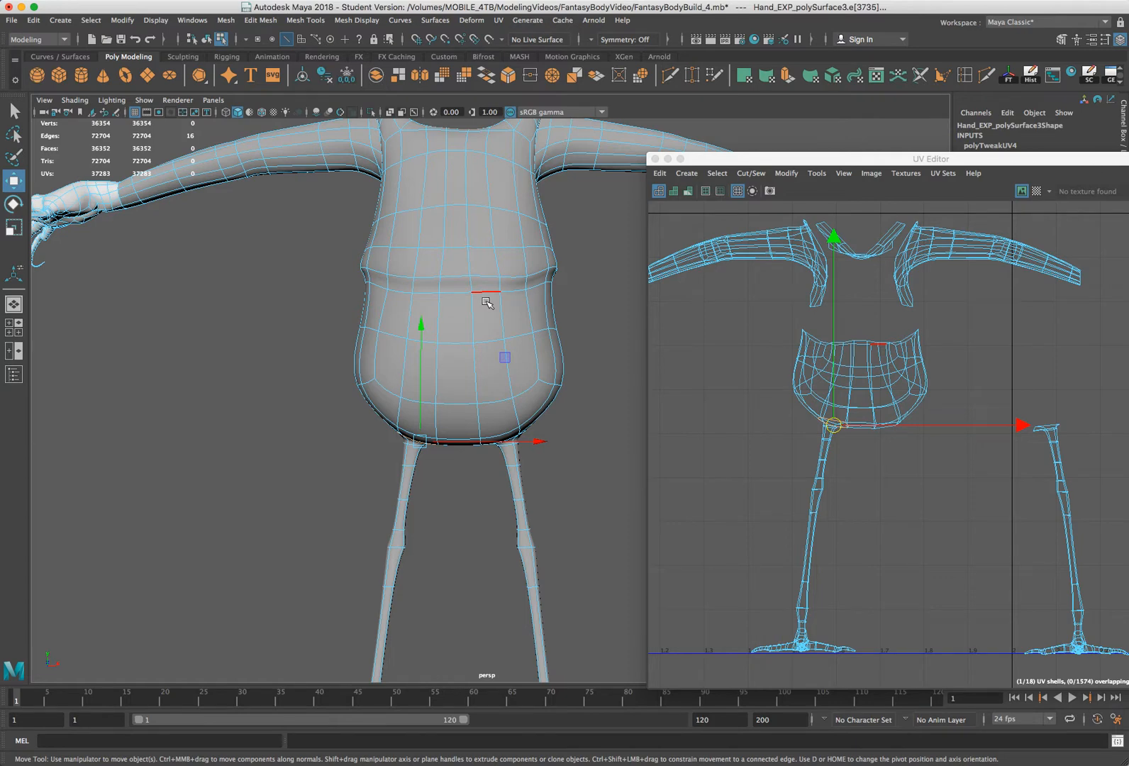
pyautogui.keyDown('alt'); pyautogui.moveTo(588, 322); pyautogui.dragTo(562, 223, button='middle'); pyautogui.keyUp('alt')
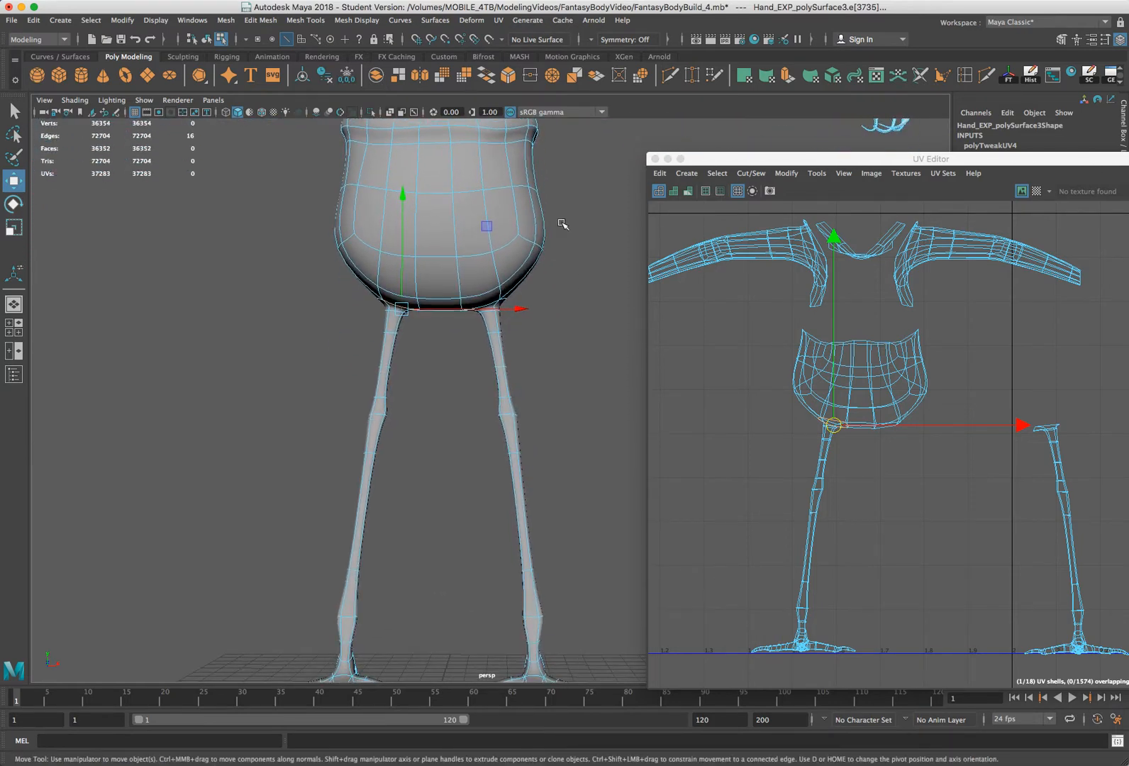
pyautogui.scroll(-3, 562, 224)
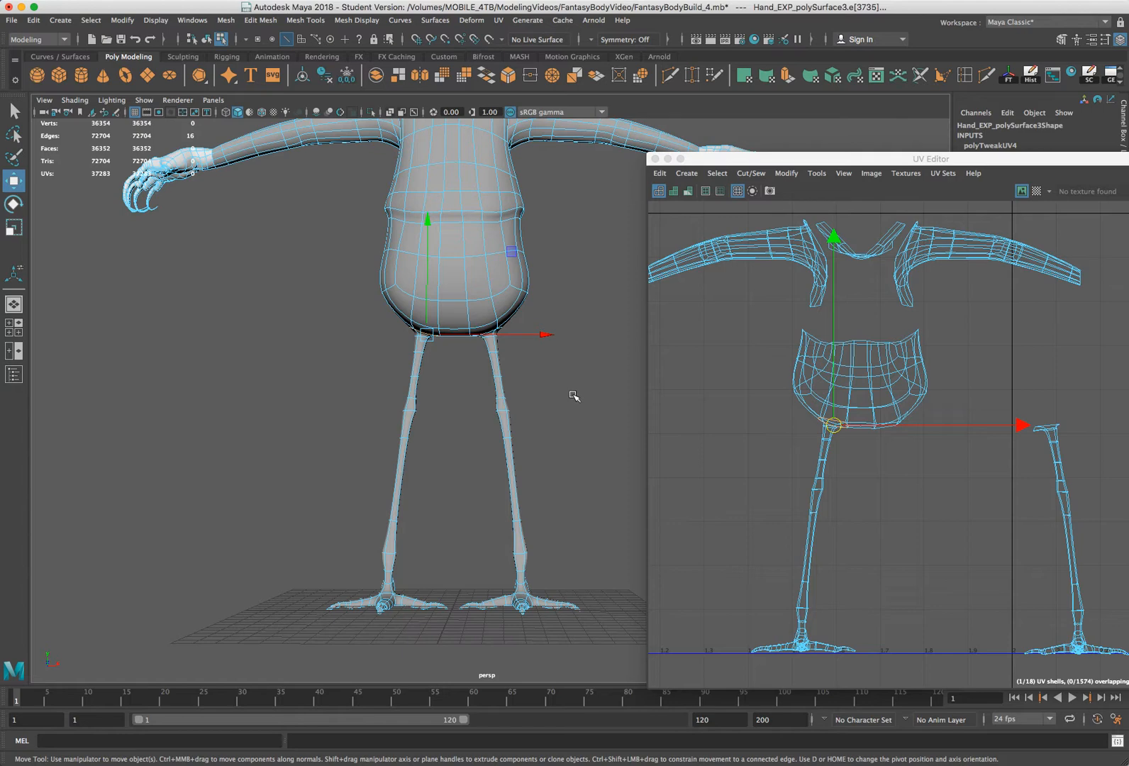
pyautogui.moveTo(563, 445)
pyautogui.keyDown('alt'); pyautogui.mouseDown()
pyautogui.moveTo(567, 420)
pyautogui.moveTo(565, 441)
pyautogui.mouseUp(); pyautogui.keyUp('alt')
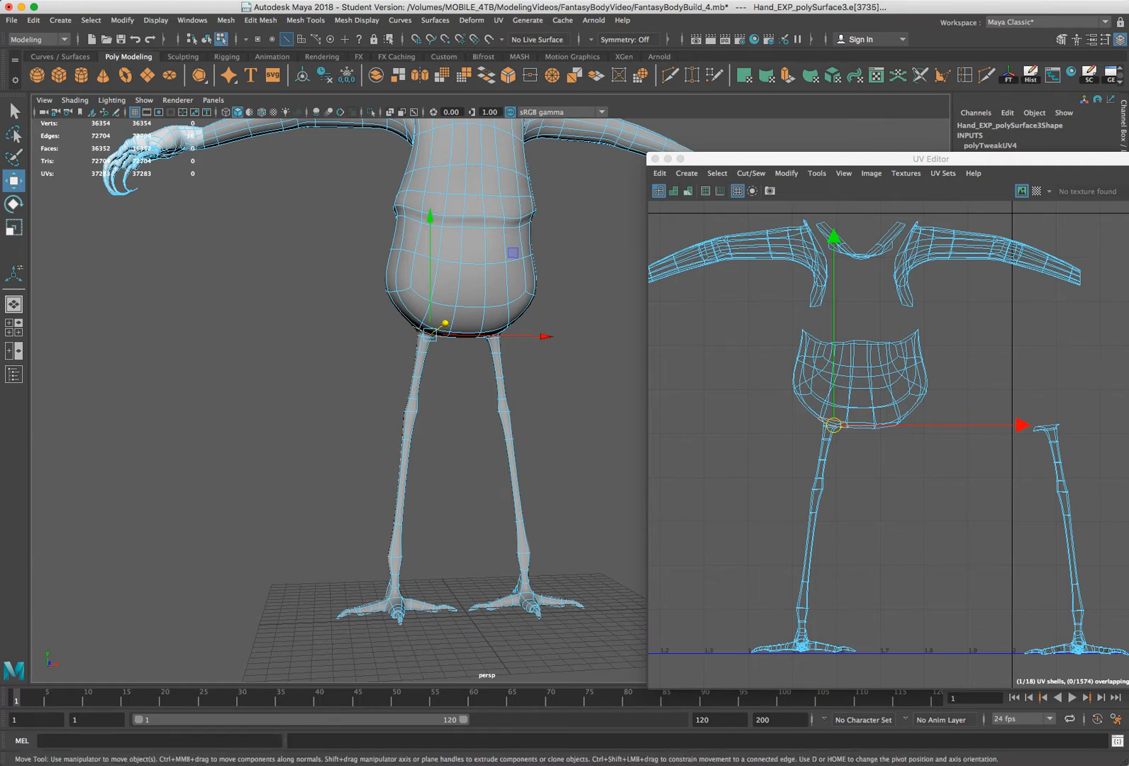
pyautogui.hotkey('ctrl', 'b')
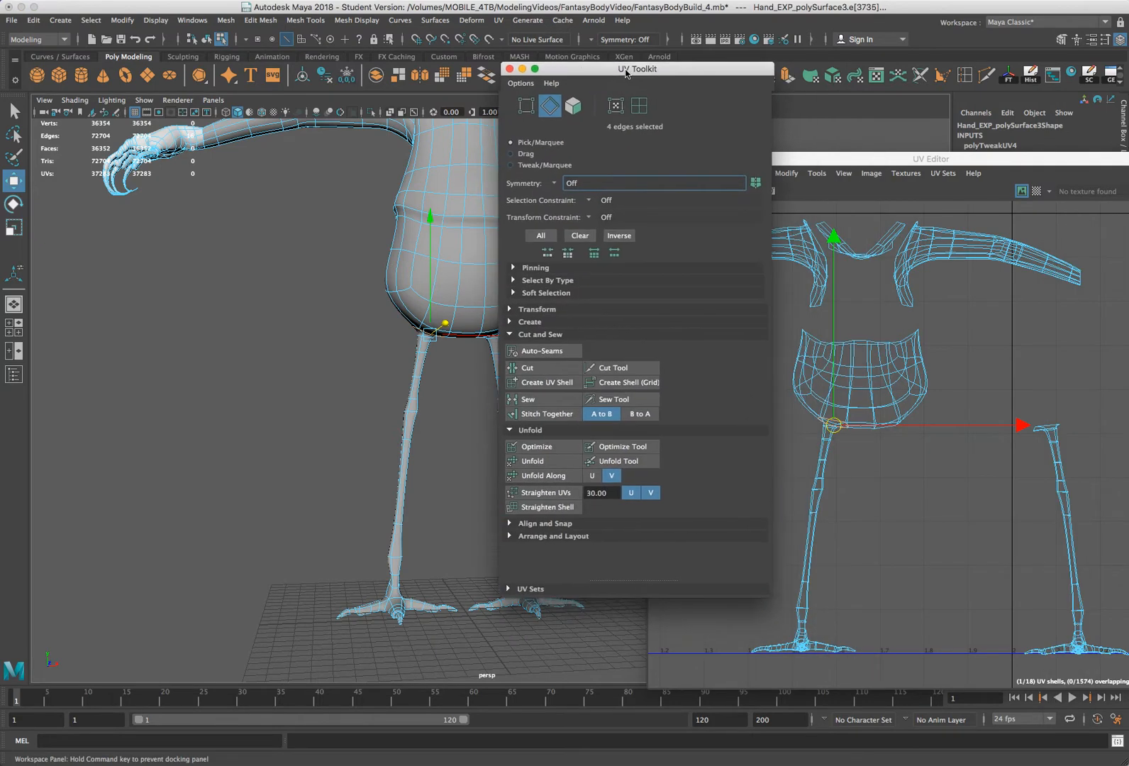
pyautogui.click(546, 398)
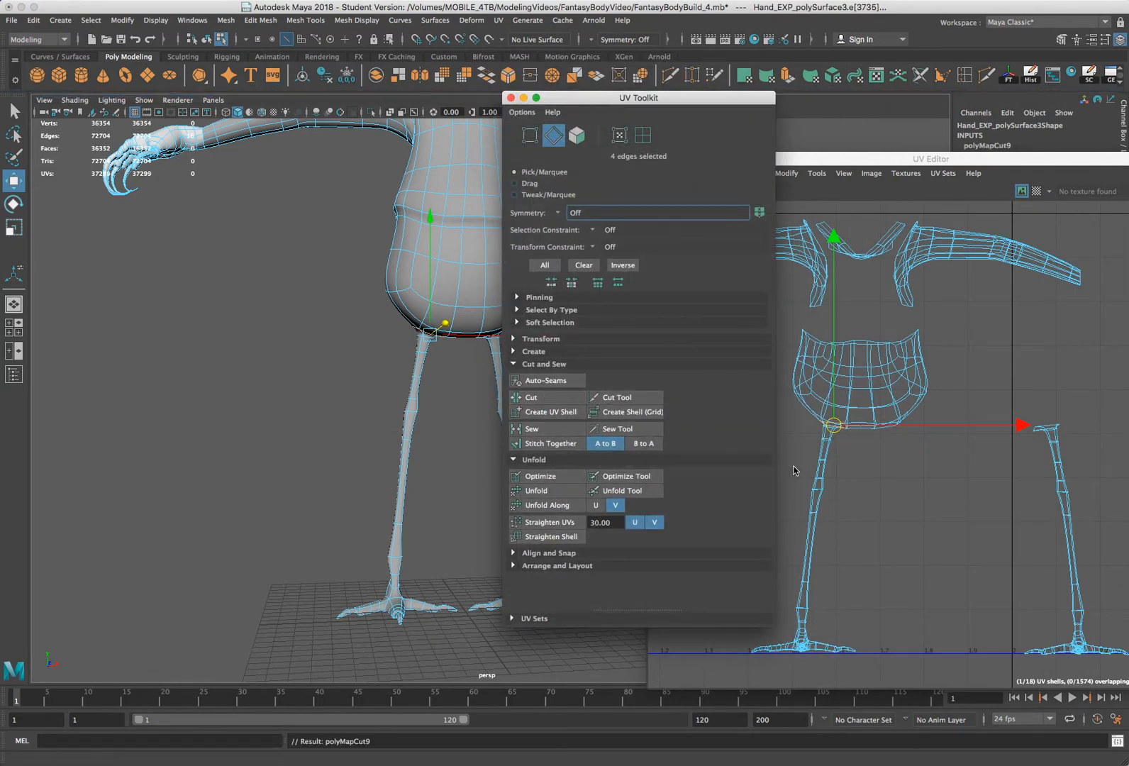
# Select the second leg's whole UV shell and move it sideways, away from the lower body on the side opposite the first leg
pyautogui.moveTo(827, 451); pyautogui.dragTo(860, 481, button='right')
pyautogui.click(821, 461)
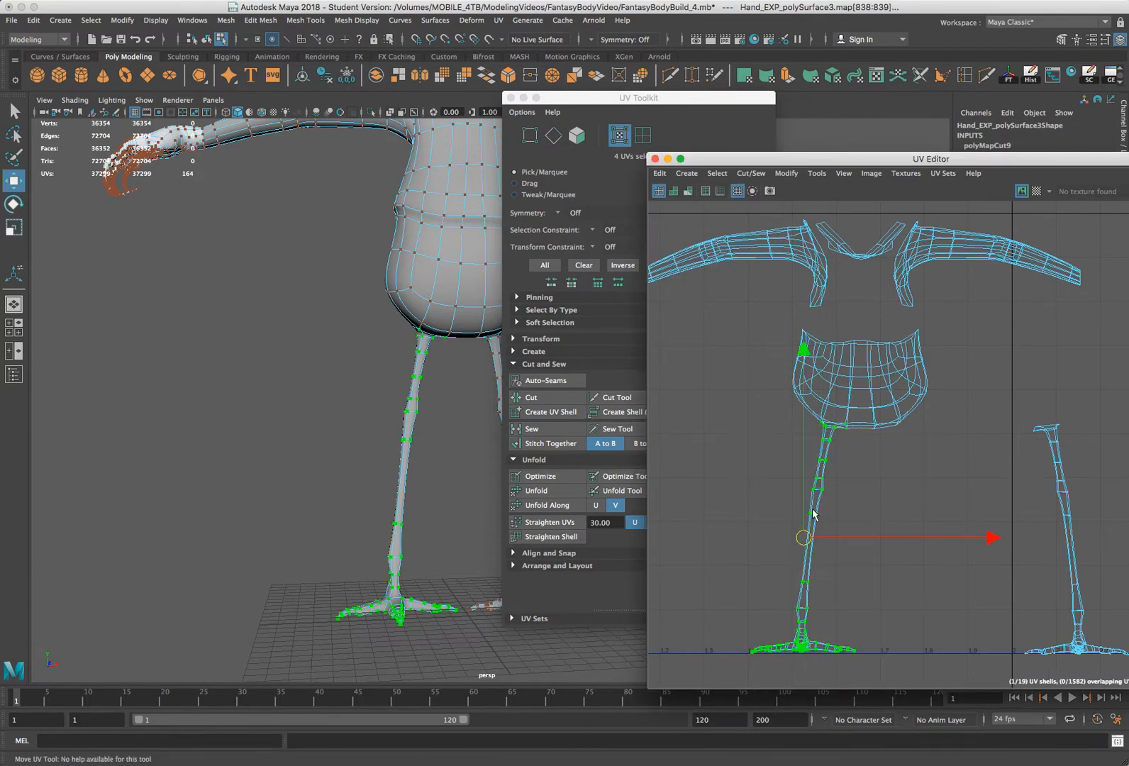
pyautogui.moveTo(730, 534); pyautogui.dragTo(631, 528, button='middle')
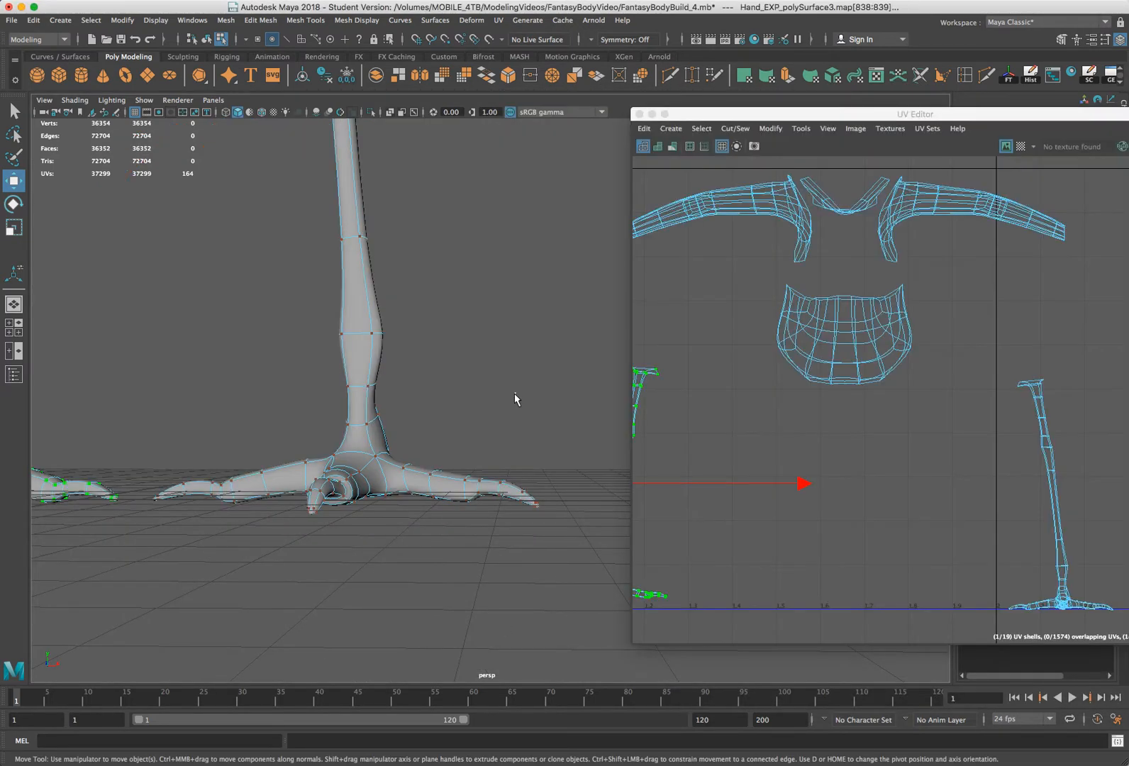
# Select the edge loop around the first leg's ankle, just above the foot, and cut it as a UV seam
pyautogui.click(514, 383)
pyautogui.keyDown('alt'); pyautogui.moveTo(514, 380); pyautogui.dragTo(511, 393); pyautogui.keyUp('alt')
pyautogui.scroll(4, 429, 461)
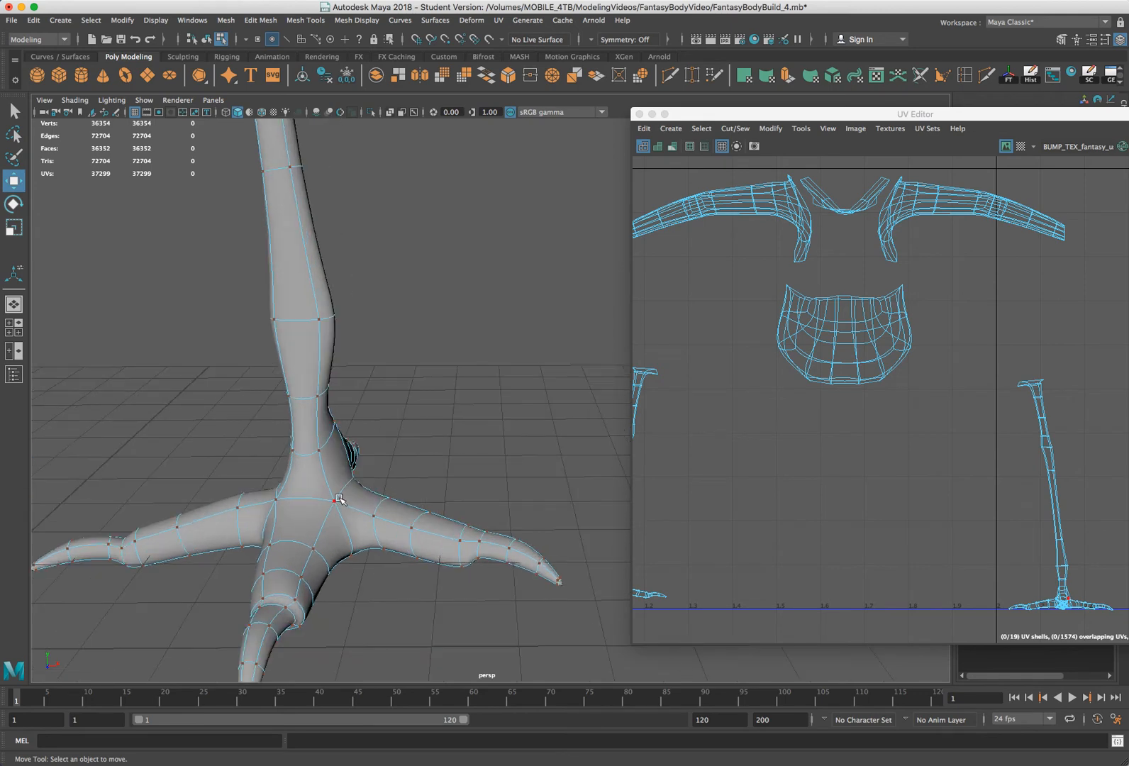
pyautogui.moveTo(340, 498); pyautogui.dragTo(342, 466, button='right')
pyautogui.moveTo(353, 517); pyautogui.dragTo(344, 489, button='right')
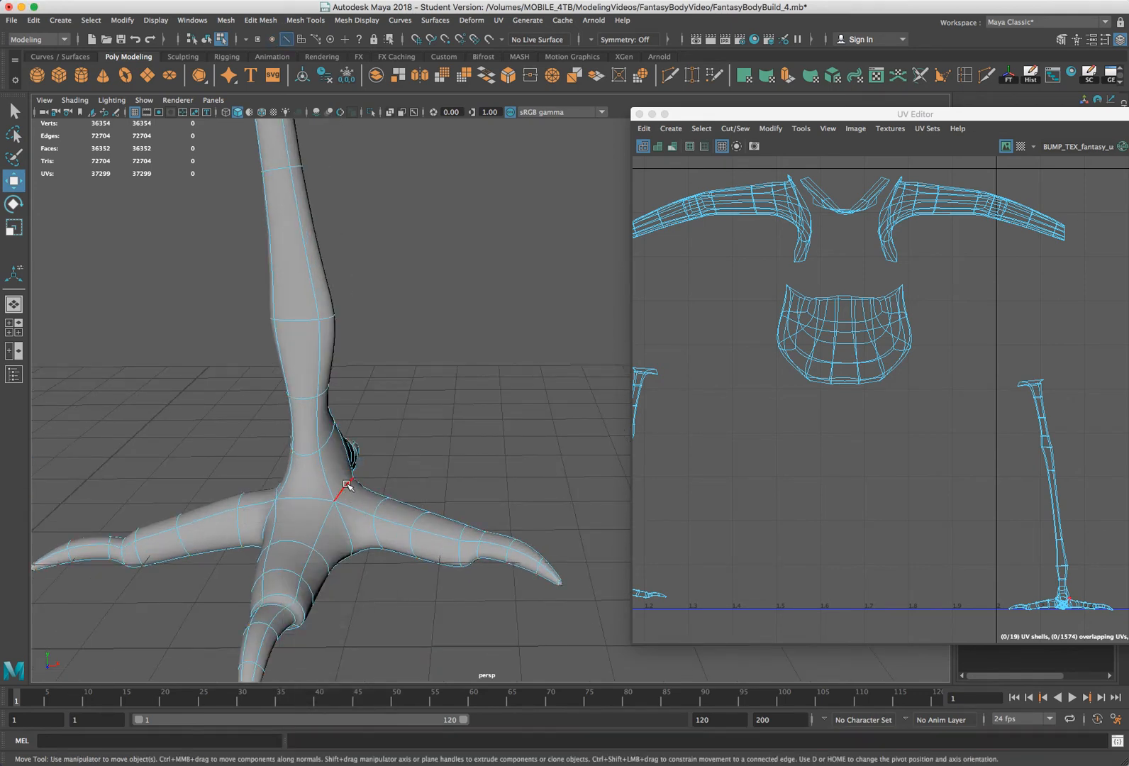
pyautogui.doubleClick(315, 497)
pyautogui.keyDown('shift'); pyautogui.doubleClick(312, 472); pyautogui.keyUp('shift')
pyautogui.keyDown('alt'); pyautogui.moveTo(334, 472); pyautogui.dragTo(418, 466); pyautogui.keyUp('alt')
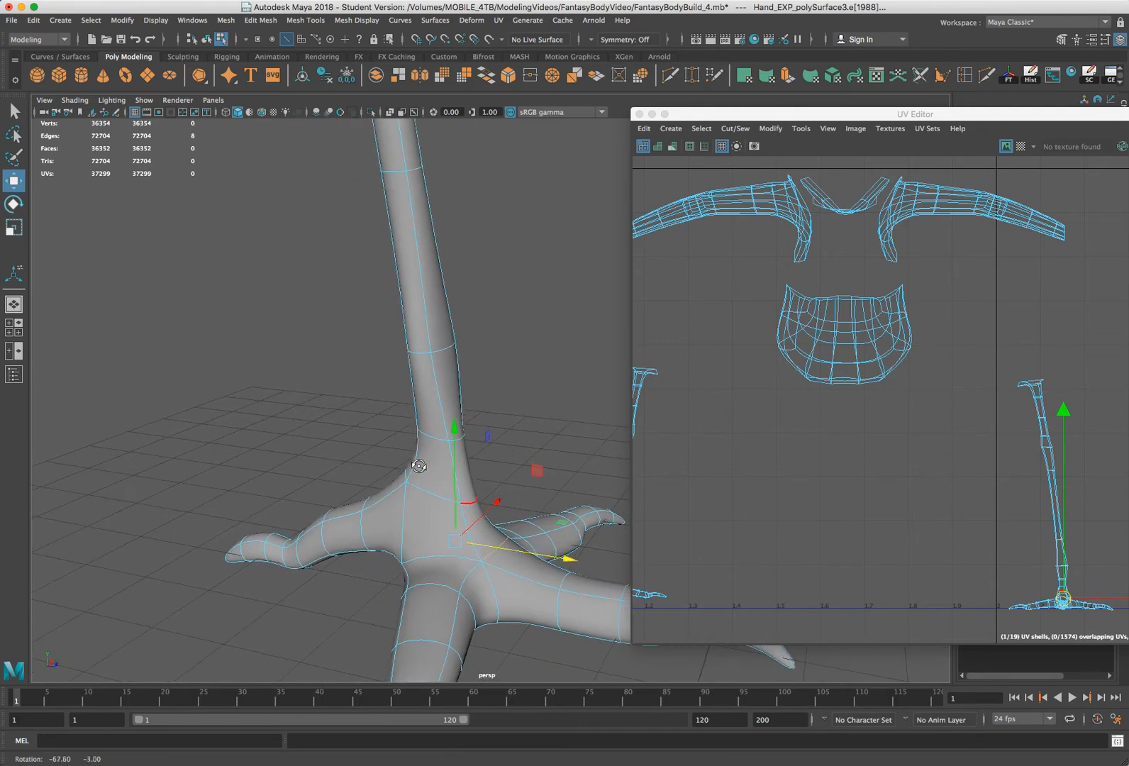
pyautogui.doubleClick(471, 501)
pyautogui.keyDown('shift'); pyautogui.doubleClick(473, 502); pyautogui.keyUp('shift')
pyautogui.keyDown('alt'); pyautogui.moveTo(473, 502); pyautogui.dragTo(464, 309); pyautogui.keyUp('alt')
pyautogui.keyDown('shift'); pyautogui.doubleClick(354, 384); pyautogui.keyUp('shift')
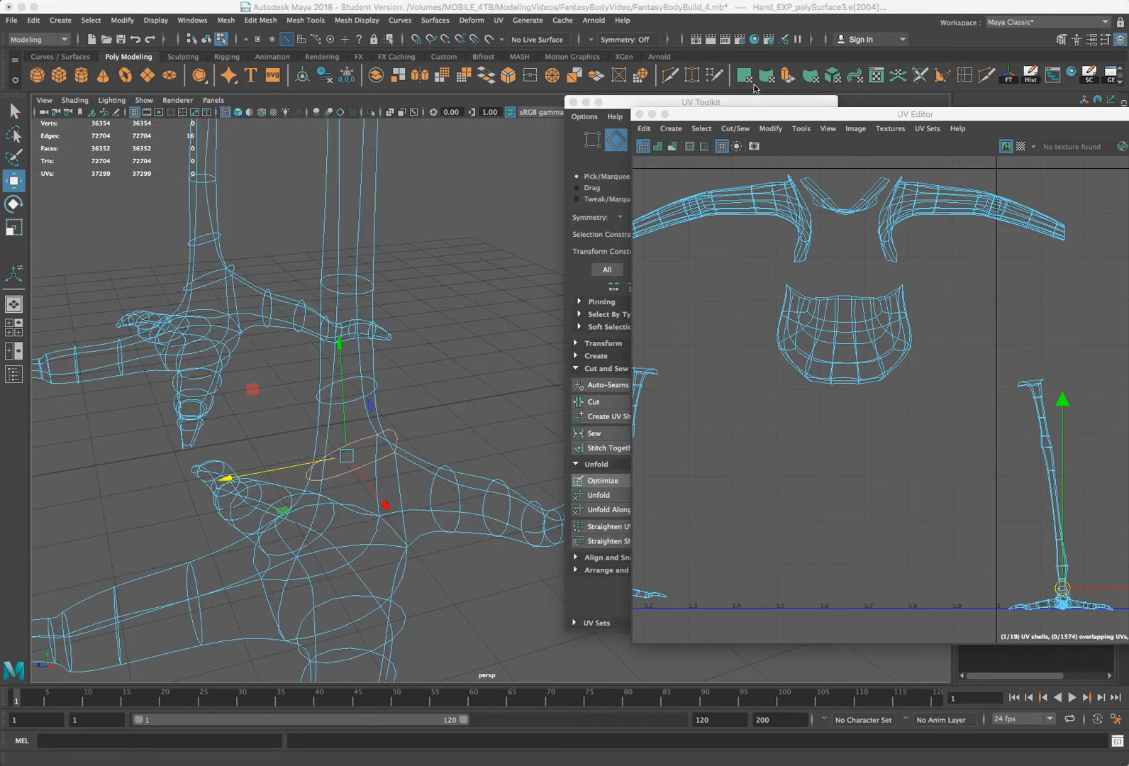
pyautogui.moveTo(780, 113); pyautogui.dragTo(1068, 127)
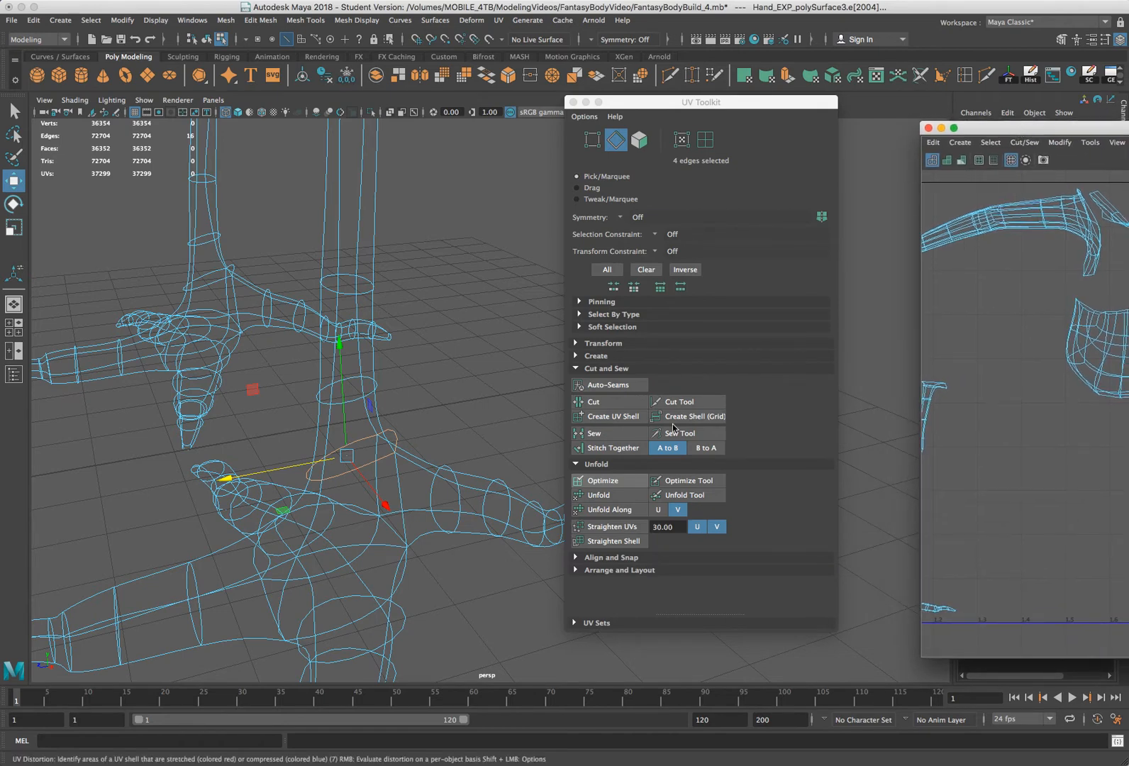
pyautogui.click(611, 406)
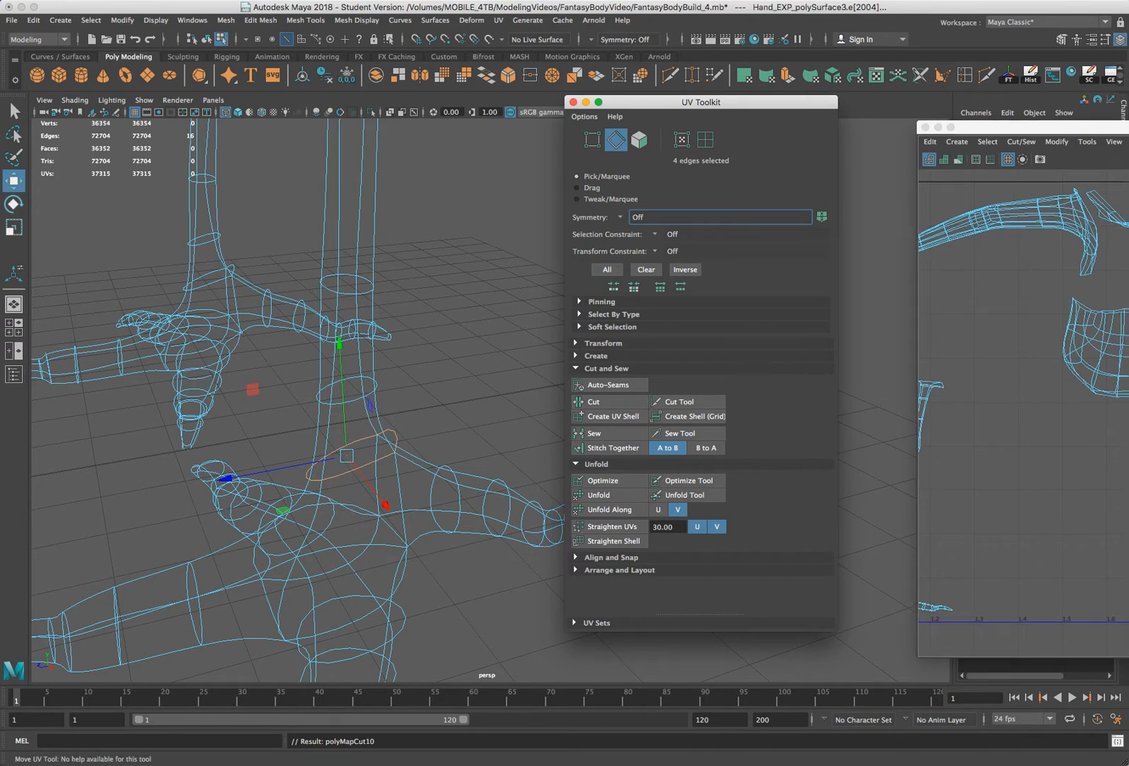
# Select the first leg's detached foot shell and move it sideways in UV space, clear of the leg shell
pyautogui.moveTo(1028, 127); pyautogui.dragTo(551, 98)
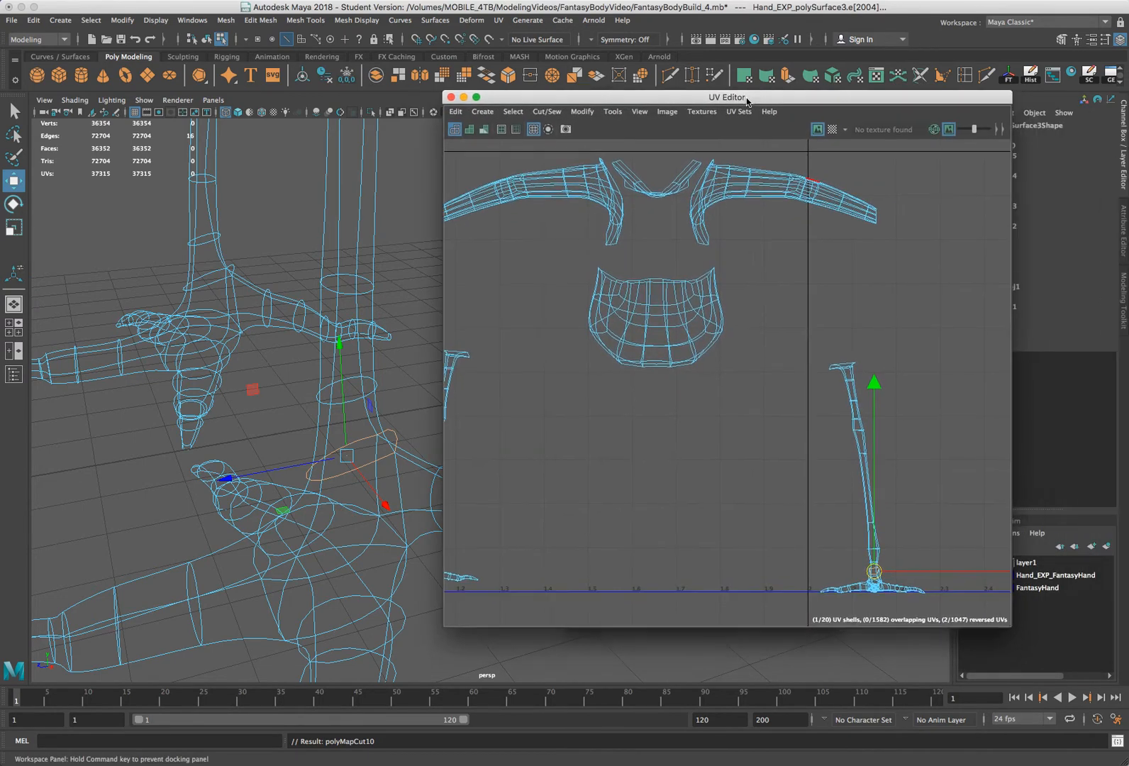
pyautogui.click(909, 590)
pyautogui.keyDown('shift'); pyautogui.moveTo(953, 573); pyautogui.dragTo(913, 588, button='right'); pyautogui.keyUp('shift')
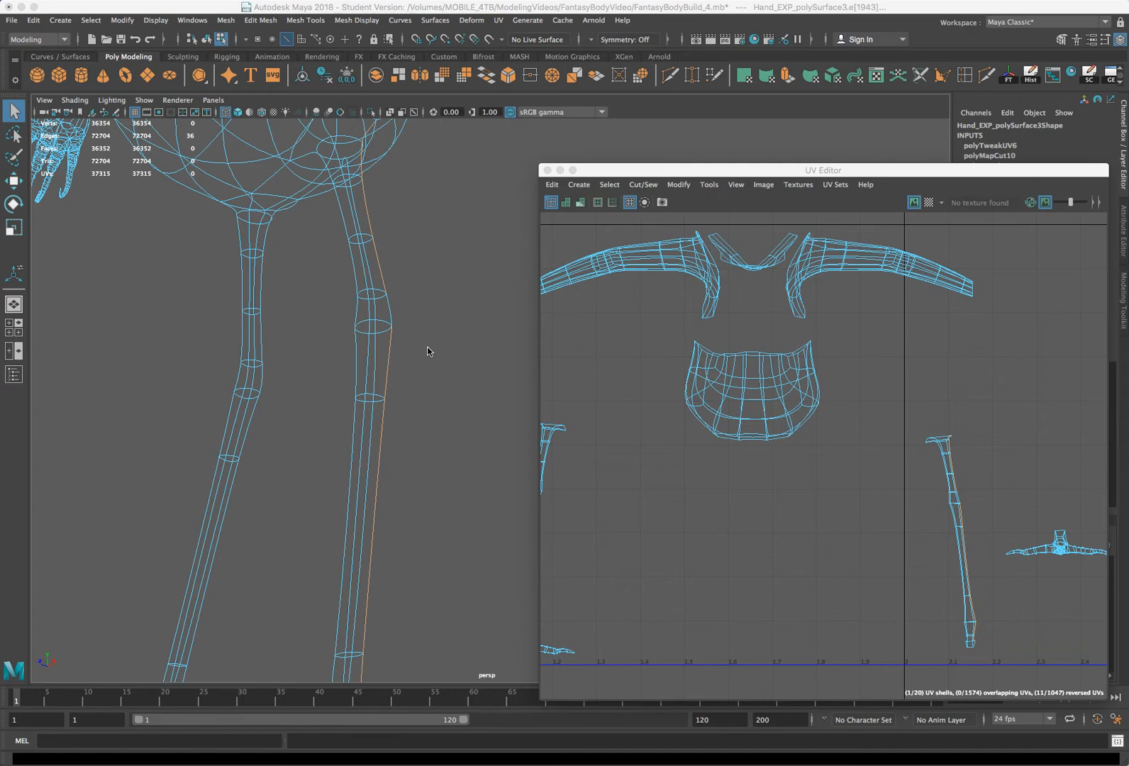
# Complete the edge selection running down the first leg from hip to ankle and cut it as a lengthwise UV seam
pyautogui.keyDown('alt'); pyautogui.moveTo(427, 351); pyautogui.dragTo(425, 378); pyautogui.keyUp('alt')
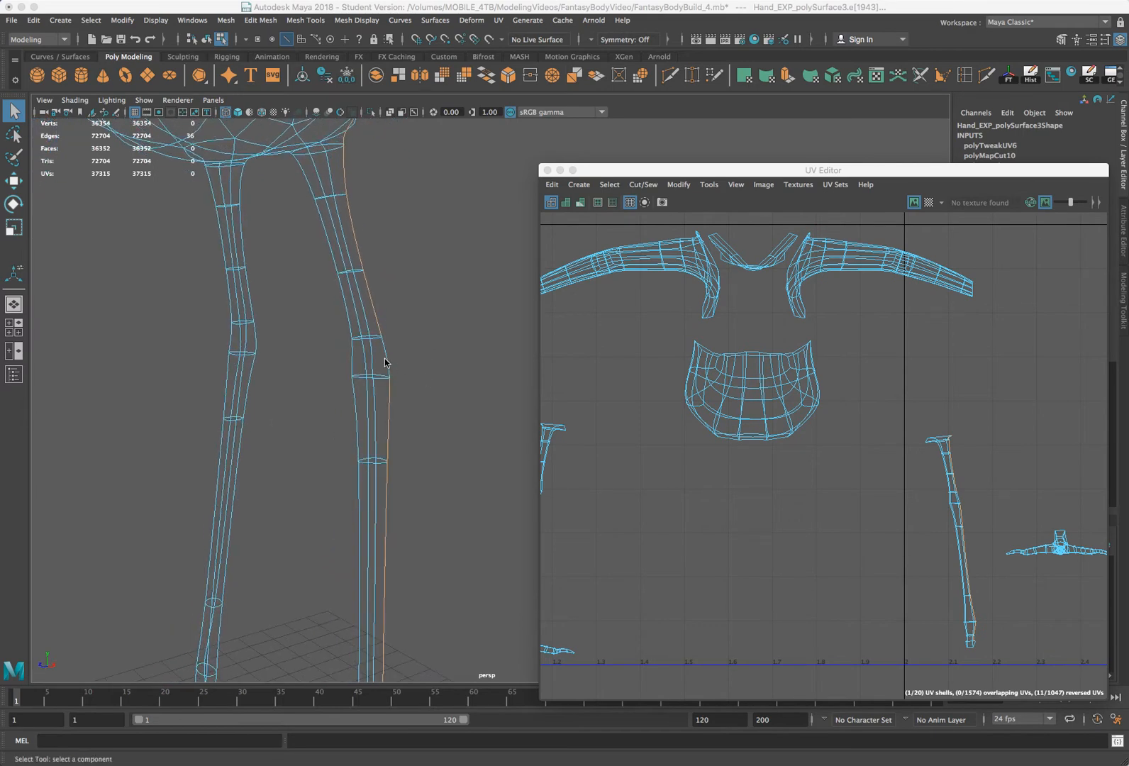
pyautogui.scroll(-3, 426, 341)
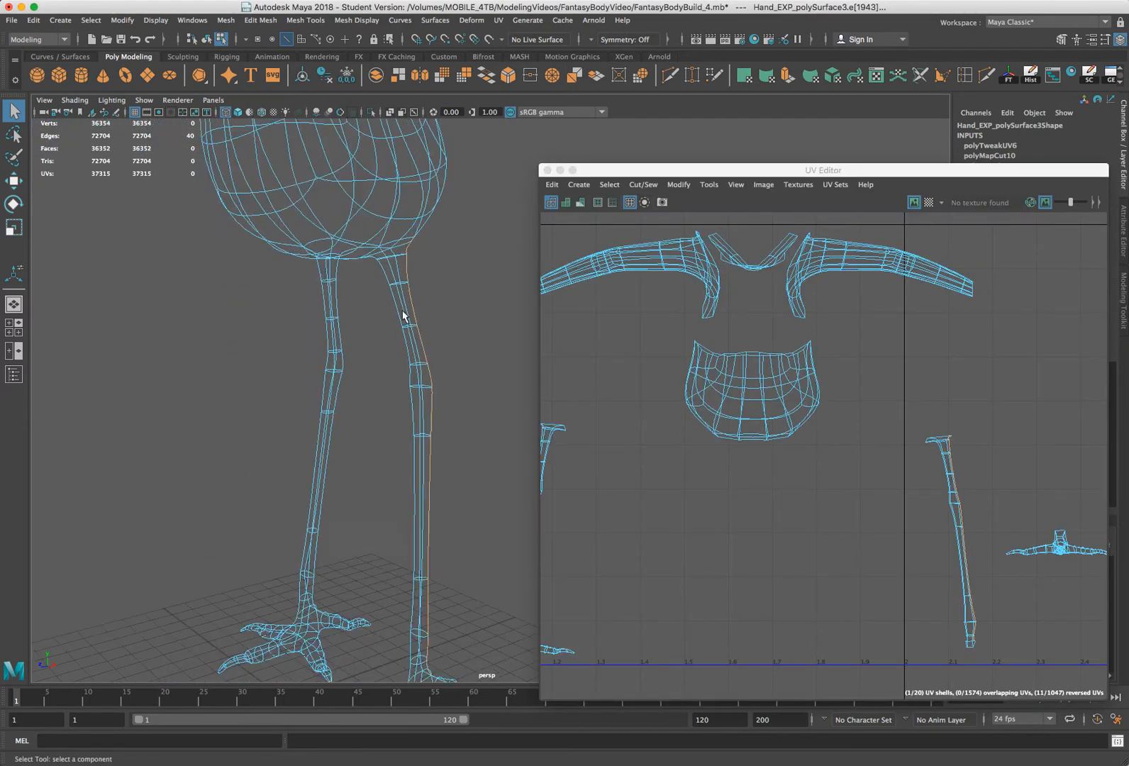
pyautogui.scroll(-3, 401, 319)
pyautogui.keyDown('alt'); pyautogui.moveTo(399, 325); pyautogui.dragTo(408, 337); pyautogui.keyUp('alt')
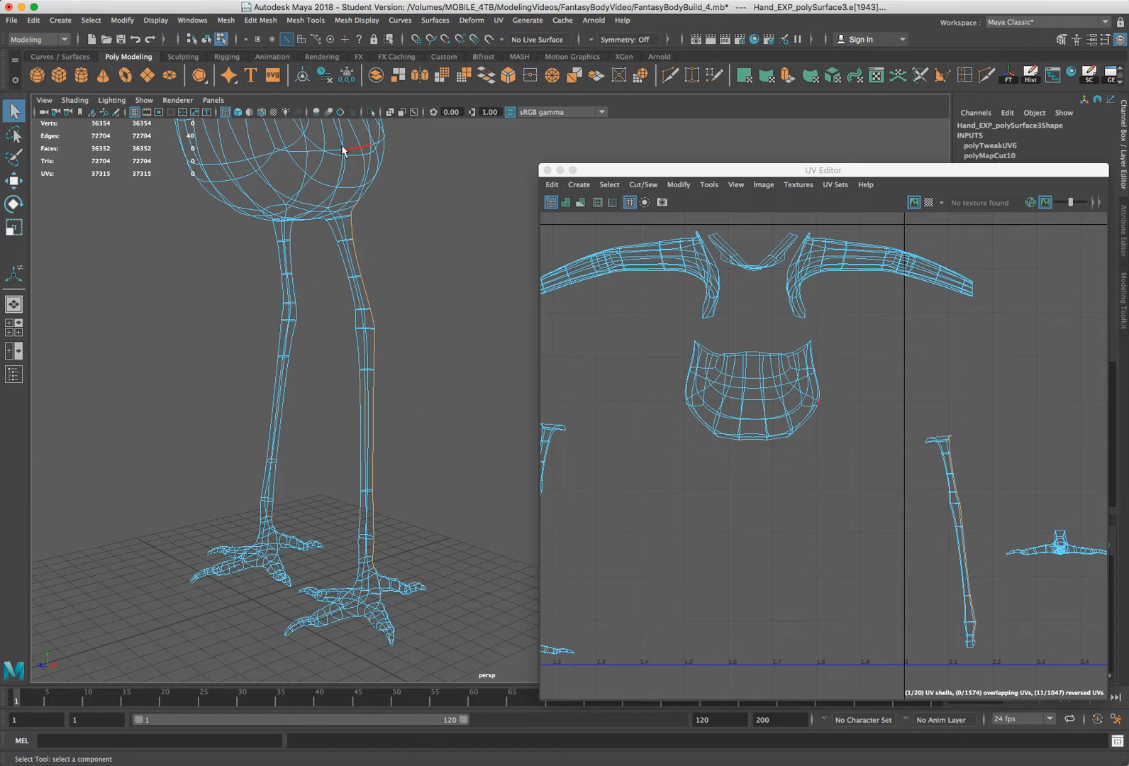
pyautogui.hotkey('ctrl', 'b')
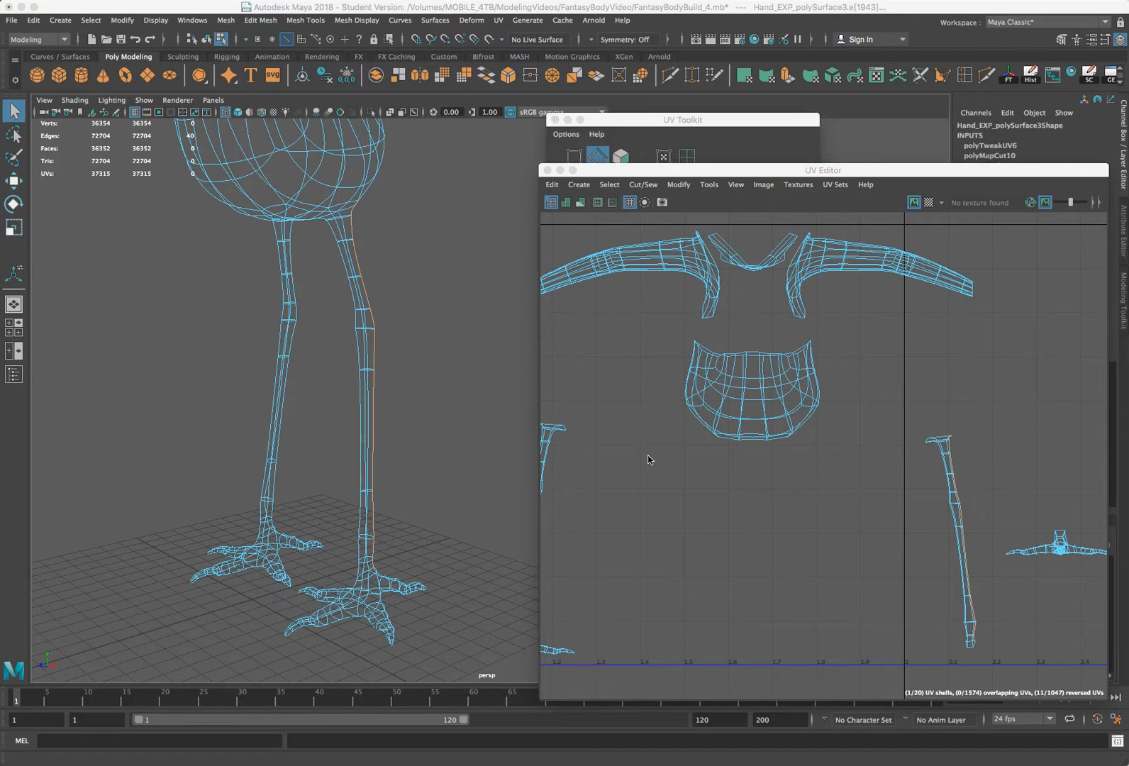
pyautogui.click(638, 157)
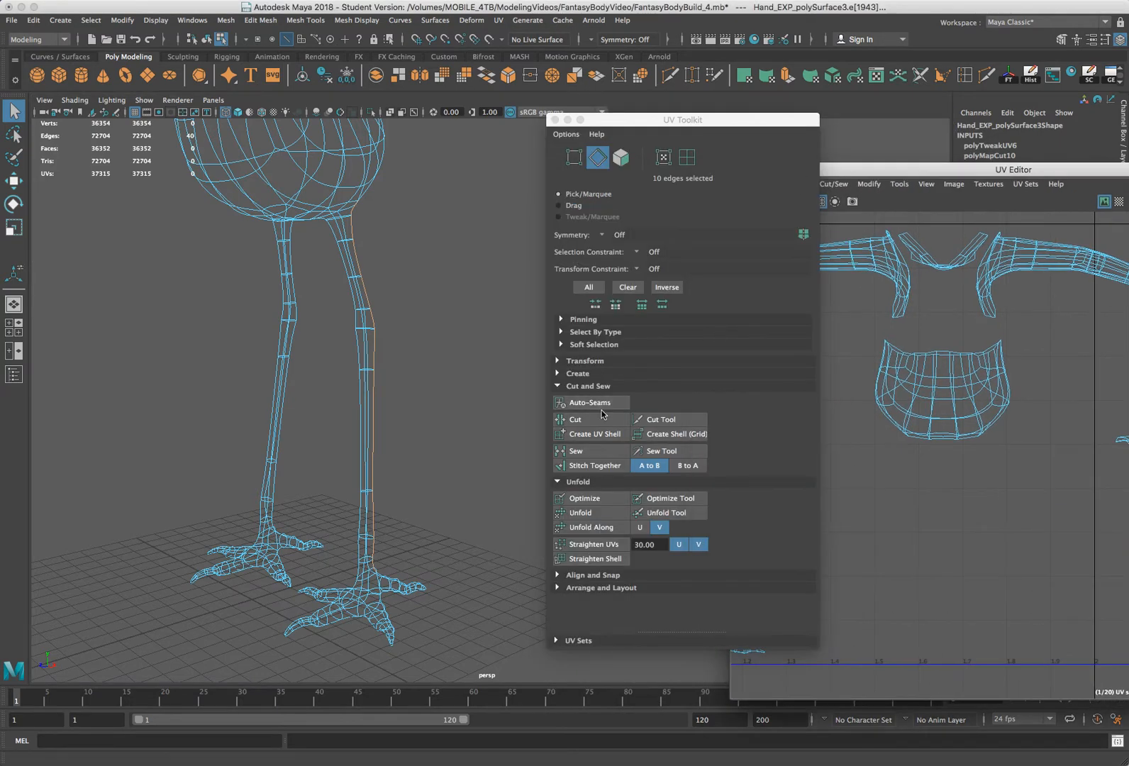
pyautogui.click(588, 424)
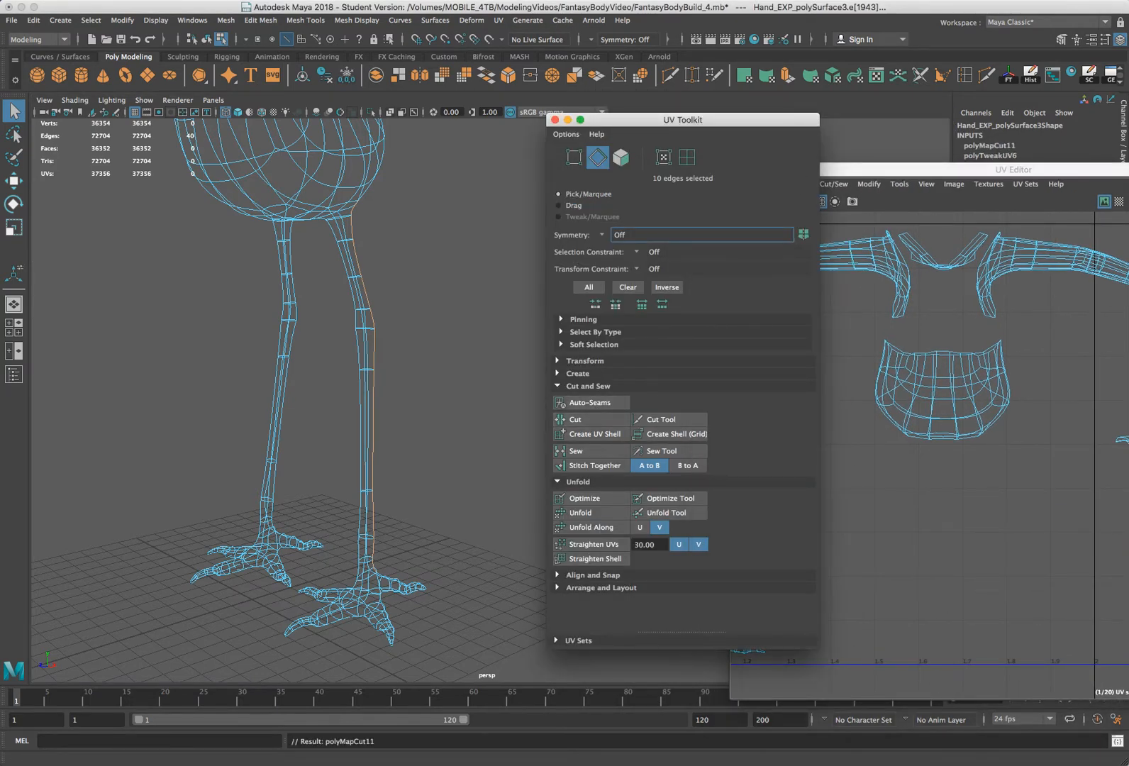
# Select the UVs of the first leg's shell and unfold them
pyautogui.click(956, 594)
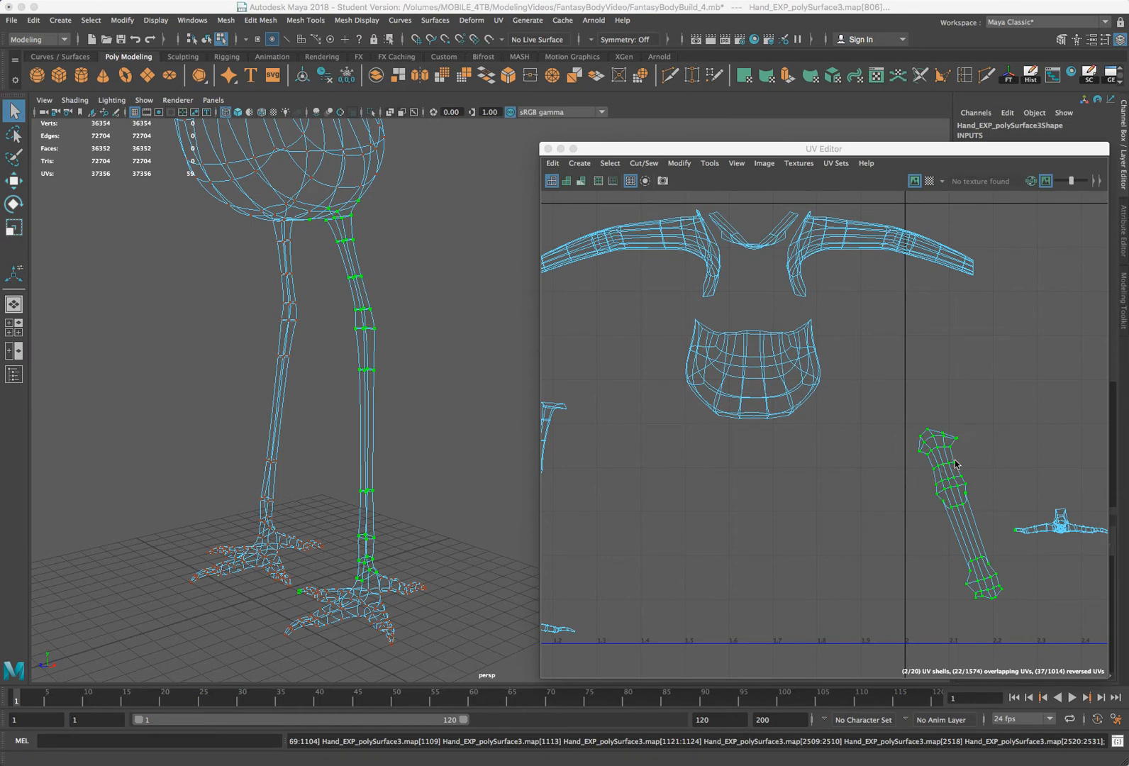
# Select the first leg's unfolded UV shell and rotate it until it stands upright in UV space
pyautogui.moveTo(951, 467); pyautogui.dragTo(971, 463, button='right')
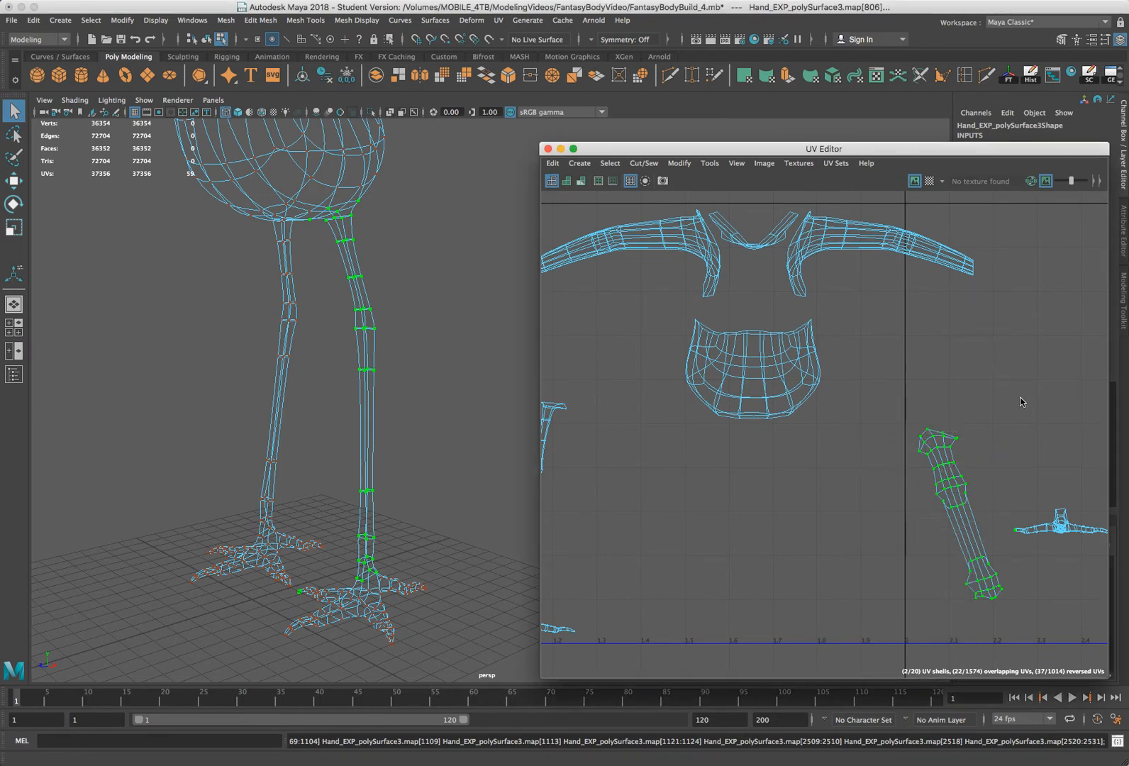
pyautogui.moveTo(1020, 406); pyautogui.dragTo(885, 621)
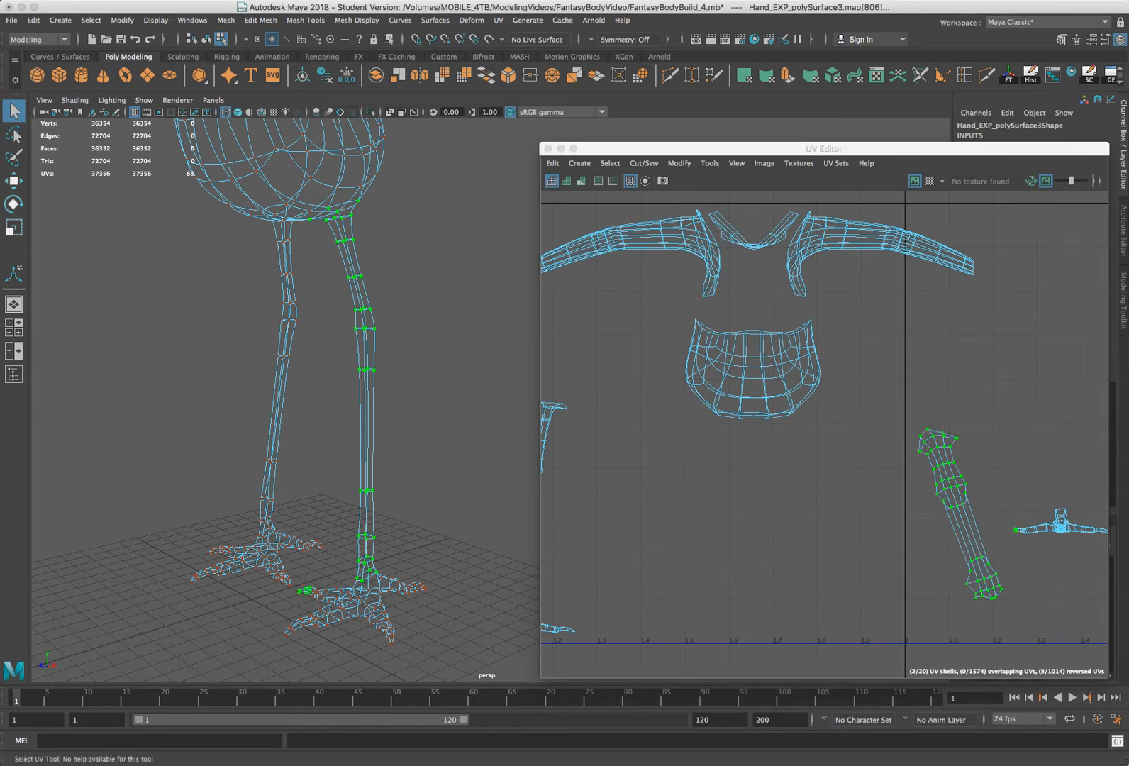
pyautogui.press('e')
pyautogui.moveTo(1006, 331); pyautogui.dragTo(1003, 510)
pyautogui.moveTo(801, 574); pyautogui.dragTo(797, 564)
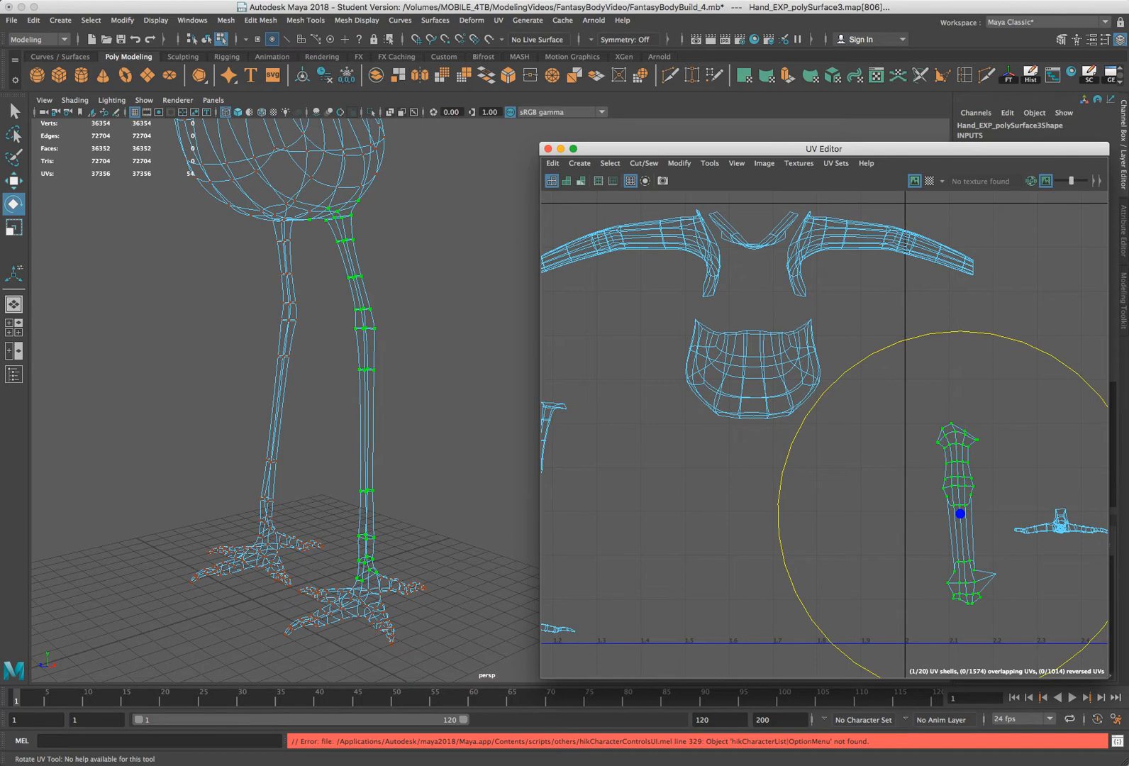
# Move the second leg's unfolded shell beside the first leg's shell and rotate it to a nearly upright position
pyautogui.click(562, 477)
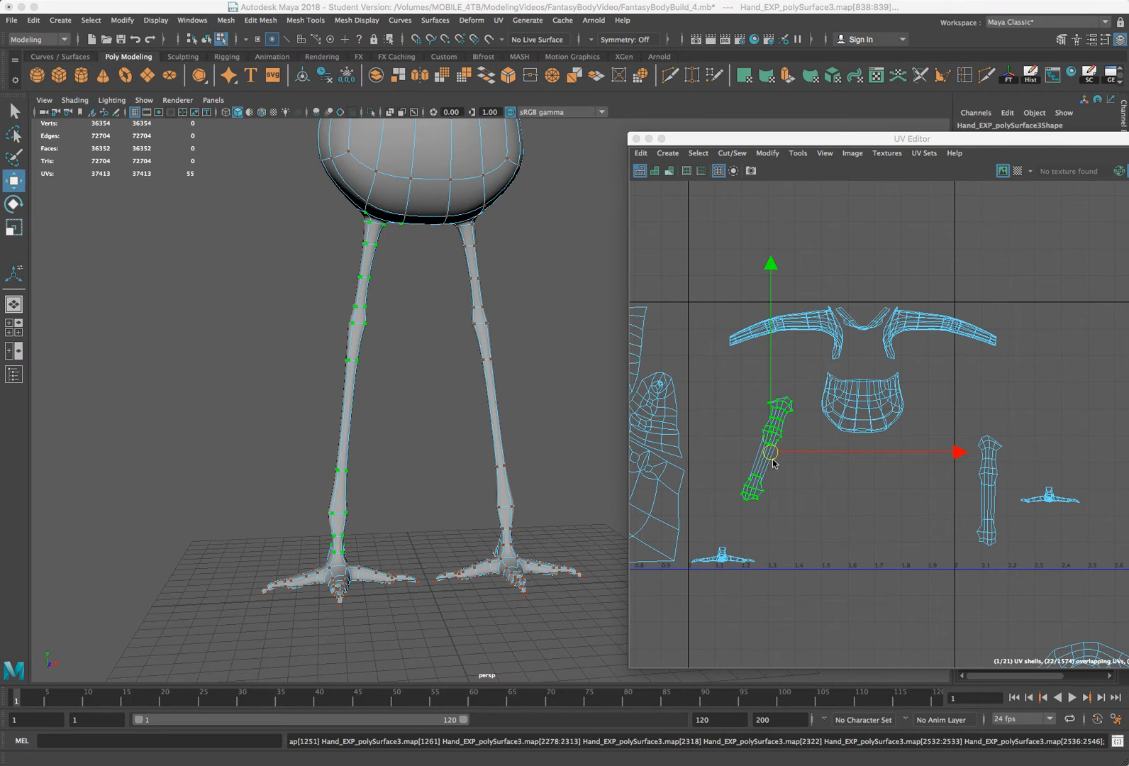
pyautogui.click(770, 455)
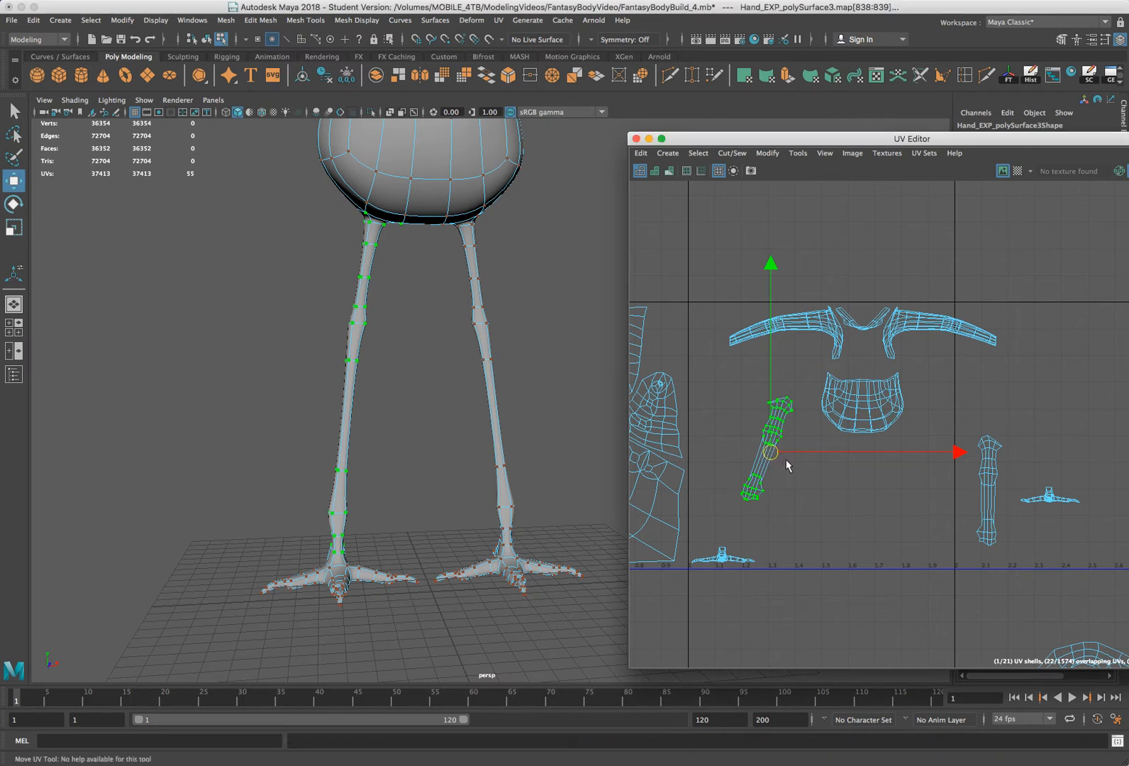
pyautogui.moveTo(787, 461); pyautogui.dragTo(962, 488)
pyautogui.press('e')
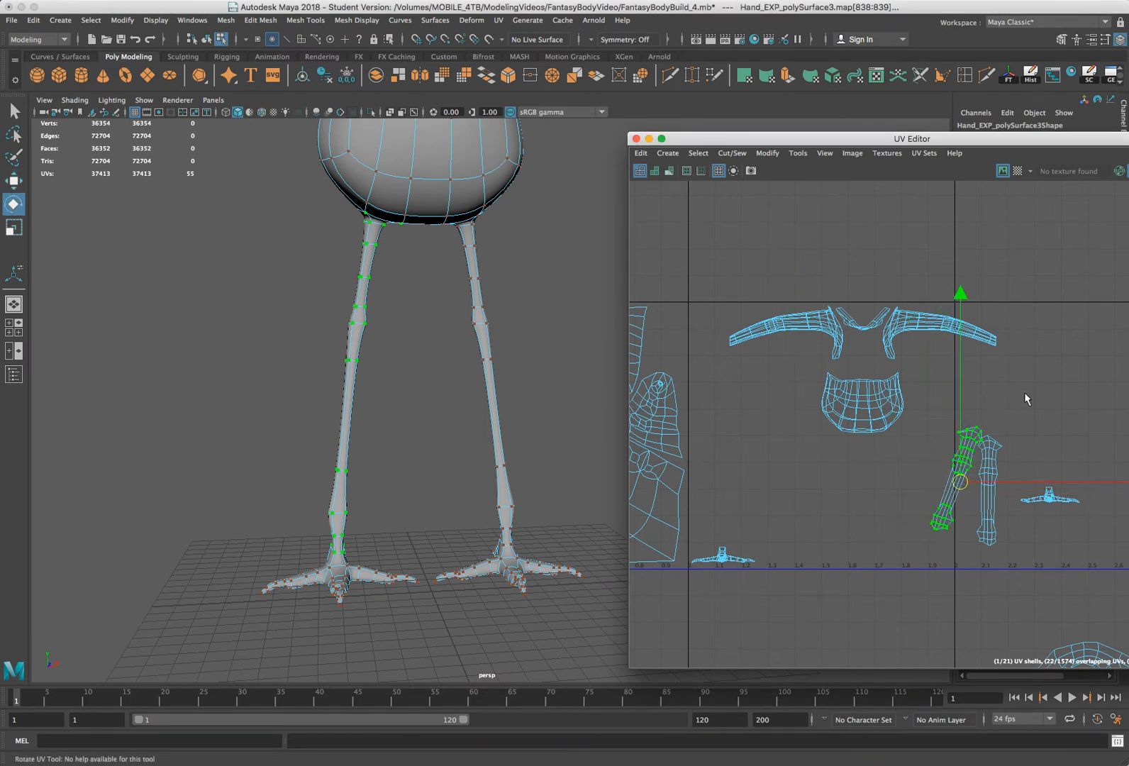
pyautogui.moveTo(1068, 346); pyautogui.dragTo(1056, 340)
pyautogui.press('w')
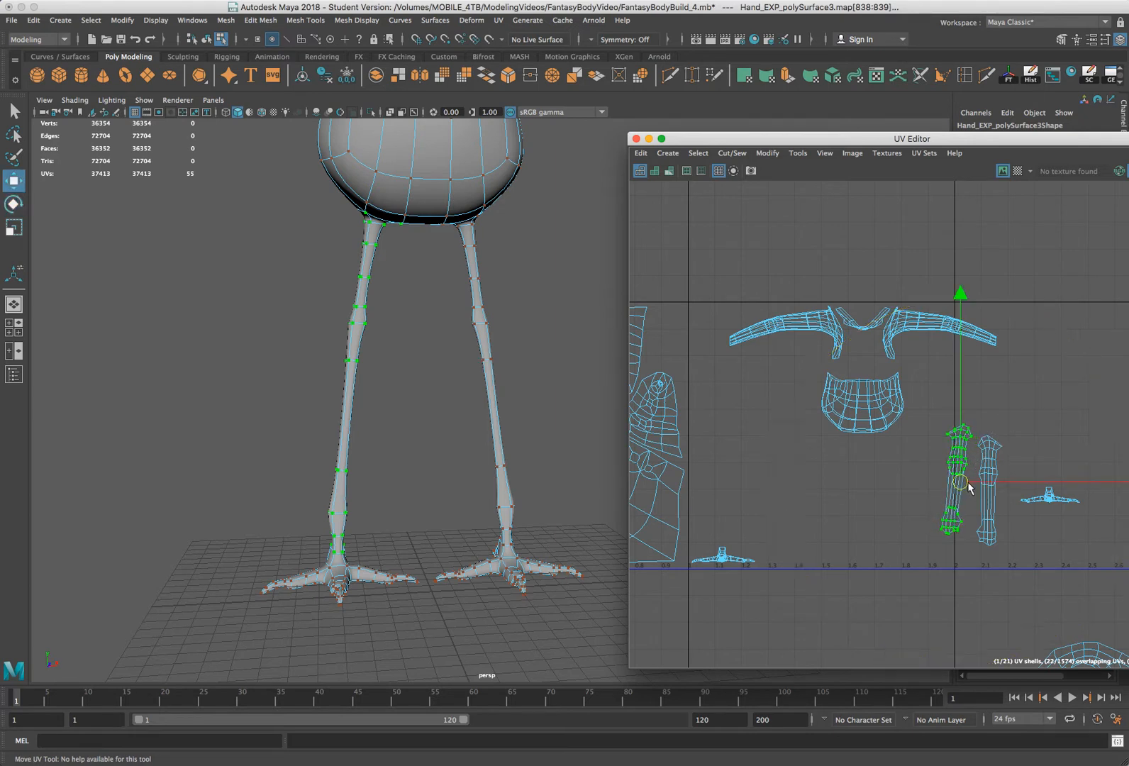
pyautogui.moveTo(969, 488); pyautogui.dragTo(958, 492)
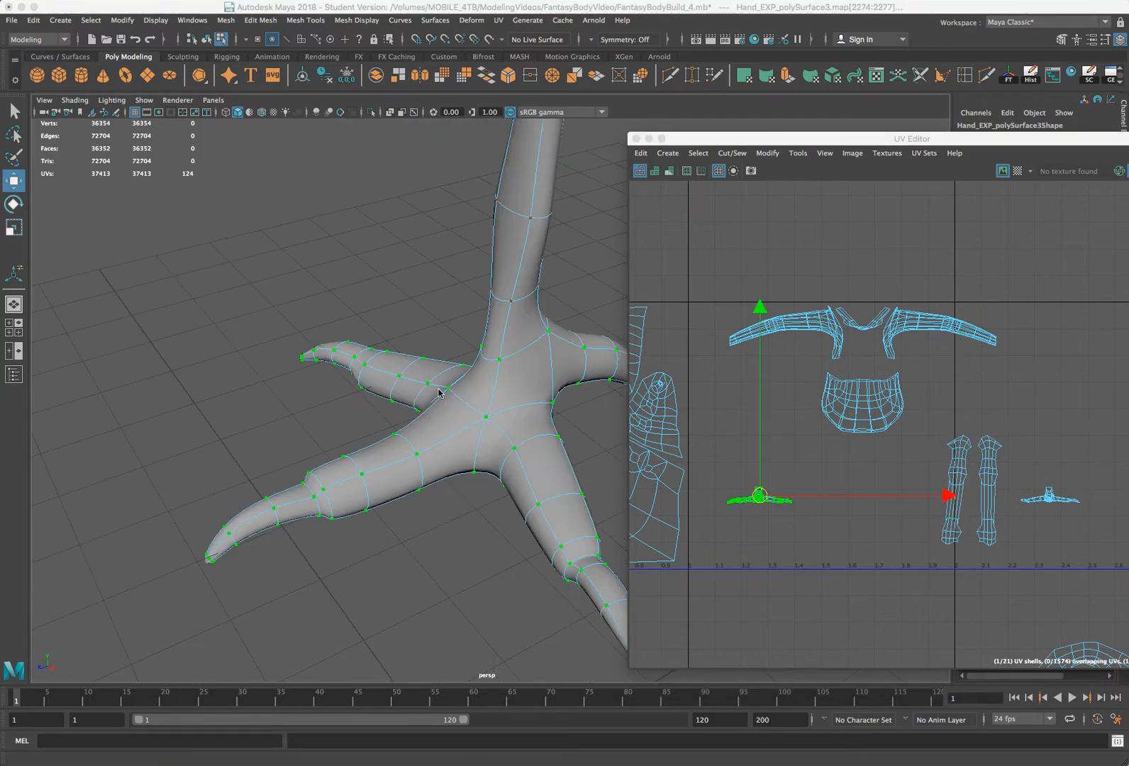
# Select the edge loop around the base of one of the foot's side toes and cut it as a UV seam
pyautogui.moveTo(487, 451)
pyautogui.mouseDown(button='right')
pyautogui.moveTo(489, 424)
pyautogui.moveTo(481, 434)
pyautogui.mouseUp(button='right')
pyautogui.doubleClick(474, 441)
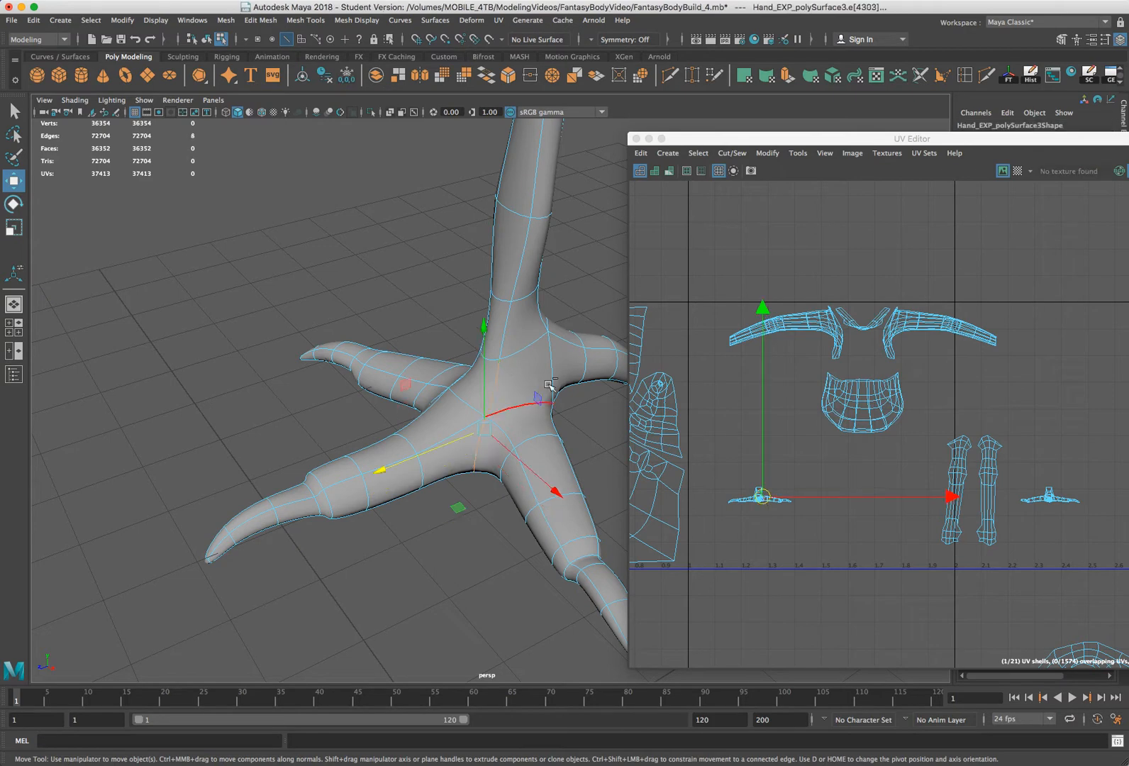
pyautogui.keyDown('alt'); pyautogui.moveTo(550, 385); pyautogui.dragTo(531, 365); pyautogui.keyUp('alt')
pyautogui.keyDown('shift'); pyautogui.doubleClick(548, 424); pyautogui.keyUp('shift')
pyautogui.keyDown('shift'); pyautogui.doubleClick(541, 404); pyautogui.keyUp('shift')
pyautogui.keyDown('shift'); pyautogui.doubleClick(531, 362); pyautogui.keyUp('shift')
pyautogui.keyDown('alt'); pyautogui.moveTo(457, 439); pyautogui.dragTo(510, 438); pyautogui.keyUp('alt')
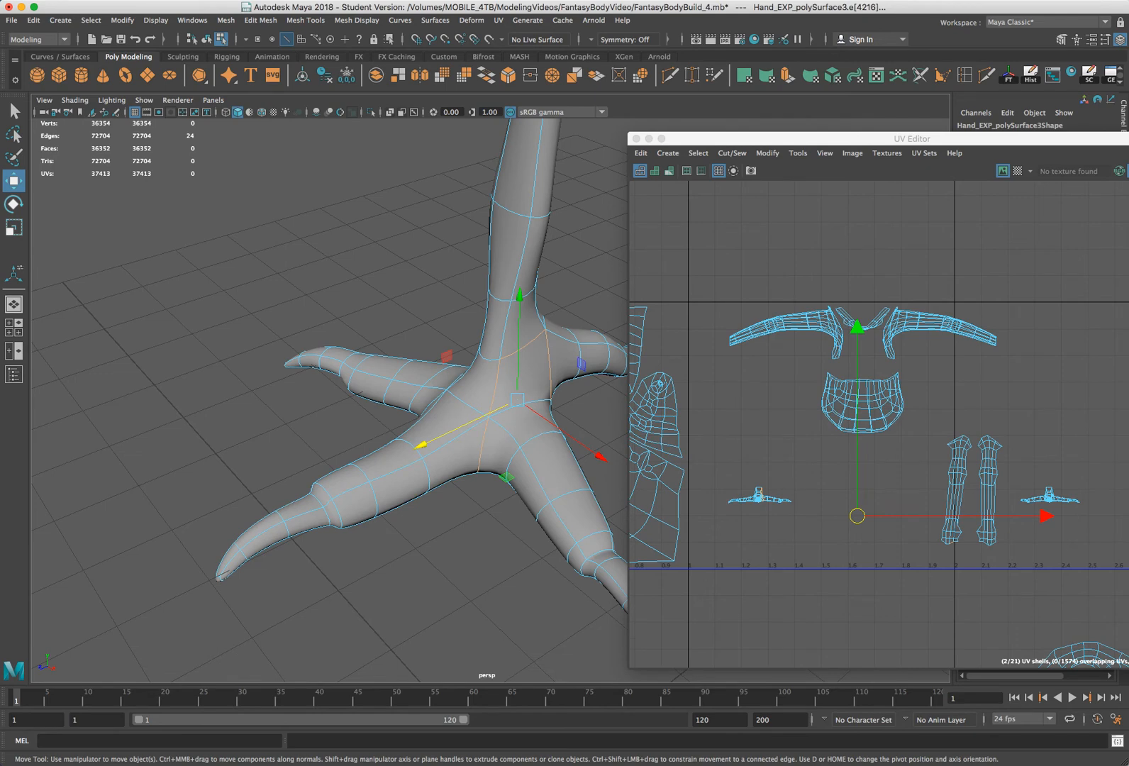
pyautogui.hotkey('ctrl', 'b')
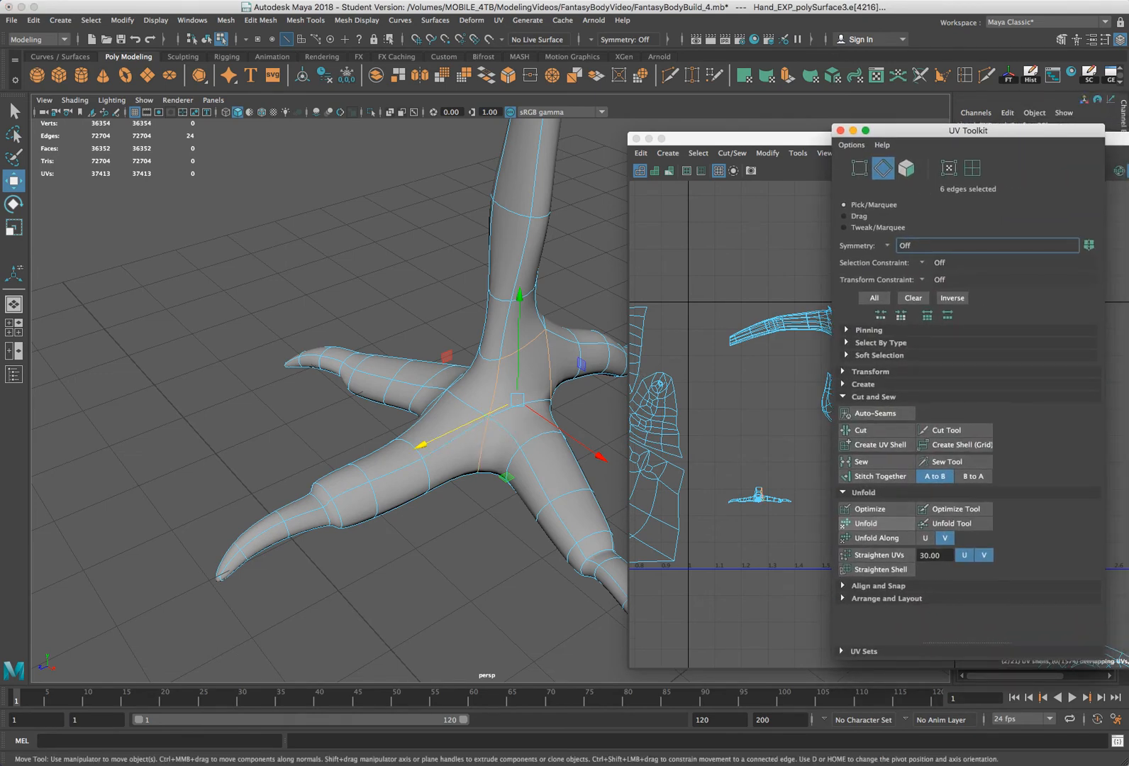
pyautogui.hotkey('ctrl', 'b')
pyautogui.press('4')
pyautogui.click(923, 129)
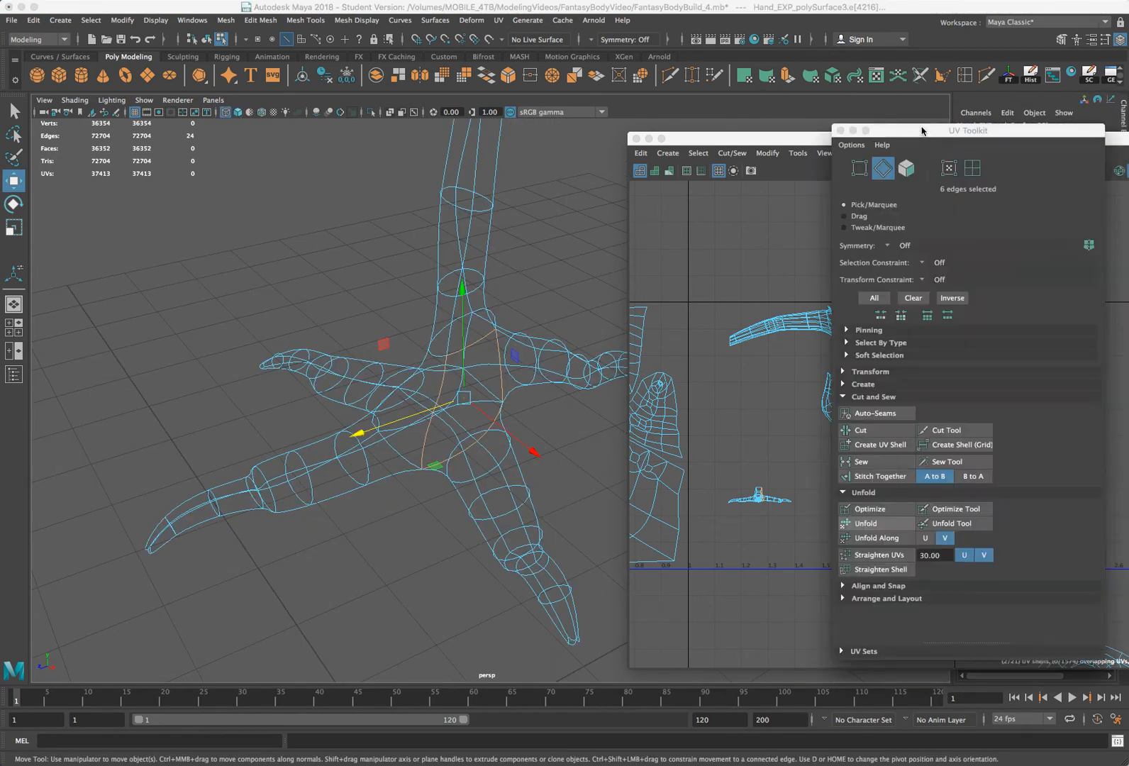
pyautogui.click(879, 431)
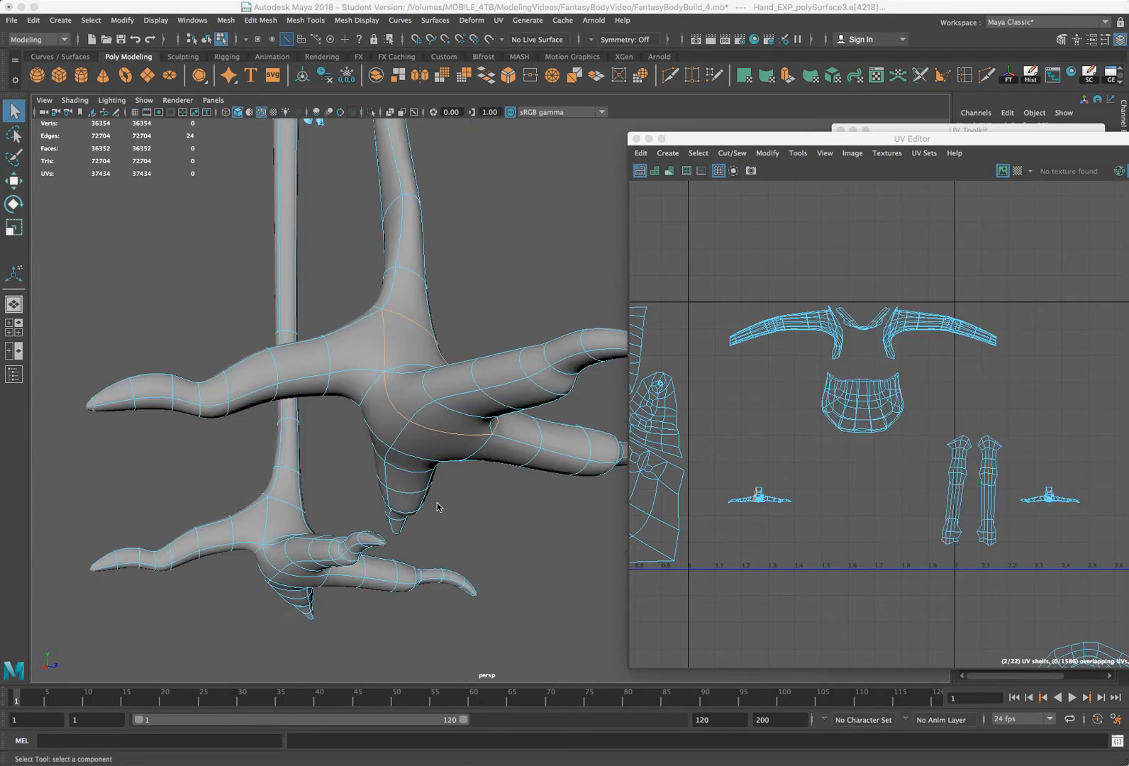
# Cut the matching edge loop around the base of the opposite side toe as a UV seam
pyautogui.moveTo(438, 503)
pyautogui.keyDown('alt'); pyautogui.mouseDown()
pyautogui.moveTo(433, 471)
pyautogui.moveTo(447, 456)
pyautogui.moveTo(399, 474)
pyautogui.mouseUp(); pyautogui.keyUp('alt')
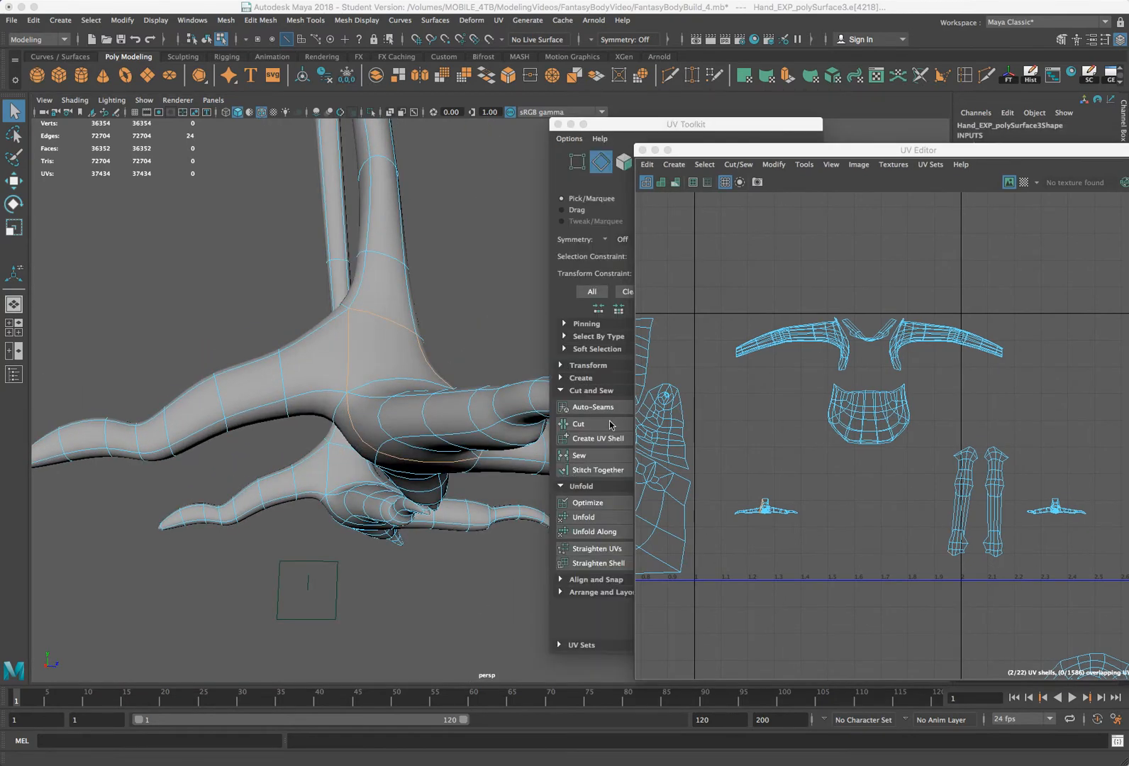
pyautogui.click(599, 424)
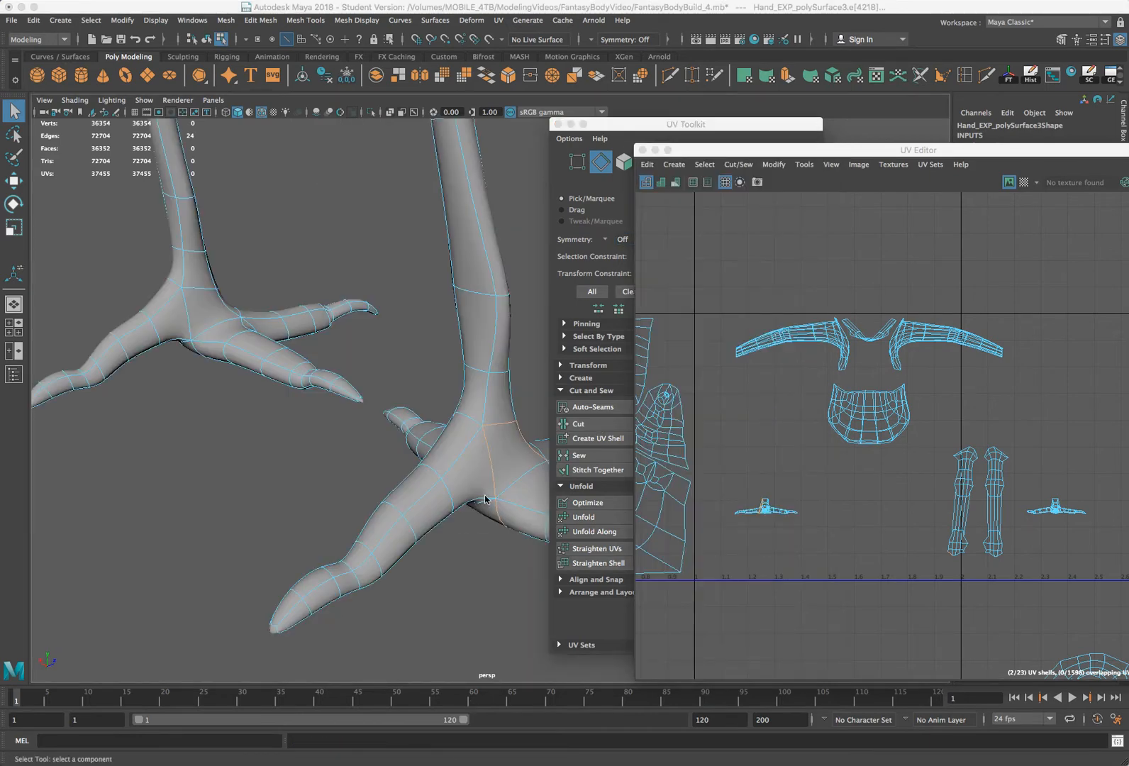
pyautogui.keyDown('alt'); pyautogui.moveTo(485, 499); pyautogui.dragTo(308, 529); pyautogui.keyUp('alt')
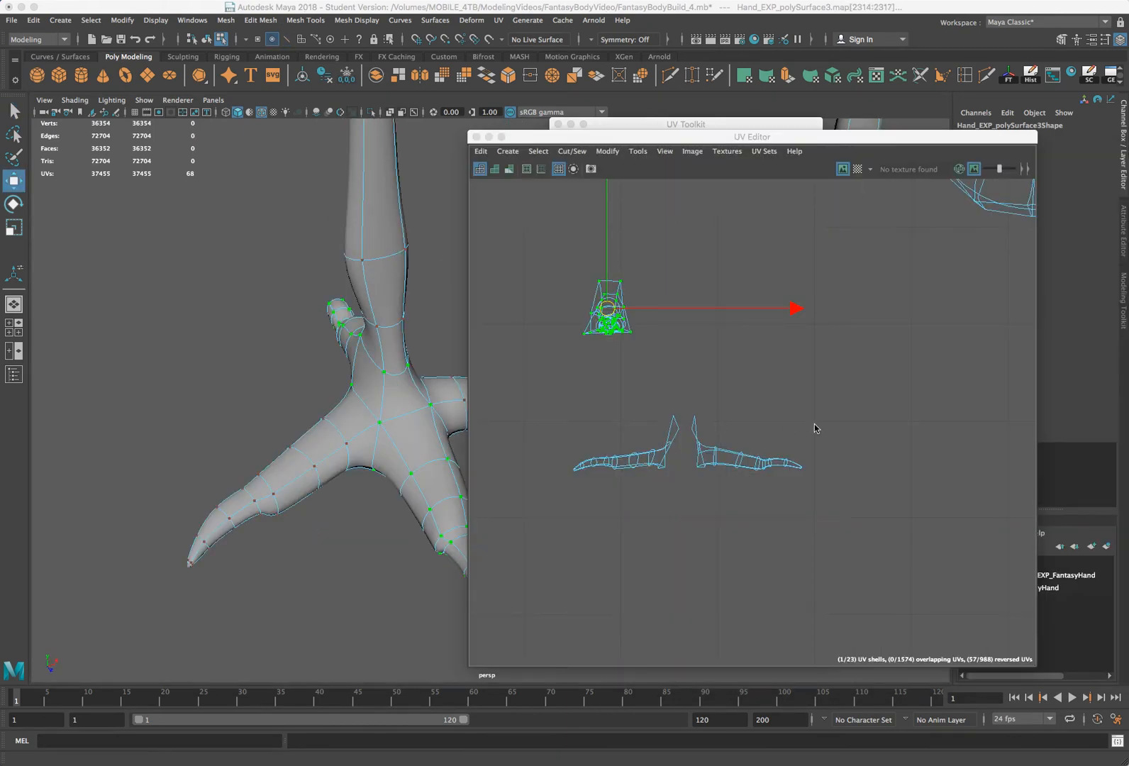
# Select each of the foot's two detached side-toe shells and move them apart, up toward the middle foot shell in UV space
pyautogui.moveTo(833, 399); pyautogui.dragTo(711, 534)
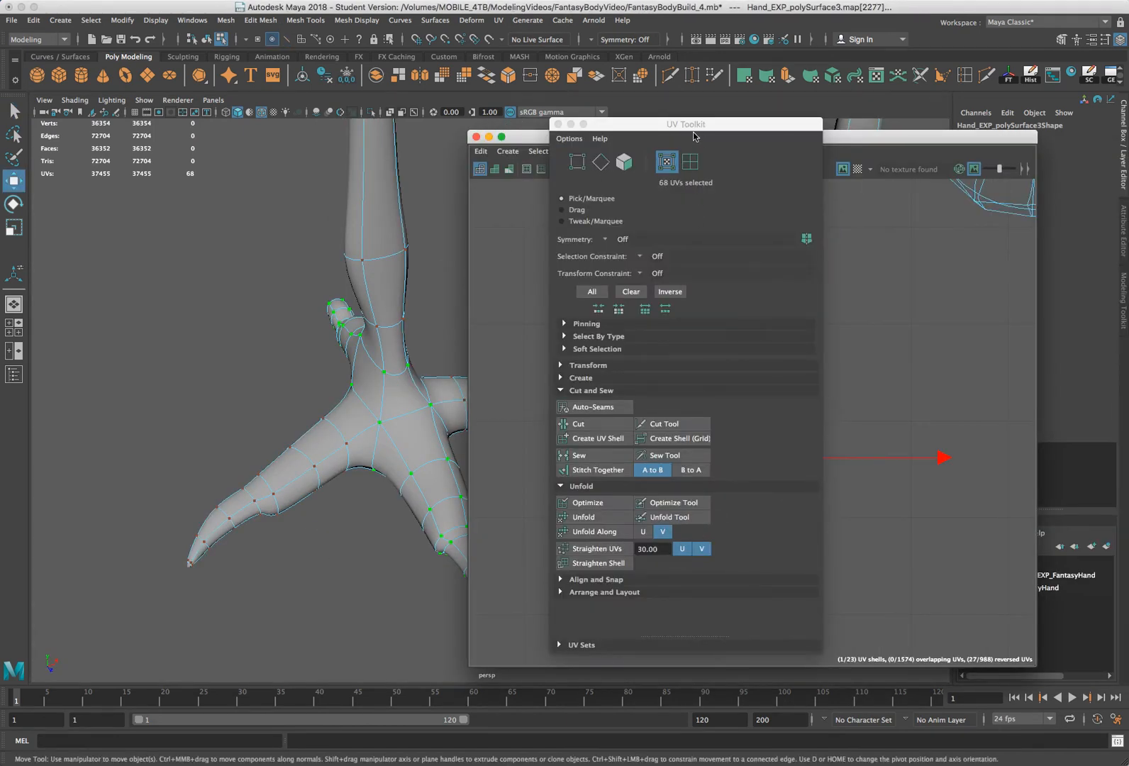
pyautogui.moveTo(691, 125); pyautogui.dragTo(1126, 193)
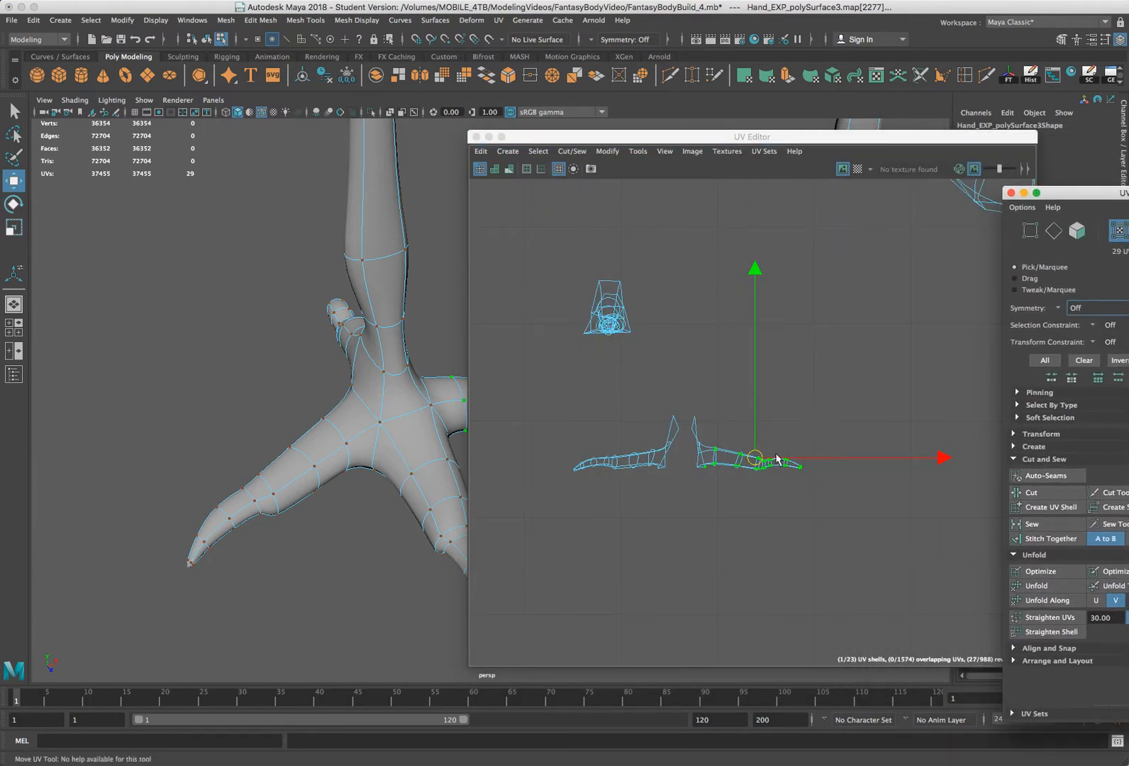
pyautogui.moveTo(828, 390); pyautogui.dragTo(685, 497)
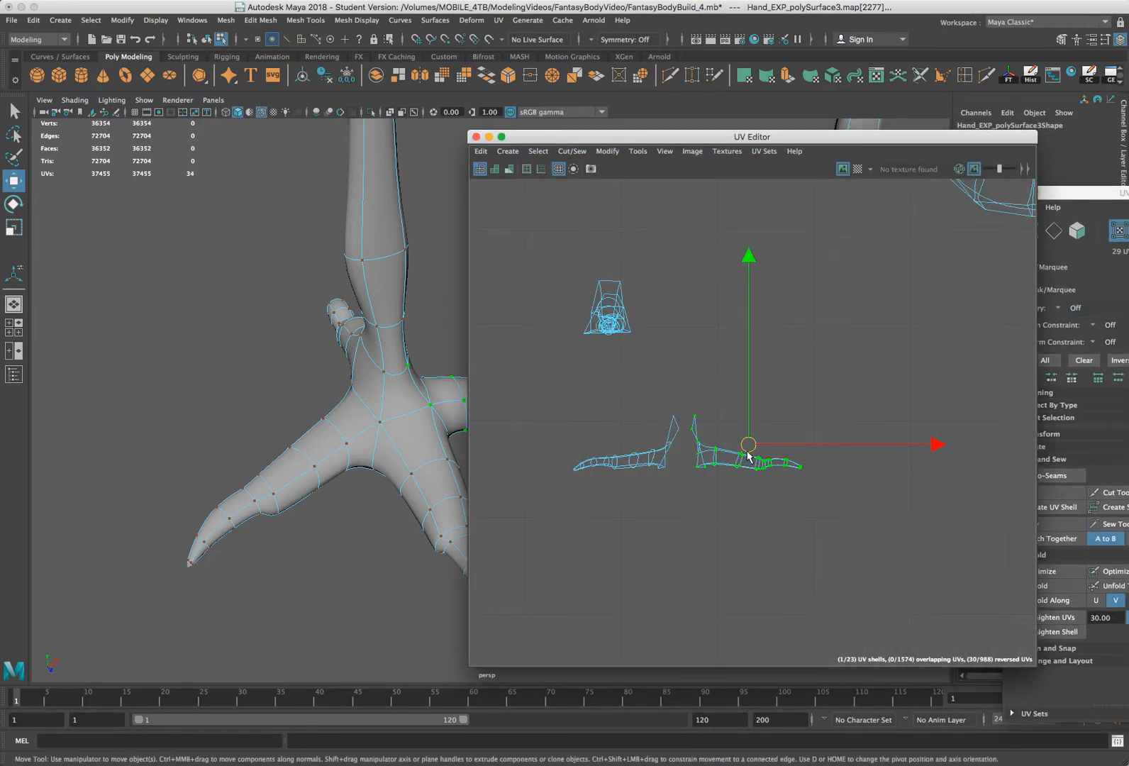
pyautogui.moveTo(748, 444); pyautogui.dragTo(727, 314)
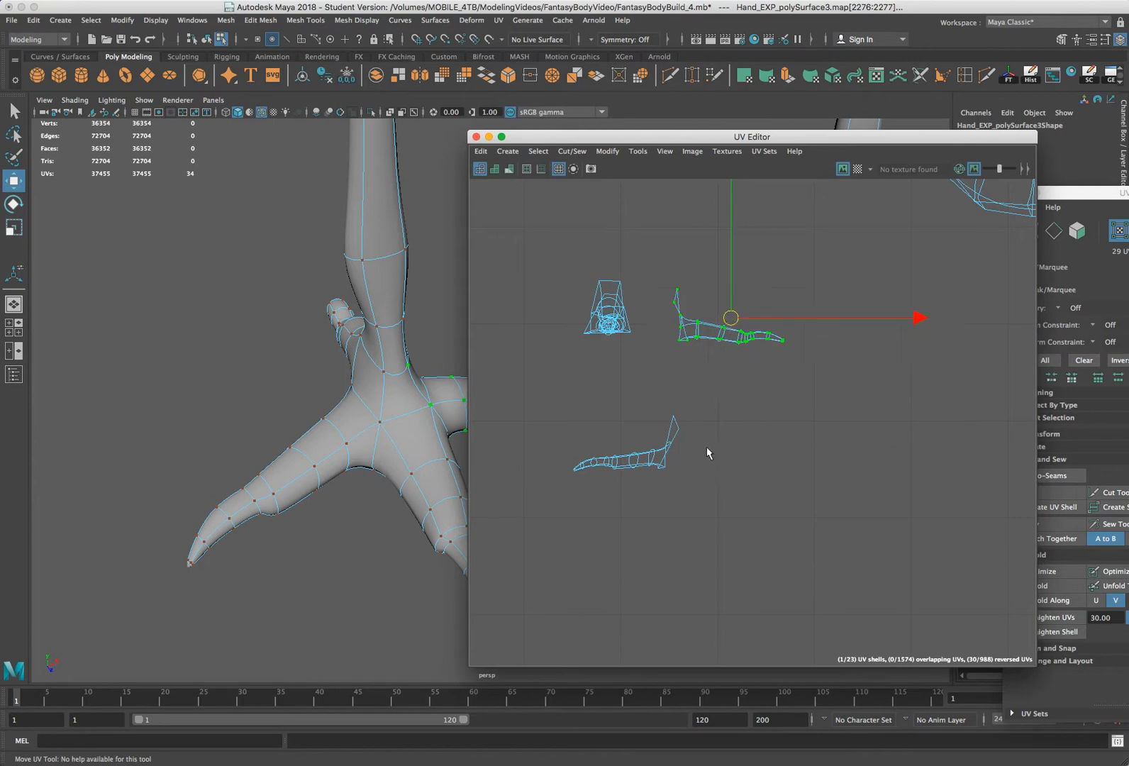
pyautogui.moveTo(626, 467); pyautogui.dragTo(541, 511)
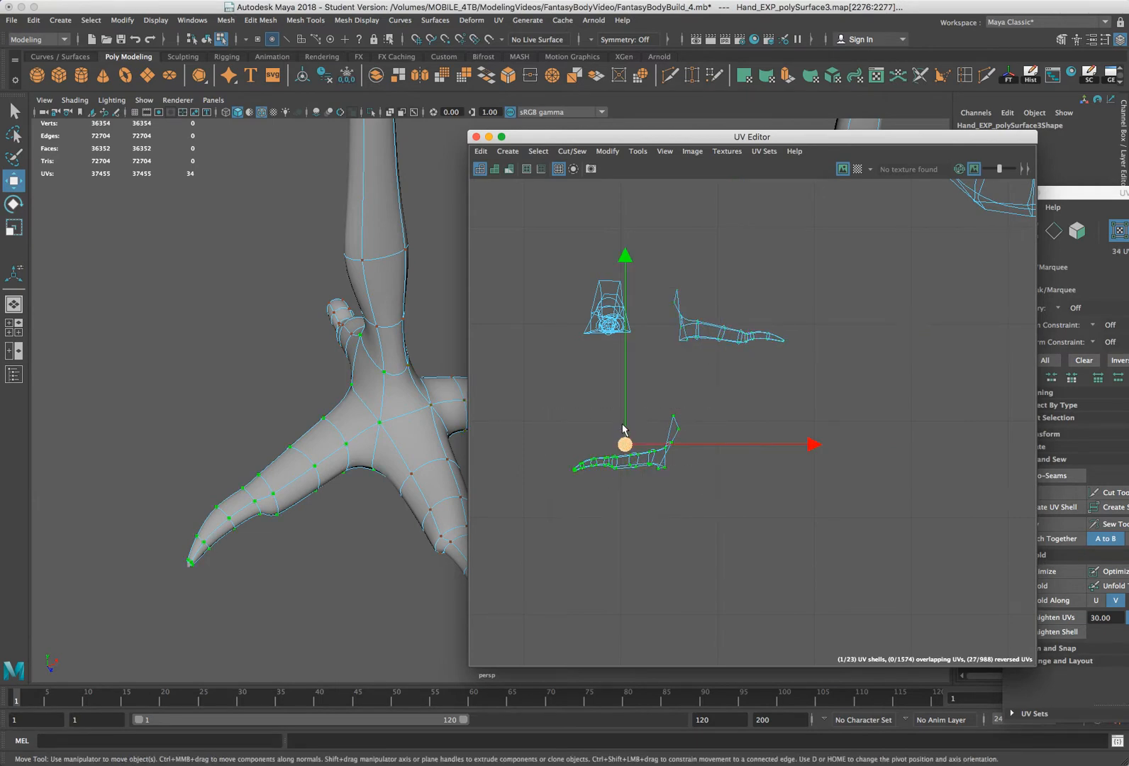
pyautogui.moveTo(622, 441); pyautogui.dragTo(608, 379)
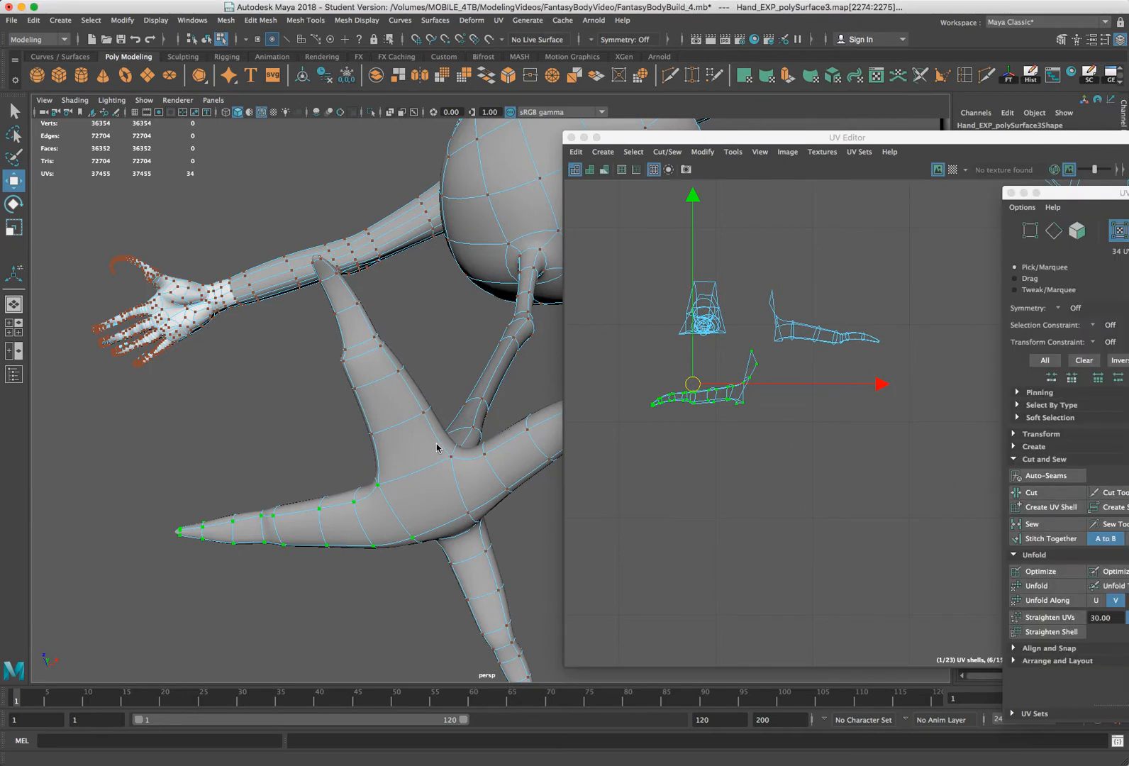
# Select the edges running along the underside of the foot's middle front toe from base to tip and cut them as a UV seam
pyautogui.rightClick(437, 447)
pyautogui.click(438, 441)
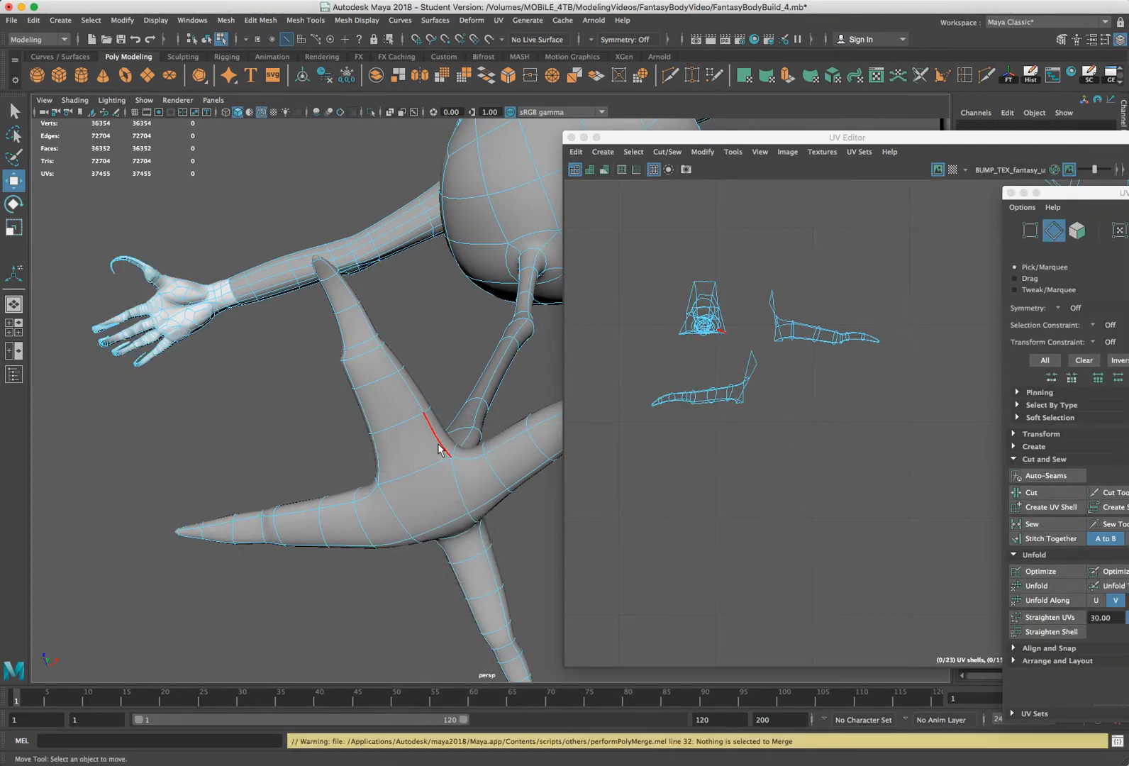
pyautogui.click(412, 389)
pyautogui.keyDown('shift'); pyautogui.click(391, 360); pyautogui.keyUp('shift')
pyautogui.keyDown('shift'); pyautogui.click(379, 342); pyautogui.keyUp('shift')
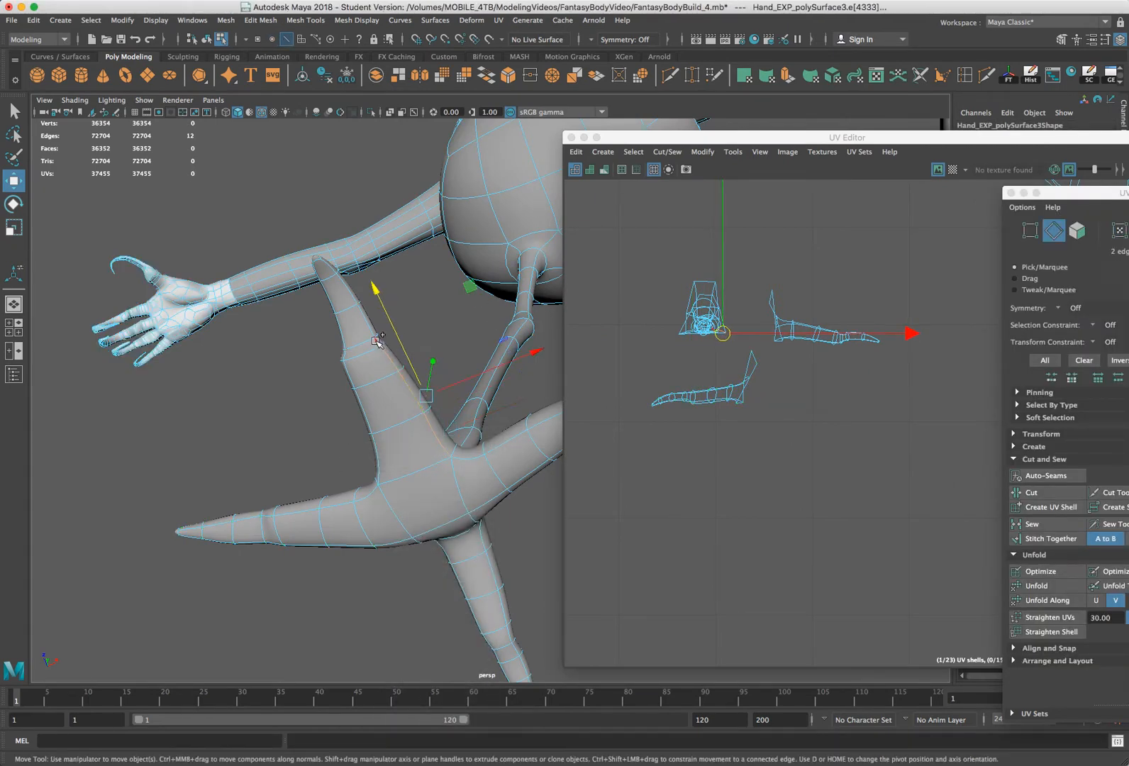
pyautogui.keyDown('shift'); pyautogui.click(370, 332); pyautogui.keyUp('shift')
pyautogui.keyDown('shift'); pyautogui.click(343, 292); pyautogui.keyUp('shift')
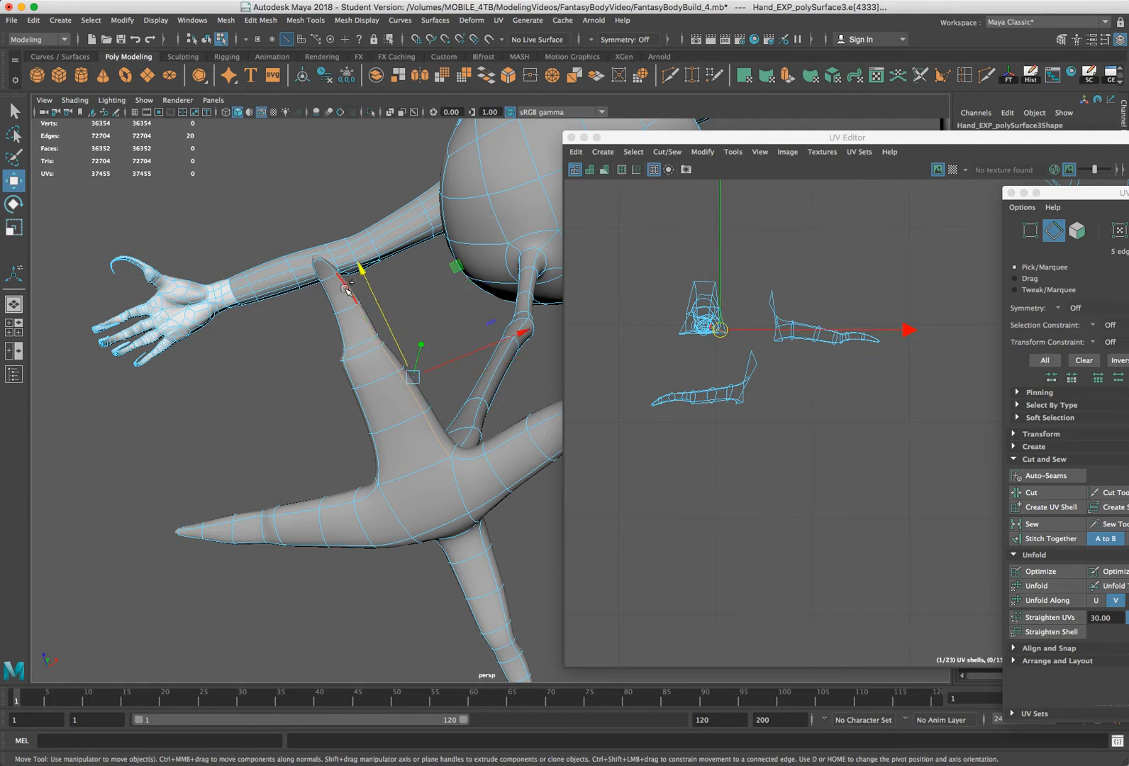
pyautogui.keyDown('shift'); pyautogui.click(332, 271); pyautogui.keyUp('shift')
pyautogui.keyDown('shift'); pyautogui.click(327, 265); pyautogui.keyUp('shift')
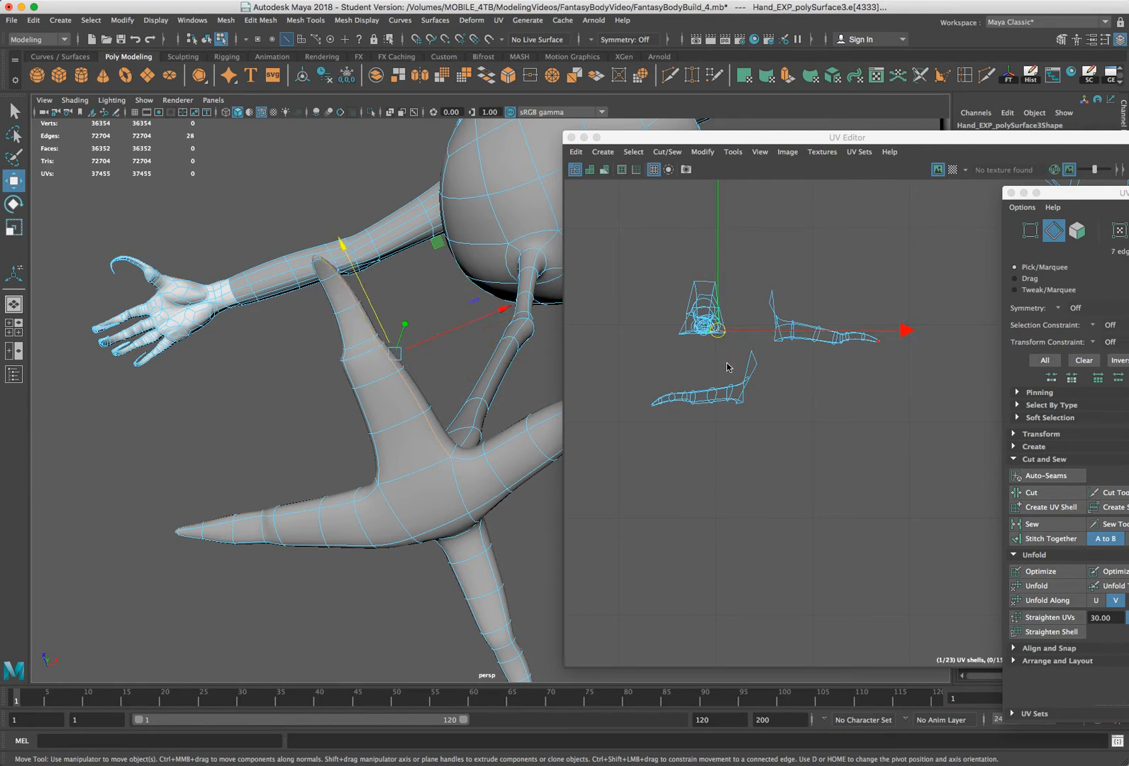
pyautogui.click(1052, 495)
# Cut the lengthwise edges along the undersides of the two side toes as UV seams
pyautogui.click(1052, 495)
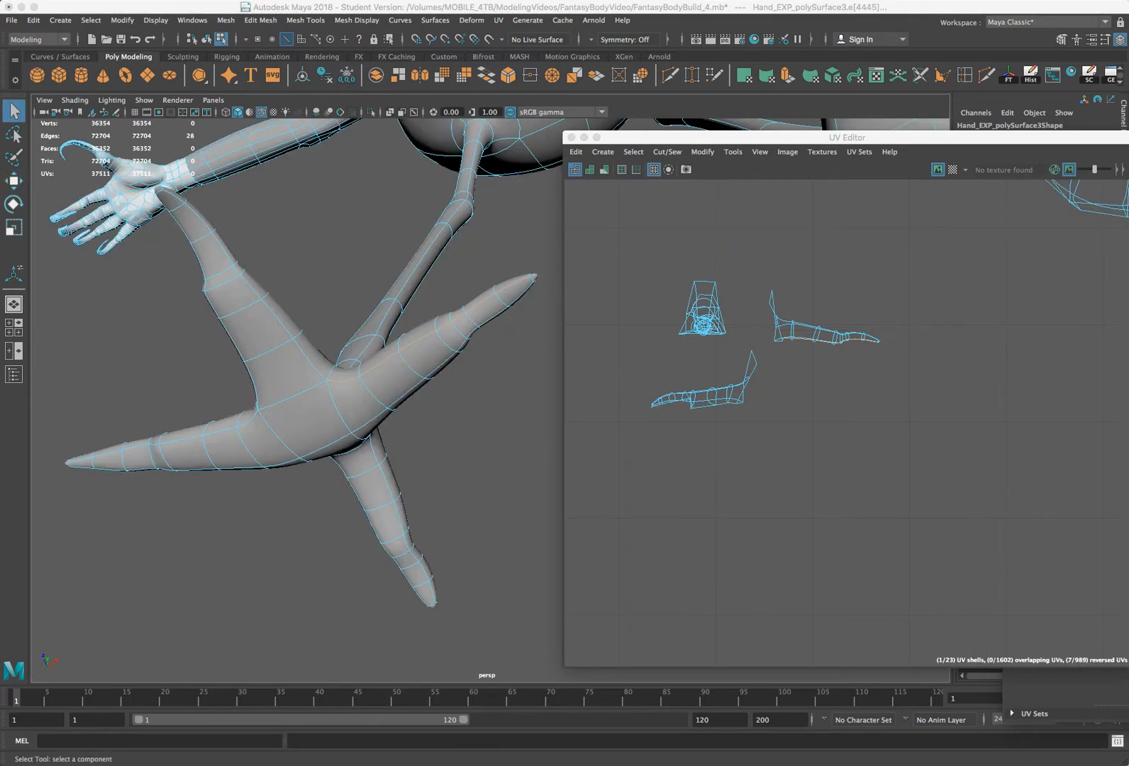
pyautogui.click(1063, 692)
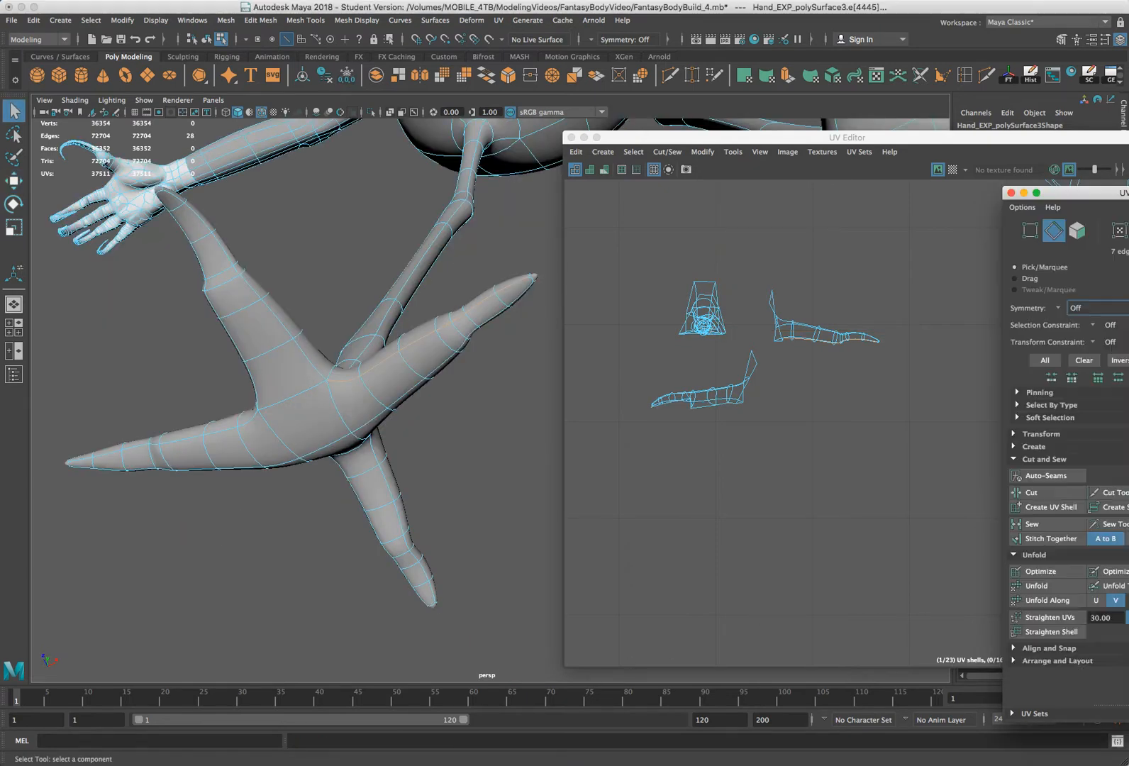
pyautogui.click(1043, 499)
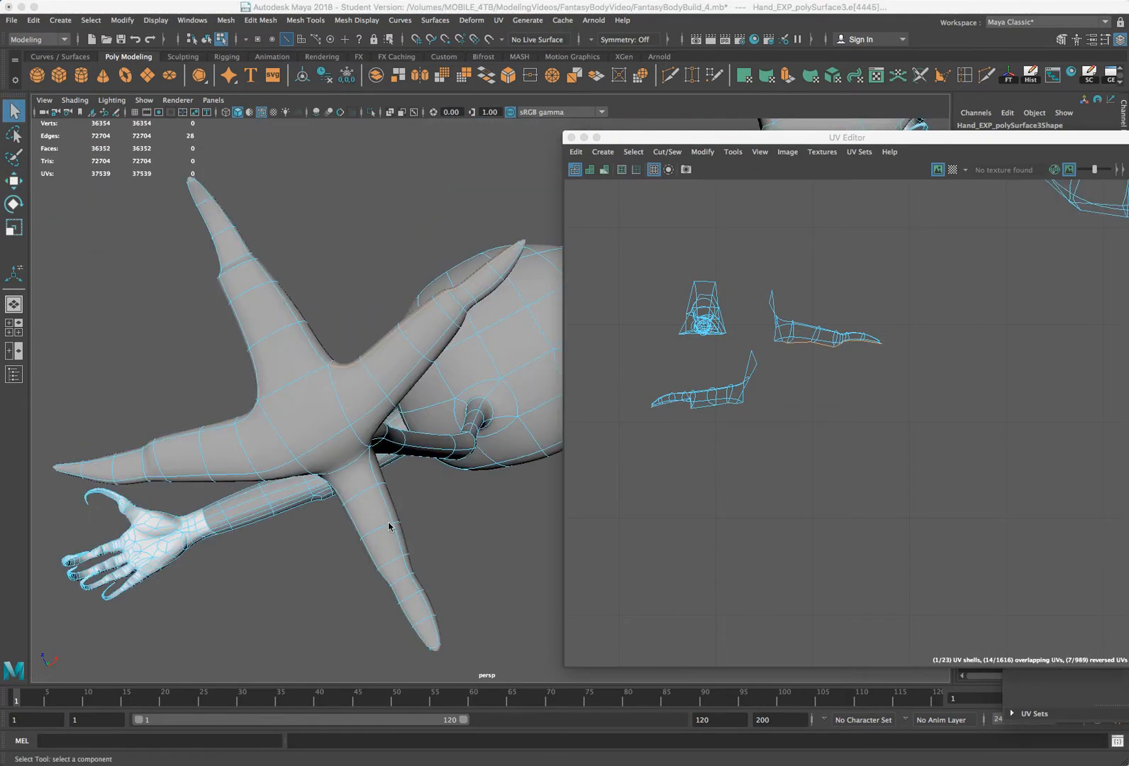
# Select the edges running along the back toe from its base to its tip and cut them as a UV seam
pyautogui.click(369, 471)
pyautogui.rightClick(371, 465)
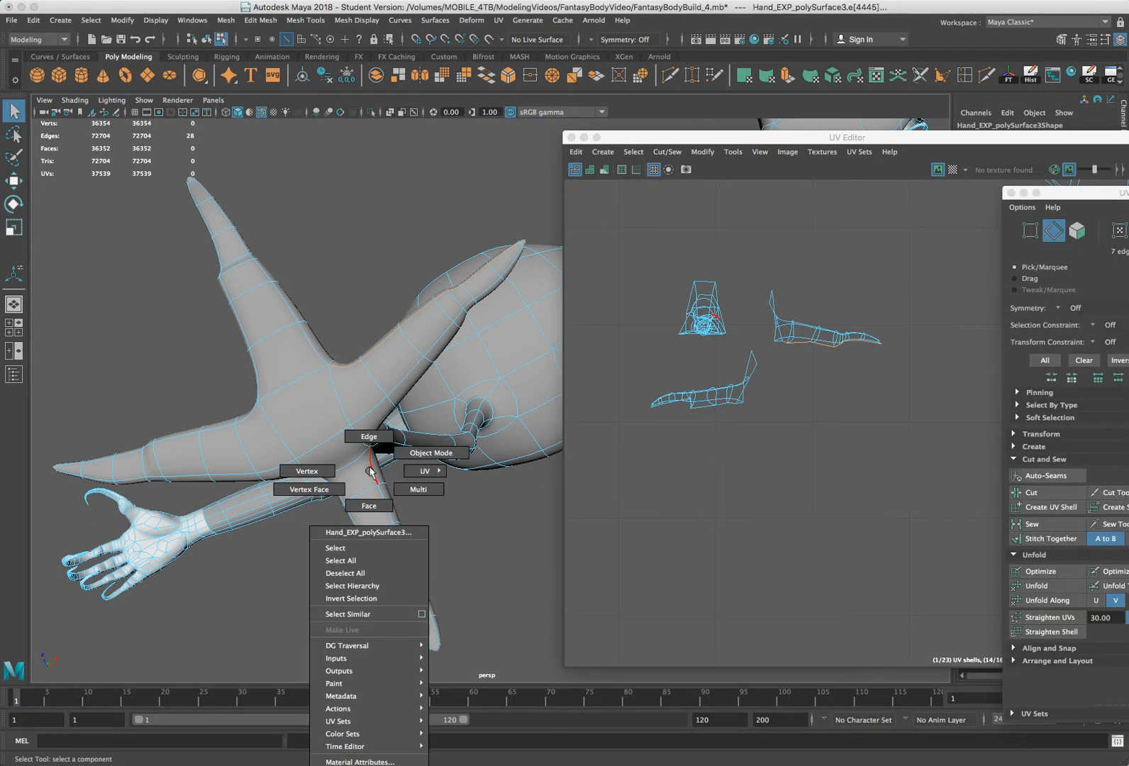
pyautogui.click(372, 469)
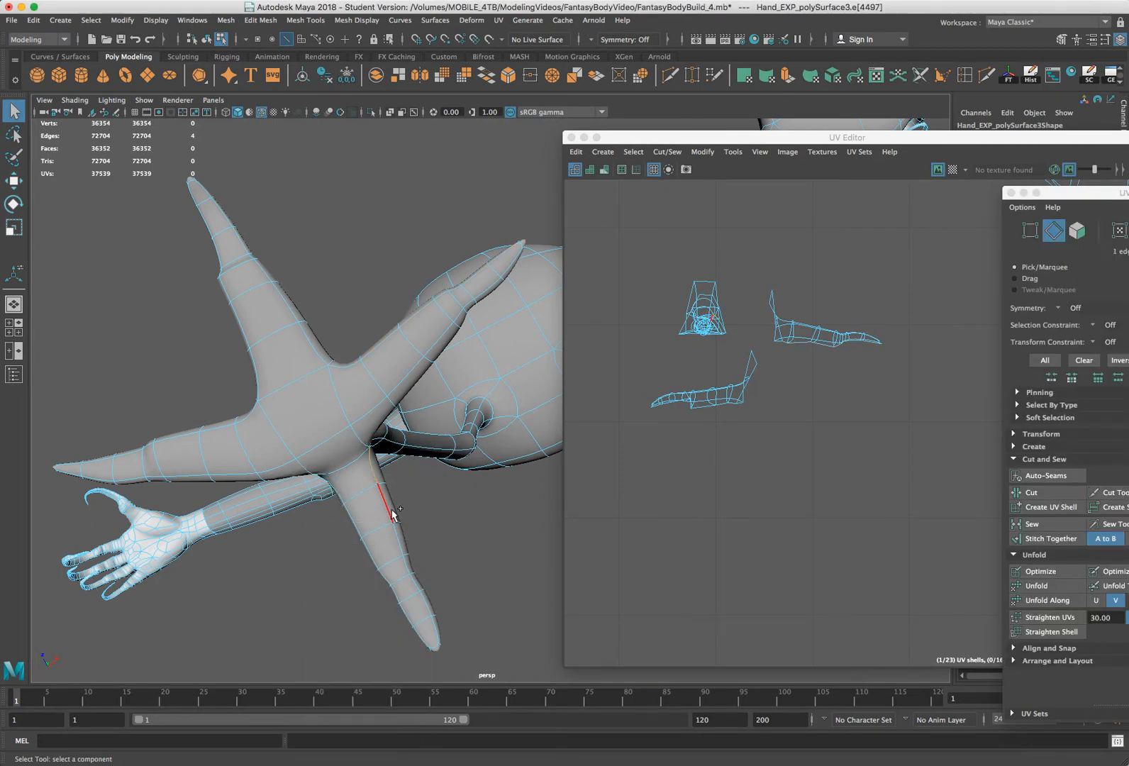
pyautogui.keyDown('shift'); pyautogui.doubleClick(401, 558); pyautogui.keyUp('shift')
pyautogui.keyDown('shift'); pyautogui.doubleClick(406, 575); pyautogui.keyUp('shift')
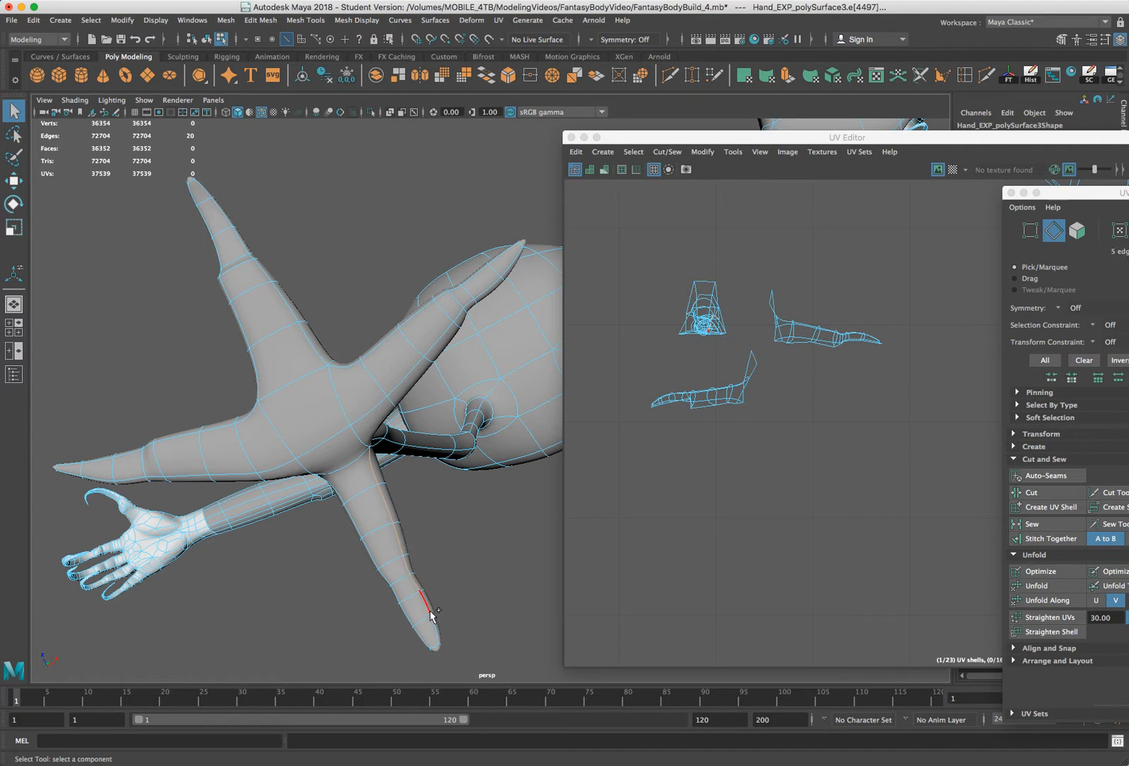
pyautogui.keyDown('shift'); pyautogui.click(441, 639); pyautogui.keyUp('shift')
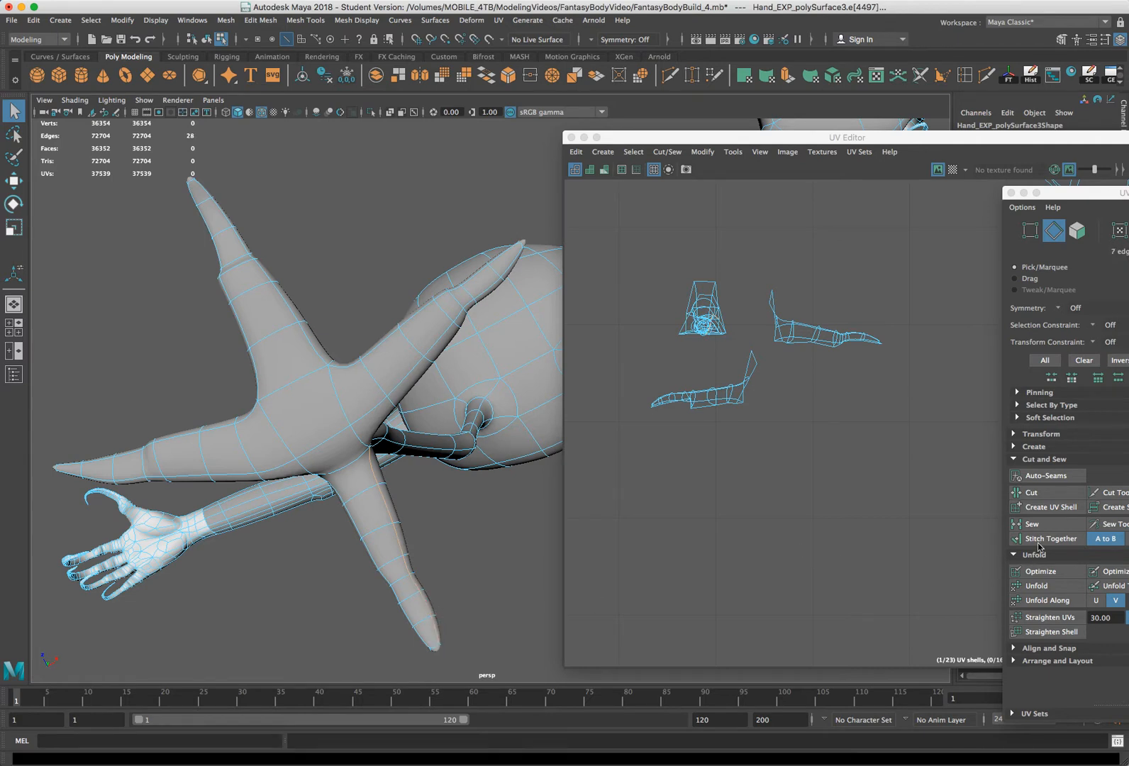
pyautogui.click(1031, 492)
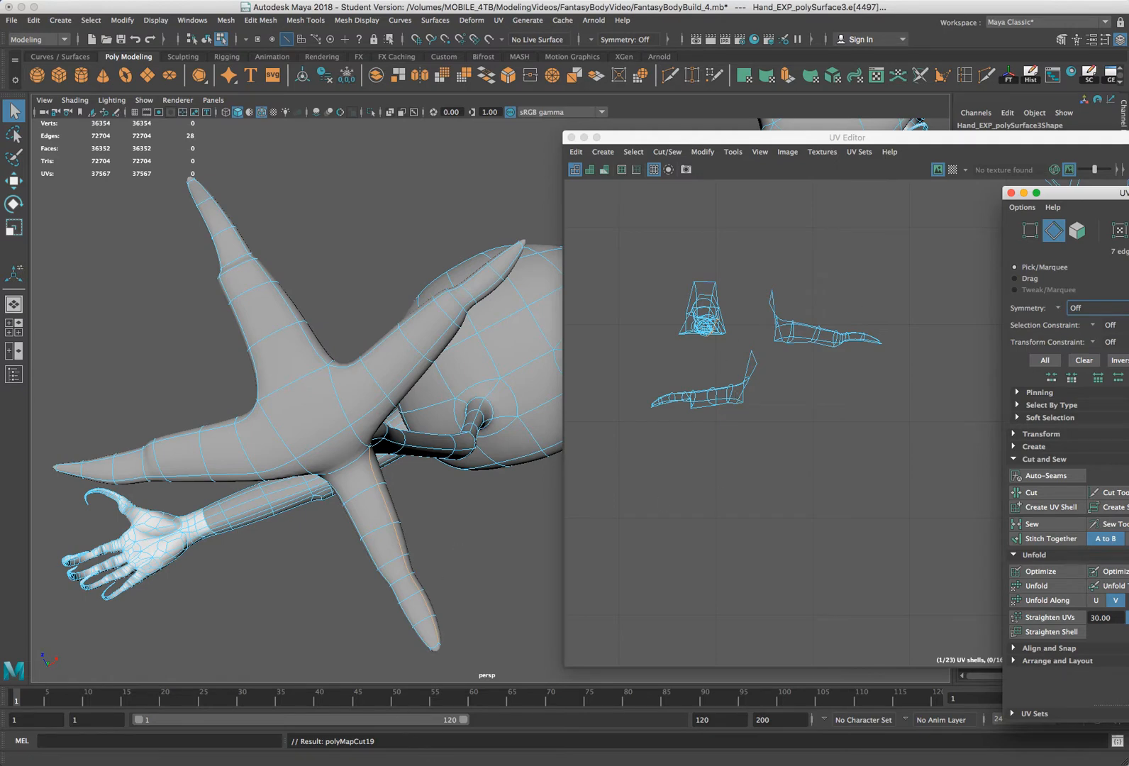
# Select the UVs of each of the foot's two side-toe shells and unfold them one after the other
pyautogui.moveTo(875, 320); pyautogui.dragTo(923, 320, button='right')
pyautogui.moveTo(911, 268); pyautogui.dragTo(766, 377)
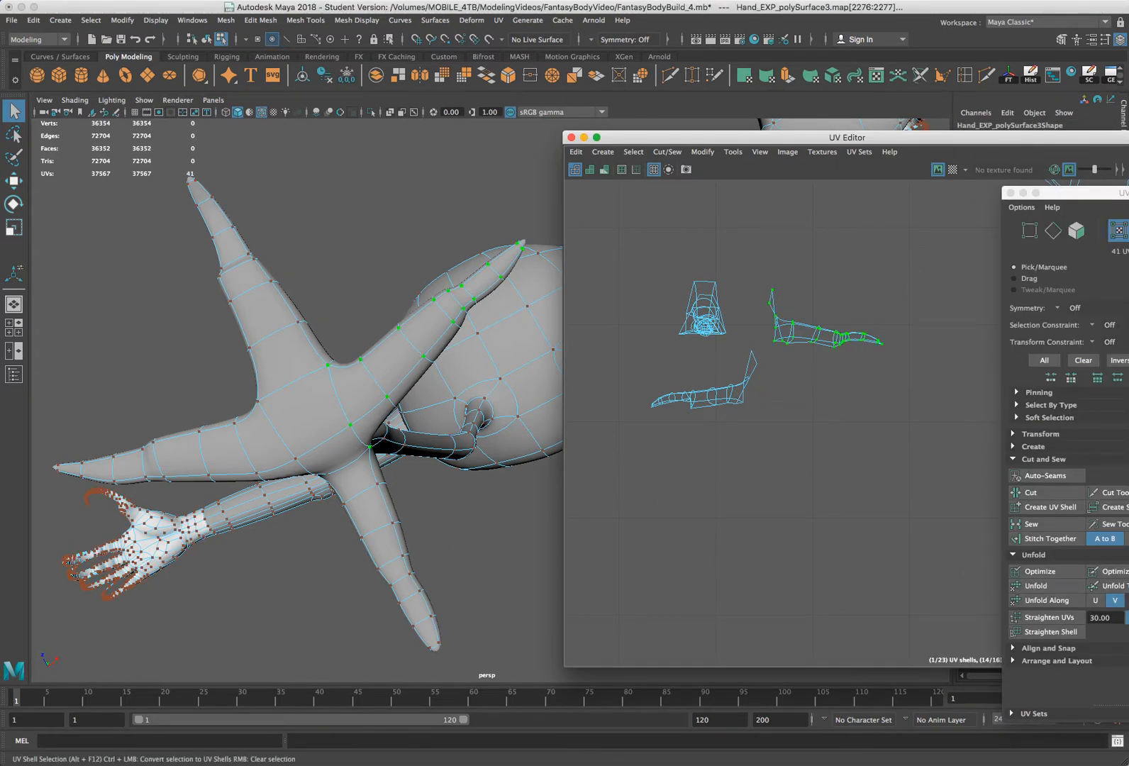
pyautogui.moveTo(1063, 192); pyautogui.dragTo(978, 186)
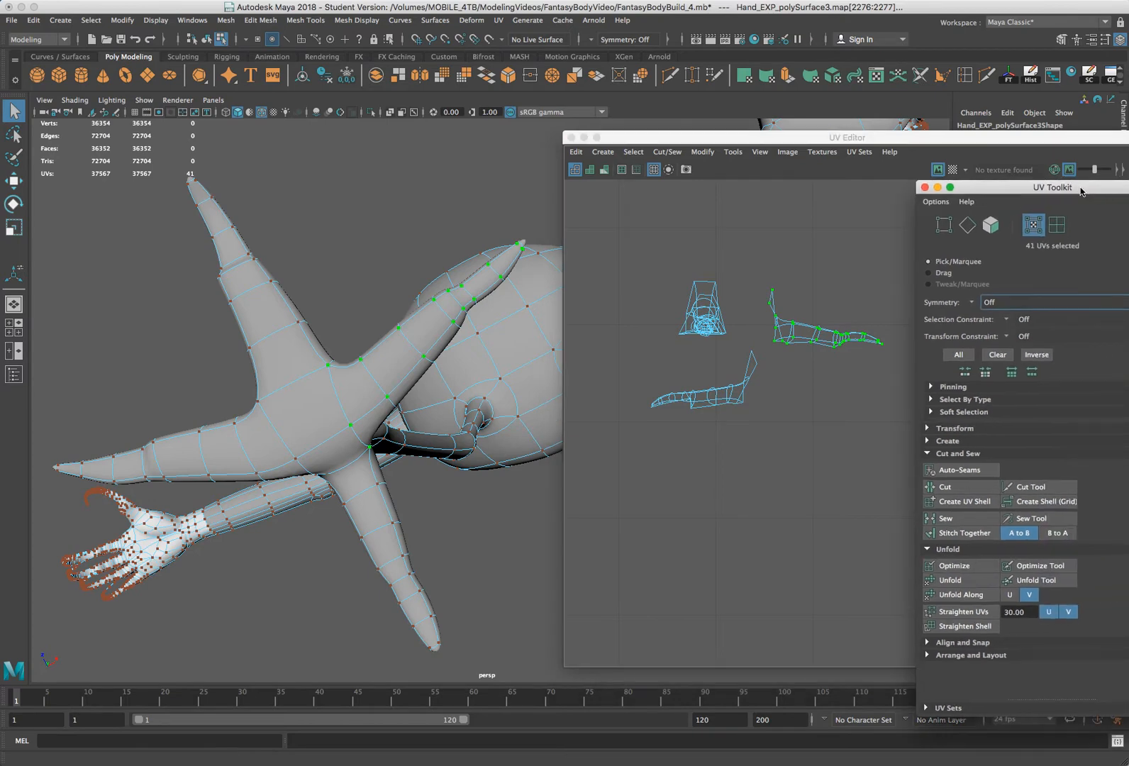
pyautogui.click(950, 579)
pyautogui.click(753, 367)
pyautogui.moveTo(763, 347); pyautogui.dragTo(643, 447)
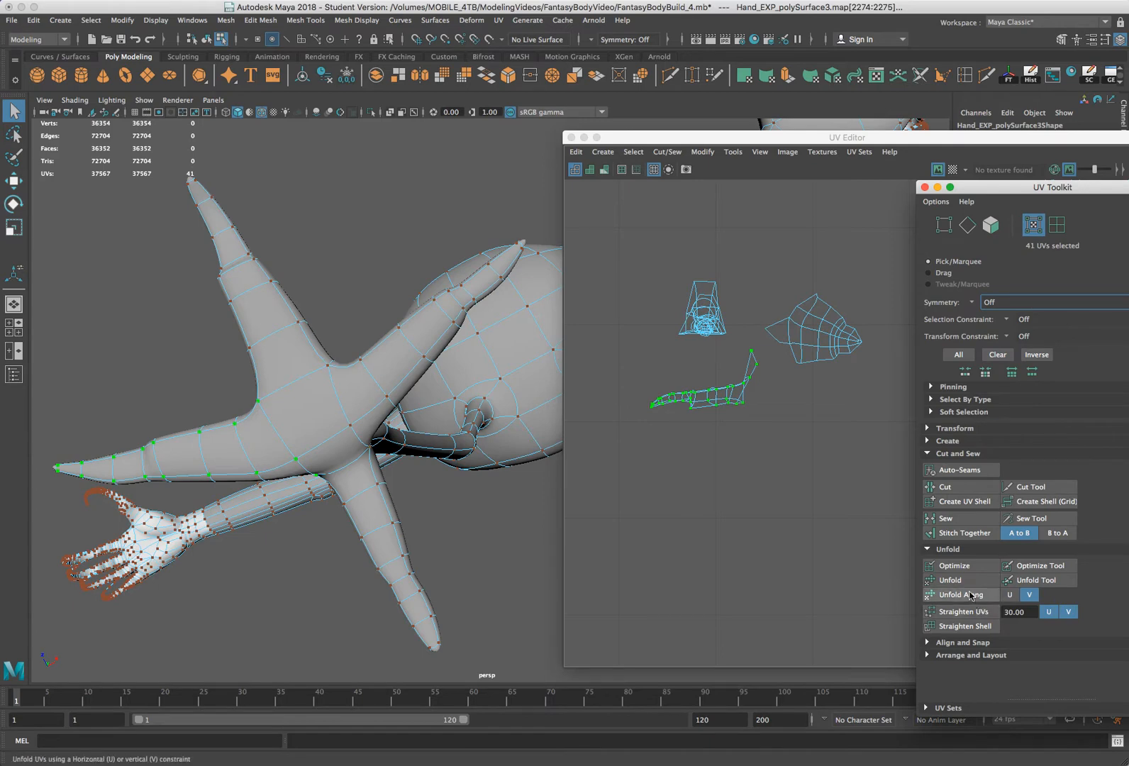
pyautogui.click(953, 580)
# Try to unfold the single shell that joins the middle front toe, the sole and the back toe
pyautogui.moveTo(748, 265); pyautogui.dragTo(661, 350)
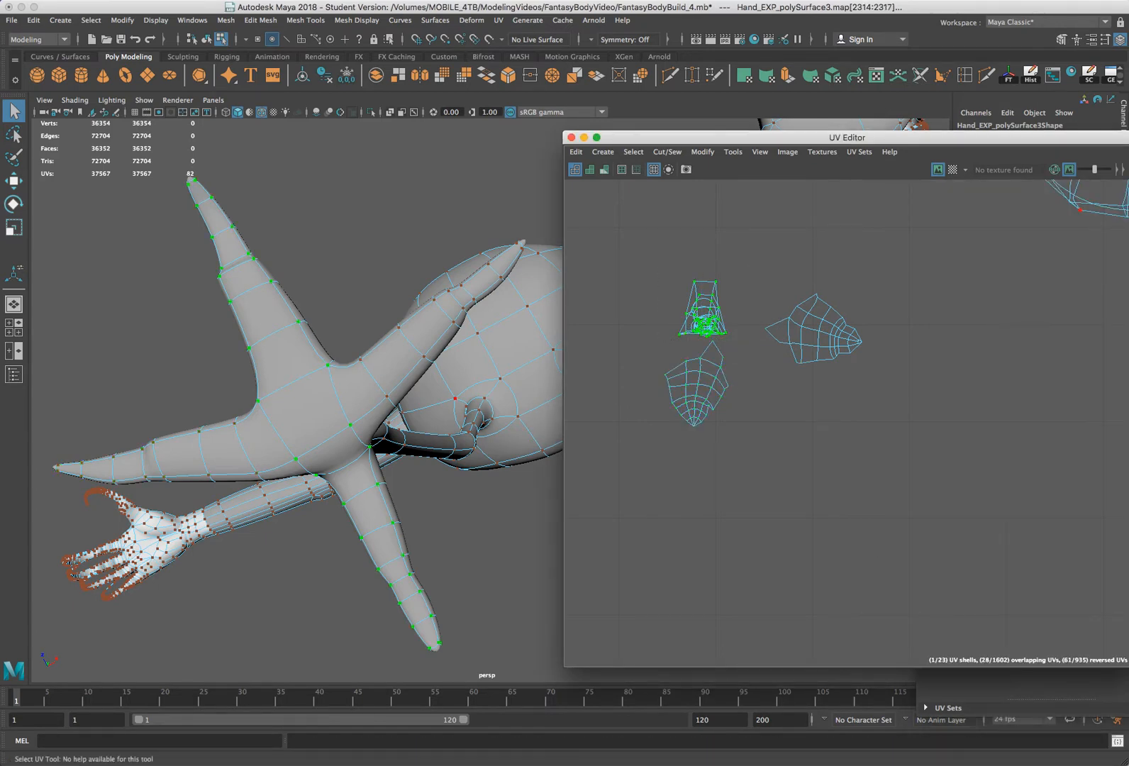
pyautogui.click(993, 684)
pyautogui.click(982, 582)
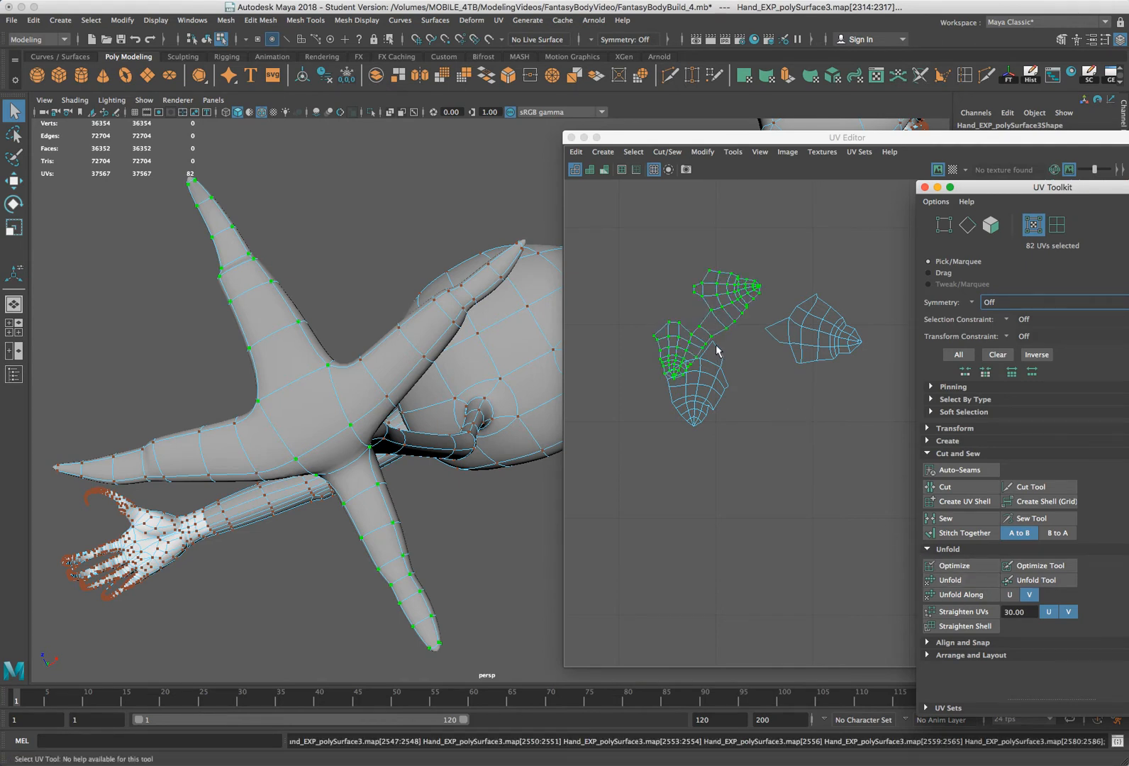
pyautogui.rightClick(731, 303)
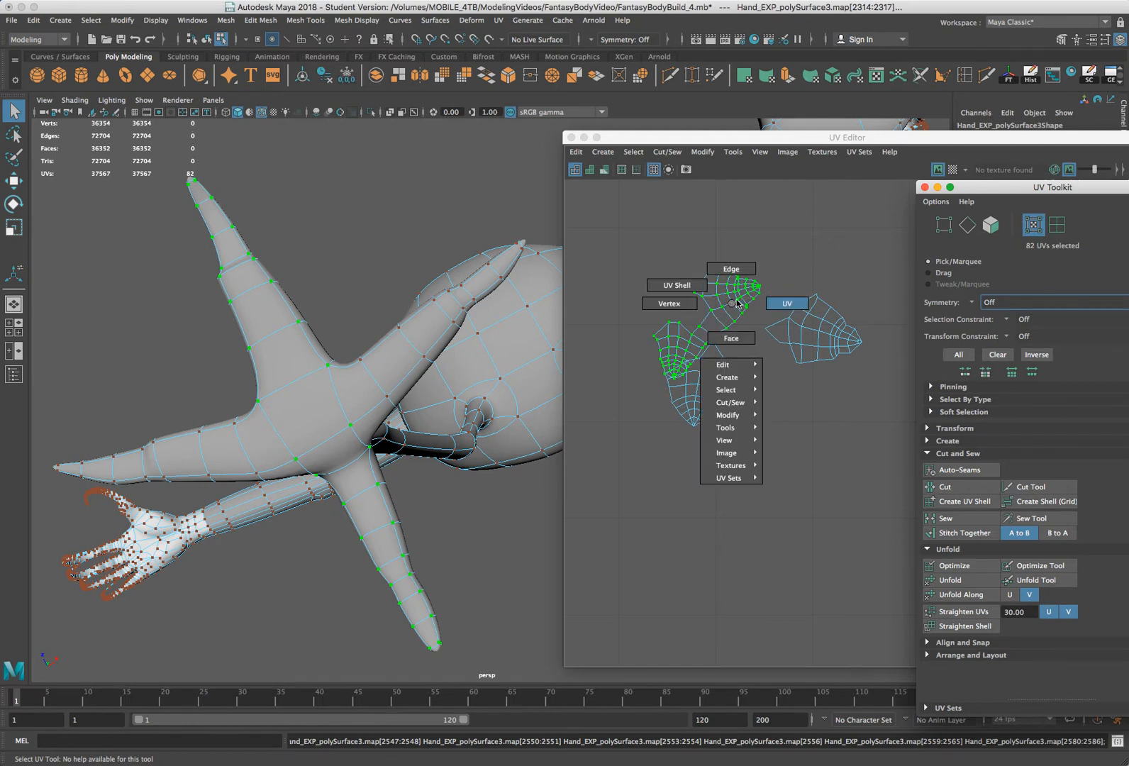
pyautogui.moveTo(736, 304); pyautogui.dragTo(736, 305, button='right')
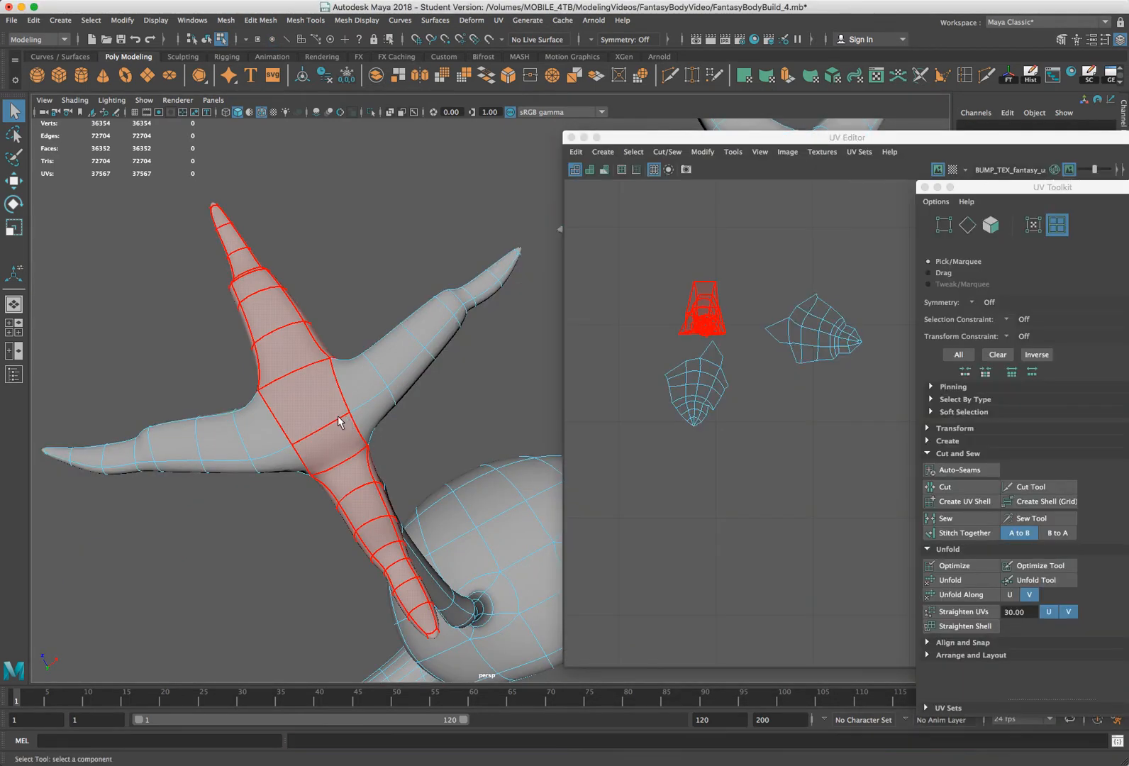
# Examine from below, the front and the sides how the foot's toe shells border one another, looking for a place to split the middle shell
pyautogui.click(337, 431)
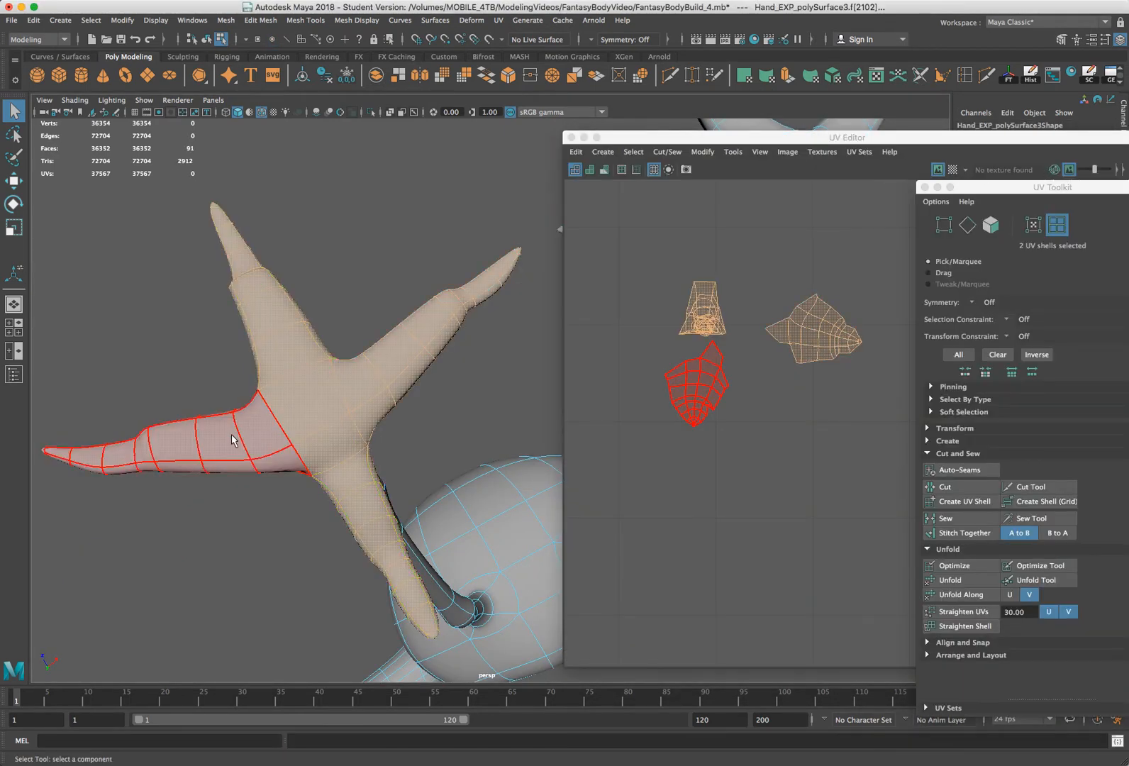
pyautogui.click(387, 384)
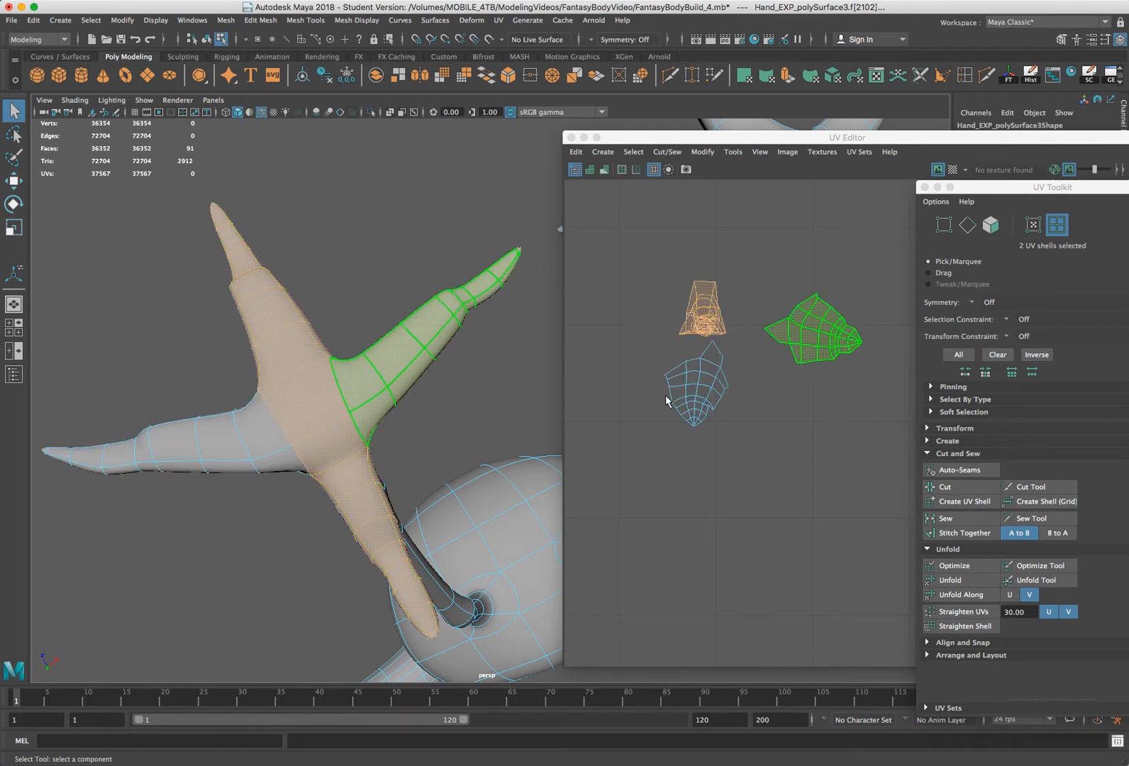
pyautogui.click(741, 332)
pyautogui.click(316, 394)
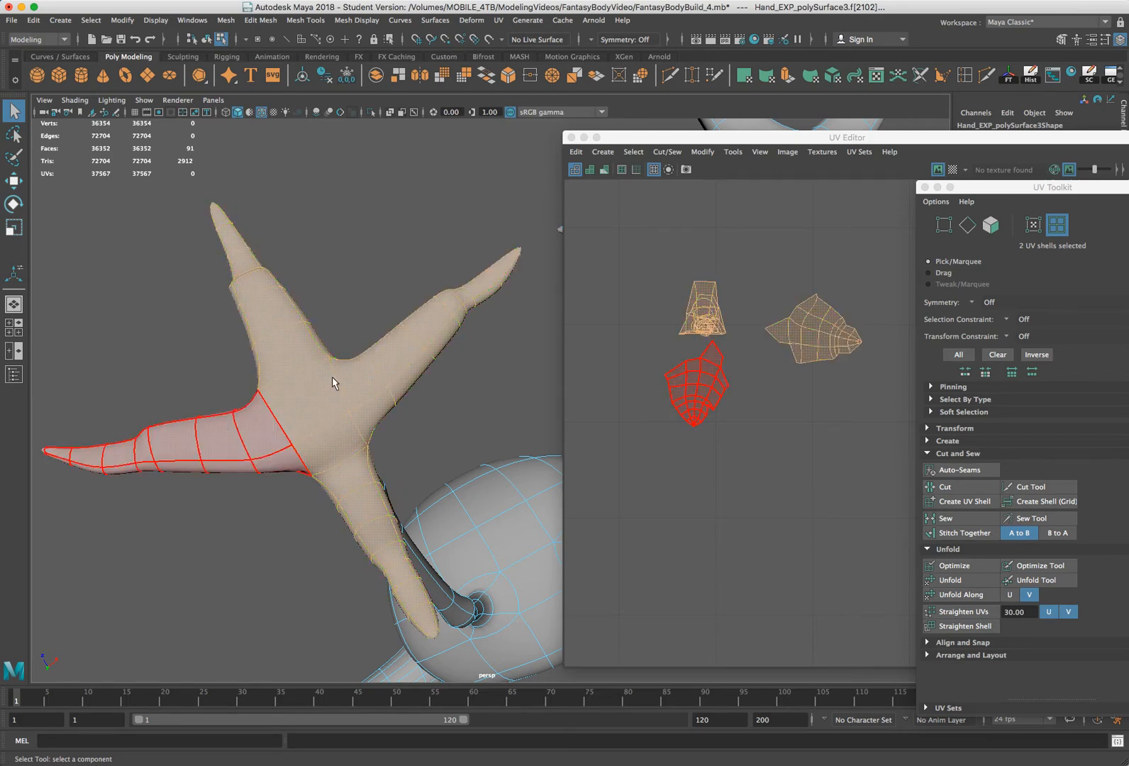
pyautogui.keyDown('alt'); pyautogui.moveTo(332, 376); pyautogui.dragTo(388, 460); pyautogui.keyUp('alt')
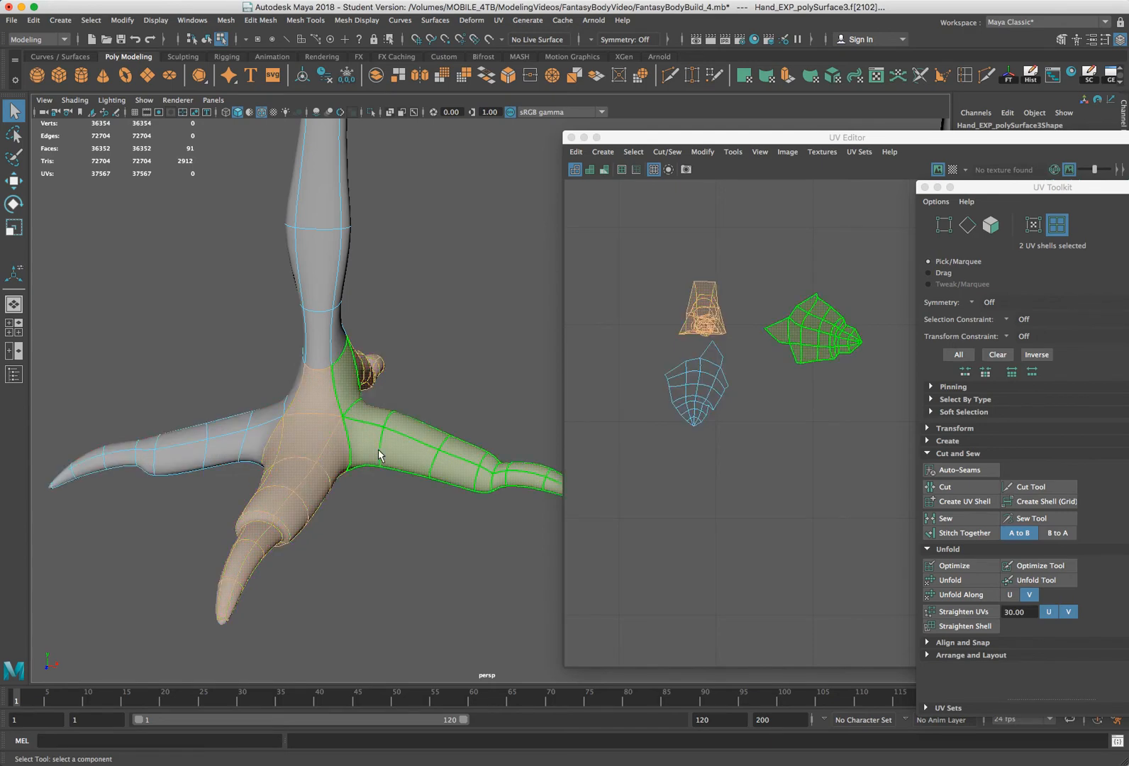
pyautogui.keyDown('alt'); pyautogui.moveTo(437, 424); pyautogui.dragTo(343, 420); pyautogui.keyUp('alt')
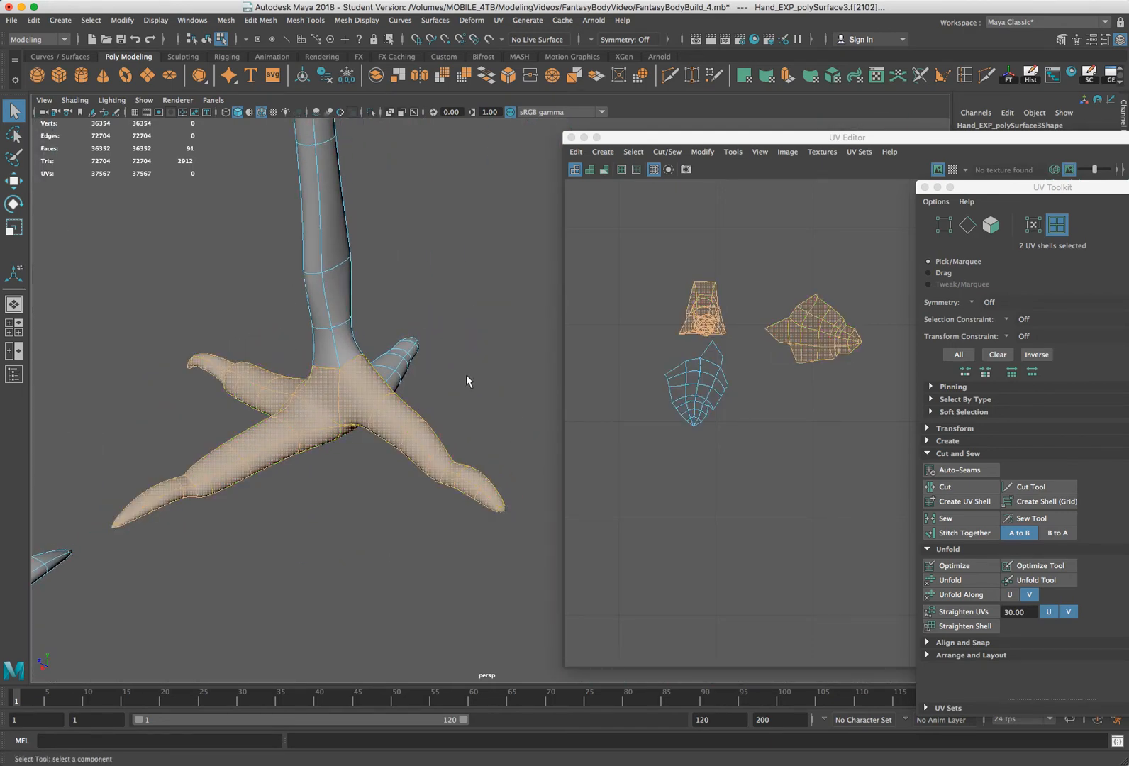
pyautogui.keyDown('alt'); pyautogui.moveTo(465, 382); pyautogui.dragTo(365, 378); pyautogui.keyUp('alt')
pyautogui.keyDown('alt'); pyautogui.moveTo(365, 378); pyautogui.dragTo(416, 312, button='middle'); pyautogui.keyUp('alt')
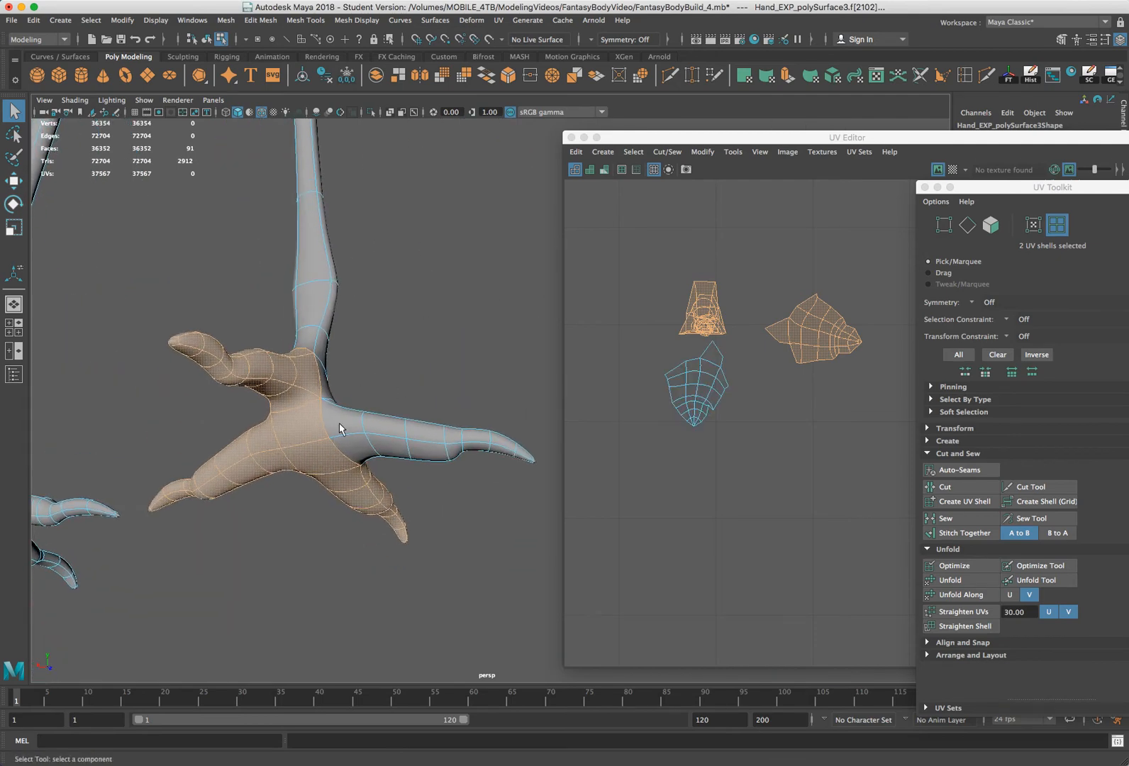
pyautogui.keyDown('alt'); pyautogui.moveTo(416, 312); pyautogui.dragTo(305, 440); pyautogui.keyUp('alt')
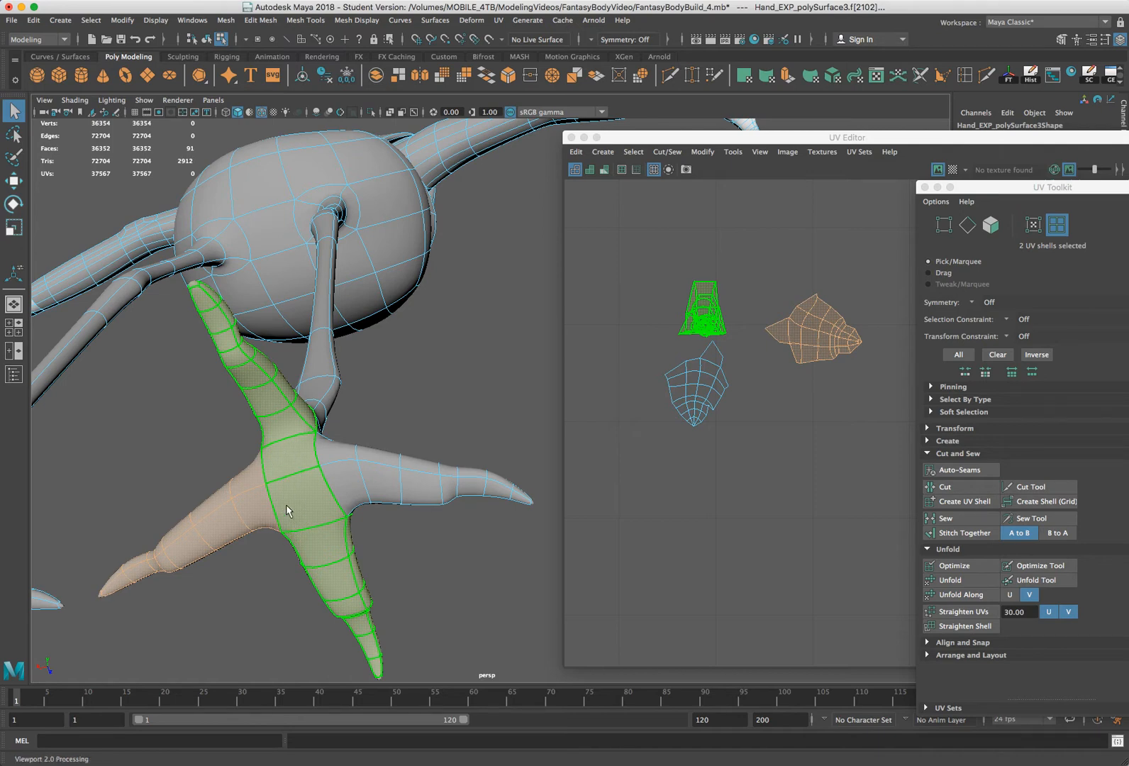
# Cut a UV seam around the base of the foot's middle front toe and unfold the two shells it separates
pyautogui.keyDown('alt'); pyautogui.moveTo(335, 509); pyautogui.dragTo(360, 448); pyautogui.keyUp('alt')
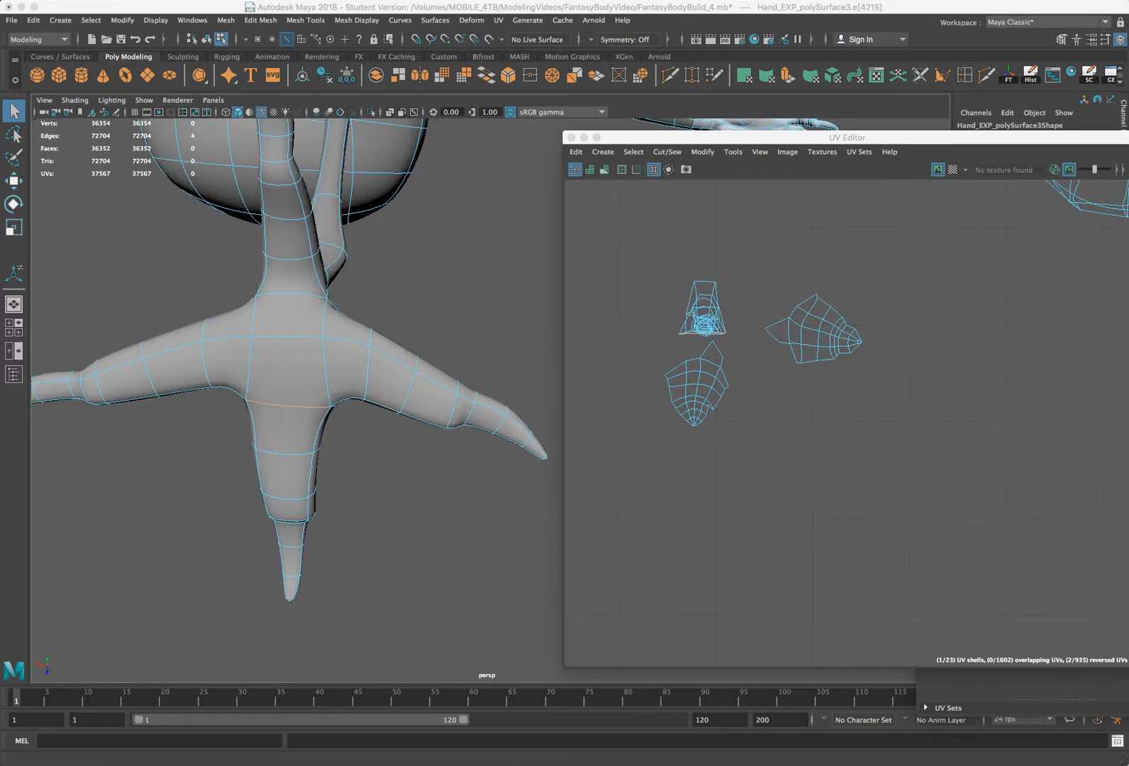
pyautogui.click(923, 702)
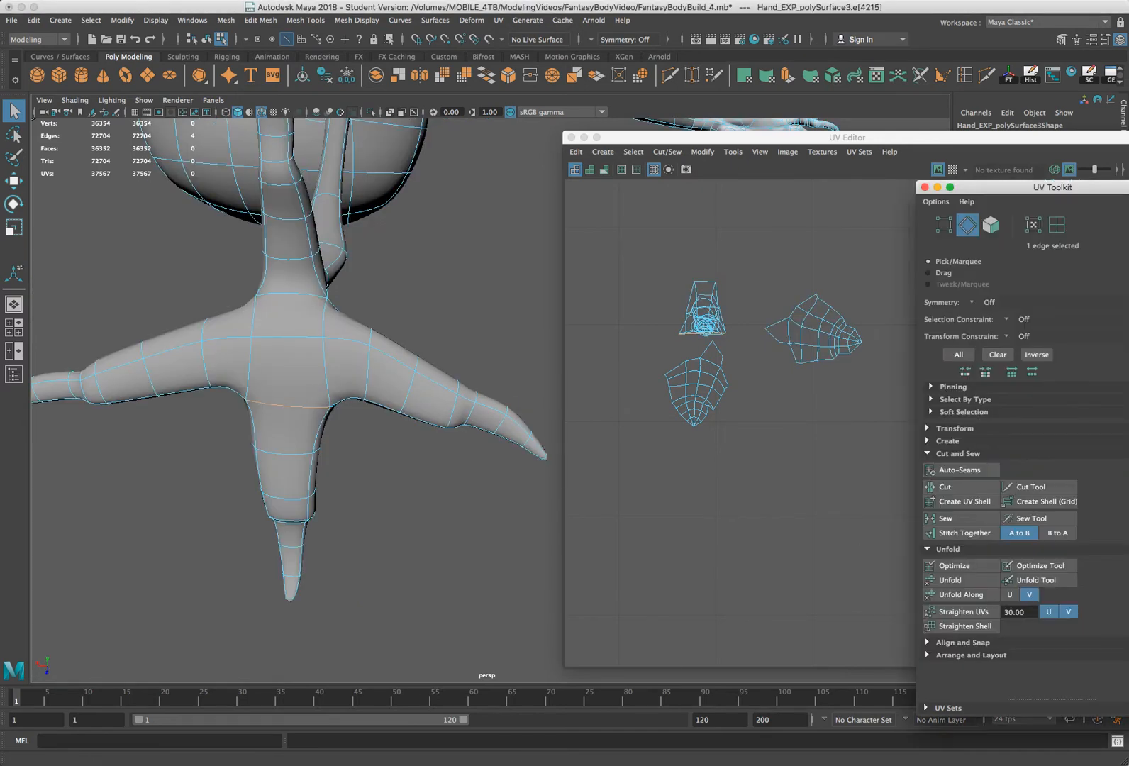
pyautogui.click(948, 487)
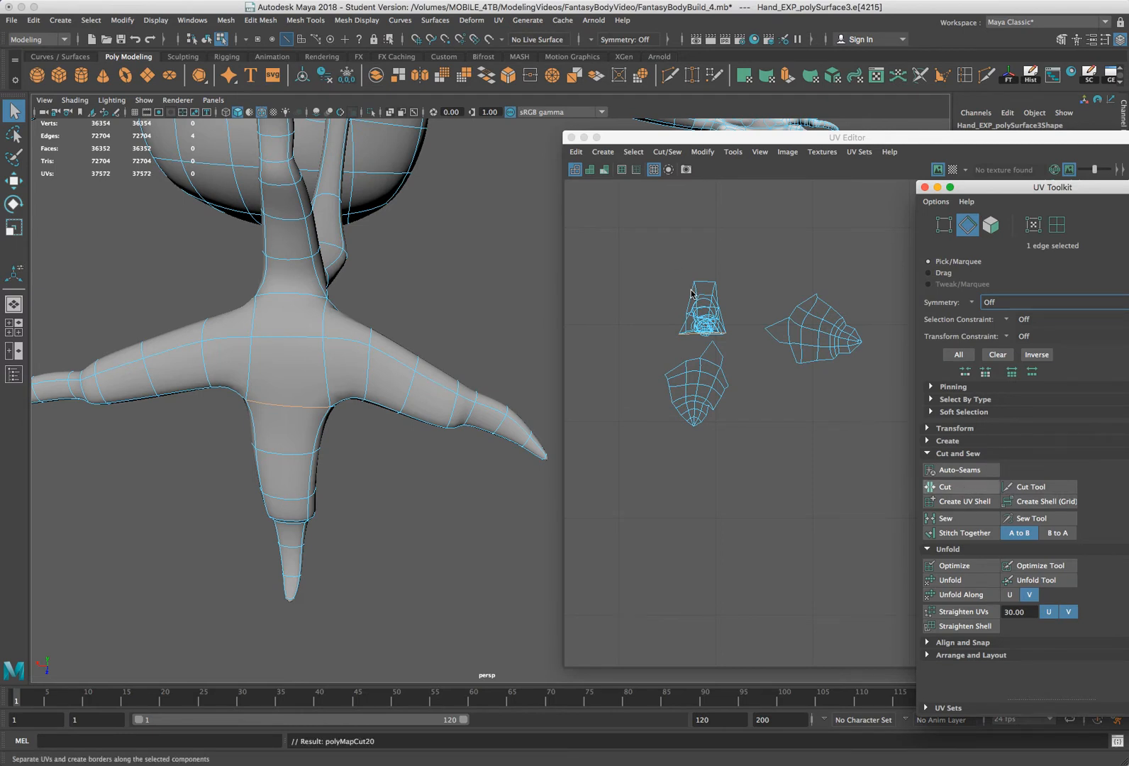
pyautogui.moveTo(707, 301); pyautogui.dragTo(743, 304, button='right')
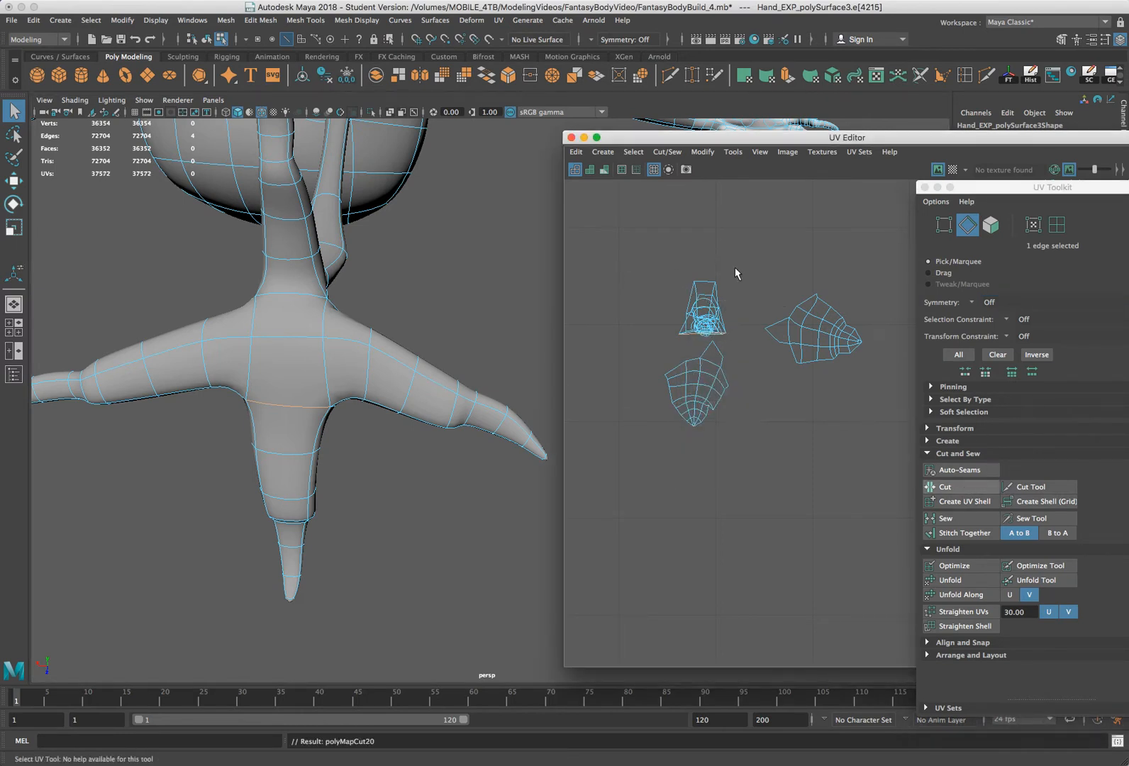
pyautogui.moveTo(737, 275); pyautogui.dragTo(661, 348)
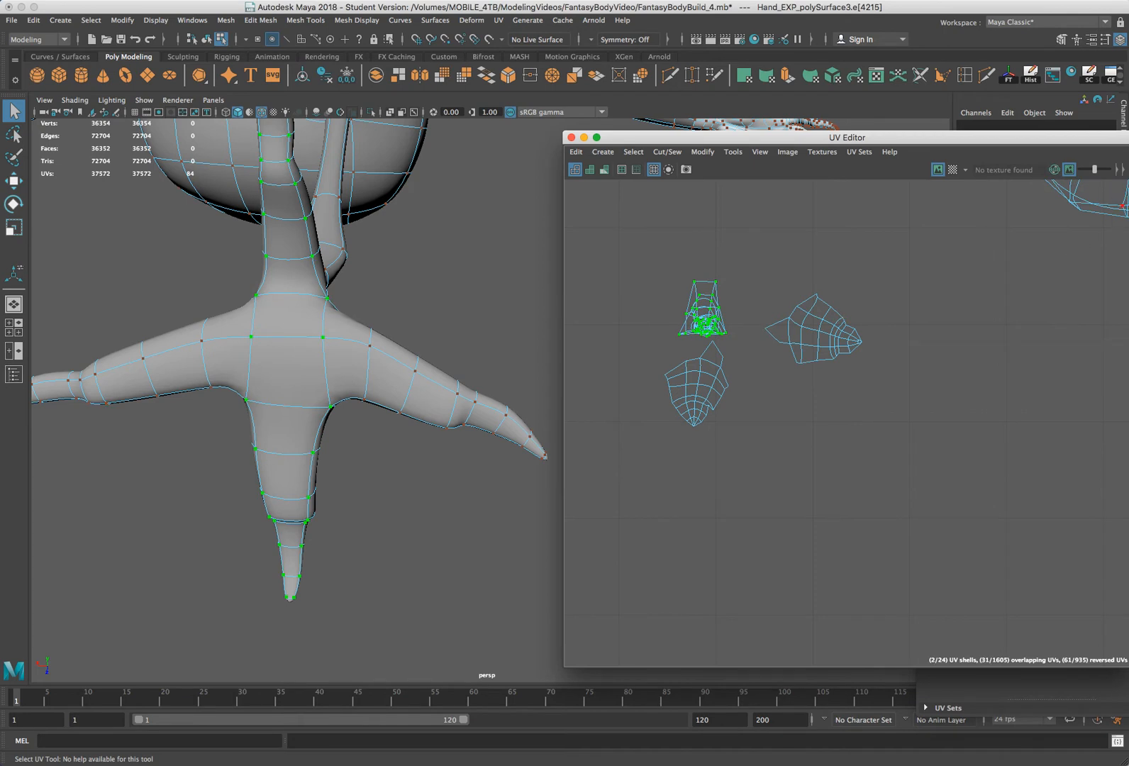
pyautogui.click(950, 580)
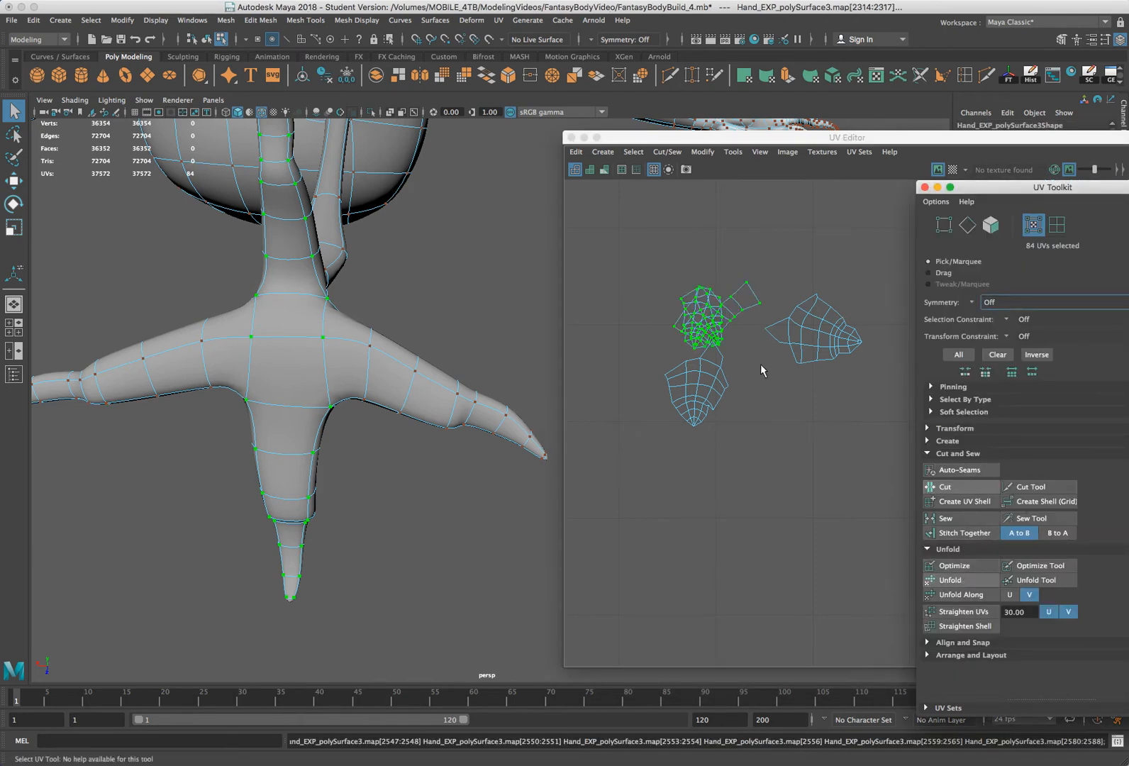
# Select the back-toe and sole shell and move it clear of the middle front toe's shell in UV space
pyautogui.click(574, 610)
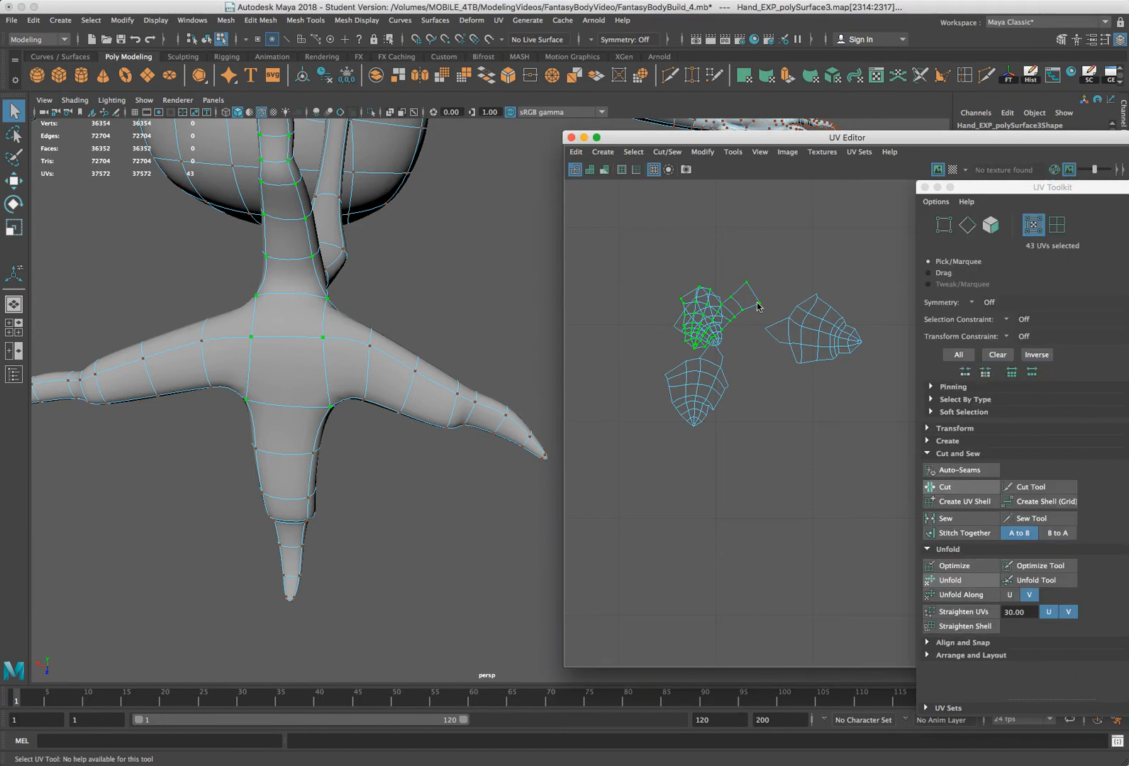
pyautogui.press('w')
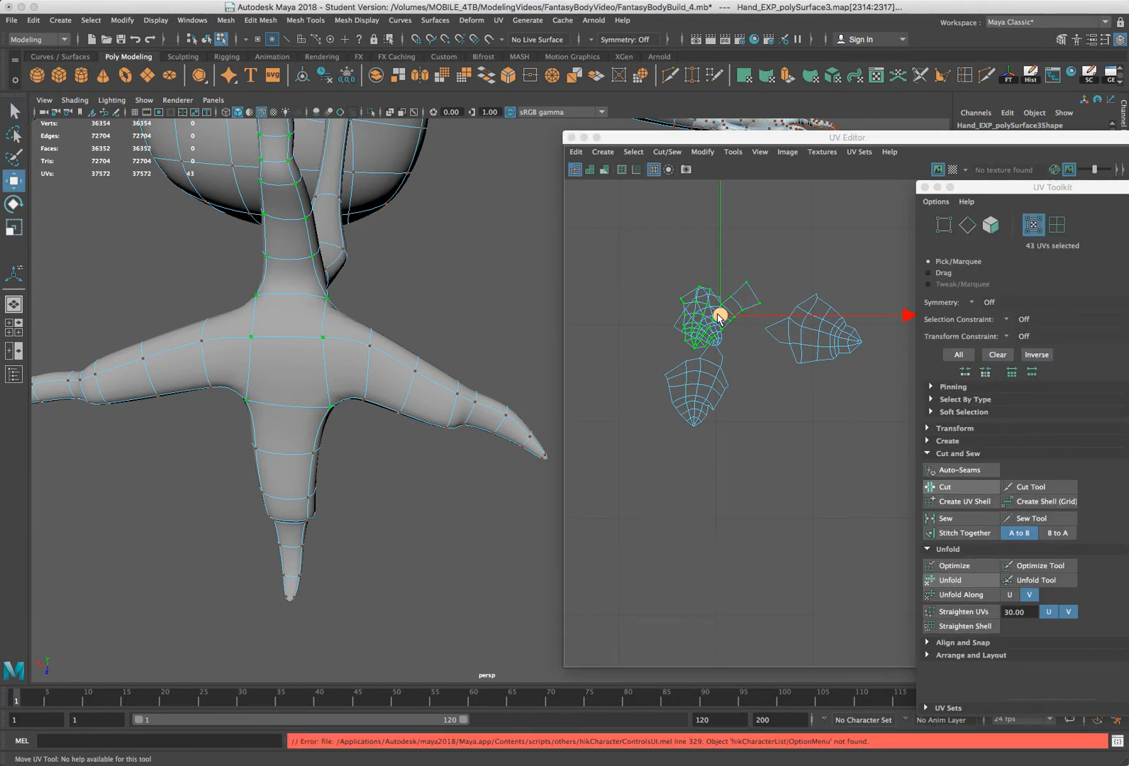
pyautogui.click(718, 310)
pyautogui.moveTo(720, 314); pyautogui.dragTo(710, 260)
pyautogui.moveTo(675, 268); pyautogui.dragTo(634, 330, button='middle')
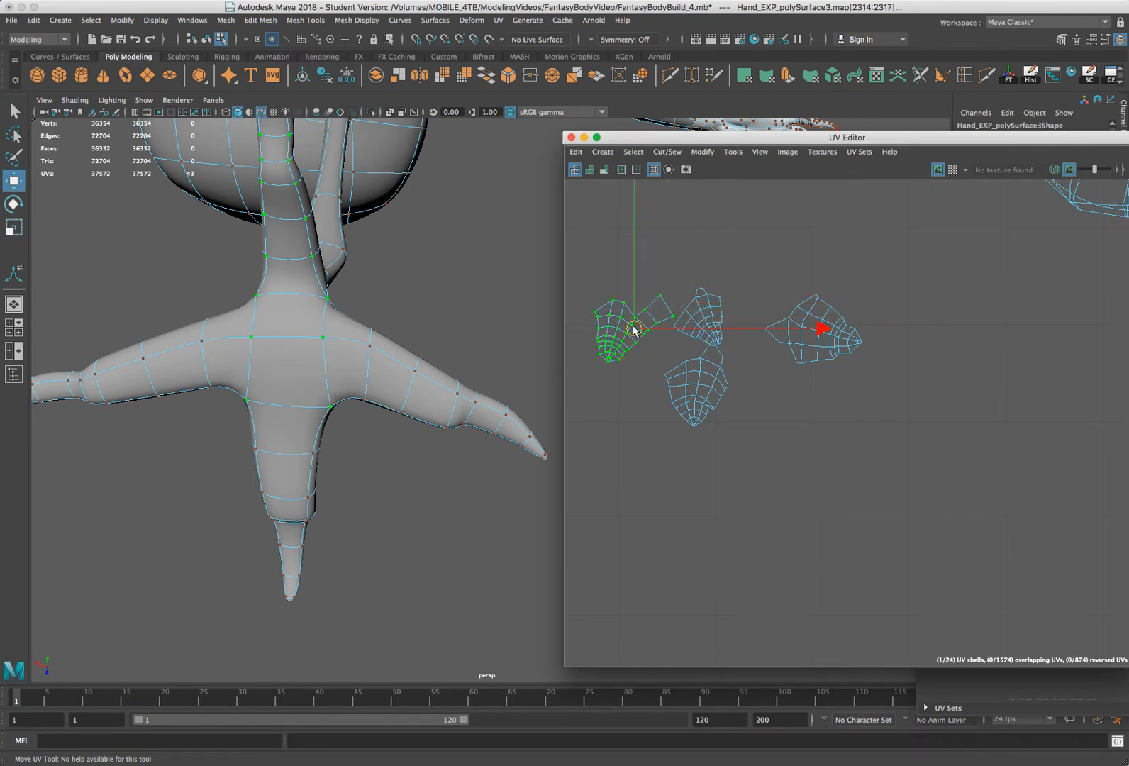
pyautogui.click(923, 702)
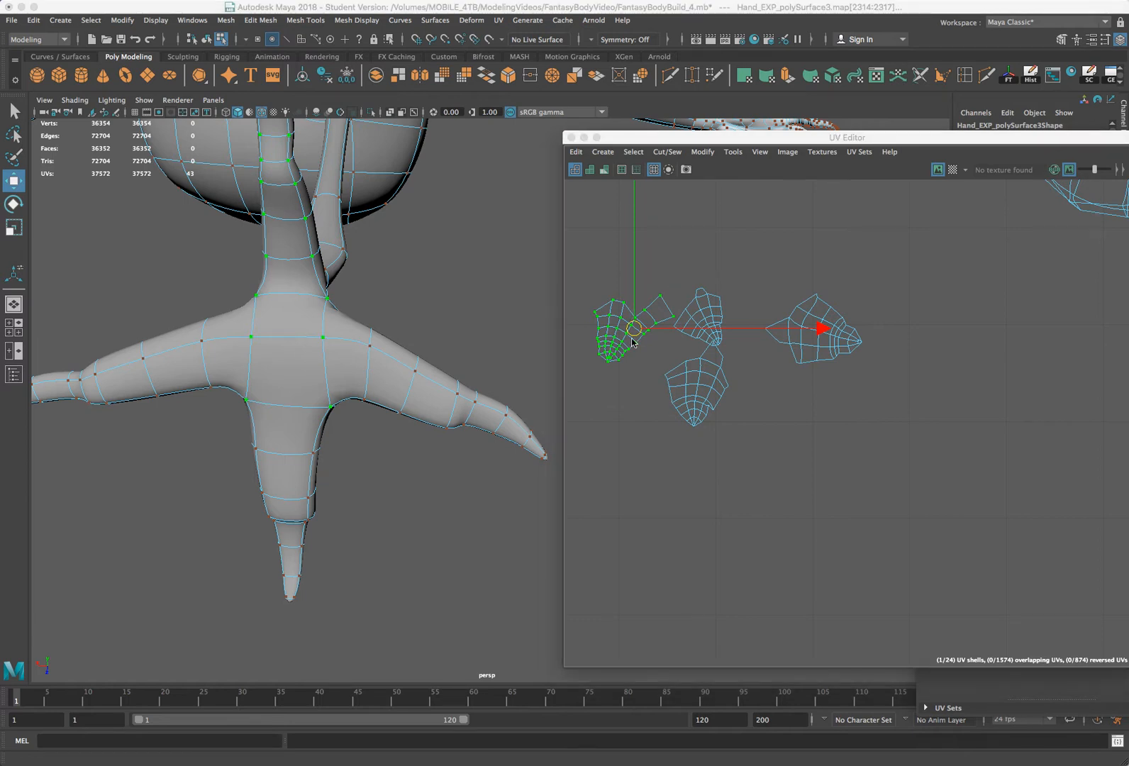
pyautogui.click(635, 331)
pyautogui.moveTo(634, 329); pyautogui.dragTo(643, 292, button='middle')
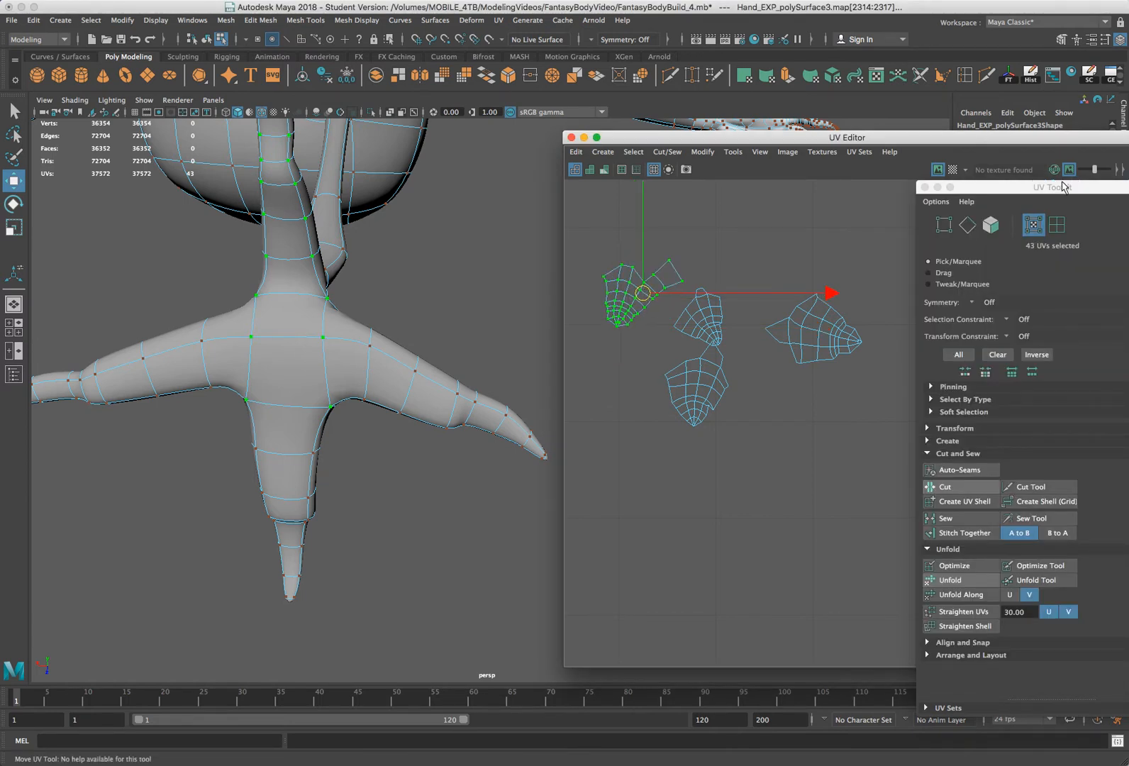
# Select all UVs of the separately placed side-toe shell and rotate the shell so its tip points up
pyautogui.click(1069, 170)
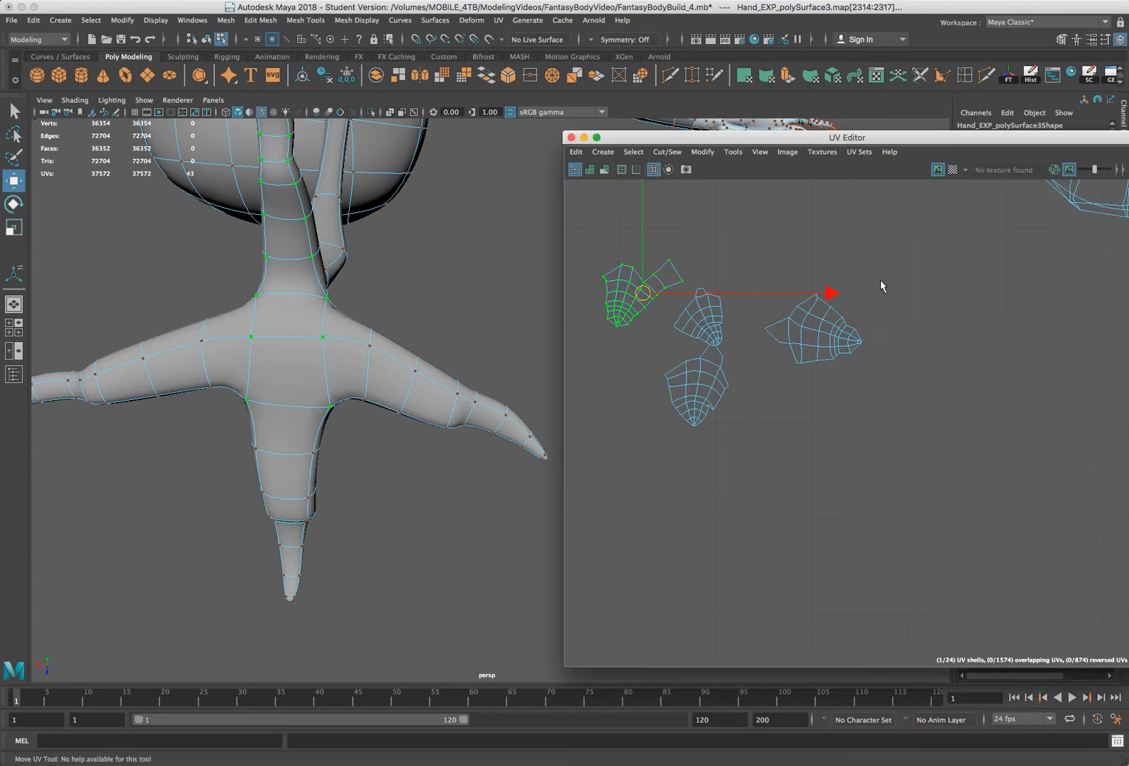
pyautogui.moveTo(880, 279); pyautogui.dragTo(752, 386)
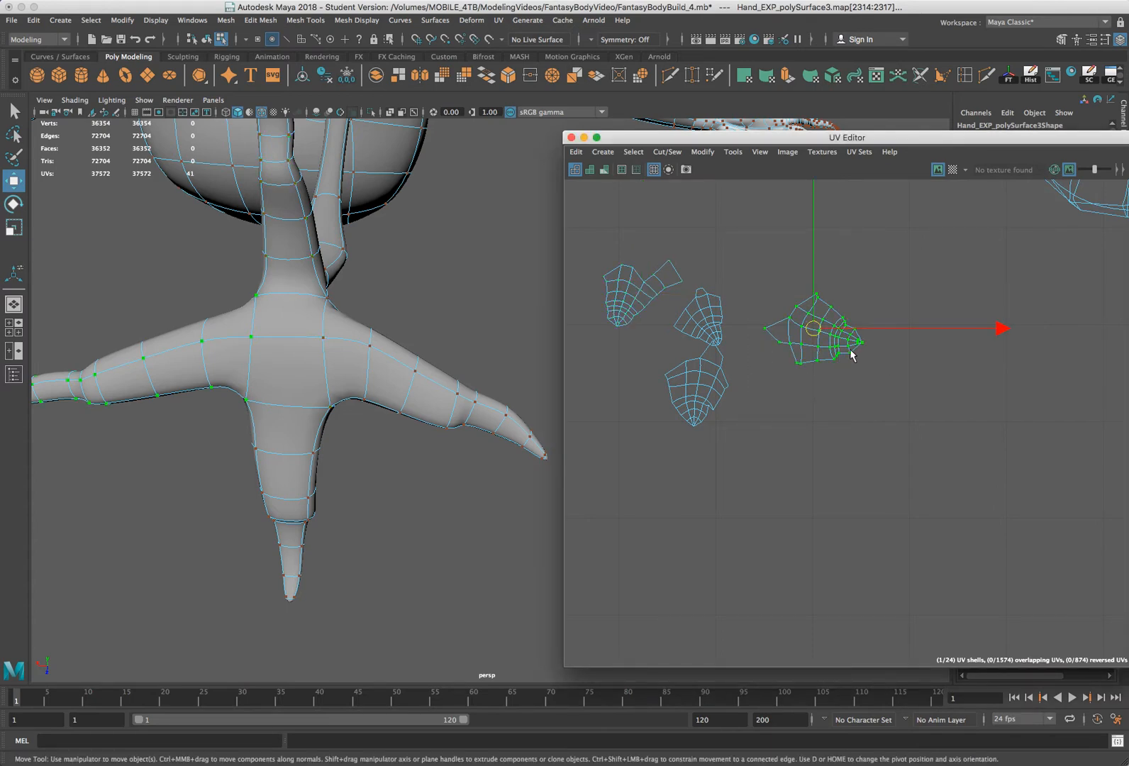
pyautogui.click(855, 346)
pyautogui.keyDown('alt'); pyautogui.moveTo(383, 408); pyautogui.dragTo(465, 405); pyautogui.keyUp('alt')
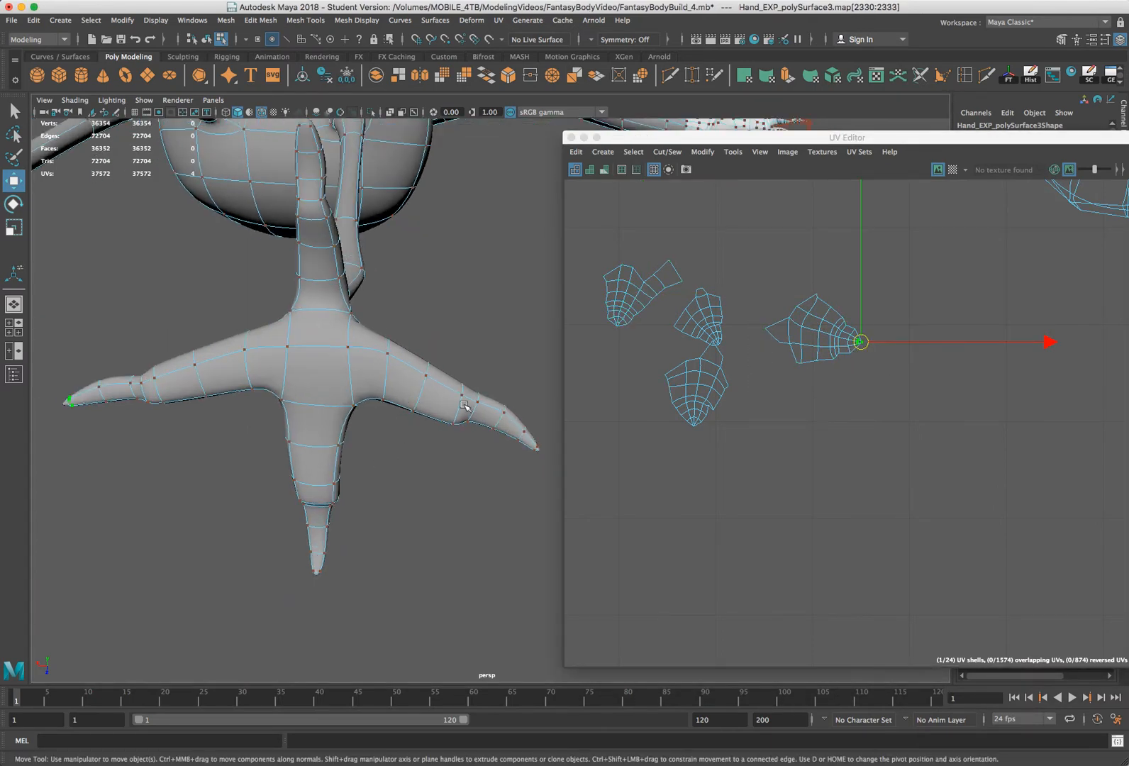
pyautogui.moveTo(880, 278); pyautogui.dragTo(754, 390)
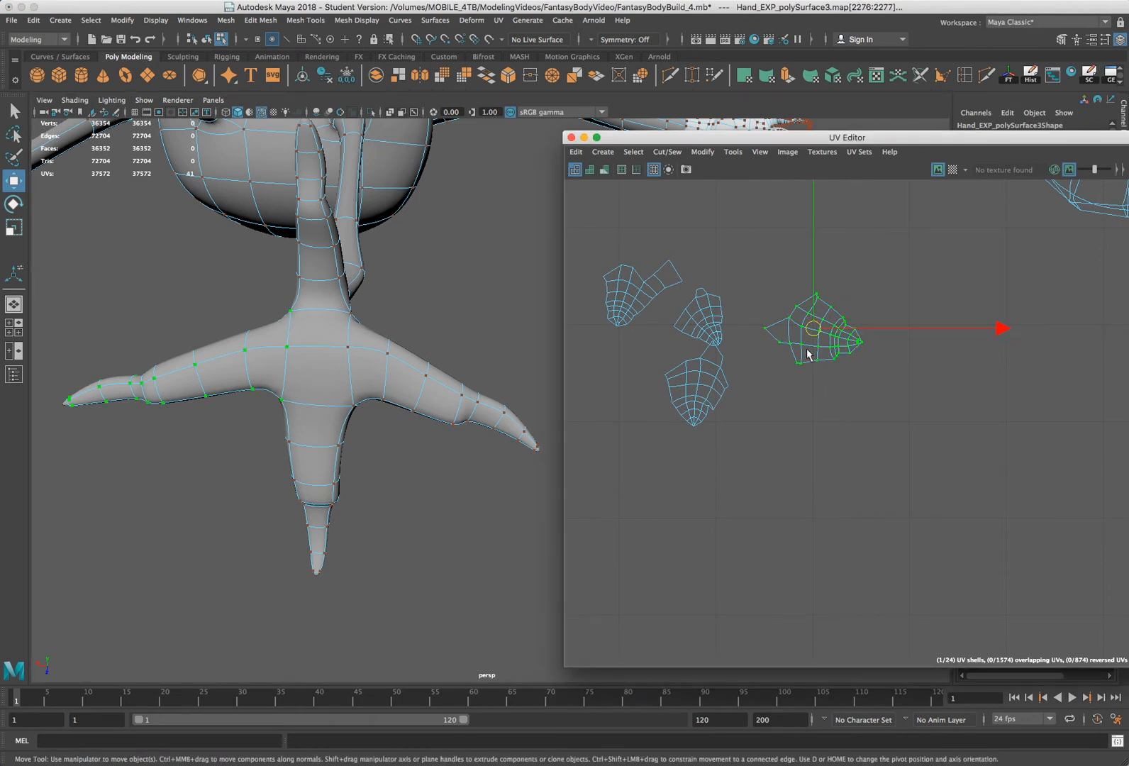
pyautogui.press('e')
pyautogui.moveTo(929, 230); pyautogui.dragTo(791, 193)
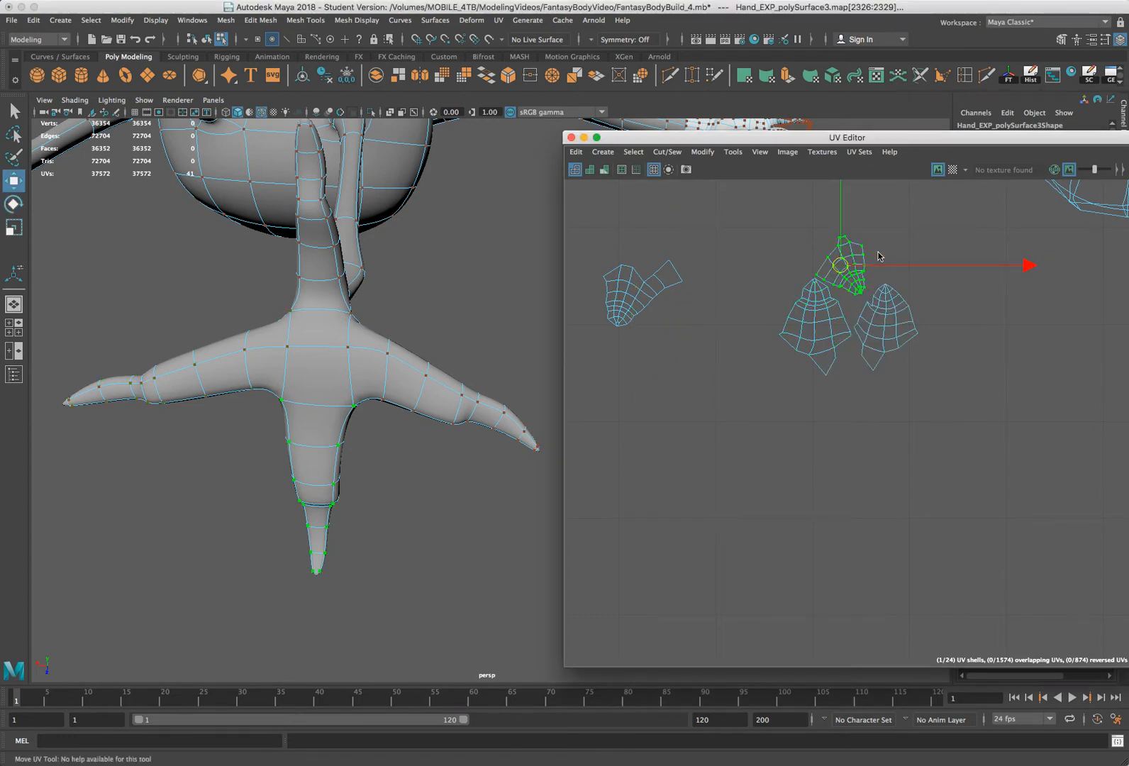
# Rotate the middle front toe's shell so its tip points down and place it between the two side-toe shells
pyautogui.press('e')
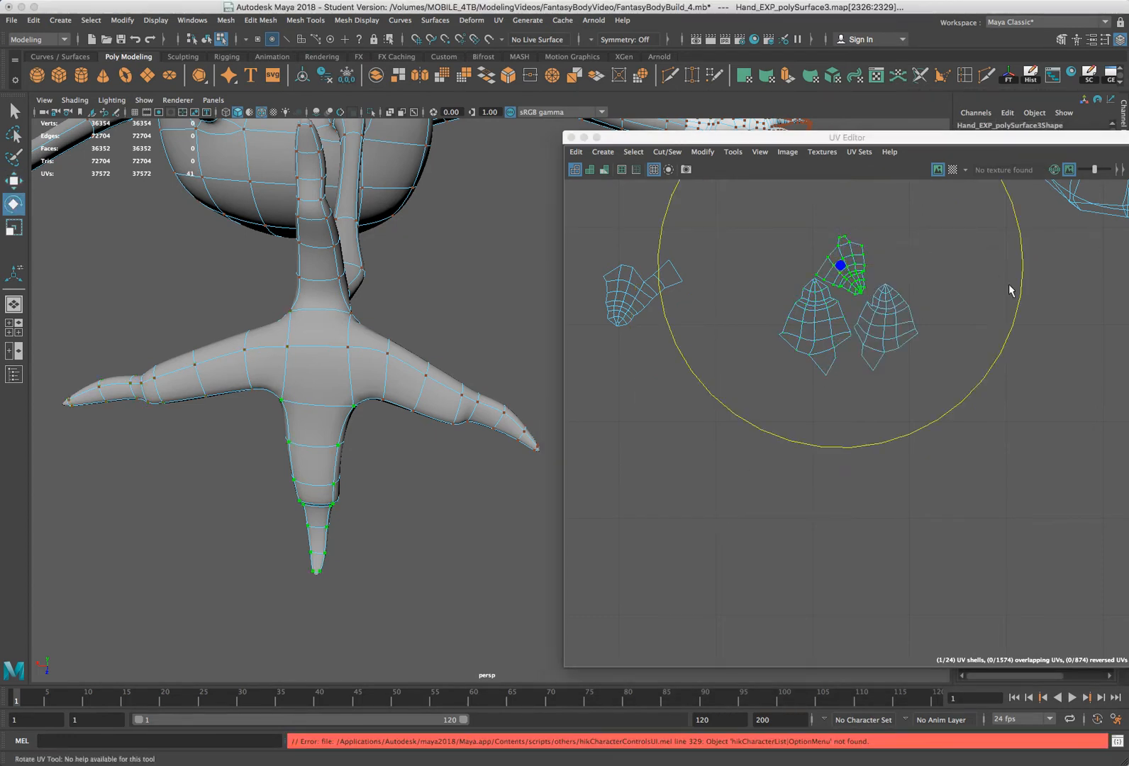
pyautogui.moveTo(1013, 331); pyautogui.dragTo(976, 389)
pyautogui.press('w')
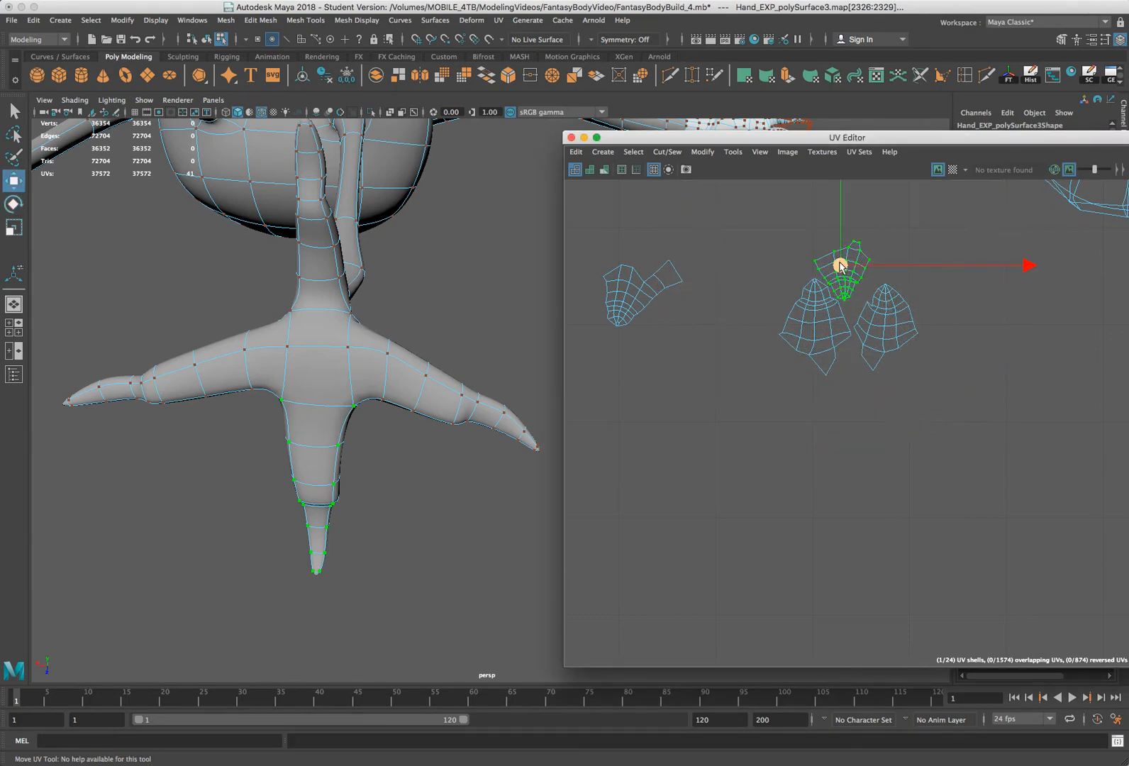
pyautogui.moveTo(839, 259); pyautogui.dragTo(851, 273)
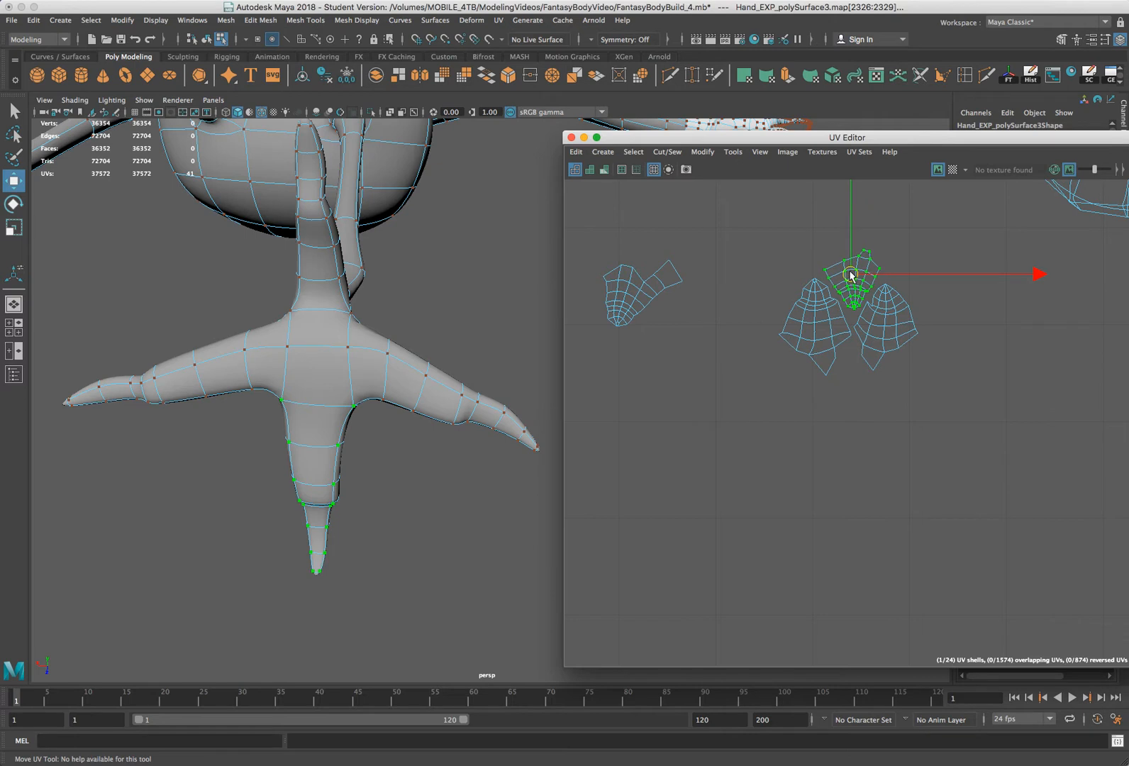
# Move the back-toe and sole shell beside the other three toe shells and rotate it slightly so its tip points straight down
pyautogui.moveTo(690, 250); pyautogui.dragTo(584, 344)
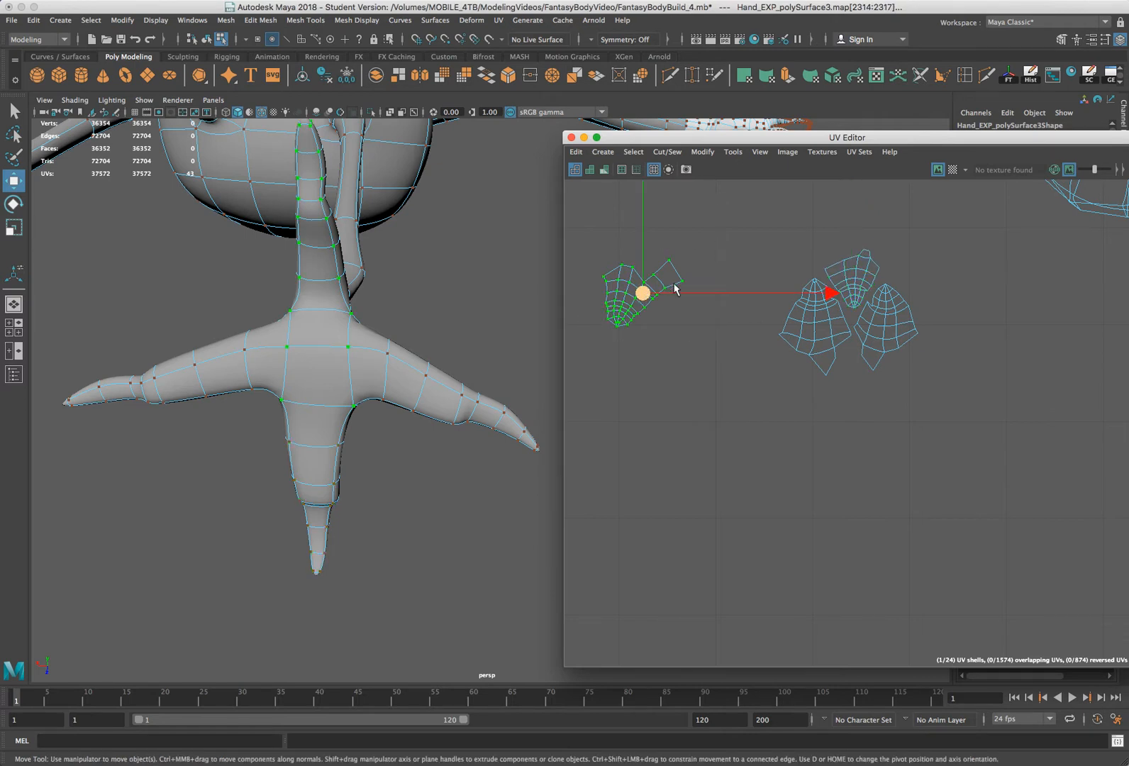
pyautogui.moveTo(661, 292); pyautogui.dragTo(781, 295)
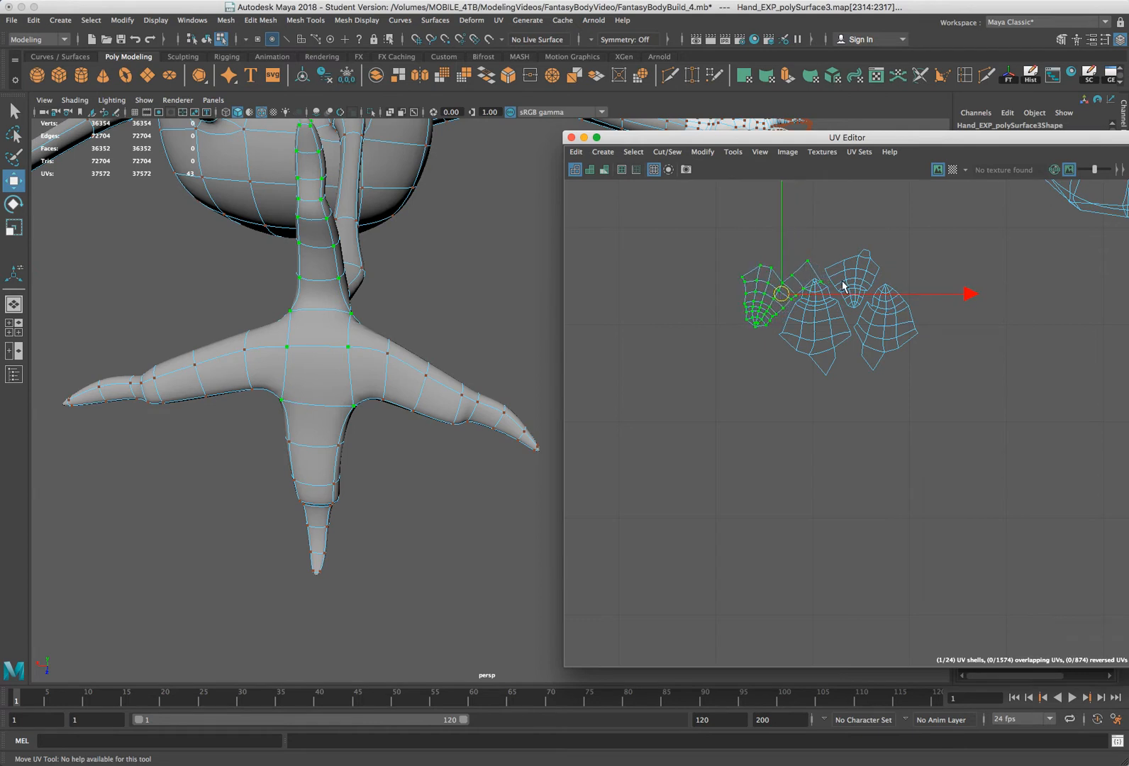
pyautogui.press('e')
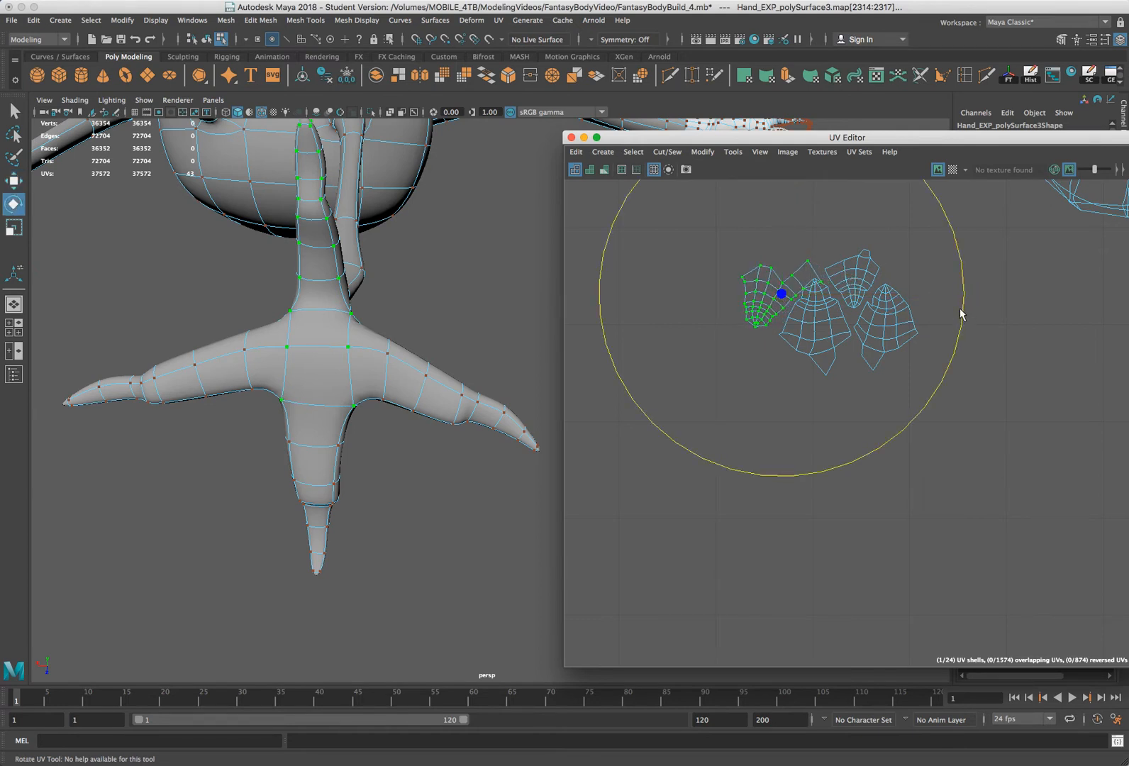
pyautogui.moveTo(960, 314); pyautogui.dragTo(890, 343)
pyautogui.click(966, 383)
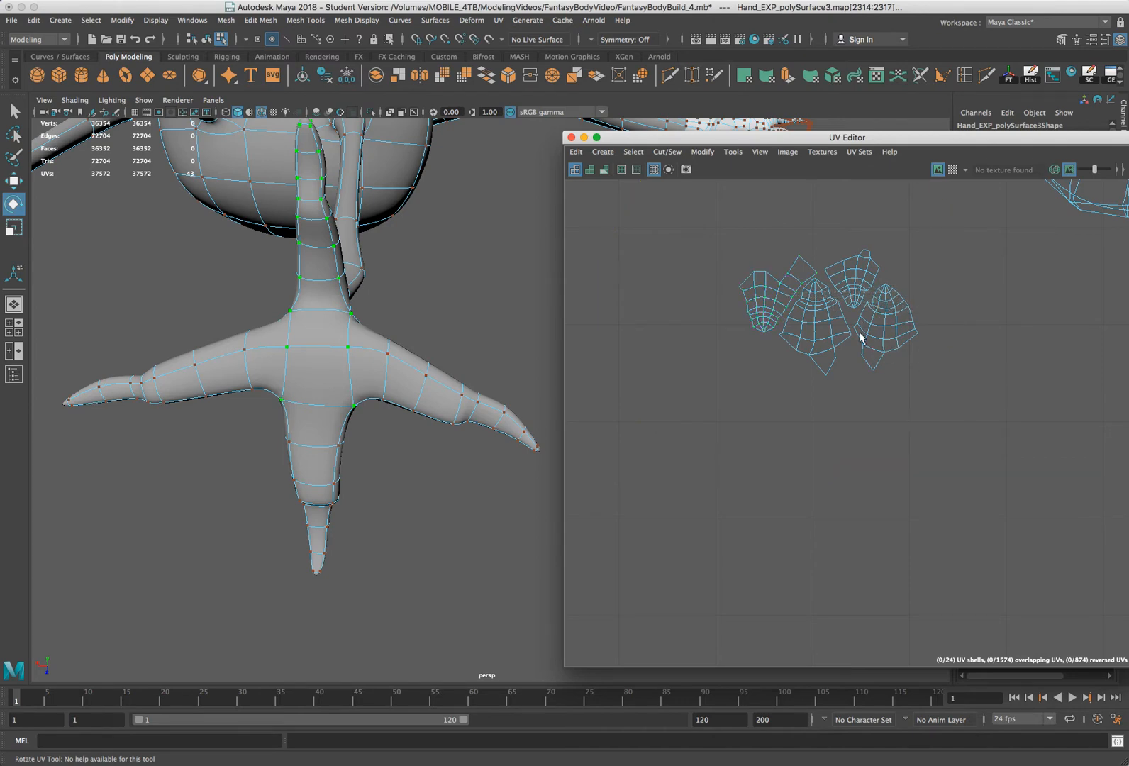
# Select the foot's four toe shells together and move them into the lower-left corner of the UV tile beside the hand shells
pyautogui.scroll(-3, 448, 468)
pyautogui.scroll(-3, 440, 457)
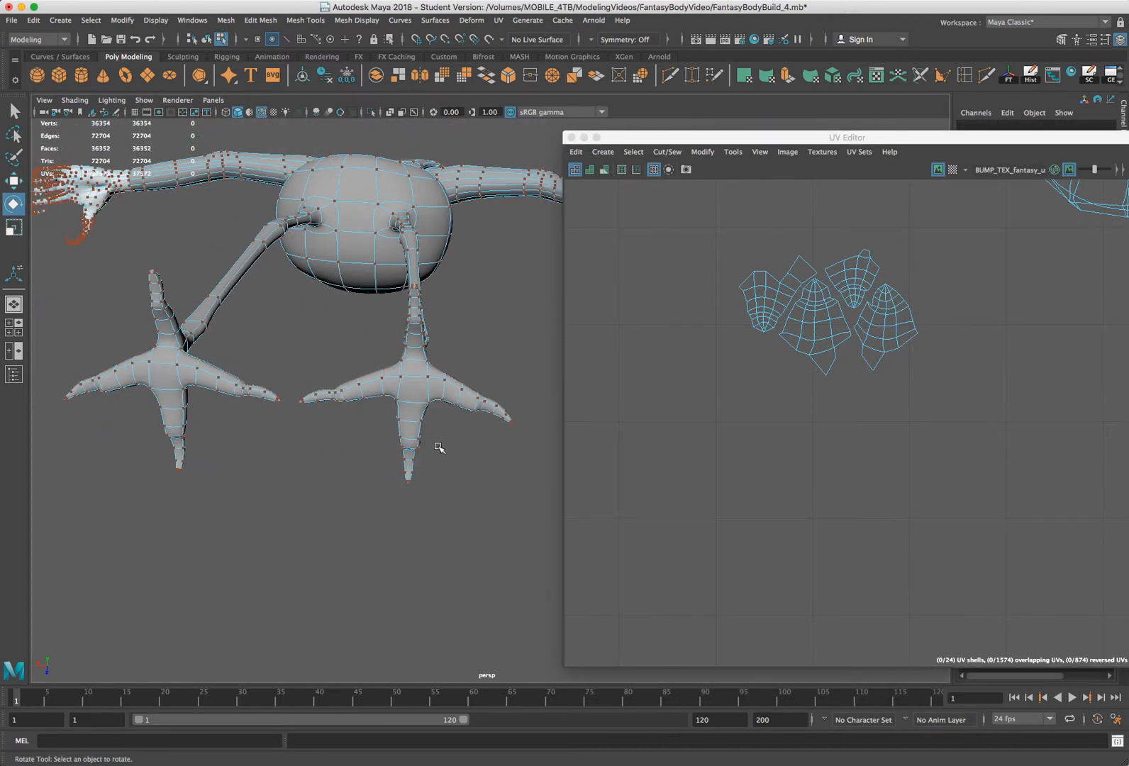
pyautogui.keyDown('alt'); pyautogui.moveTo(436, 449); pyautogui.dragTo(407, 459); pyautogui.keyUp('alt')
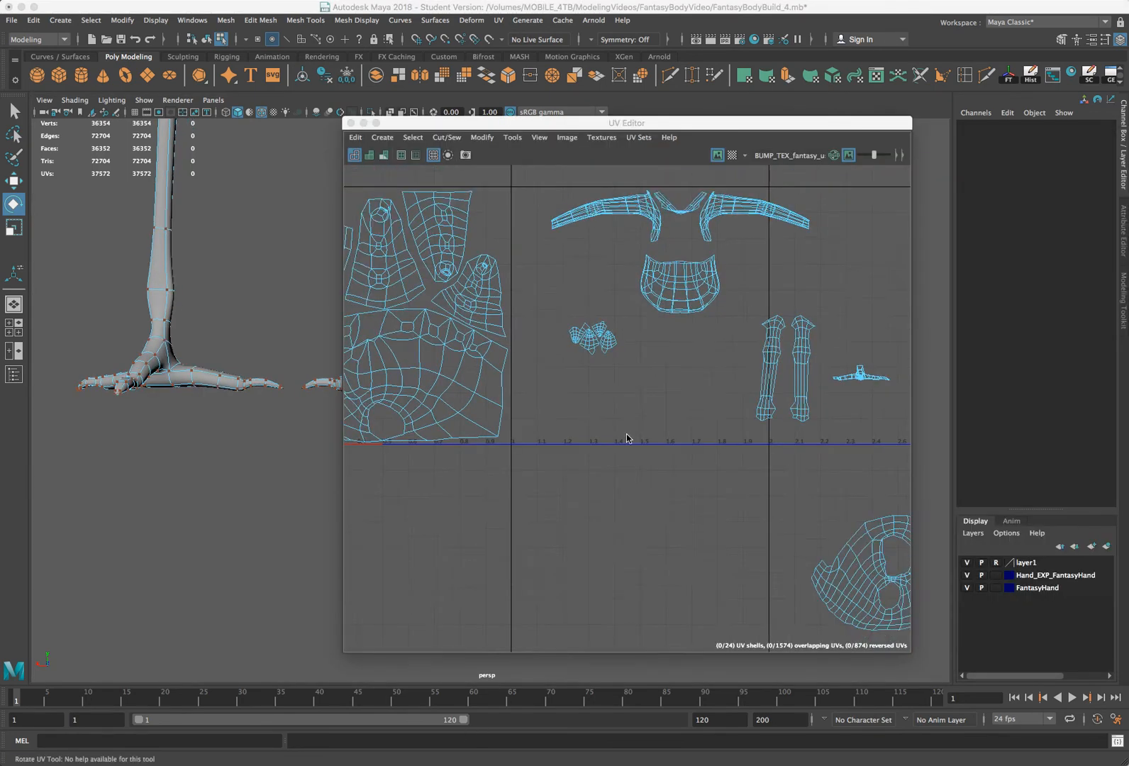
pyautogui.scroll(-1, 634, 425)
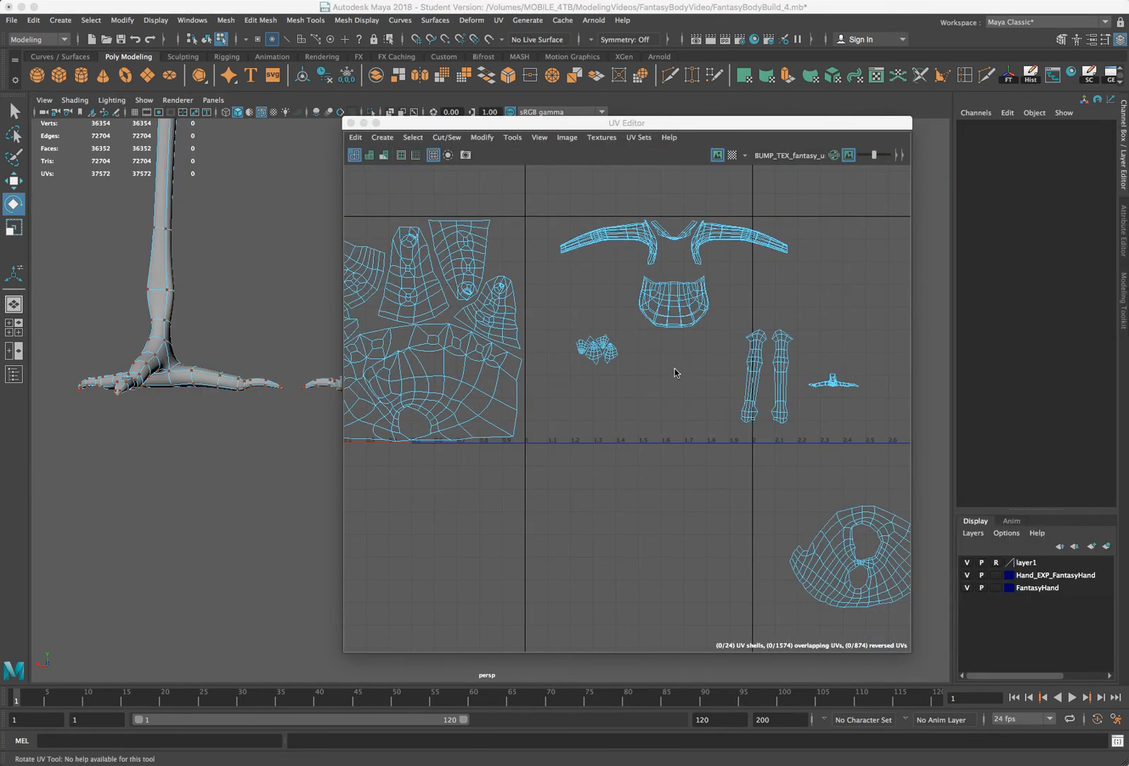
pyautogui.scroll(-1, 614, 377)
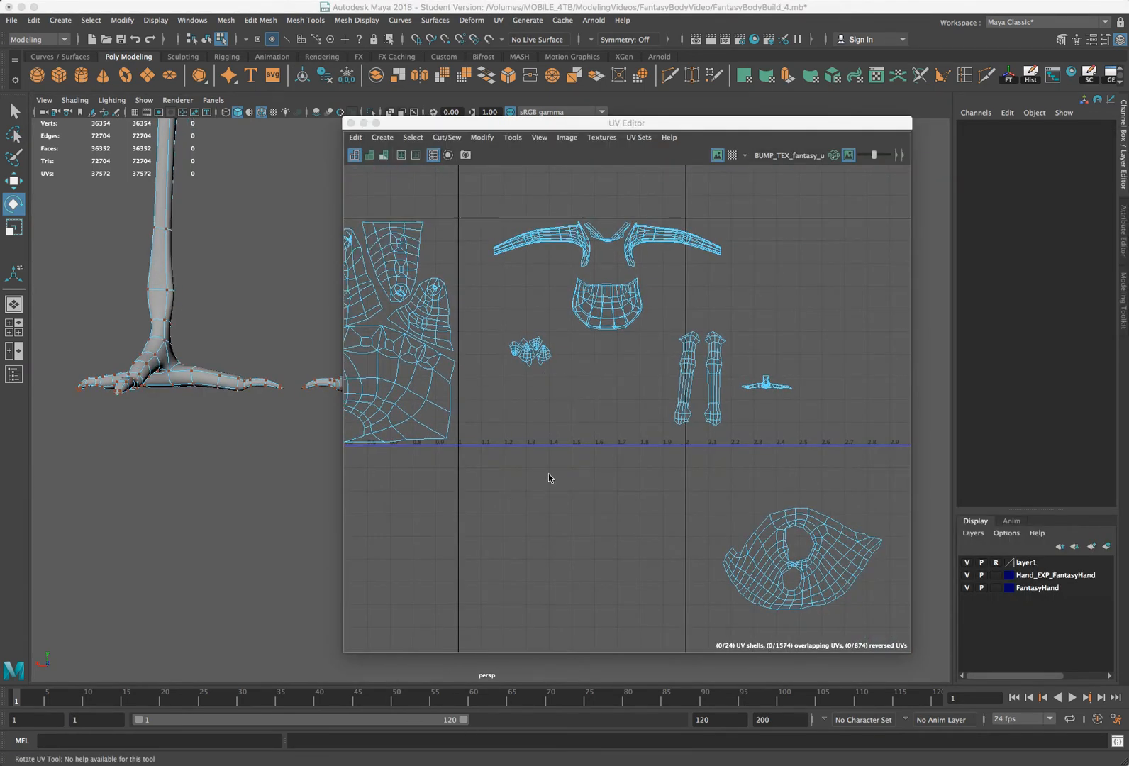
pyautogui.scroll(-1, 550, 477)
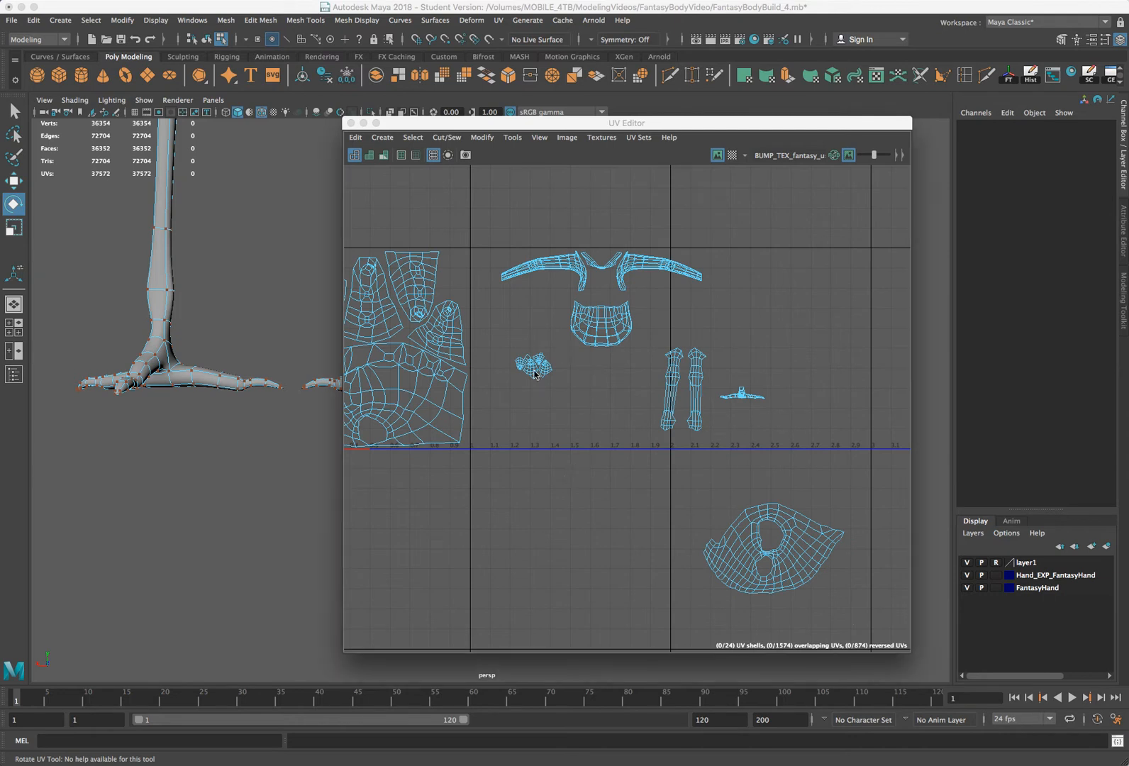
pyautogui.moveTo(562, 353); pyautogui.dragTo(508, 395)
pyautogui.press('w')
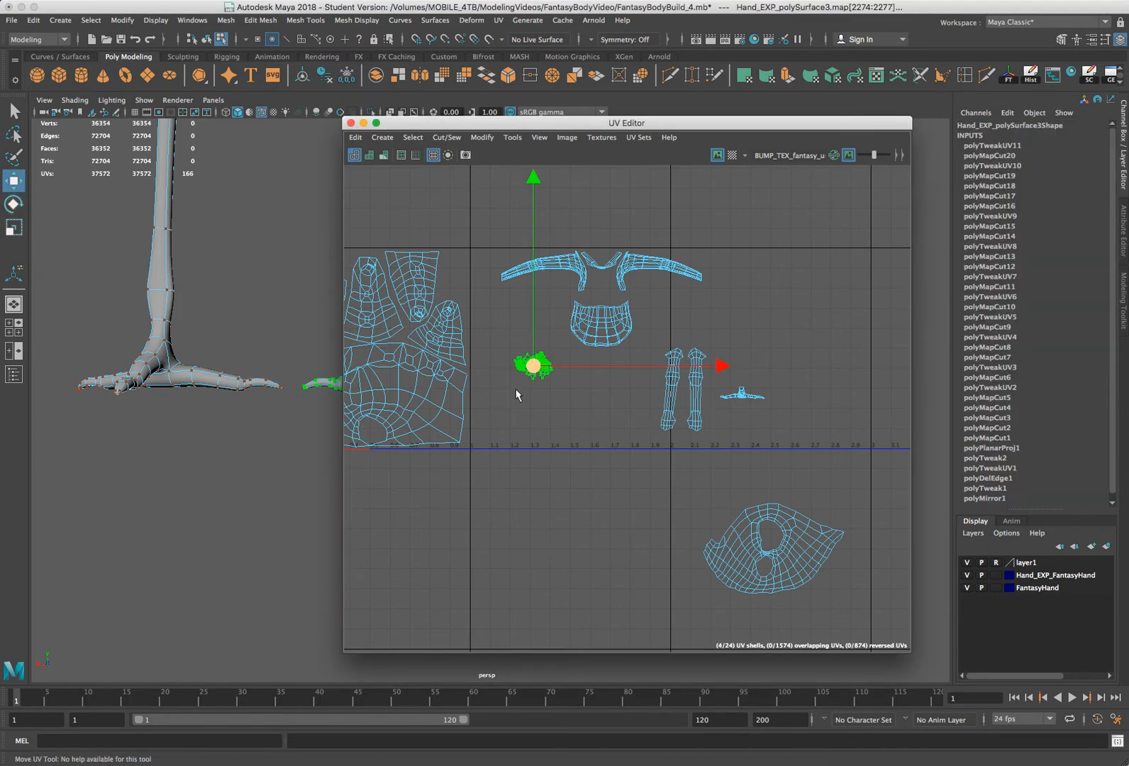
pyautogui.moveTo(516, 395); pyautogui.dragTo(479, 460, button='middle')
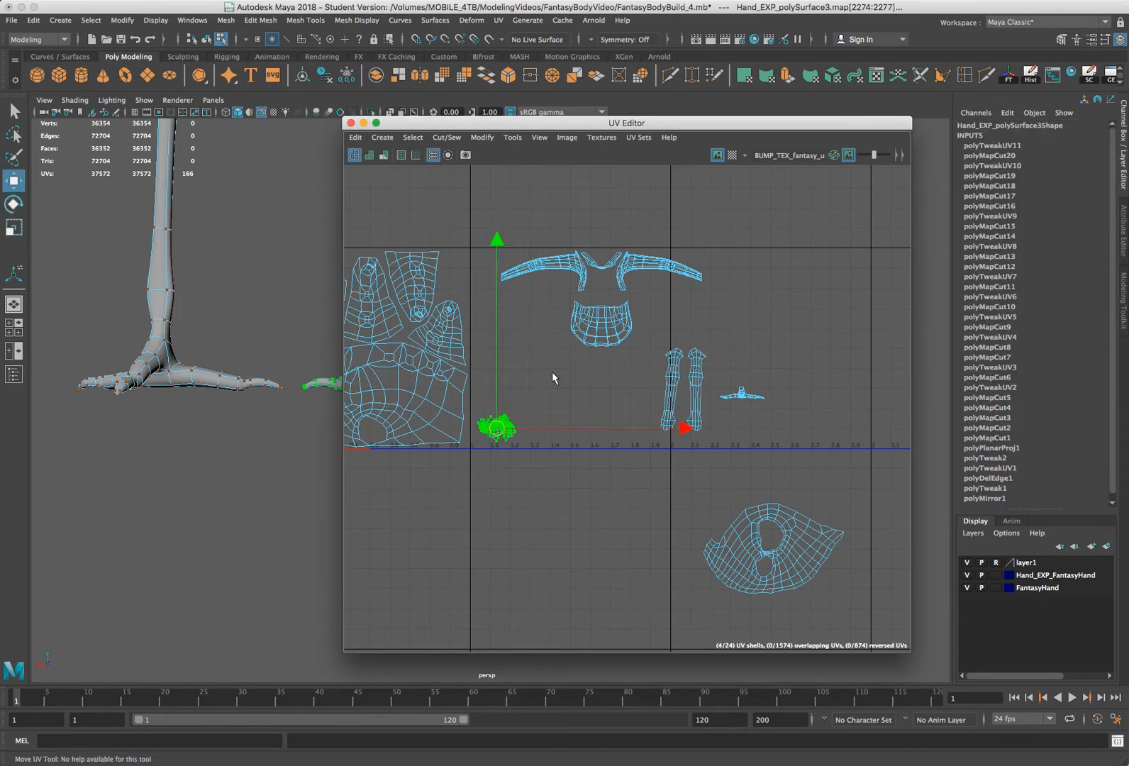
# Move the two leg shells beside the grouped toe shells and bring the uncut second foot's shell in next to them
pyautogui.click(553, 372)
pyautogui.moveTo(713, 334); pyautogui.dragTo(657, 439)
pyautogui.moveTo(645, 388); pyautogui.dragTo(537, 438, button='middle')
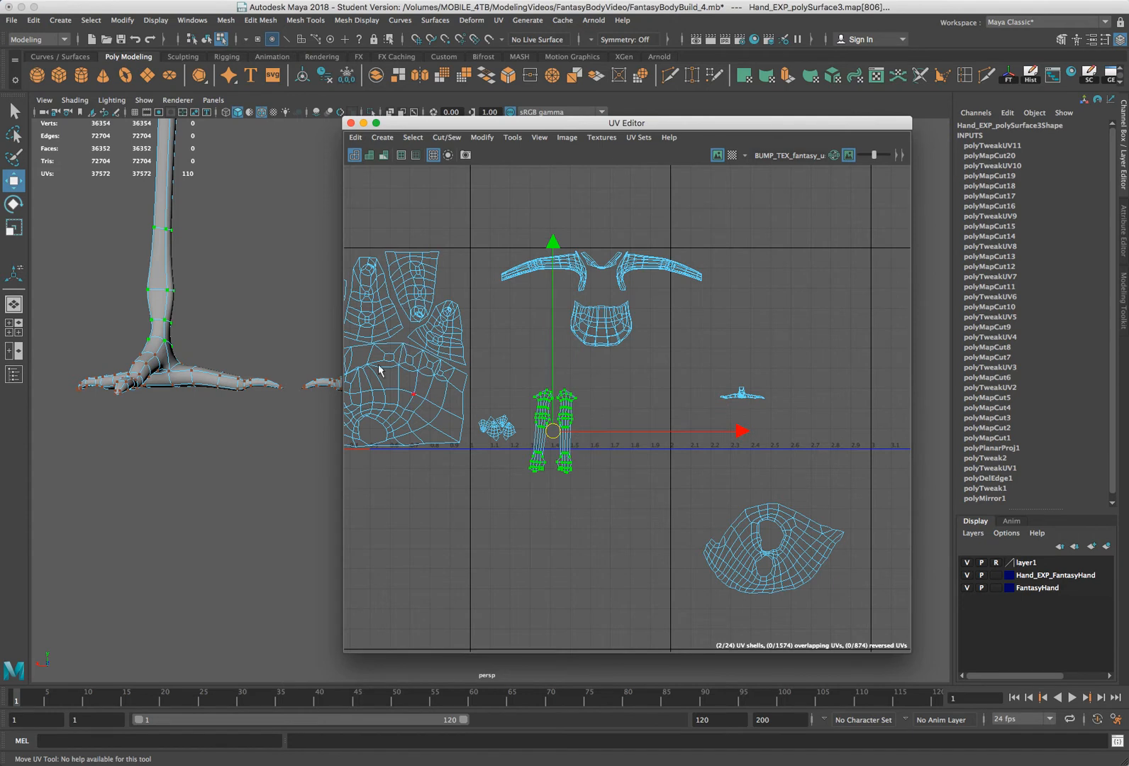
pyautogui.moveTo(769, 381); pyautogui.dragTo(722, 411)
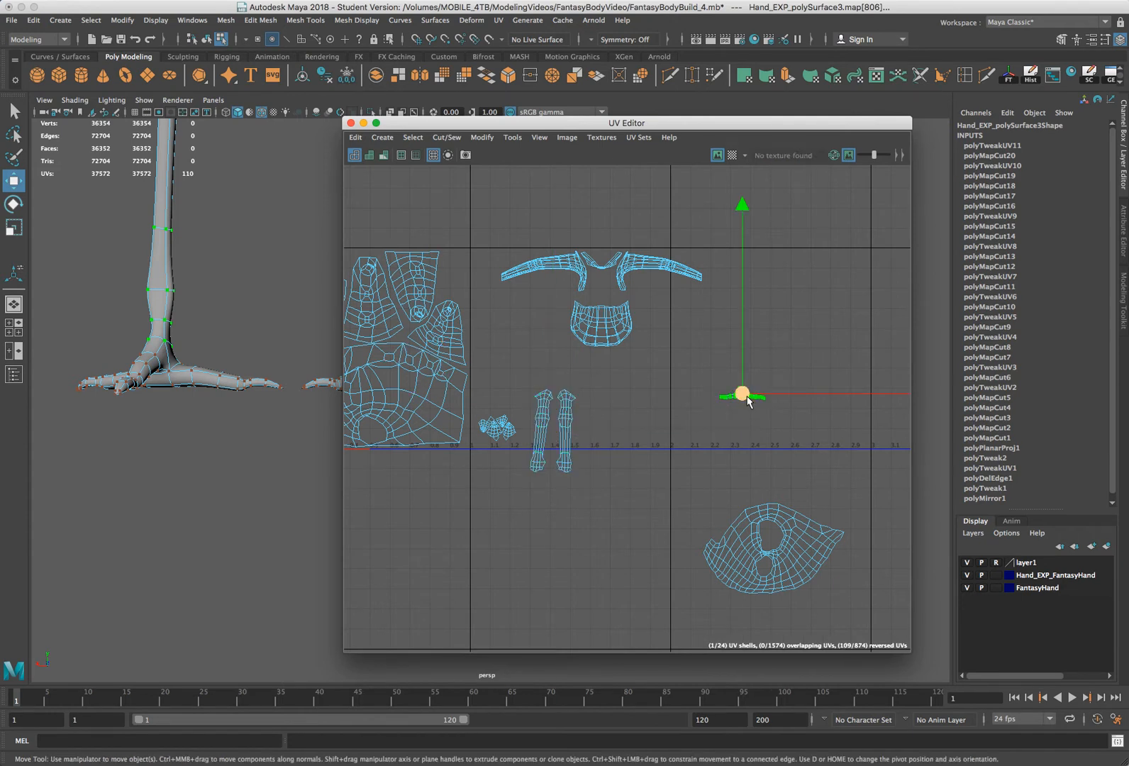
pyautogui.moveTo(748, 402); pyautogui.dragTo(614, 418, button='middle')
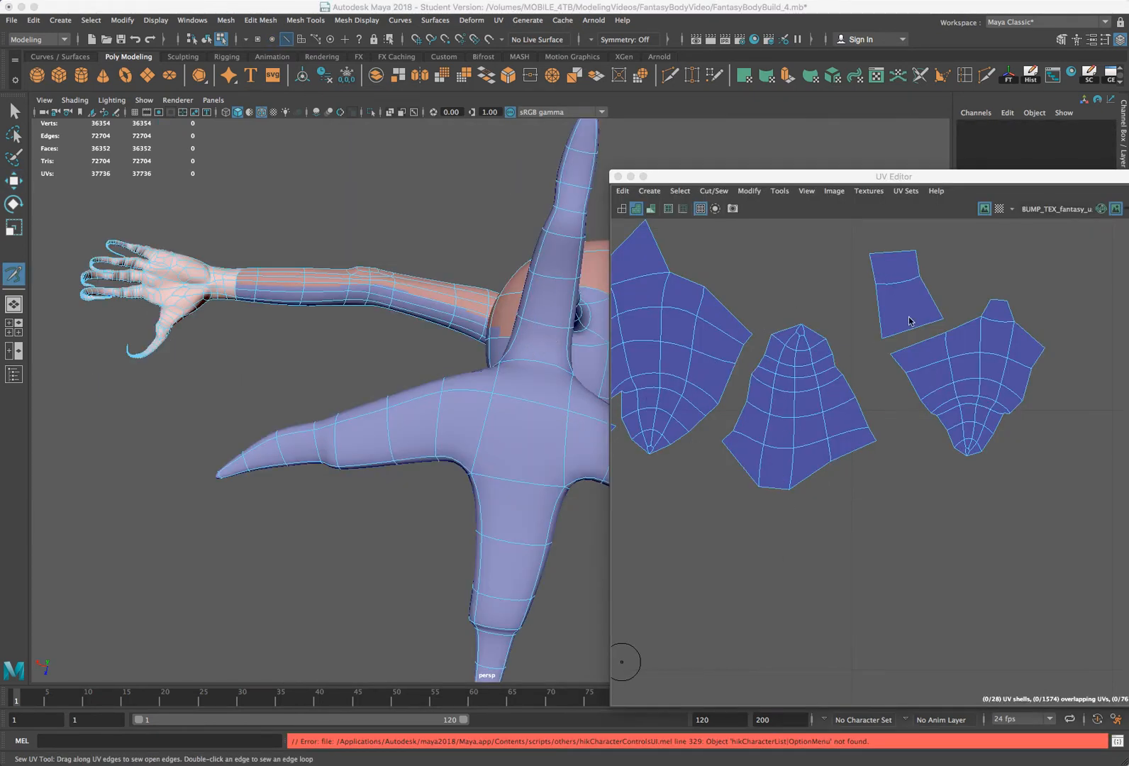
# Sew the small detached strip to the neighbouring toe shell along their shared edge at the middle front toe's base with the Sew Tool
pyautogui.moveTo(875, 177); pyautogui.dragTo(634, 159)
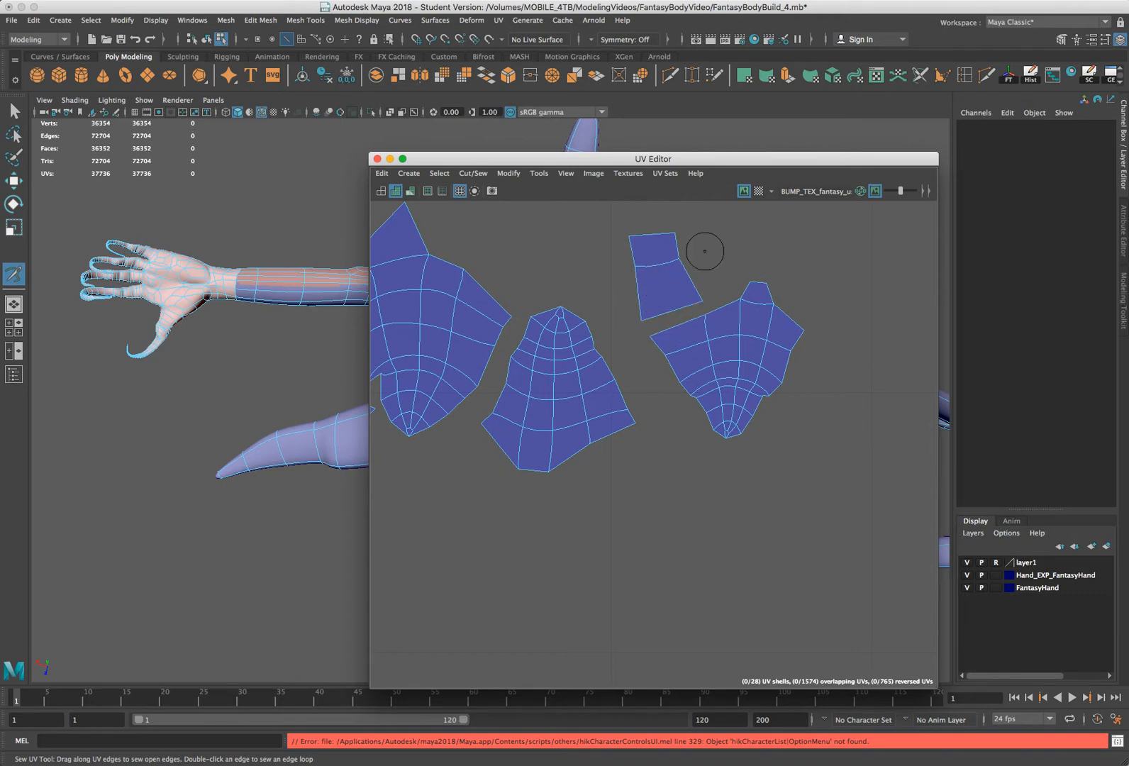
pyautogui.hotkey('ctrl', 'b')
pyautogui.moveTo(1035, 125); pyautogui.dragTo(197, 138)
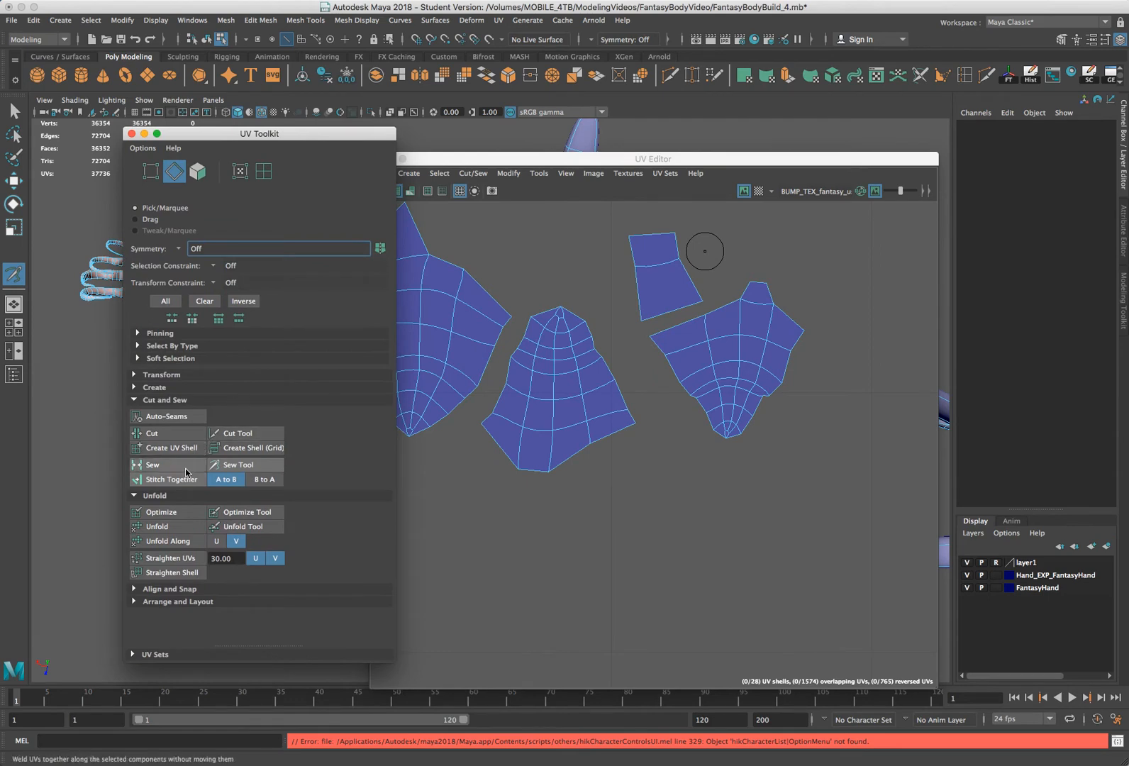
pyautogui.click(238, 465)
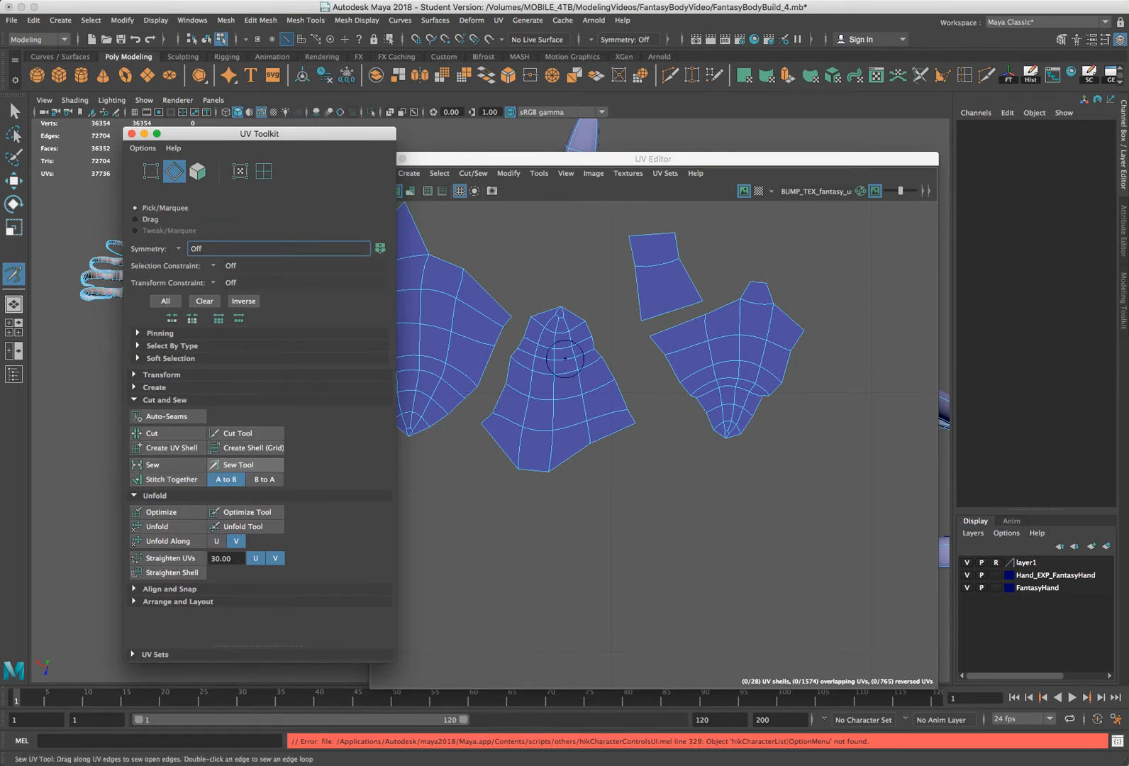
pyautogui.click(669, 159)
pyautogui.moveTo(670, 160); pyautogui.dragTo(981, 165)
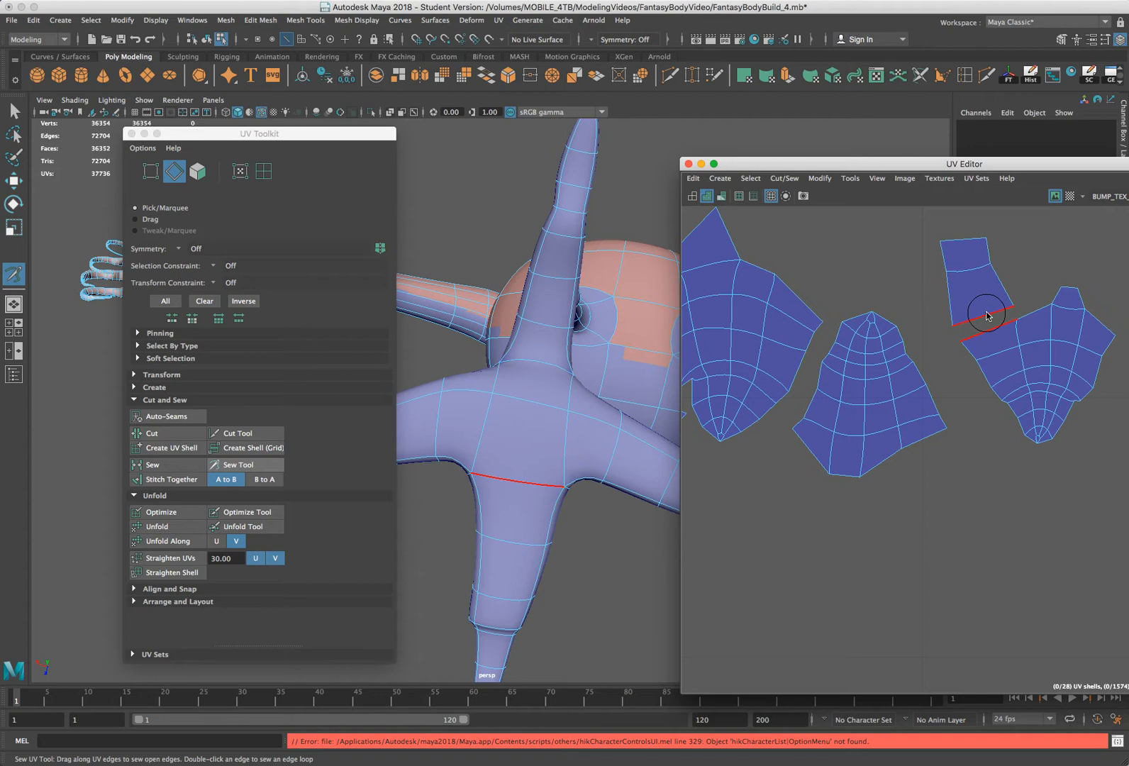
pyautogui.click(239, 466)
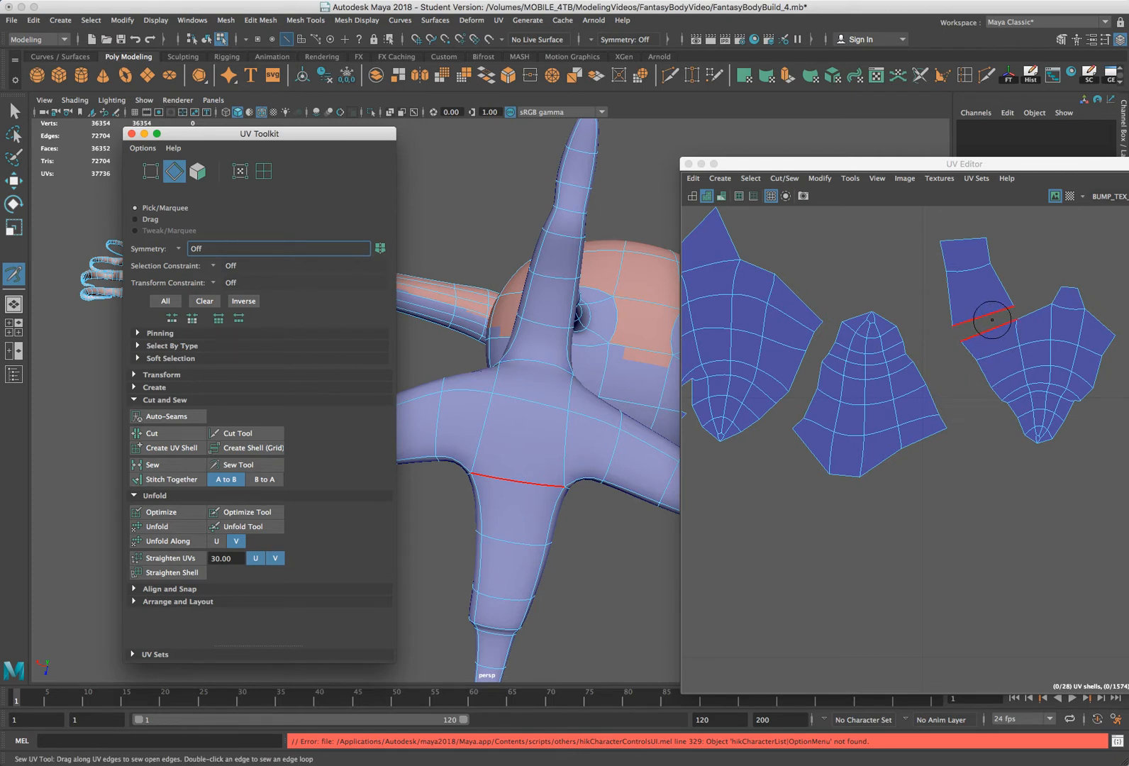
pyautogui.click(991, 320)
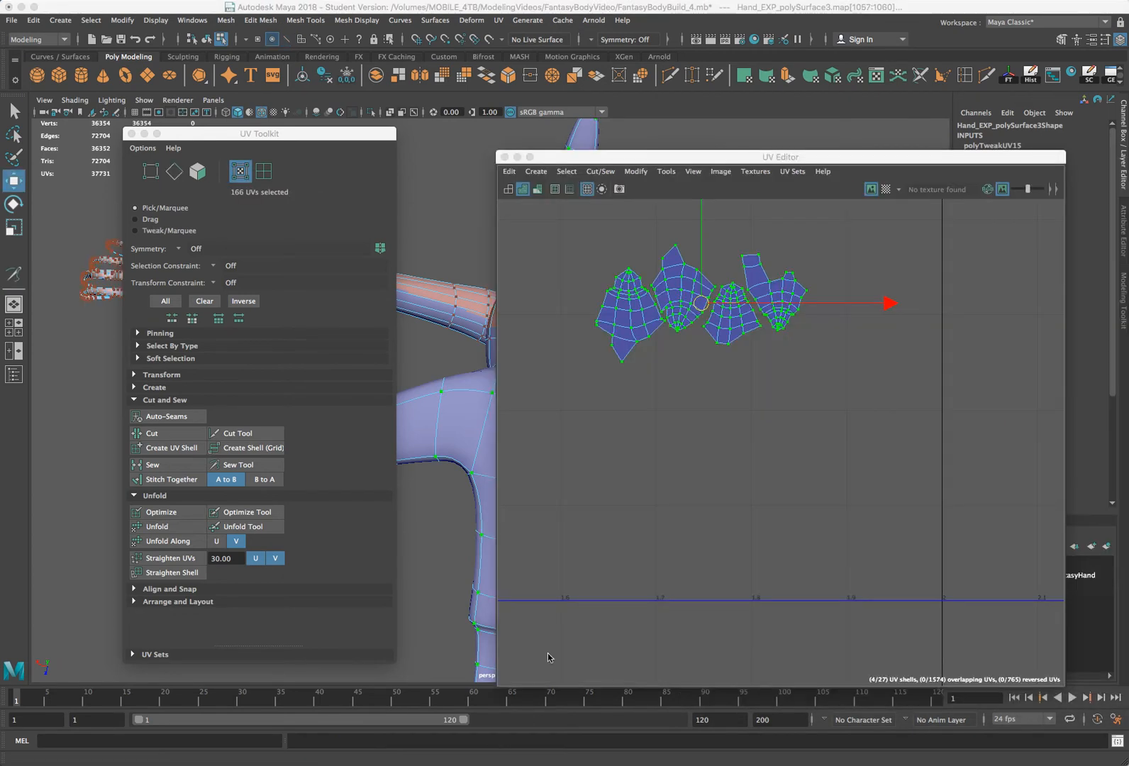
# Pick individual border UVs on the second foot's toe shell to check which points of the foot they correspond to
pyautogui.scroll(5, 705, 362)
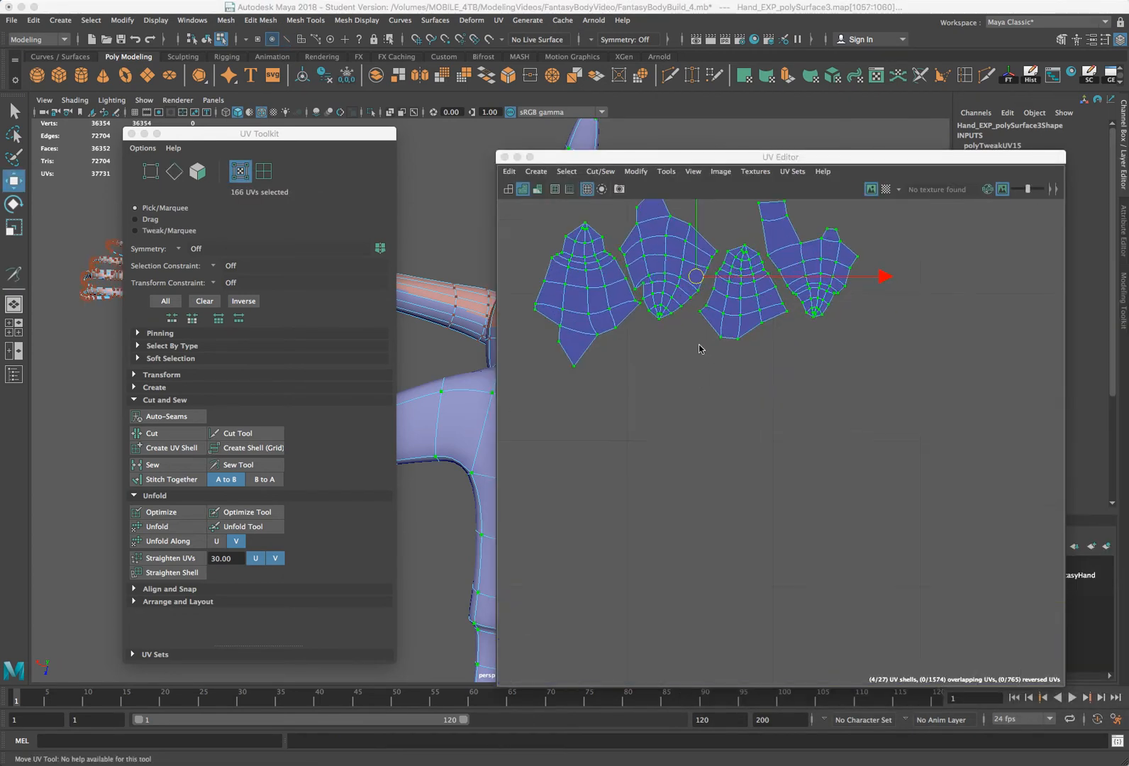
pyautogui.keyDown('alt'); pyautogui.moveTo(696, 407); pyautogui.dragTo(700, 411, button='middle'); pyautogui.keyUp('alt')
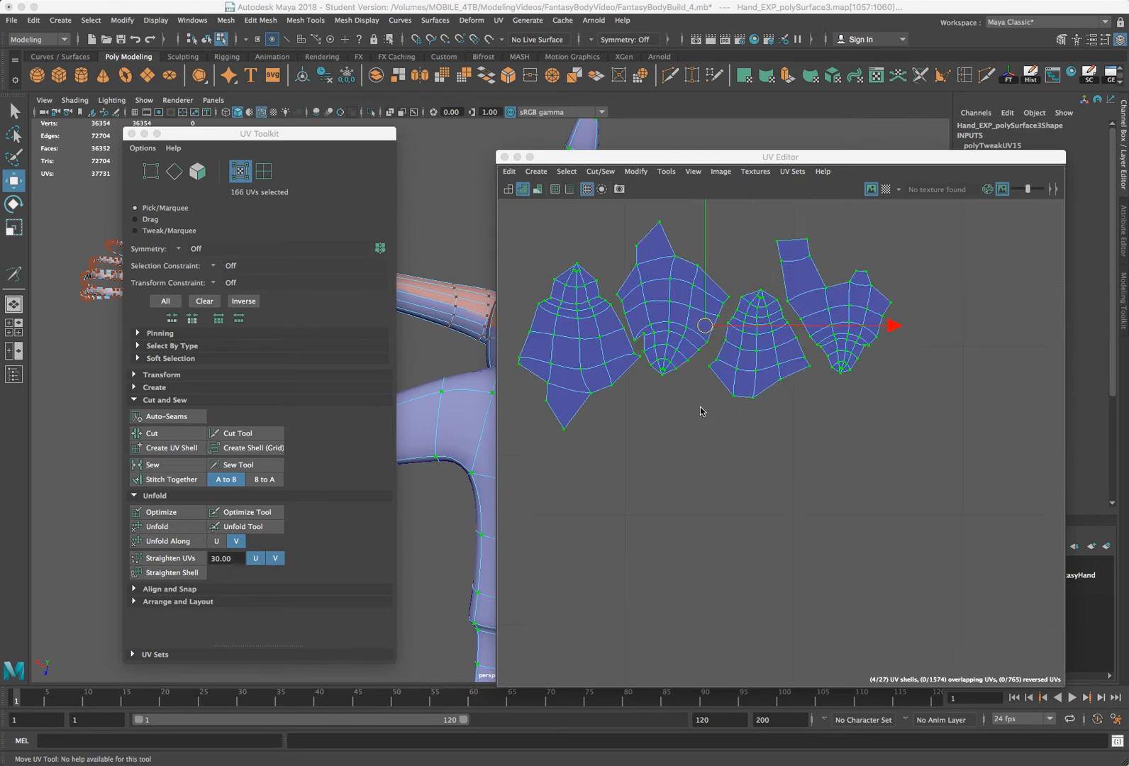
pyautogui.click(642, 342)
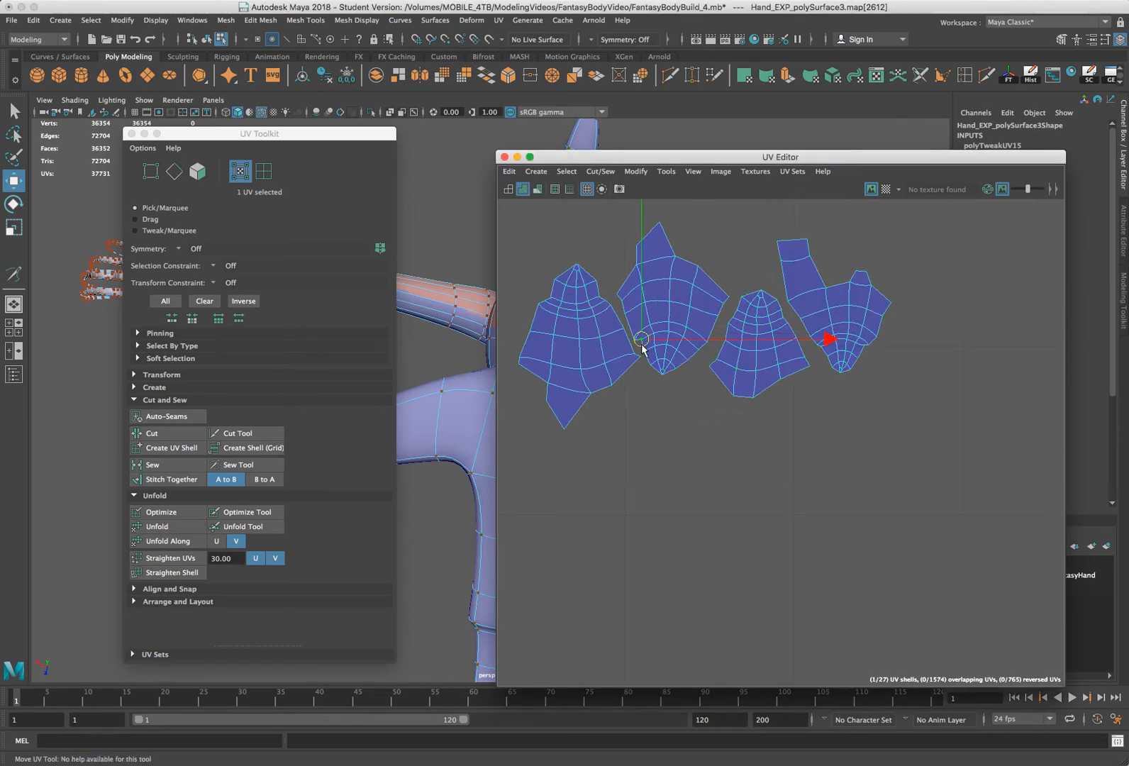
pyautogui.scroll(-1, 643, 347)
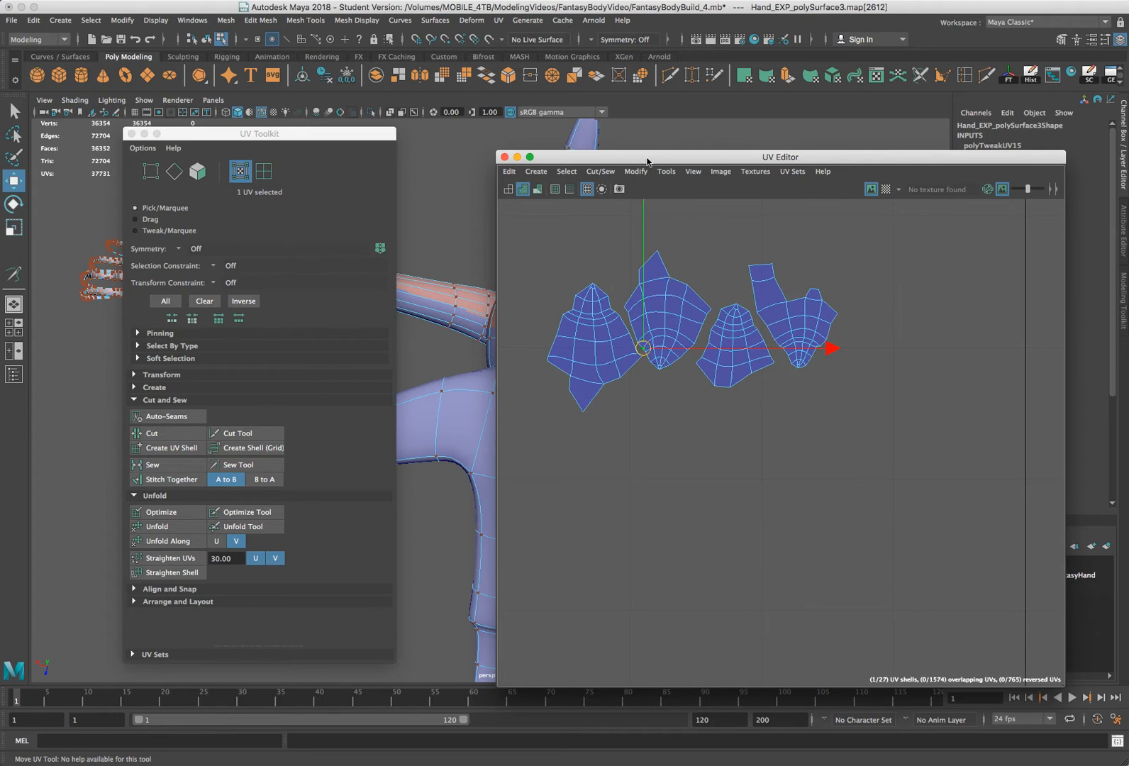
pyautogui.moveTo(647, 162); pyautogui.dragTo(754, 146)
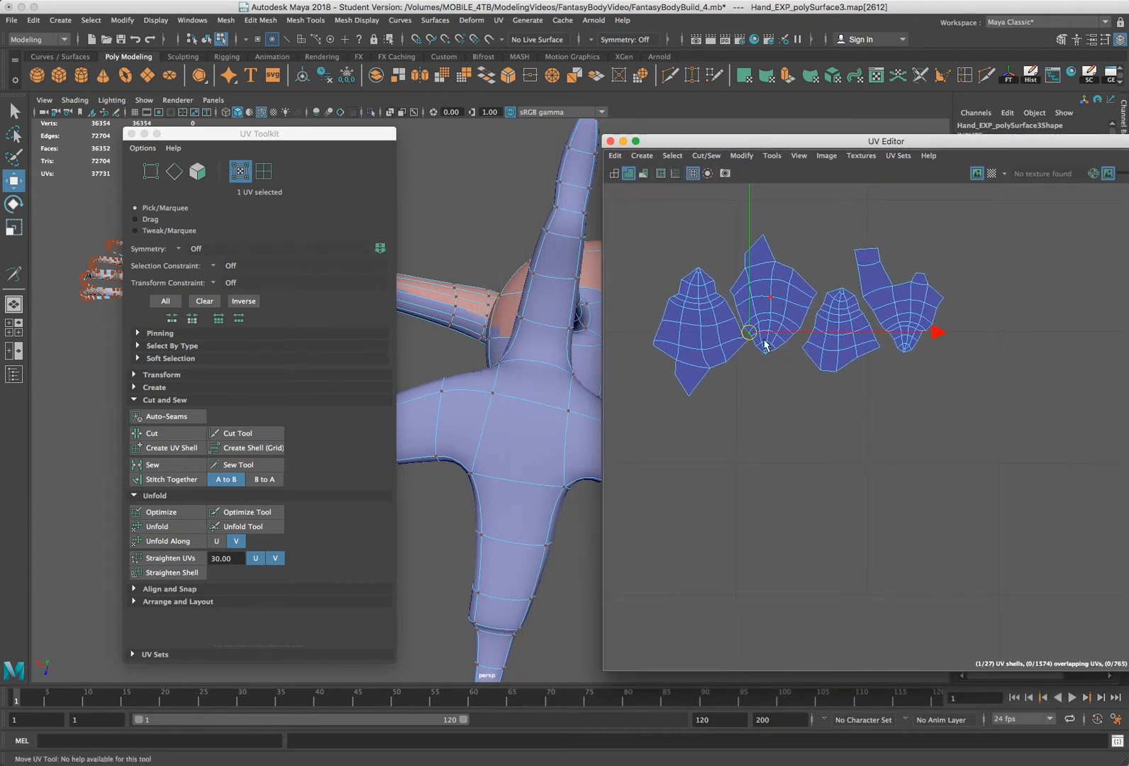
pyautogui.click(731, 295)
pyautogui.press('w')
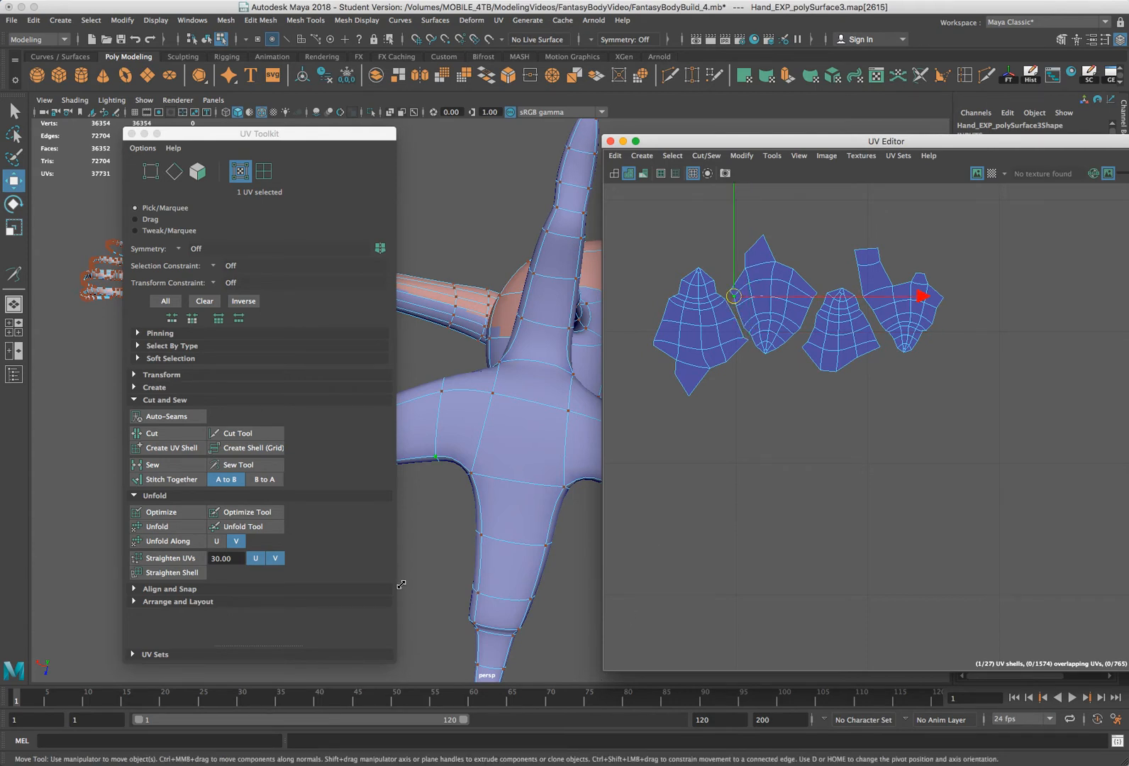
# Try the Sew Tool on the border edge of the toe shell near its neighbouring shell
pyautogui.click(238, 464)
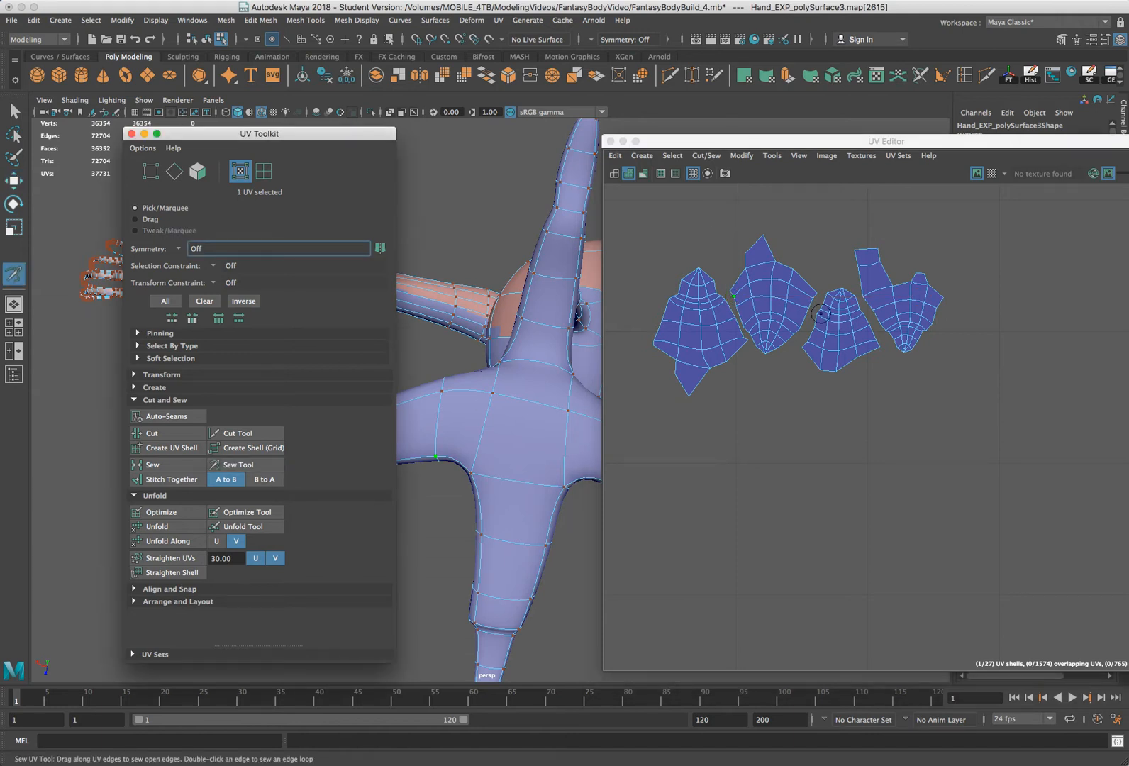
pyautogui.click(742, 310)
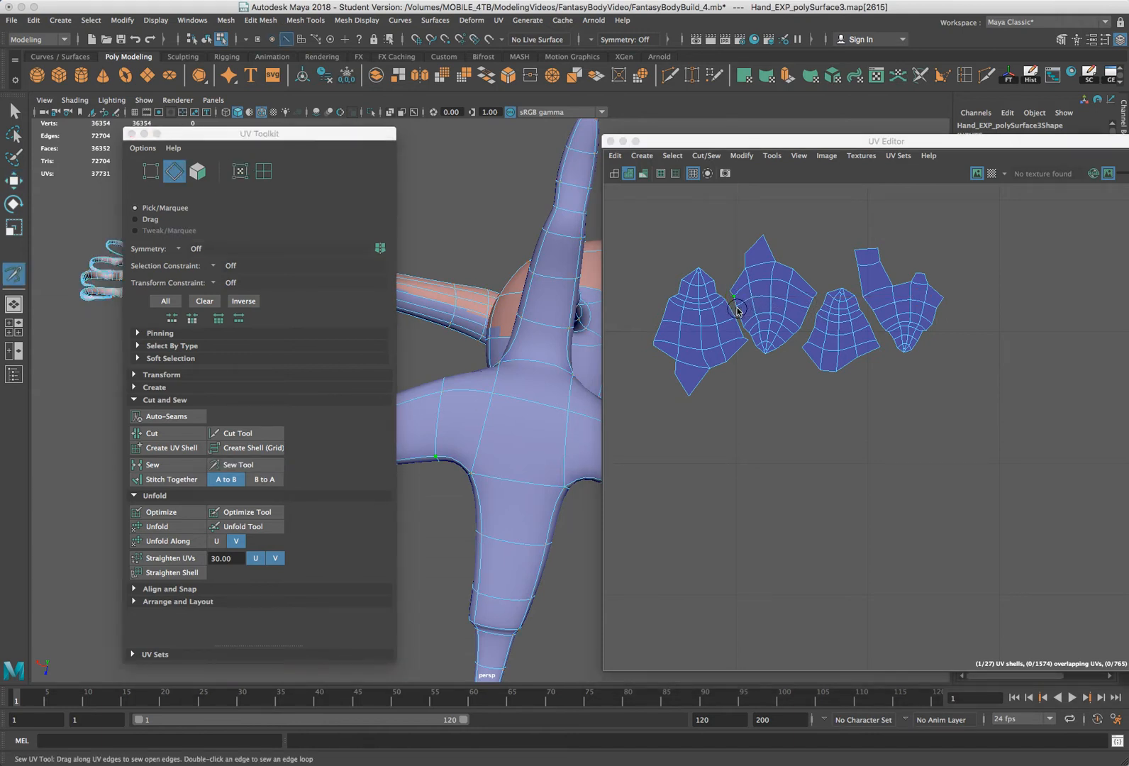
pyautogui.click(739, 308)
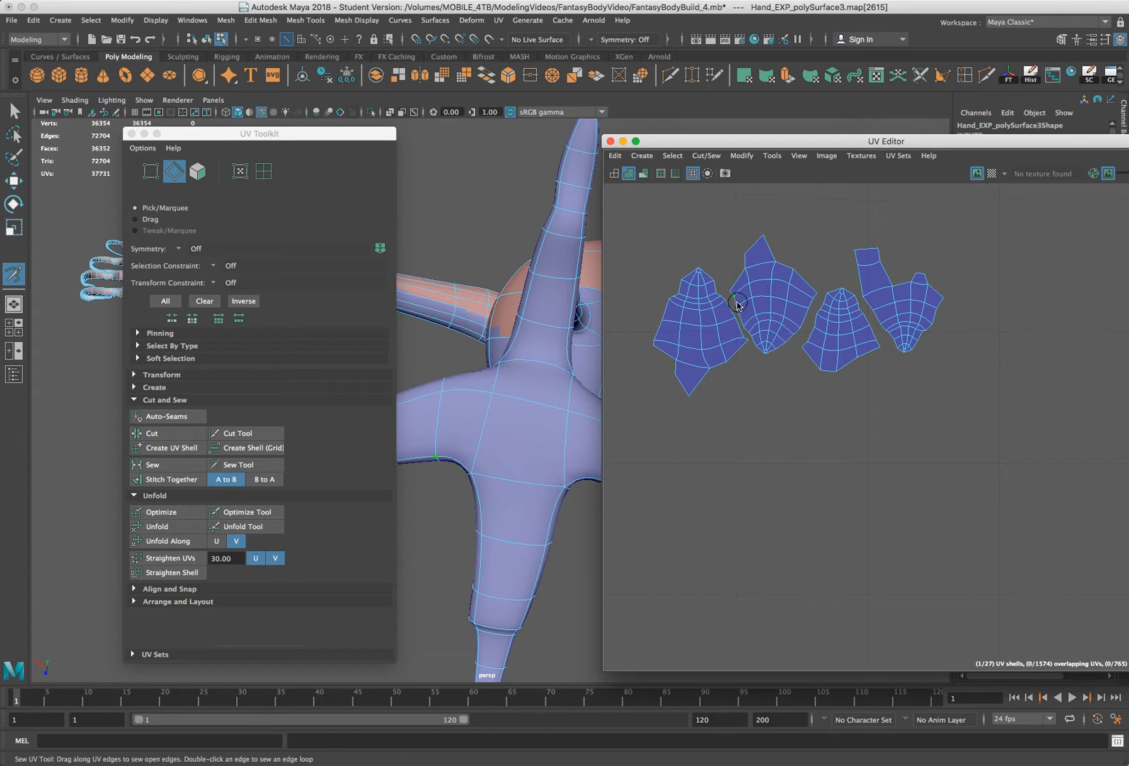
pyautogui.click(239, 464)
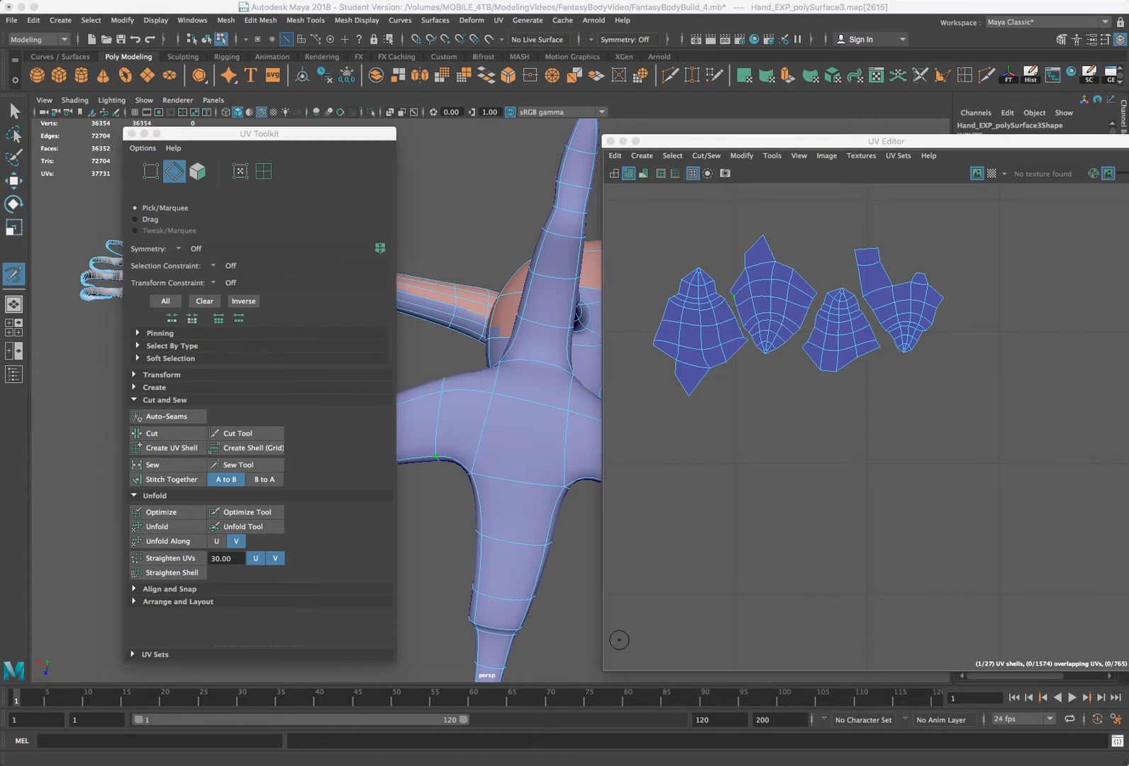
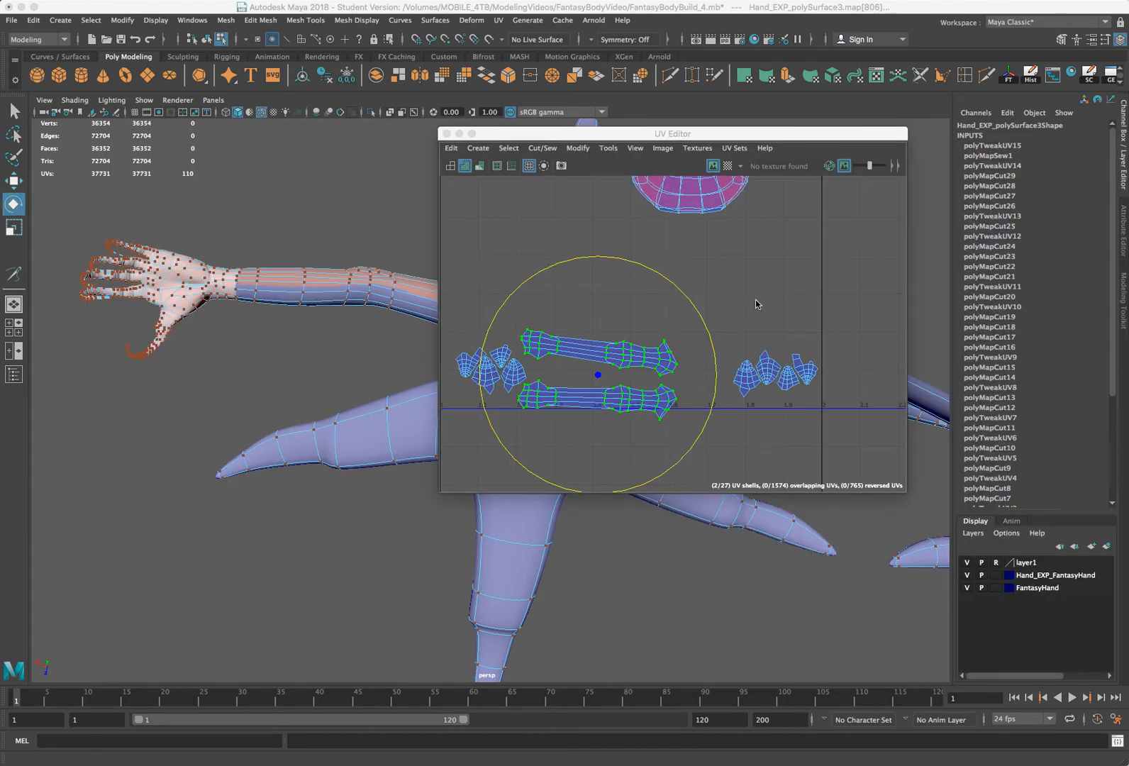
# Switch the body mesh to UV shell selection and check how the torso and arm shells correspond to the UV layout
pyautogui.scroll(-5, 756, 304)
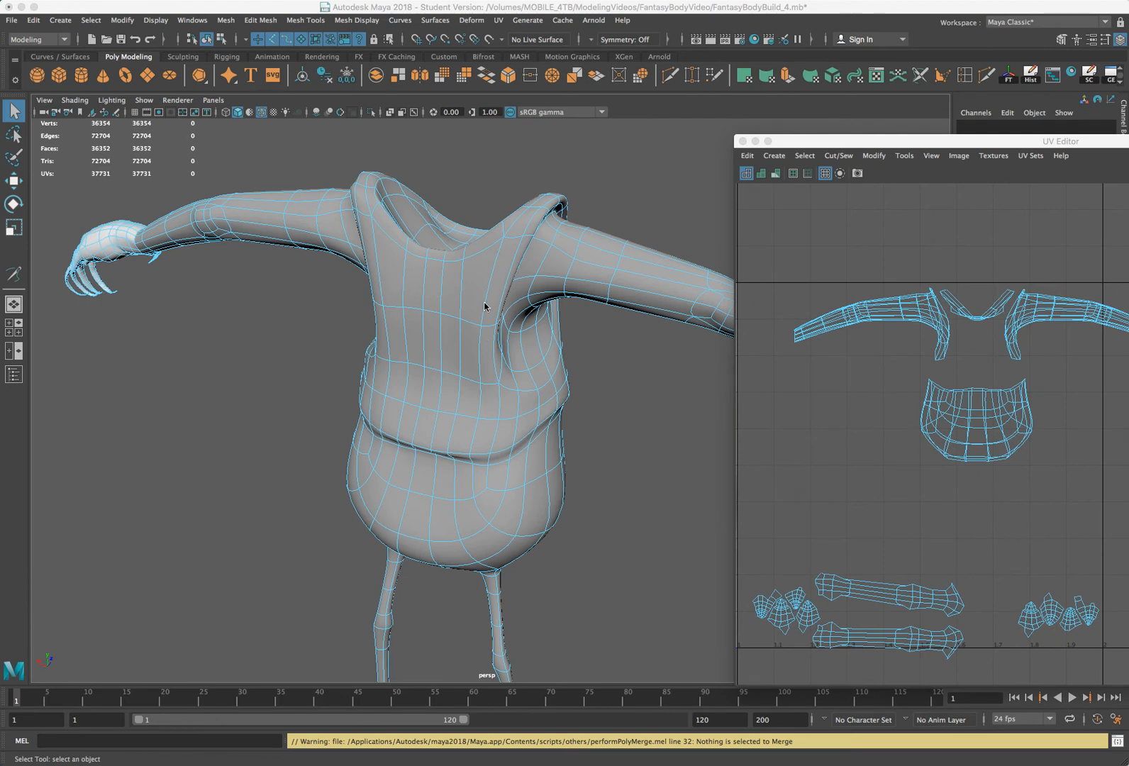
pyautogui.click(482, 305)
pyautogui.rightClick(483, 303)
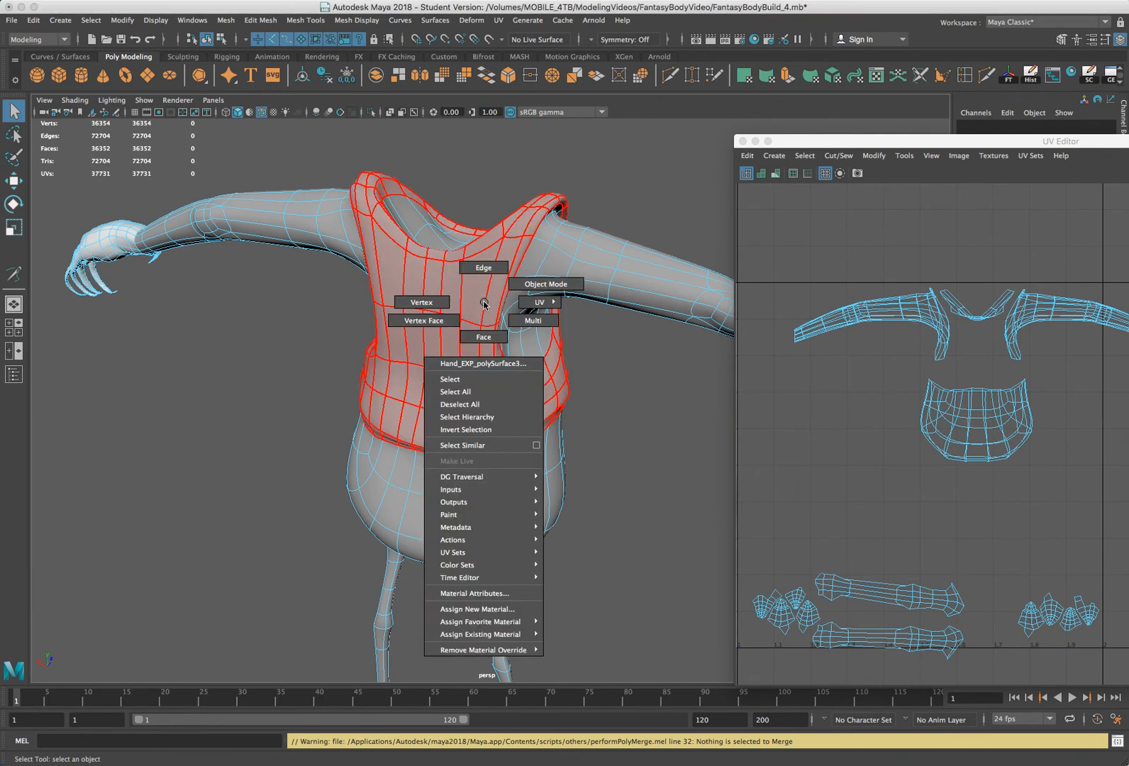
pyautogui.moveTo(484, 304); pyautogui.dragTo(532, 306, button='right')
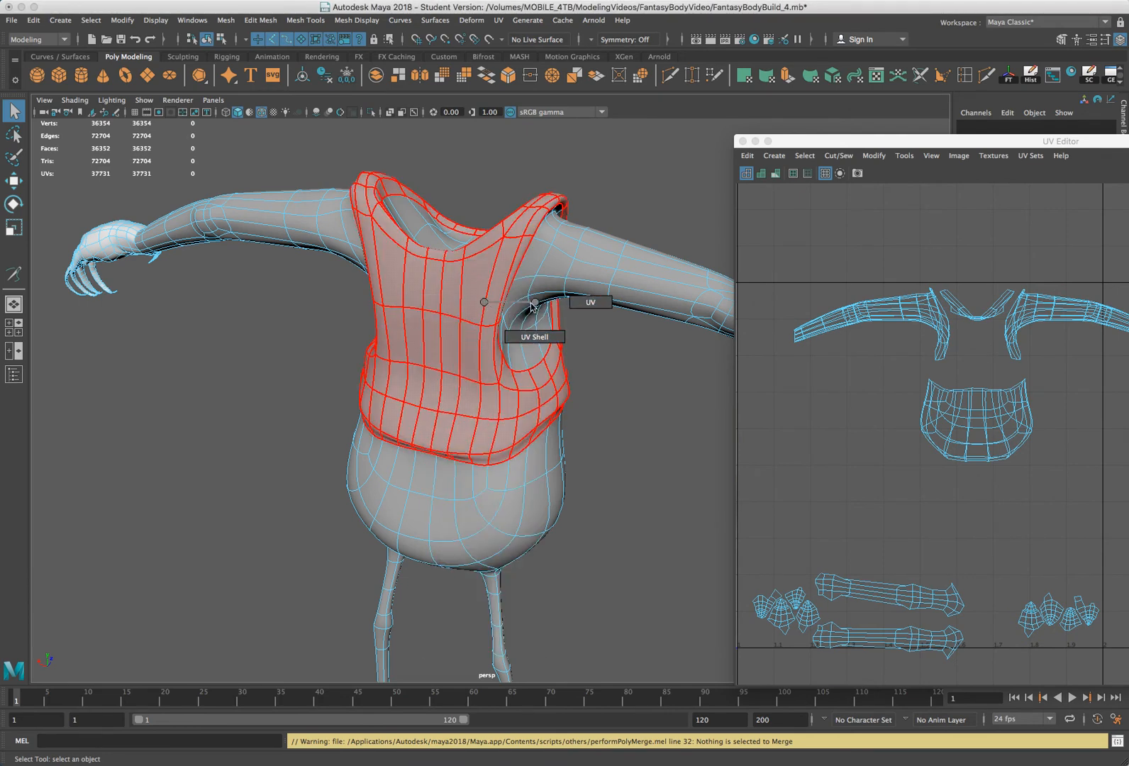
pyautogui.moveTo(450, 292); pyautogui.dragTo(485, 330, button='right')
pyautogui.rightClick(416, 297)
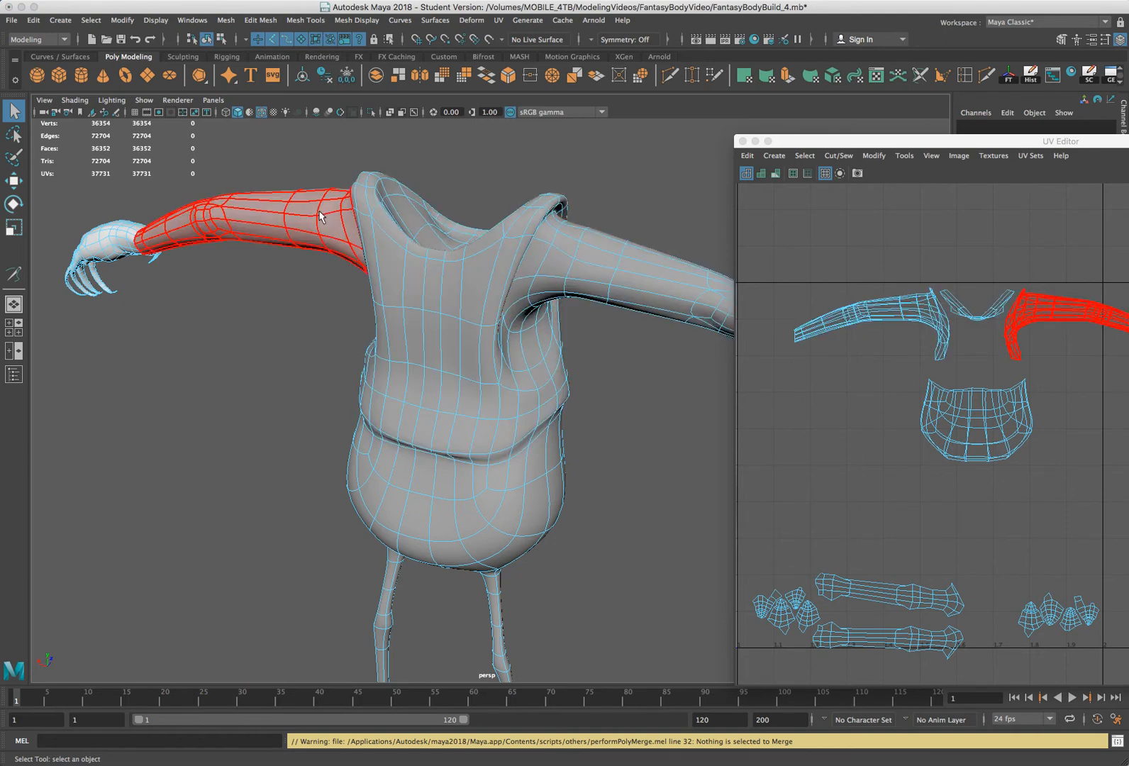
pyautogui.click(740, 141)
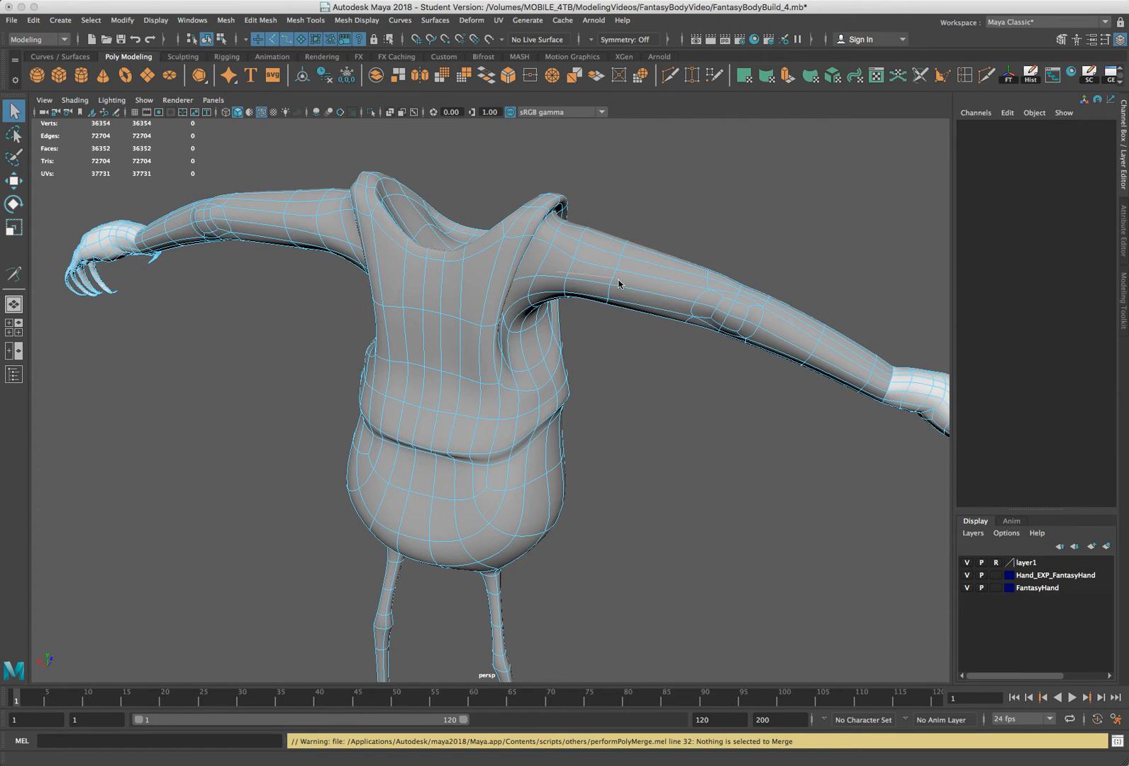
# Examine the torso, hand and finger UV shell boundaries on the body from the front, side and back
pyautogui.moveTo(618, 284); pyautogui.dragTo(657, 315, button='right')
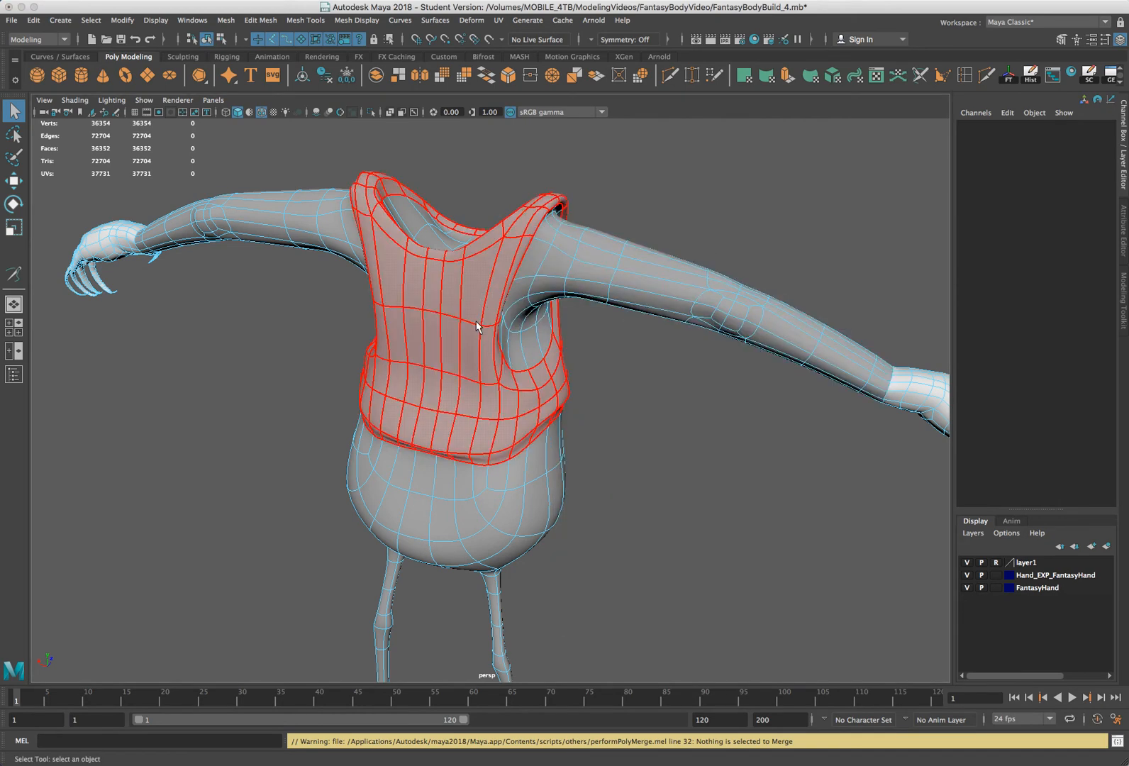
pyautogui.keyDown('alt'); pyautogui.moveTo(476, 326); pyautogui.dragTo(425, 348); pyautogui.keyUp('alt')
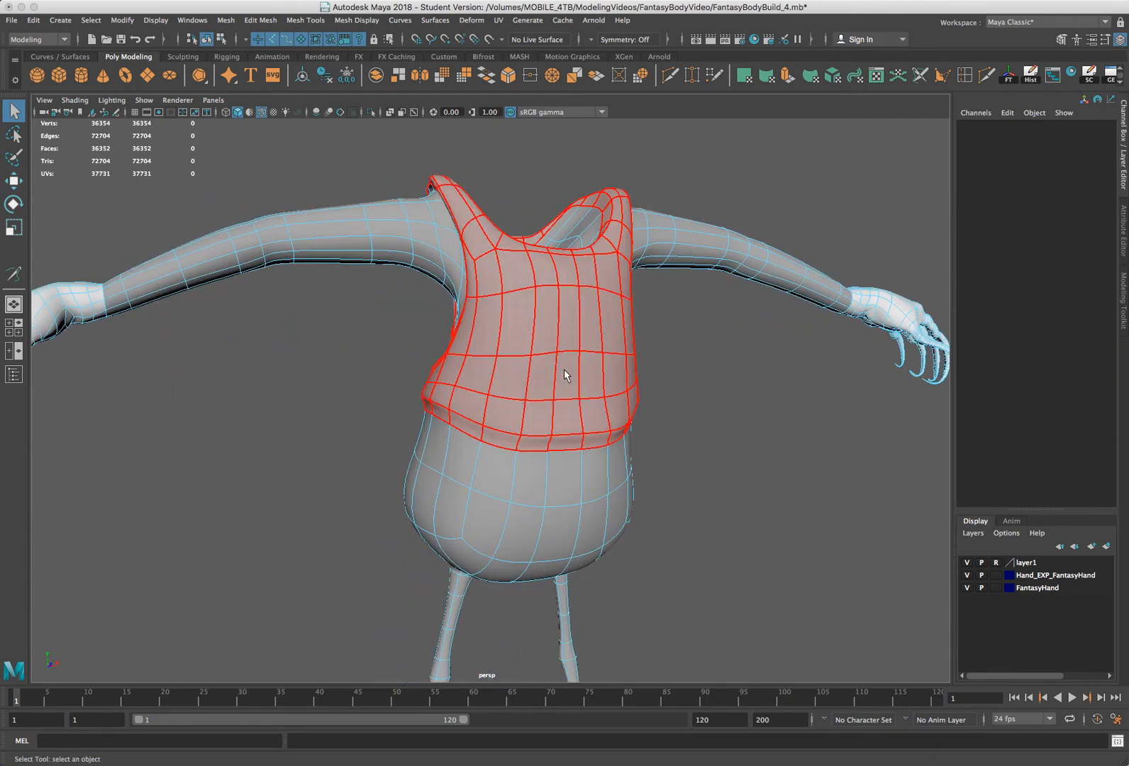
pyautogui.keyDown('alt'); pyautogui.moveTo(523, 502); pyautogui.dragTo(478, 353); pyautogui.keyUp('alt')
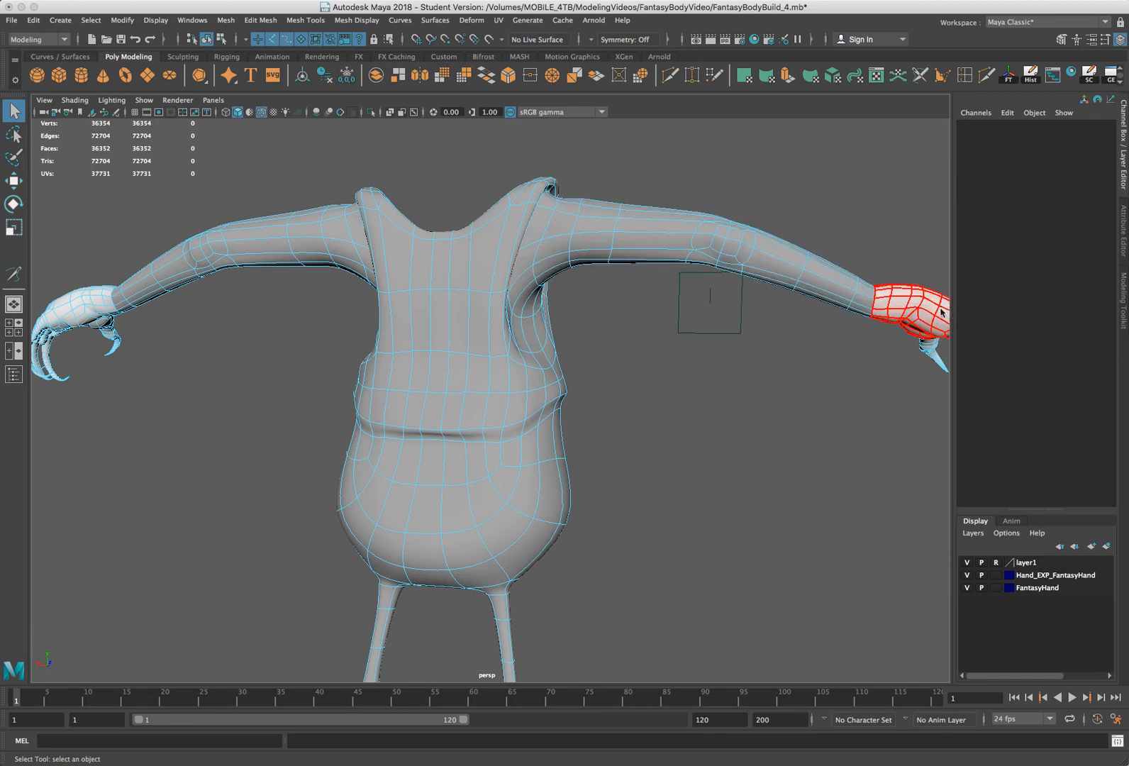
pyautogui.keyDown('alt'); pyautogui.moveTo(924, 319); pyautogui.dragTo(464, 461); pyautogui.keyUp('alt')
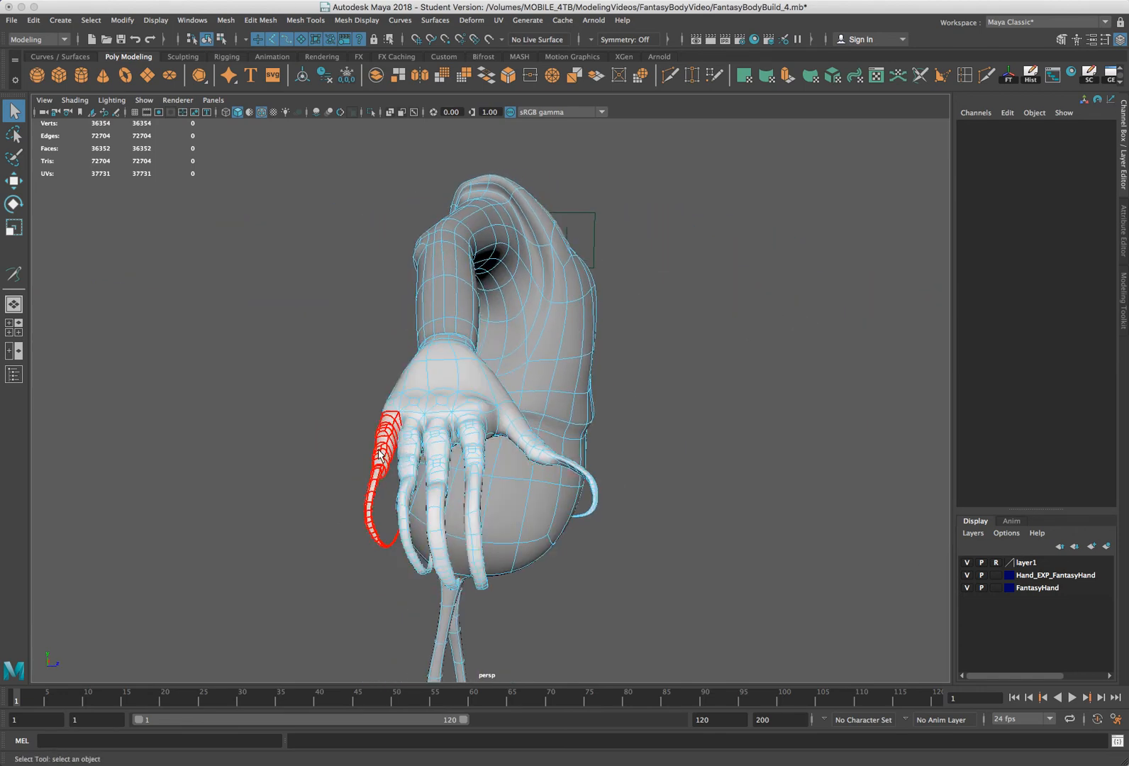
pyautogui.keyDown('alt'); pyautogui.moveTo(443, 398); pyautogui.dragTo(493, 398); pyautogui.keyUp('alt')
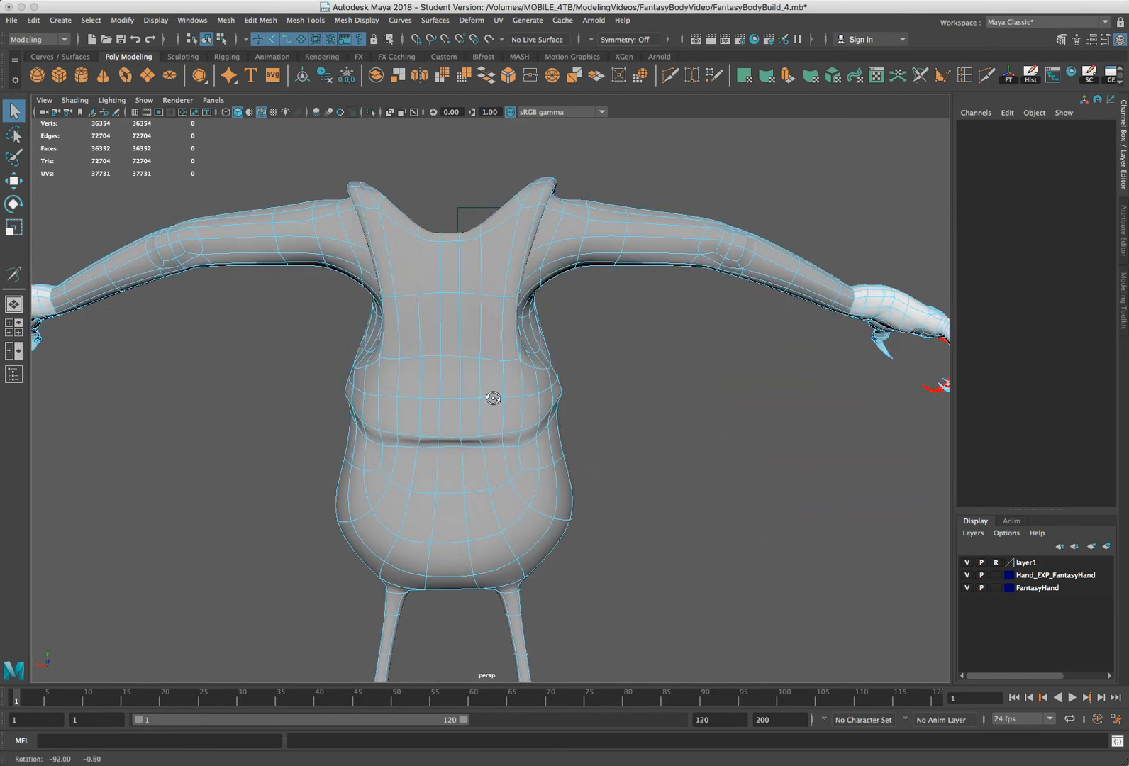
pyautogui.keyDown('alt'); pyautogui.moveTo(526, 263); pyautogui.dragTo(508, 274); pyautogui.keyUp('alt')
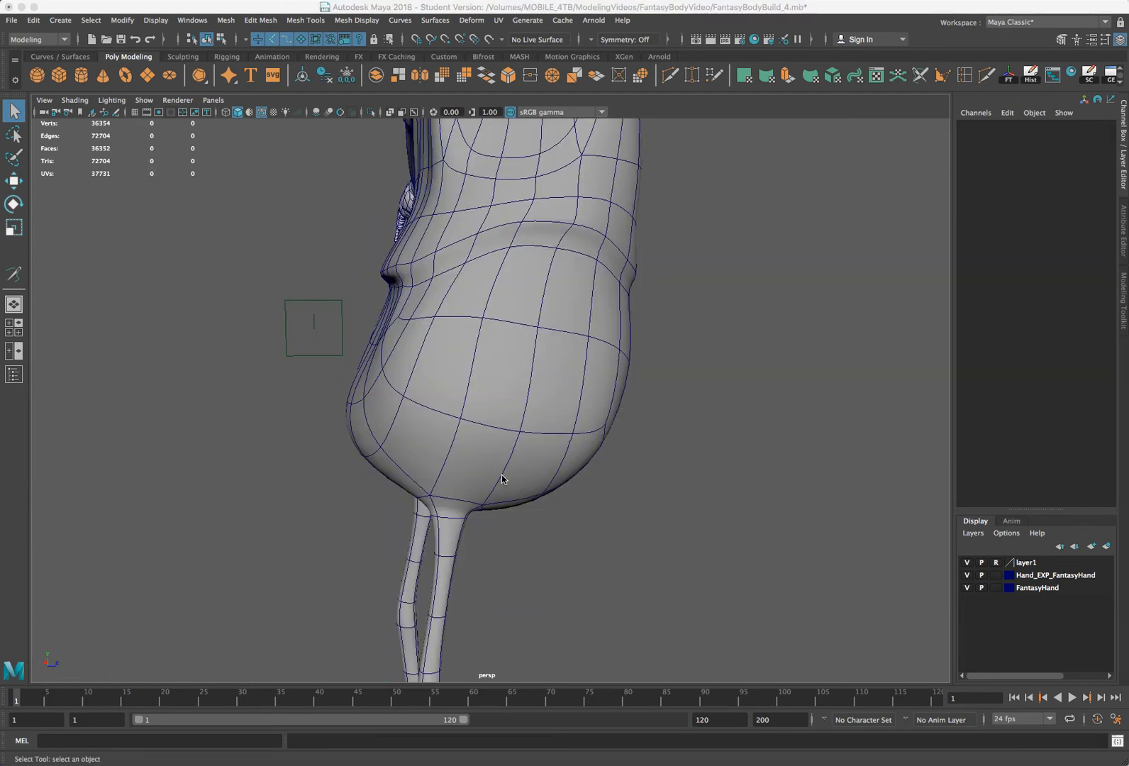
# Cut the UVs along the three-edge vertical line on the side of the lower torso, from the leg joint up to the waist fold
pyautogui.moveTo(502, 476); pyautogui.dragTo(504, 442, button='right')
pyautogui.moveTo(495, 492); pyautogui.dragTo(492, 498, button='right')
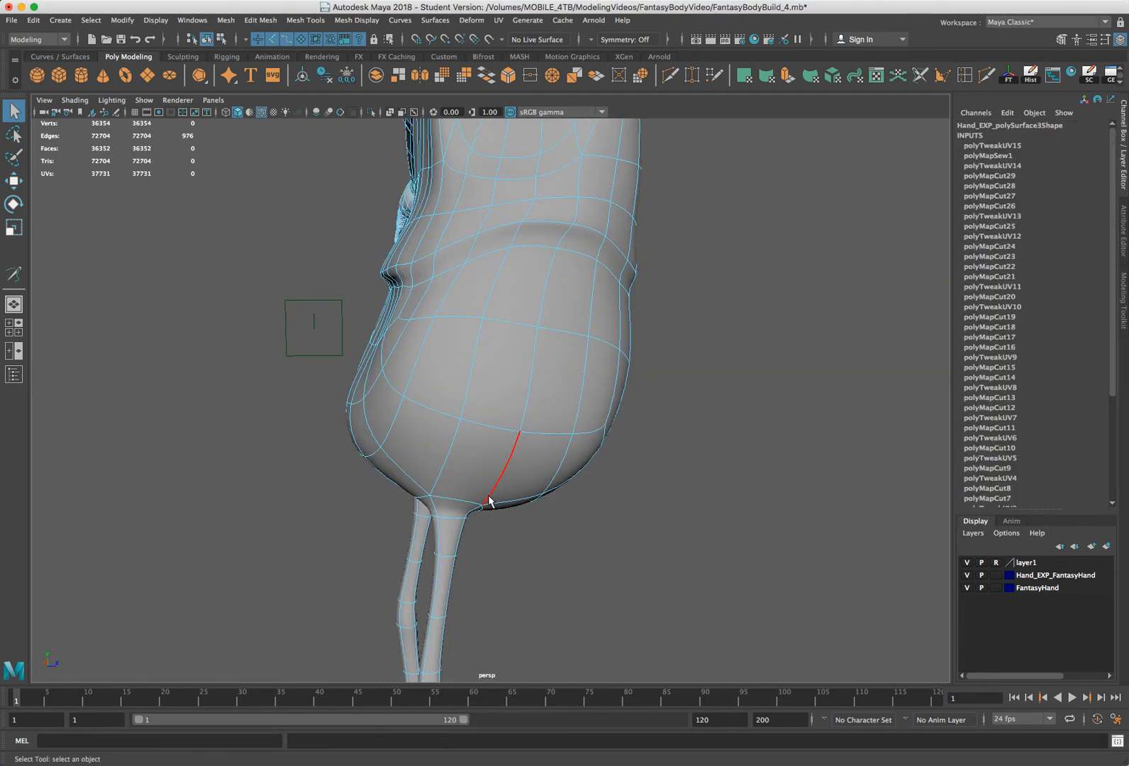
pyautogui.click(492, 499)
pyautogui.keyDown('shift'); pyautogui.click(545, 312); pyautogui.keyUp('shift')
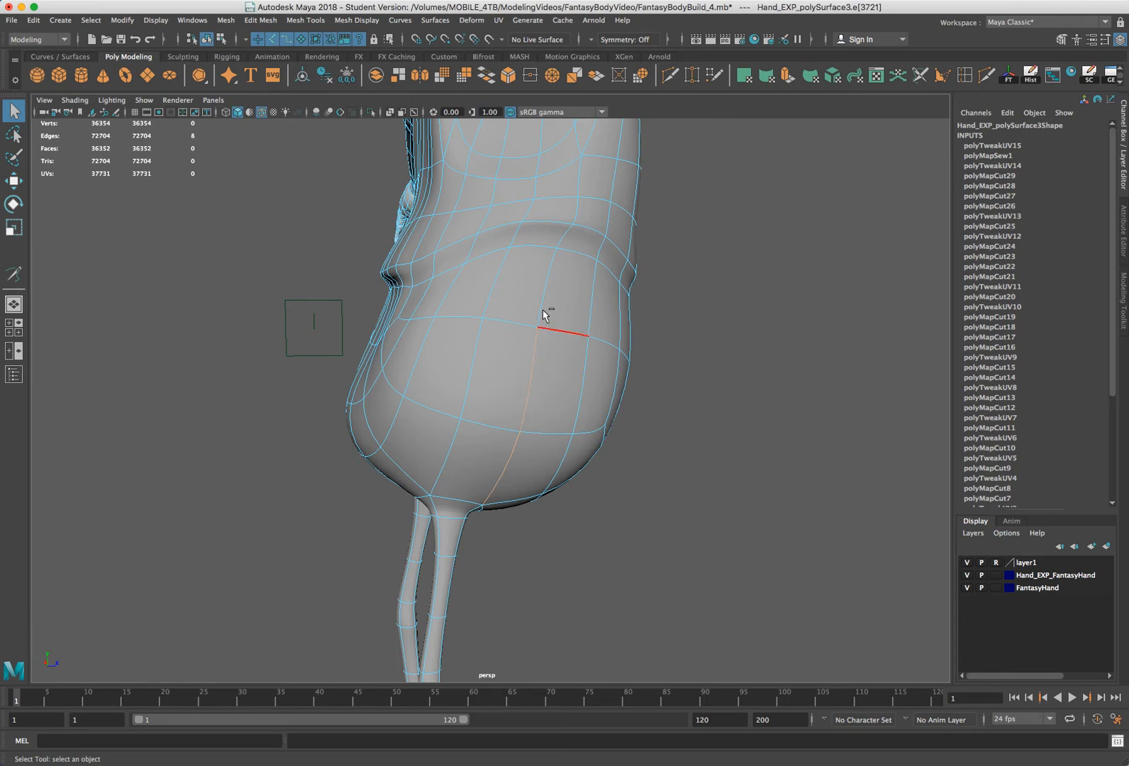
pyautogui.keyDown('shift'); pyautogui.click(539, 301); pyautogui.keyUp('shift')
pyautogui.keyDown('alt'); pyautogui.moveTo(716, 350); pyautogui.dragTo(573, 397); pyautogui.keyUp('alt')
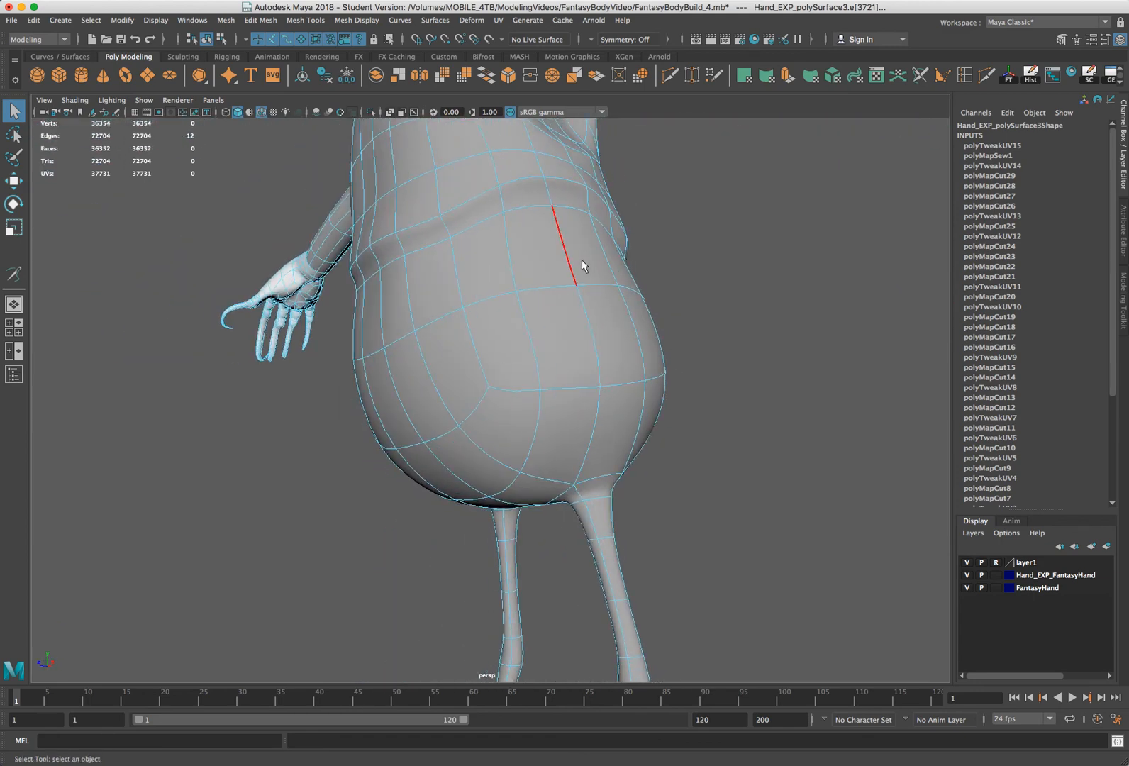
pyautogui.keyDown('alt'); pyautogui.moveTo(511, 393); pyautogui.dragTo(655, 383); pyautogui.keyUp('alt')
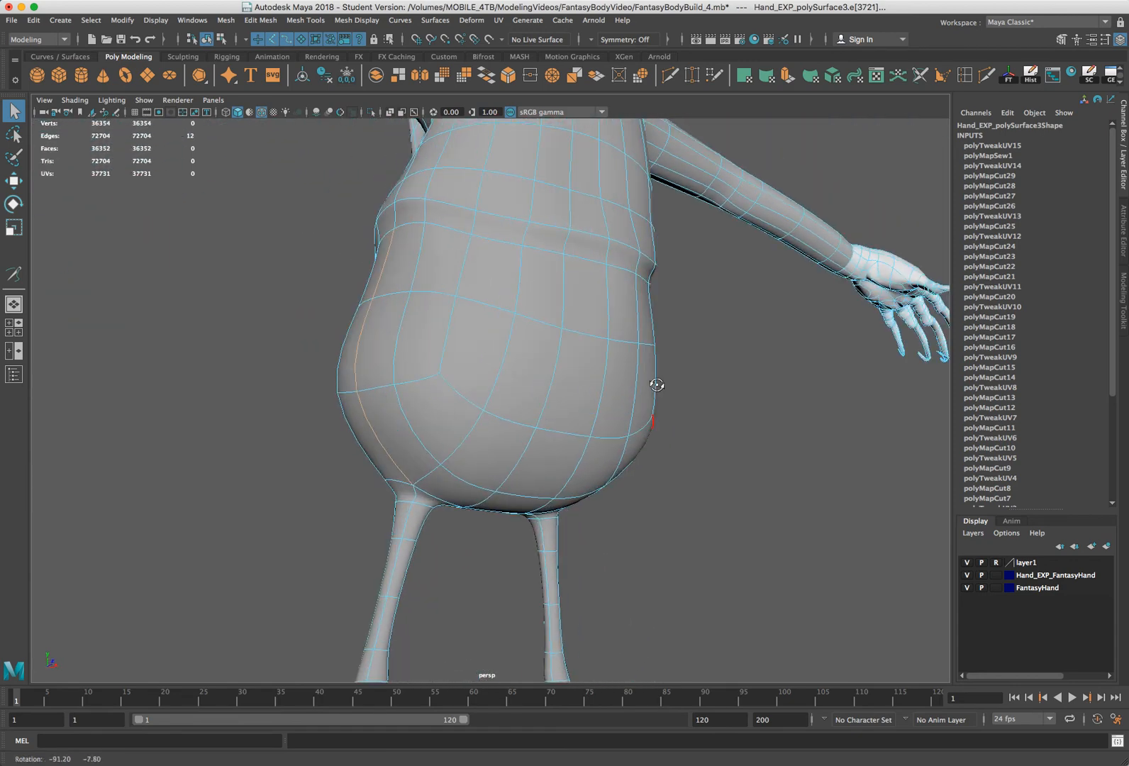
pyautogui.keyDown('alt'); pyautogui.moveTo(412, 163); pyautogui.dragTo(414, 191); pyautogui.keyUp('alt')
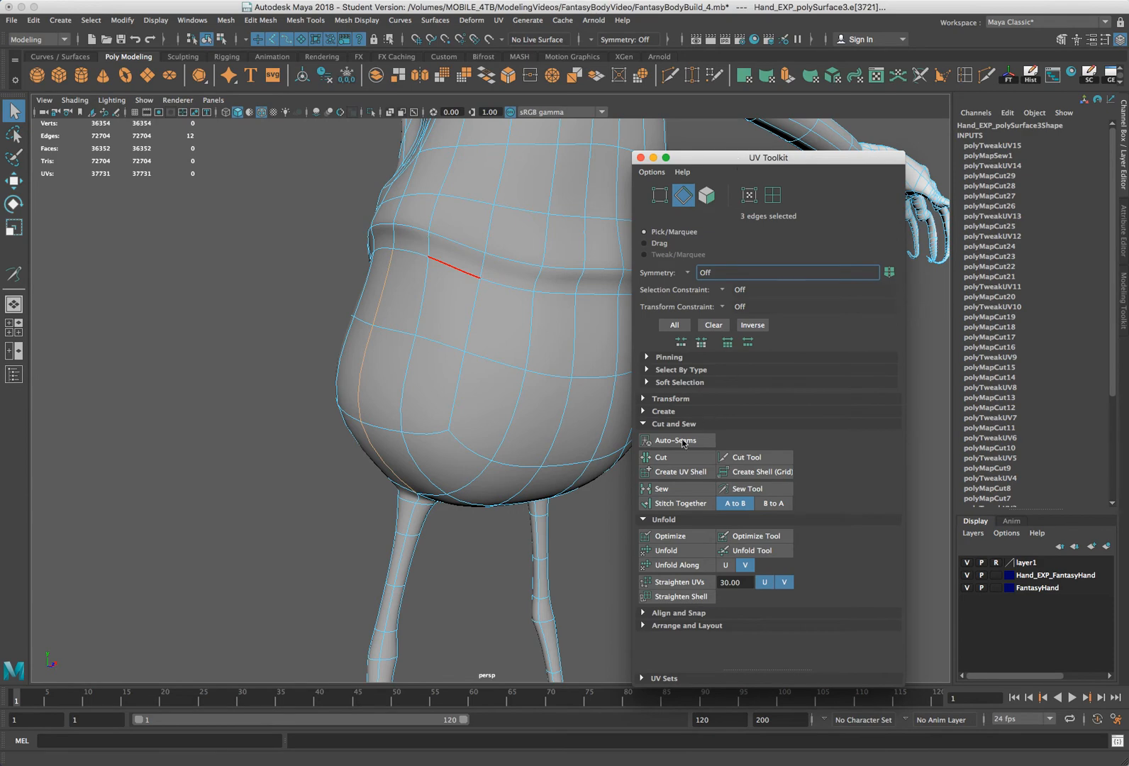
pyautogui.click(672, 460)
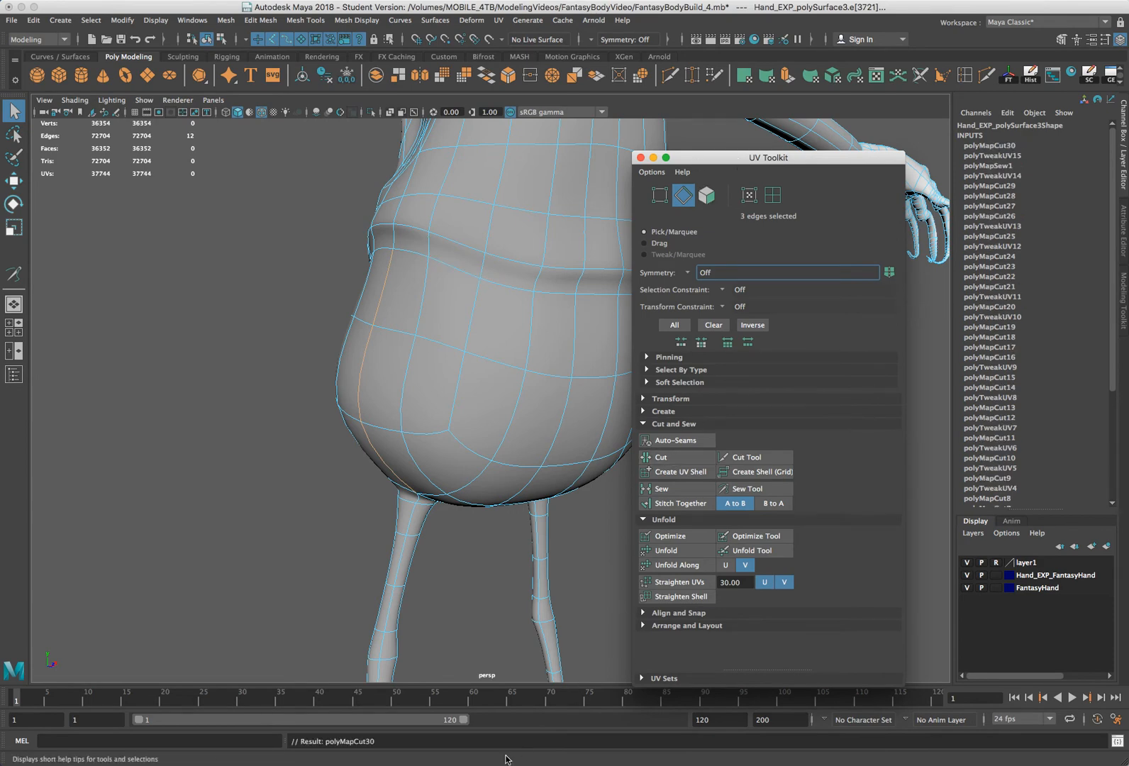
# Select all UVs of the lower torso shell and unfold it
pyautogui.keyDown('shift'); pyautogui.moveTo(548, 489); pyautogui.dragTo(538, 502, button='right'); pyautogui.keyUp('shift')
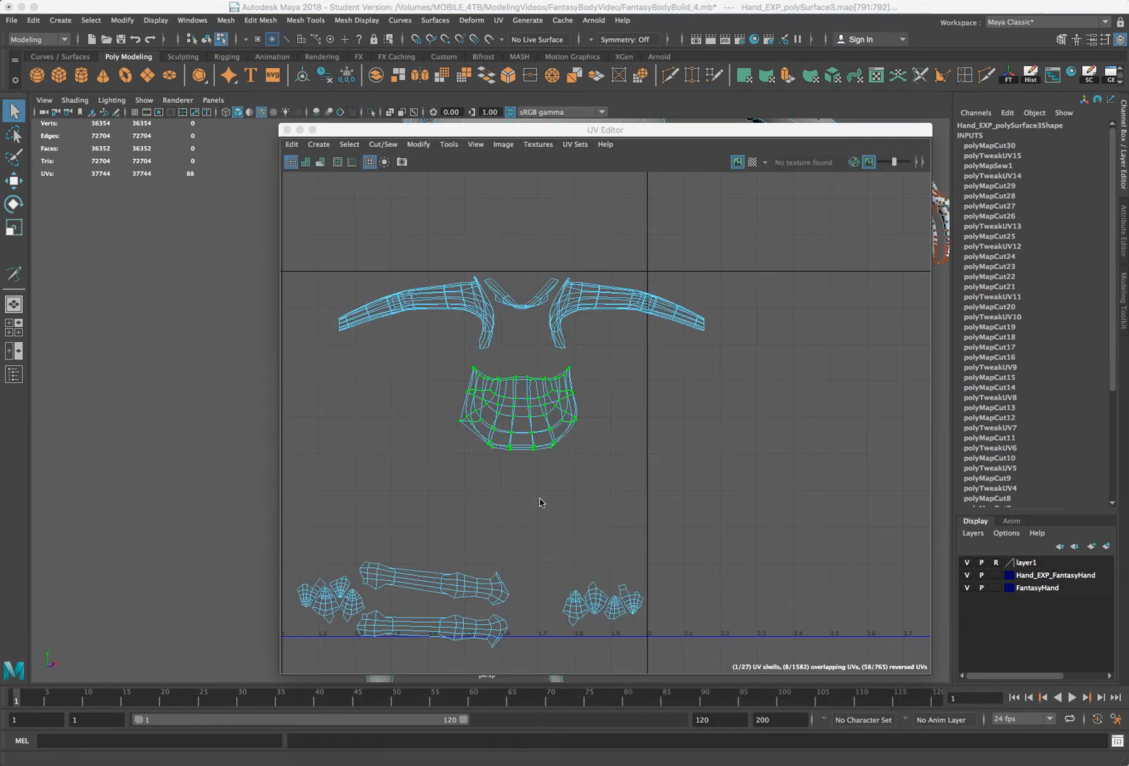
pyautogui.click(459, 422)
pyautogui.moveTo(461, 423); pyautogui.dragTo(510, 426, button='right')
pyautogui.click(461, 423)
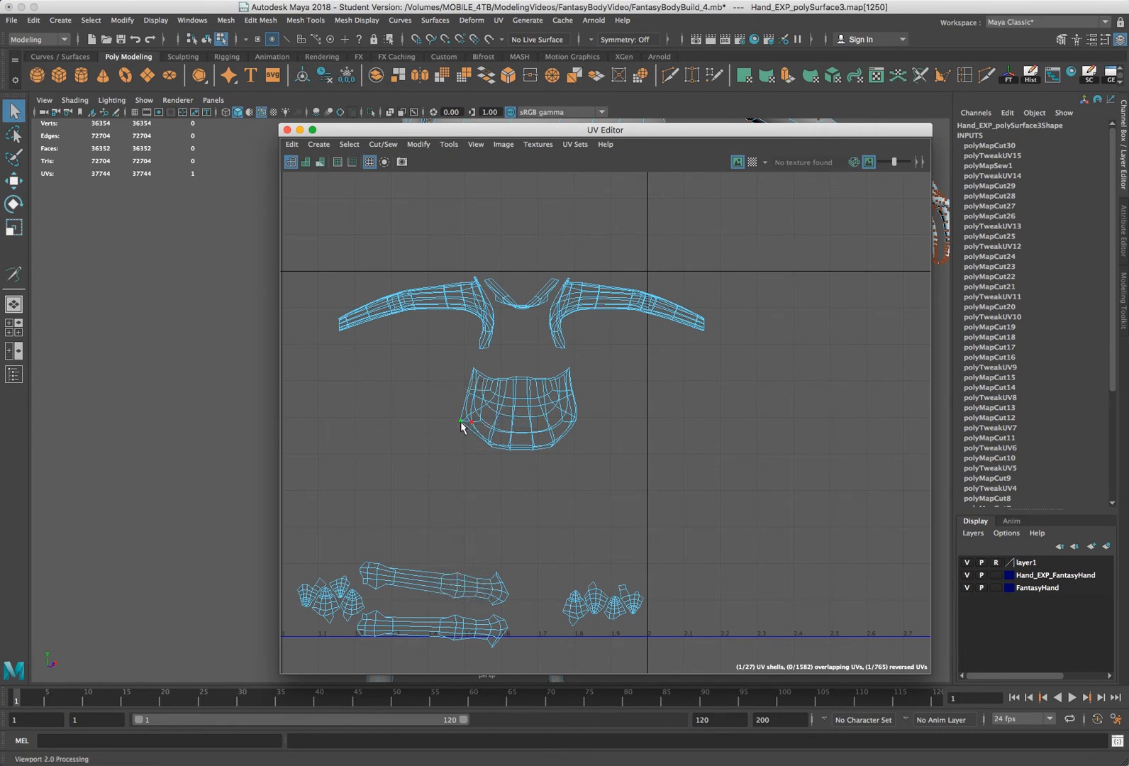
pyautogui.keyDown('ctrl'); pyautogui.moveTo(461, 423); pyautogui.dragTo(461, 454, button='right'); pyautogui.keyUp('ctrl')
pyautogui.press('w')
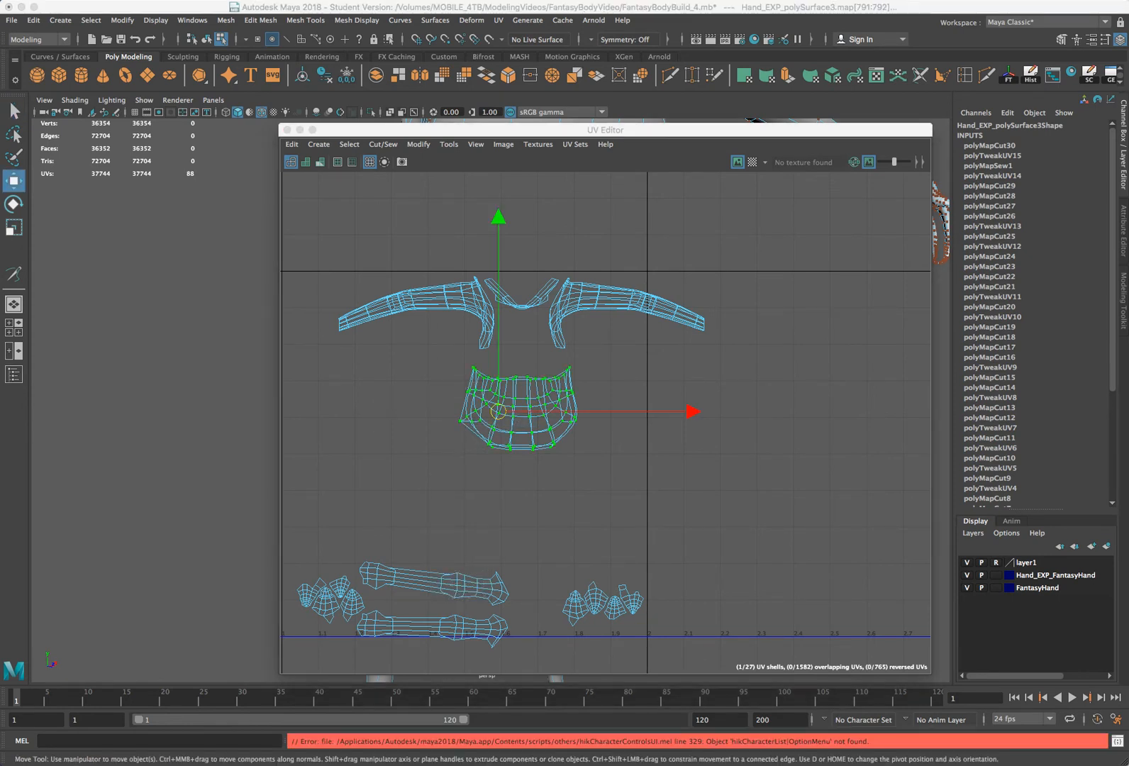
pyautogui.moveTo(1128, 142); pyautogui.dragTo(809, 114)
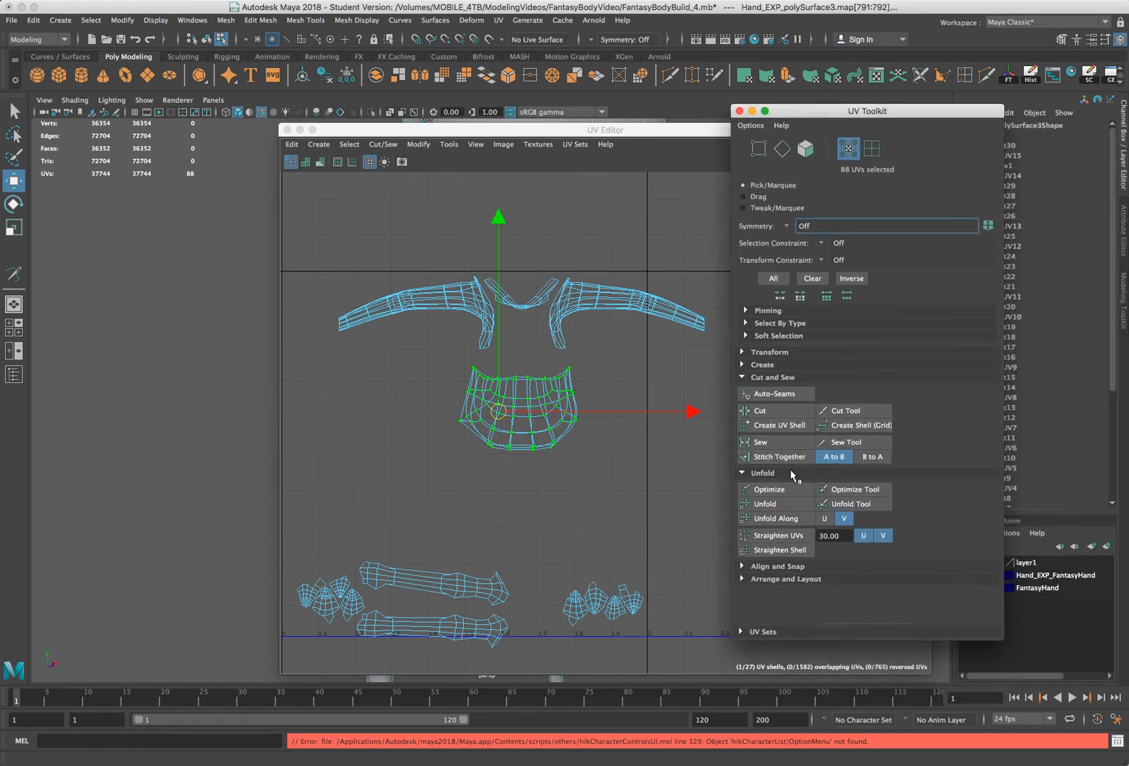
pyautogui.click(771, 505)
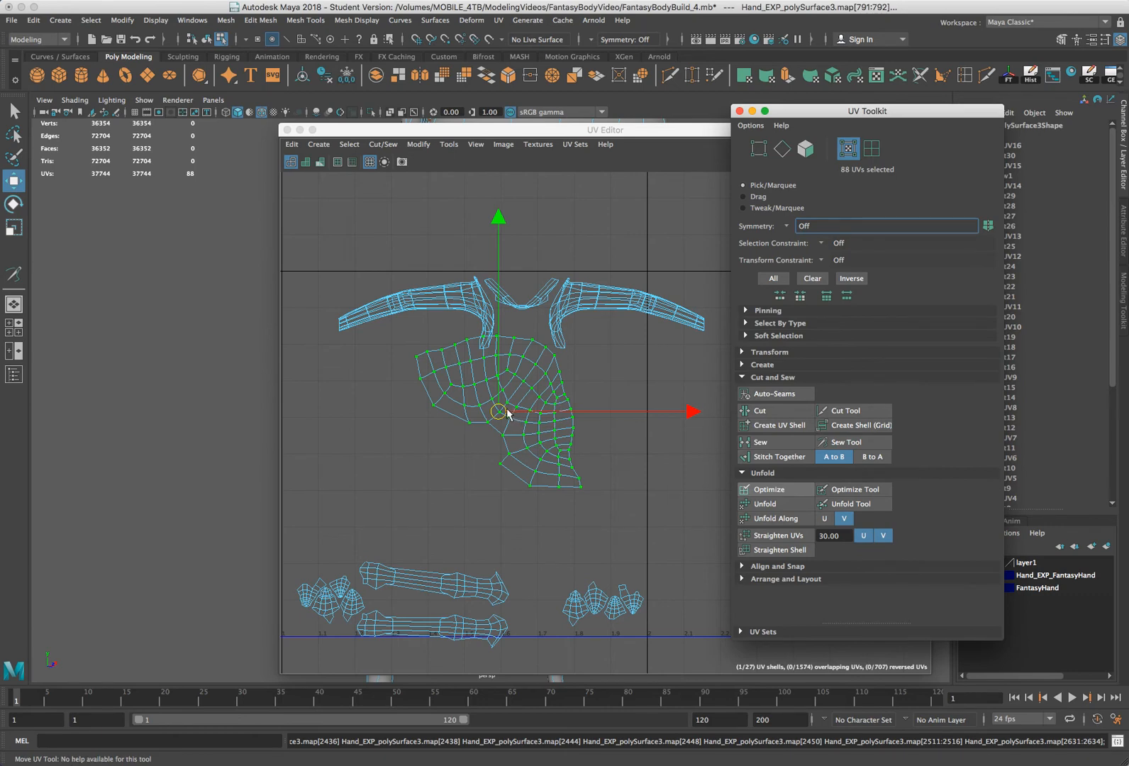
# Rotate the unfolded lower torso shell so its arched waist edge faces up, and place it above the leg and toe shells
pyautogui.moveTo(506, 413); pyautogui.dragTo(500, 455)
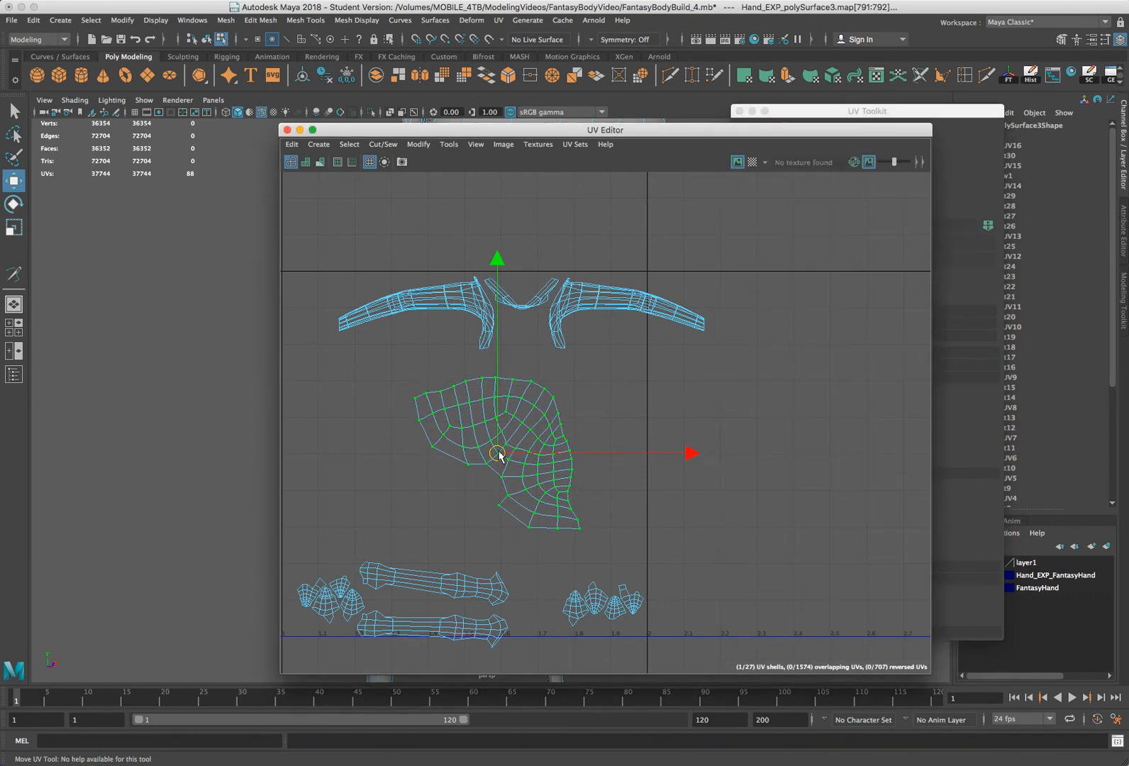
pyautogui.press('e')
pyautogui.moveTo(676, 429); pyautogui.dragTo(427, 561)
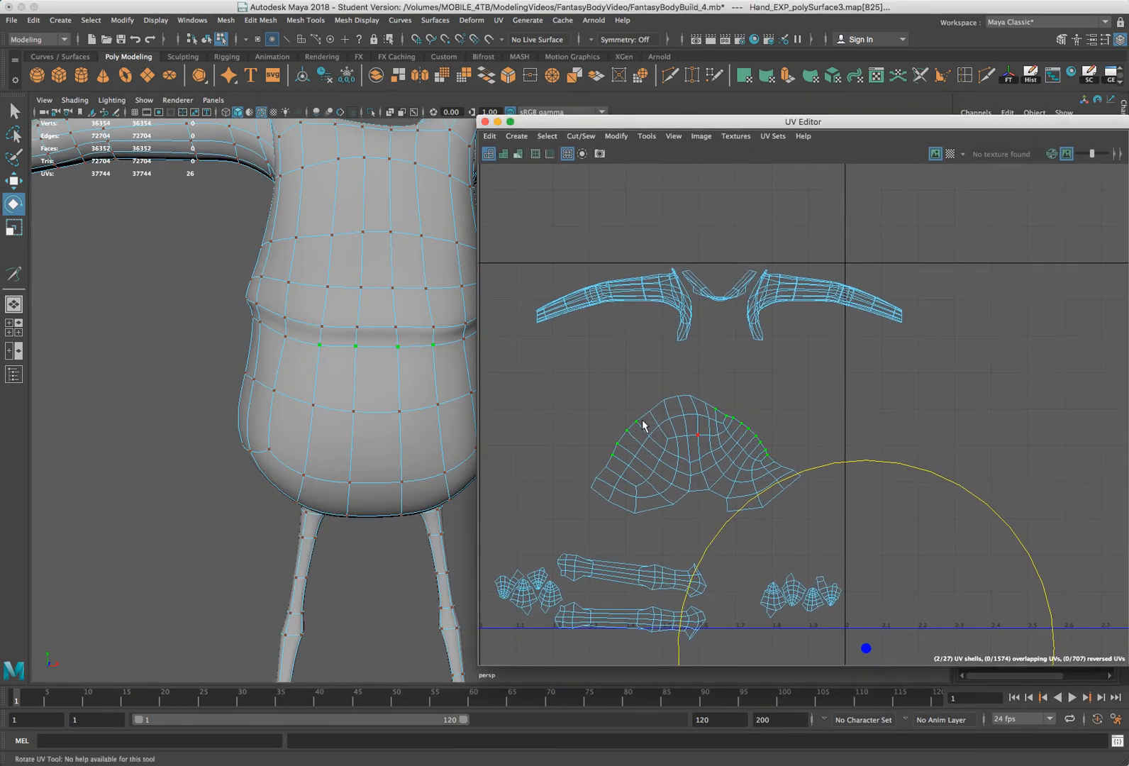
pyautogui.moveTo(814, 373); pyautogui.dragTo(592, 525)
pyautogui.press('w')
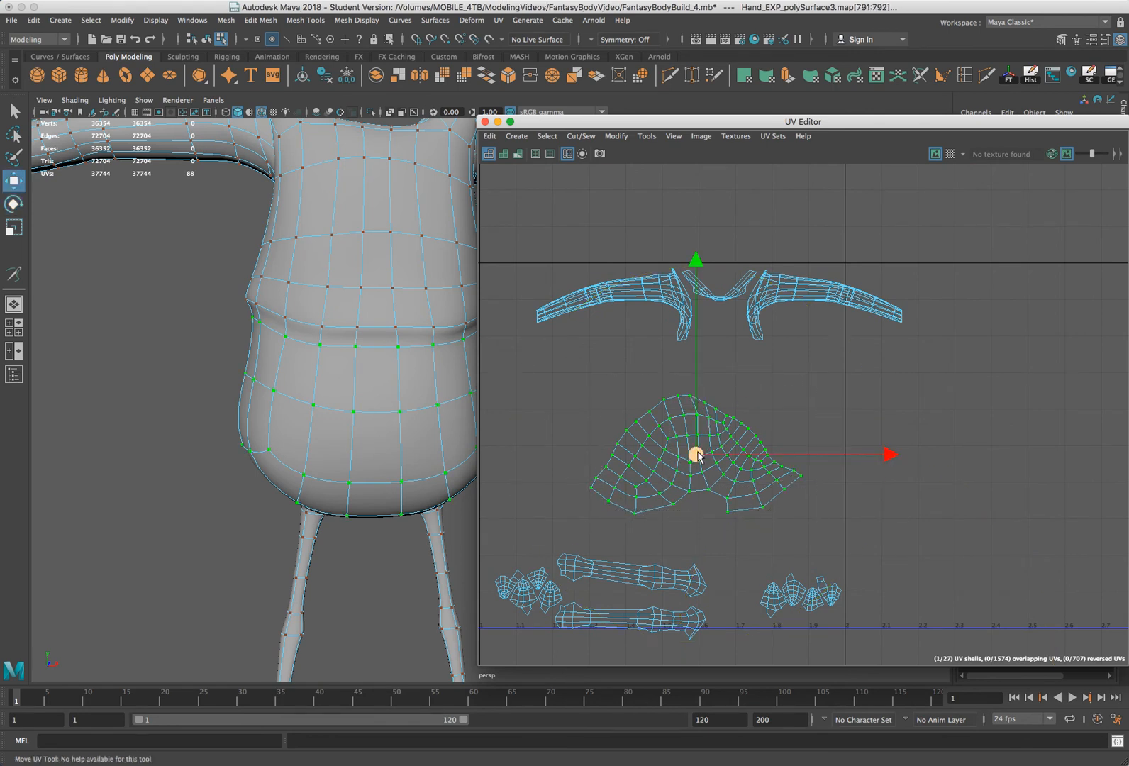
pyautogui.moveTo(675, 459); pyautogui.dragTo(605, 486)
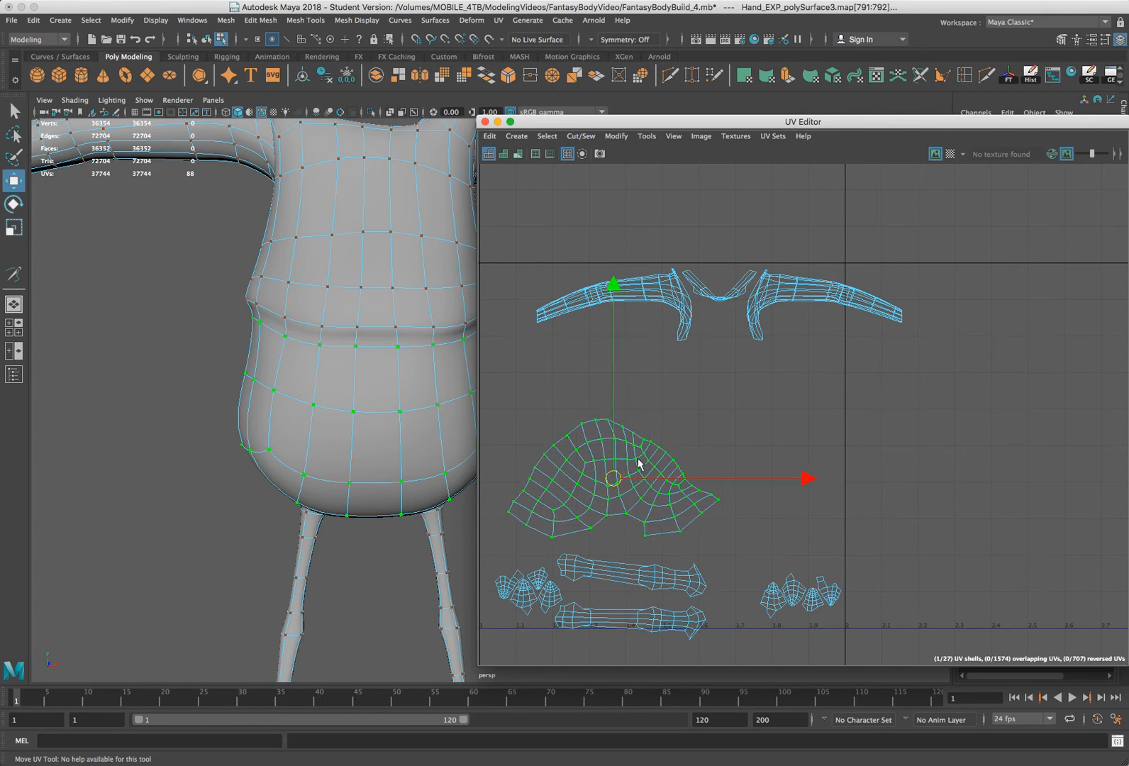
# Scale the lower torso shell down slightly in height and shift it a little along the U axis above the leg shells
pyautogui.scroll(-3, 638, 461)
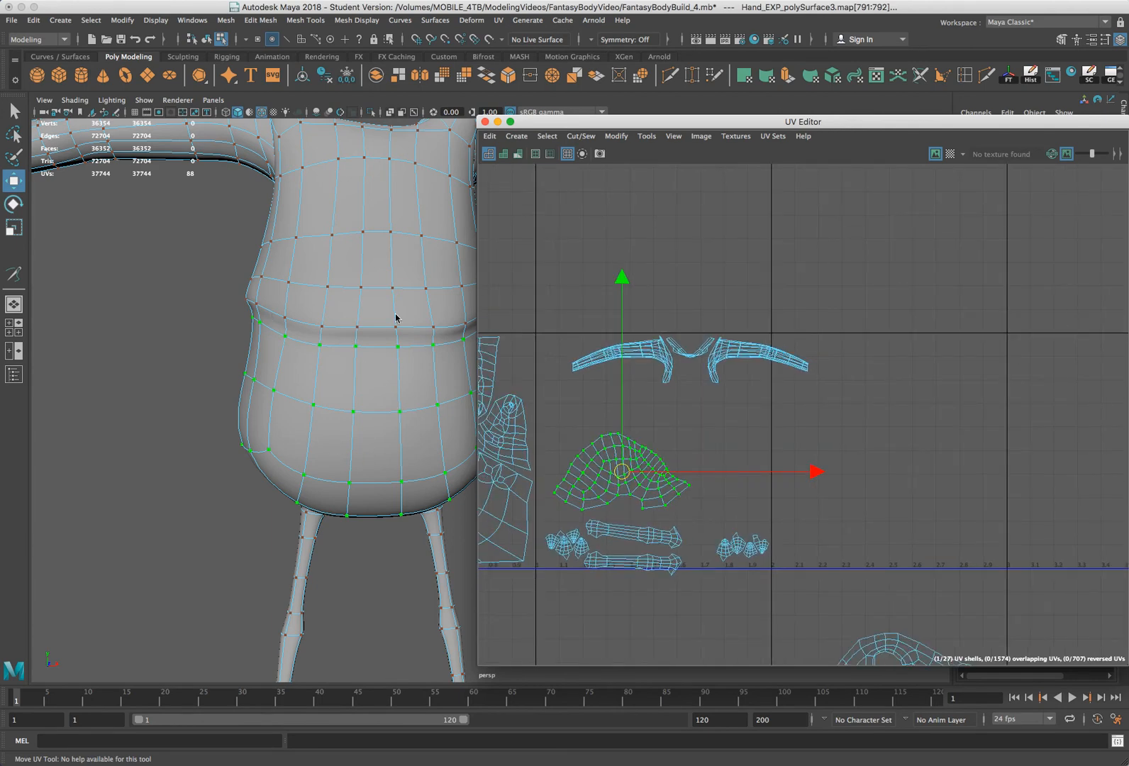
pyautogui.moveTo(303, 382)
pyautogui.keyDown('alt'); pyautogui.mouseDown()
pyautogui.moveTo(353, 373)
pyautogui.moveTo(235, 368)
pyautogui.moveTo(290, 378)
pyautogui.mouseUp(); pyautogui.keyUp('alt')
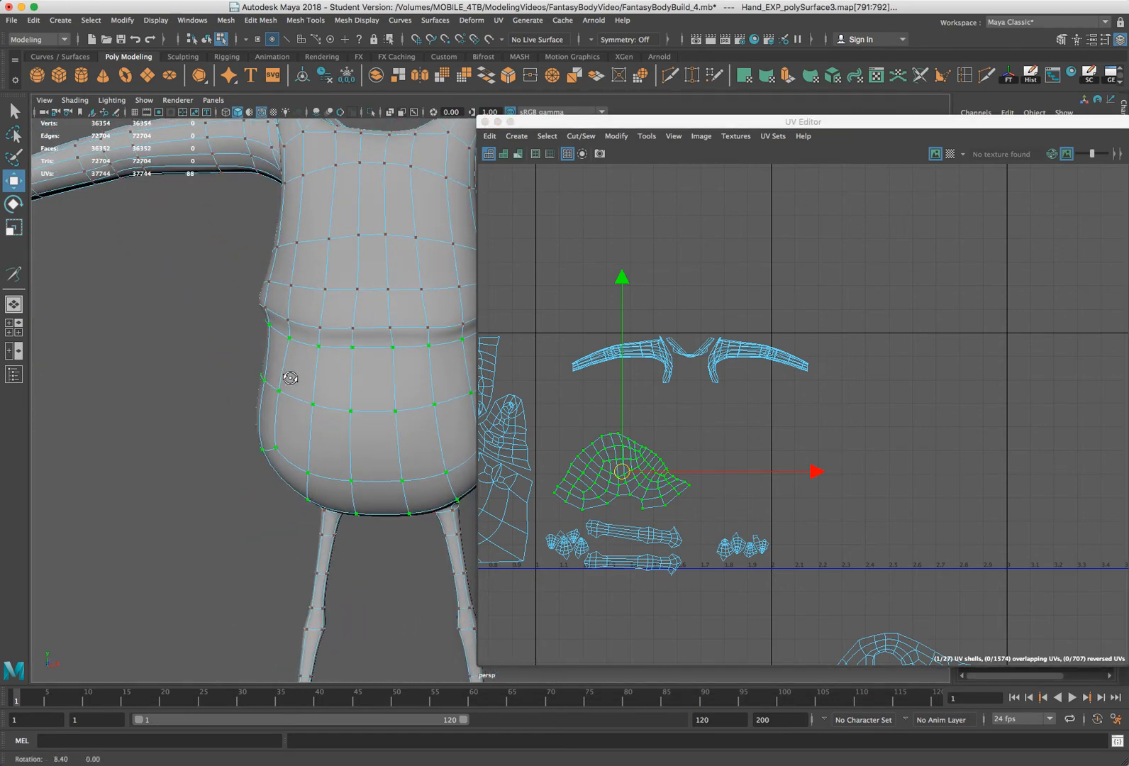
pyautogui.moveTo(290, 378)
pyautogui.keyDown('alt'); pyautogui.mouseDown(button='middle')
pyautogui.moveTo(307, 374)
pyautogui.moveTo(294, 379)
pyautogui.mouseUp(button='middle'); pyautogui.keyUp('alt')
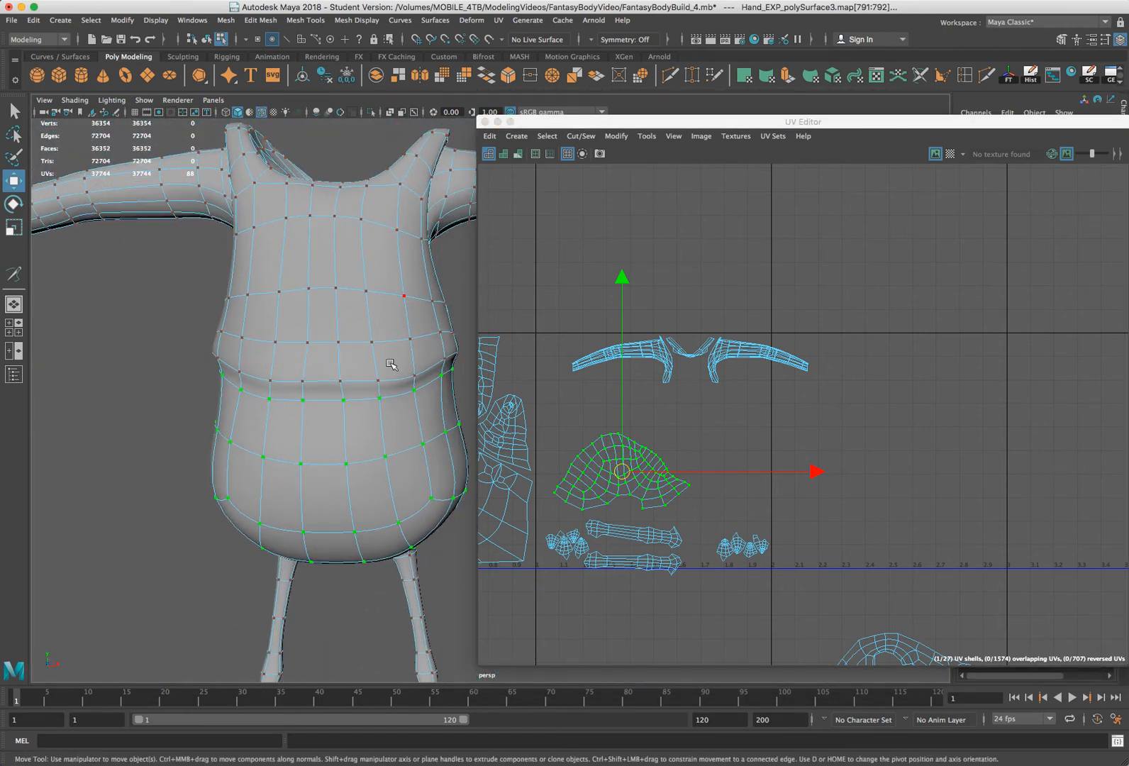
pyautogui.click(628, 497)
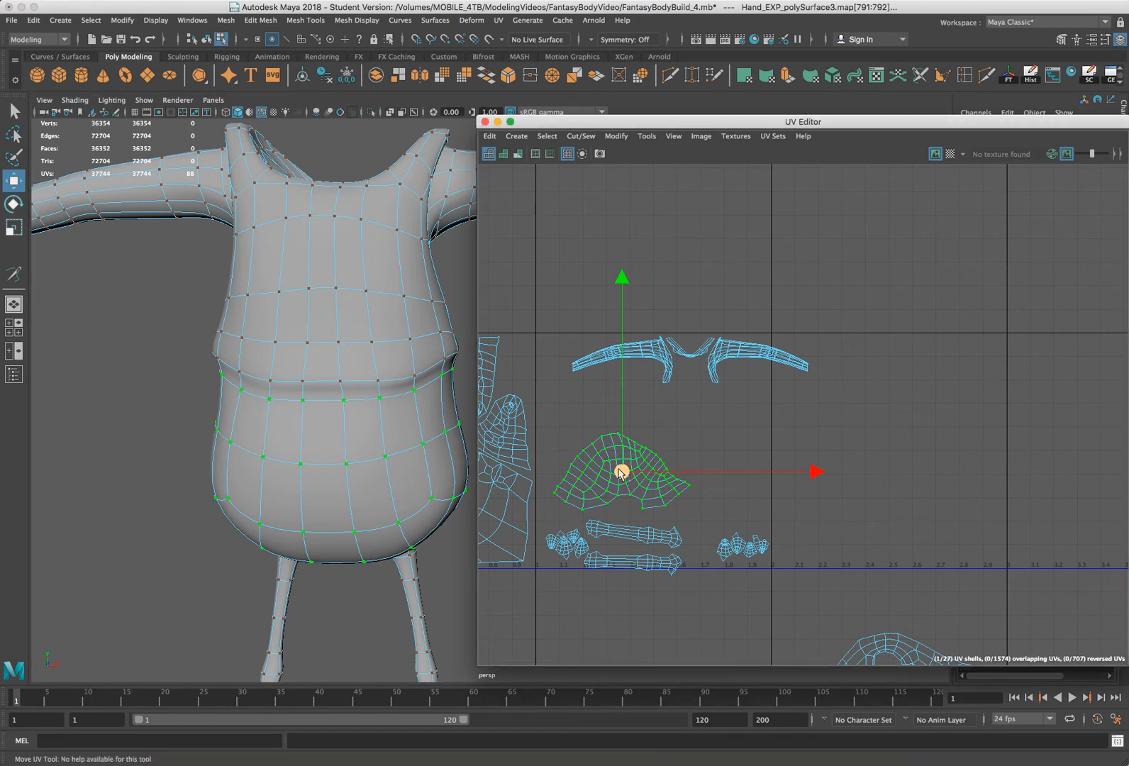
pyautogui.moveTo(624, 473); pyautogui.dragTo(643, 480)
pyautogui.press('r')
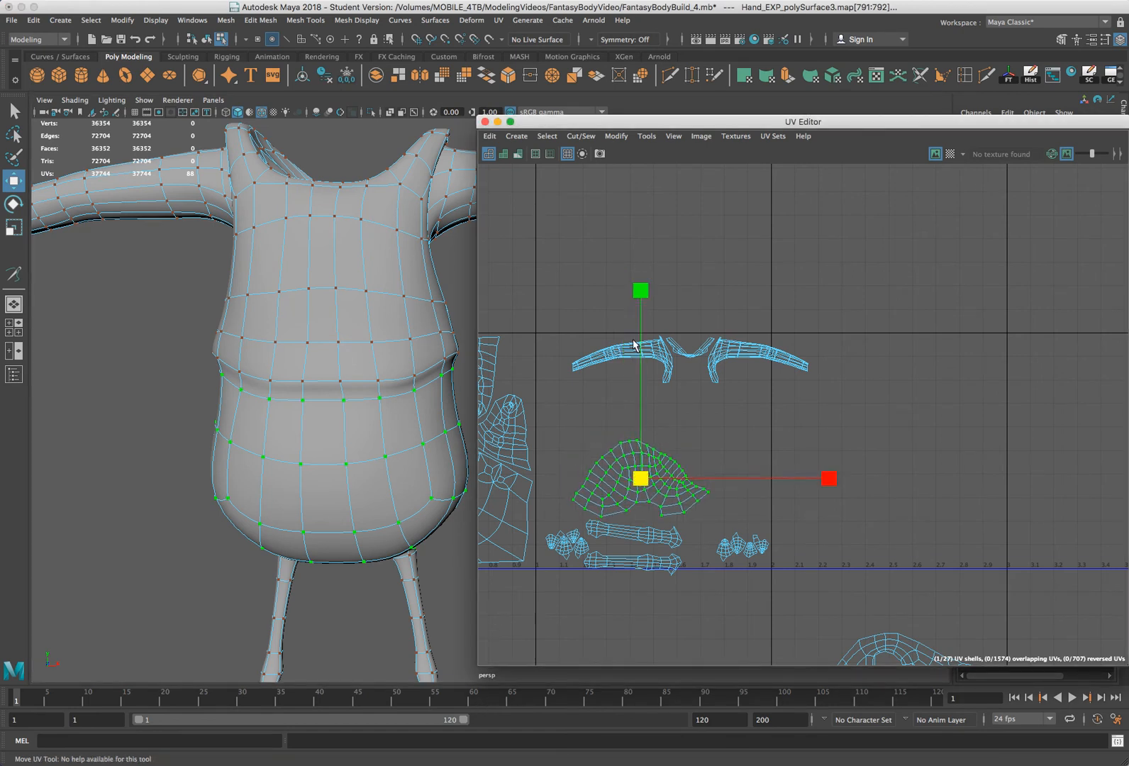
pyautogui.moveTo(640, 291); pyautogui.dragTo(640, 305)
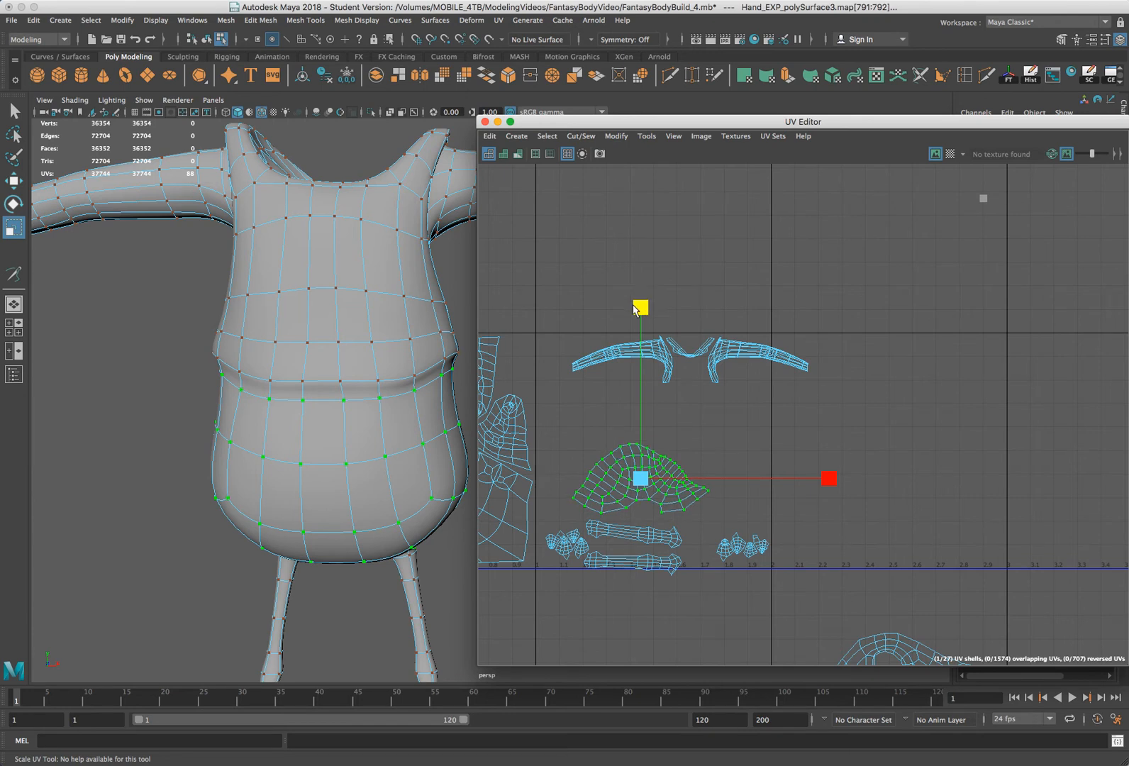
pyautogui.press('w')
pyautogui.moveTo(641, 479); pyautogui.dragTo(658, 482)
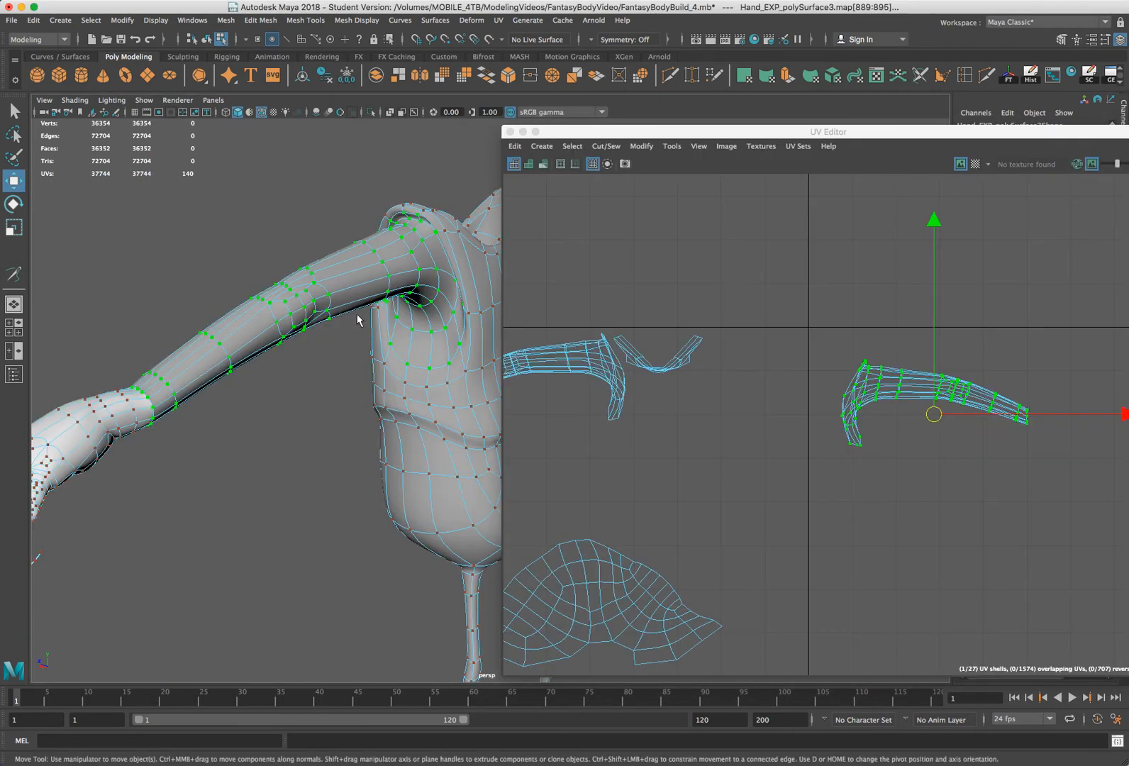
# Try unfolding the uncut arm shell beside the UV tile and check it with shaded UVs
pyautogui.click(349, 370)
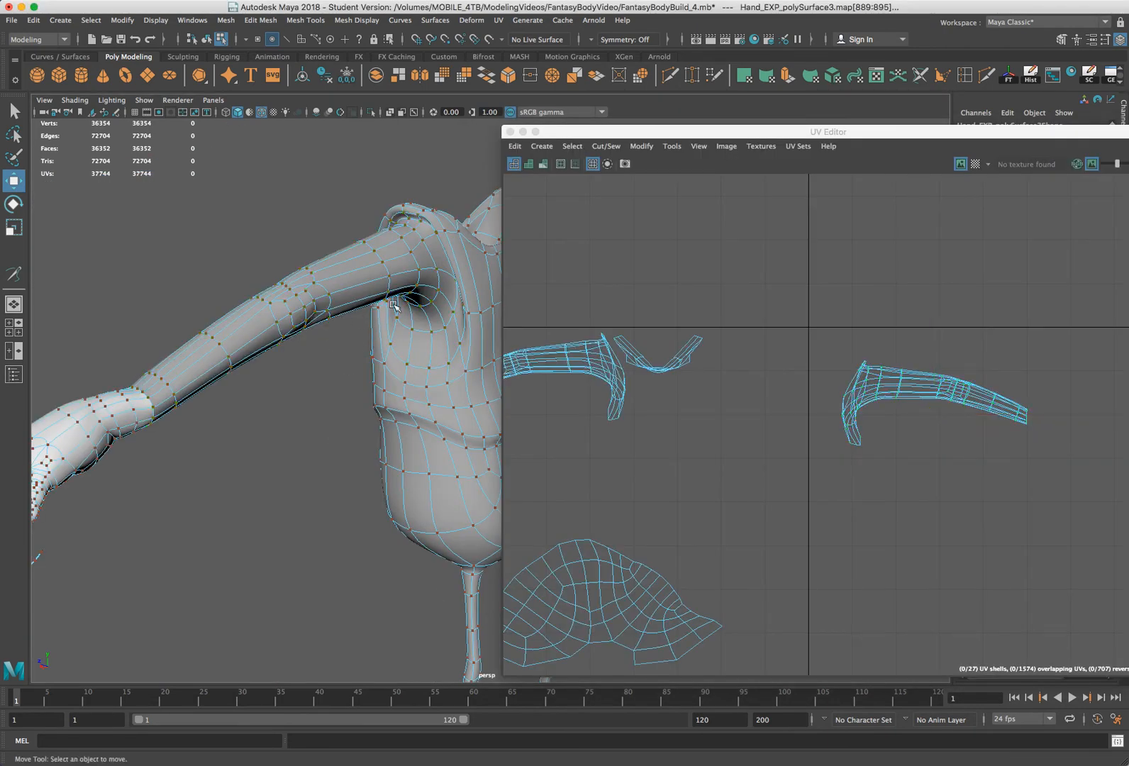
pyautogui.moveTo(1046, 335); pyautogui.dragTo(802, 487)
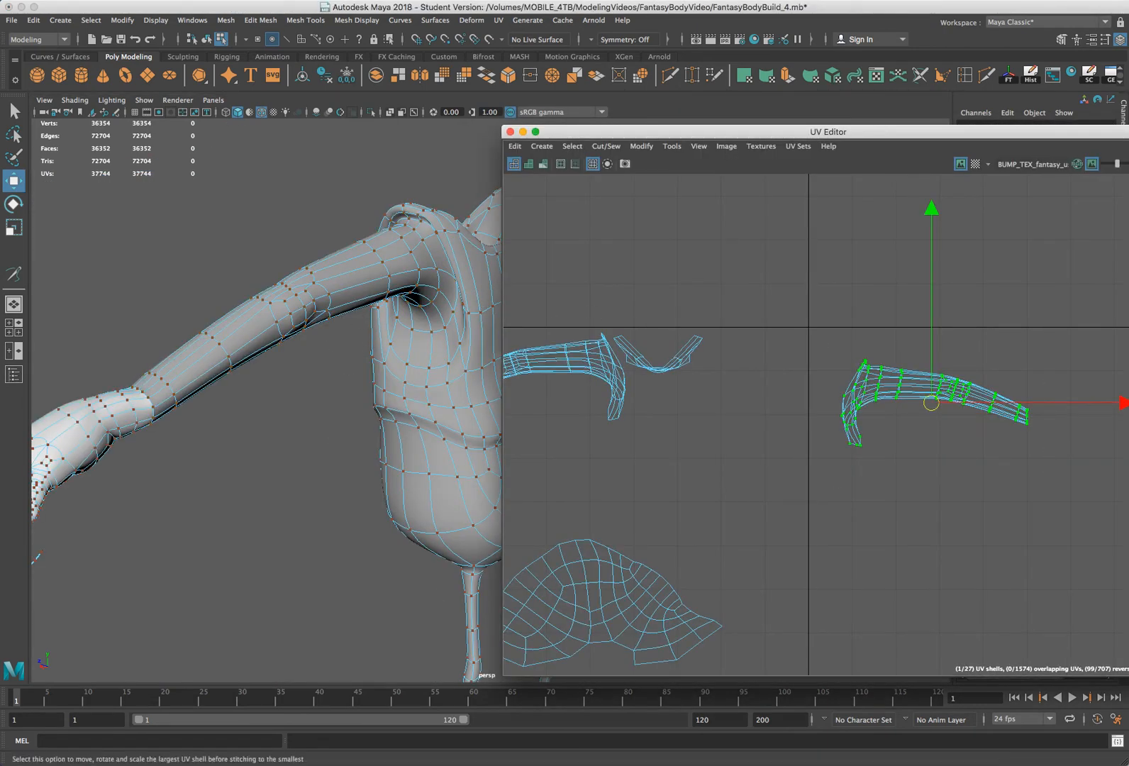
pyautogui.keyDown('shift'); pyautogui.moveTo(802, 487); pyautogui.dragTo(919, 359, button='right'); pyautogui.keyUp('shift')
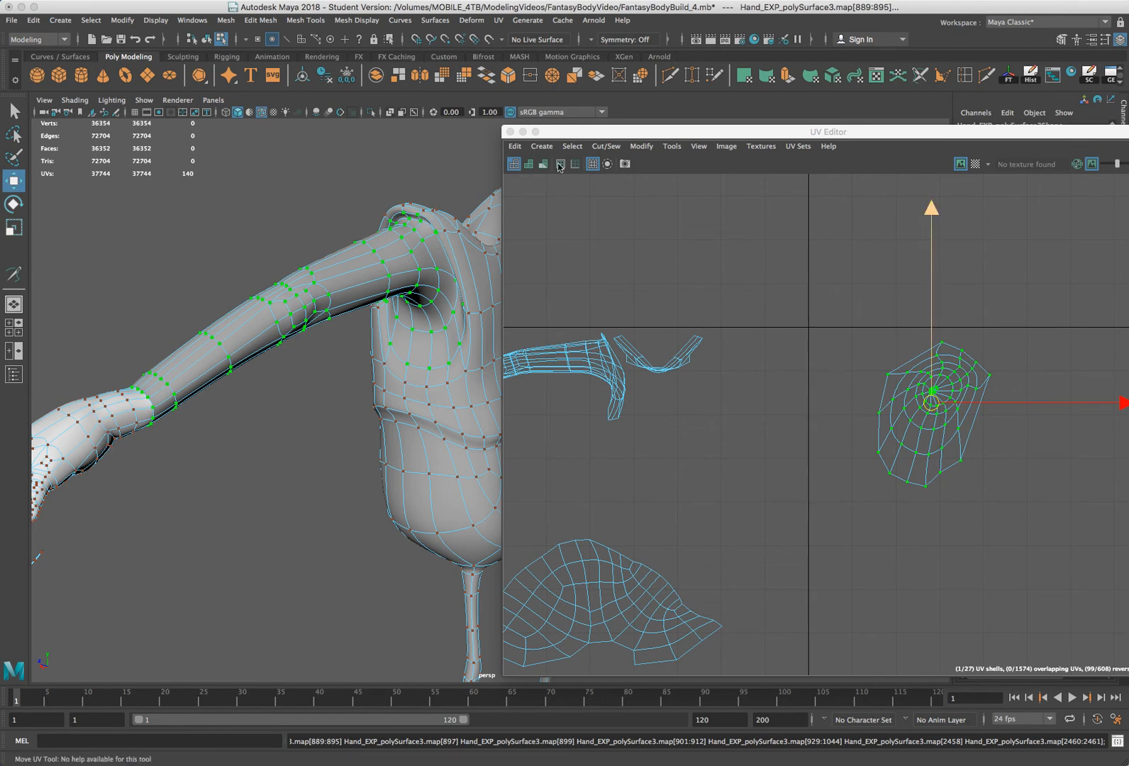
pyautogui.click(529, 164)
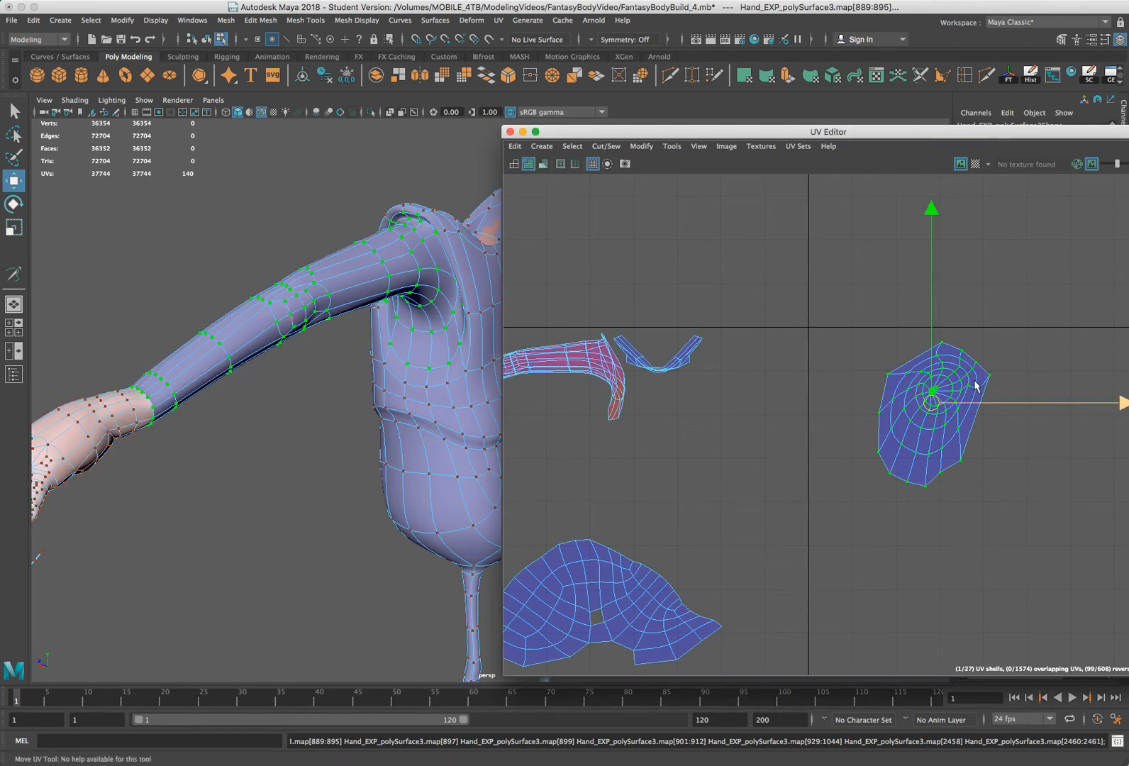
pyautogui.click(548, 168)
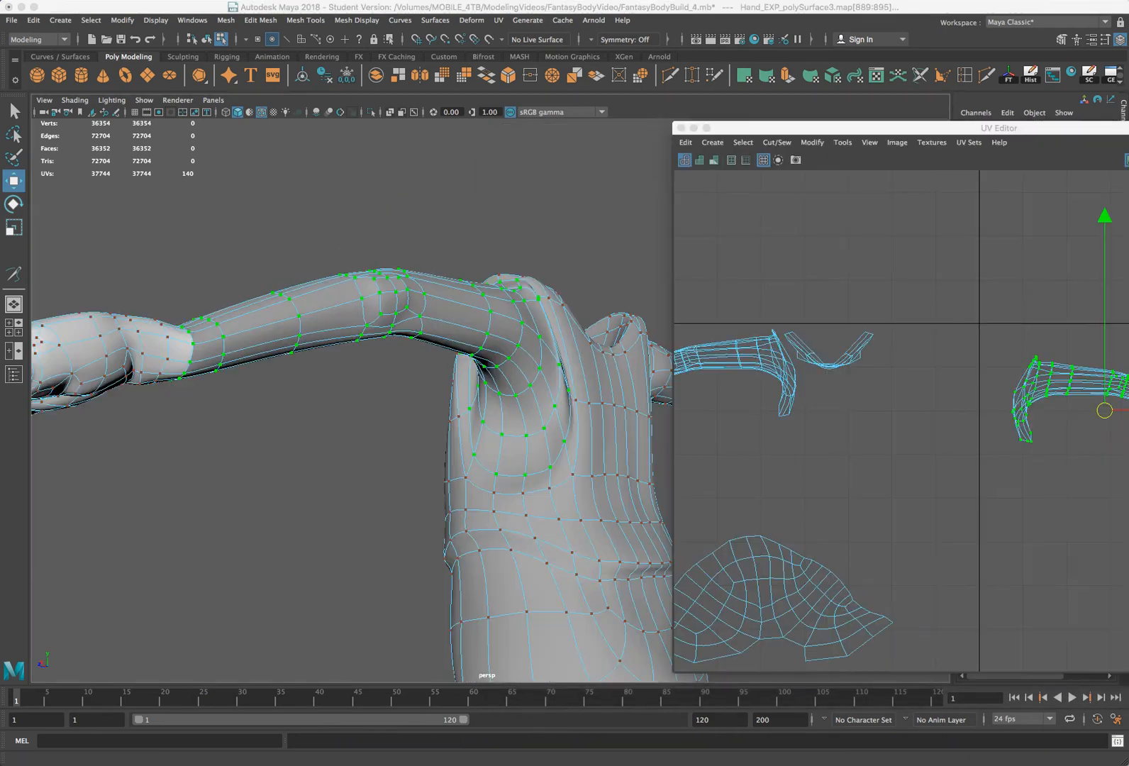
pyautogui.moveTo(509, 442); pyautogui.dragTo(517, 407, button='right')
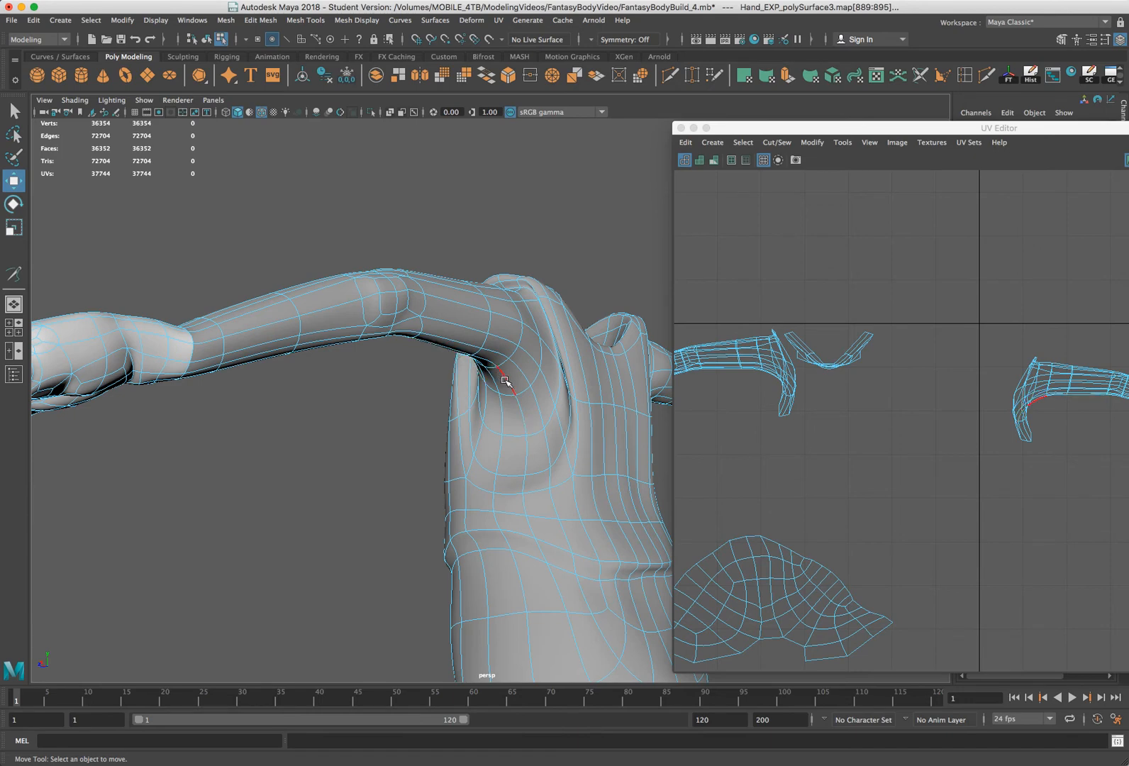
pyautogui.click(516, 419)
pyautogui.keyDown('alt'); pyautogui.moveTo(516, 418); pyautogui.dragTo(539, 397); pyautogui.keyUp('alt')
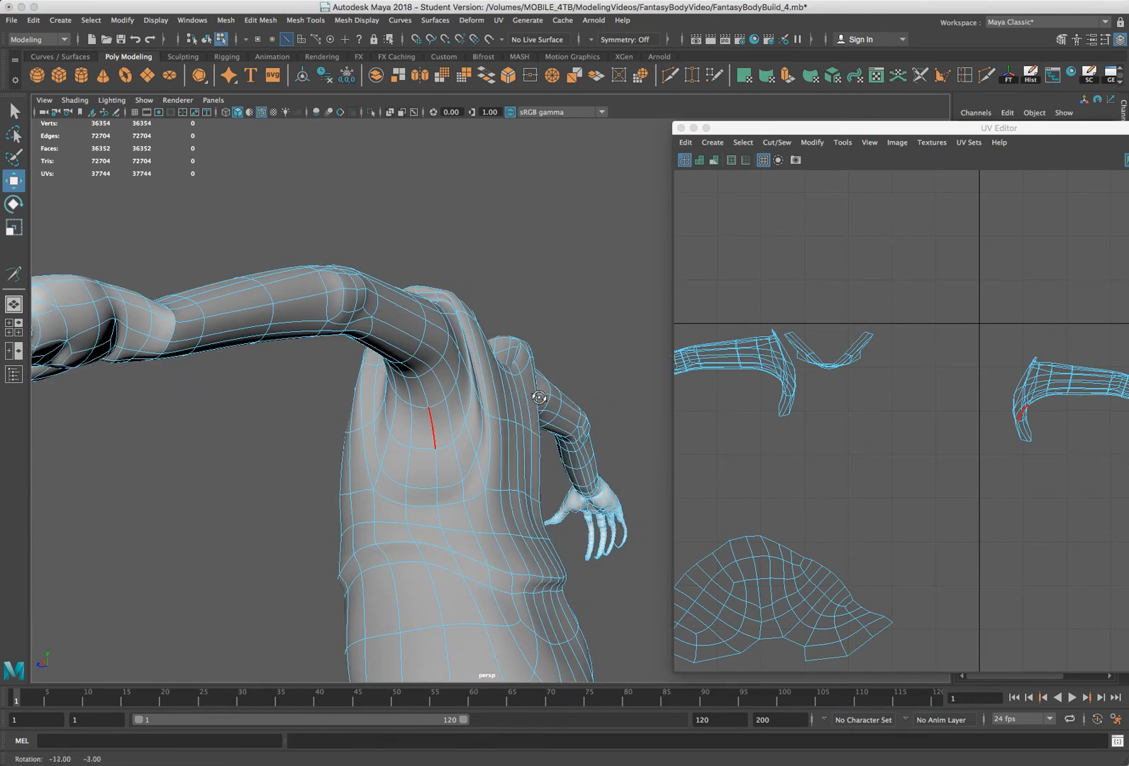
pyautogui.click(262, 366)
pyautogui.press('q')
pyautogui.click(419, 485)
pyautogui.moveTo(419, 485)
pyautogui.mouseDown(button='right')
pyautogui.moveTo(425, 443)
pyautogui.moveTo(437, 471)
pyautogui.mouseUp(button='right')
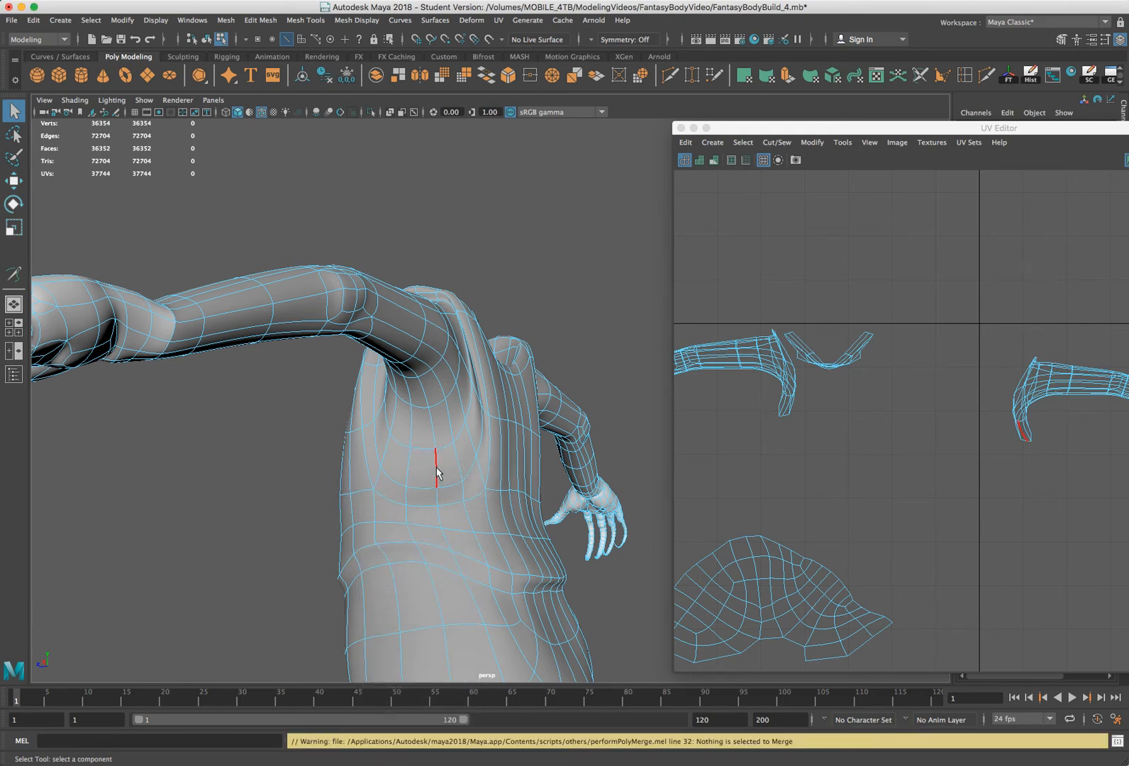
pyautogui.keyDown('shift'); pyautogui.doubleClick(425, 390); pyautogui.keyUp('shift')
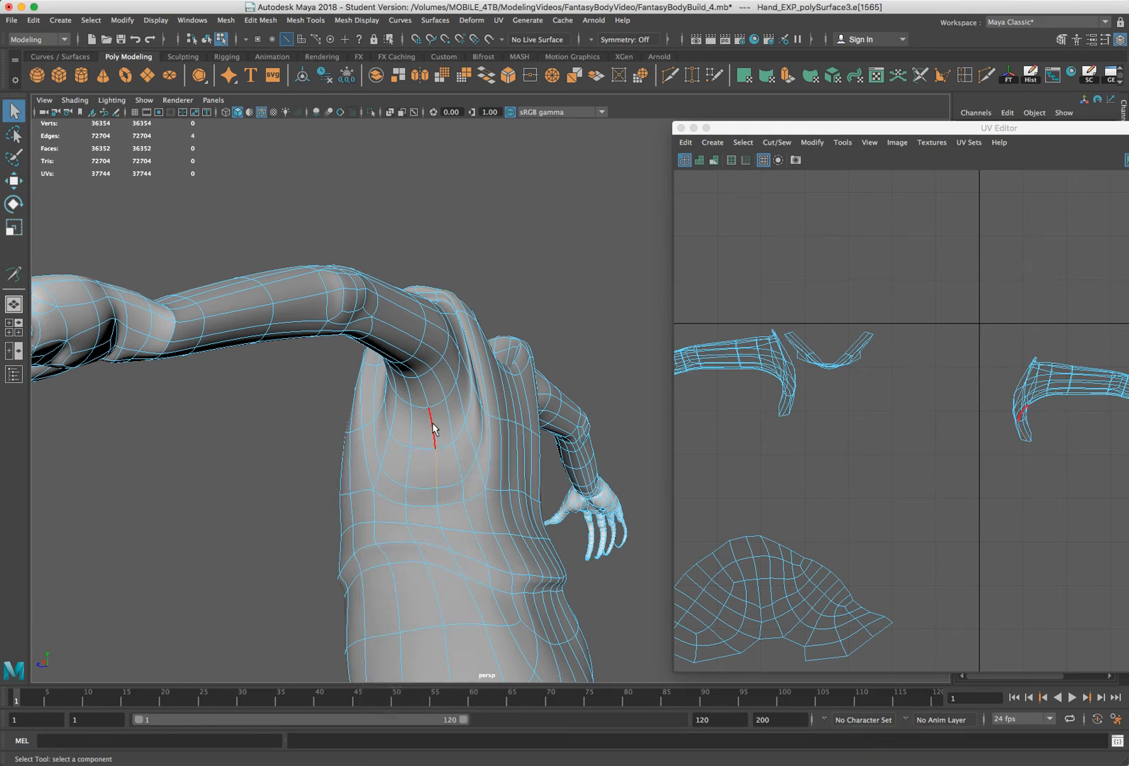
pyautogui.keyDown('shift'); pyautogui.doubleClick(390, 358); pyautogui.keyUp('shift')
pyautogui.keyDown('alt'); pyautogui.moveTo(414, 343); pyautogui.dragTo(481, 308); pyautogui.keyUp('alt')
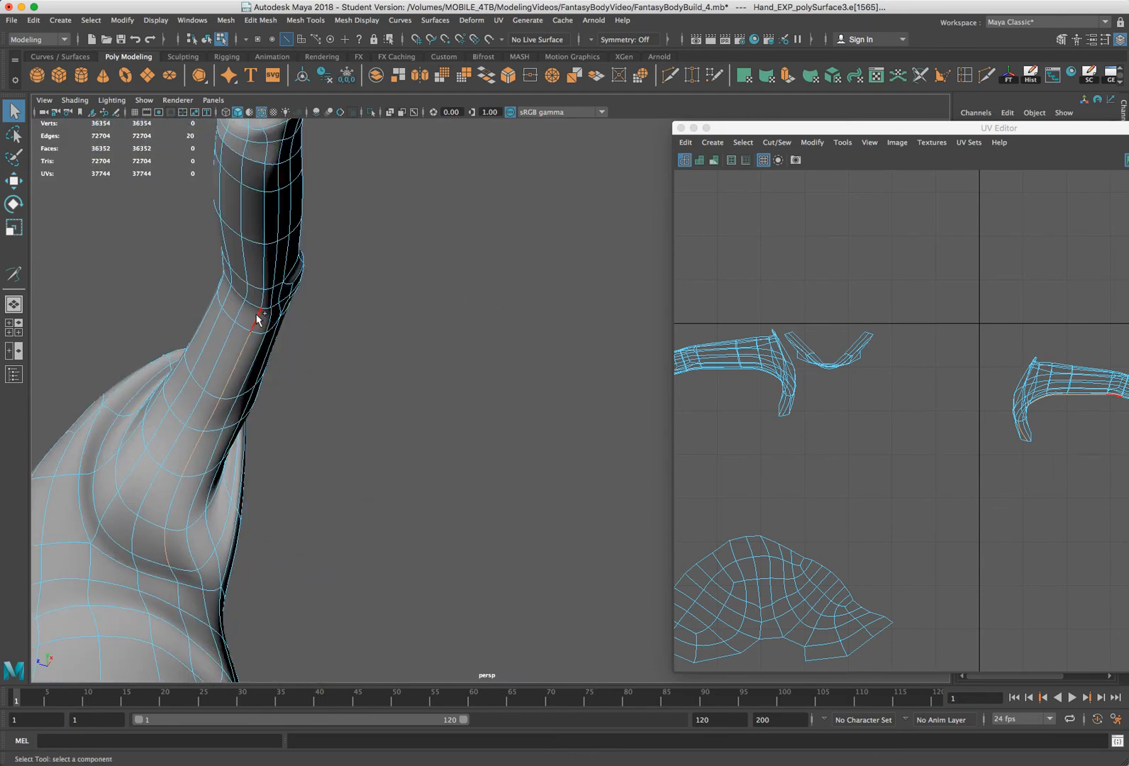
# Cut the UVs along the edge line on the arm's underside, from the armpit area to the wrist
pyautogui.click(190, 543)
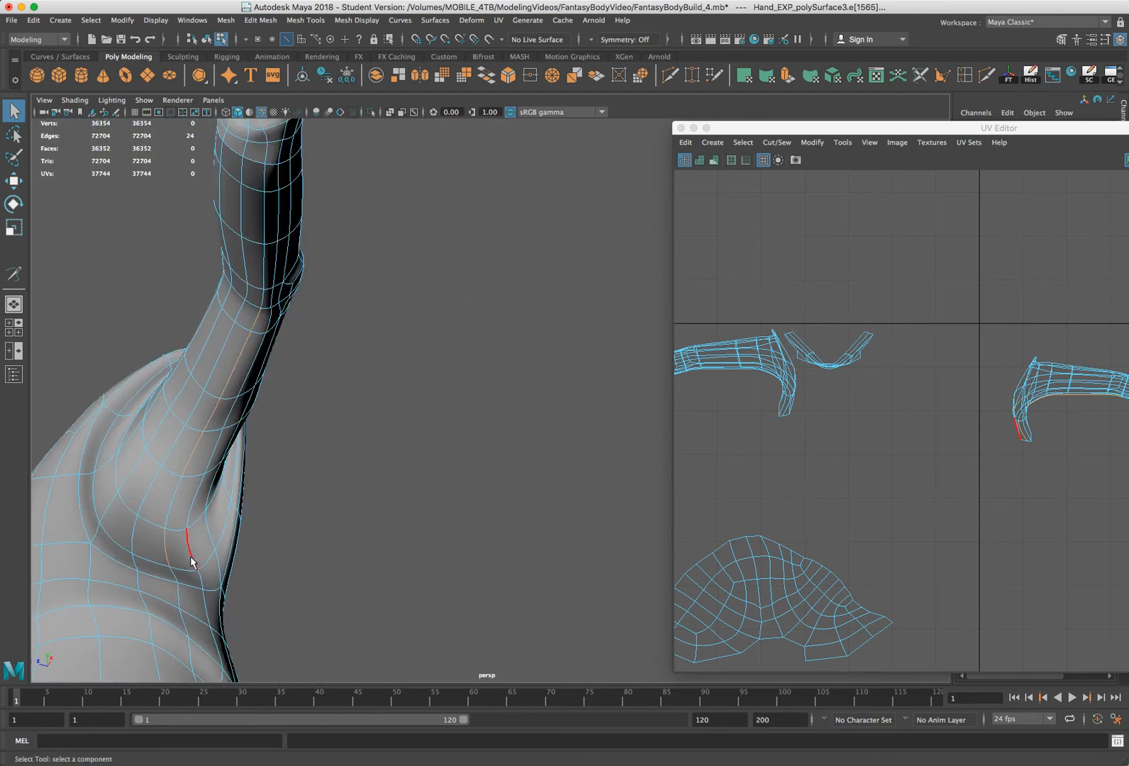
pyautogui.keyDown('shift'); pyautogui.doubleClick(201, 486); pyautogui.keyUp('shift')
pyautogui.keyDown('shift'); pyautogui.click(216, 445); pyautogui.keyUp('shift')
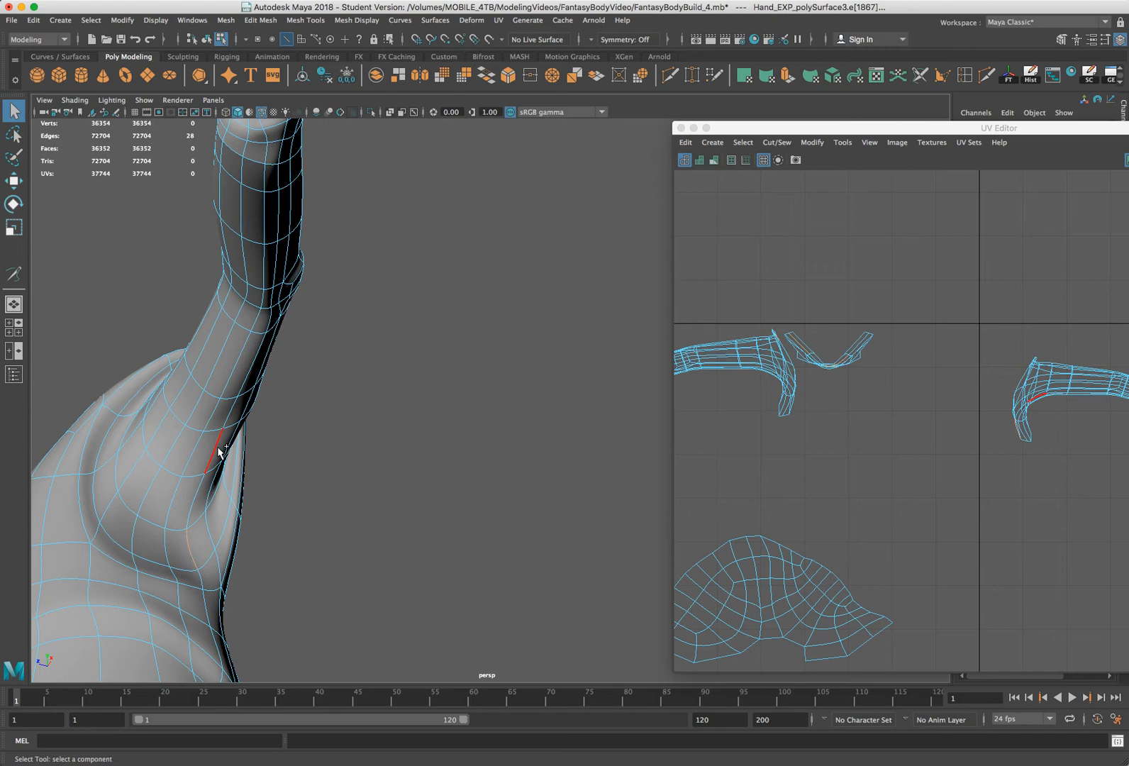
pyautogui.keyDown('shift'); pyautogui.click(249, 374); pyautogui.keyUp('shift')
pyautogui.keyDown('shift'); pyautogui.click(272, 301); pyautogui.keyUp('shift')
pyautogui.keyDown('alt'); pyautogui.moveTo(461, 199); pyautogui.dragTo(339, 294); pyautogui.keyUp('alt')
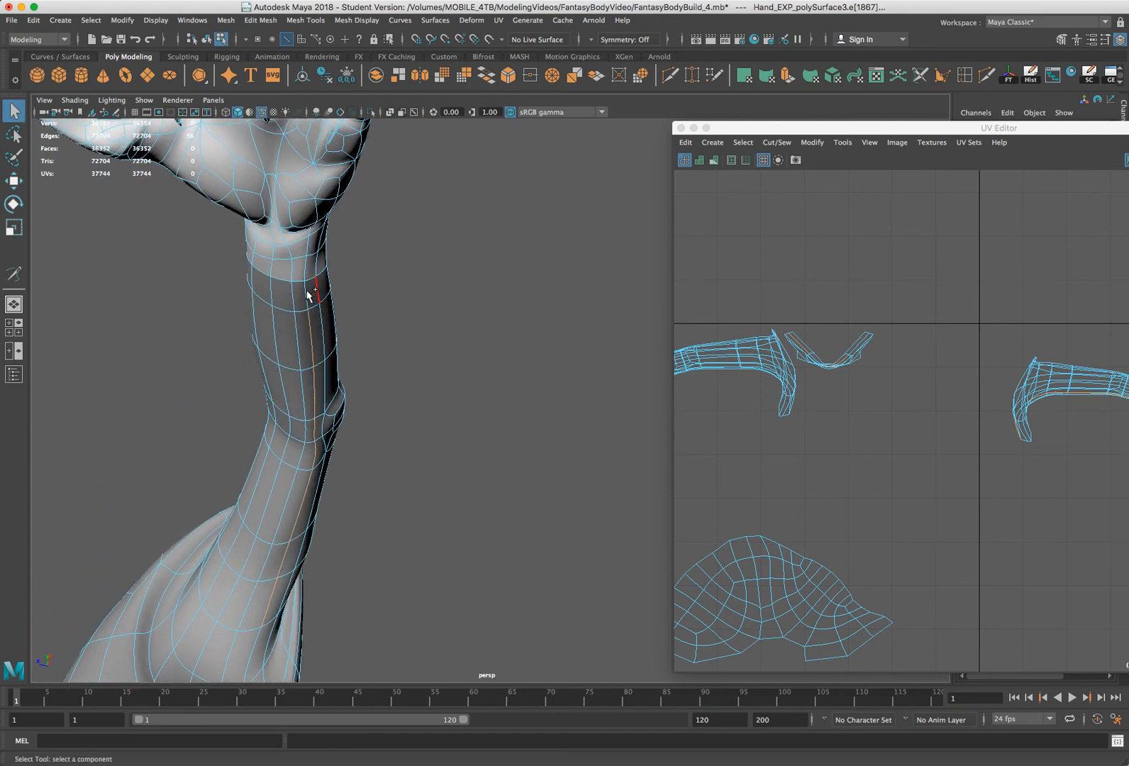
pyautogui.keyDown('shift'); pyautogui.click(309, 294); pyautogui.keyUp('shift')
pyautogui.keyDown('alt'); pyautogui.moveTo(481, 373); pyautogui.dragTo(389, 482); pyautogui.keyUp('alt')
pyautogui.keyDown('shift'); pyautogui.click(492, 391); pyautogui.keyUp('shift')
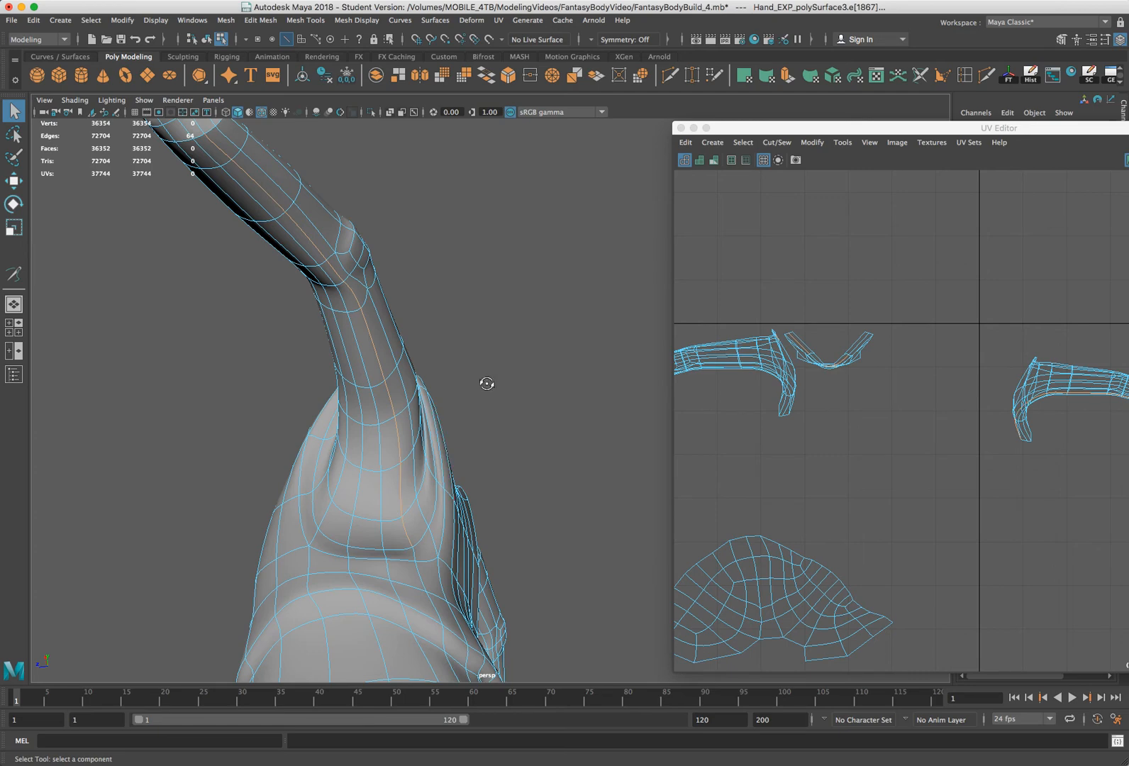
pyautogui.keyDown('alt'); pyautogui.moveTo(484, 383); pyautogui.dragTo(486, 391); pyautogui.keyUp('alt')
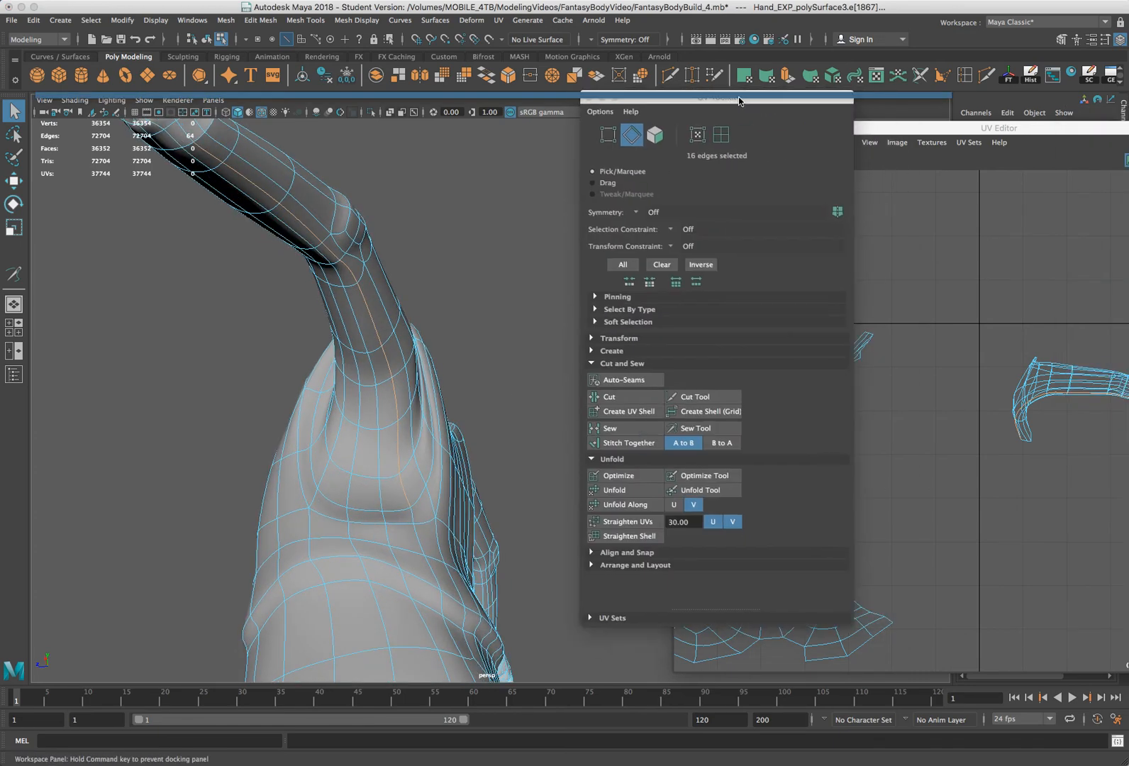
pyautogui.click(619, 399)
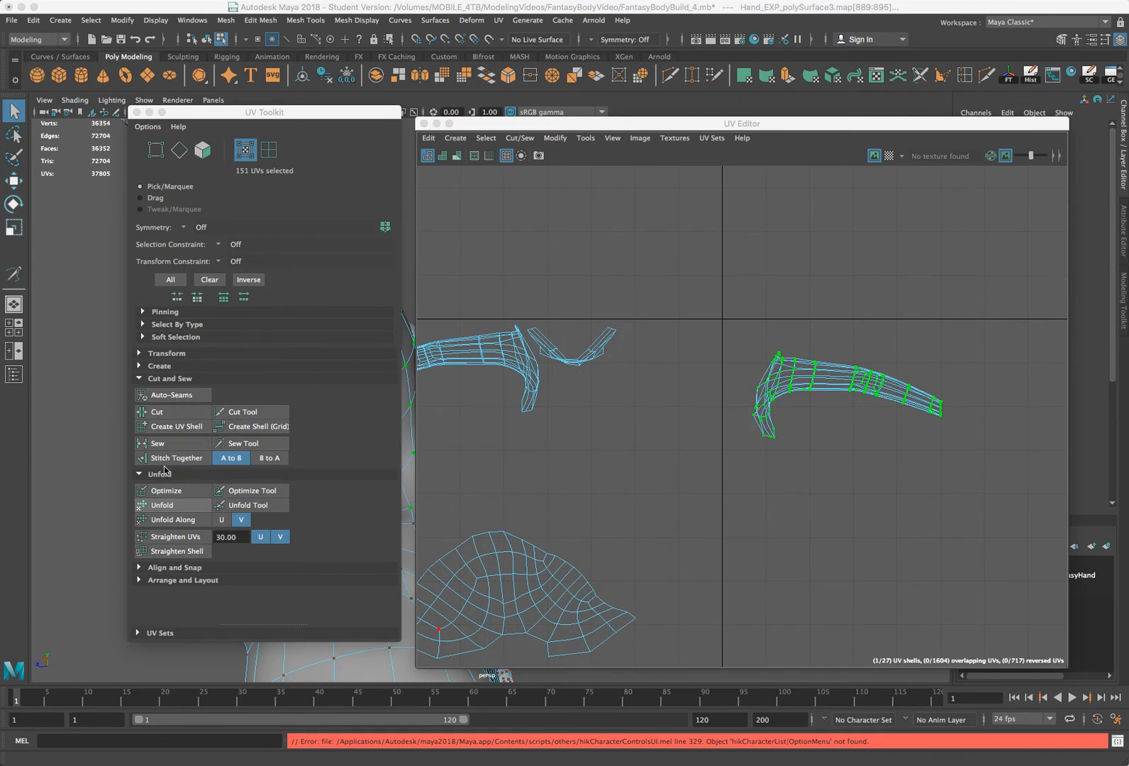
# Unfold the cut arm shell lying beside the UV tile
pyautogui.click(176, 503)
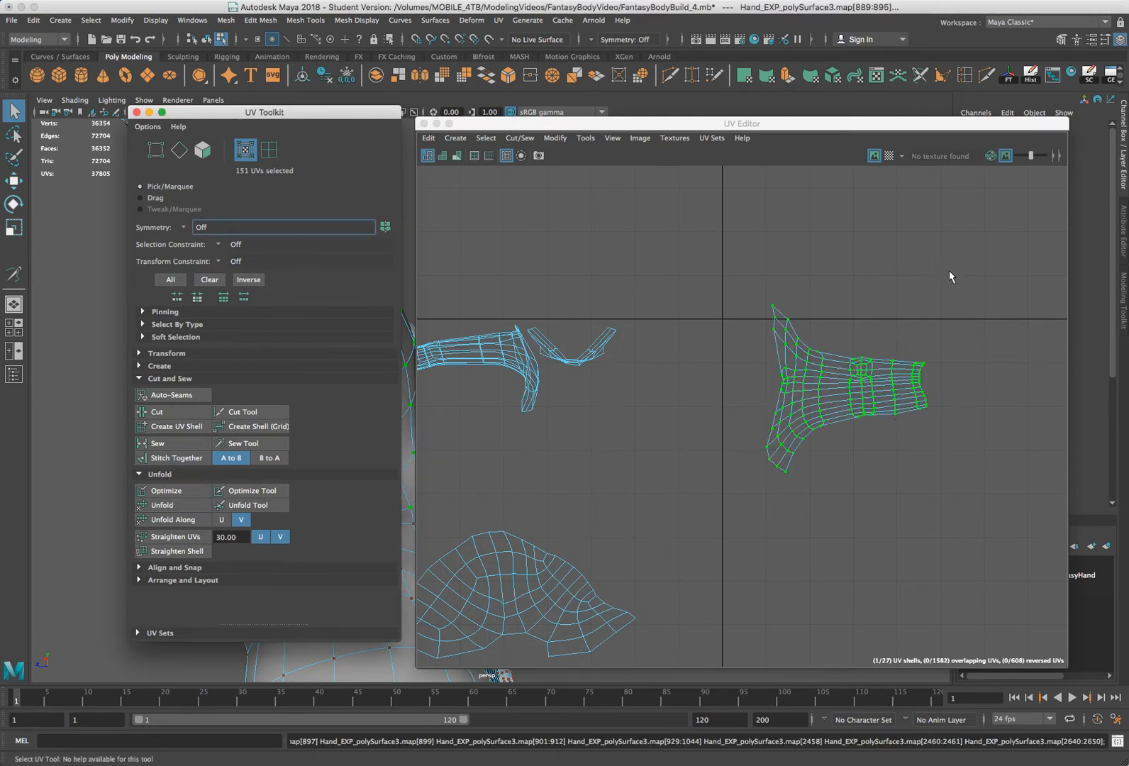
pyautogui.moveTo(956, 252); pyautogui.dragTo(745, 509)
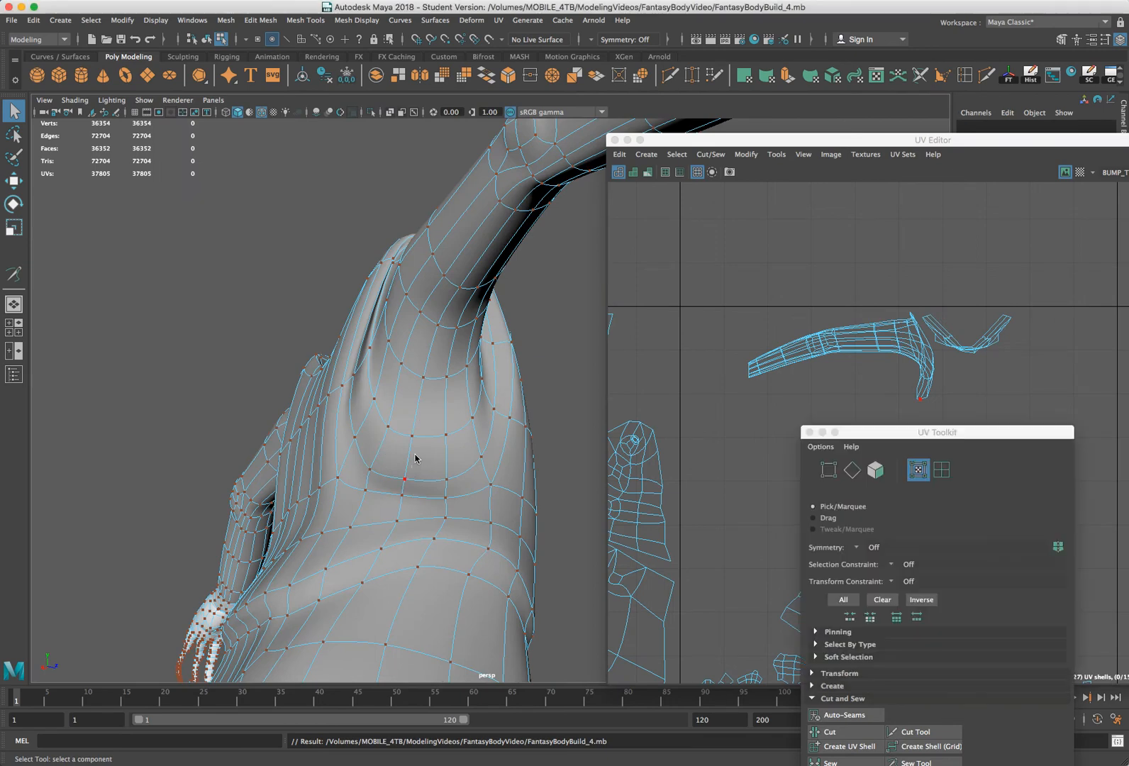
# Cut the UVs along the underside edge line of the other arm, from below the armpit to the wrist
pyautogui.moveTo(411, 461); pyautogui.dragTo(408, 431, button='right')
pyautogui.click(409, 459)
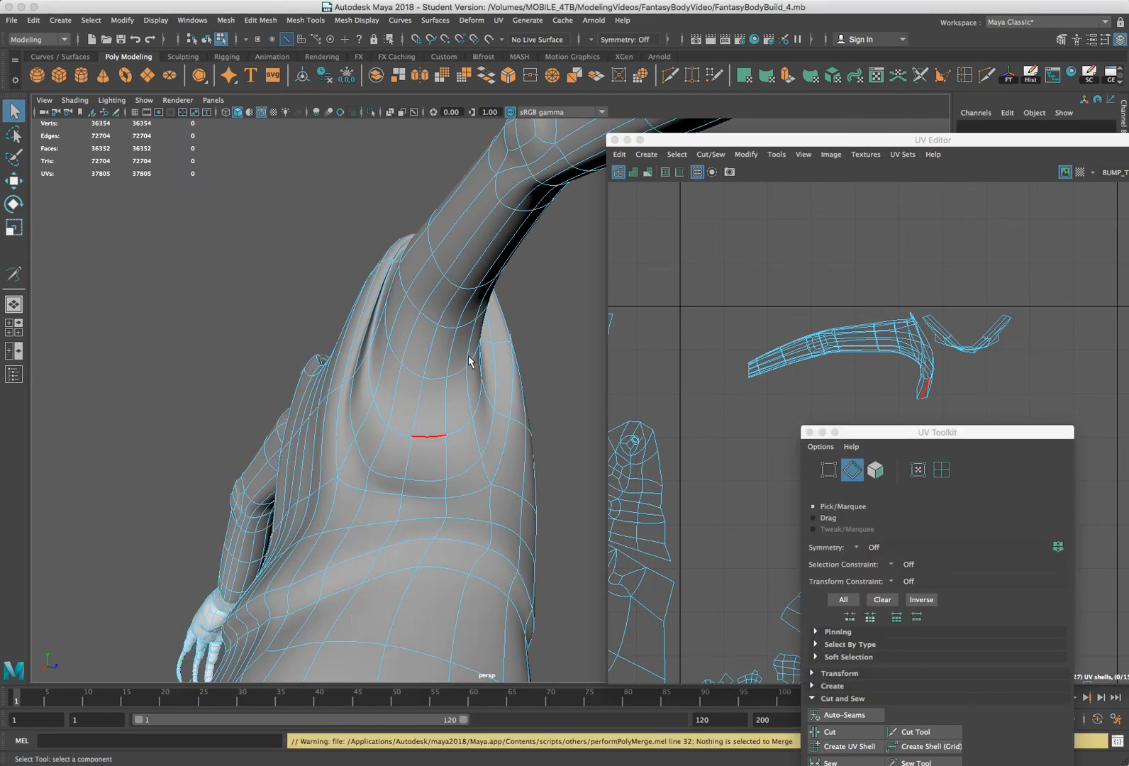
pyautogui.click(529, 228)
pyautogui.keyDown('alt'); pyautogui.moveTo(529, 227); pyautogui.dragTo(521, 221); pyautogui.keyUp('alt')
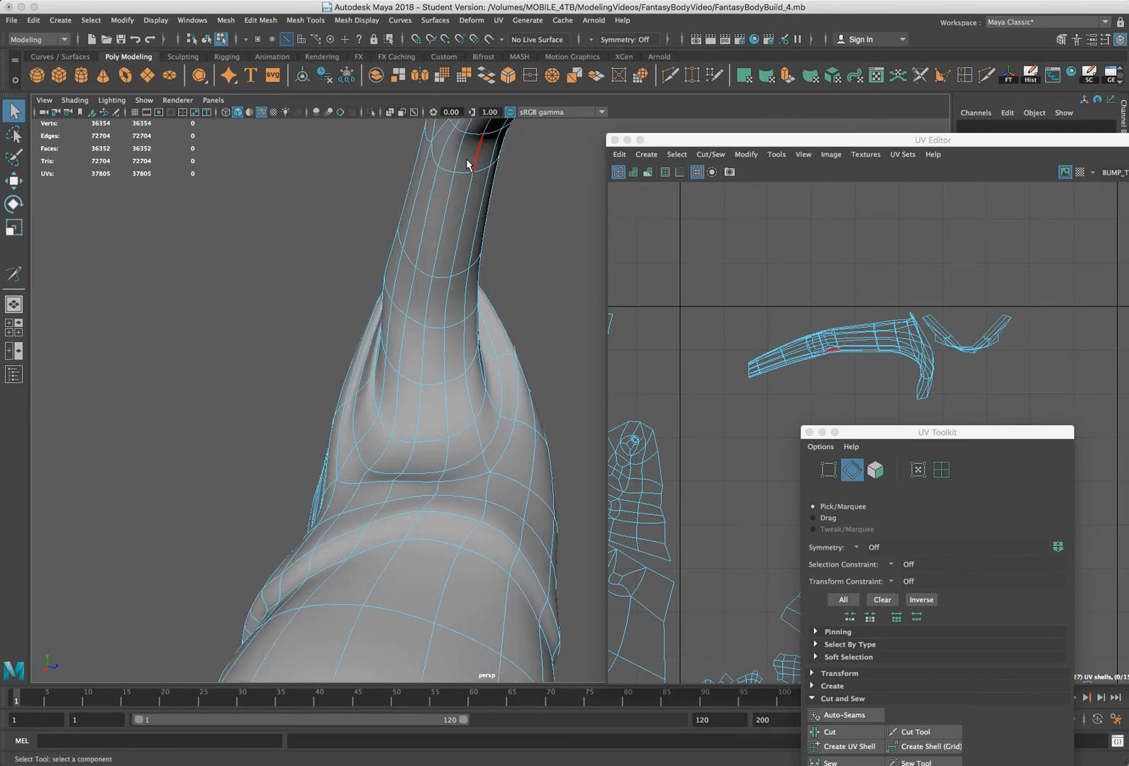
pyautogui.doubleClick(441, 240)
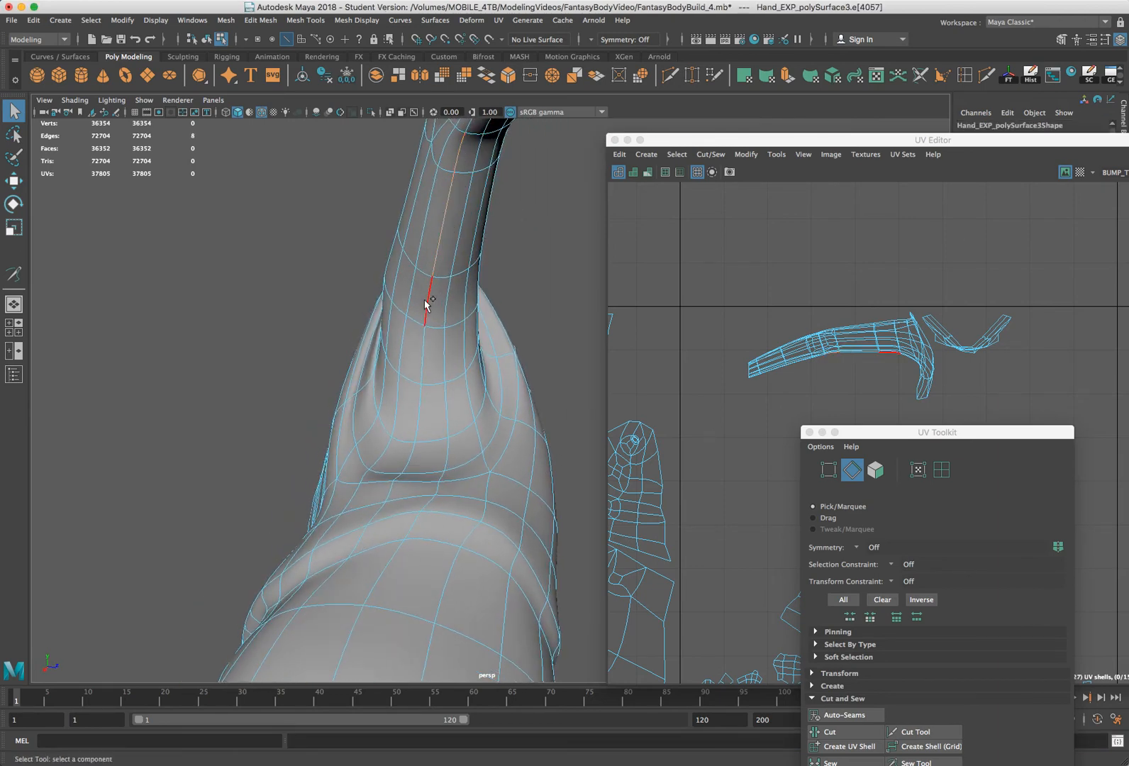
pyautogui.keyDown('shift'); pyautogui.doubleClick(423, 376); pyautogui.keyUp('shift')
pyautogui.keyDown('shift'); pyautogui.doubleClick(410, 458); pyautogui.keyUp('shift')
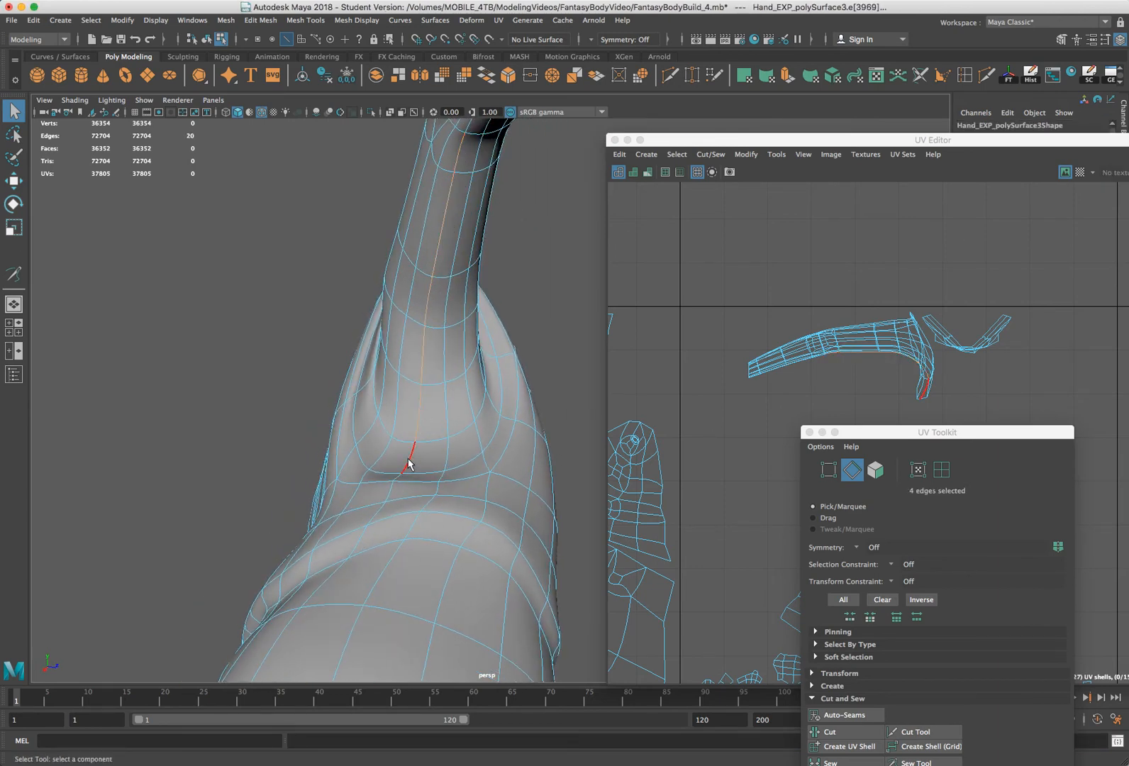
pyautogui.scroll(-3, 450, 368)
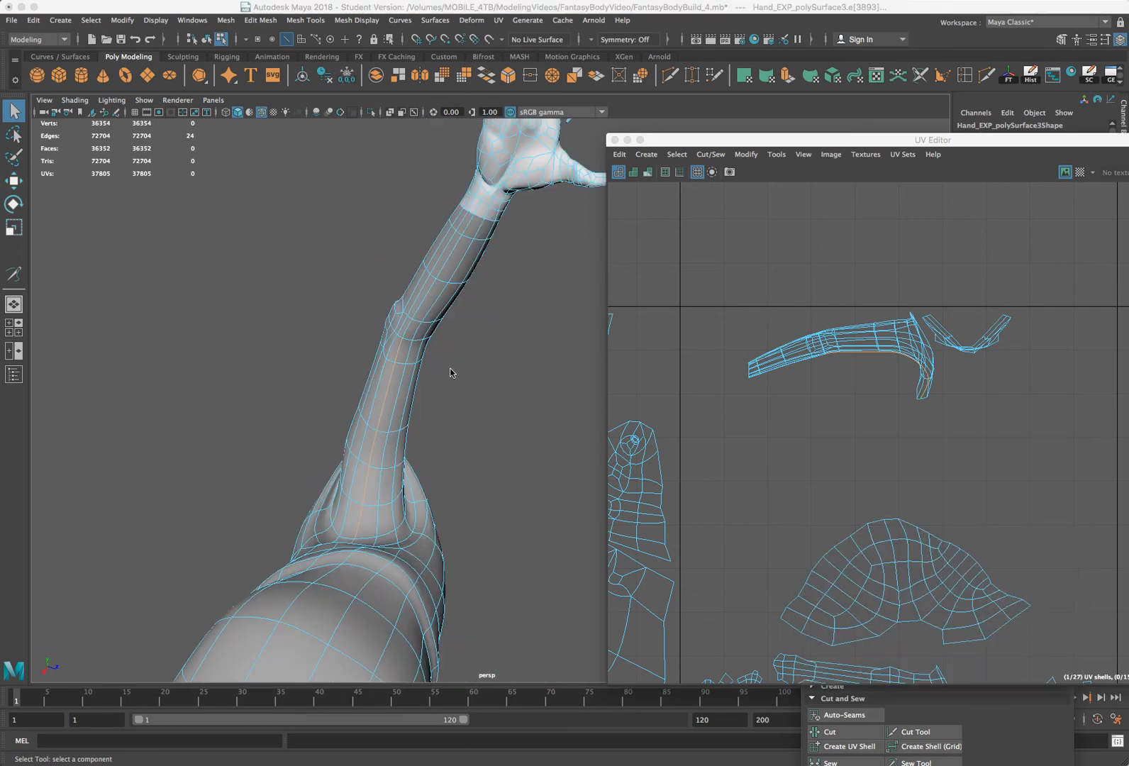
pyautogui.keyDown('shift'); pyautogui.rightClick(405, 326); pyautogui.keyUp('shift')
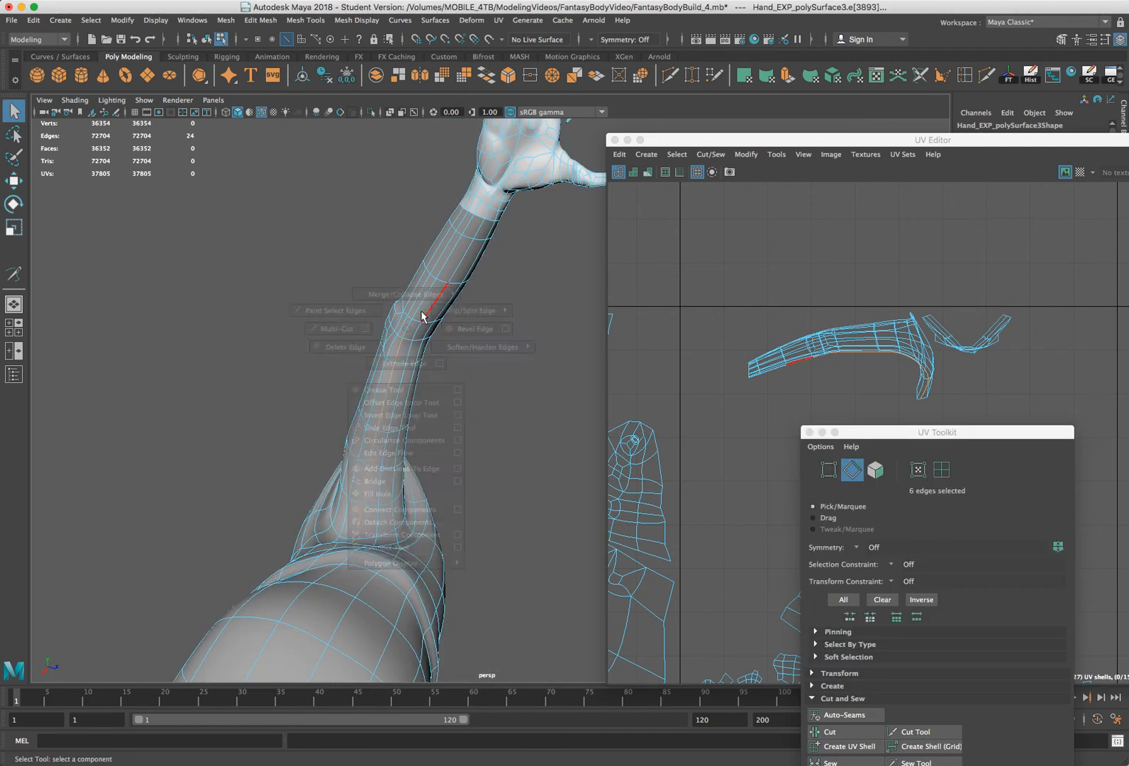
pyautogui.keyDown('shift'); pyautogui.click(423, 297); pyautogui.keyUp('shift')
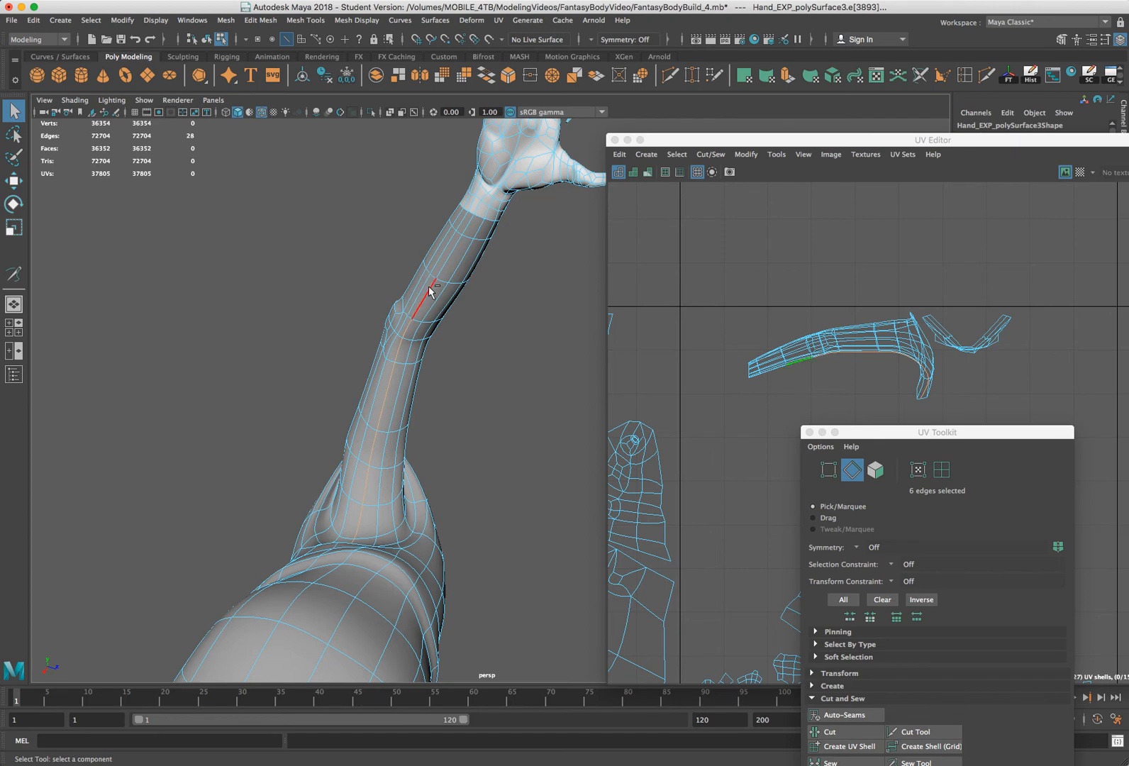
pyautogui.keyDown('shift'); pyautogui.click(446, 261); pyautogui.keyUp('shift')
pyautogui.keyDown('shift'); pyautogui.click(470, 225); pyautogui.keyUp('shift')
pyautogui.keyDown('shift'); pyautogui.click(470, 225); pyautogui.keyUp('shift')
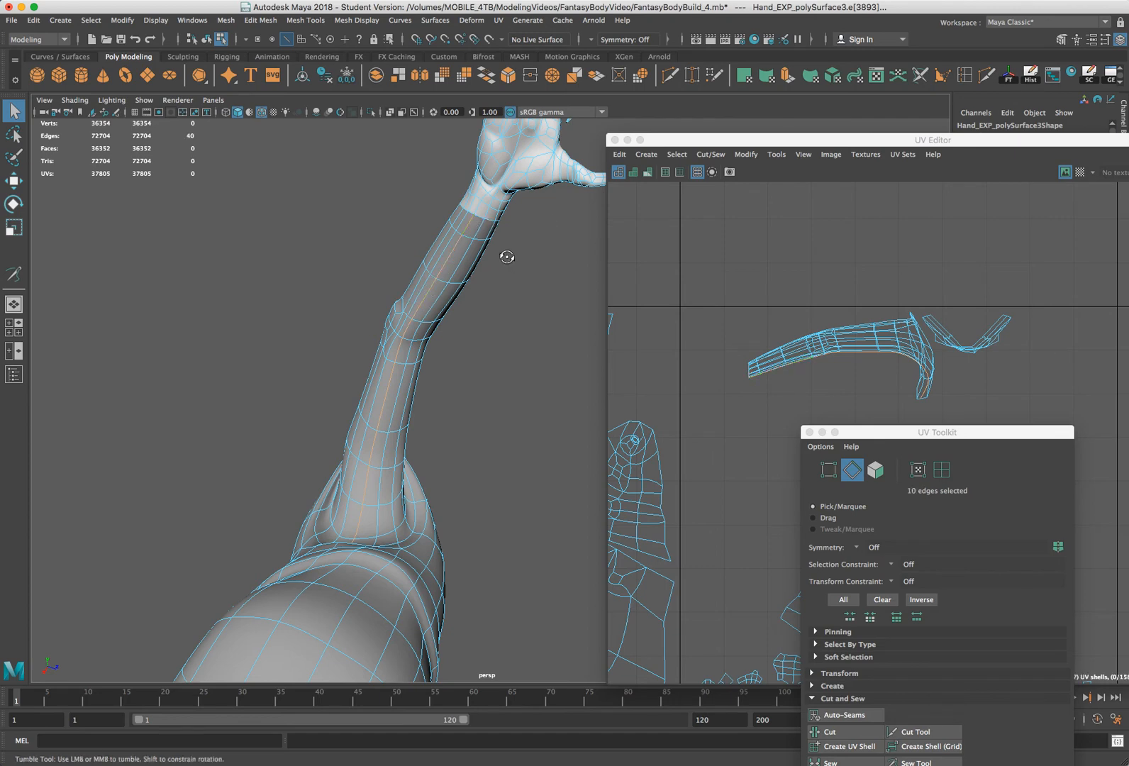
pyautogui.keyDown('alt'); pyautogui.moveTo(504, 254); pyautogui.dragTo(521, 280); pyautogui.keyUp('alt')
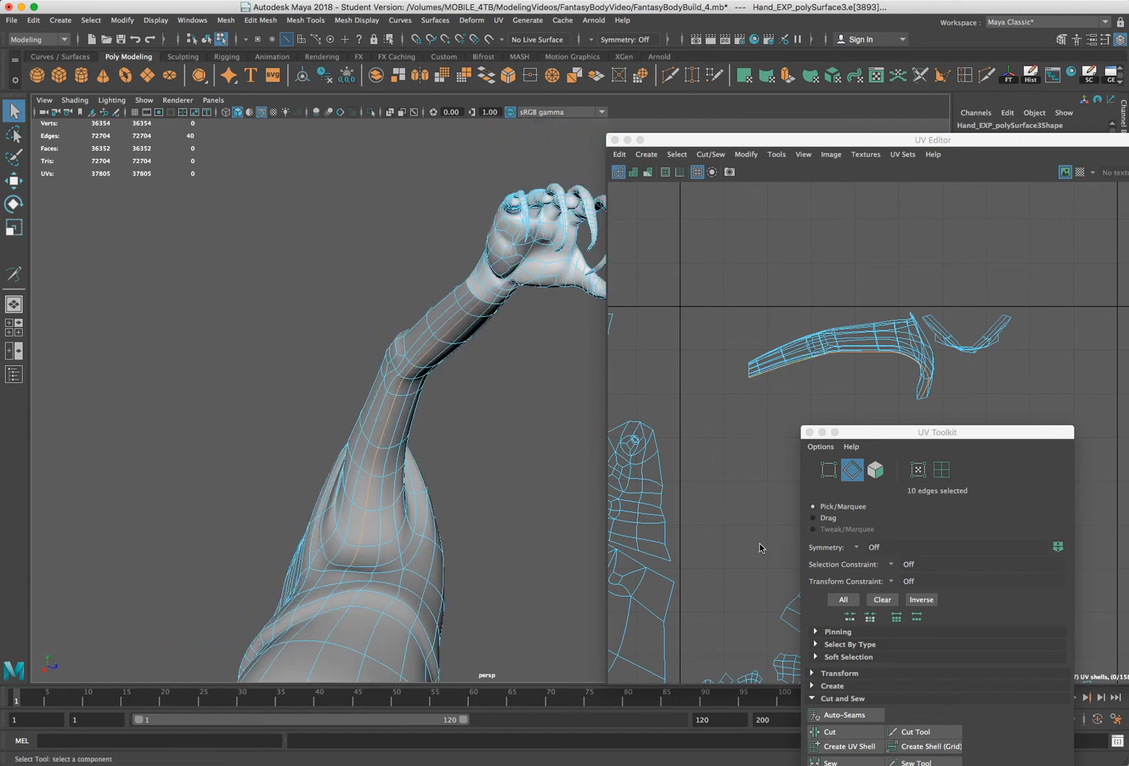
pyautogui.click(857, 734)
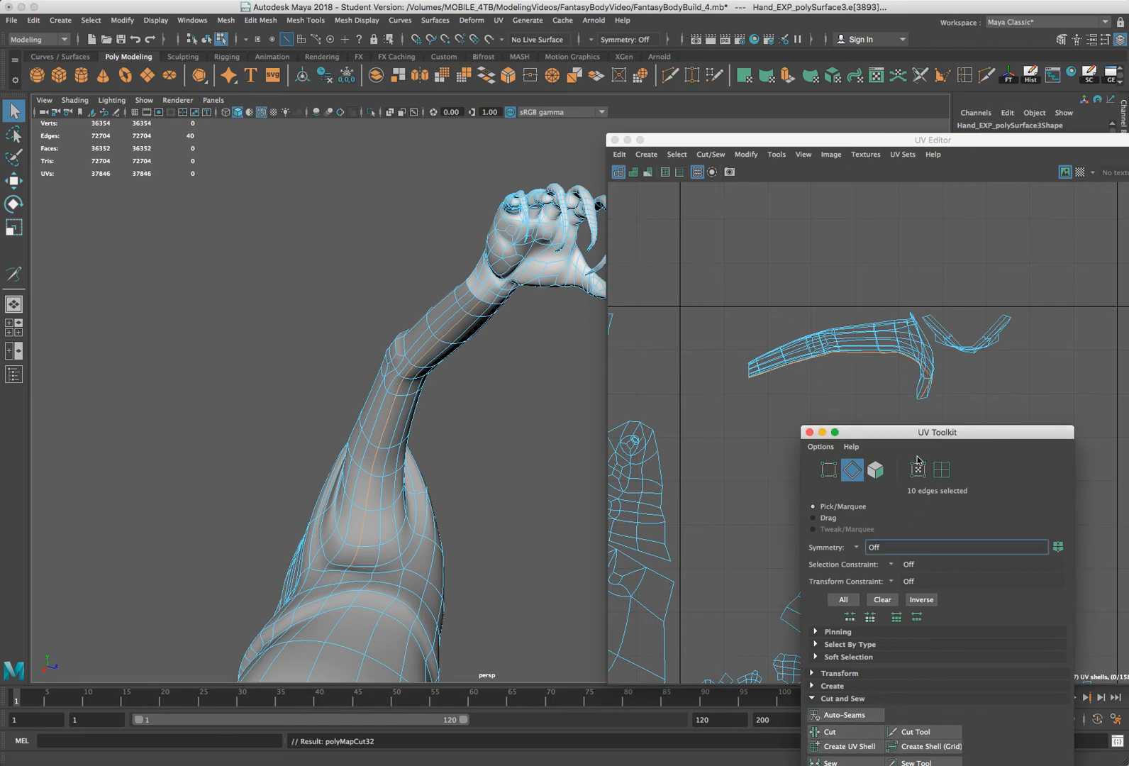
# Select all UVs of the second arm shell inside the UV tile and unfold it
pyautogui.moveTo(899, 347); pyautogui.dragTo(943, 340, button='right')
pyautogui.moveTo(743, 381); pyautogui.dragTo(780, 357)
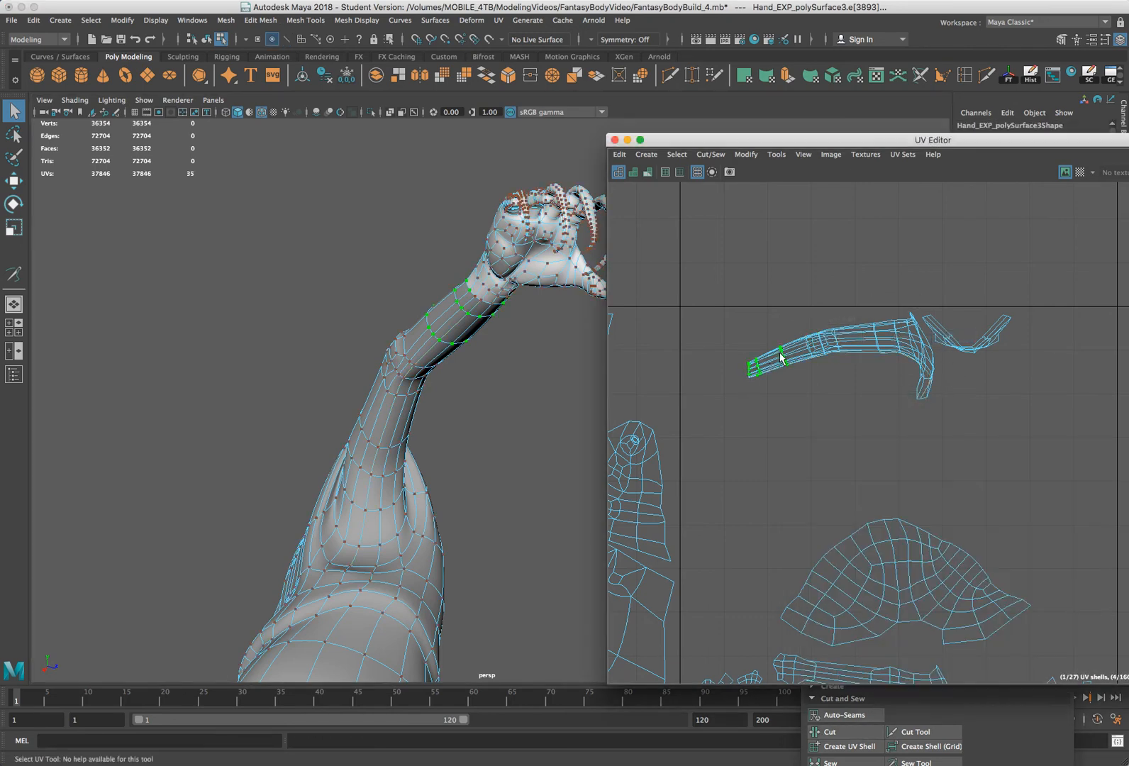
pyautogui.keyDown('ctrl'); pyautogui.moveTo(783, 357); pyautogui.dragTo(833, 375, button='right'); pyautogui.keyUp('ctrl')
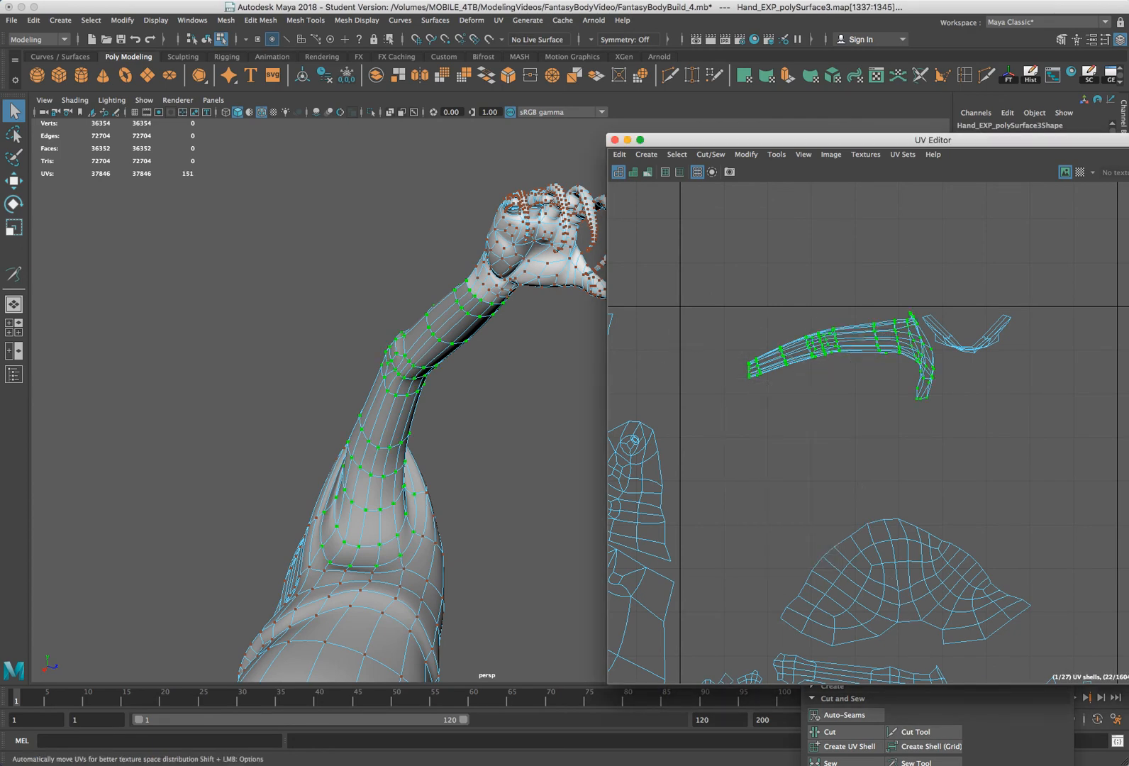
pyautogui.moveTo(1004, 148); pyautogui.dragTo(618, 116)
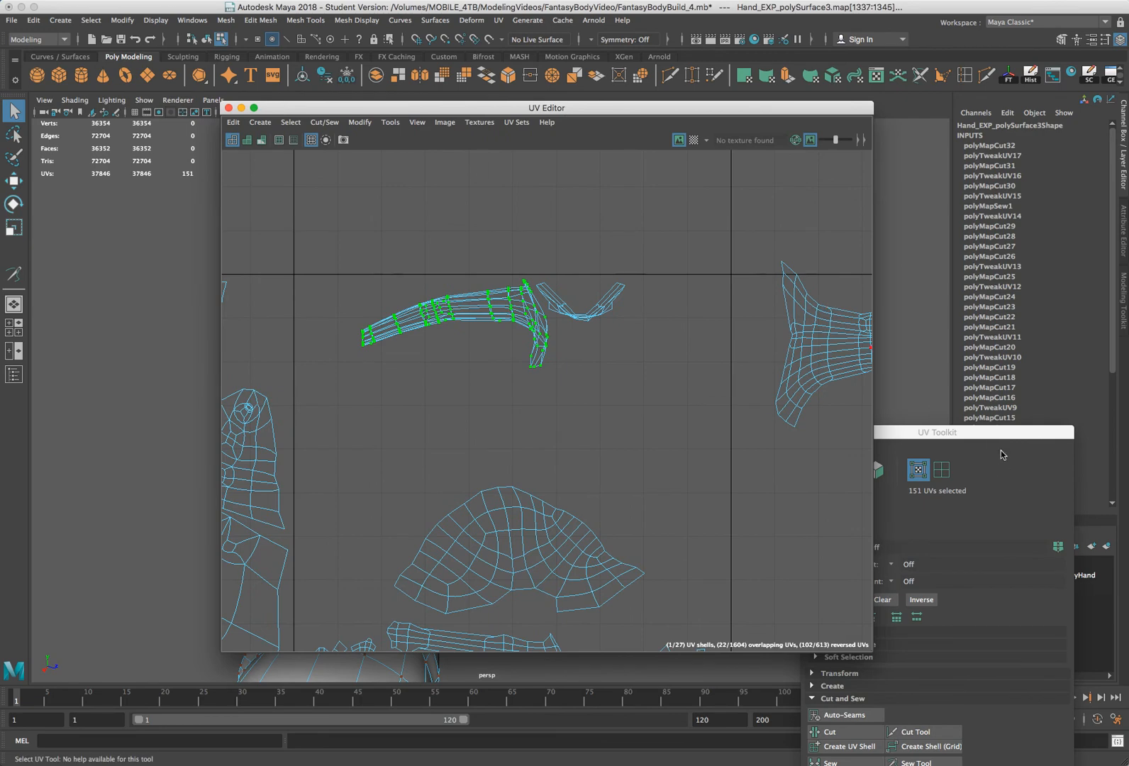
pyautogui.moveTo(1000, 448); pyautogui.dragTo(907, 73)
pyautogui.click(738, 466)
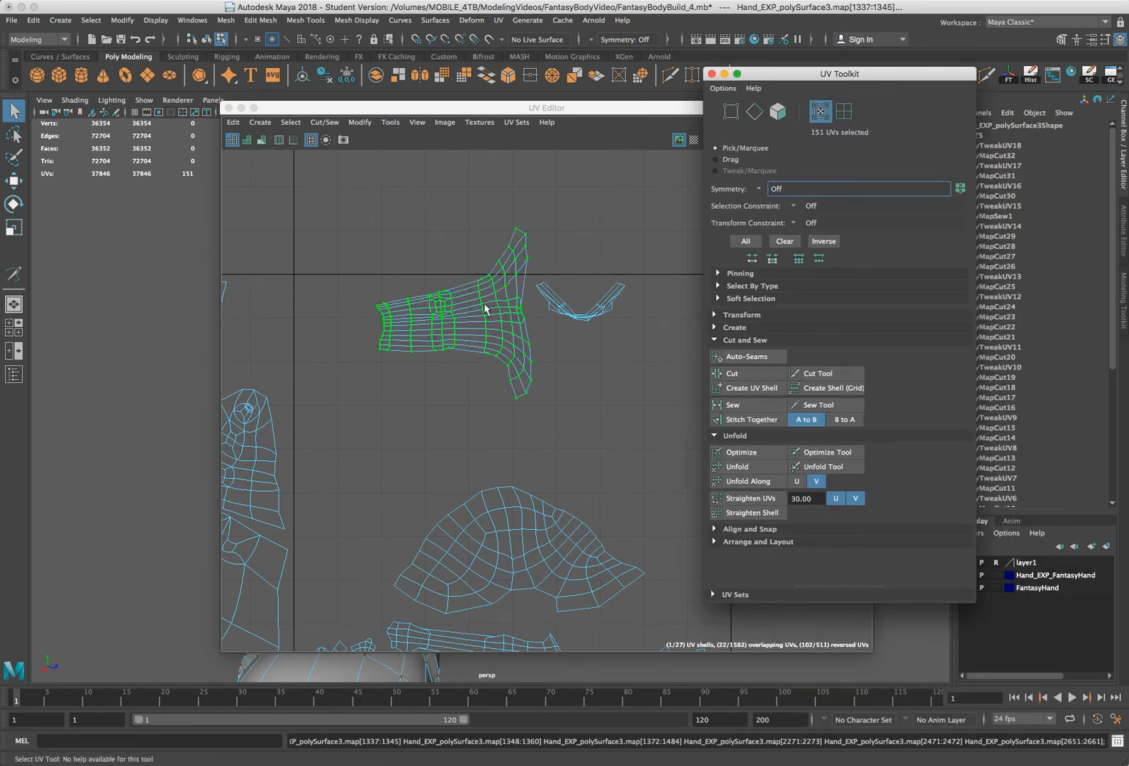
# Select the UVs of the small V-shaped shell next to the unfolded arm and unfold it
pyautogui.moveTo(630, 271); pyautogui.dragTo(538, 347)
pyautogui.click(882, 73)
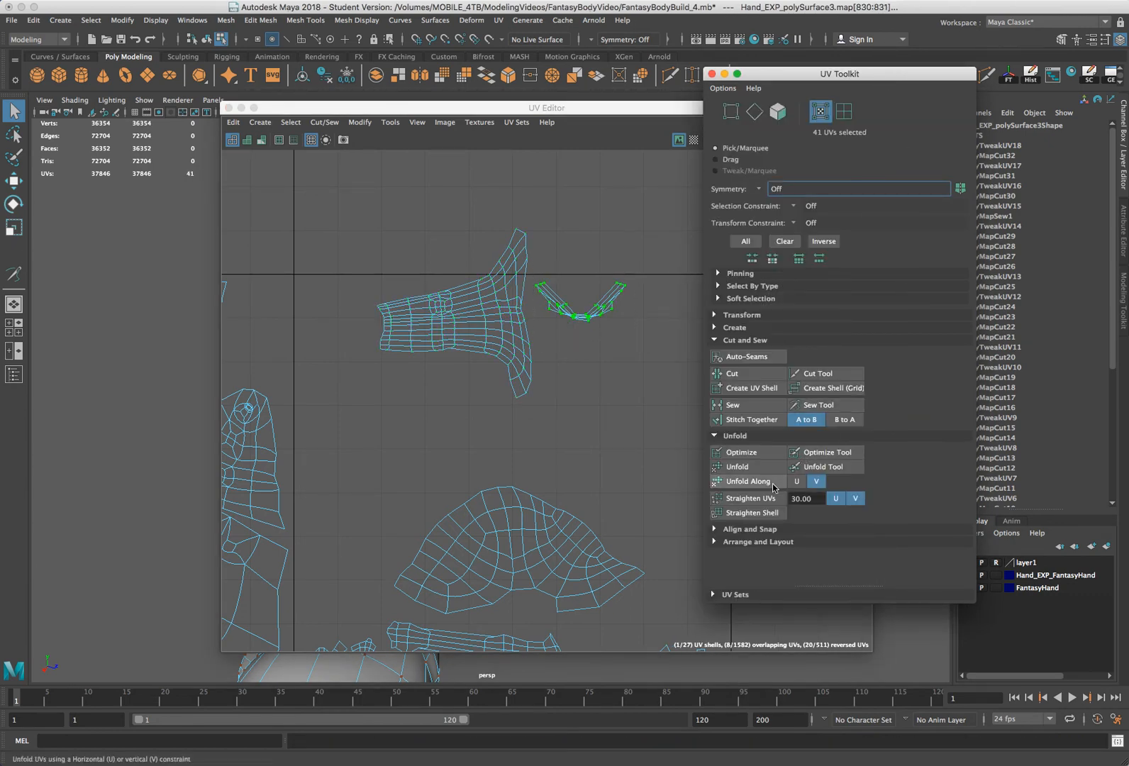
pyautogui.click(737, 466)
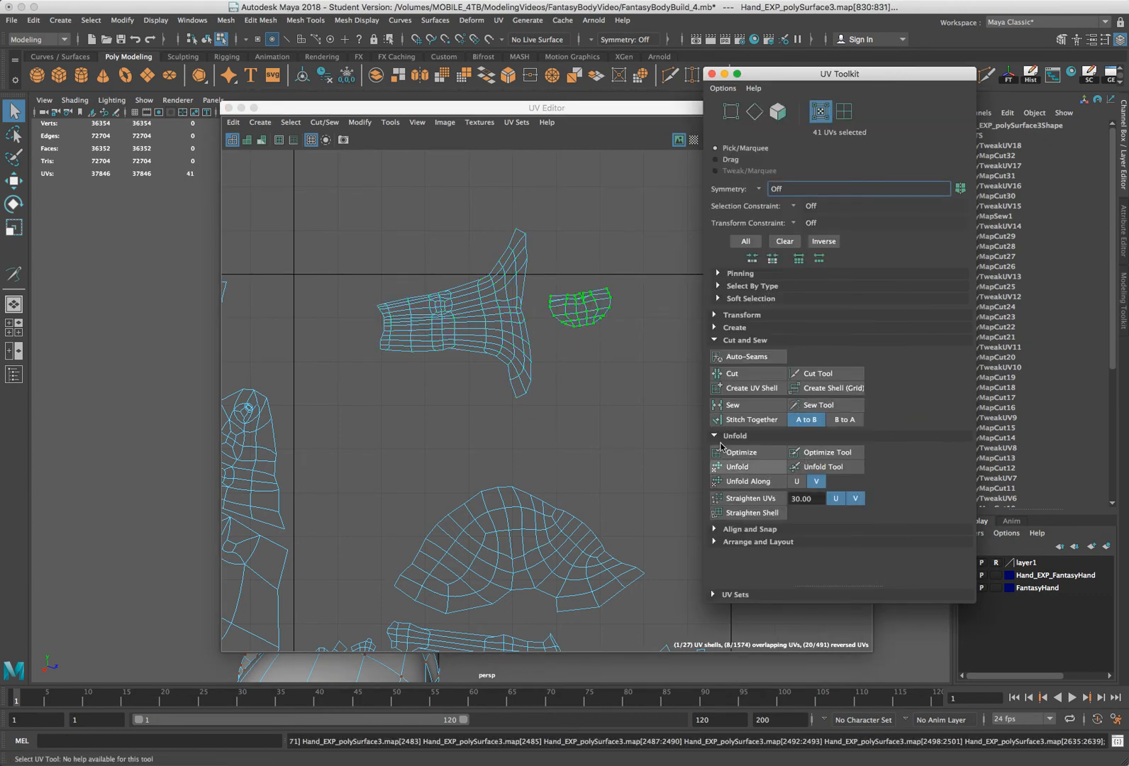
pyautogui.moveTo(769, 75); pyautogui.dragTo(1095, 319)
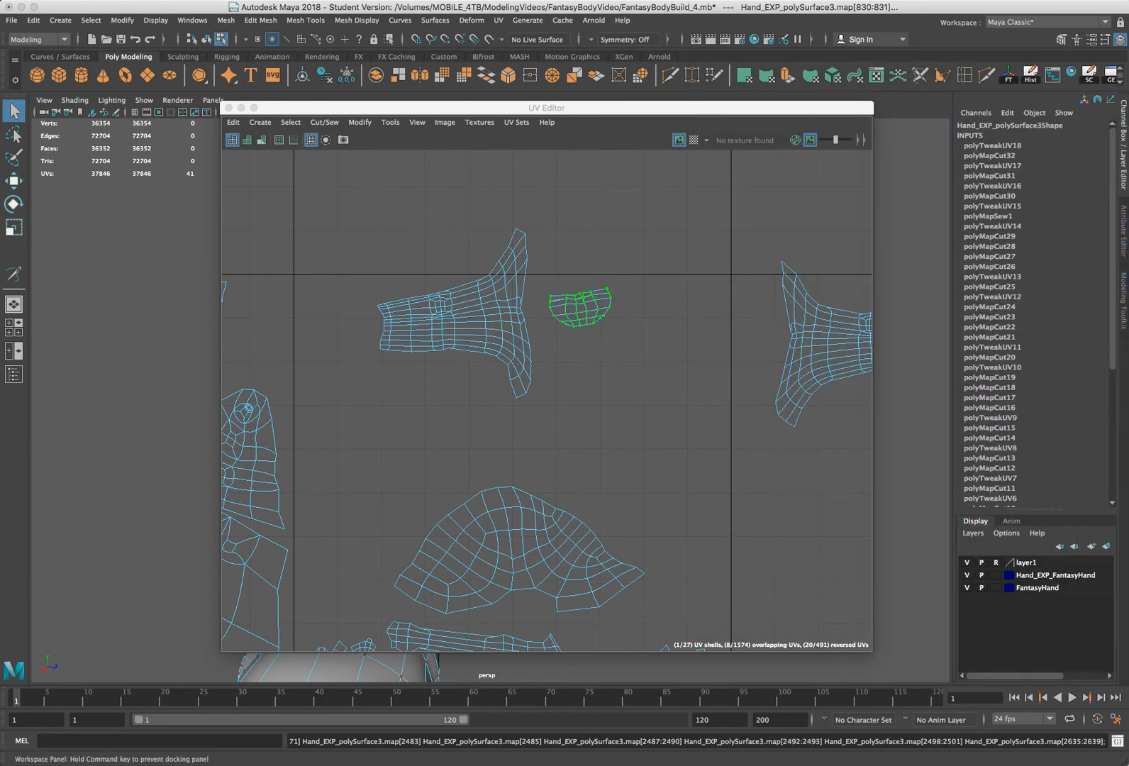
# Examine the body model alongside the full UV layout to compare the unfolded shells with the torso, arms and legs
pyautogui.moveTo(545, 107); pyautogui.dragTo(1002, 178)
pyautogui.keyDown('alt'); pyautogui.moveTo(413, 307); pyautogui.dragTo(340, 266); pyautogui.keyUp('alt')
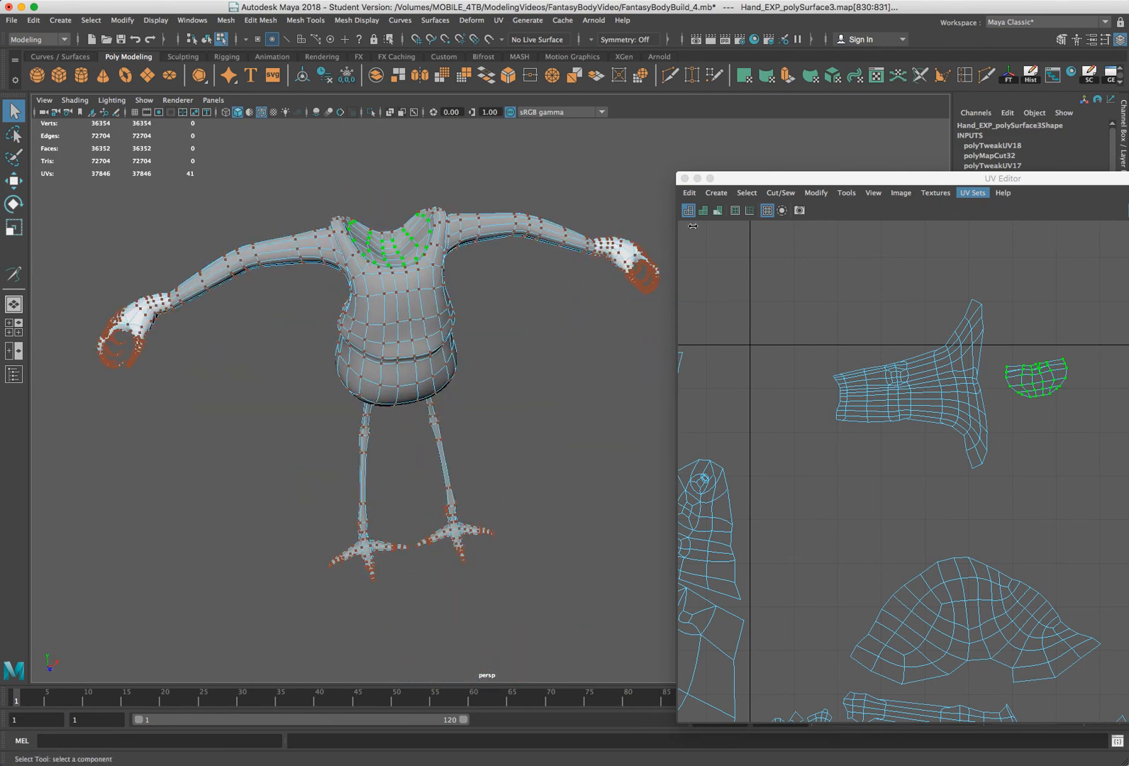
pyautogui.moveTo(752, 180); pyautogui.dragTo(291, 119)
pyautogui.scroll(-5, 502, 344)
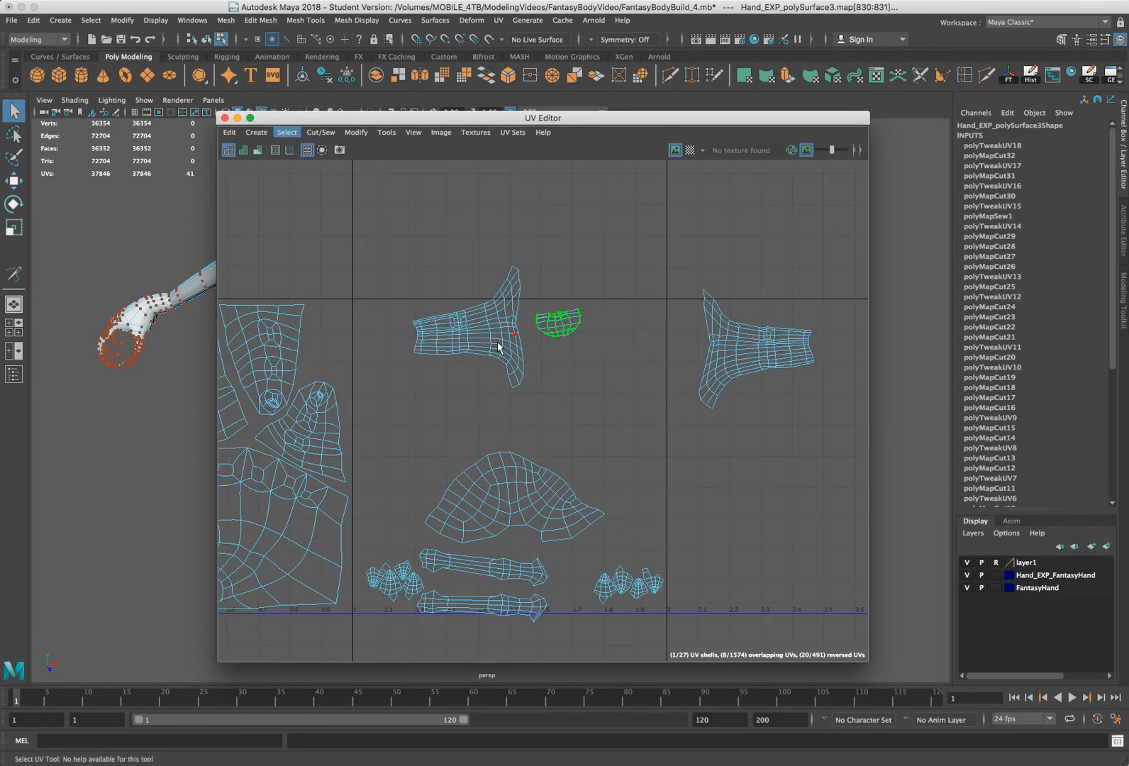
pyautogui.scroll(-4, 499, 345)
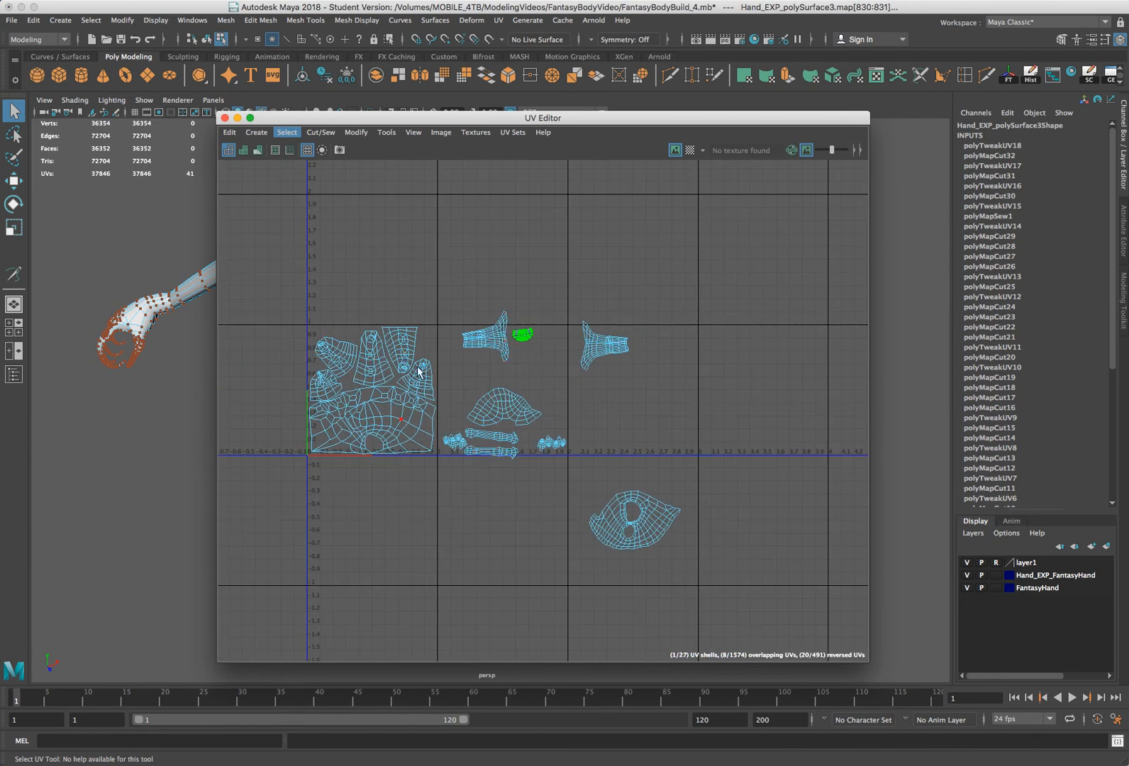
pyautogui.scroll(2, 363, 398)
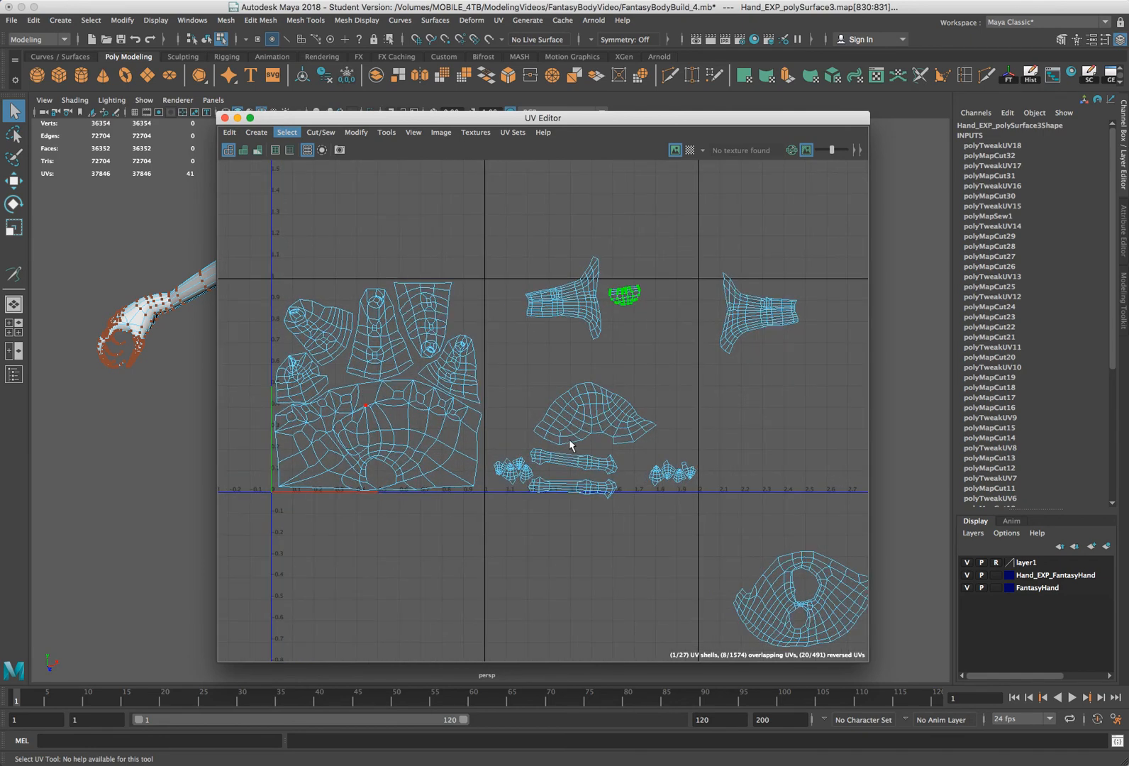
pyautogui.scroll(2, 573, 438)
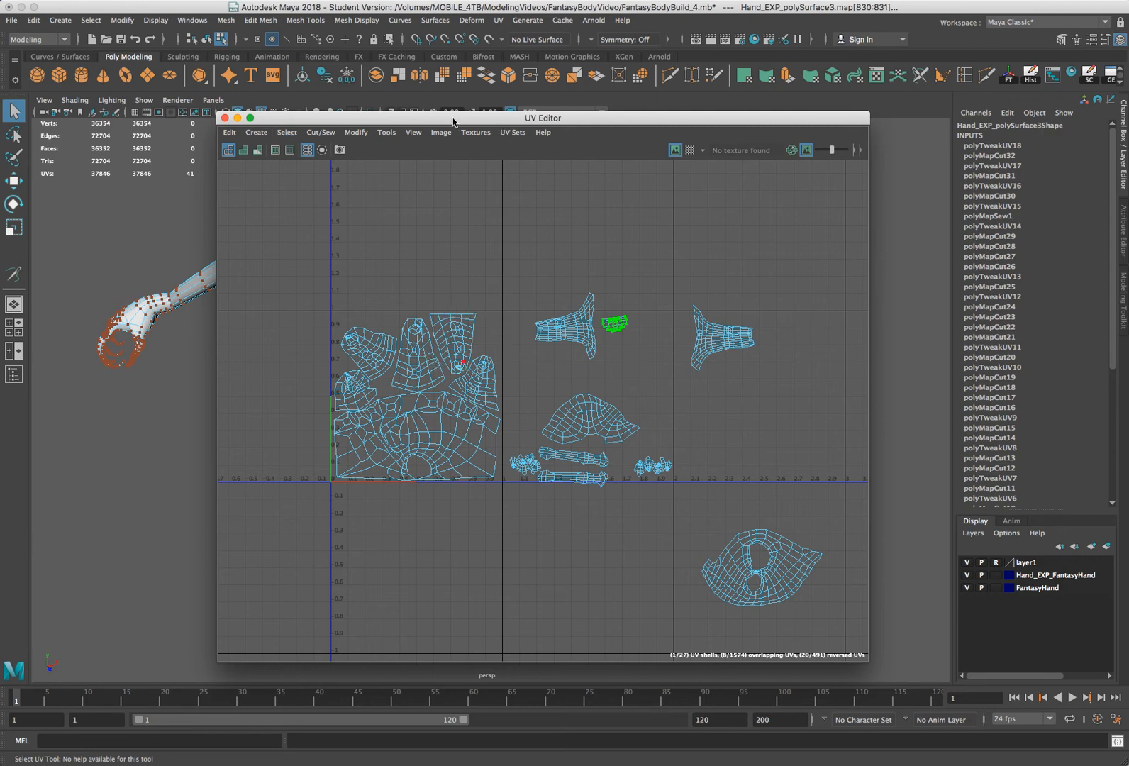
pyautogui.moveTo(453, 122); pyautogui.dragTo(767, 141)
pyautogui.keyDown('alt'); pyautogui.moveTo(461, 281); pyautogui.dragTo(406, 285); pyautogui.keyUp('alt')
pyautogui.keyDown('alt'); pyautogui.moveTo(450, 326); pyautogui.dragTo(339, 281, button='middle'); pyautogui.keyUp('alt')
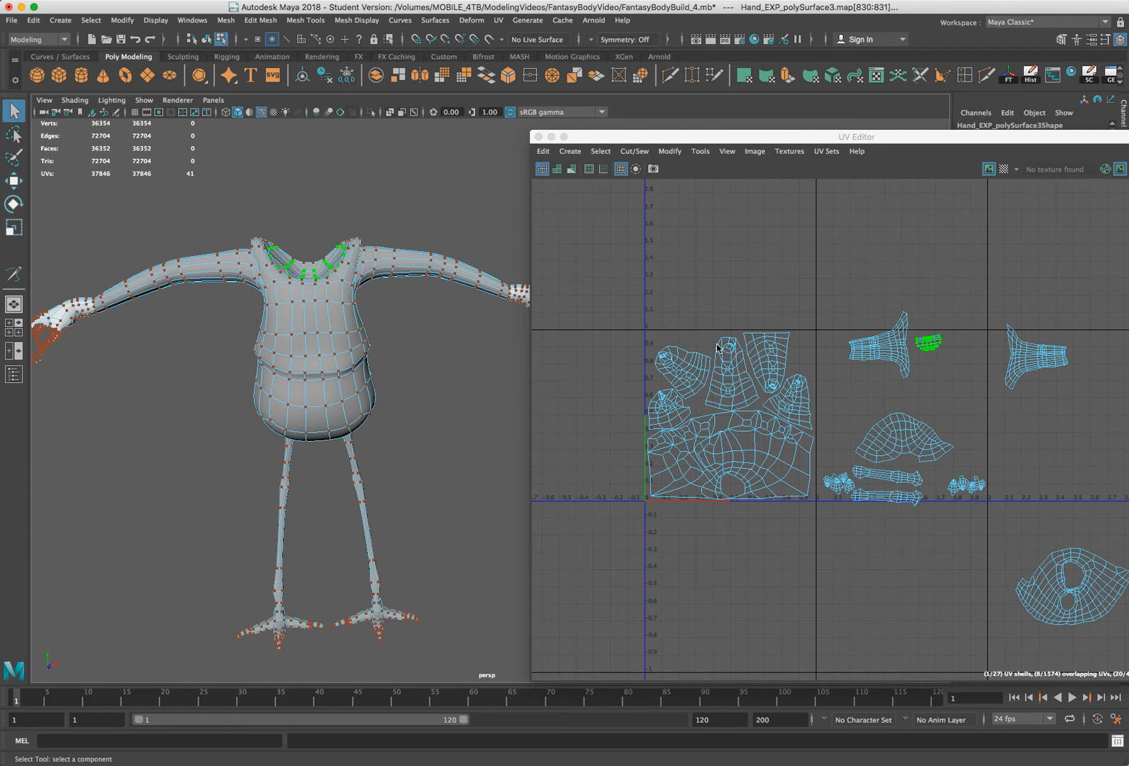
# Check which part of the model the finger and palm UV shells in the first tile belong to
pyautogui.moveTo(829, 314); pyautogui.dragTo(668, 437)
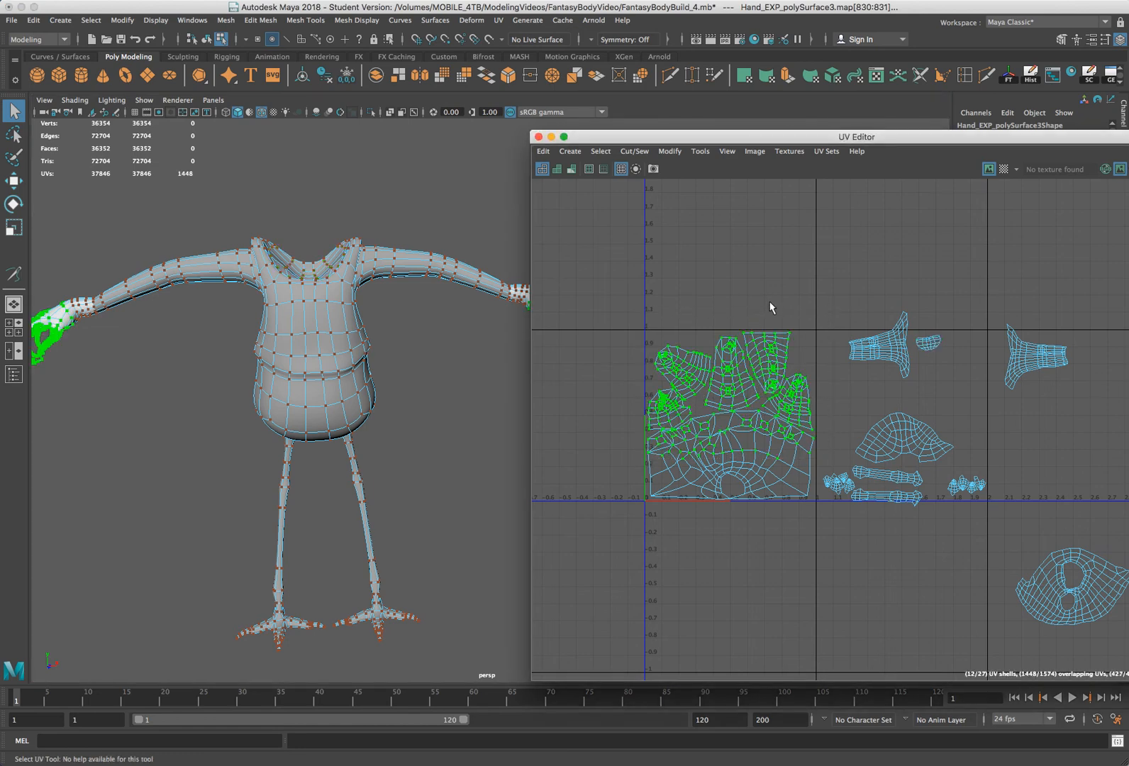
pyautogui.click(783, 316)
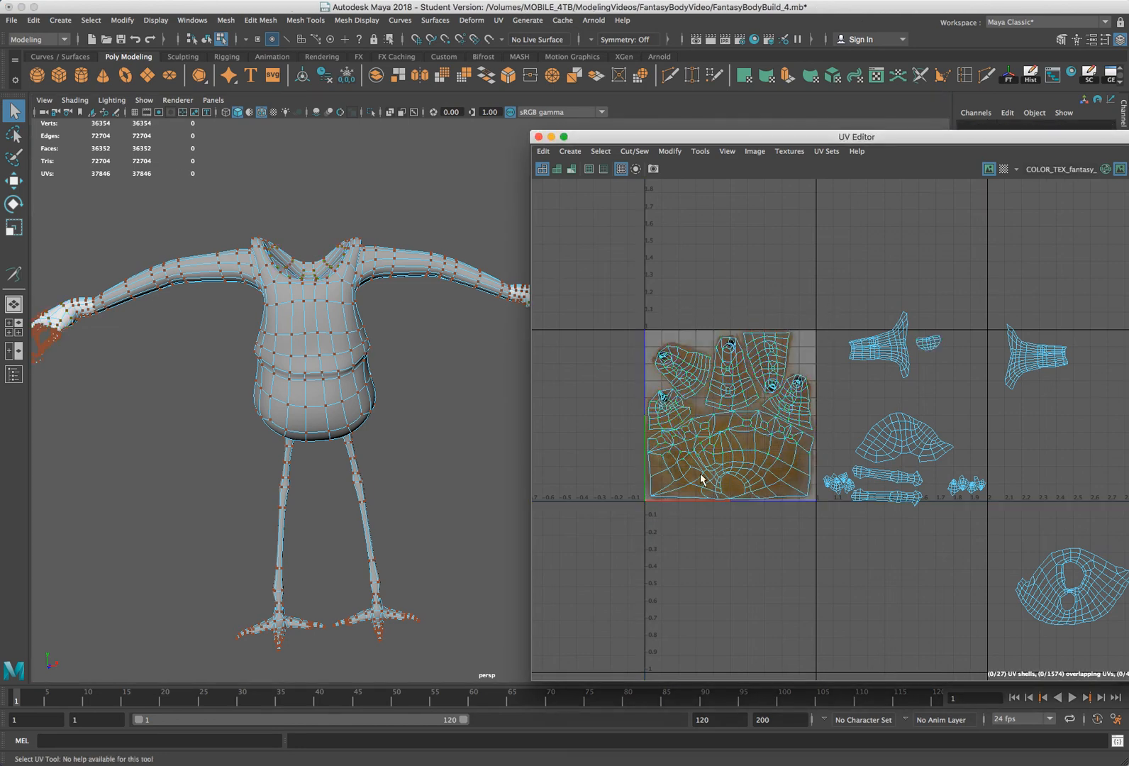
pyautogui.click(723, 452)
pyautogui.click(891, 472)
pyautogui.click(778, 481)
pyautogui.moveTo(691, 136); pyautogui.dragTo(575, 140)
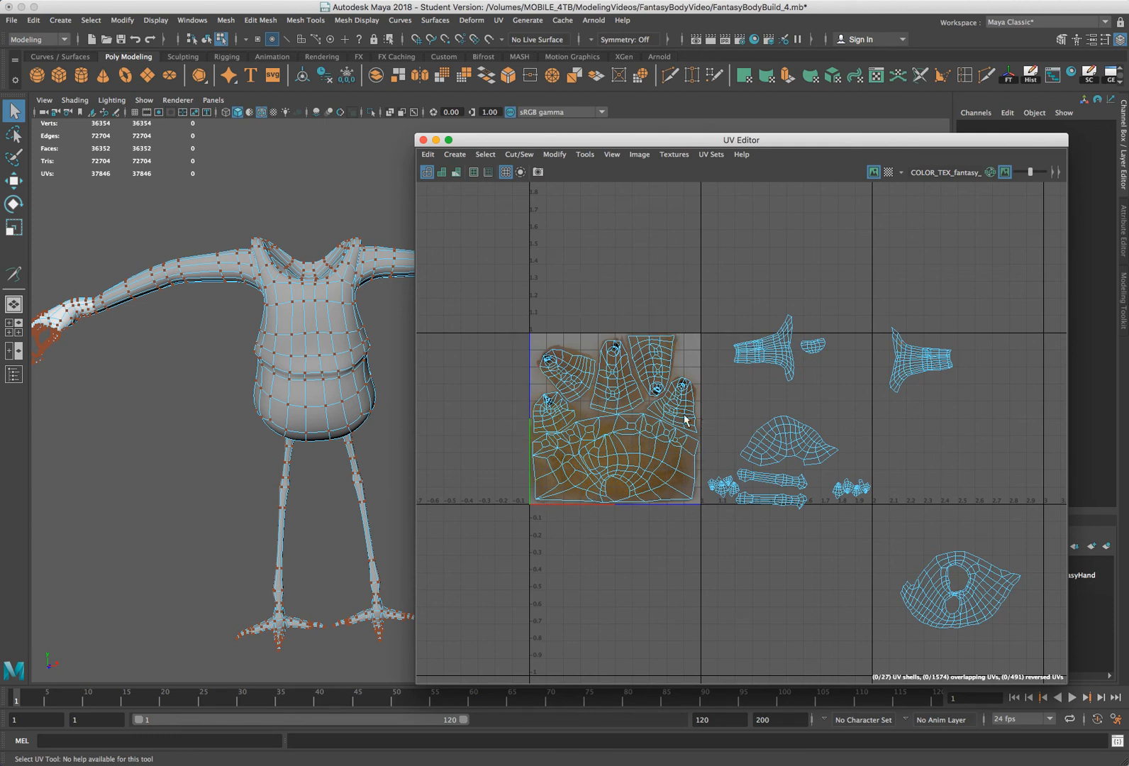
pyautogui.click(617, 401)
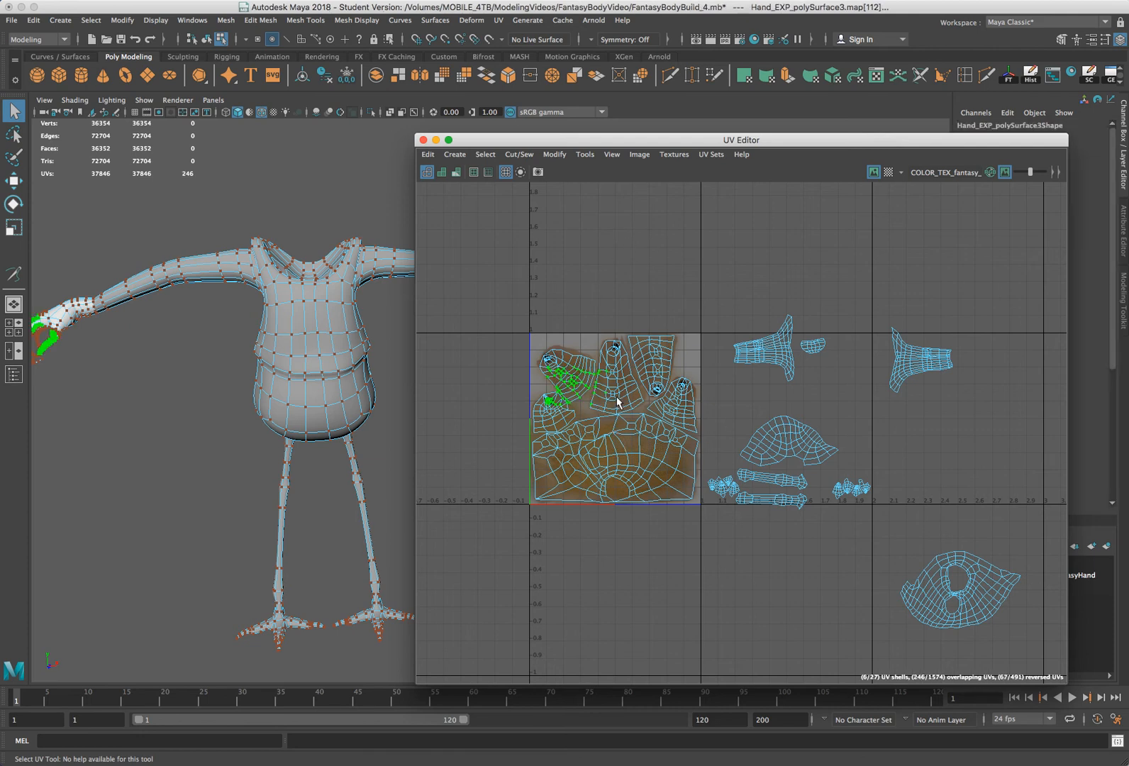
pyautogui.click(606, 257)
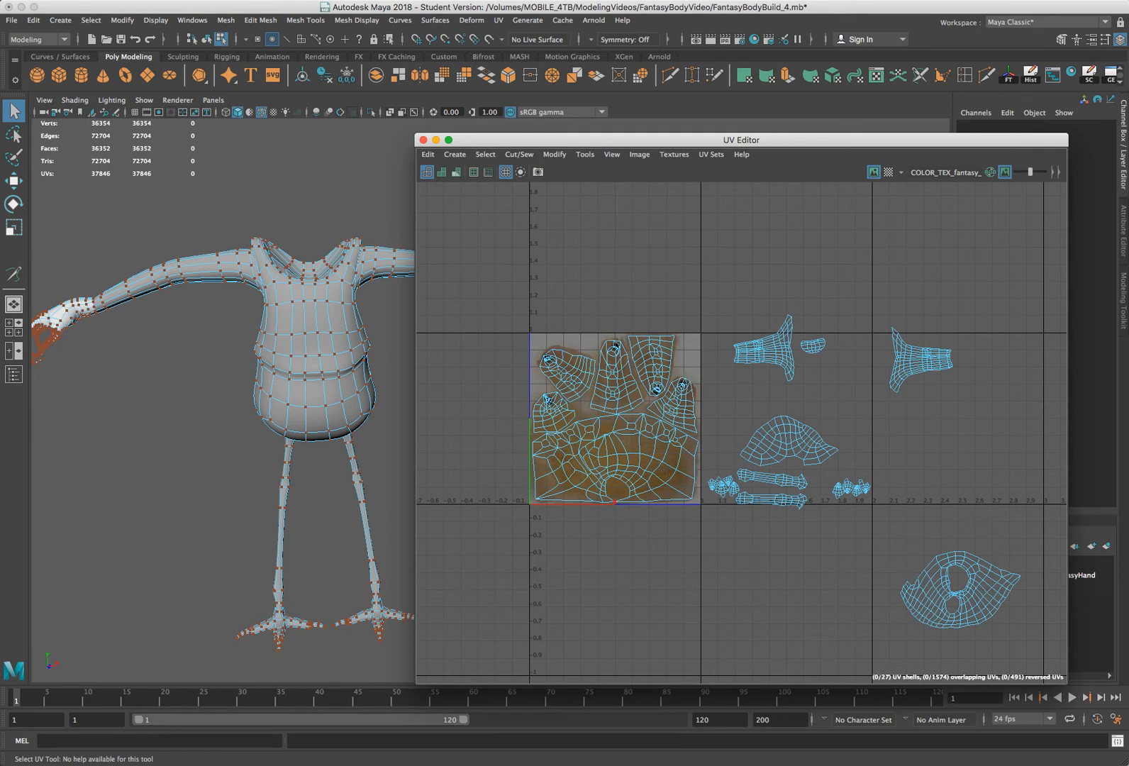
pyautogui.press('super+Tab')
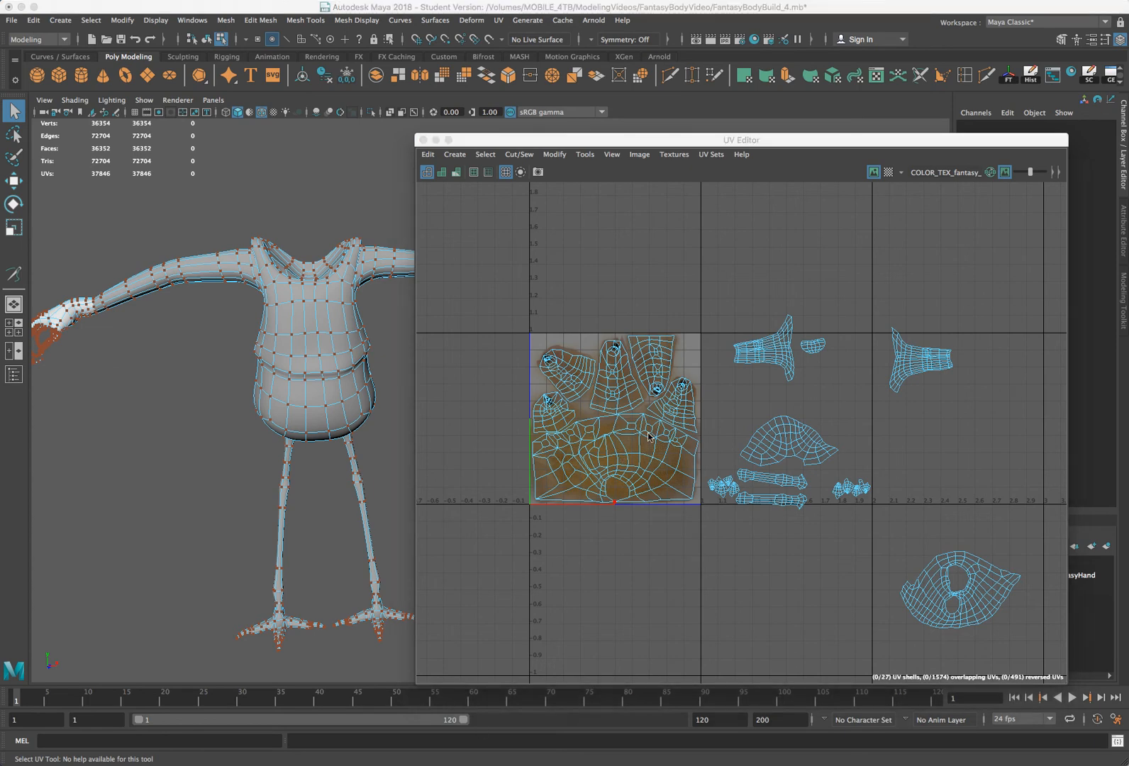
# Turn off the texture image display in the UV Editor
pyautogui.moveTo(649, 140); pyautogui.dragTo(602, 115)
pyautogui.click(682, 132)
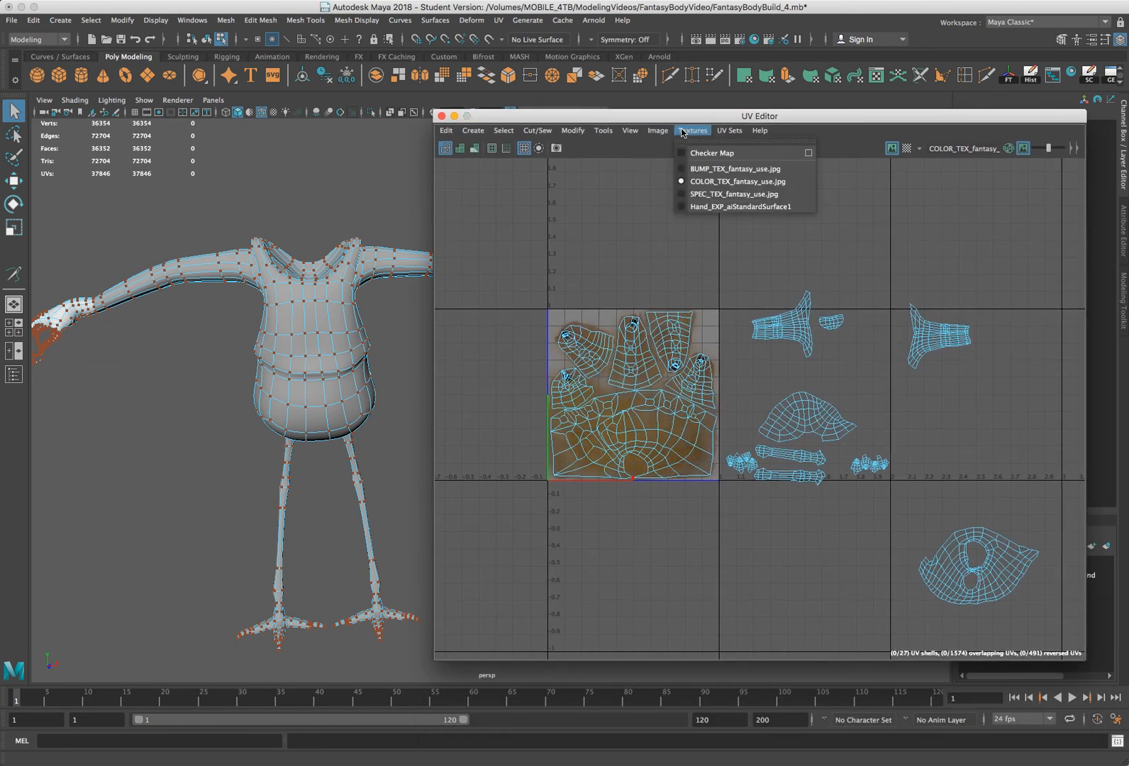
pyautogui.moveTo(658, 132)
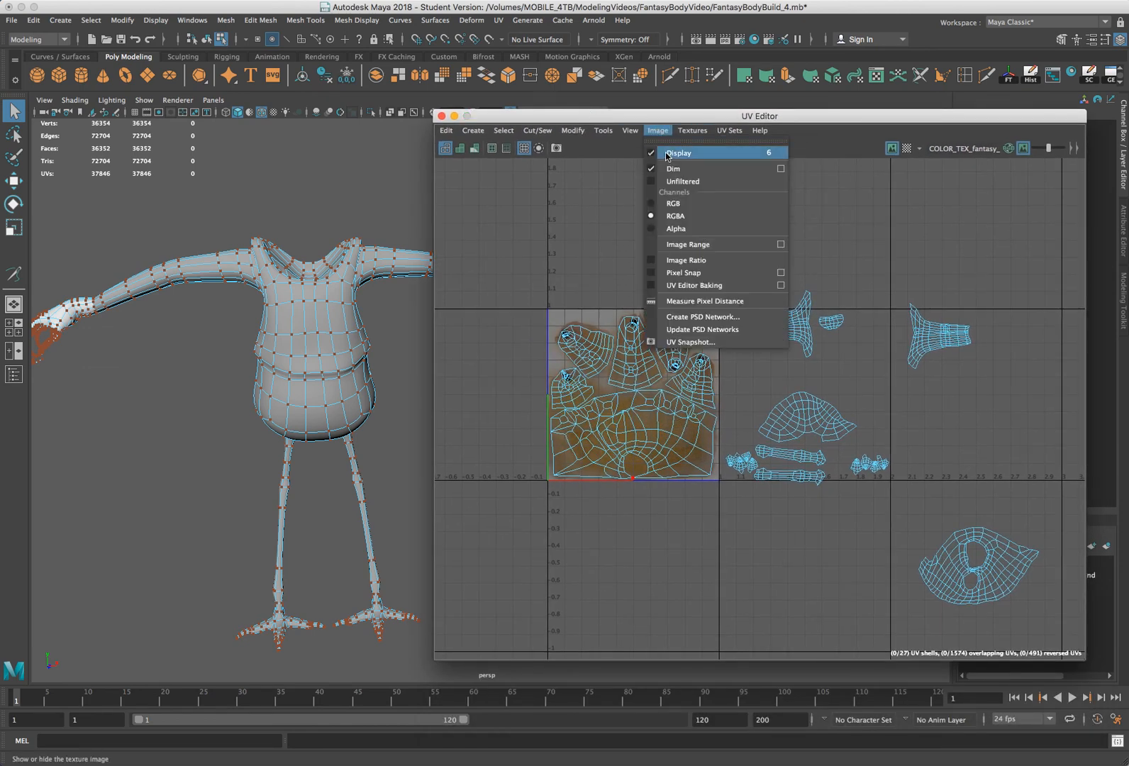
pyautogui.click(666, 154)
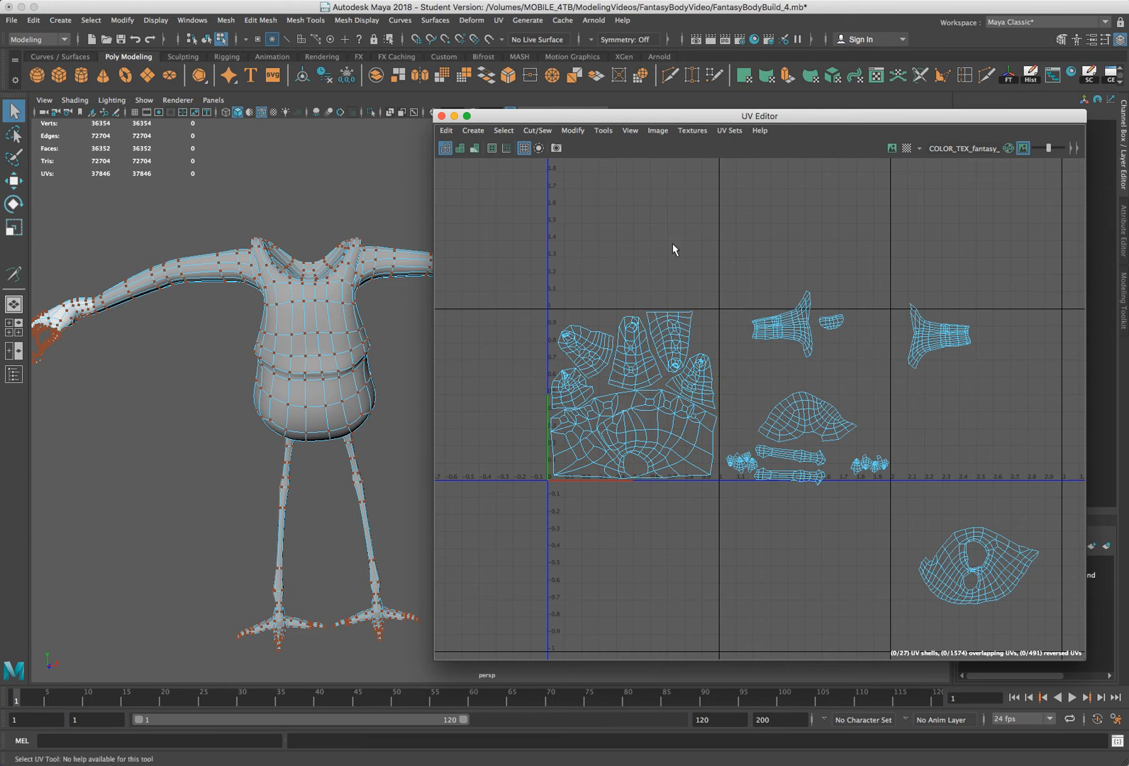
# Try to scale down the hand's UV shells in the first tile, then undo the scaling
pyautogui.moveTo(715, 301); pyautogui.dragTo(526, 507)
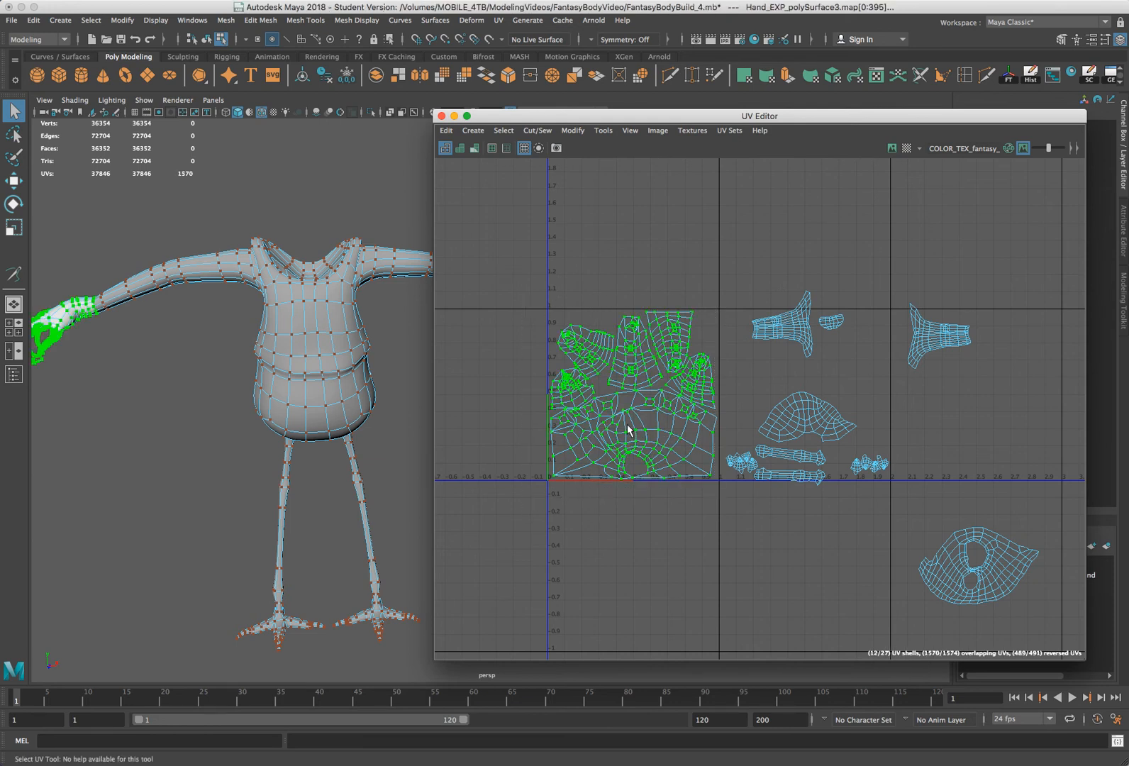
pyautogui.press('r')
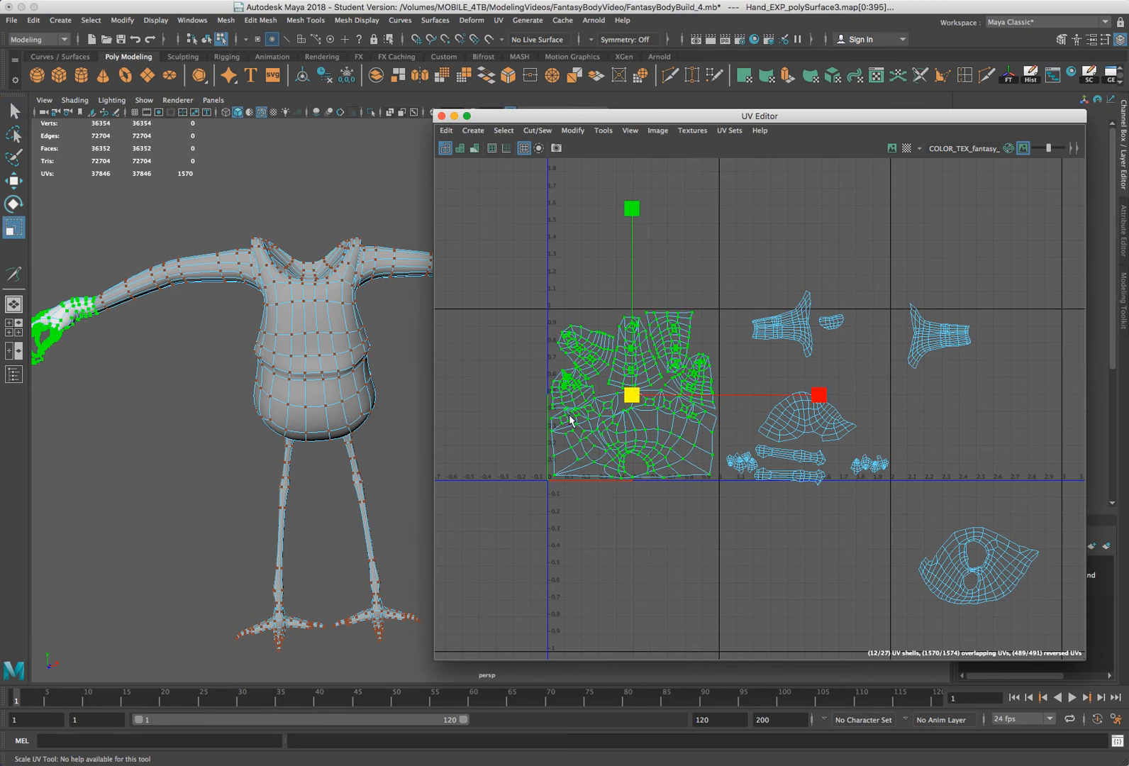
pyautogui.moveTo(567, 418); pyautogui.dragTo(459, 451, button='middle')
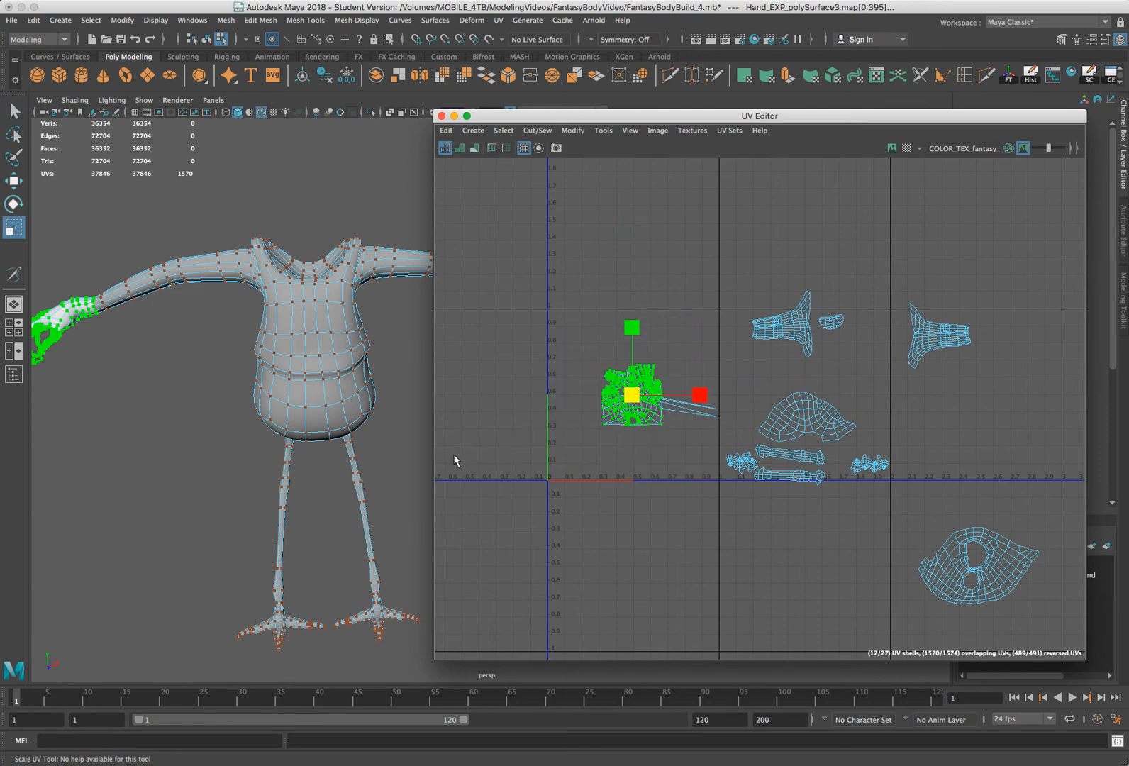
pyautogui.press('z')
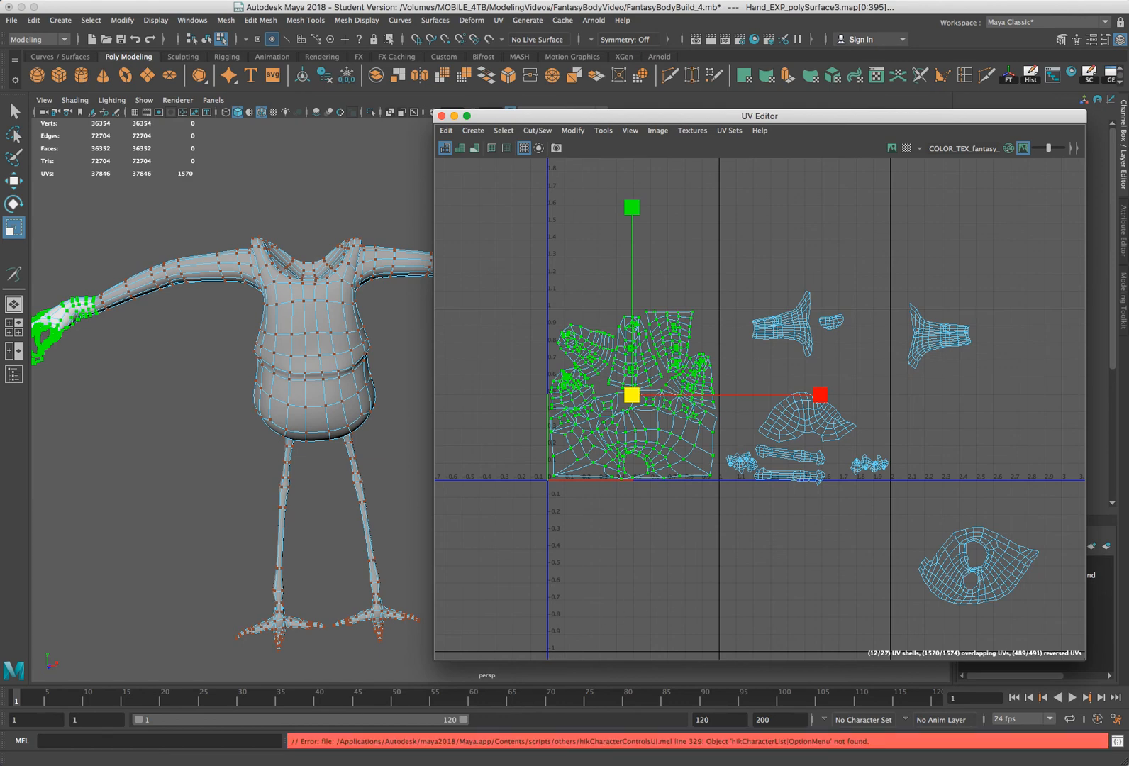
# Scale all hand UV shells down to just over a third of the tile's width and place them at the tile's origin corner
pyautogui.press('r')
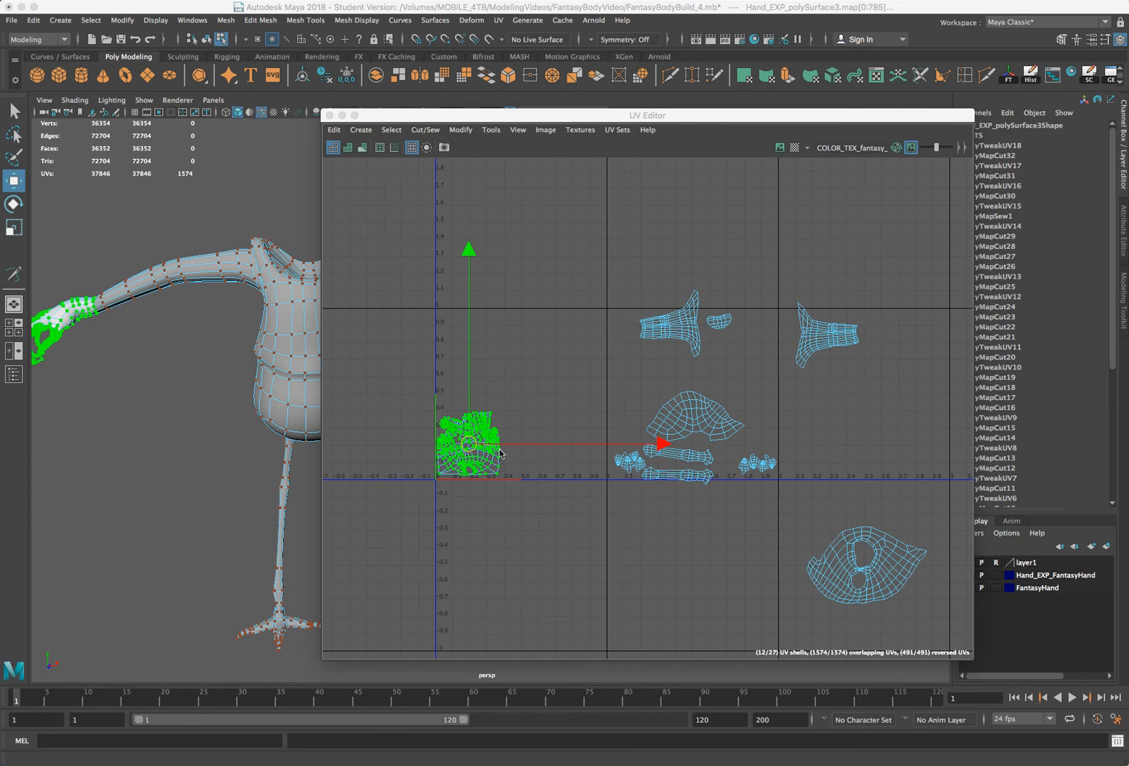
pyautogui.click(465, 451)
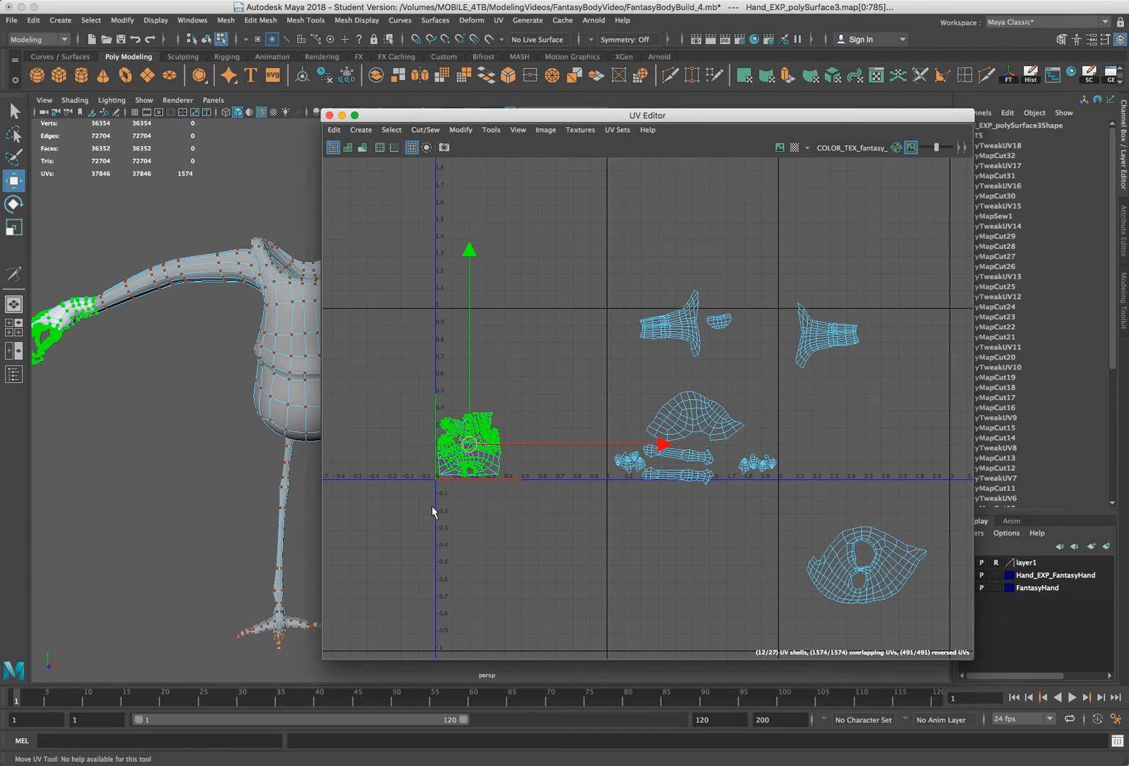
pyautogui.moveTo(463, 119); pyautogui.dragTo(611, 133)
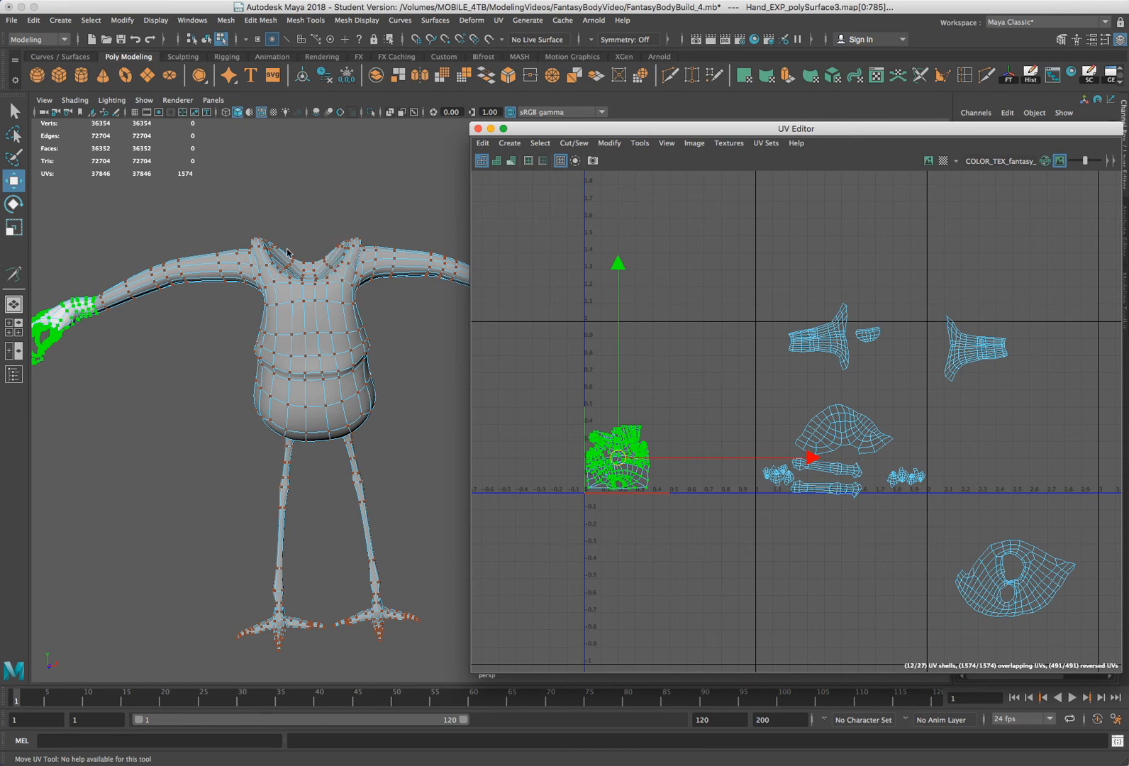
pyautogui.moveTo(578, 128); pyautogui.dragTo(483, 136)
pyautogui.click(523, 466)
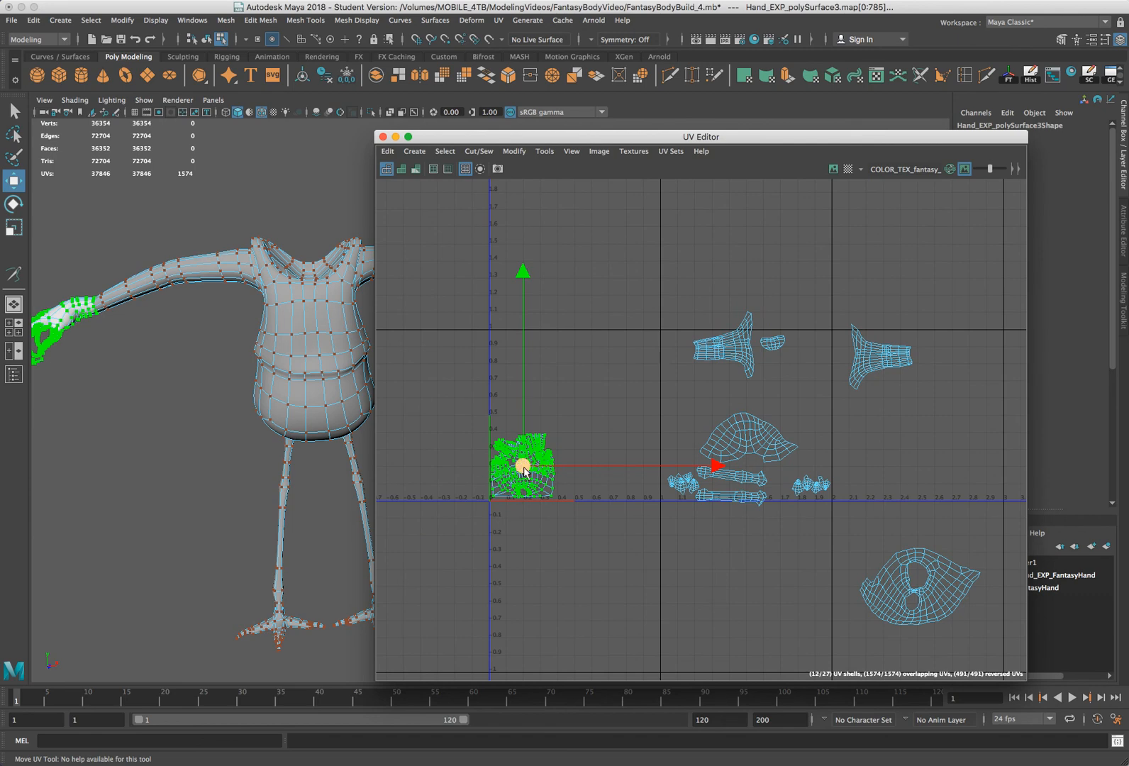
pyautogui.moveTo(527, 473); pyautogui.dragTo(525, 470)
pyautogui.scroll(4, 526, 474)
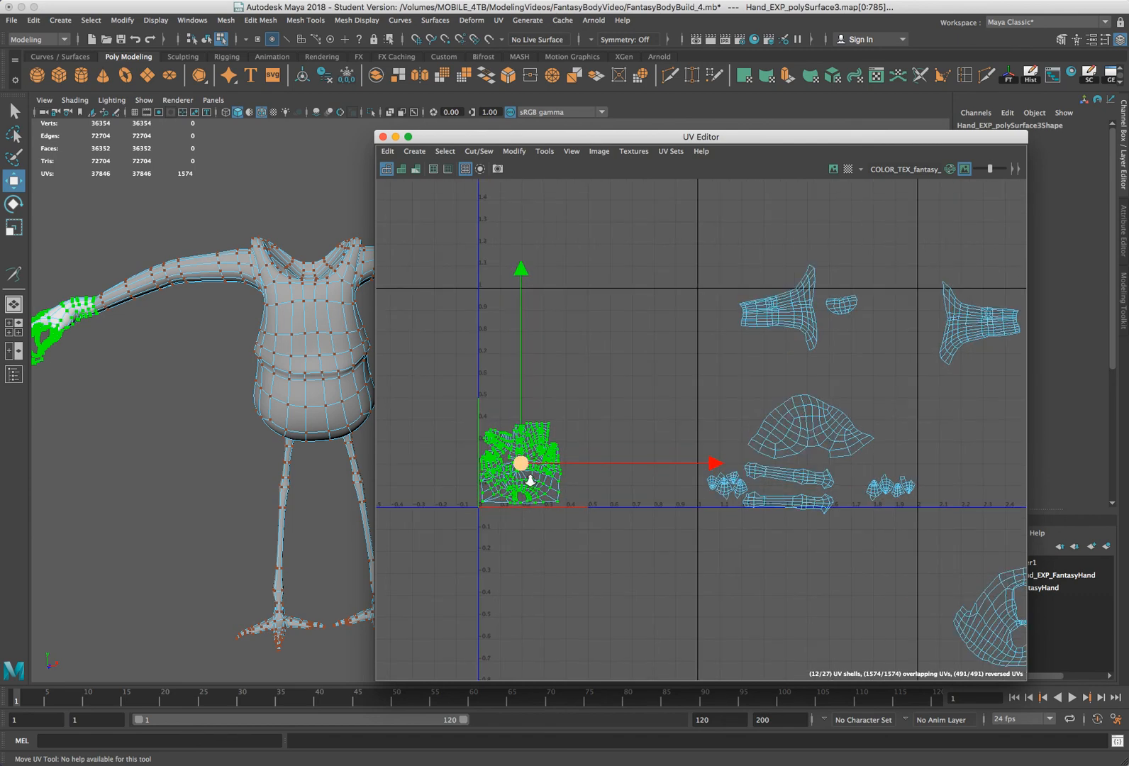
pyautogui.moveTo(594, 373); pyautogui.dragTo(473, 519)
pyautogui.moveTo(461, 138); pyautogui.dragTo(513, 135)
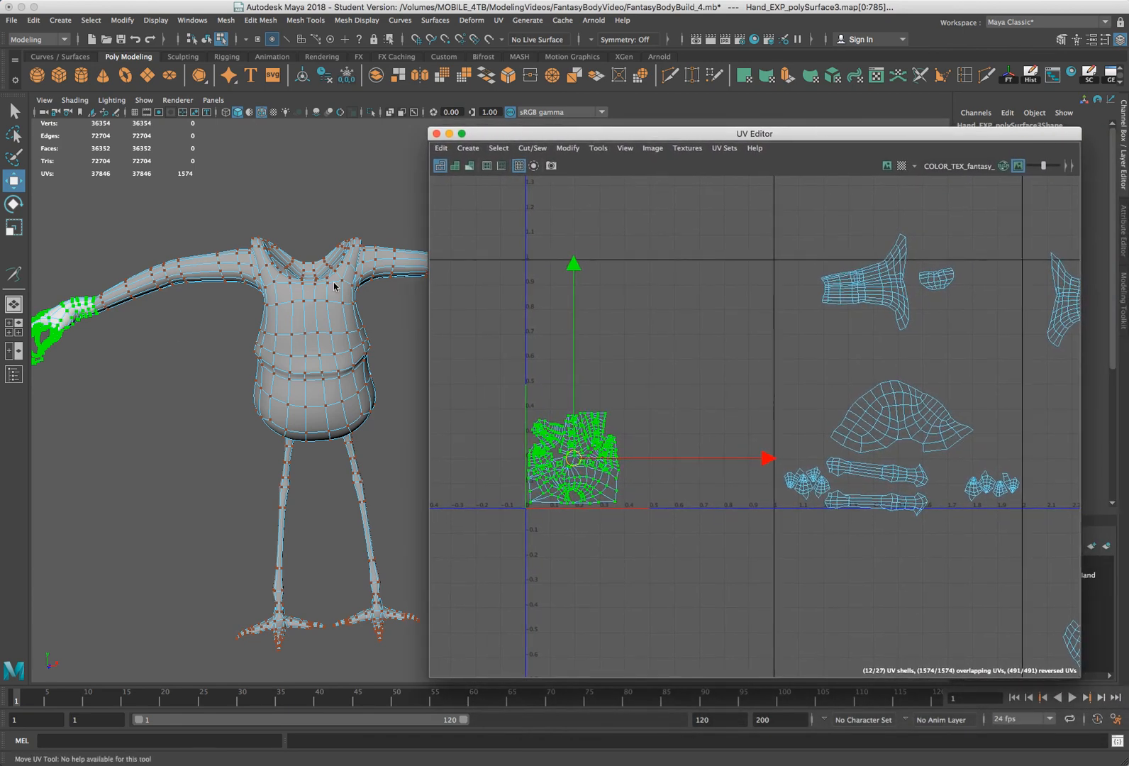
pyautogui.moveTo(583, 126); pyautogui.dragTo(511, 129)
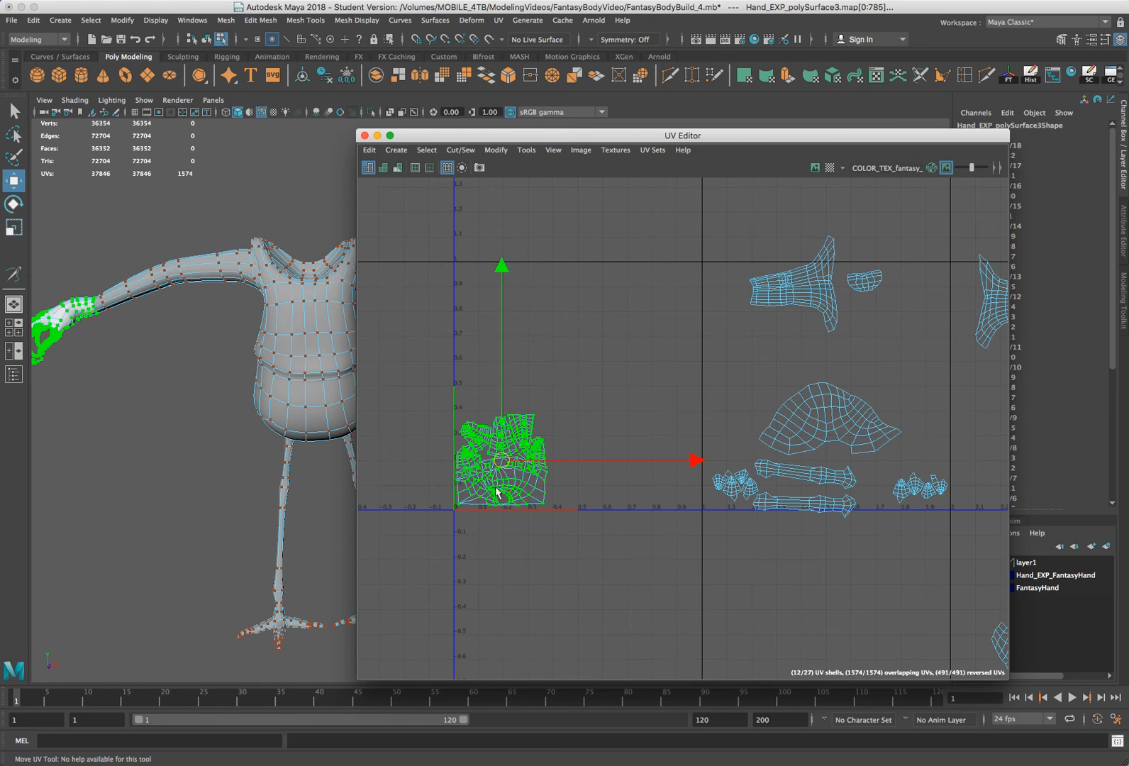
pyautogui.moveTo(585, 349); pyautogui.dragTo(435, 529)
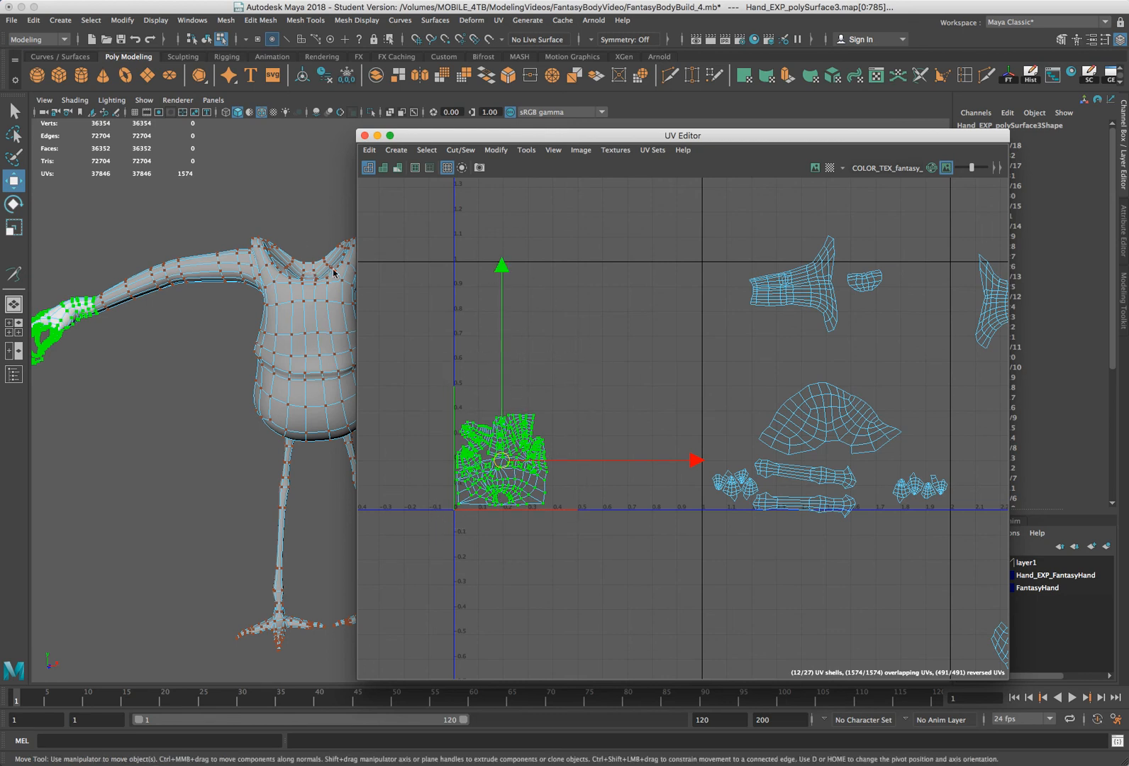
pyautogui.click(622, 226)
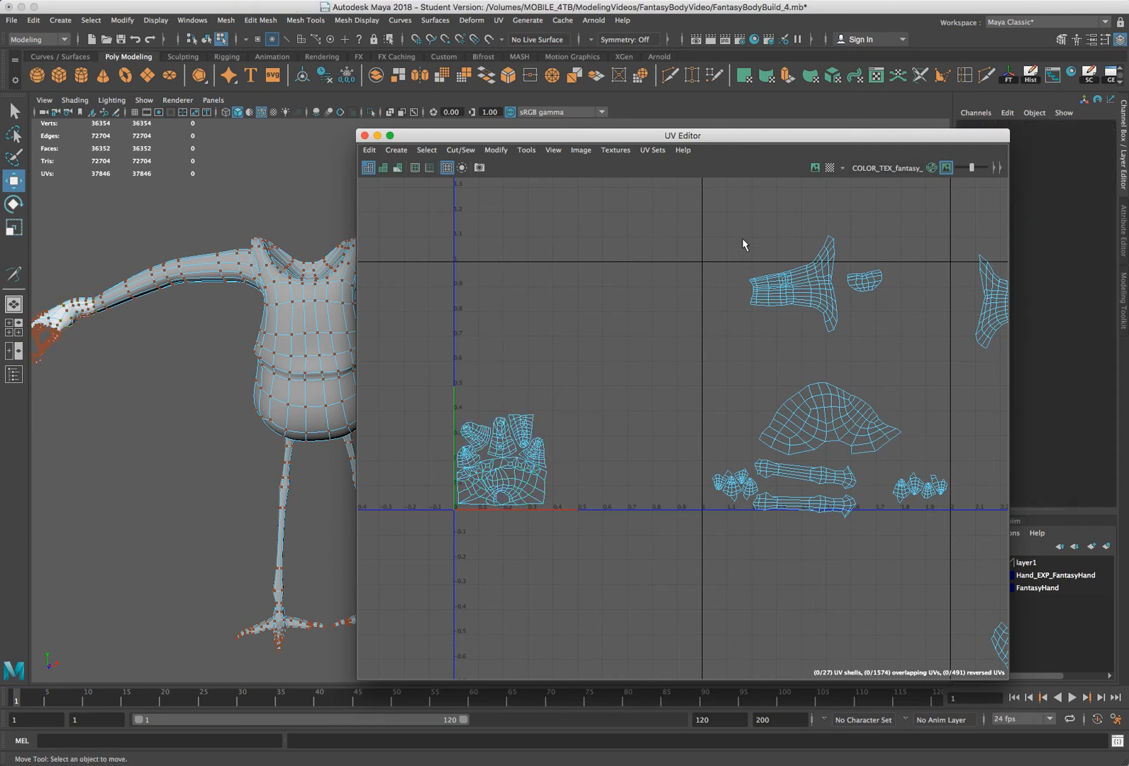
# Move the arm and neck shells into the first UV tile's upper part, and the lower-torso, leg and foot shells beside them
pyautogui.moveTo(878, 225); pyautogui.dragTo(697, 369)
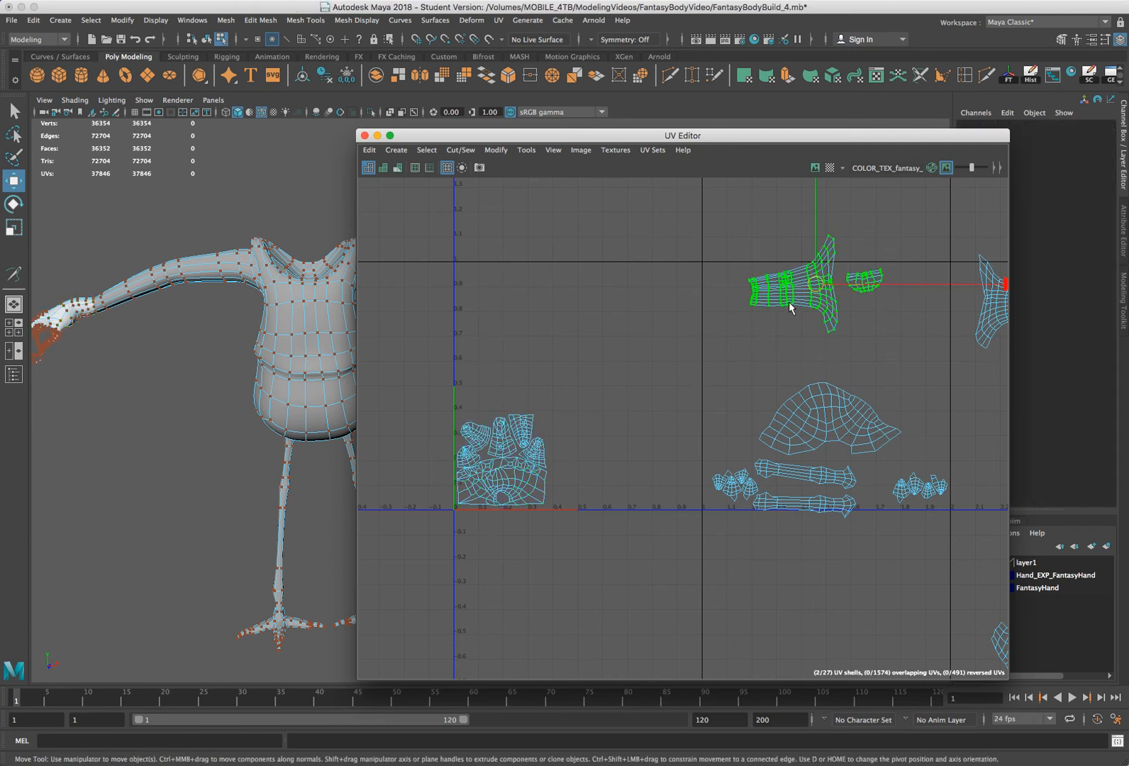
pyautogui.moveTo(724, 285); pyautogui.dragTo(535, 291, button='middle')
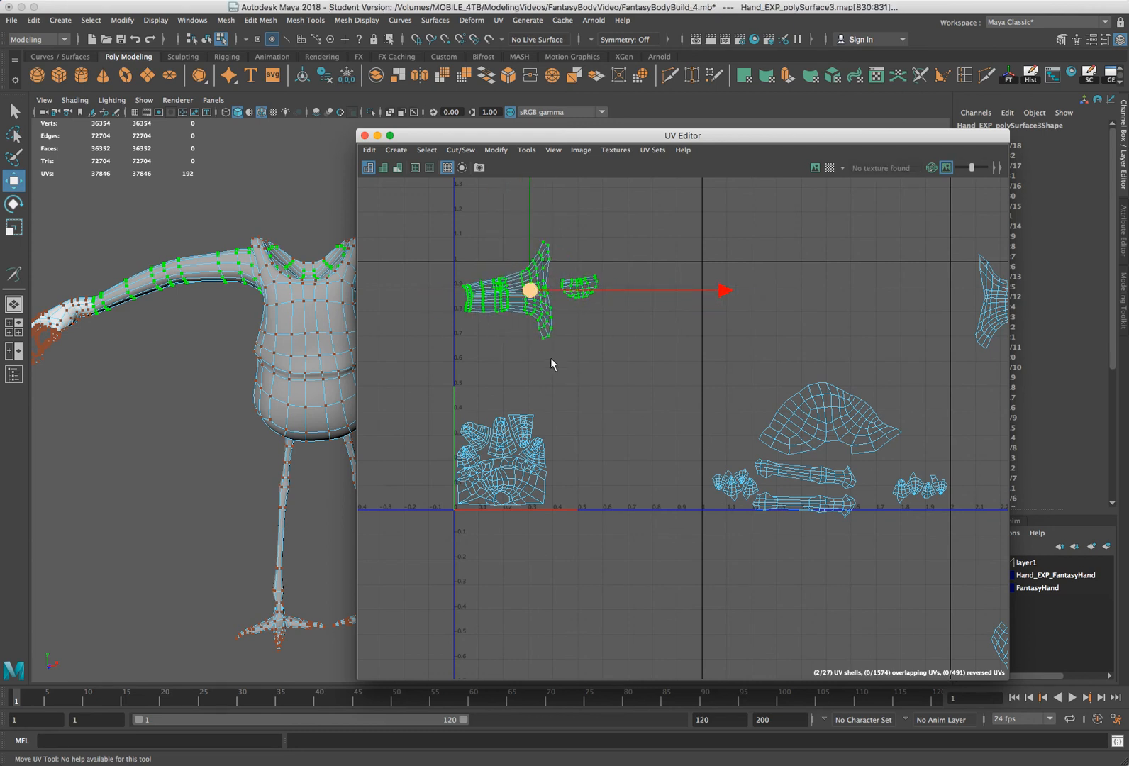
pyautogui.moveTo(959, 359); pyautogui.dragTo(697, 537)
pyautogui.press('w')
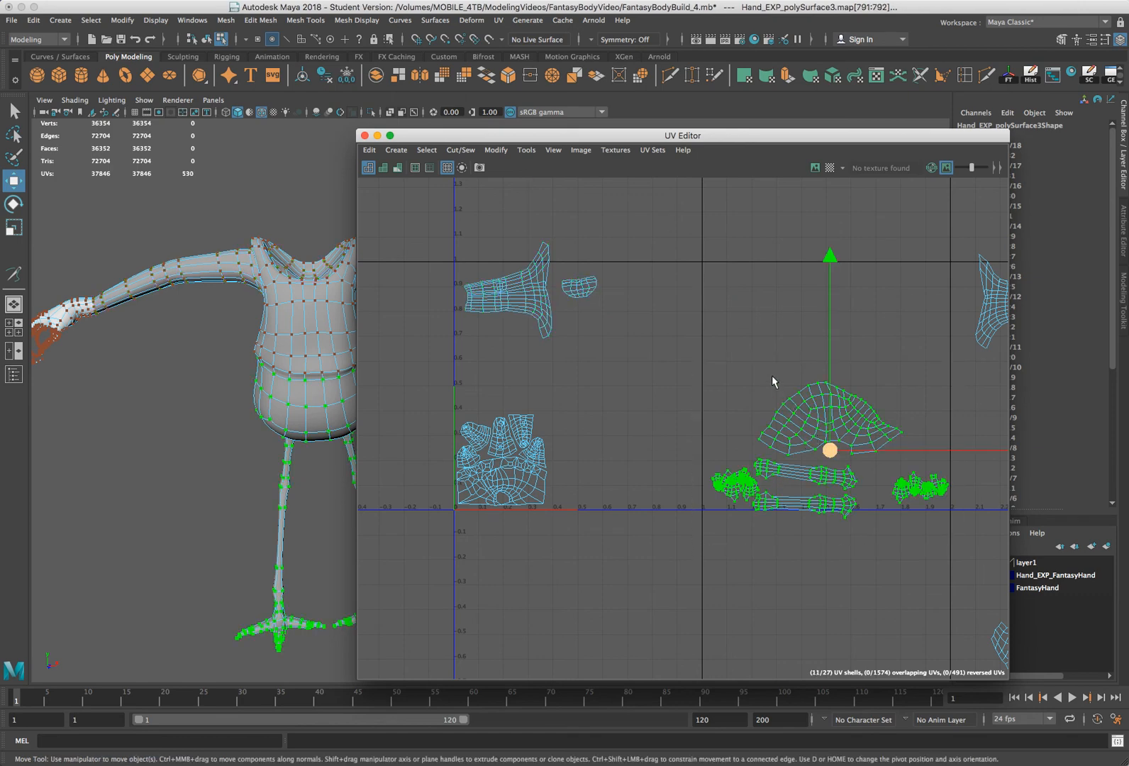
pyautogui.moveTo(739, 346); pyautogui.dragTo(670, 313, button='middle')
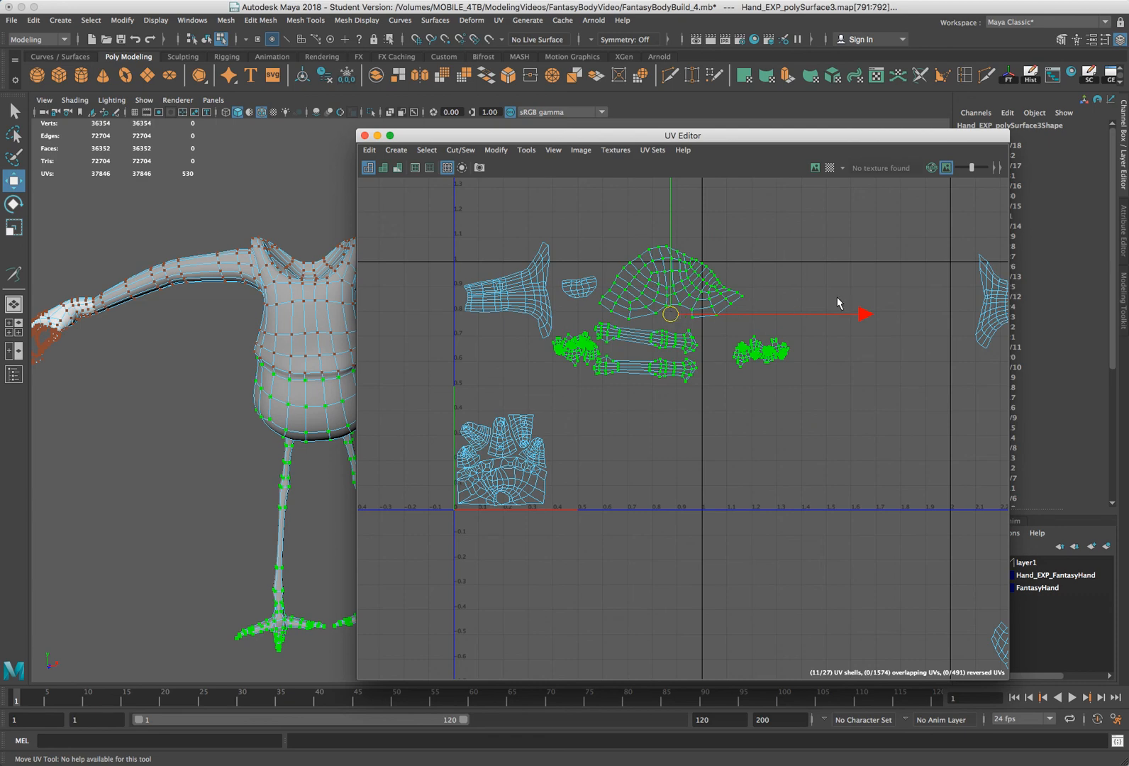
# Fit the large torso shell and one group of foot shells into the UV tile's lower corner opposite the hand shells
pyautogui.moveTo(1010, 311); pyautogui.dragTo(1010, 383)
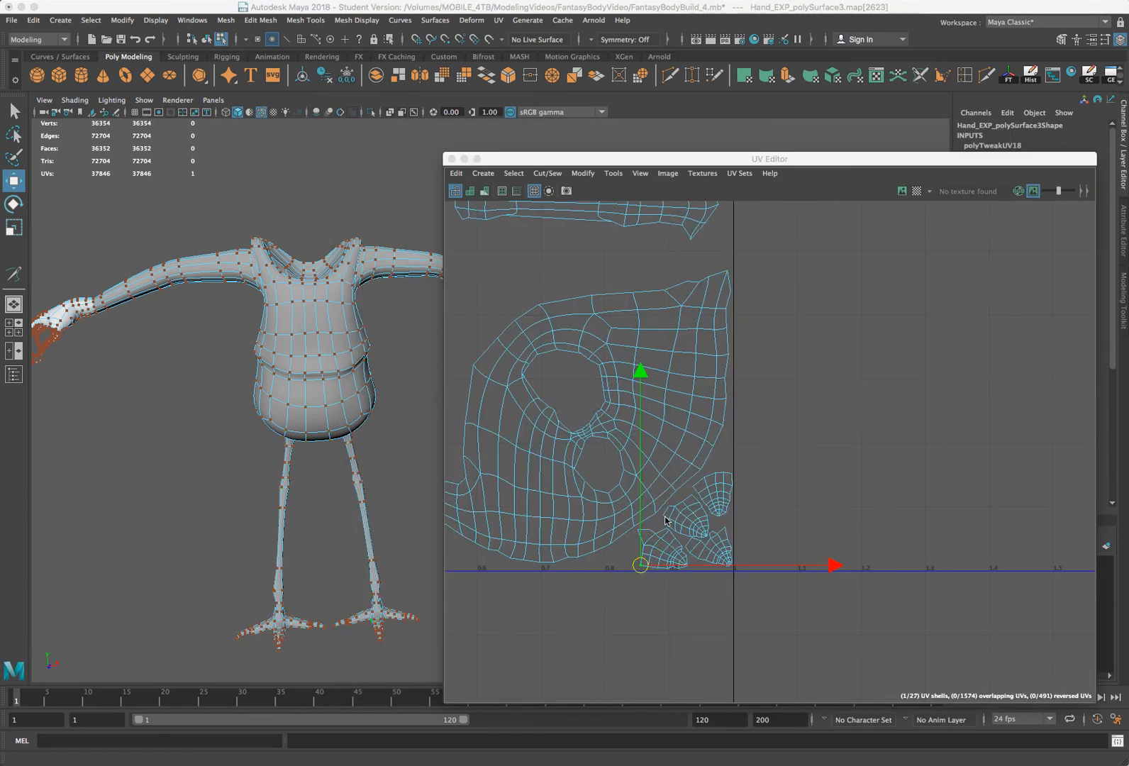
pyautogui.scroll(3, 670, 516)
pyautogui.scroll(-4, 677, 511)
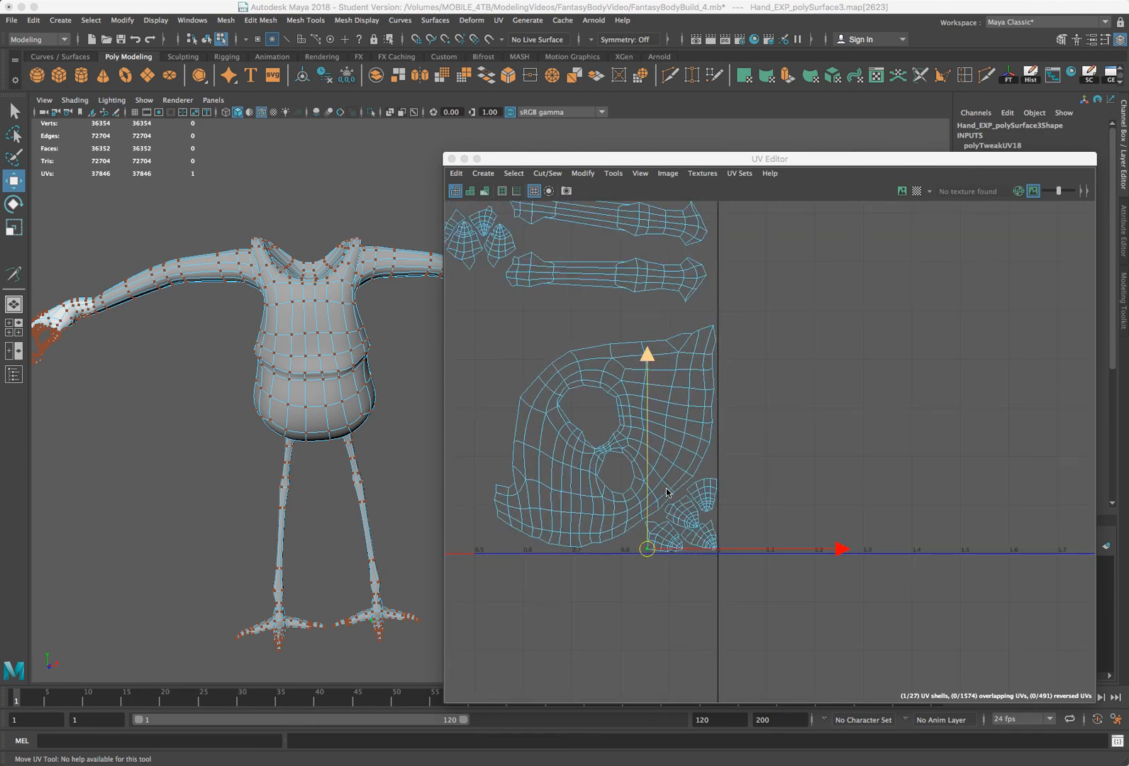
pyautogui.keyDown('alt'); pyautogui.moveTo(667, 491); pyautogui.dragTo(689, 487, button='middle'); pyautogui.keyUp('alt')
pyautogui.scroll(3, 579, 487)
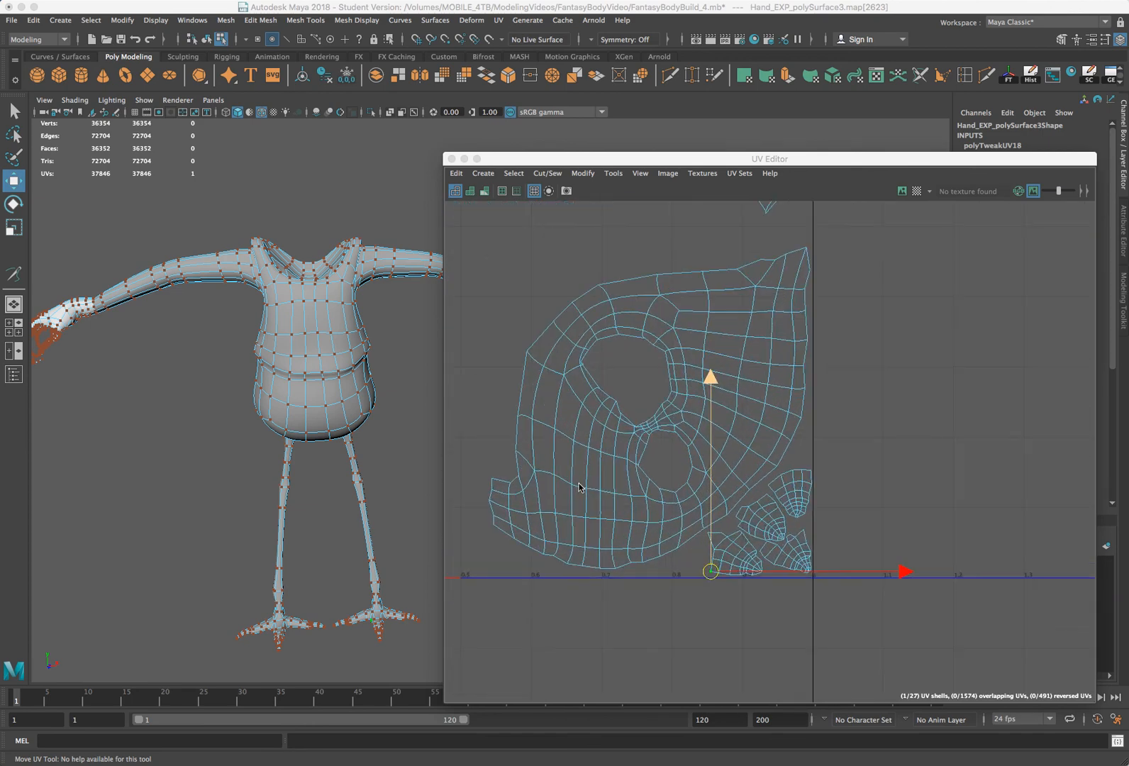
# Move the arm's UV shell lying beyond the first tile's far edge into the tile, toward the hand shells' side
pyautogui.scroll(-1, 596, 484)
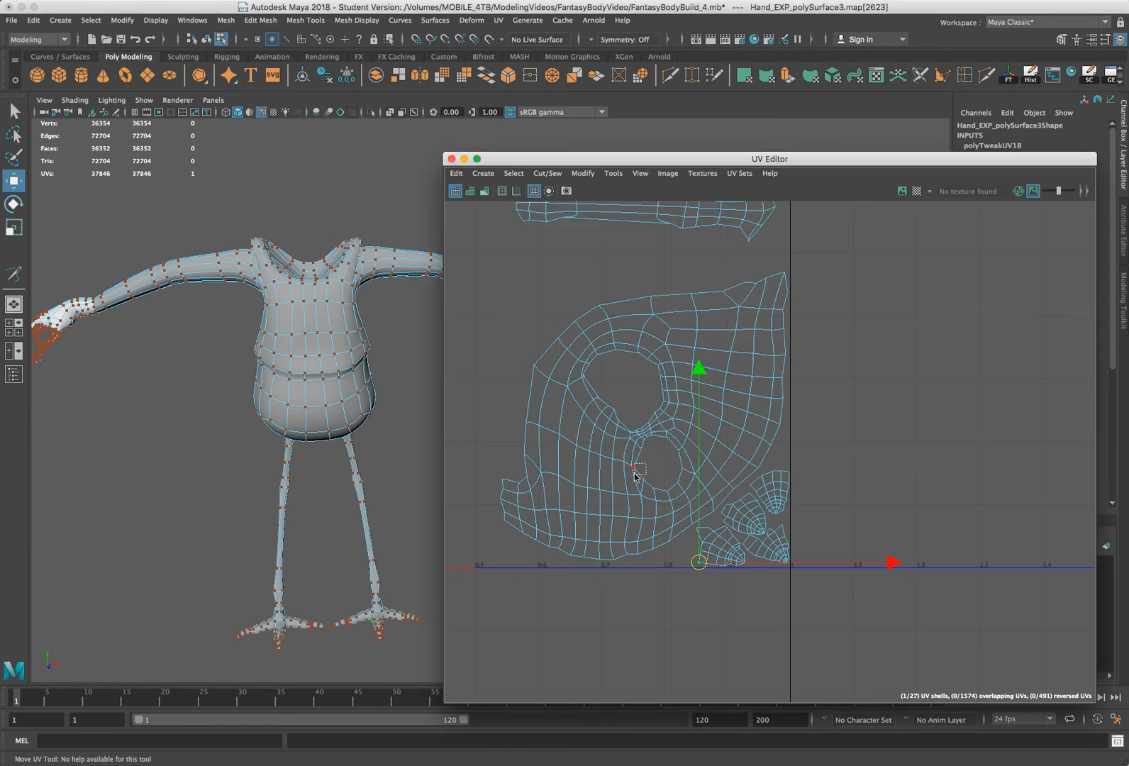
pyautogui.moveTo(634, 473); pyautogui.dragTo(633, 469)
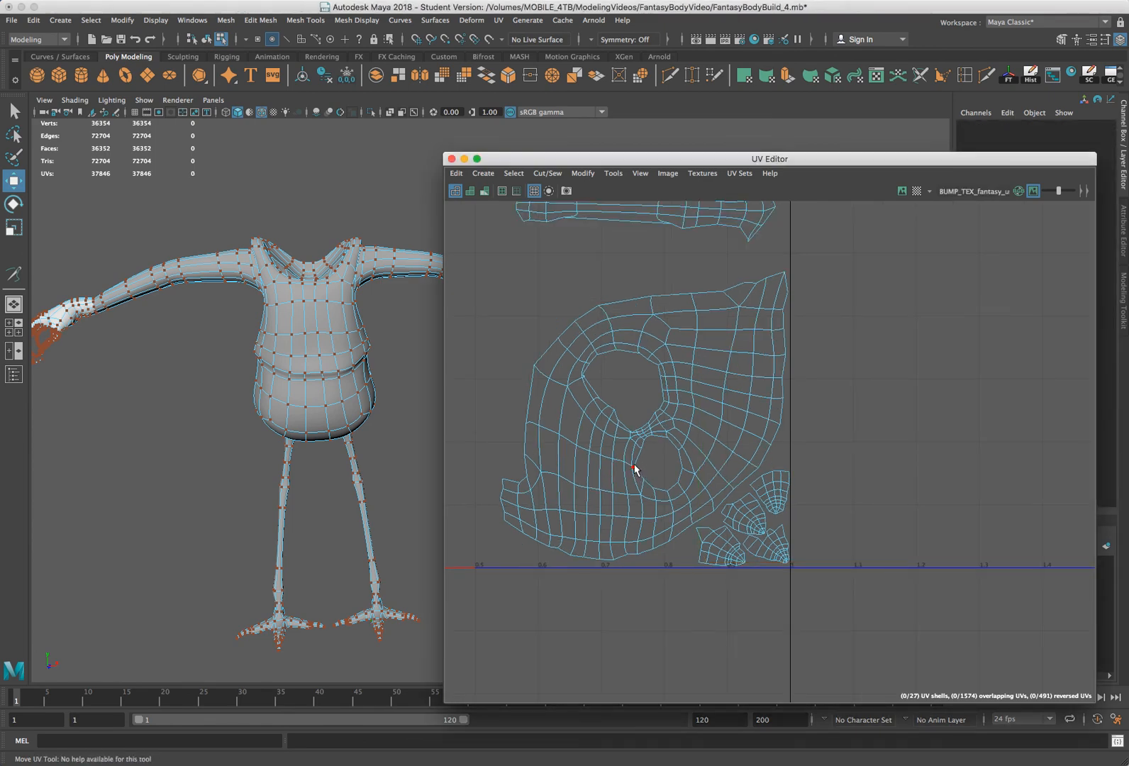
pyautogui.scroll(1, 551, 388)
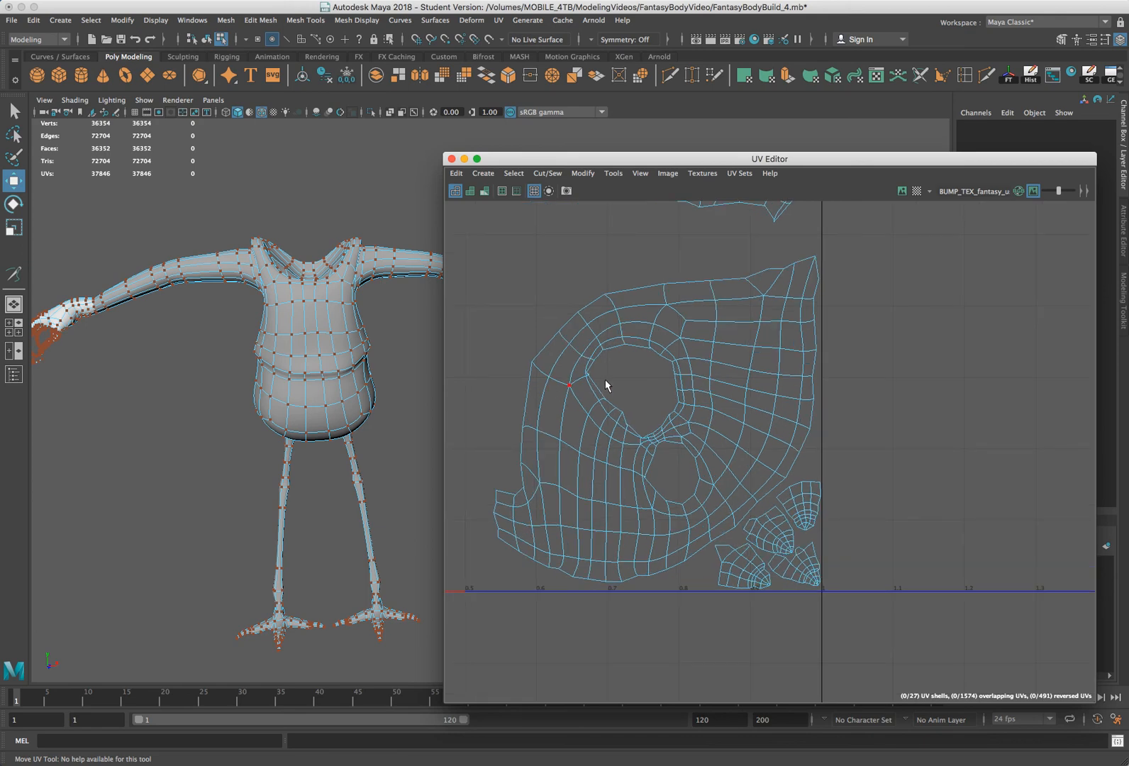
pyautogui.scroll(-4, 605, 381)
pyautogui.scroll(-2, 608, 386)
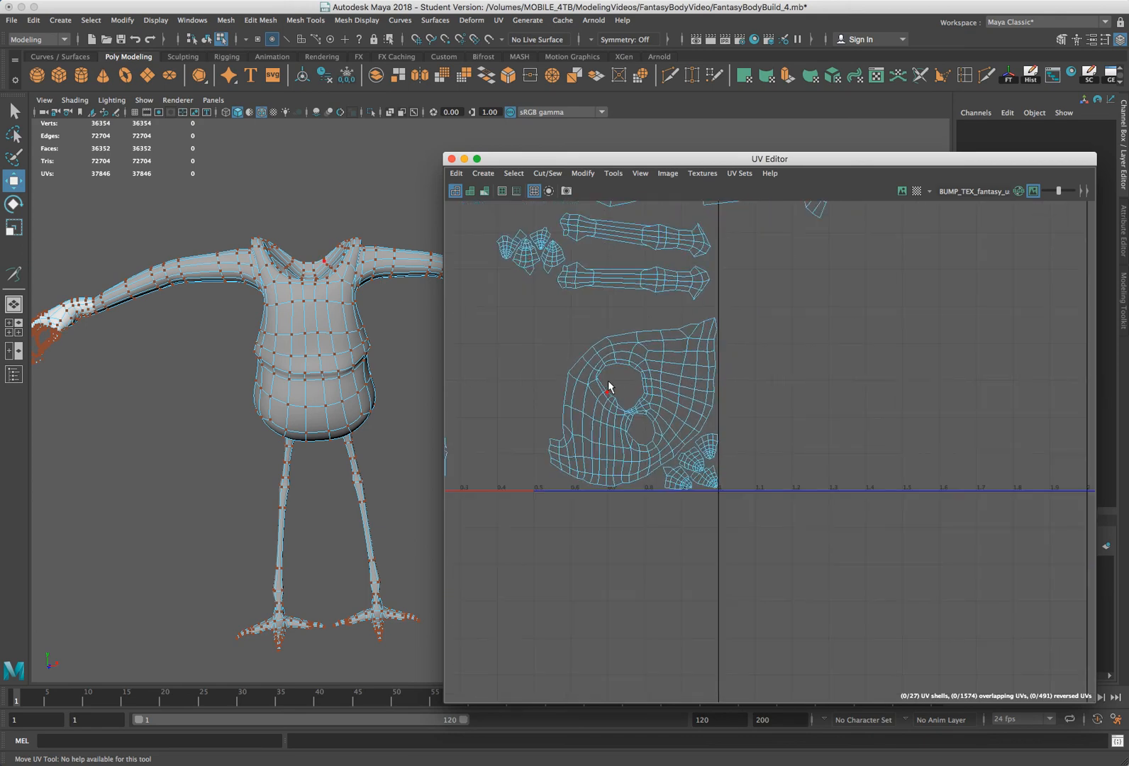
pyautogui.keyDown('alt'); pyautogui.moveTo(622, 360); pyautogui.dragTo(756, 454, button='middle'); pyautogui.keyUp('alt')
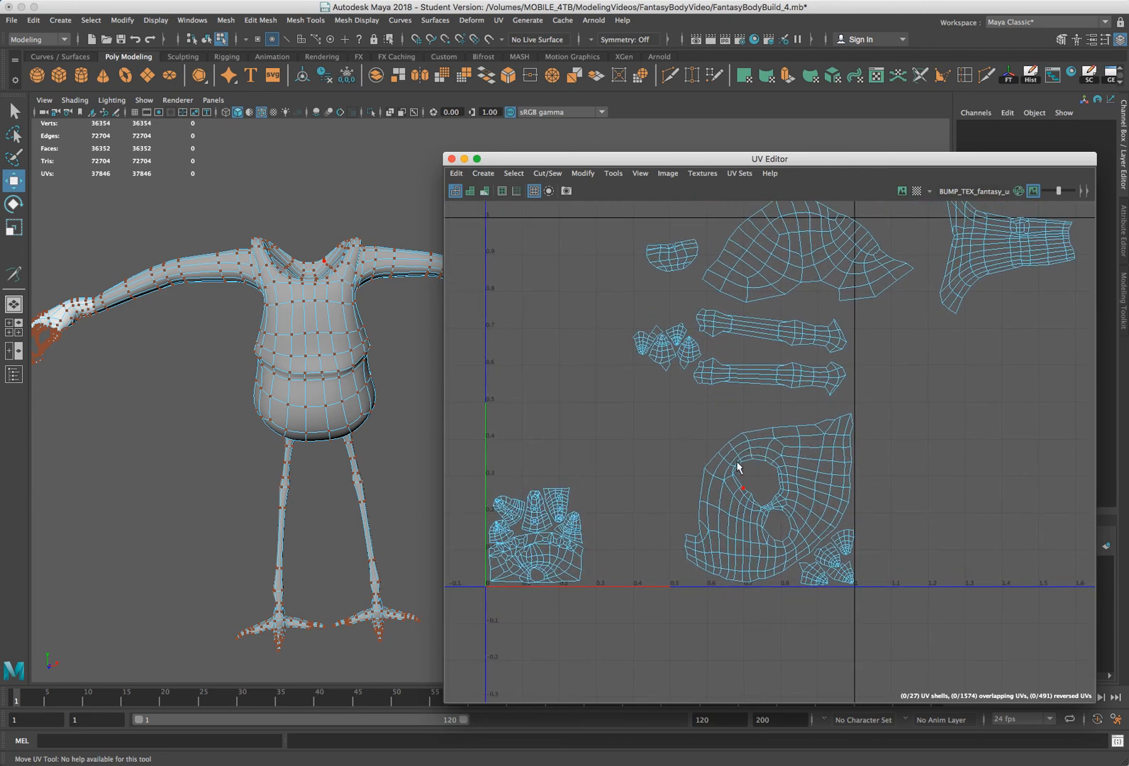
pyautogui.scroll(-2, 720, 441)
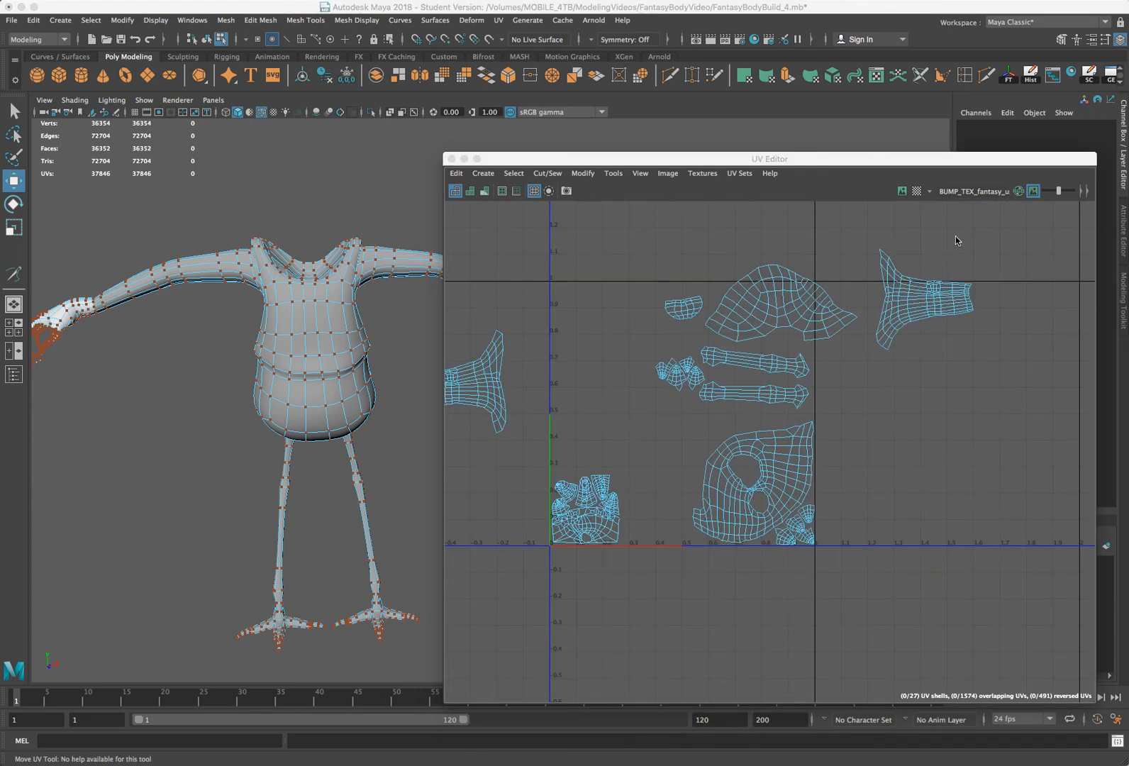
pyautogui.moveTo(986, 227); pyautogui.dragTo(866, 374)
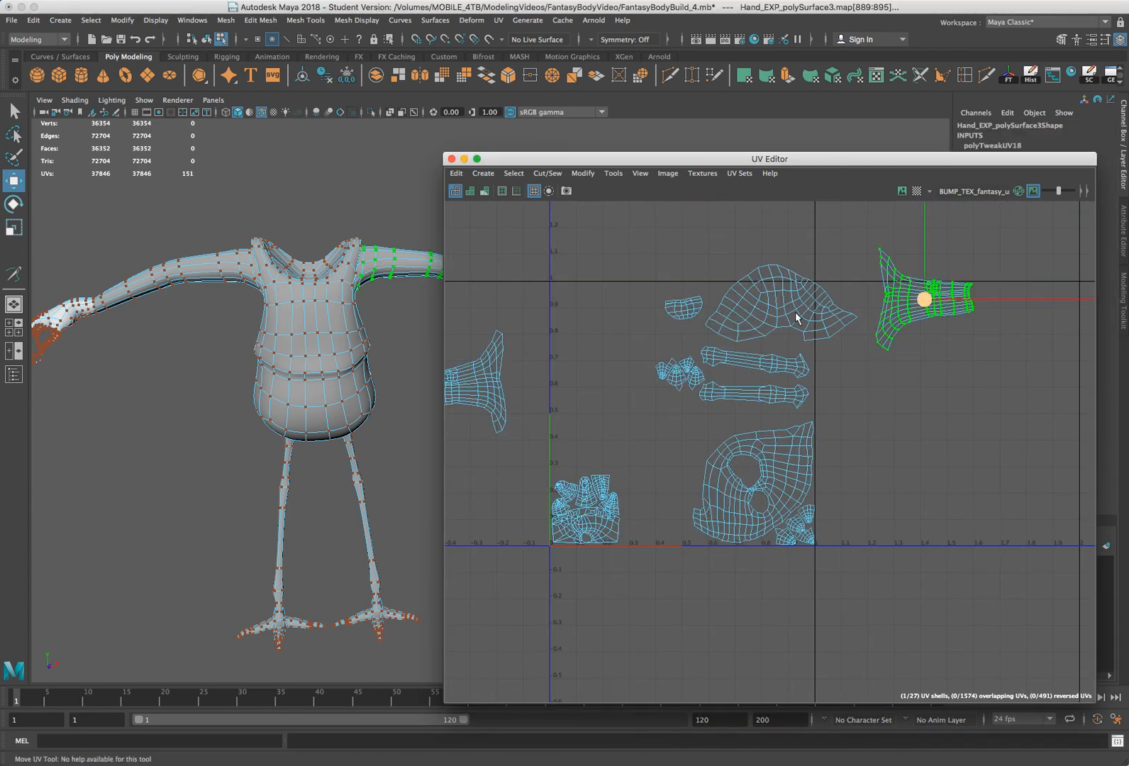
pyautogui.moveTo(795, 311); pyautogui.dragTo(587, 315, button='middle')
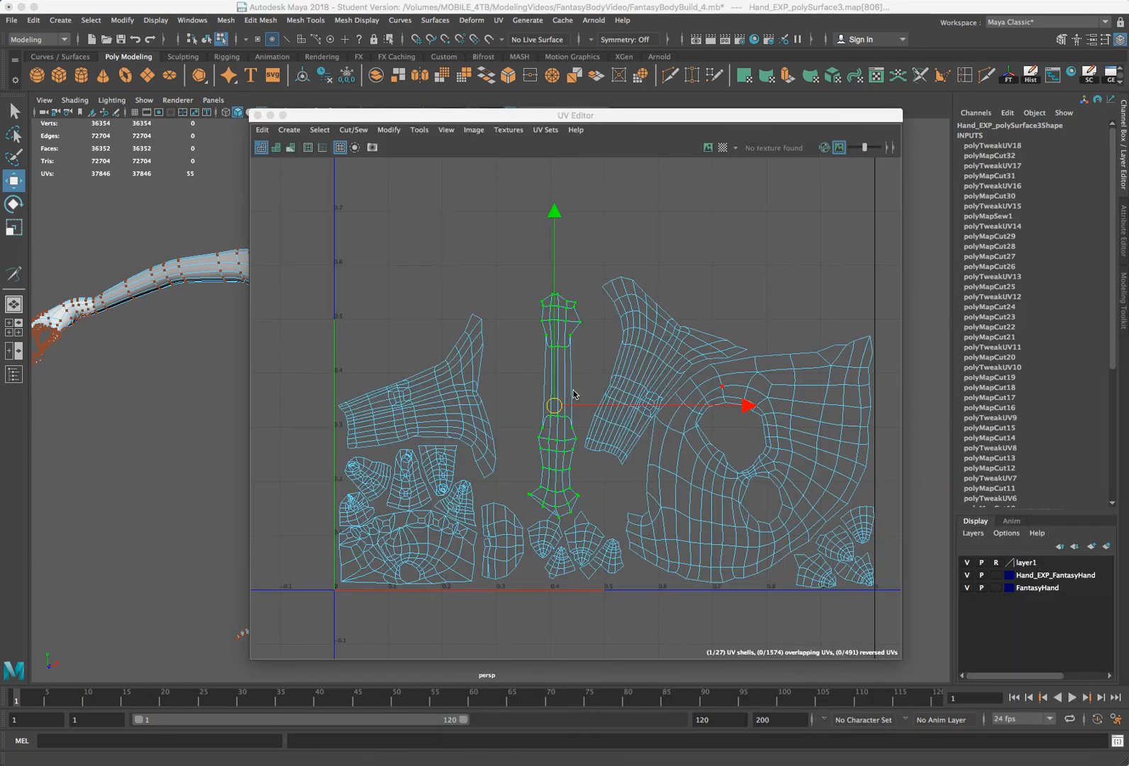
# Position the upright leg shell between the two arm shells, then rotate the second leg shell upright and place it alongside
pyautogui.click(554, 405)
pyautogui.moveTo(554, 405)
pyautogui.mouseDown()
pyautogui.moveTo(574, 378)
pyautogui.moveTo(559, 402)
pyautogui.mouseUp()
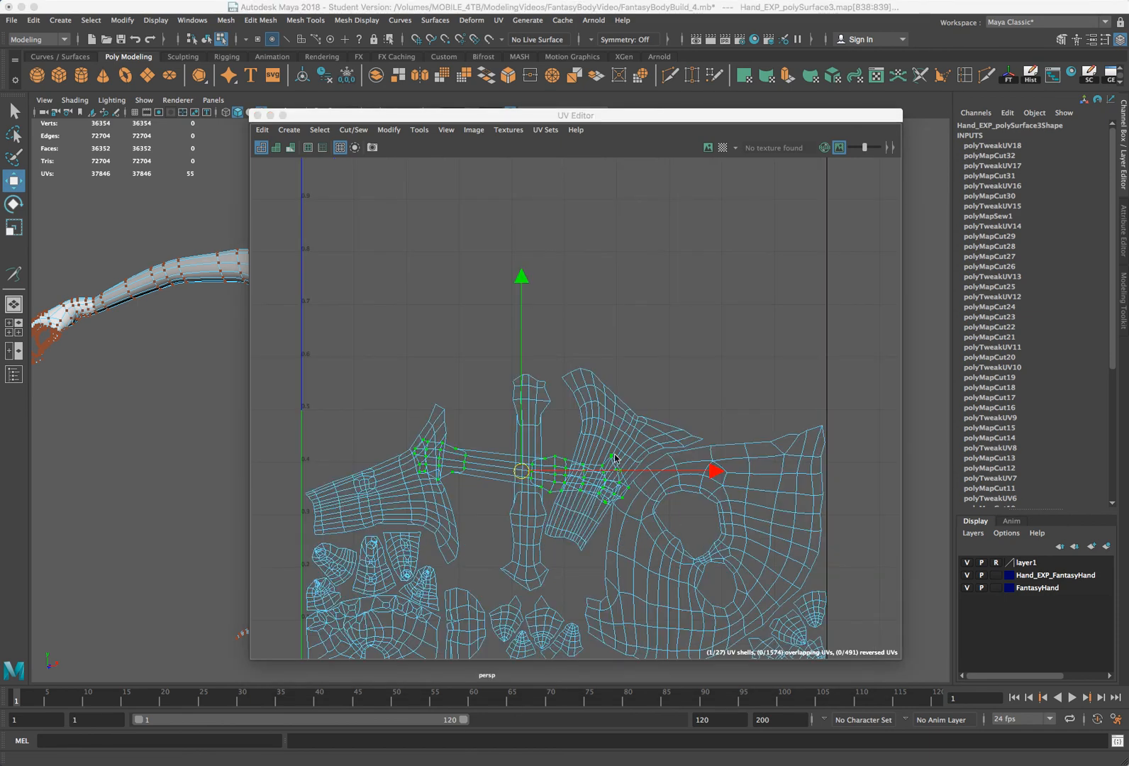
pyautogui.click(509, 468)
pyautogui.click(491, 466)
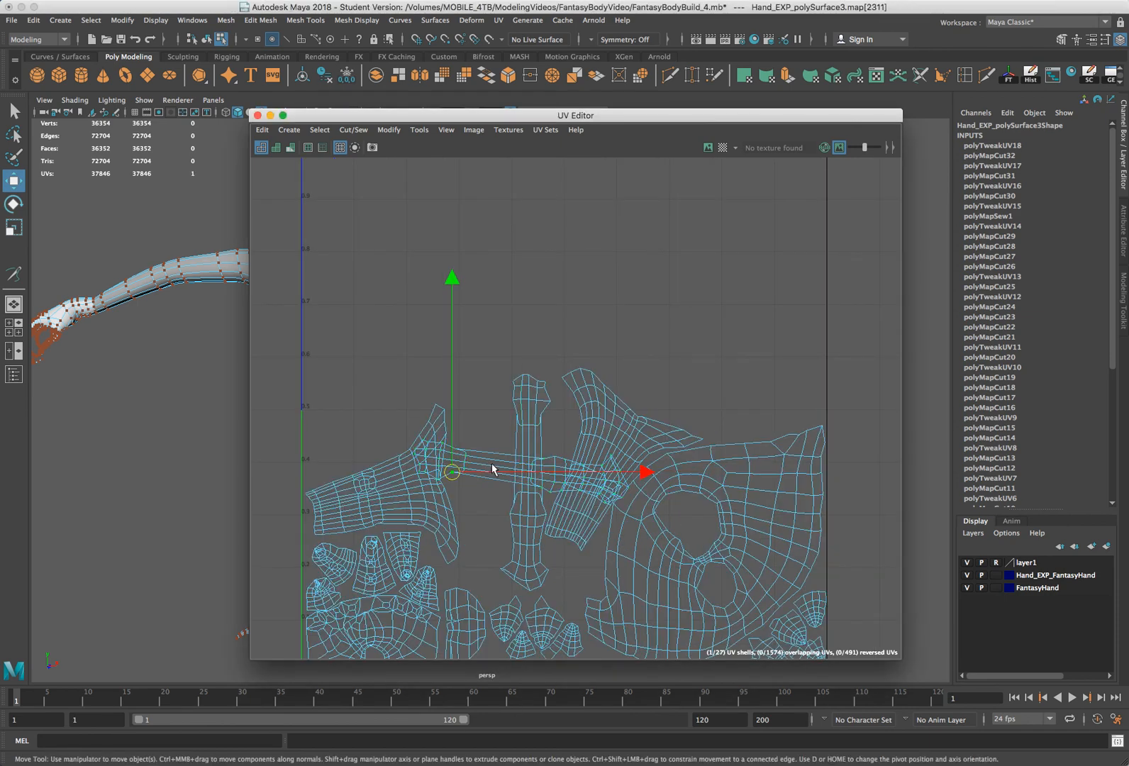
pyautogui.hotkey('ctrl', 'z')
pyautogui.press('e')
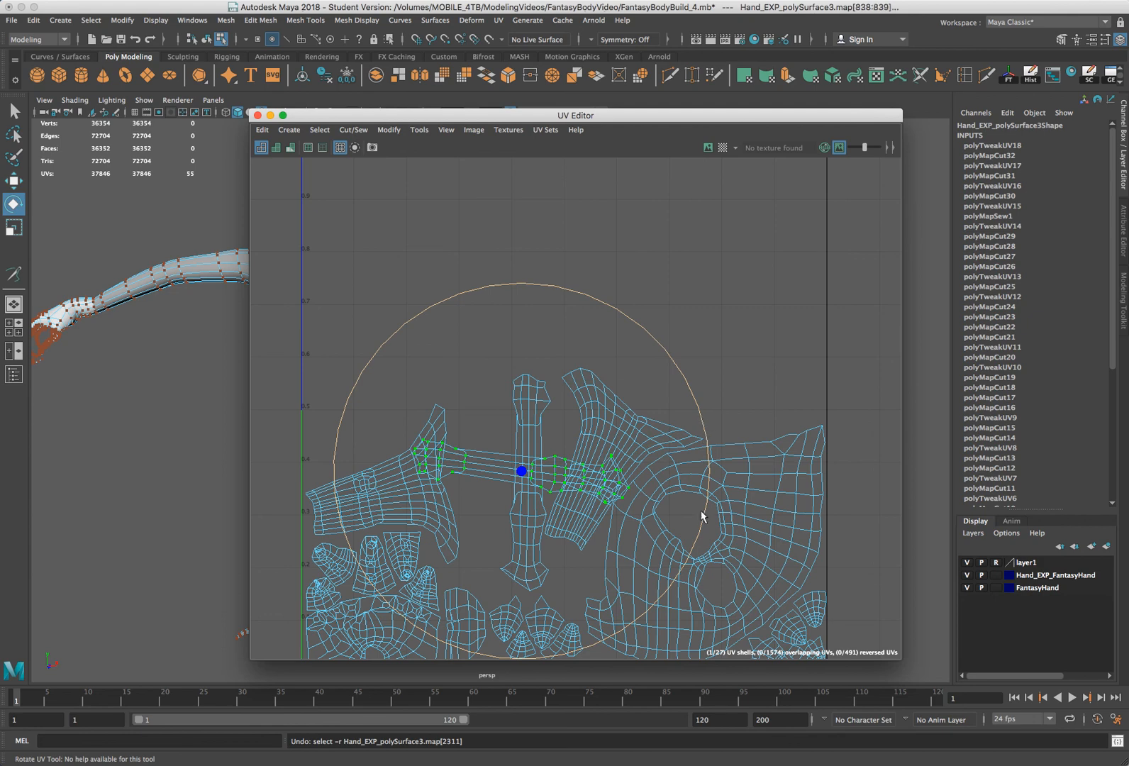
pyautogui.moveTo(698, 546); pyautogui.dragTo(582, 638)
pyautogui.press('w')
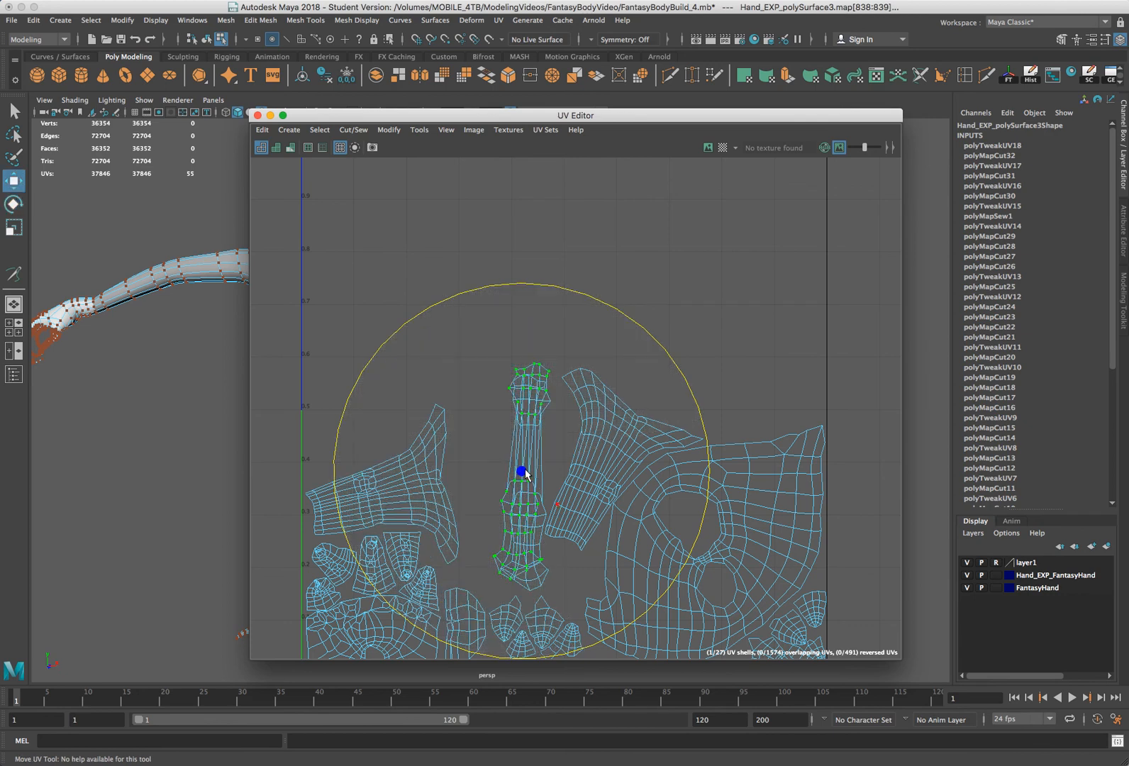
pyautogui.moveTo(521, 475); pyautogui.dragTo(489, 487)
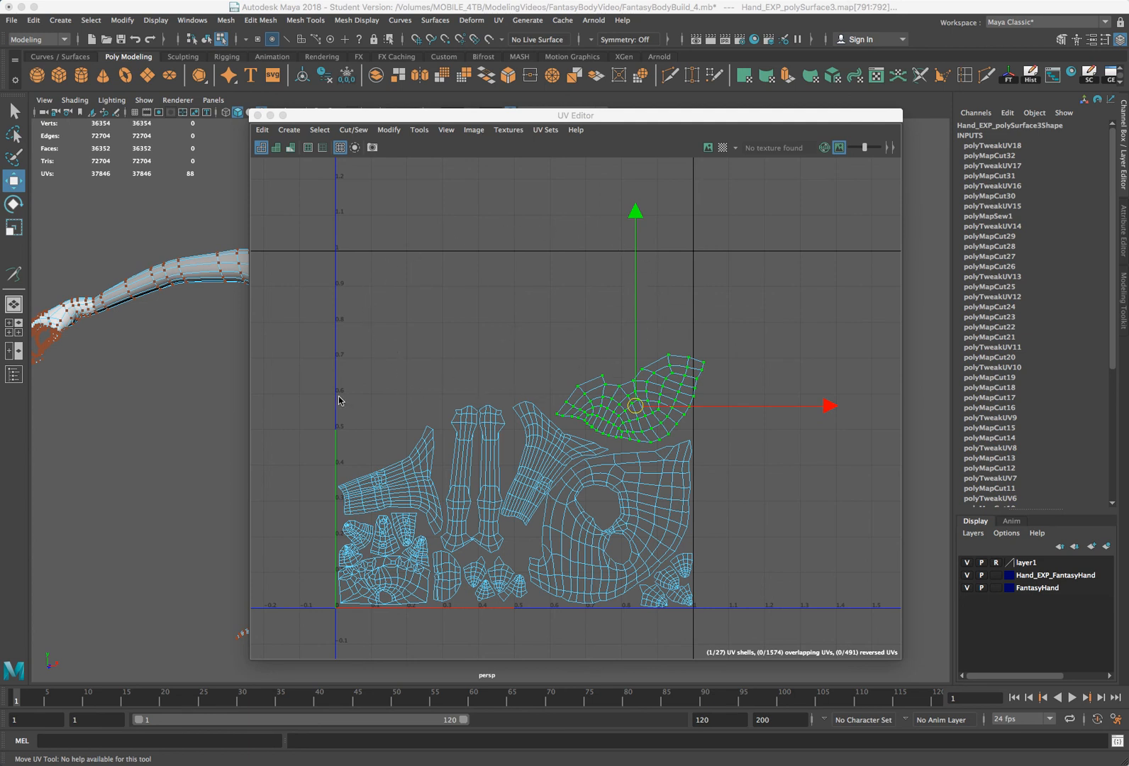
# Scale the lower-torso shell down slightly and fit it inside the tile's edge, just above the large torso shell
pyautogui.click(635, 408)
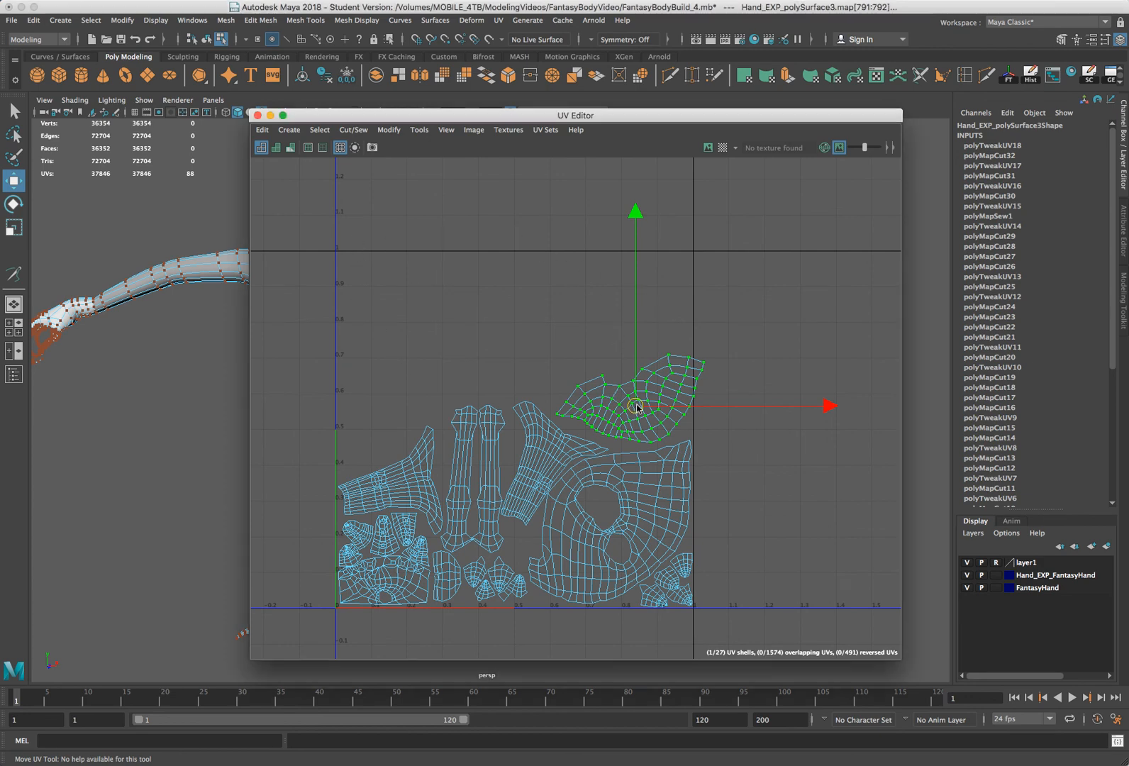
pyautogui.moveTo(632, 410); pyautogui.dragTo(625, 412)
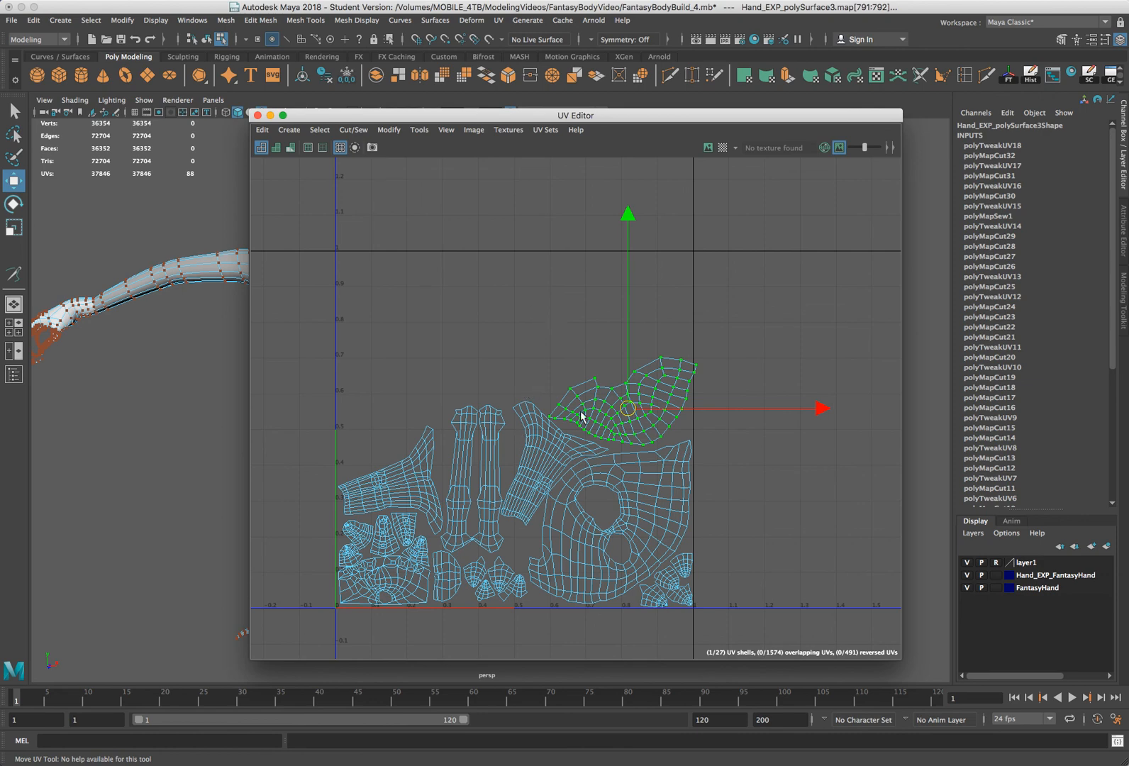
pyautogui.moveTo(627, 409); pyautogui.dragTo(626, 412)
pyautogui.press('r')
pyautogui.press('w')
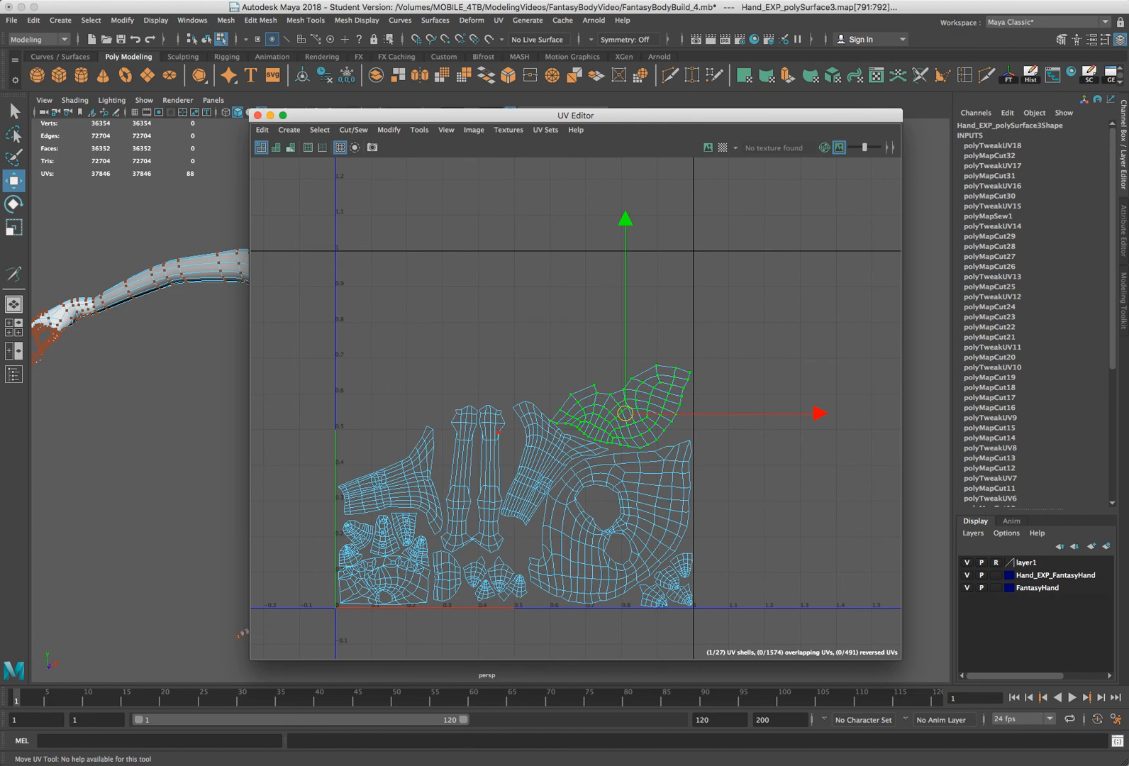
# Nudge the arm shell clear of the large torso shell and adjust three boundary UVs on the lower-torso shell's edge
pyautogui.click(507, 558)
pyautogui.click(547, 471)
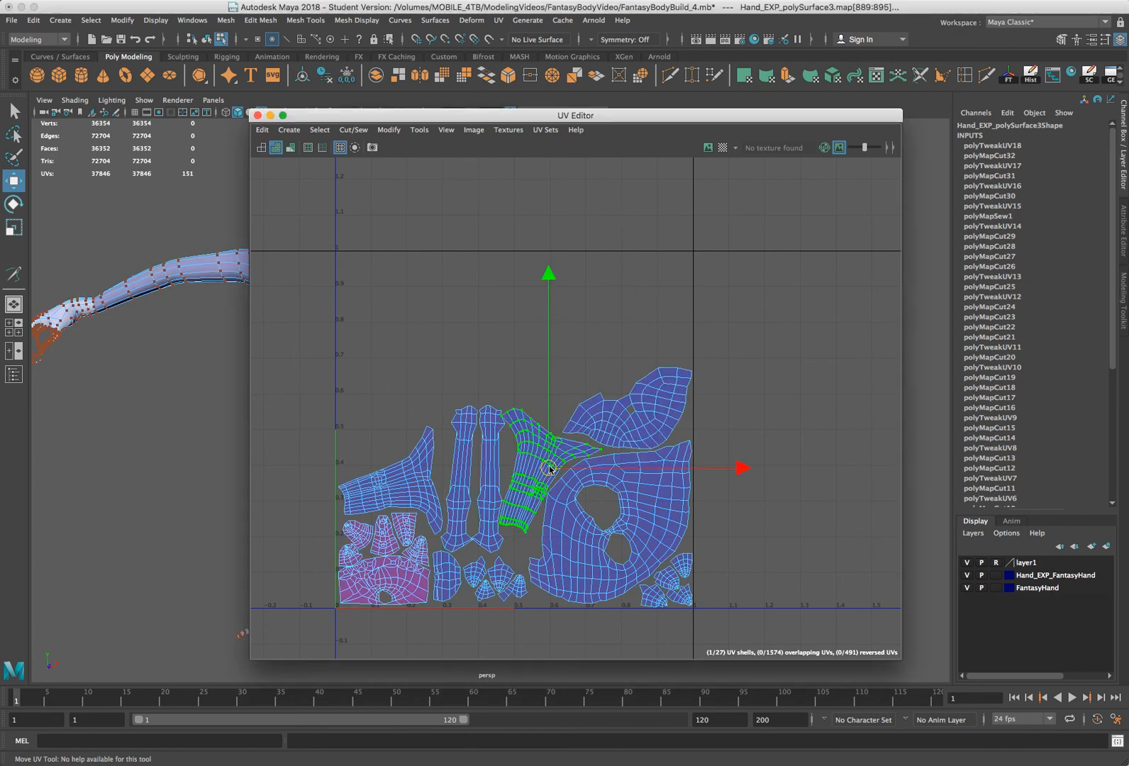
pyautogui.moveTo(547, 471); pyautogui.dragTo(550, 470)
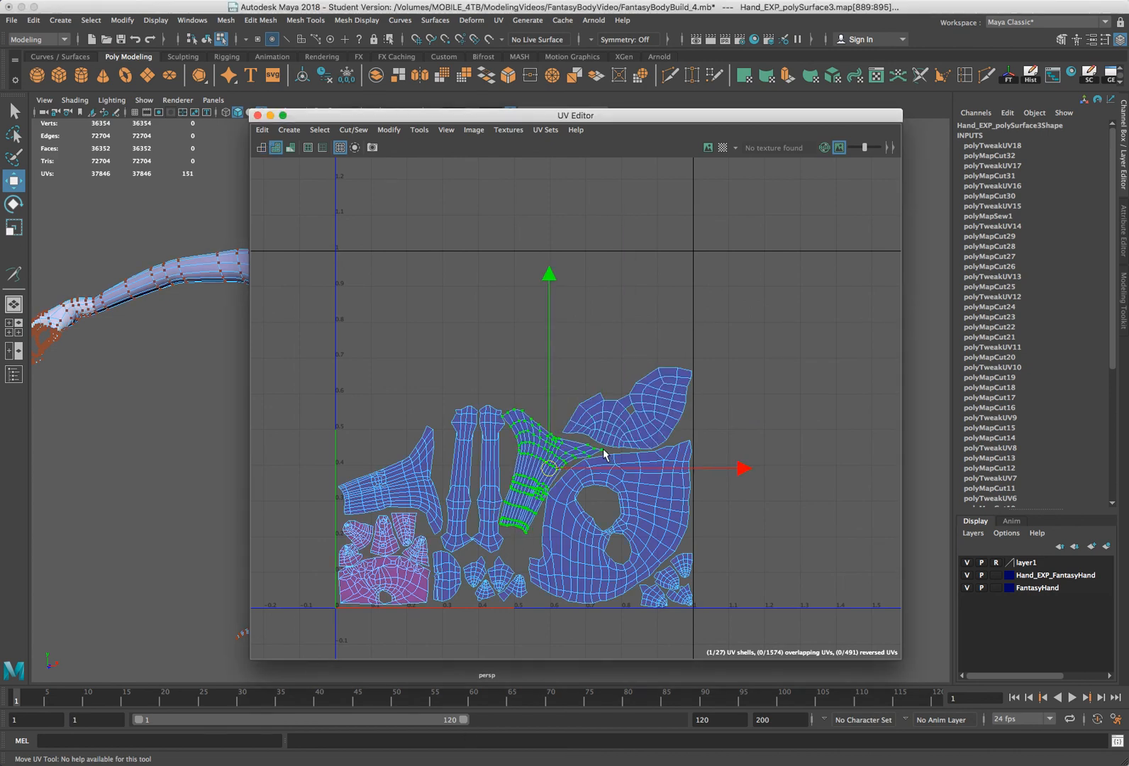
pyautogui.click(578, 437)
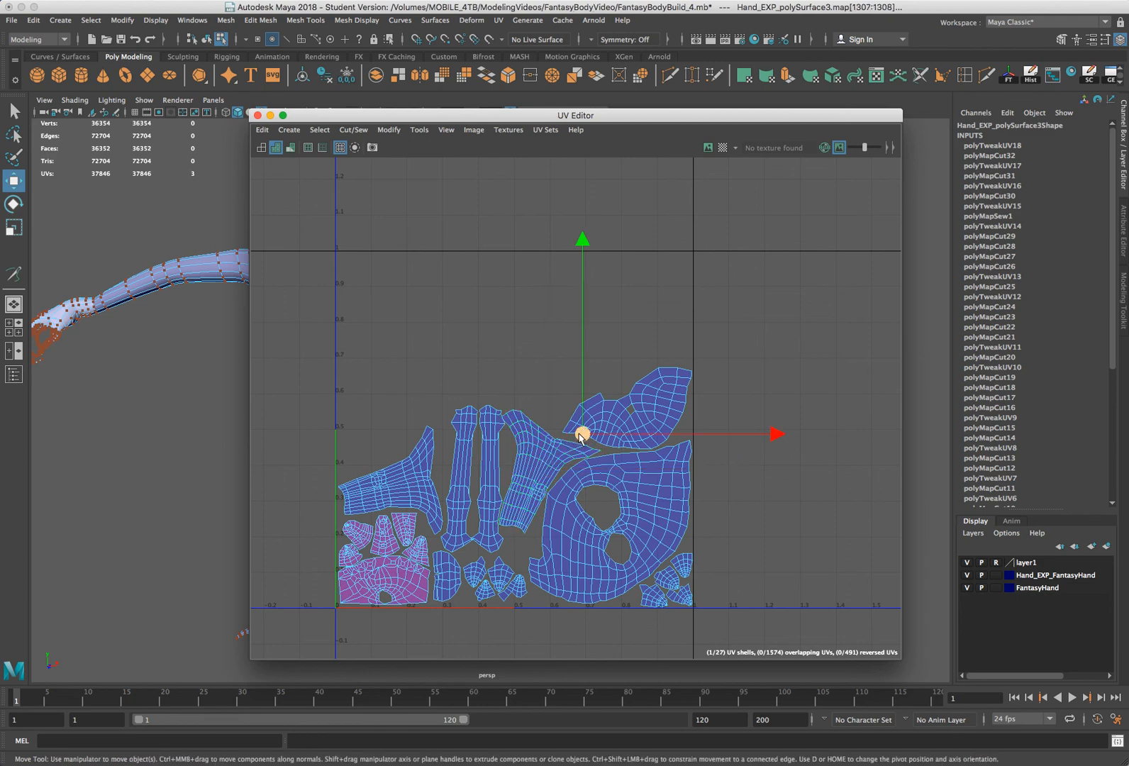
pyautogui.click(581, 438)
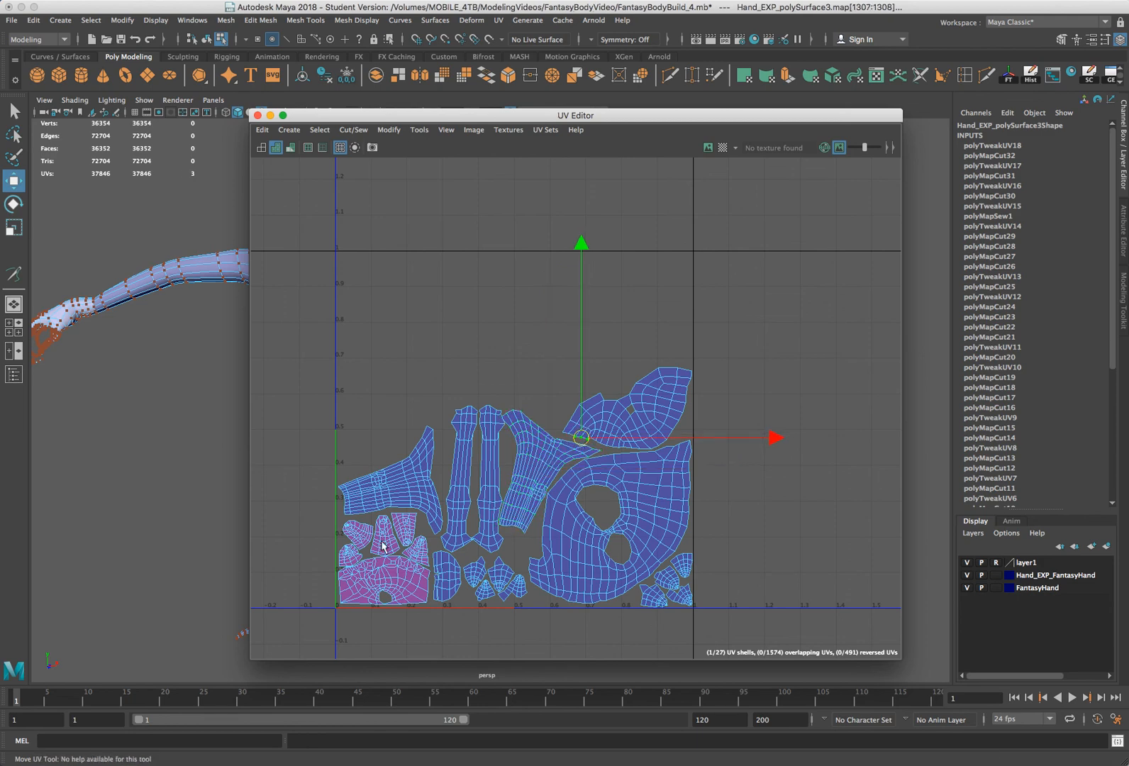
# Select all the hand UV shells at the tile's origin corner and examine the matching hand on the model
pyautogui.scroll(6, 390, 541)
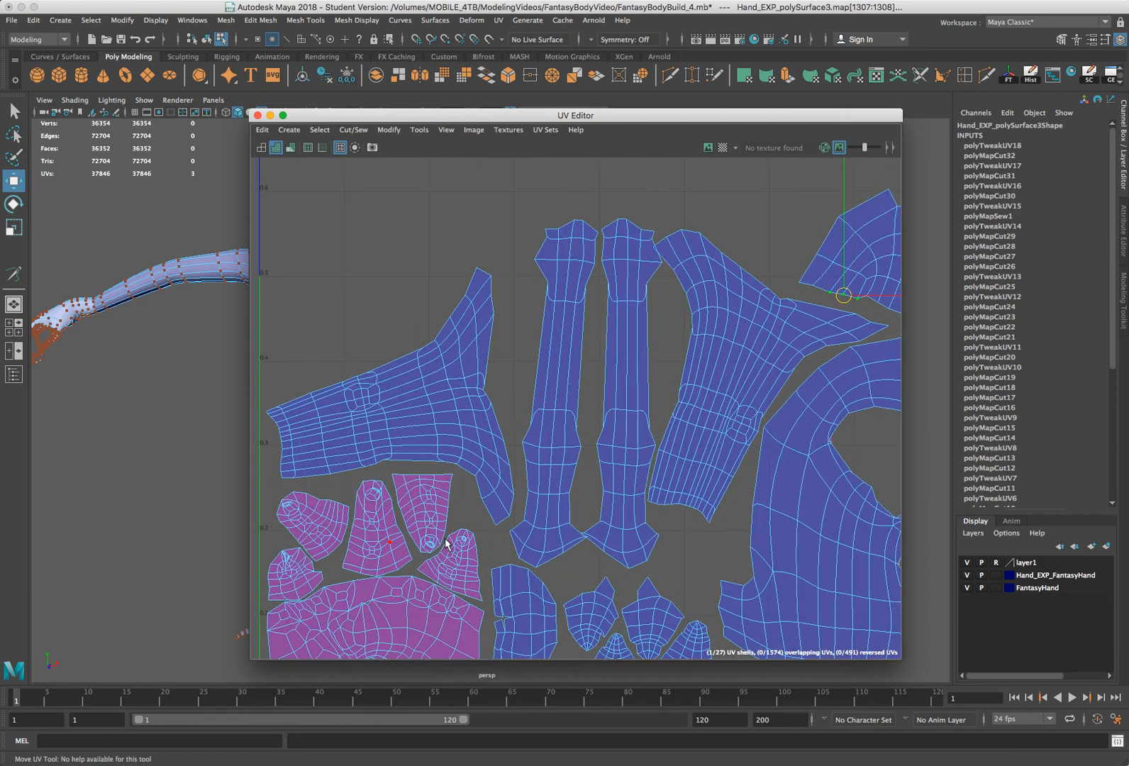
pyautogui.keyDown('alt'); pyautogui.moveTo(441, 537); pyautogui.dragTo(478, 440, button='middle'); pyautogui.keyUp('alt')
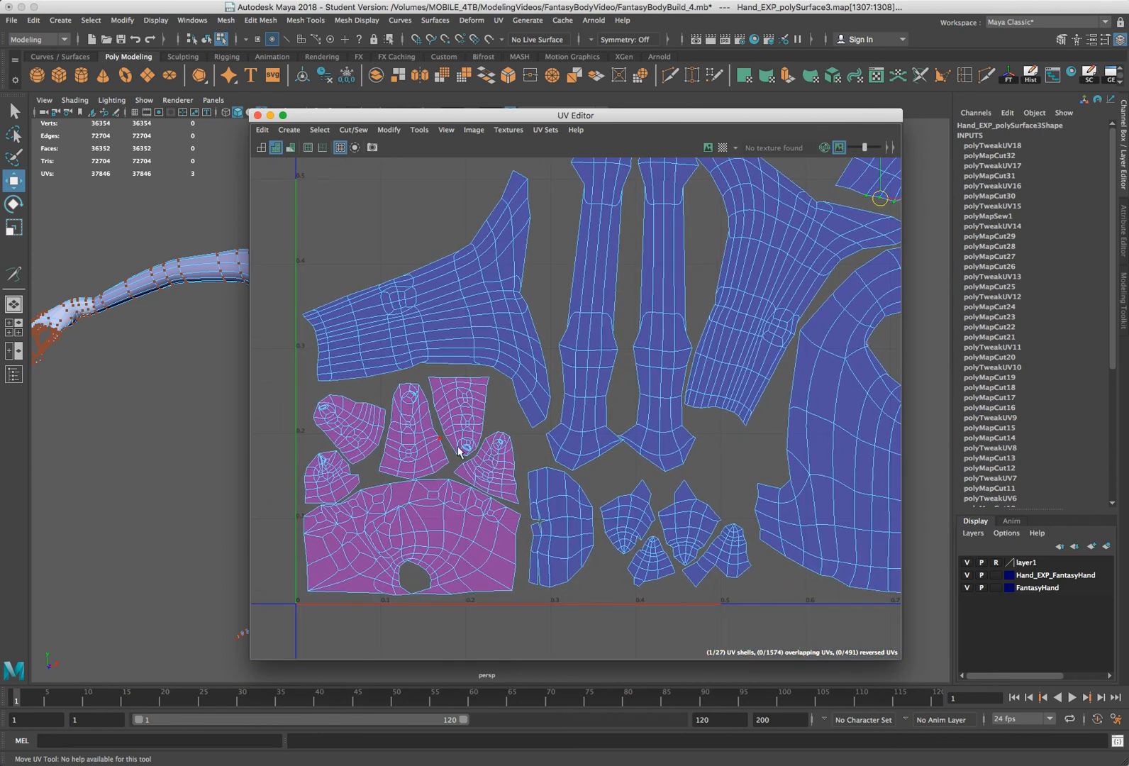
pyautogui.click(422, 432)
pyautogui.click(487, 383)
pyautogui.click(474, 383)
pyautogui.click(440, 408)
pyautogui.click(424, 439)
pyautogui.moveTo(284, 386); pyautogui.dragTo(522, 600)
pyautogui.moveTo(422, 113); pyautogui.dragTo(490, 139)
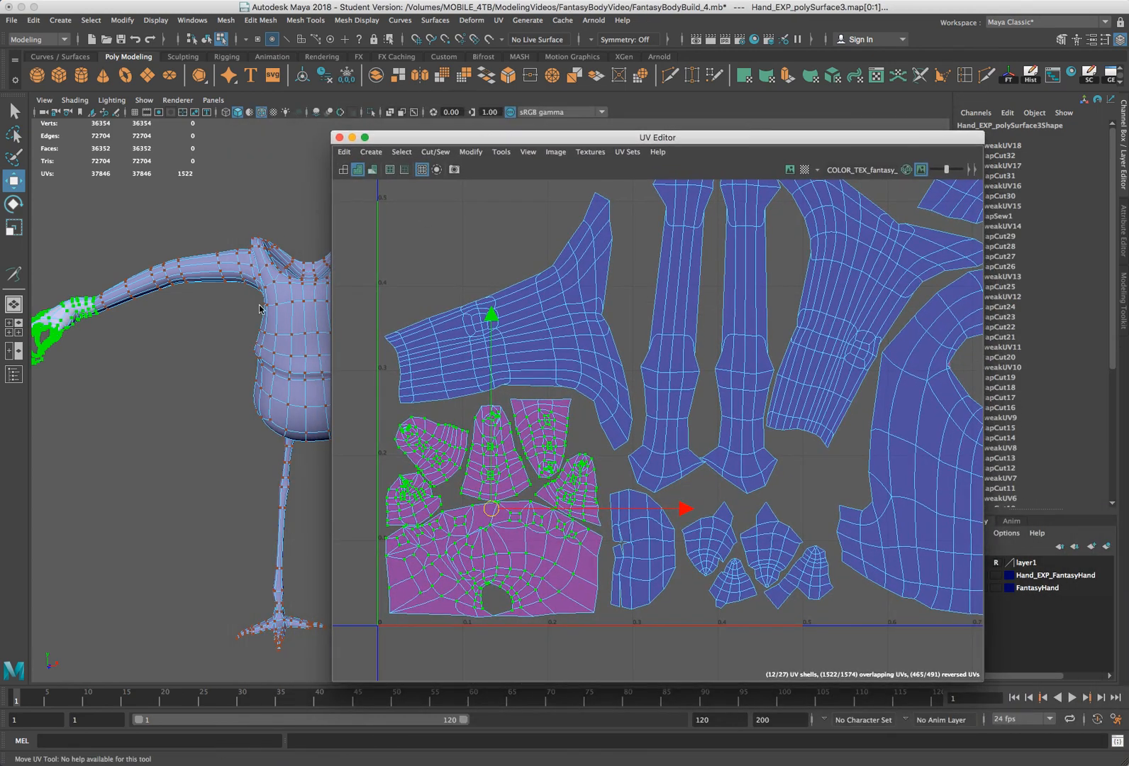
# Deselect the hand shells and review the packed shell layout in the UV tile against the creature's body
pyautogui.scroll(-5, 466, 317)
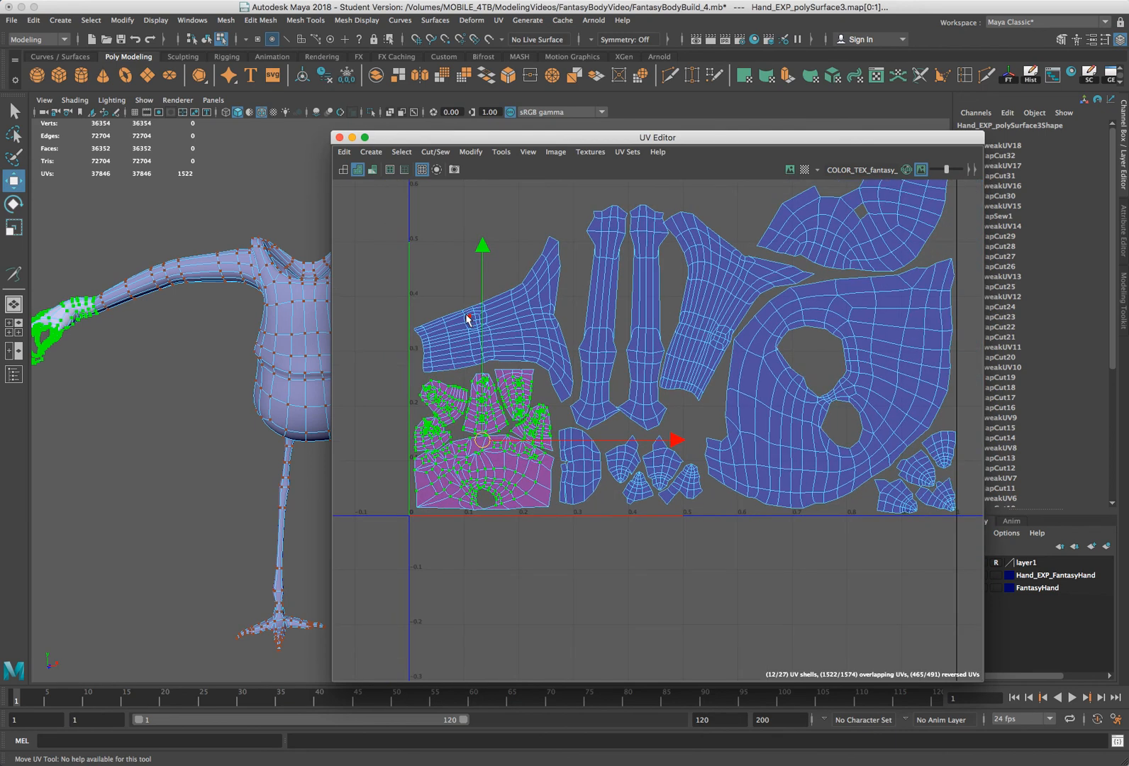
pyautogui.moveTo(571, 139); pyautogui.dragTo(531, 144)
pyautogui.click(459, 546)
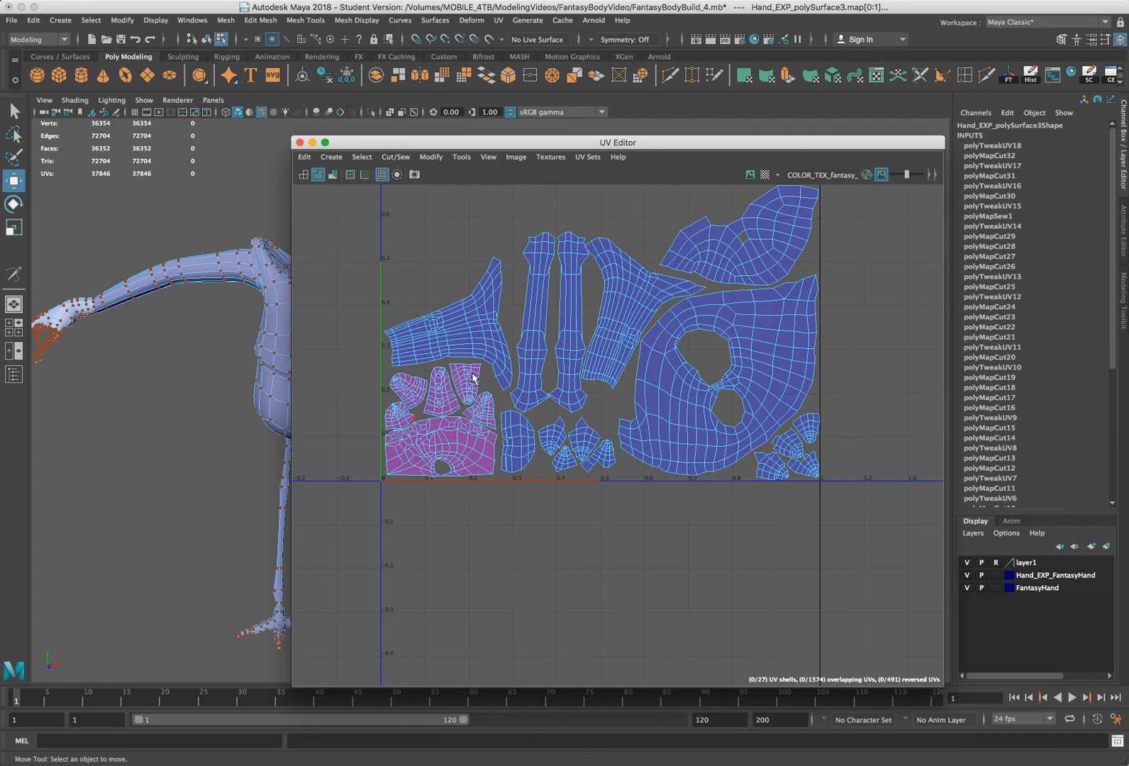
pyautogui.click(457, 394)
pyautogui.moveTo(433, 148); pyautogui.dragTo(375, 376)
pyautogui.moveTo(541, 367); pyautogui.dragTo(679, 153)
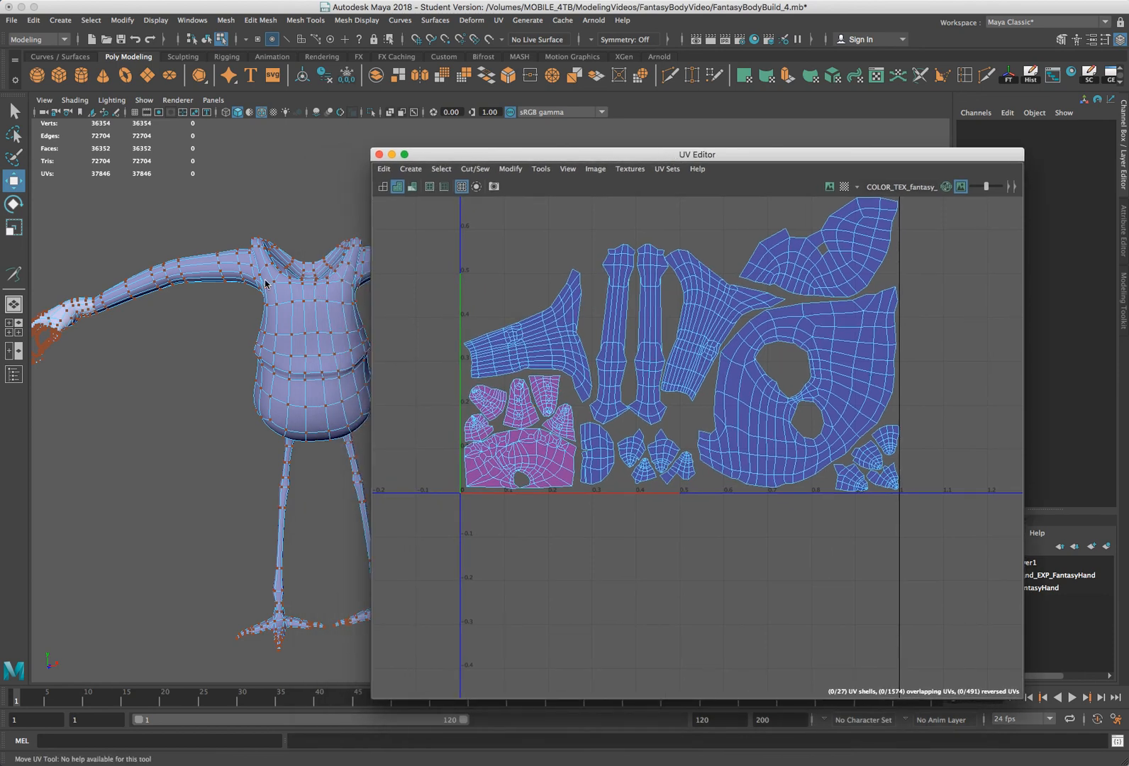
pyautogui.scroll(-1, 608, 345)
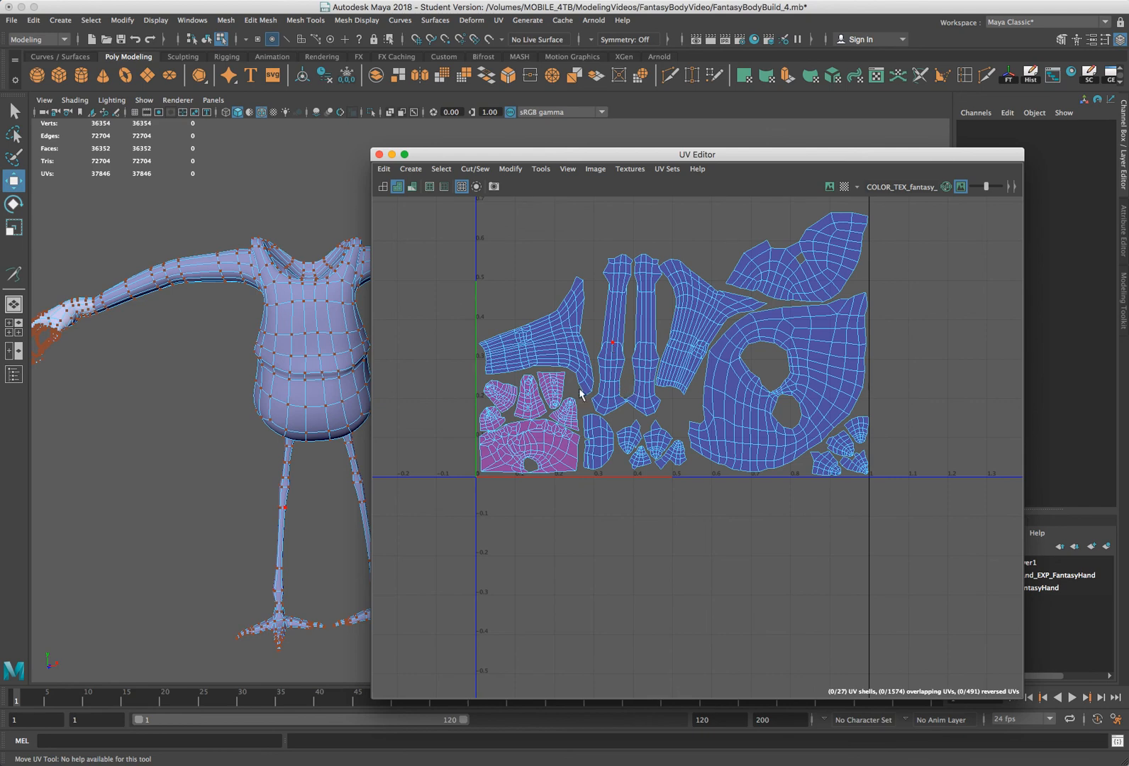
pyautogui.moveTo(709, 149); pyautogui.dragTo(684, 133)
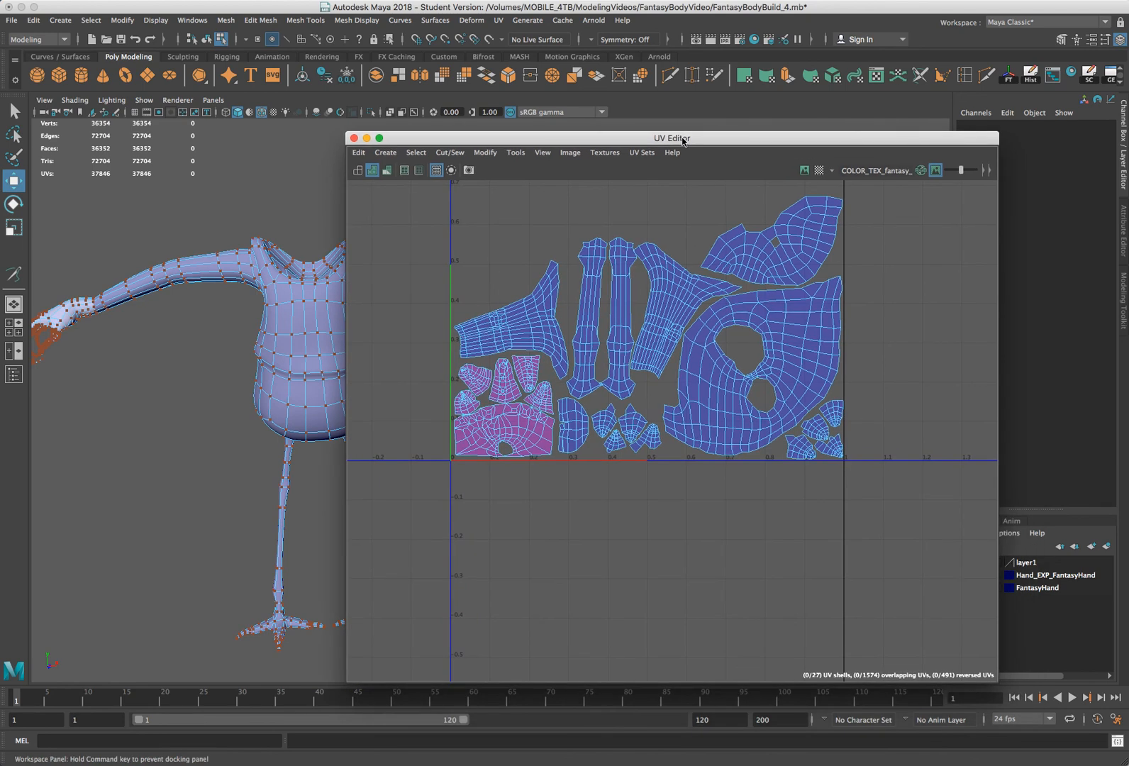
pyautogui.scroll(-2, 700, 245)
pyautogui.keyDown('alt'); pyautogui.moveTo(678, 241); pyautogui.dragTo(643, 345, button='middle'); pyautogui.keyUp('alt')
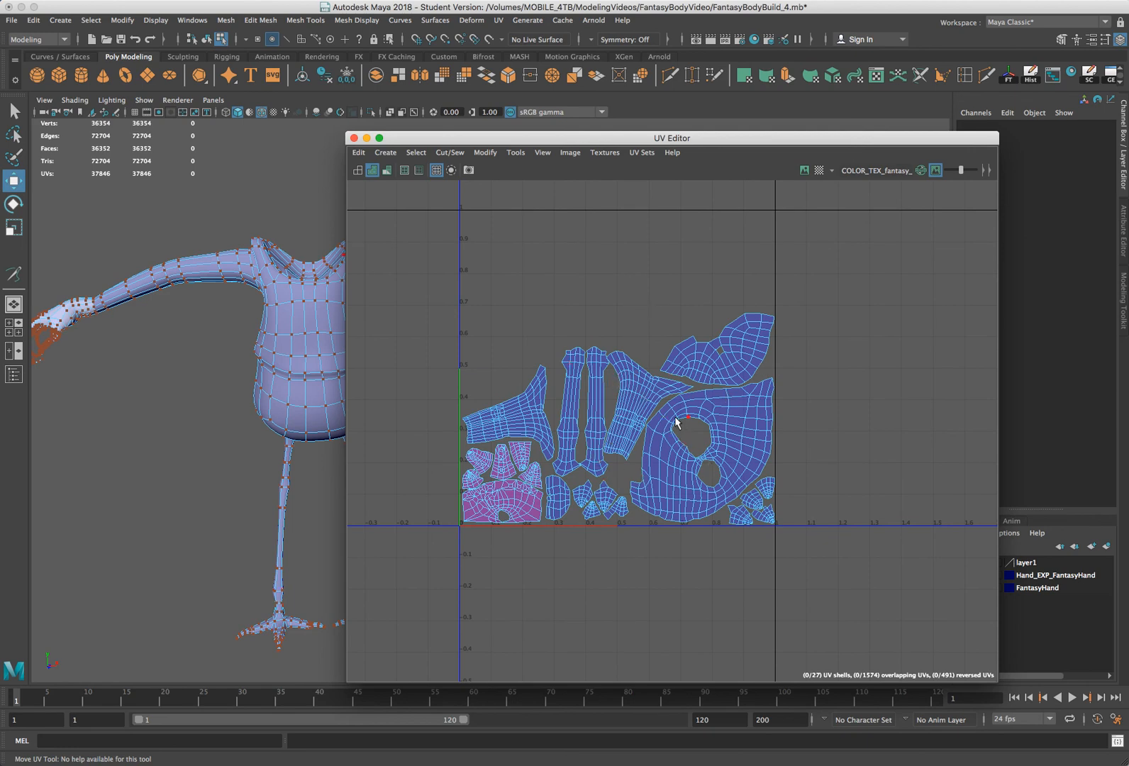
pyautogui.scroll(3, 674, 420)
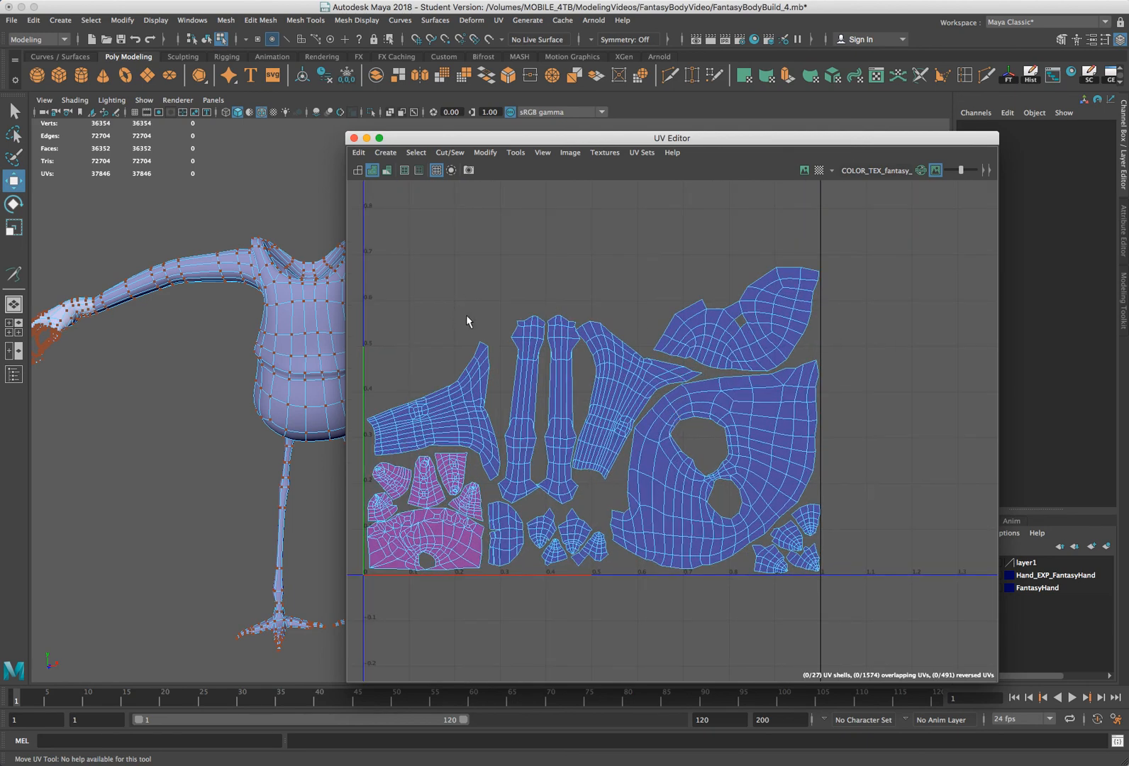
pyautogui.scroll(-1, 596, 270)
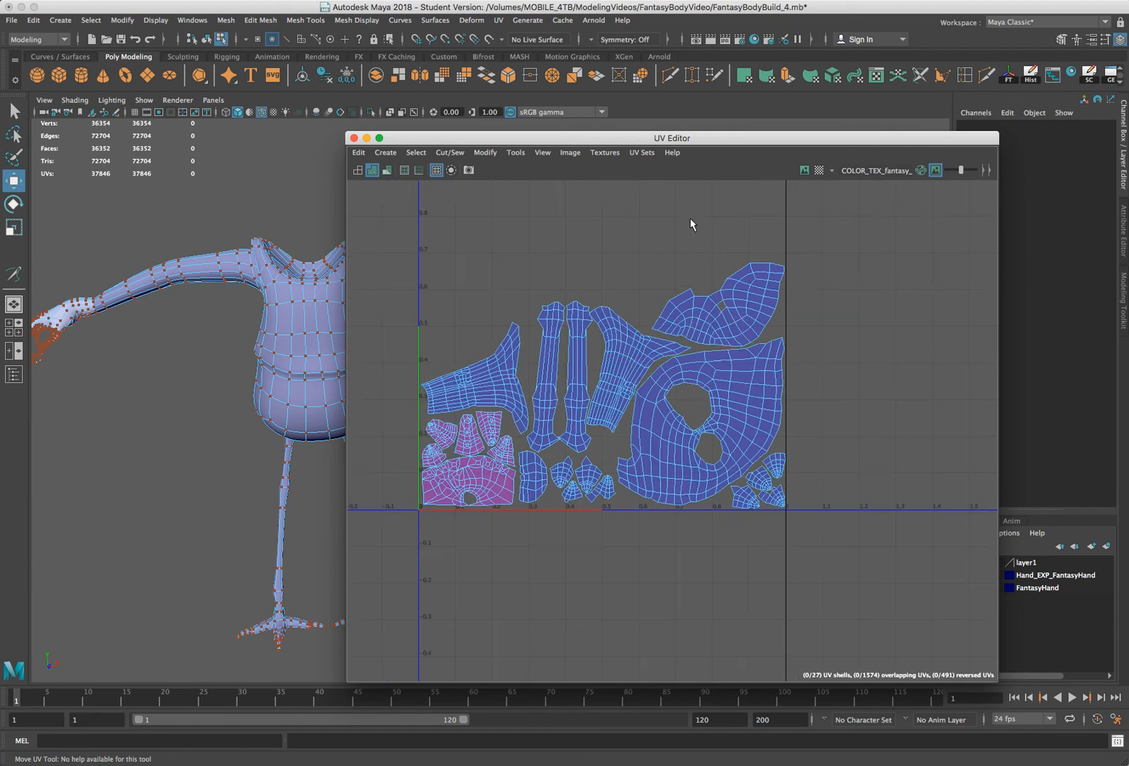
# Shorten the two leg shells by lowering the UVs at their upper ends
pyautogui.keyDown('alt'); pyautogui.moveTo(692, 224); pyautogui.dragTo(689, 257, button='right'); pyautogui.keyUp('alt')
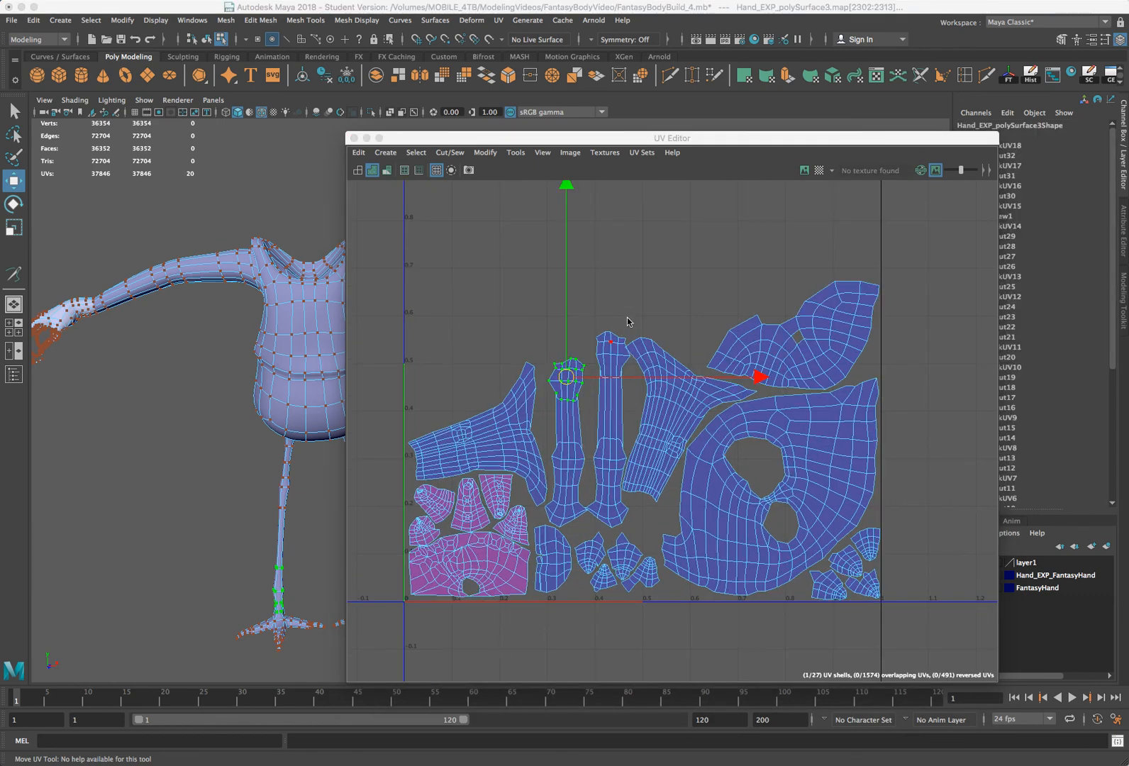
pyautogui.moveTo(595, 321); pyautogui.dragTo(617, 356)
pyautogui.moveTo(612, 336)
pyautogui.mouseDown(button='right')
pyautogui.moveTo(656, 340)
pyautogui.moveTo(611, 339)
pyautogui.mouseUp(button='right')
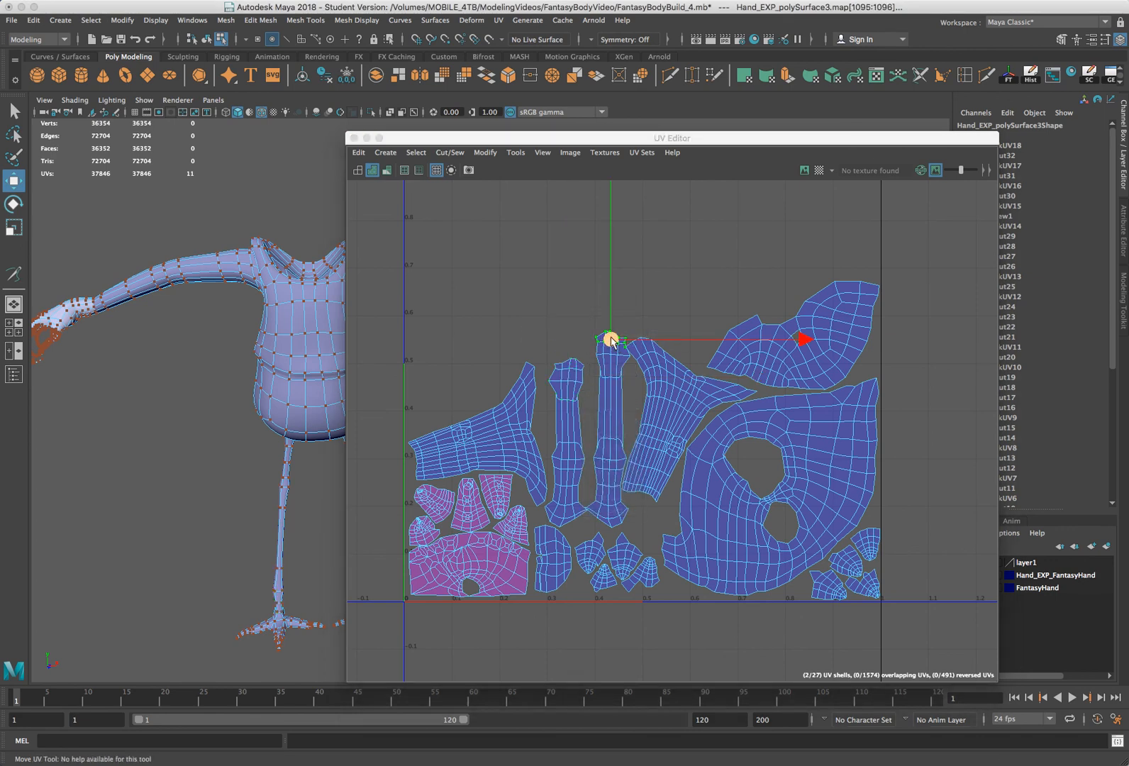